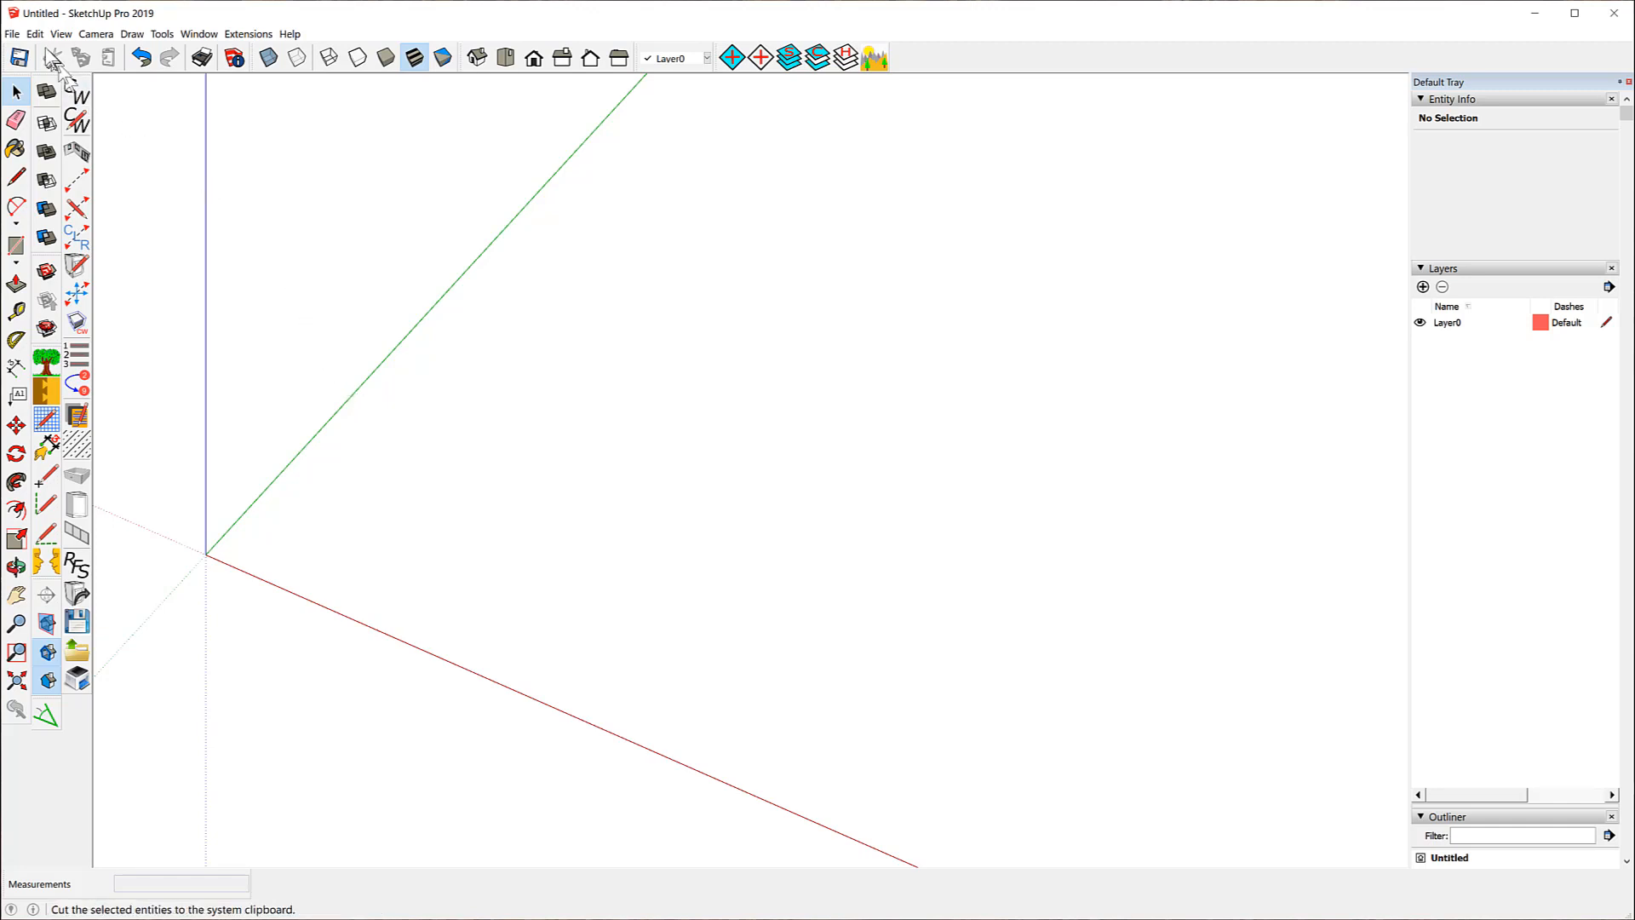
# - Save the model to the Desktop folder as "CabWriter Comprehensive 3 - Part 2.skp"
pyautogui.click(13, 34)
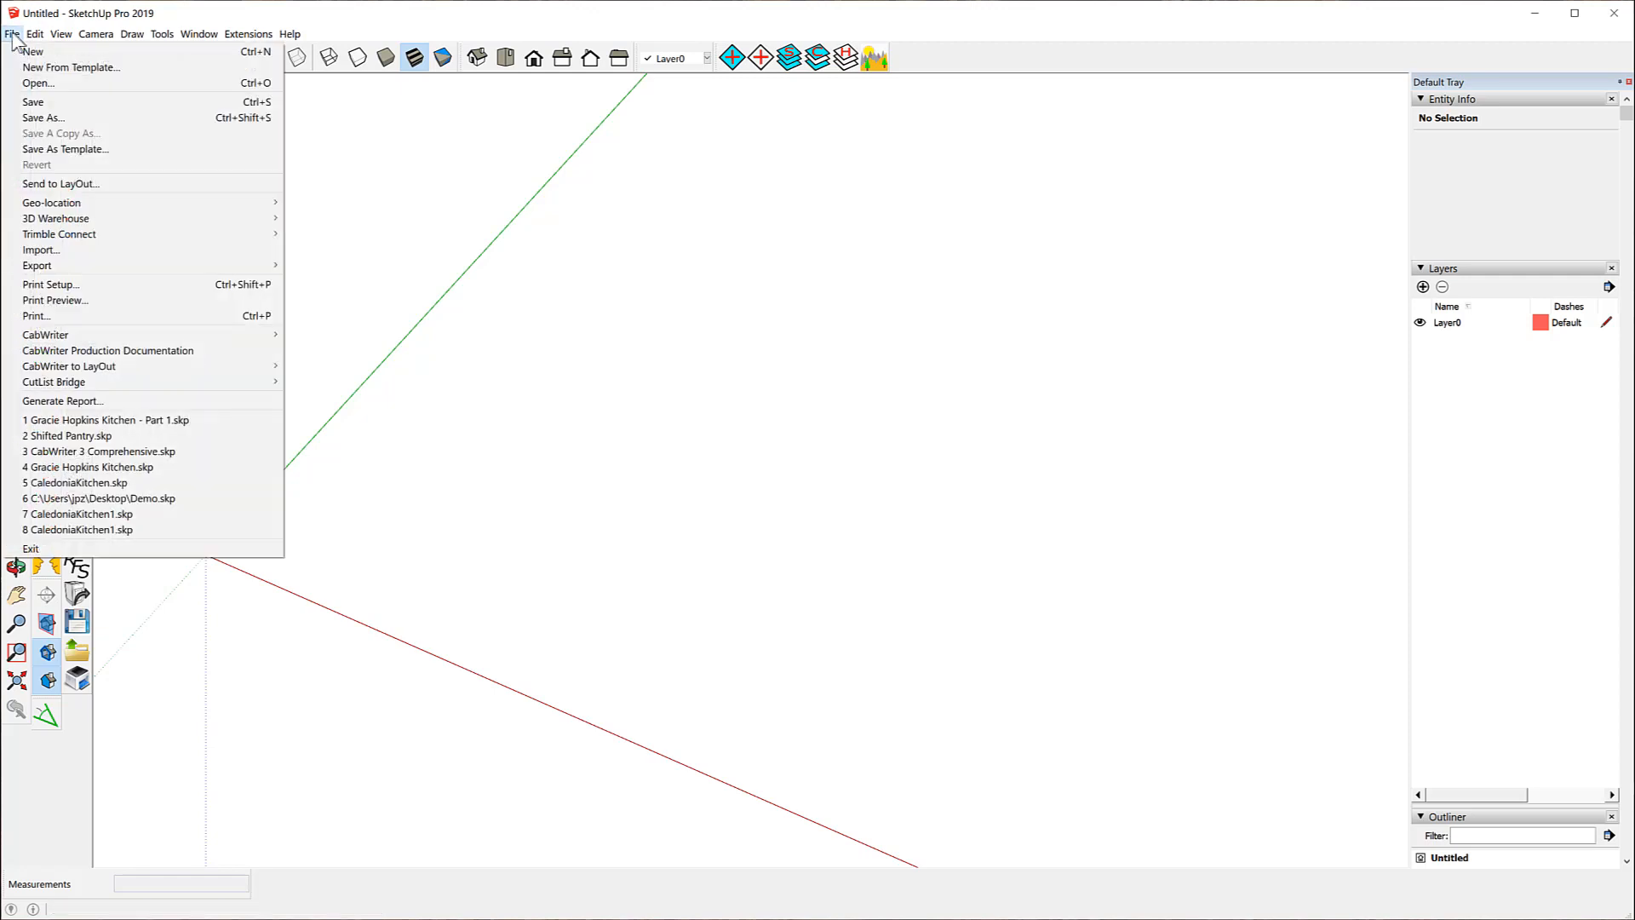
pyautogui.click(50, 105)
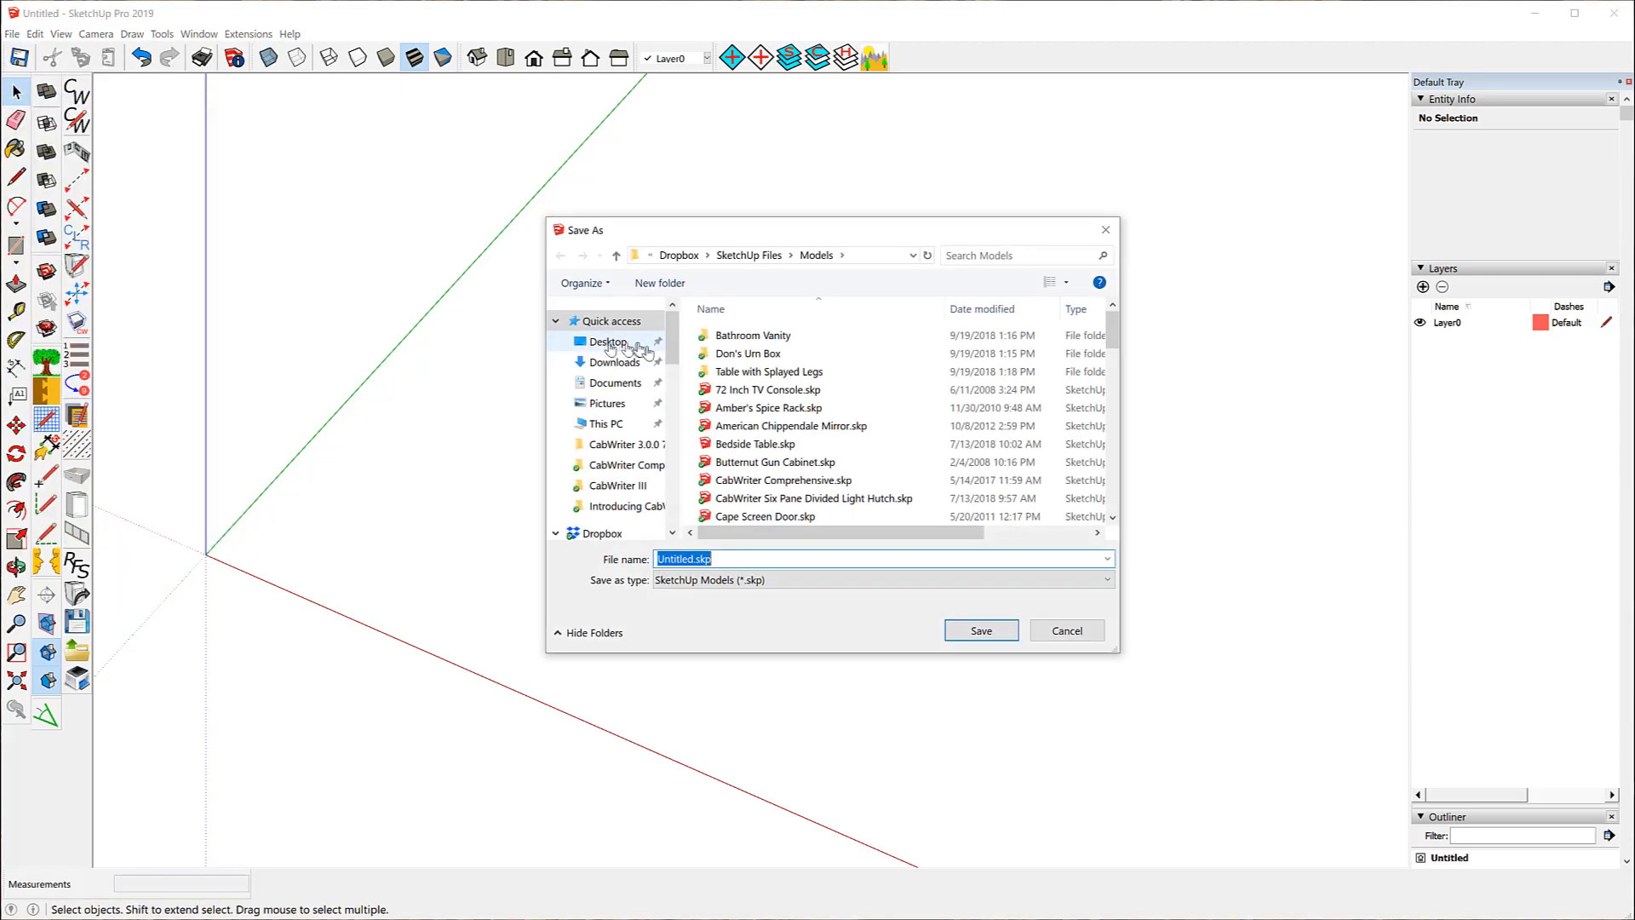
pyautogui.click(605, 341)
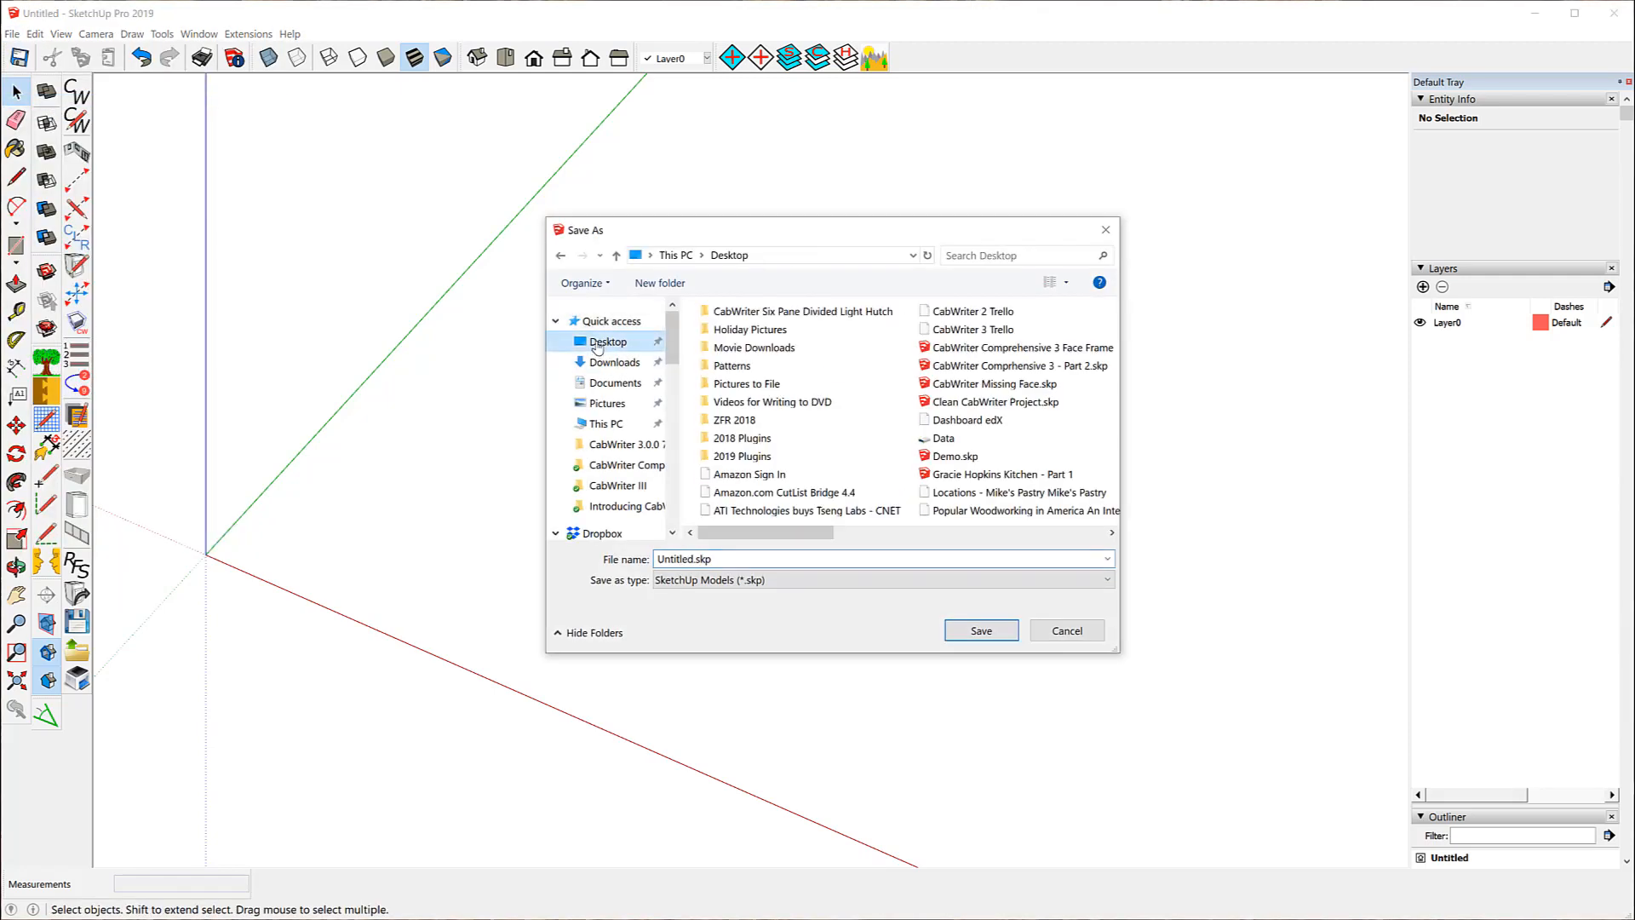
pyautogui.click(697, 559)
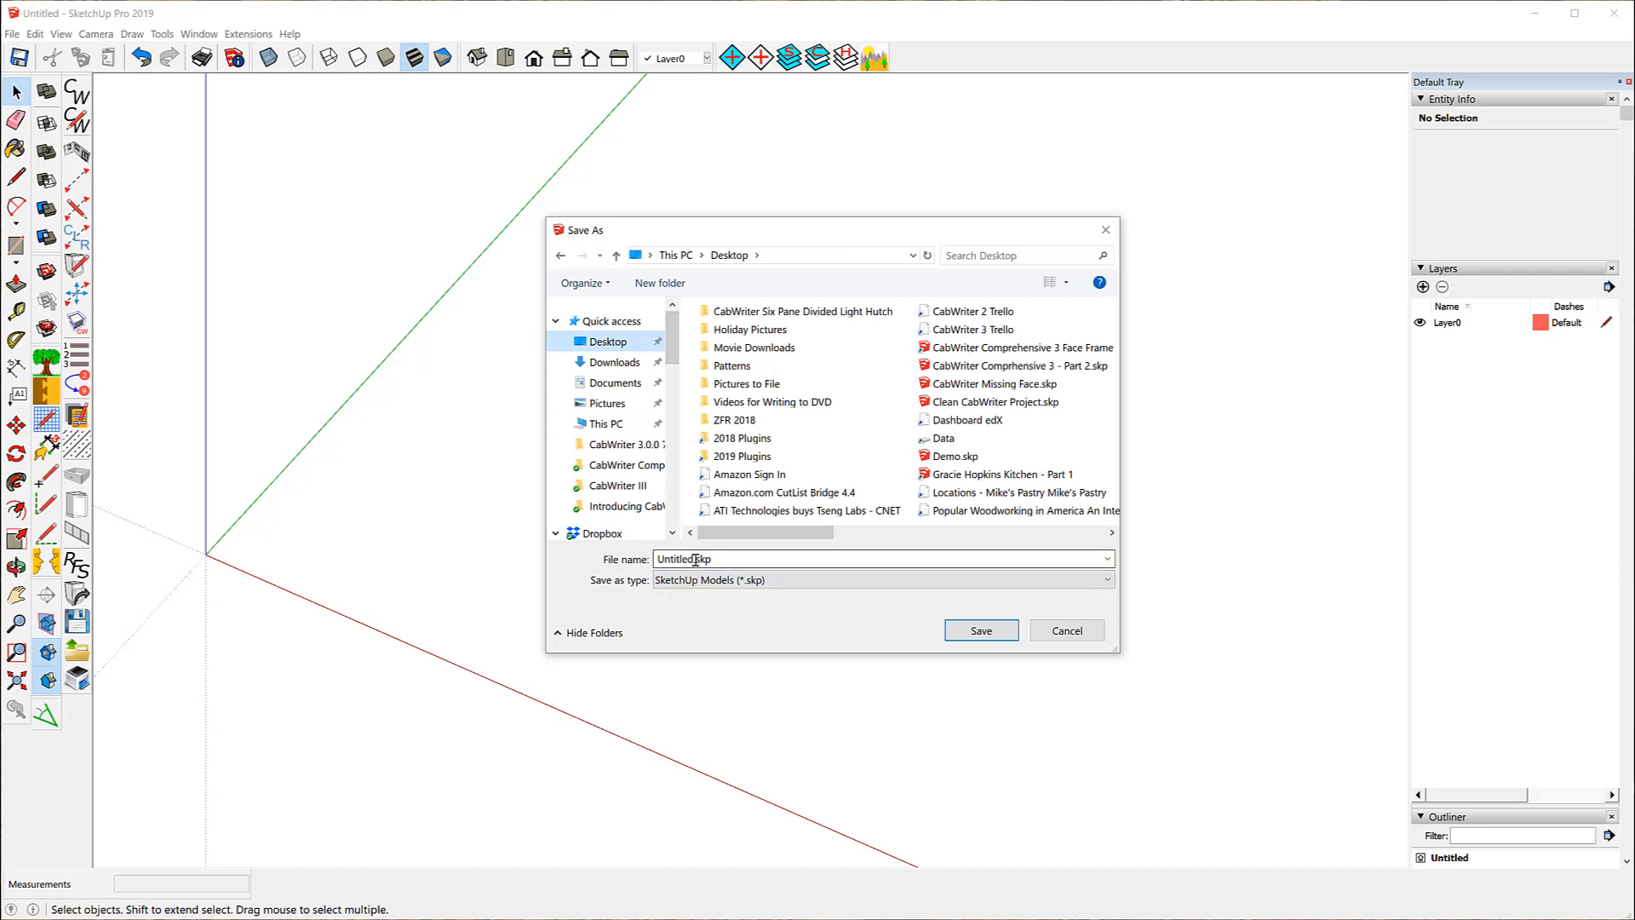
pyautogui.click(696, 559)
pyautogui.moveTo(696, 560); pyautogui.dragTo(610, 556)
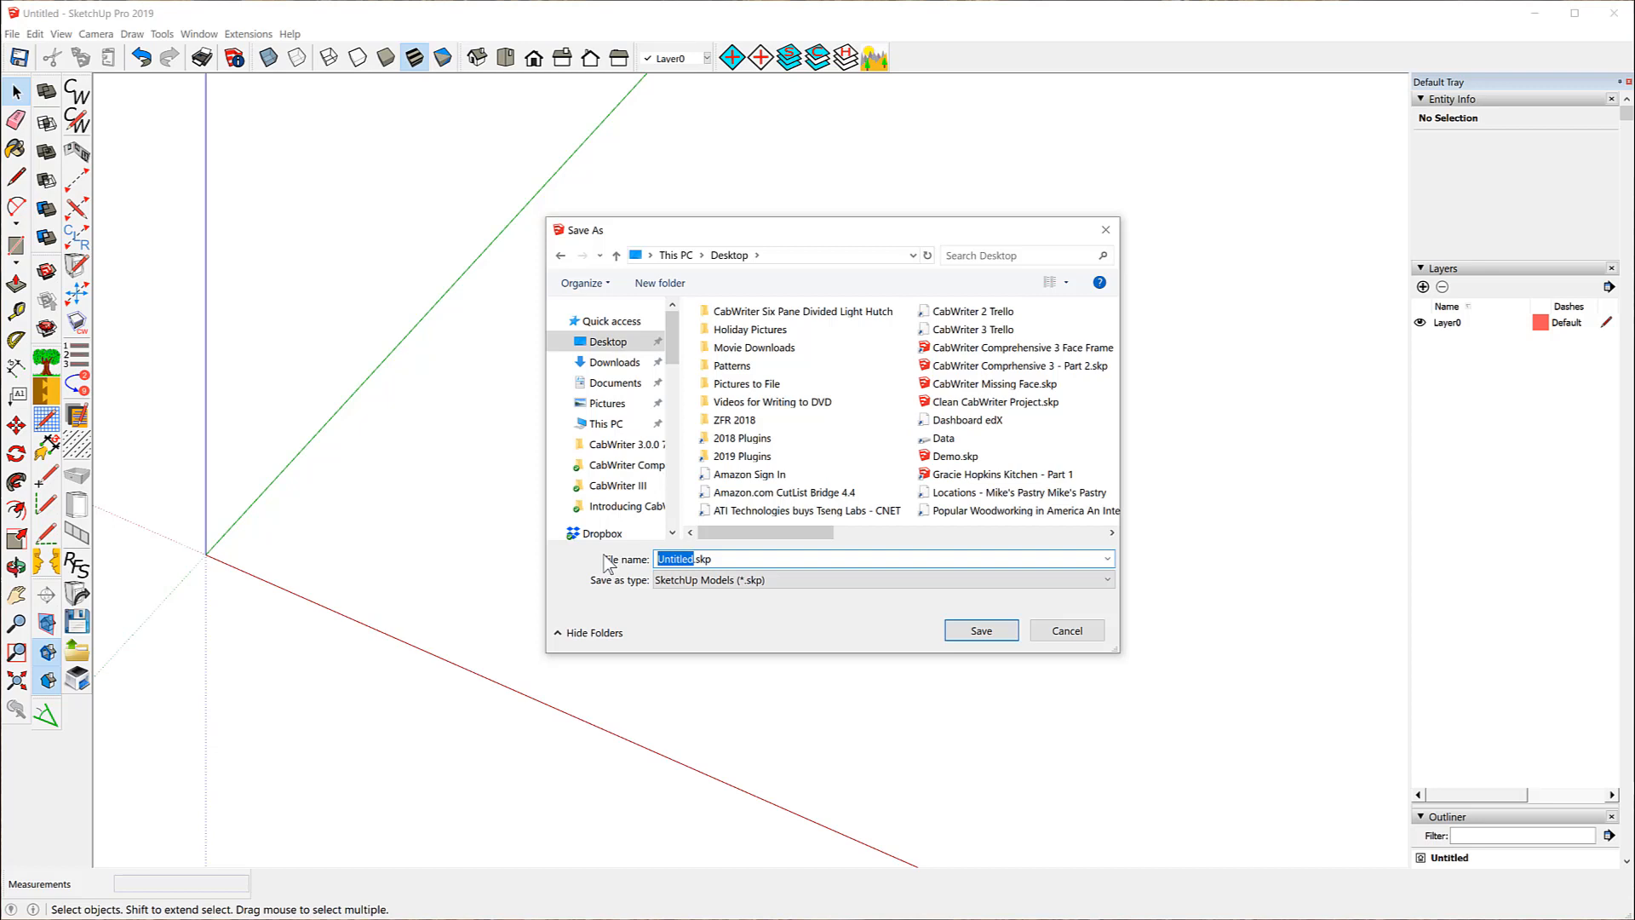
pyautogui.write('CabWriter Comprehensive 3 - ')
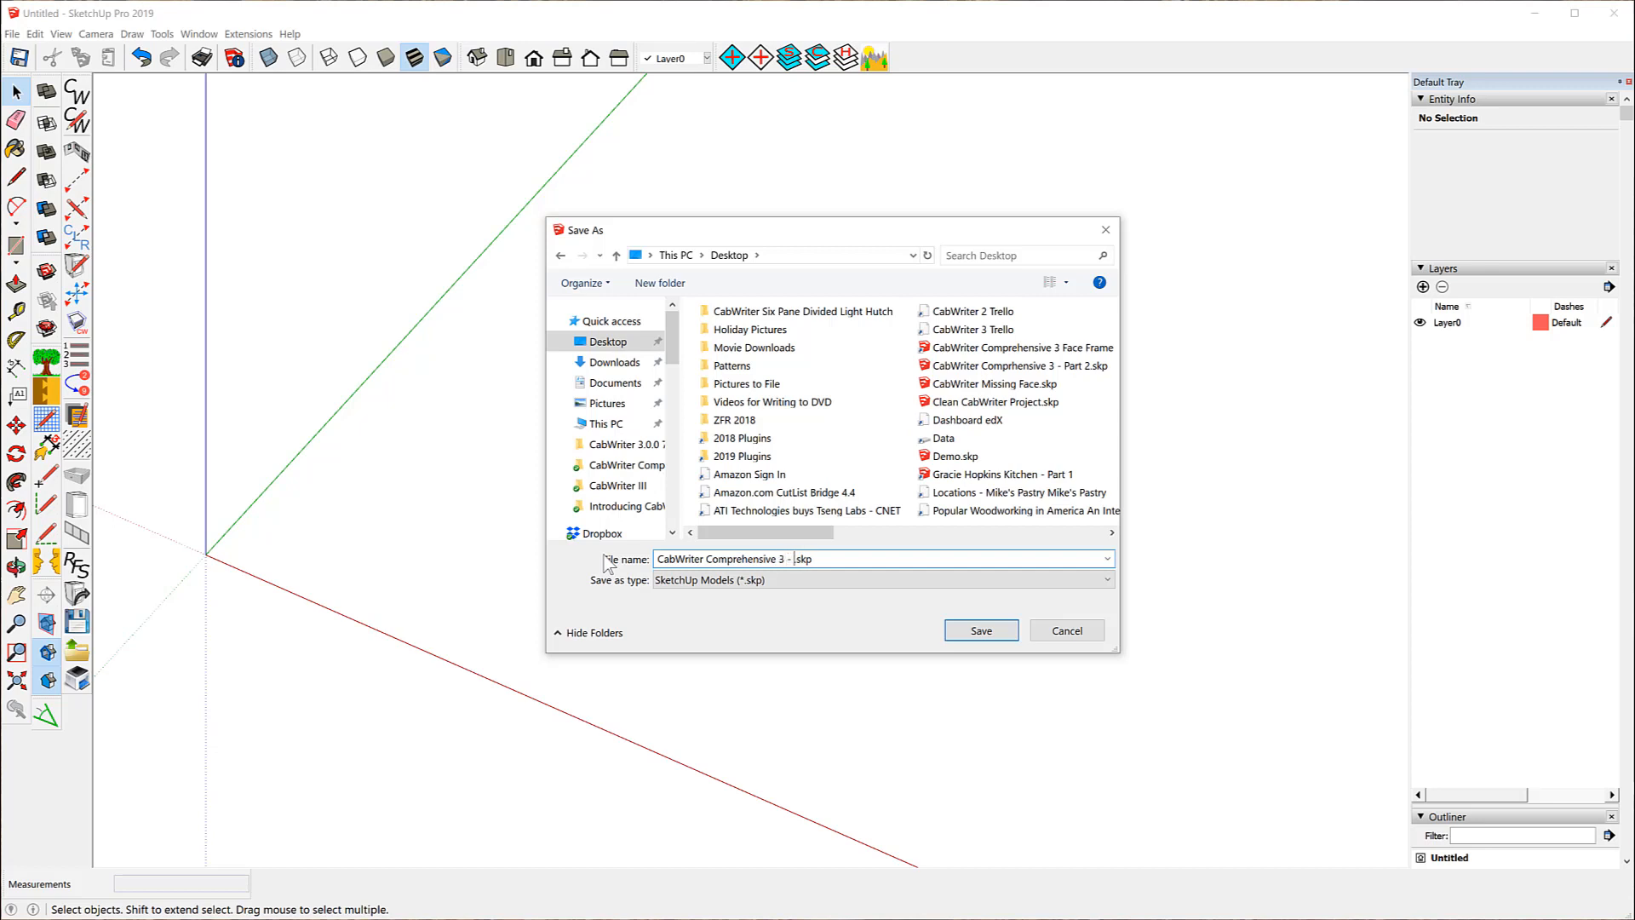
pyautogui.write('Part 2')
pyautogui.click(981, 632)
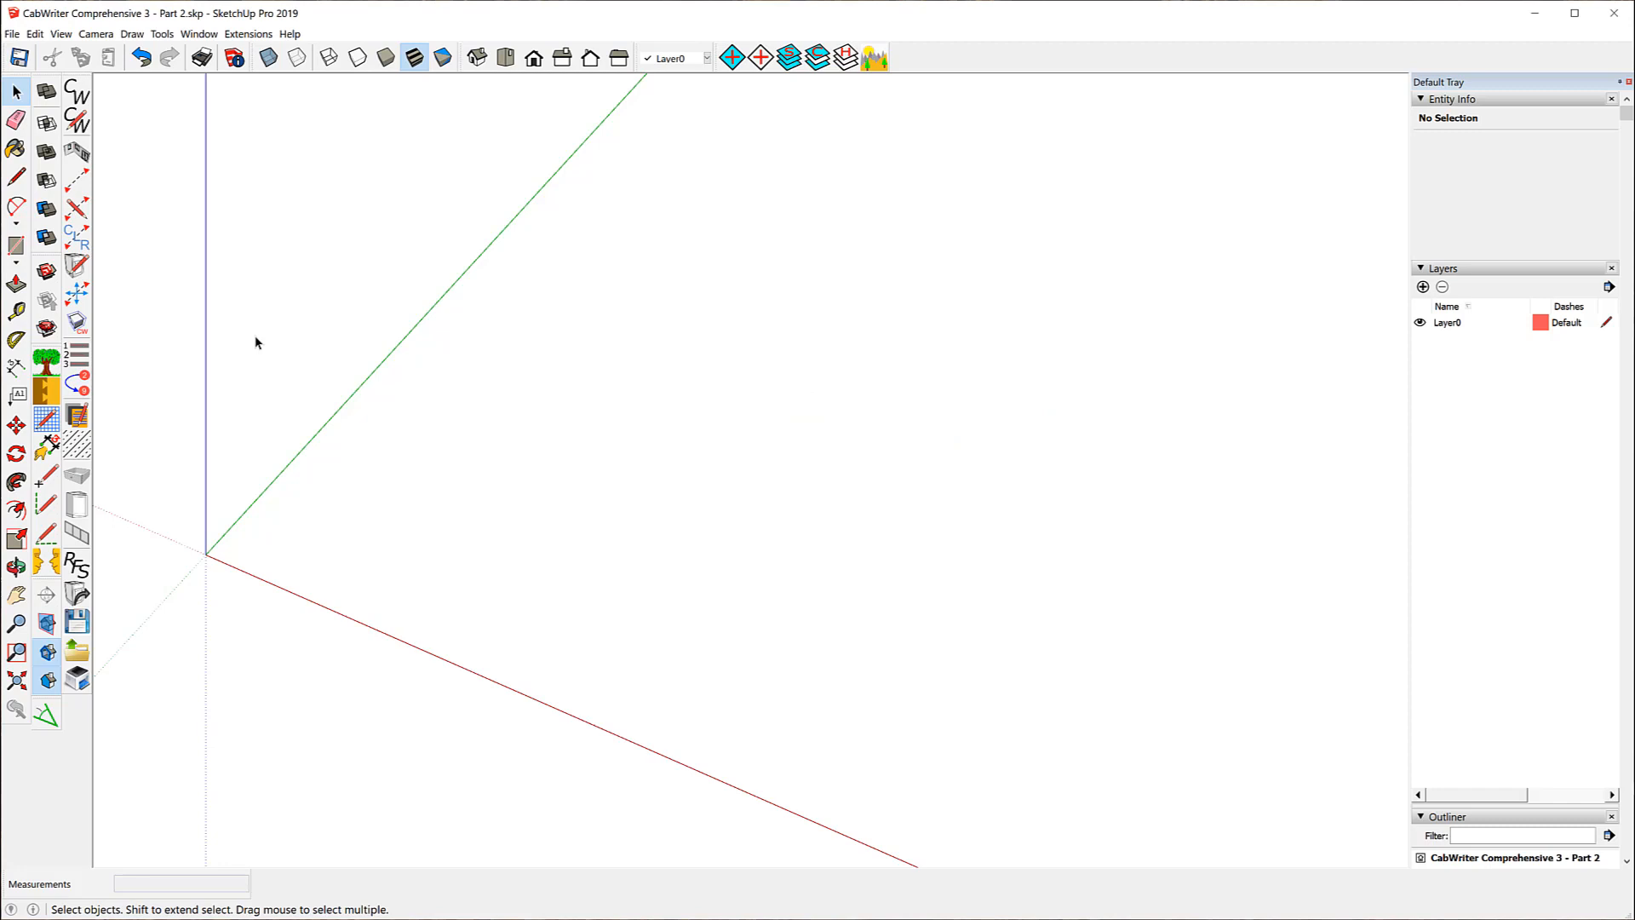
# - Review the Project, Drawers and Face Frame settings in the CabWriter Settings dialog, then close it
pyautogui.click(84, 92)
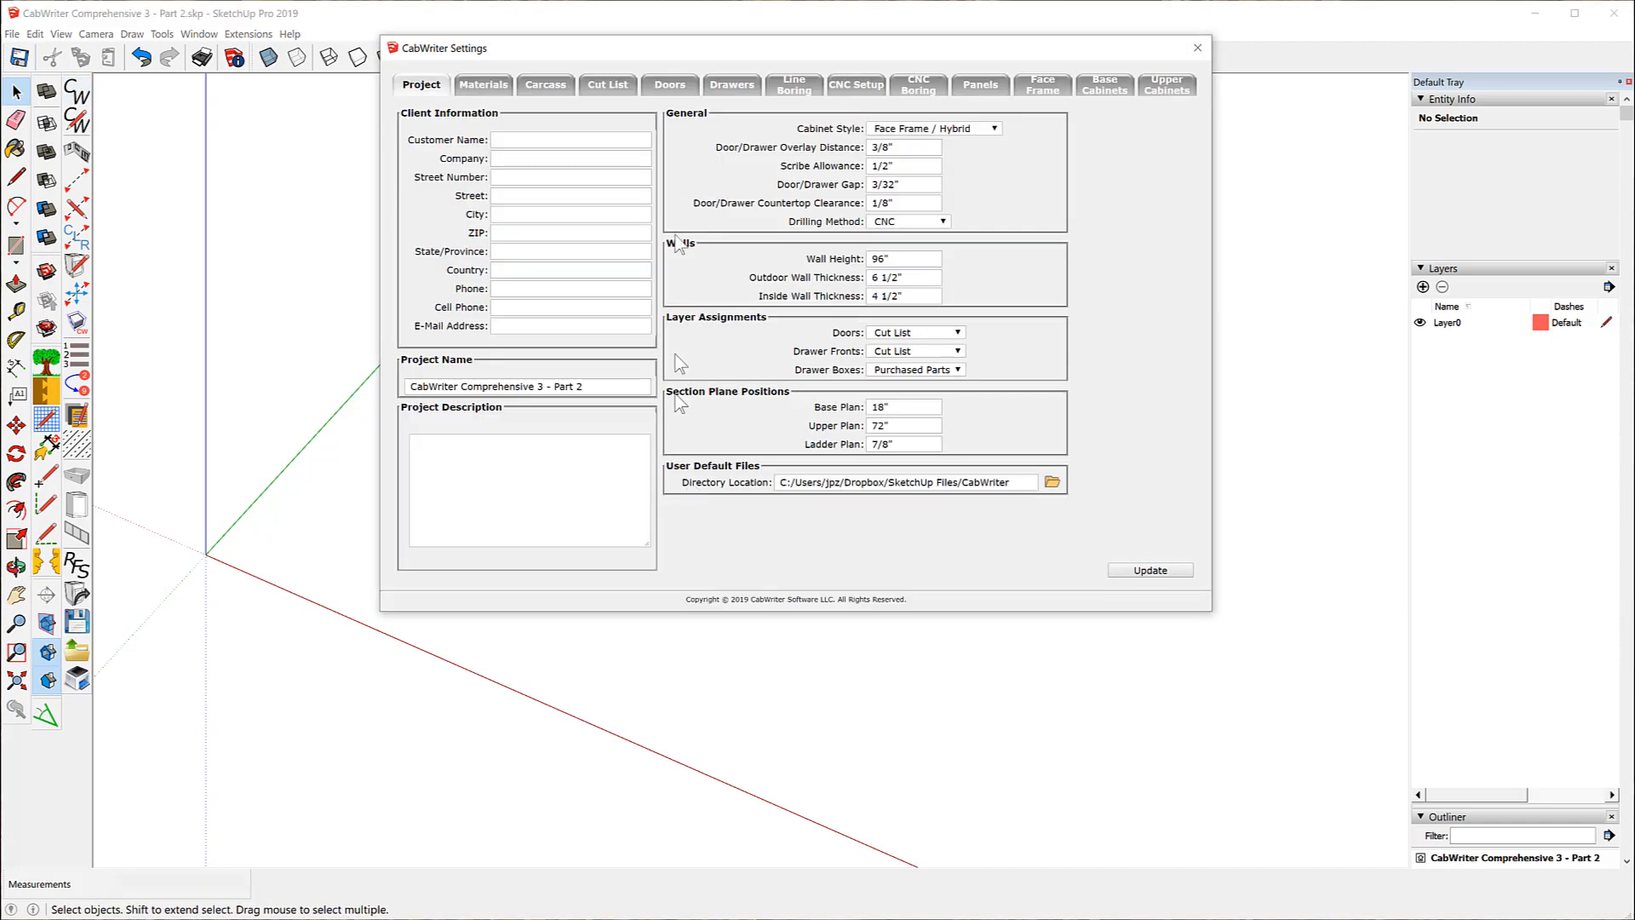
pyautogui.moveTo(652, 49); pyautogui.dragTo(584, 161)
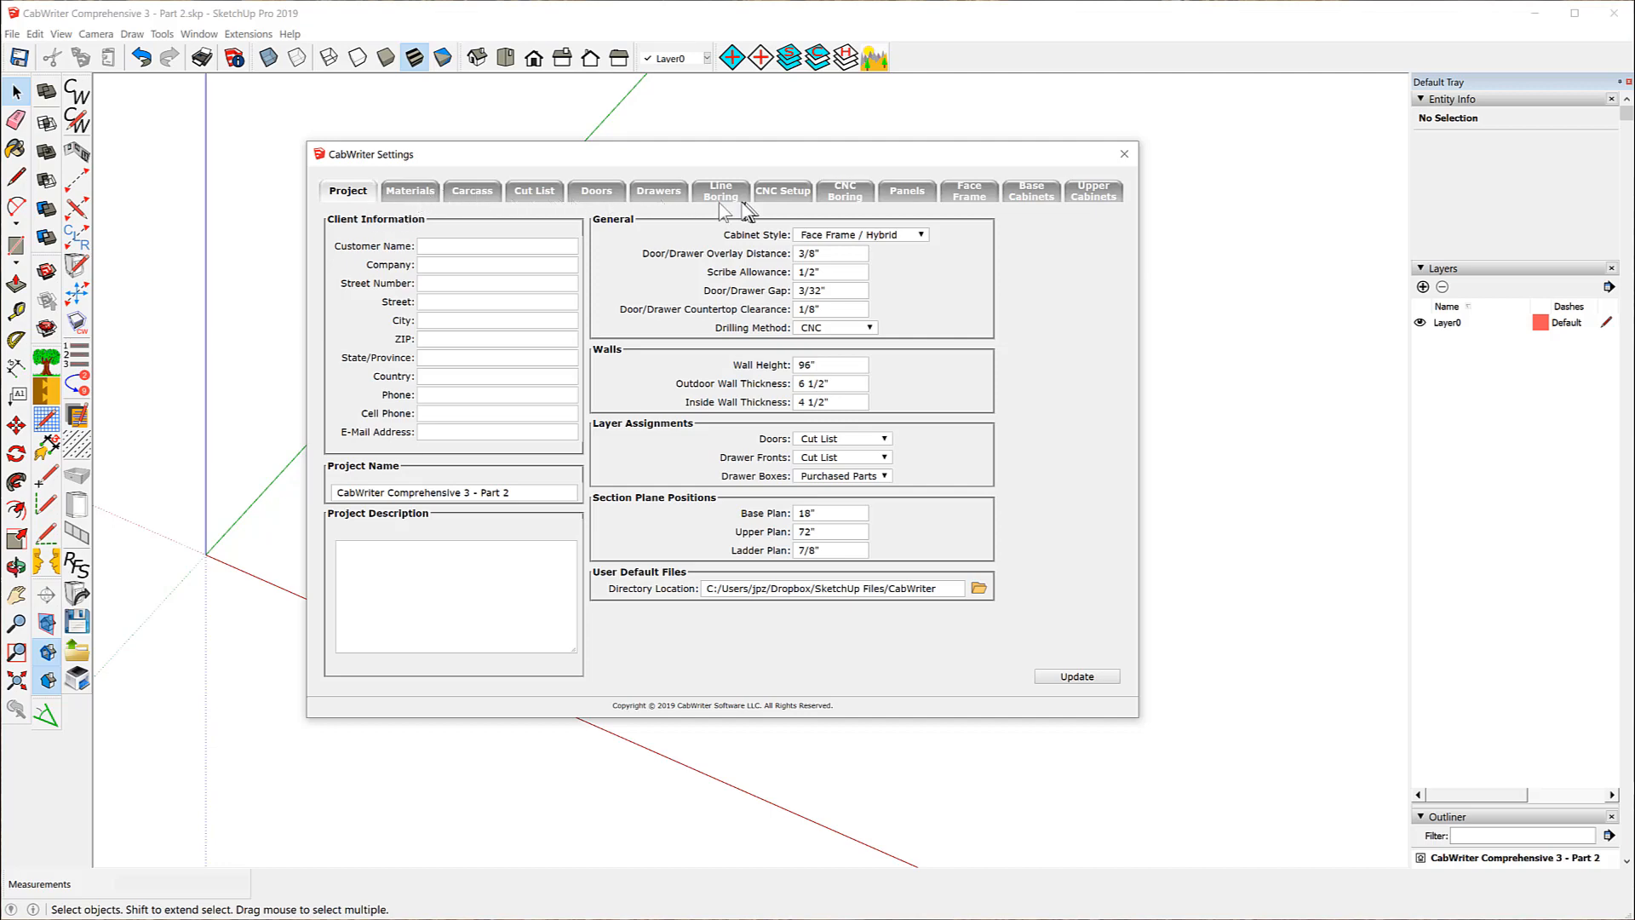
pyautogui.click(661, 194)
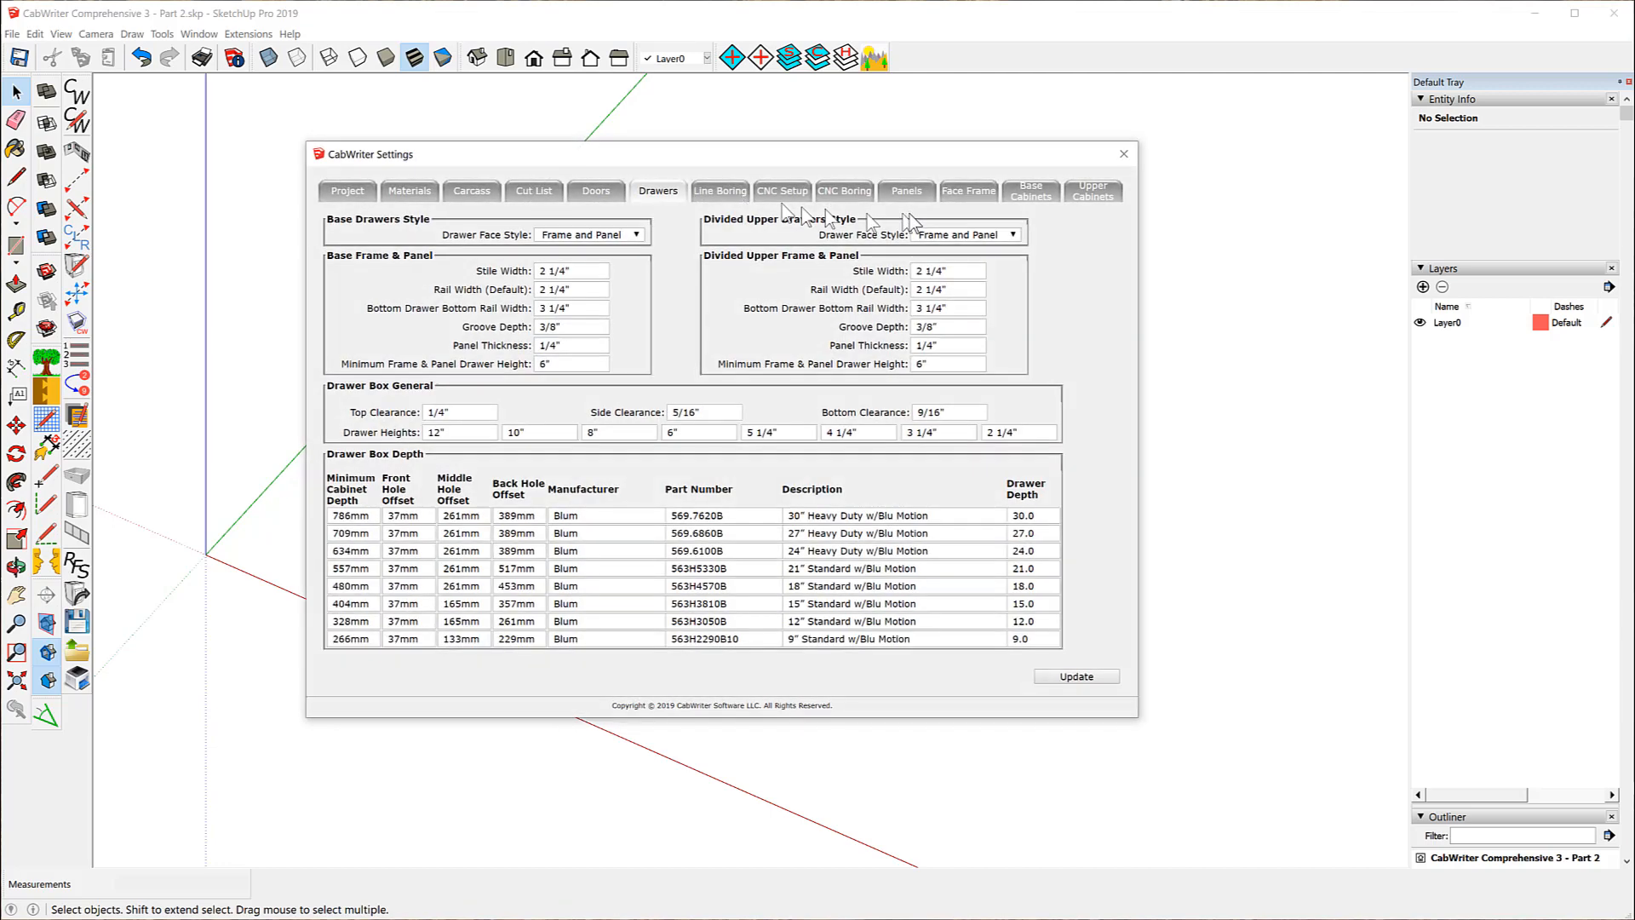
pyautogui.click(950, 193)
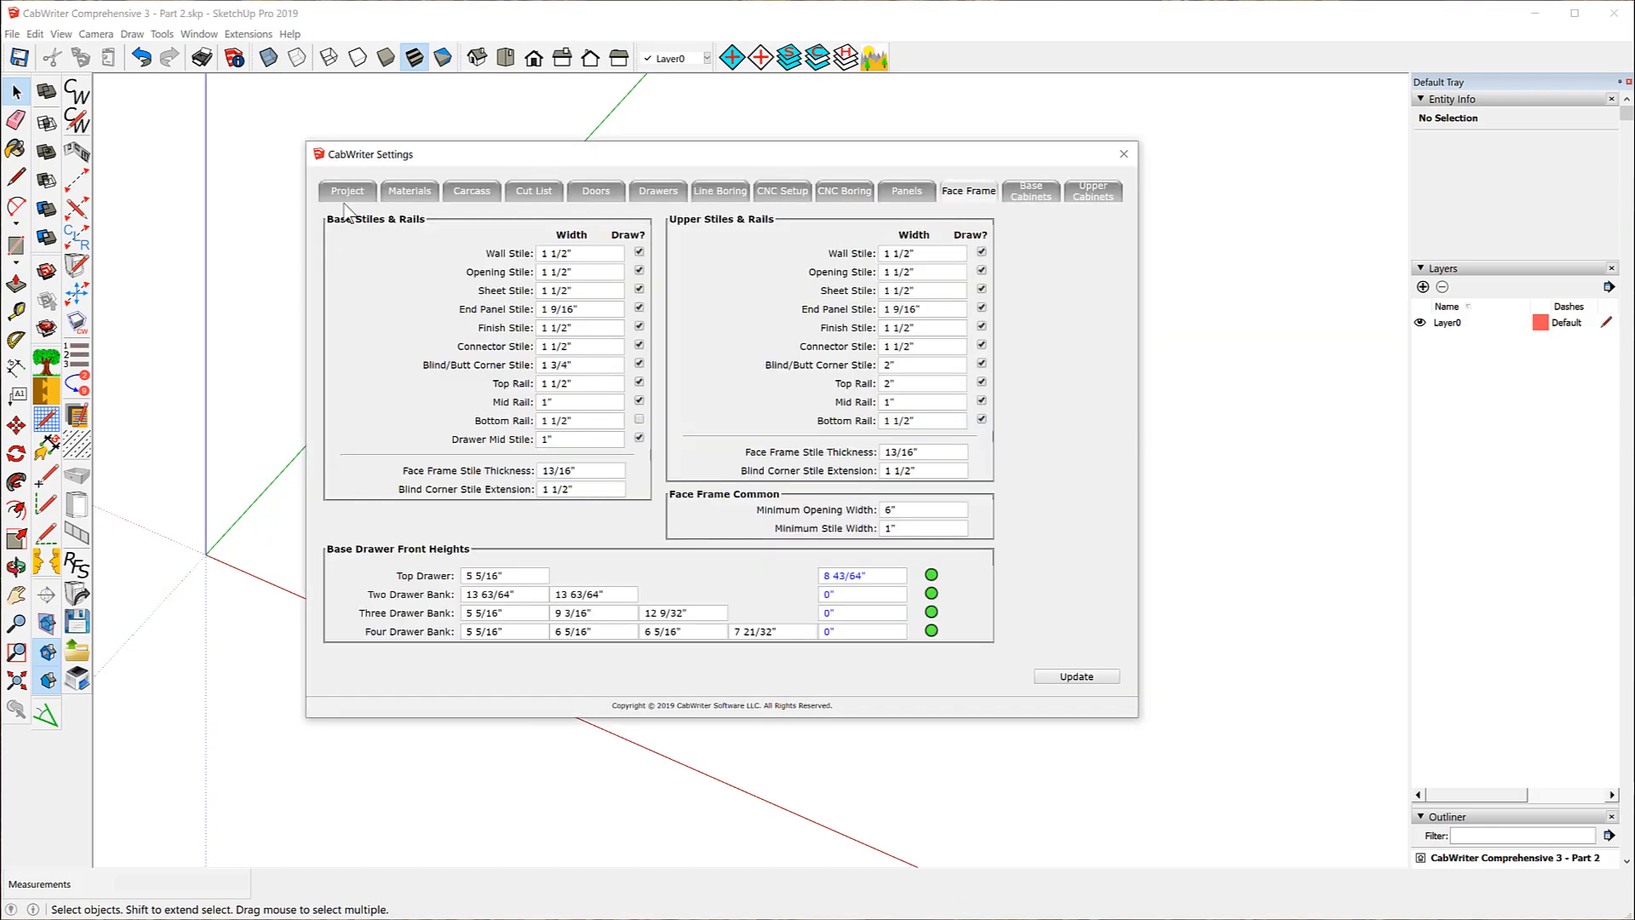
pyautogui.click(347, 192)
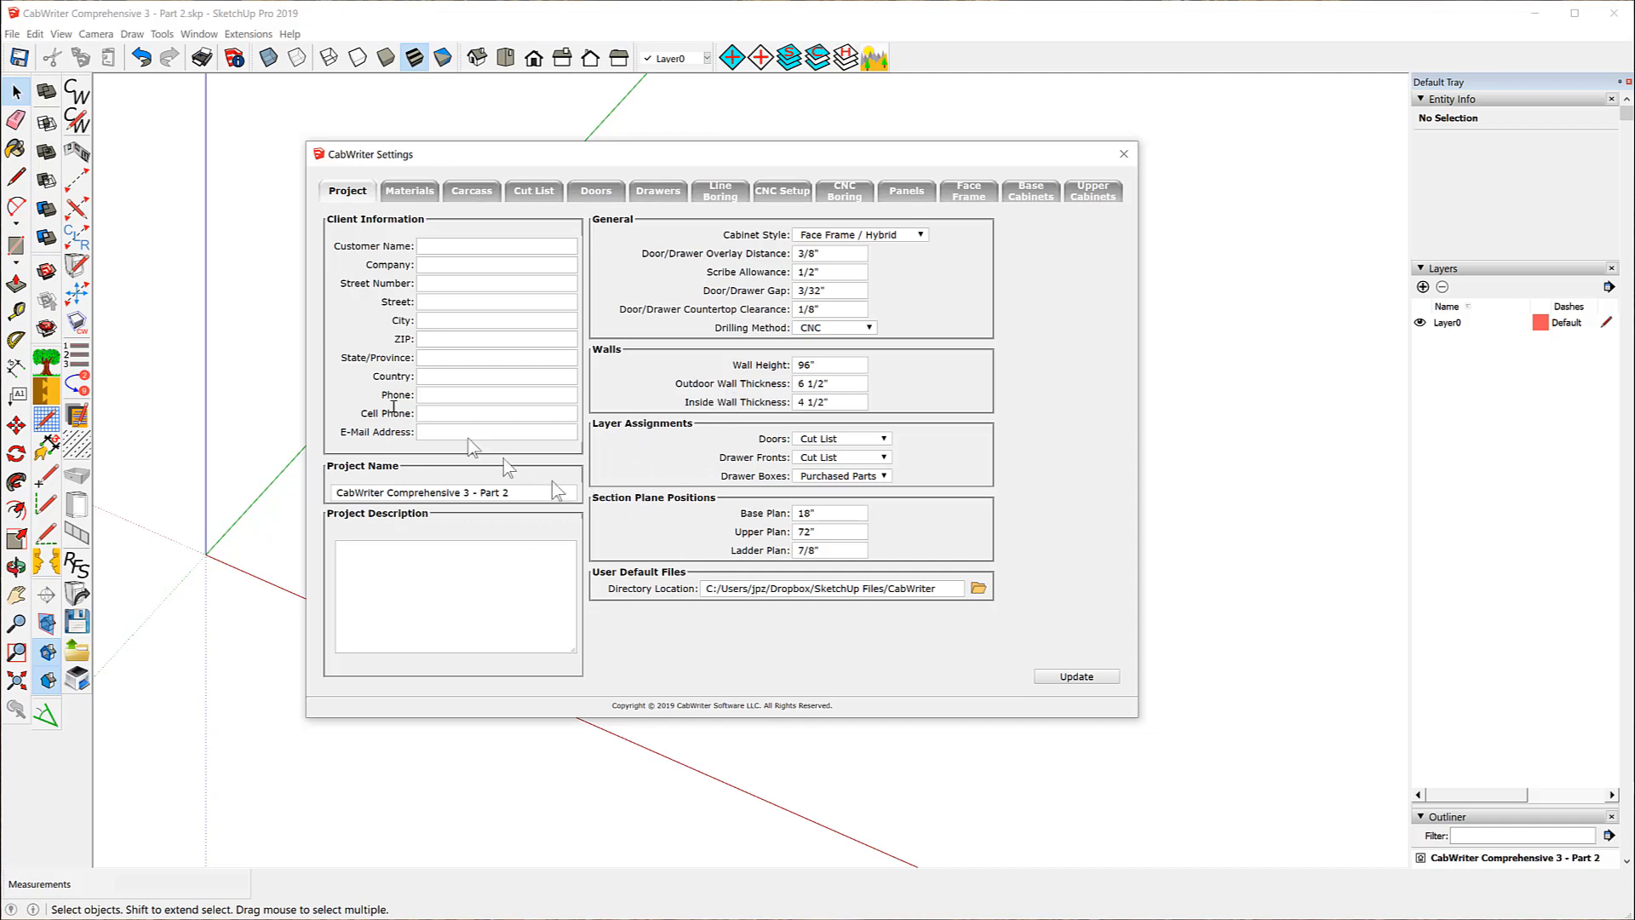
pyautogui.click(1124, 154)
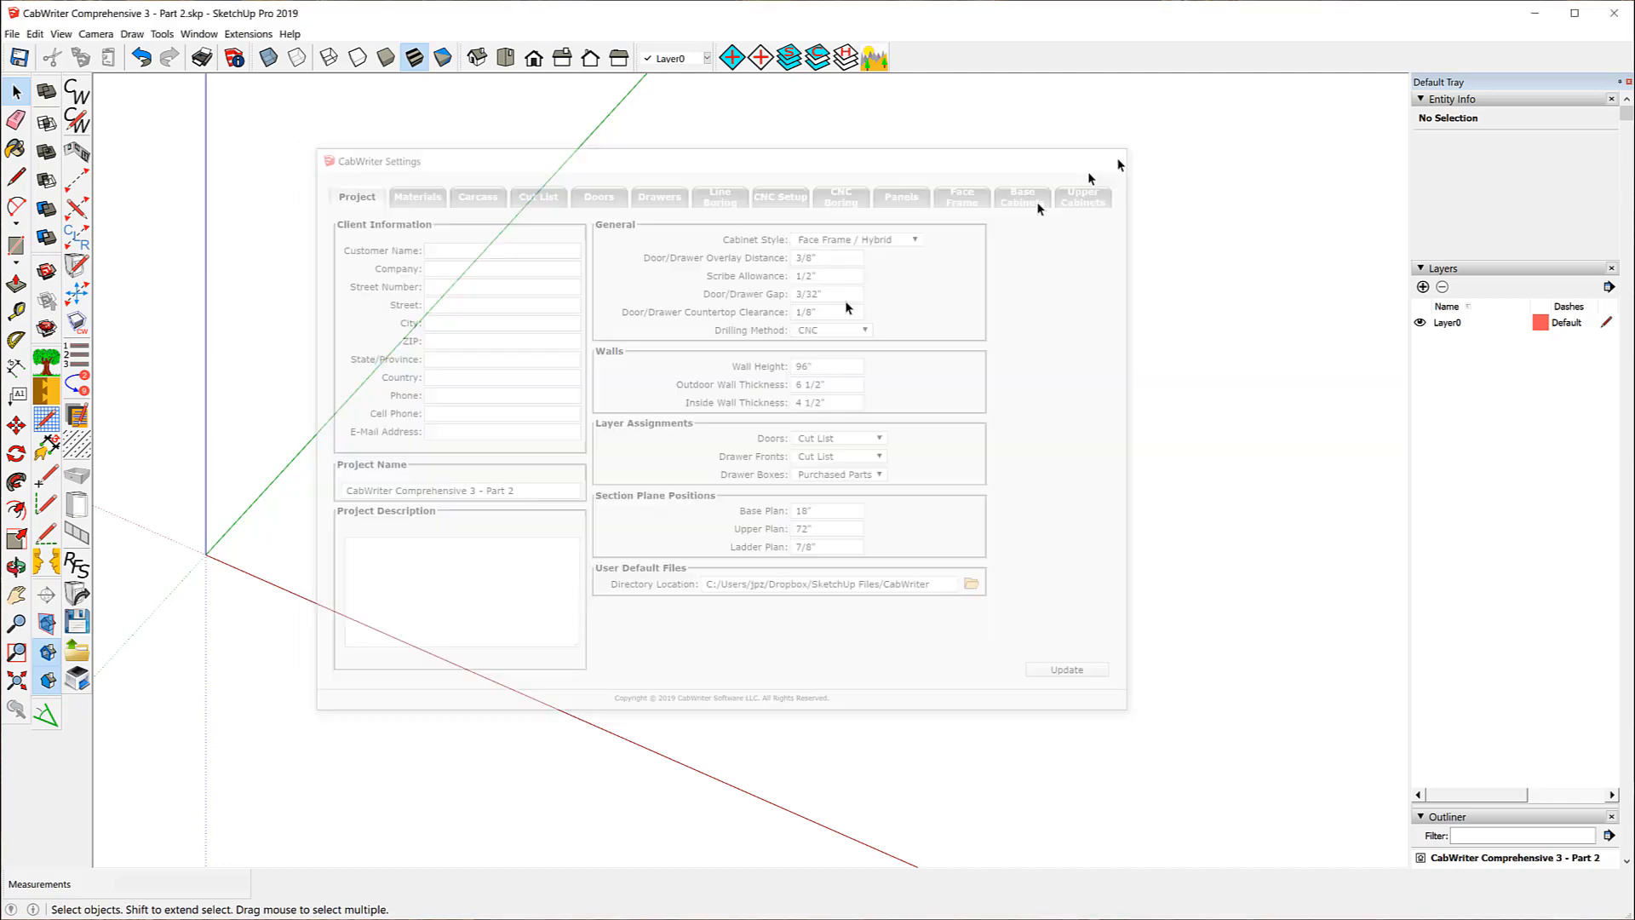
# - Load the CW3C_Base_Basic user defaults file into the CabWriter project
pyautogui.click(77, 657)
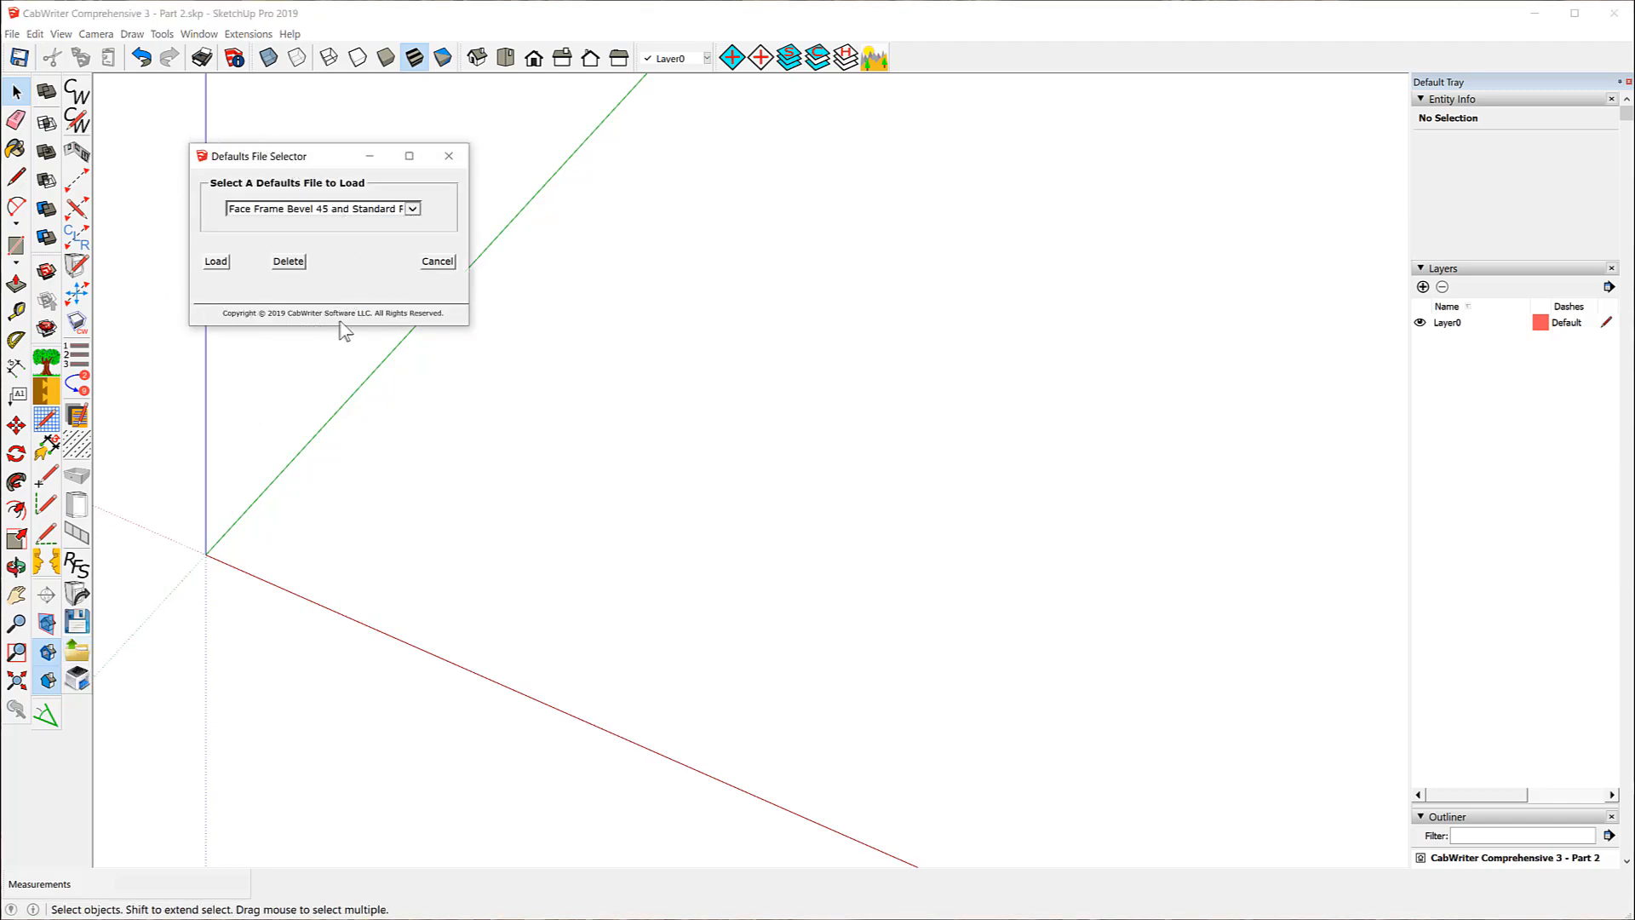
pyautogui.click(413, 209)
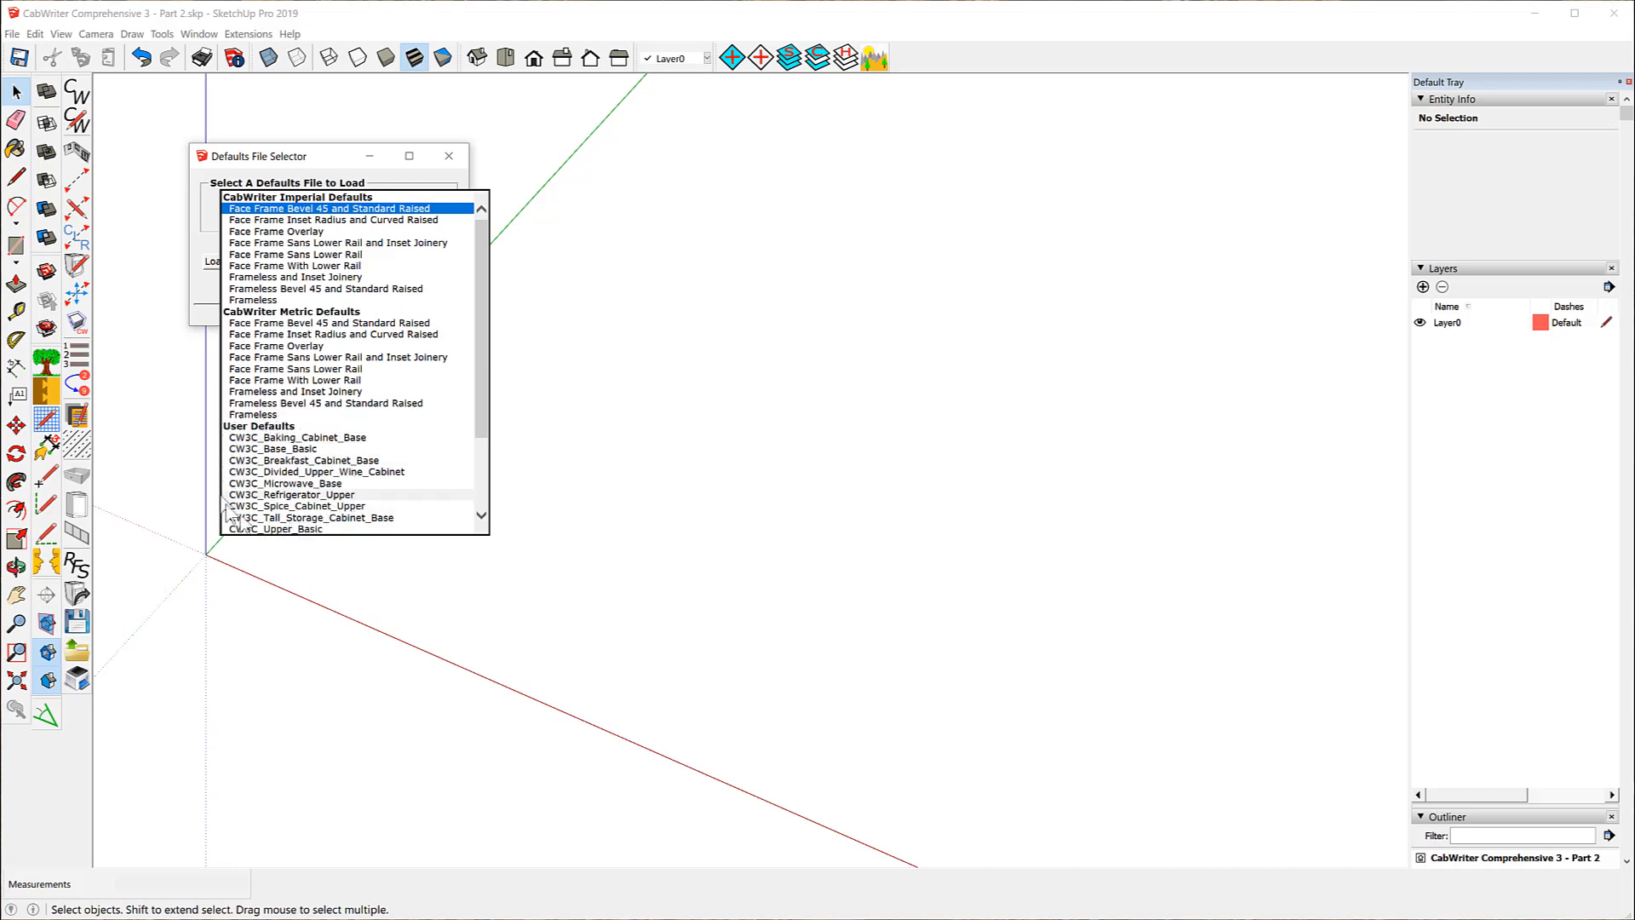
pyautogui.moveTo(490, 433)
pyautogui.mouseDown()
pyautogui.moveTo(482, 524)
pyautogui.moveTo(482, 408)
pyautogui.mouseUp()
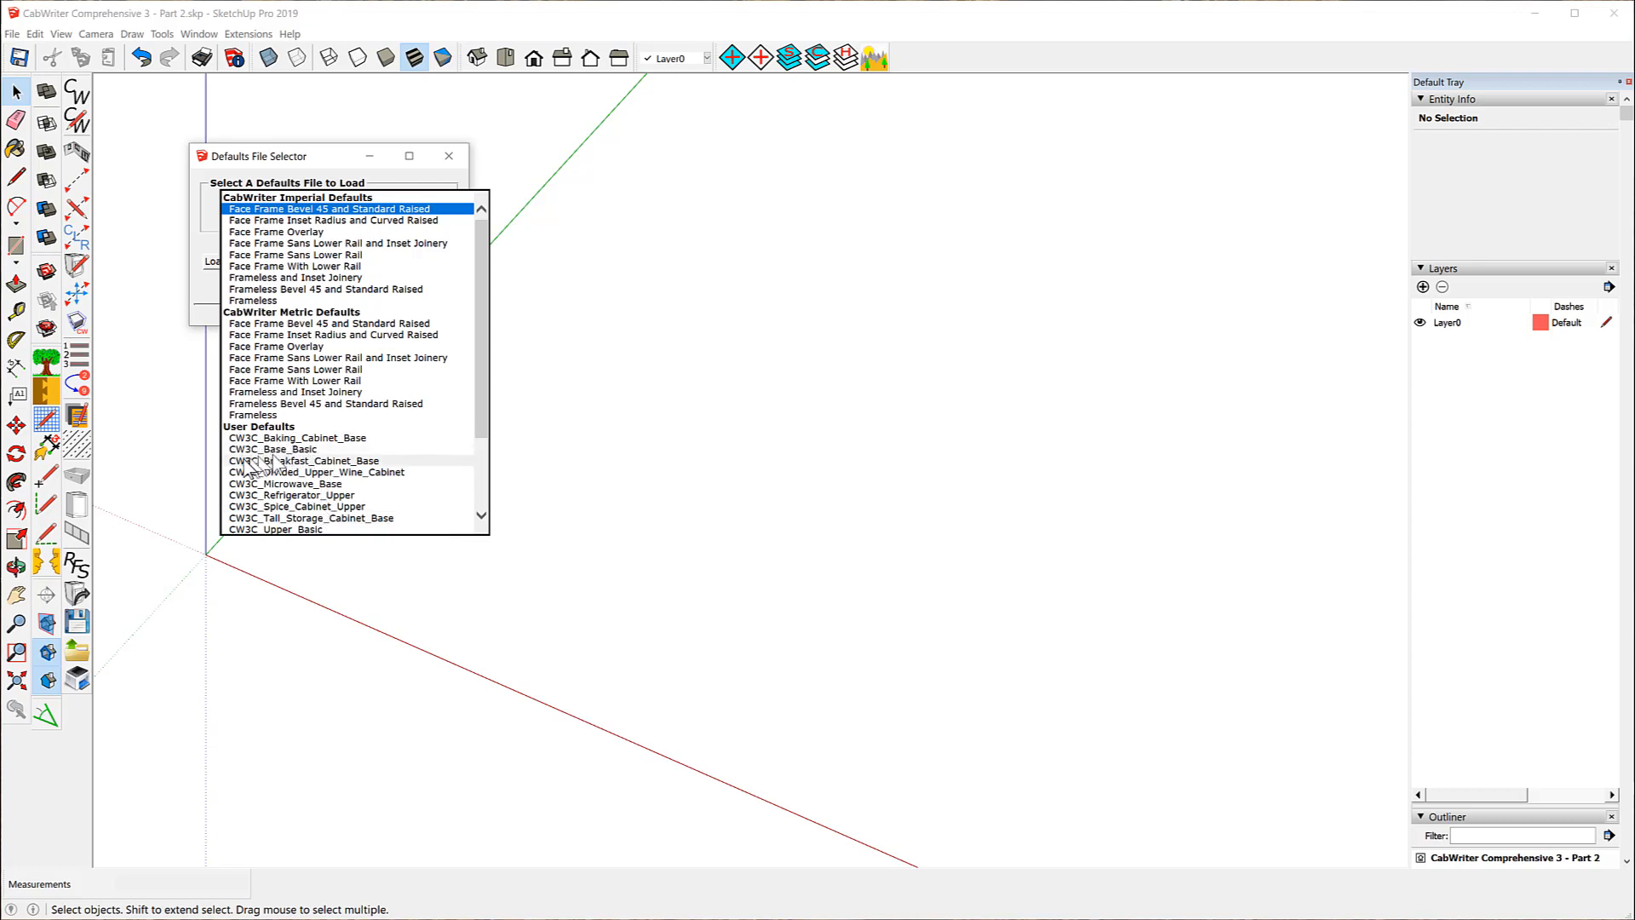
pyautogui.click(300, 450)
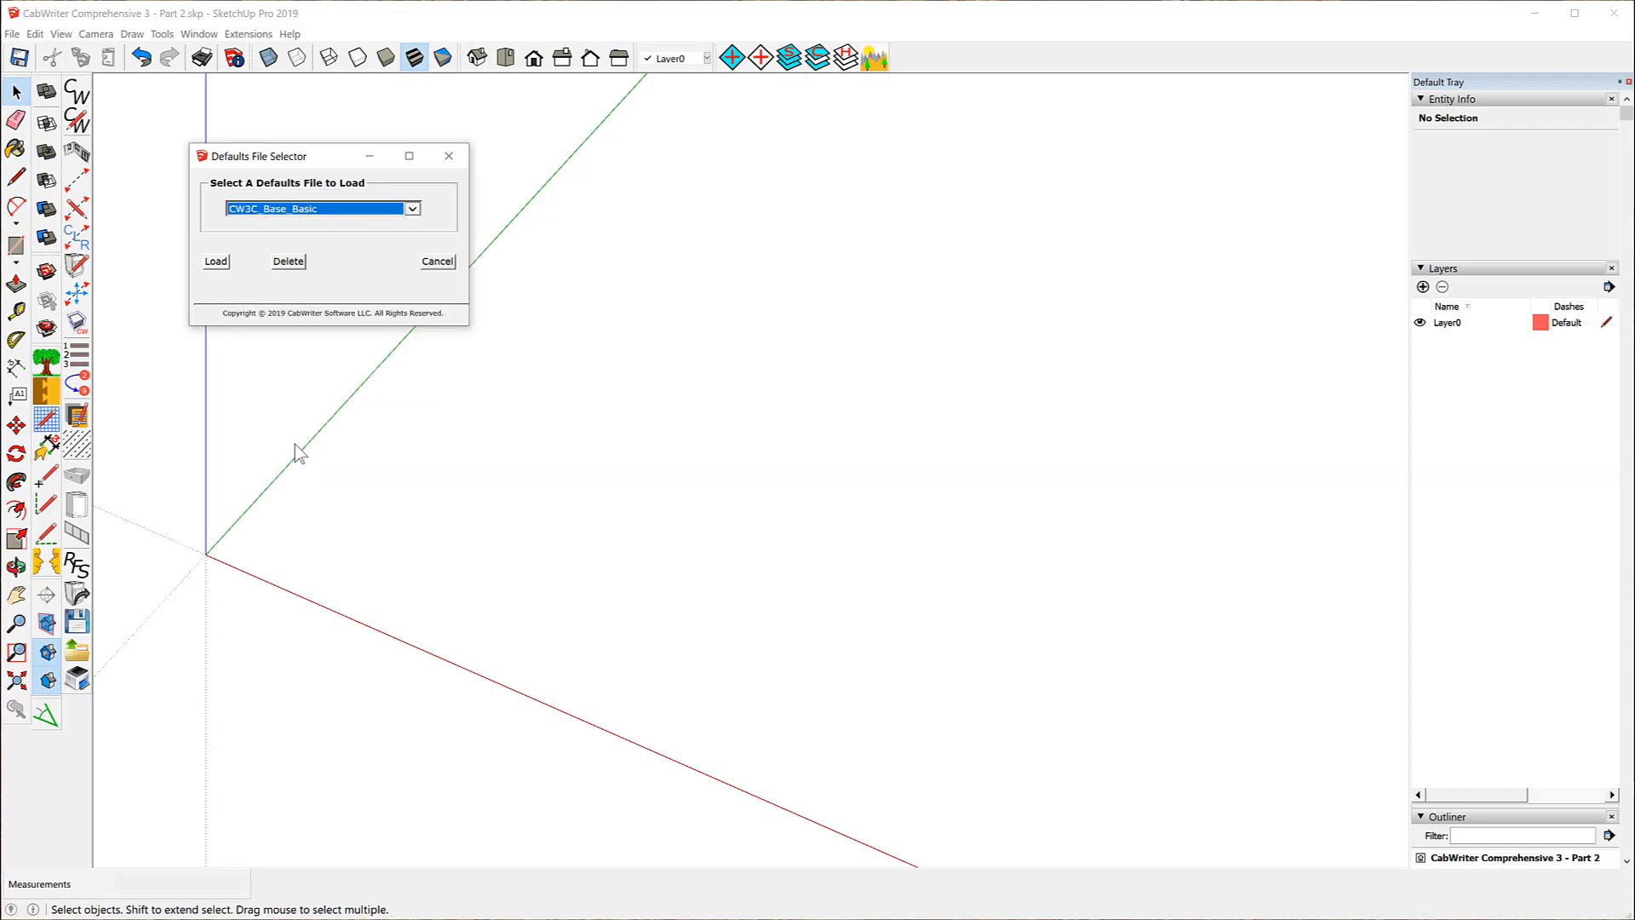
pyautogui.click(214, 263)
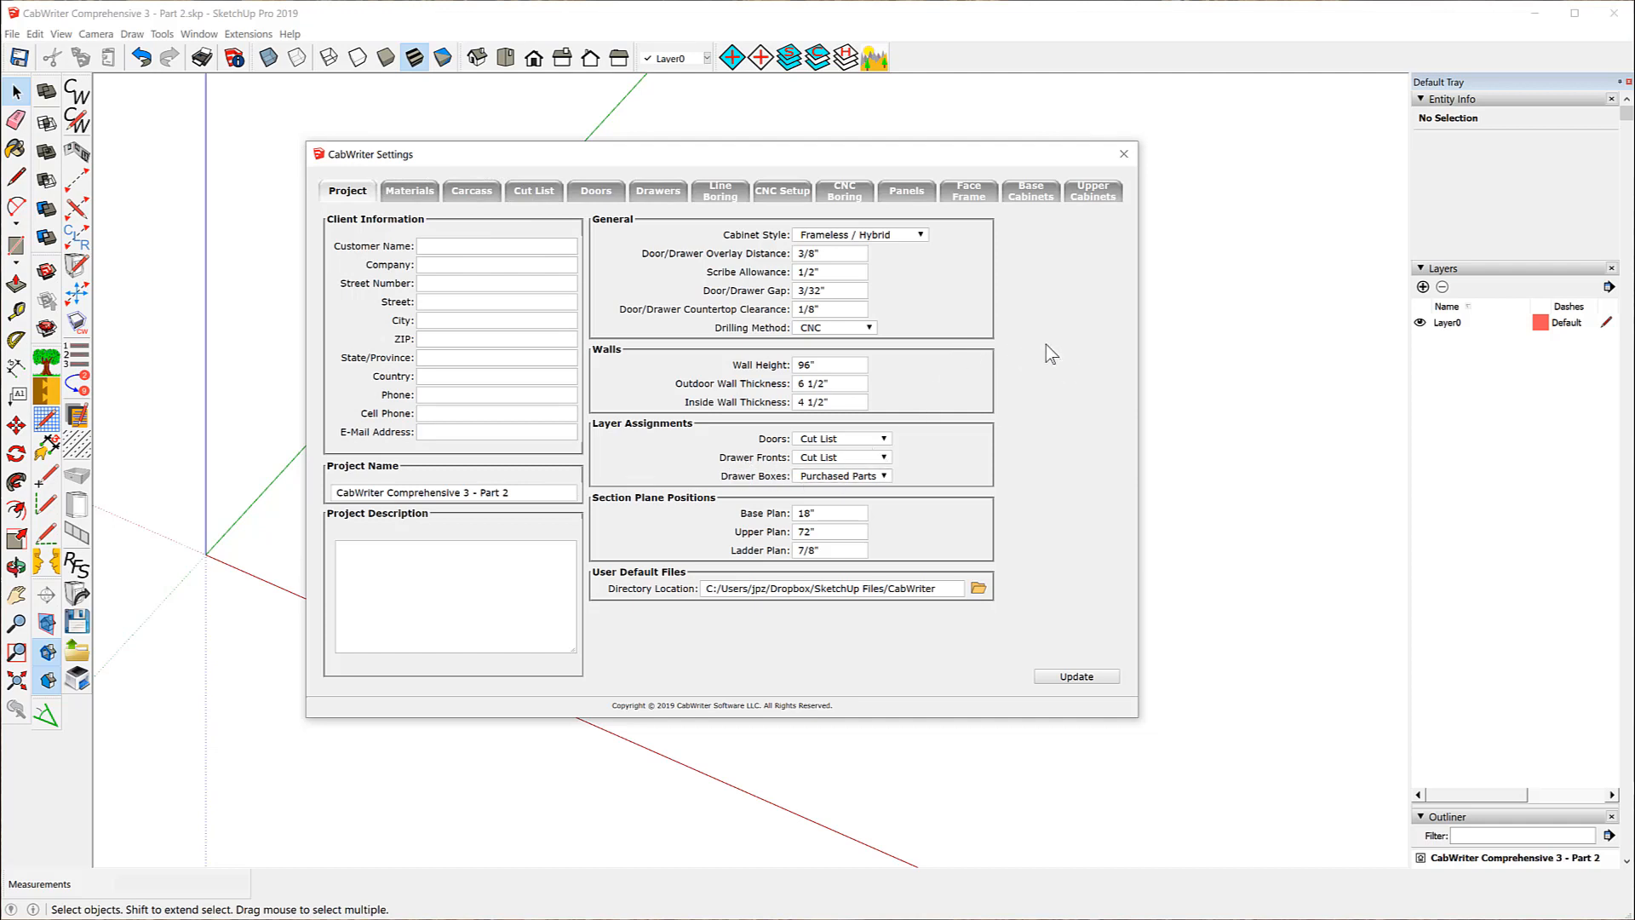
# - Check the cabinet style and wall values in the CabWriter project settings and close the dialog
pyautogui.click(1124, 157)
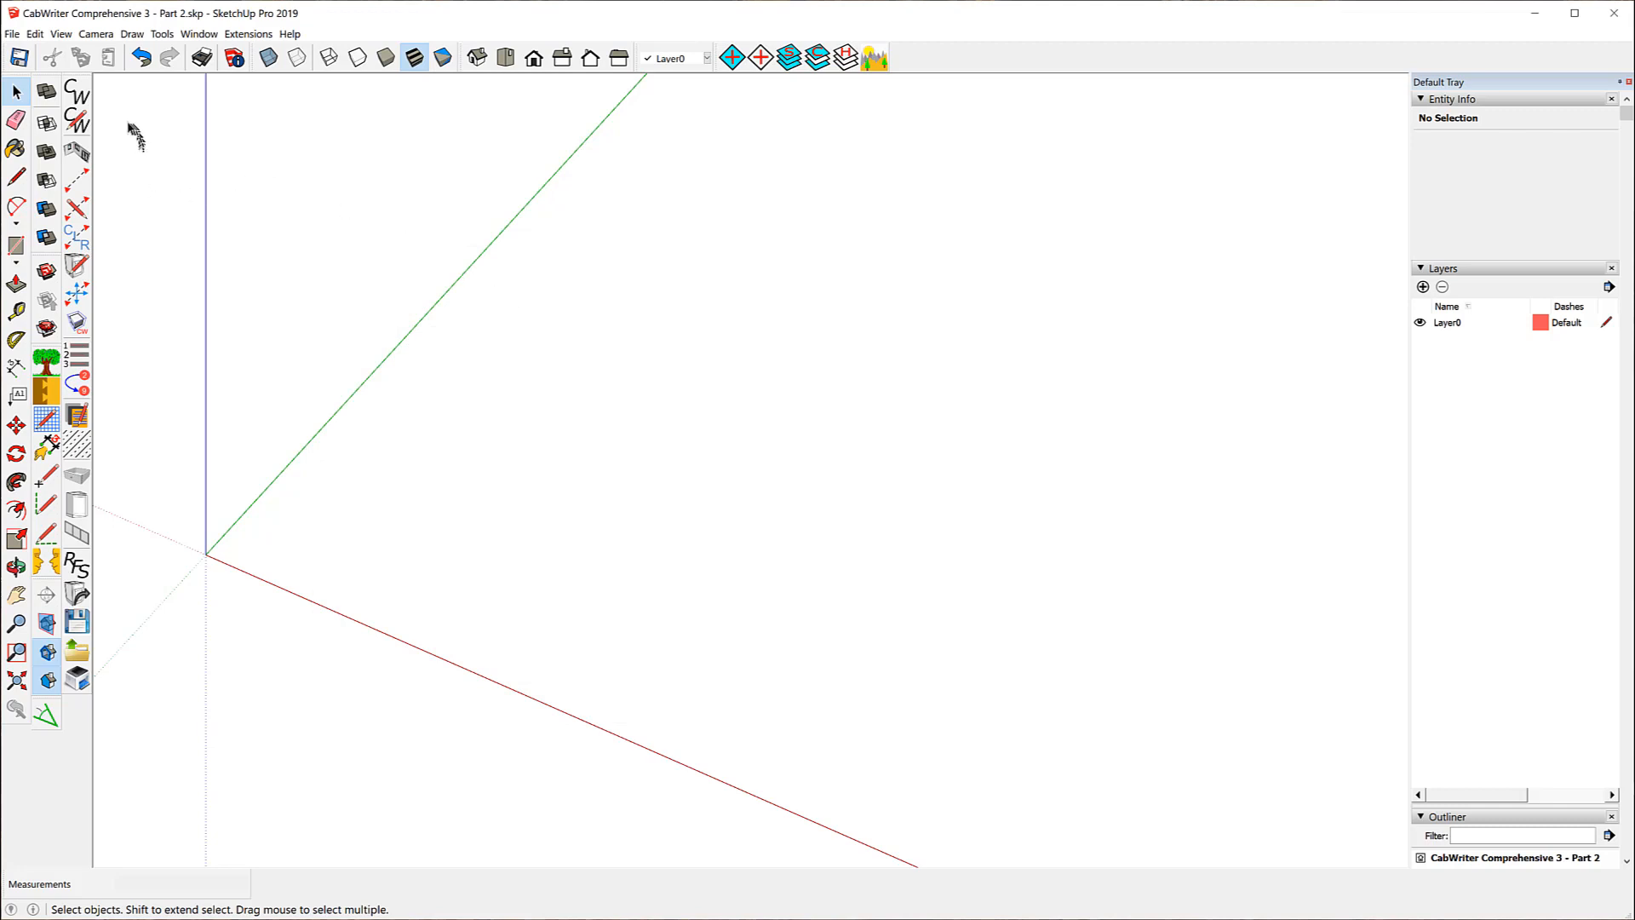
pyautogui.click(79, 123)
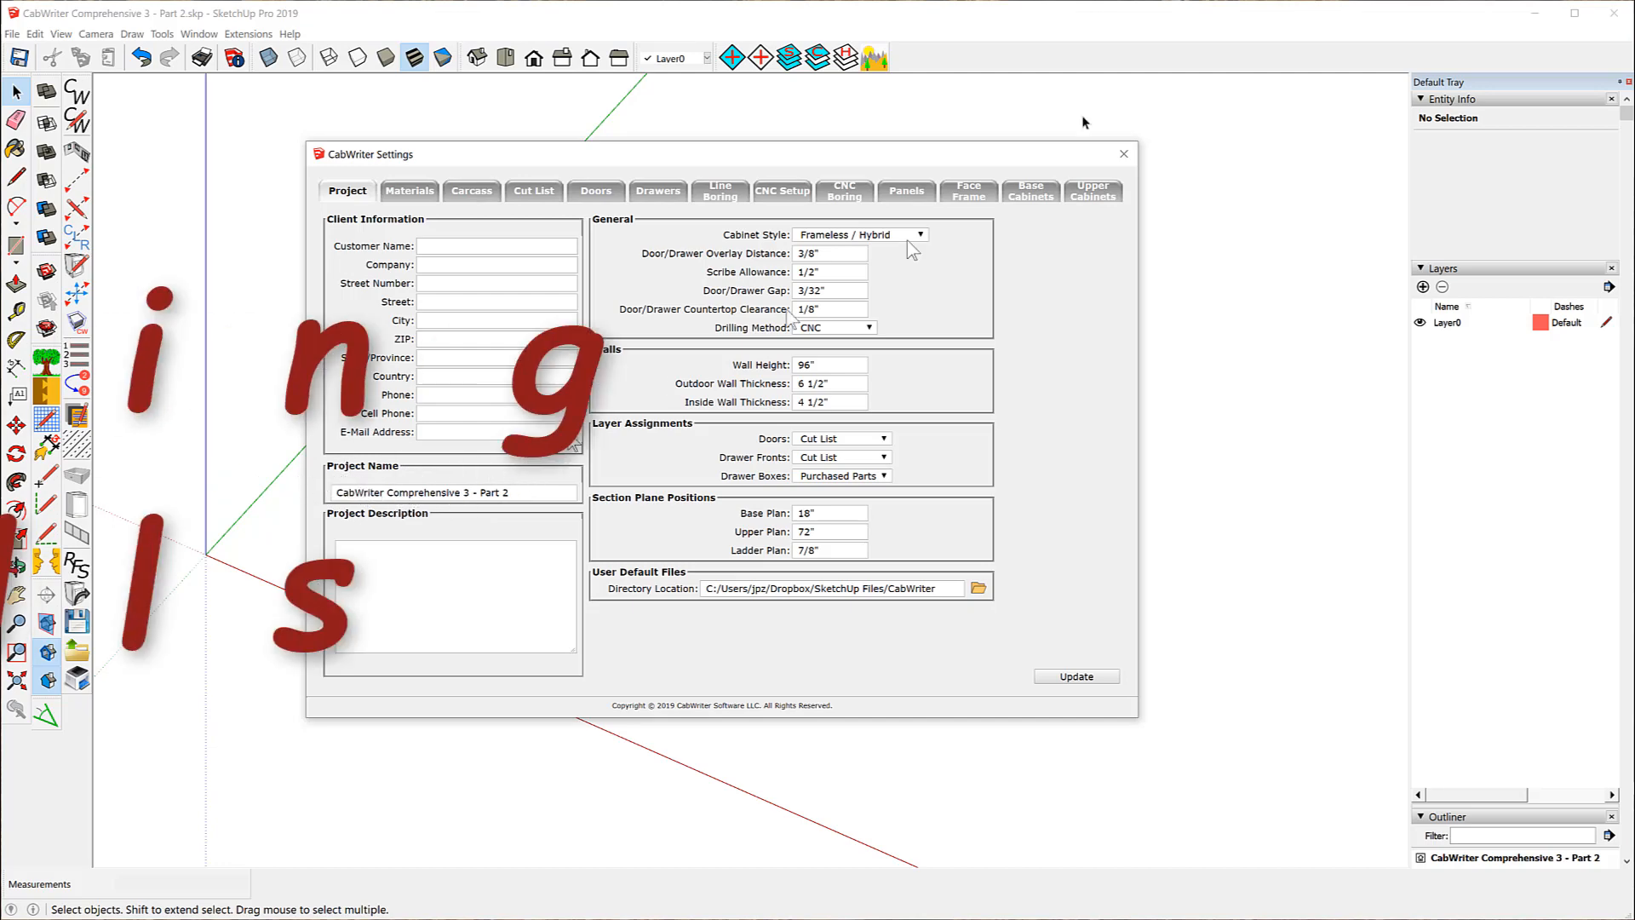
pyautogui.click(1123, 155)
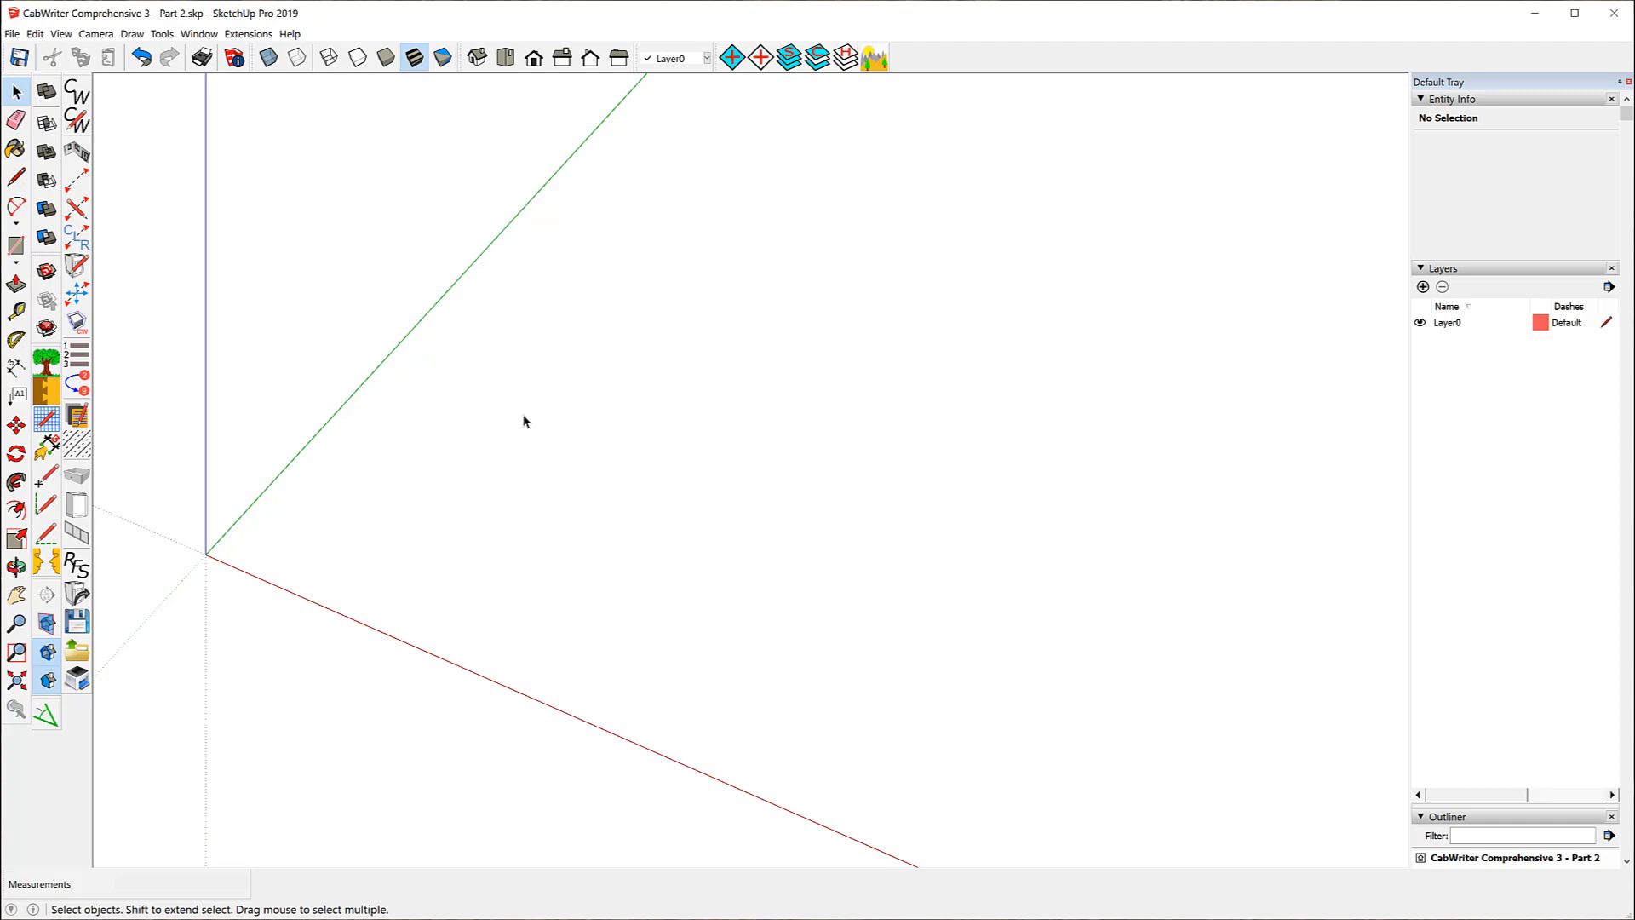
# - Start a wall at the origin with the Construct Walls tool and name it West
pyautogui.click(75, 154)
pyautogui.click(206, 554)
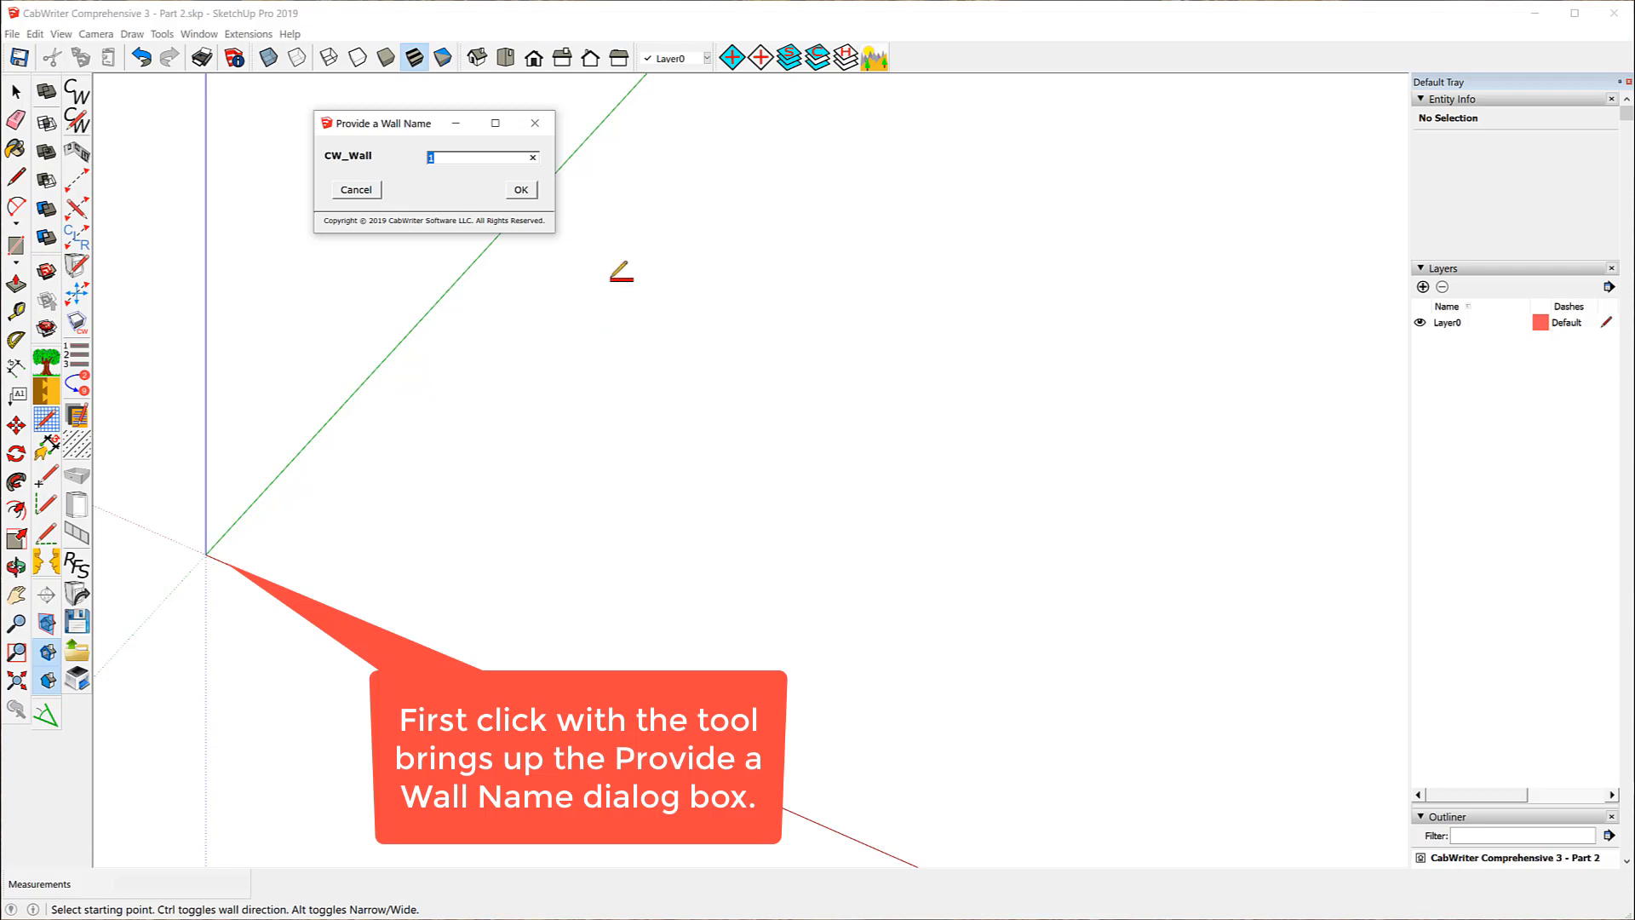
pyautogui.write('West')
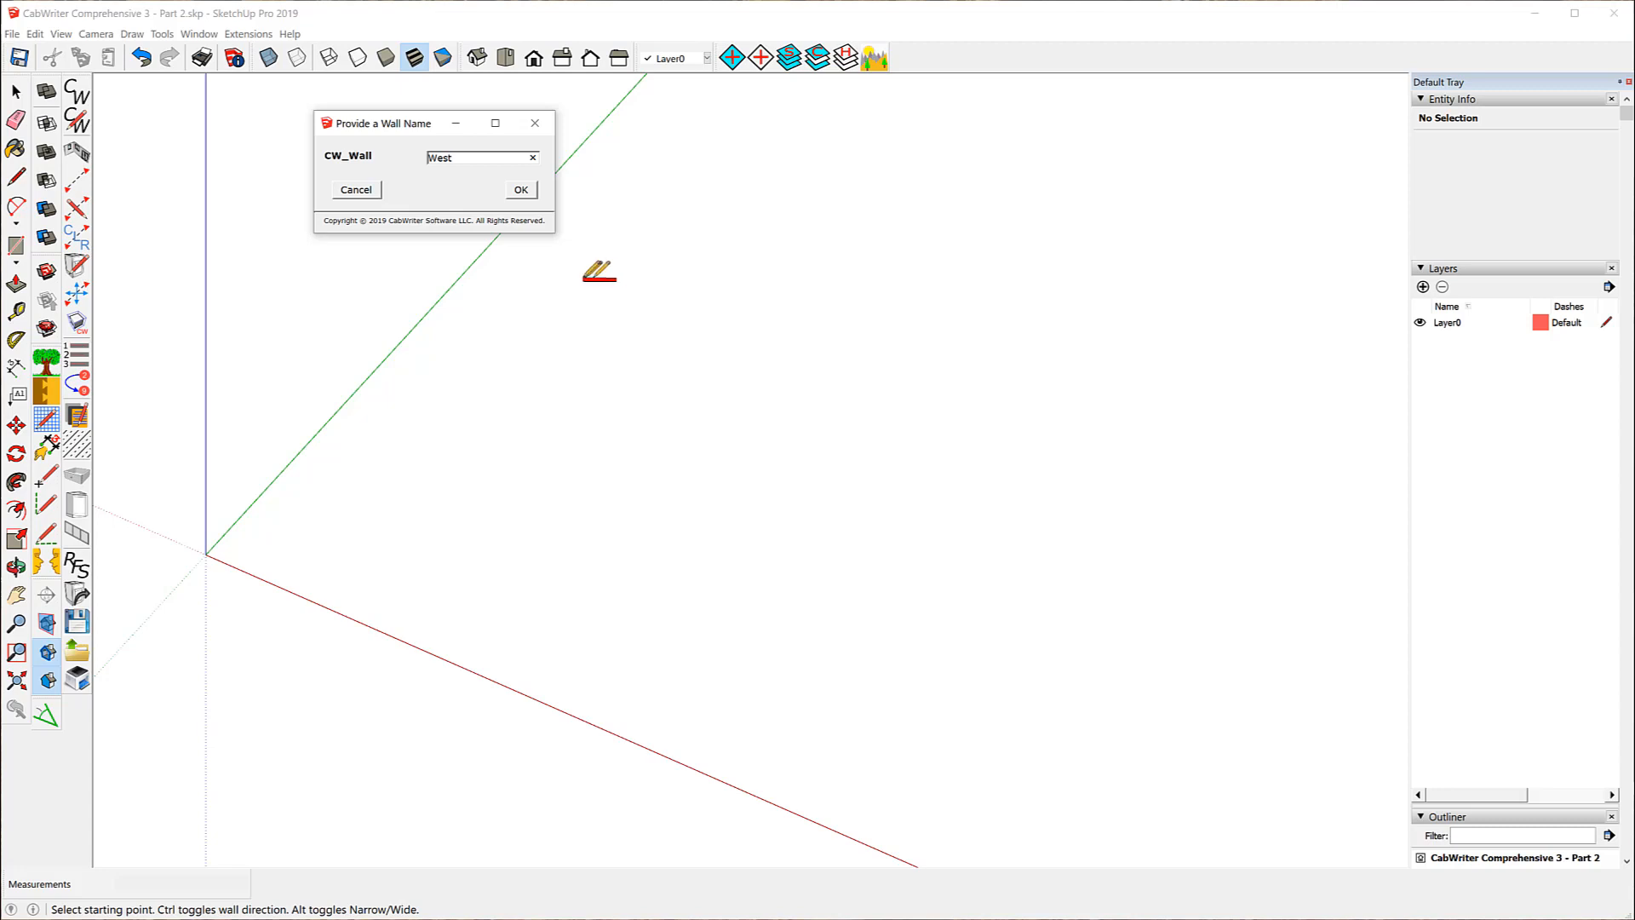
pyautogui.click(521, 190)
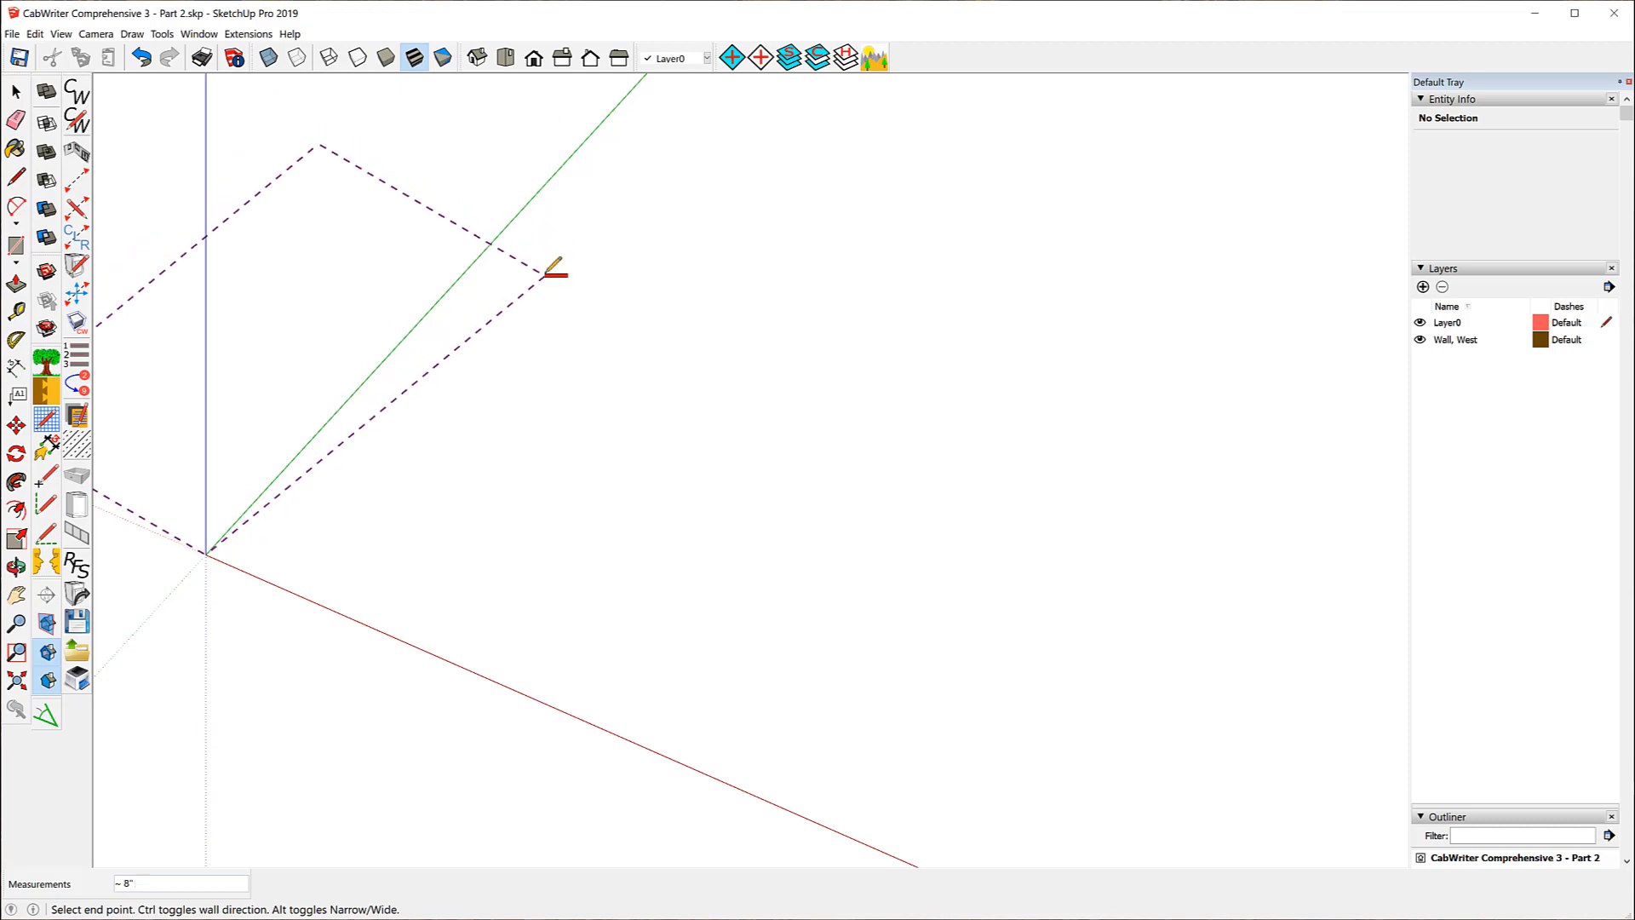
# - Draw the West wall 192" long along the green axis, with its thickness flipped toward the positive red axis
pyautogui.scroll(-4, 477, 350)
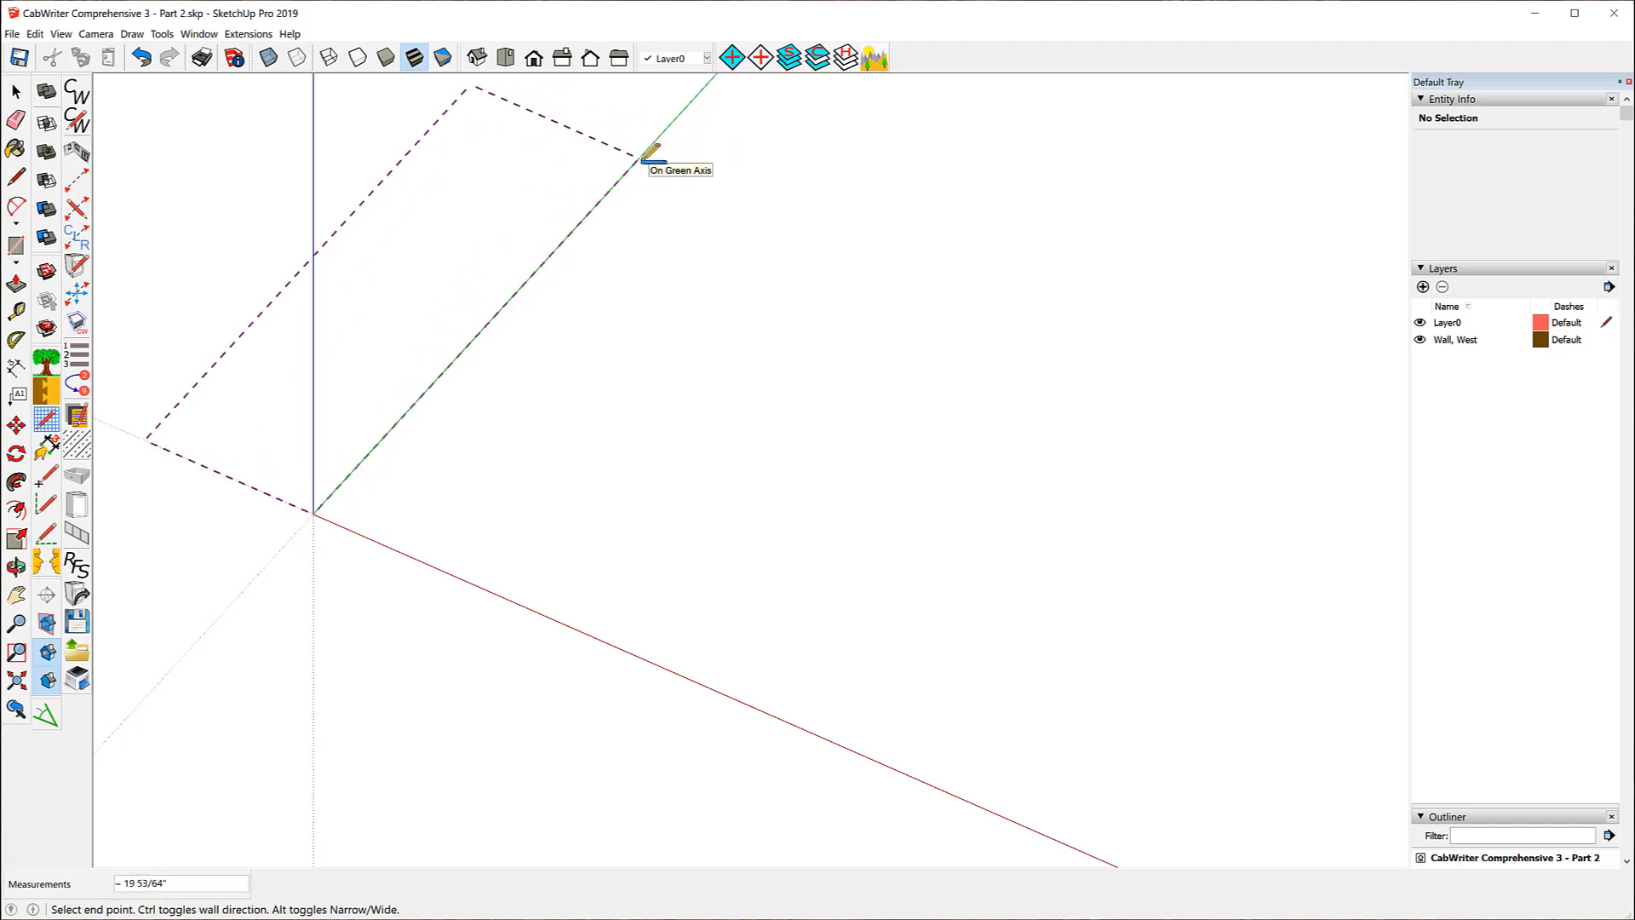
pyautogui.press('ctrl')
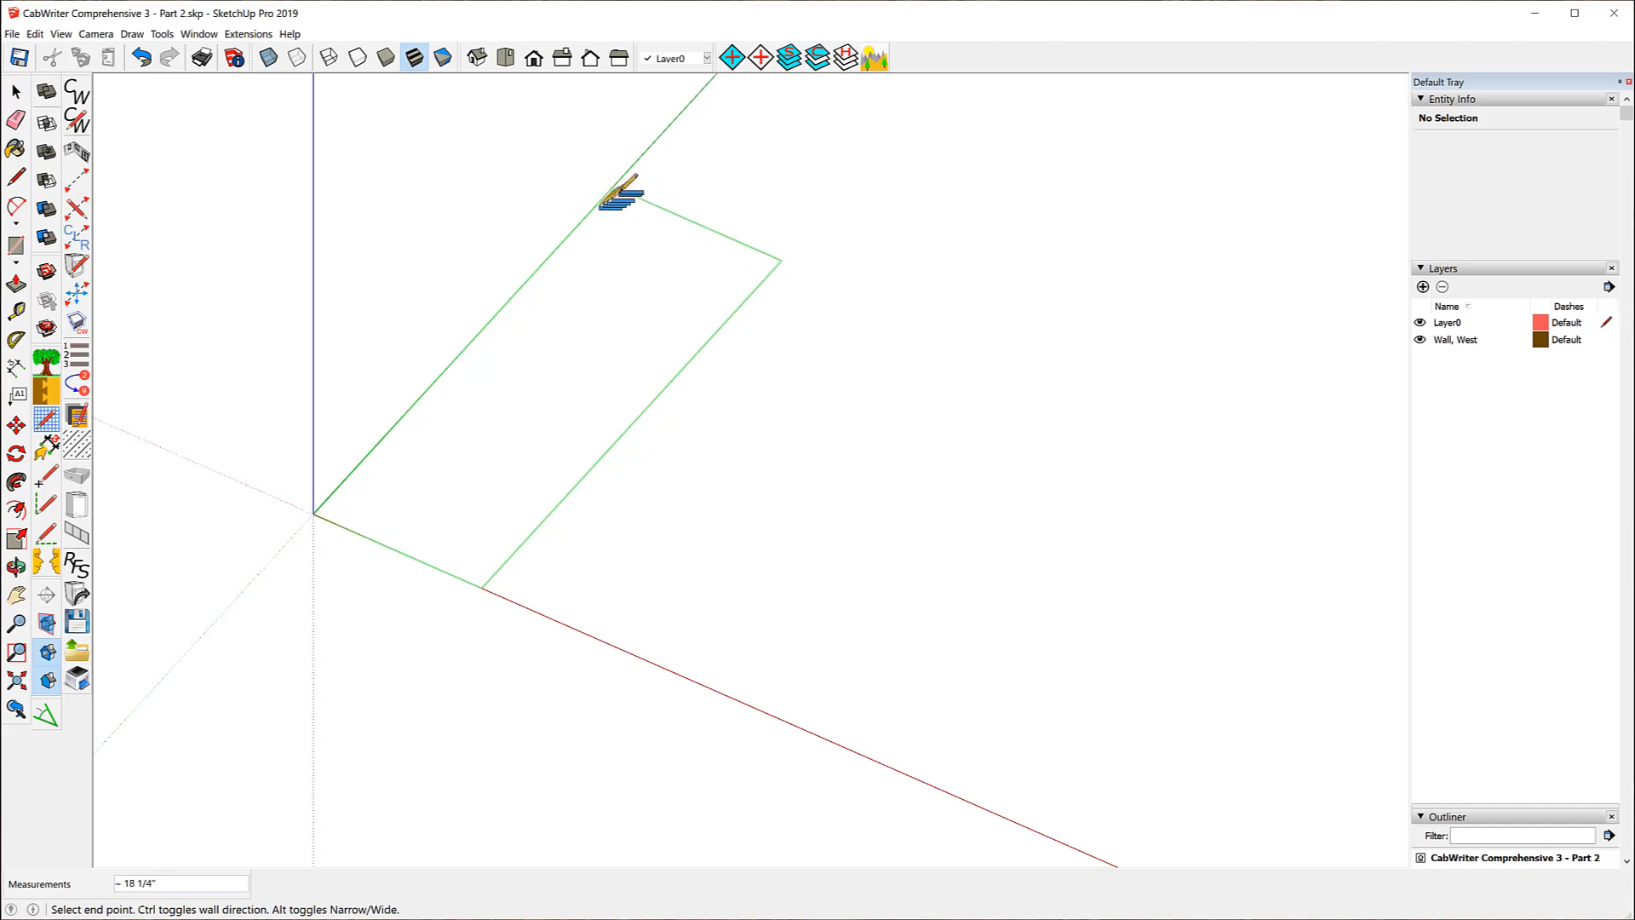
pyautogui.press('ctrl')
pyautogui.press('ctrl')
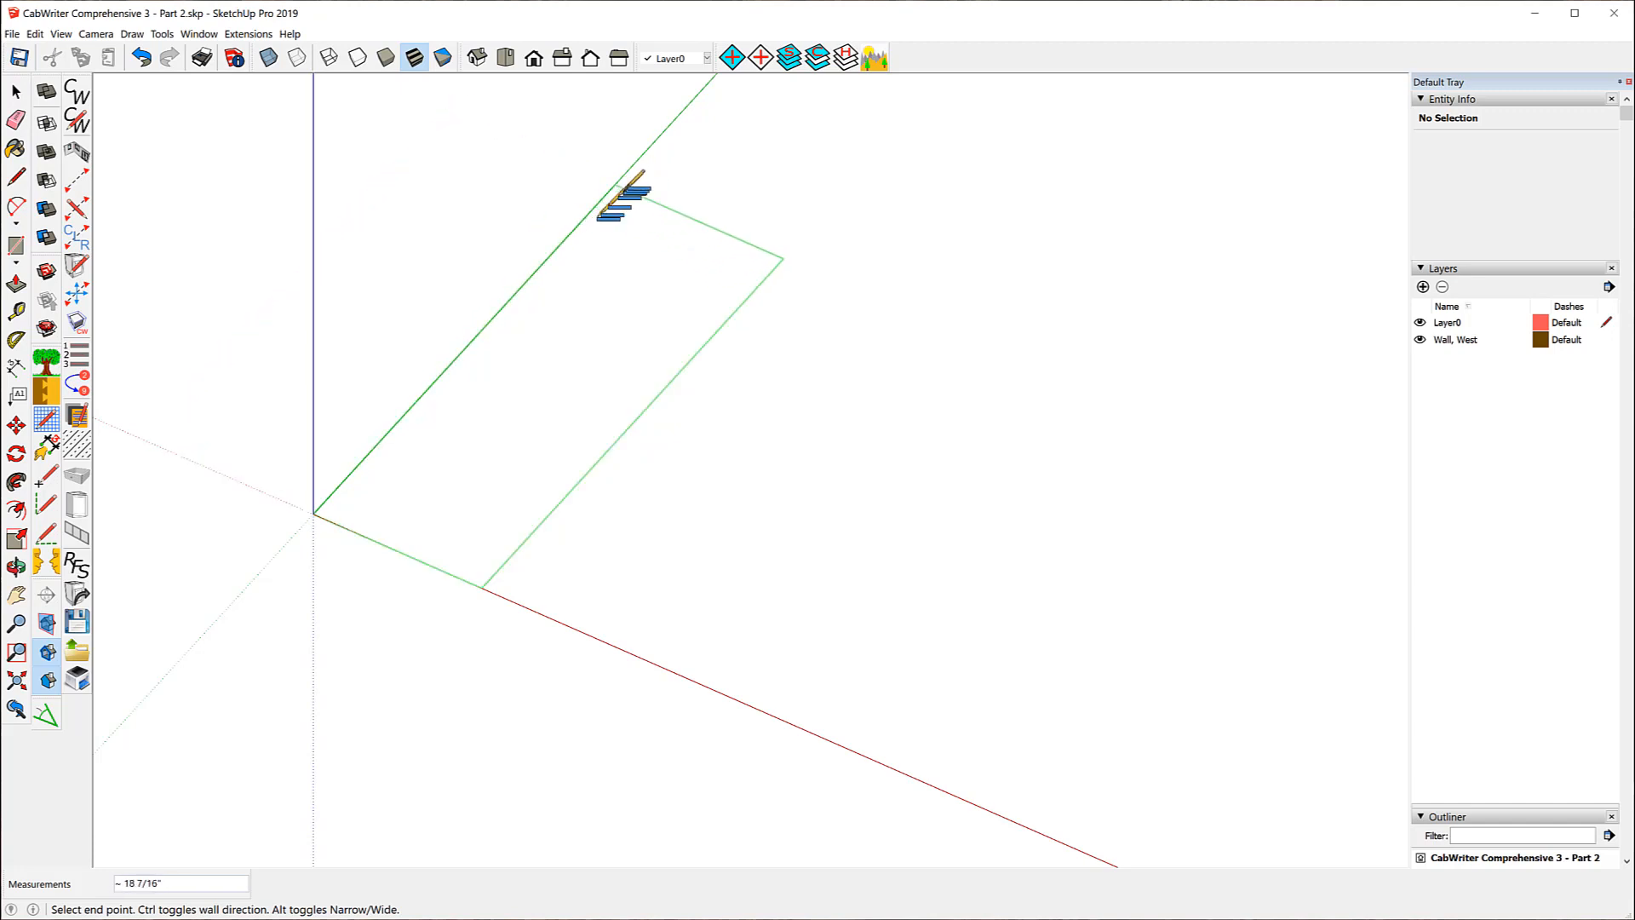
pyautogui.press('ctrl')
pyautogui.press('ctrl')
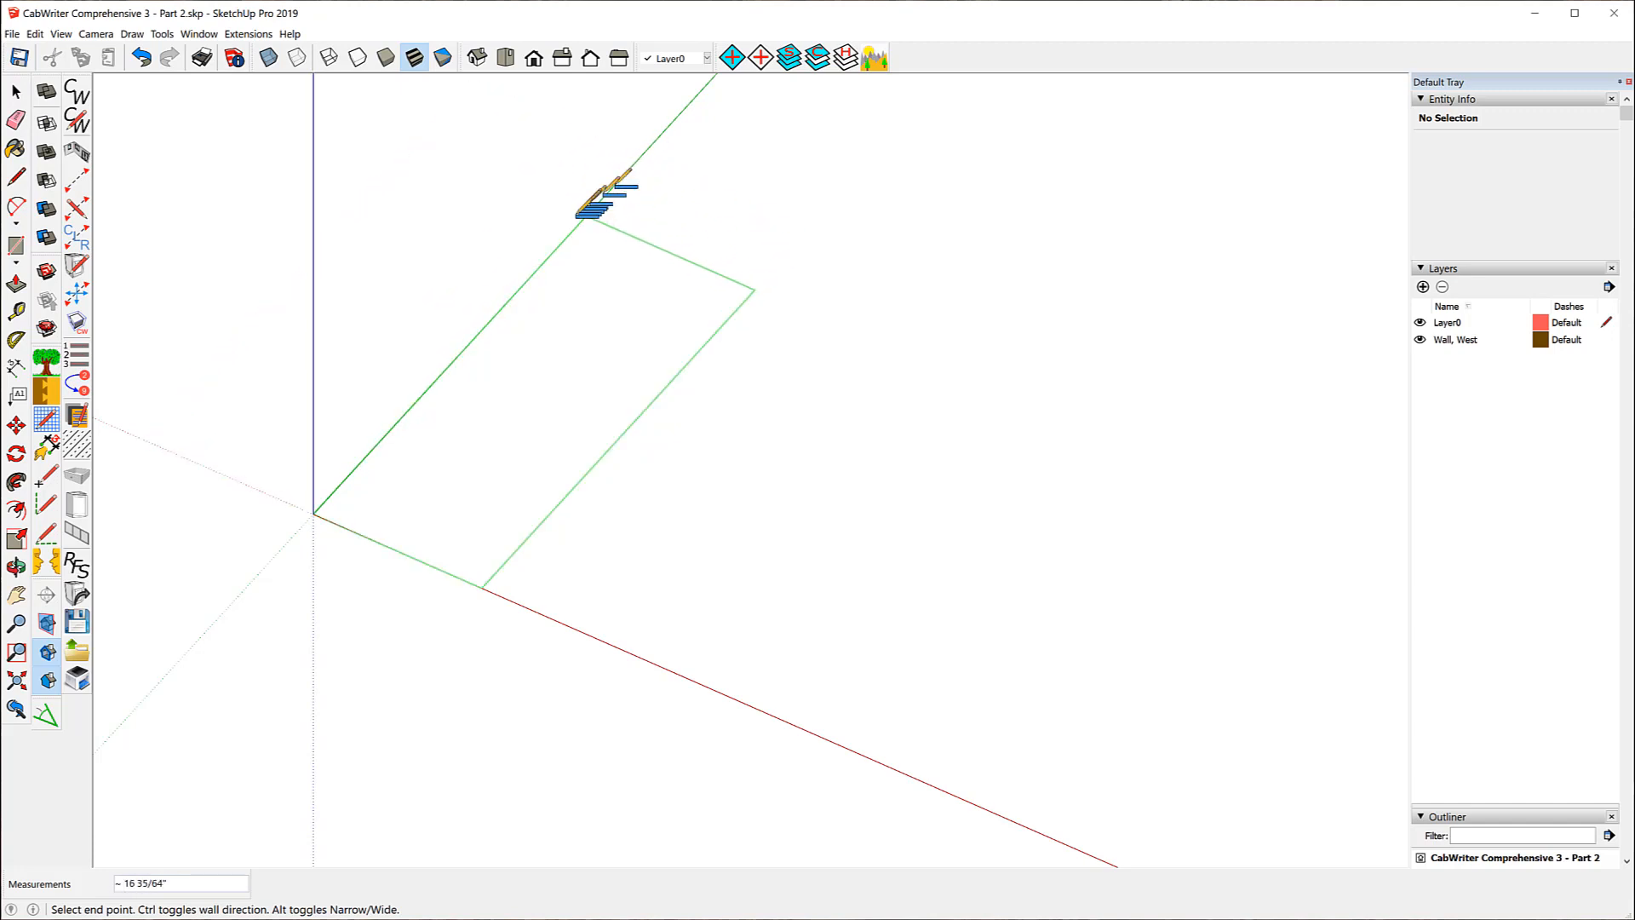
pyautogui.press('ctrl')
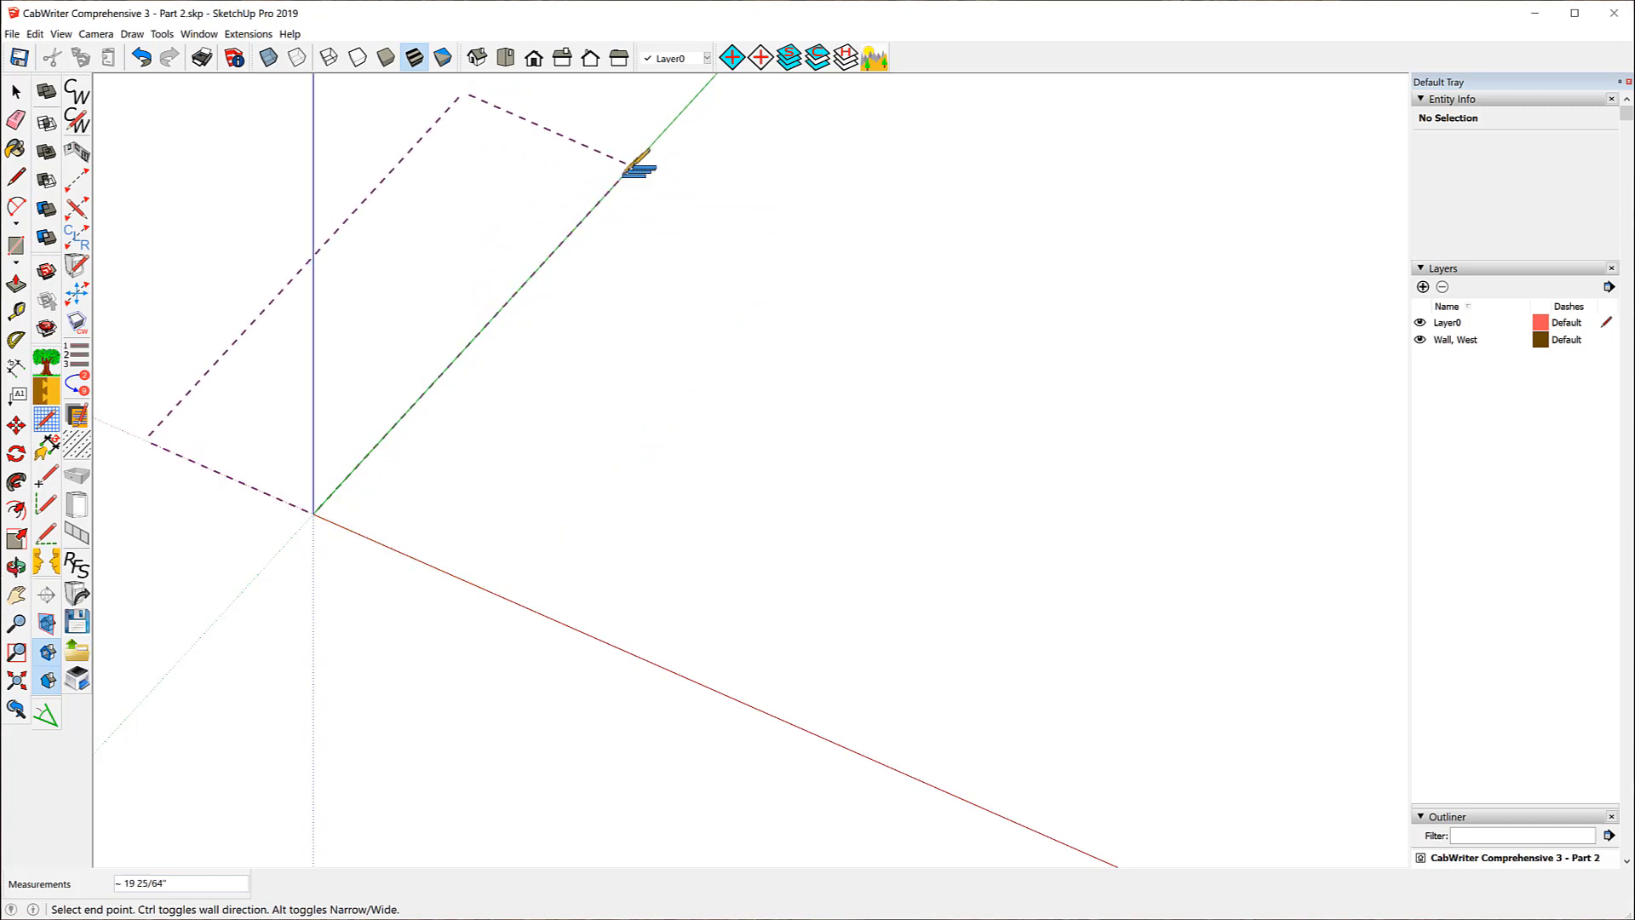
pyautogui.press('ctrl')
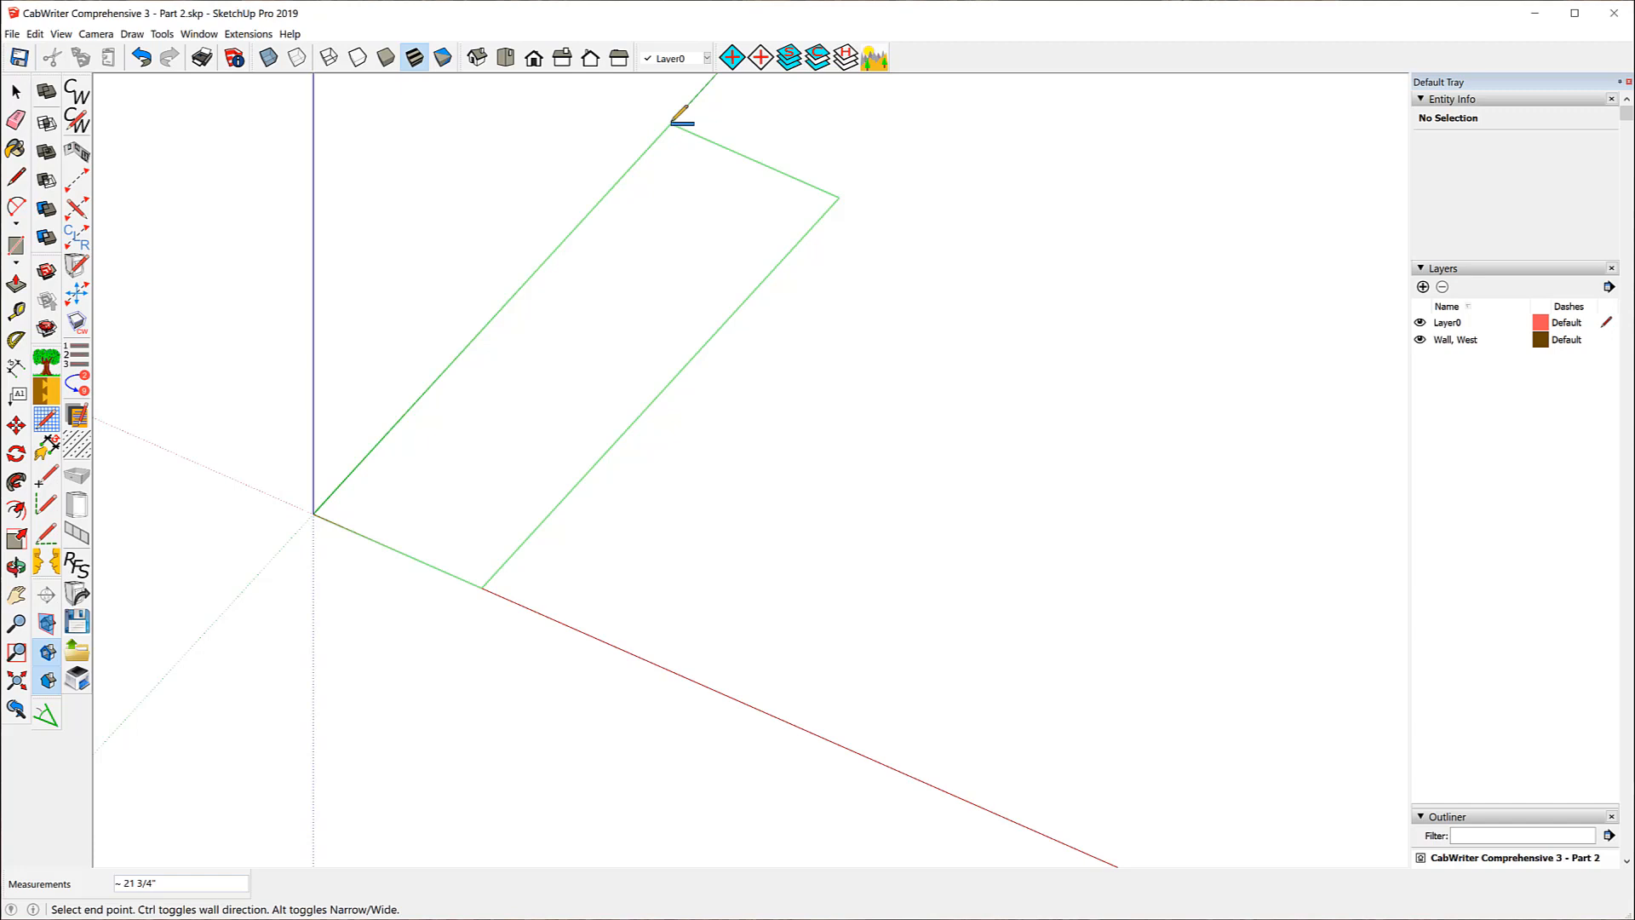
pyautogui.write('192')
pyautogui.press('Return')
pyautogui.press('Escape')
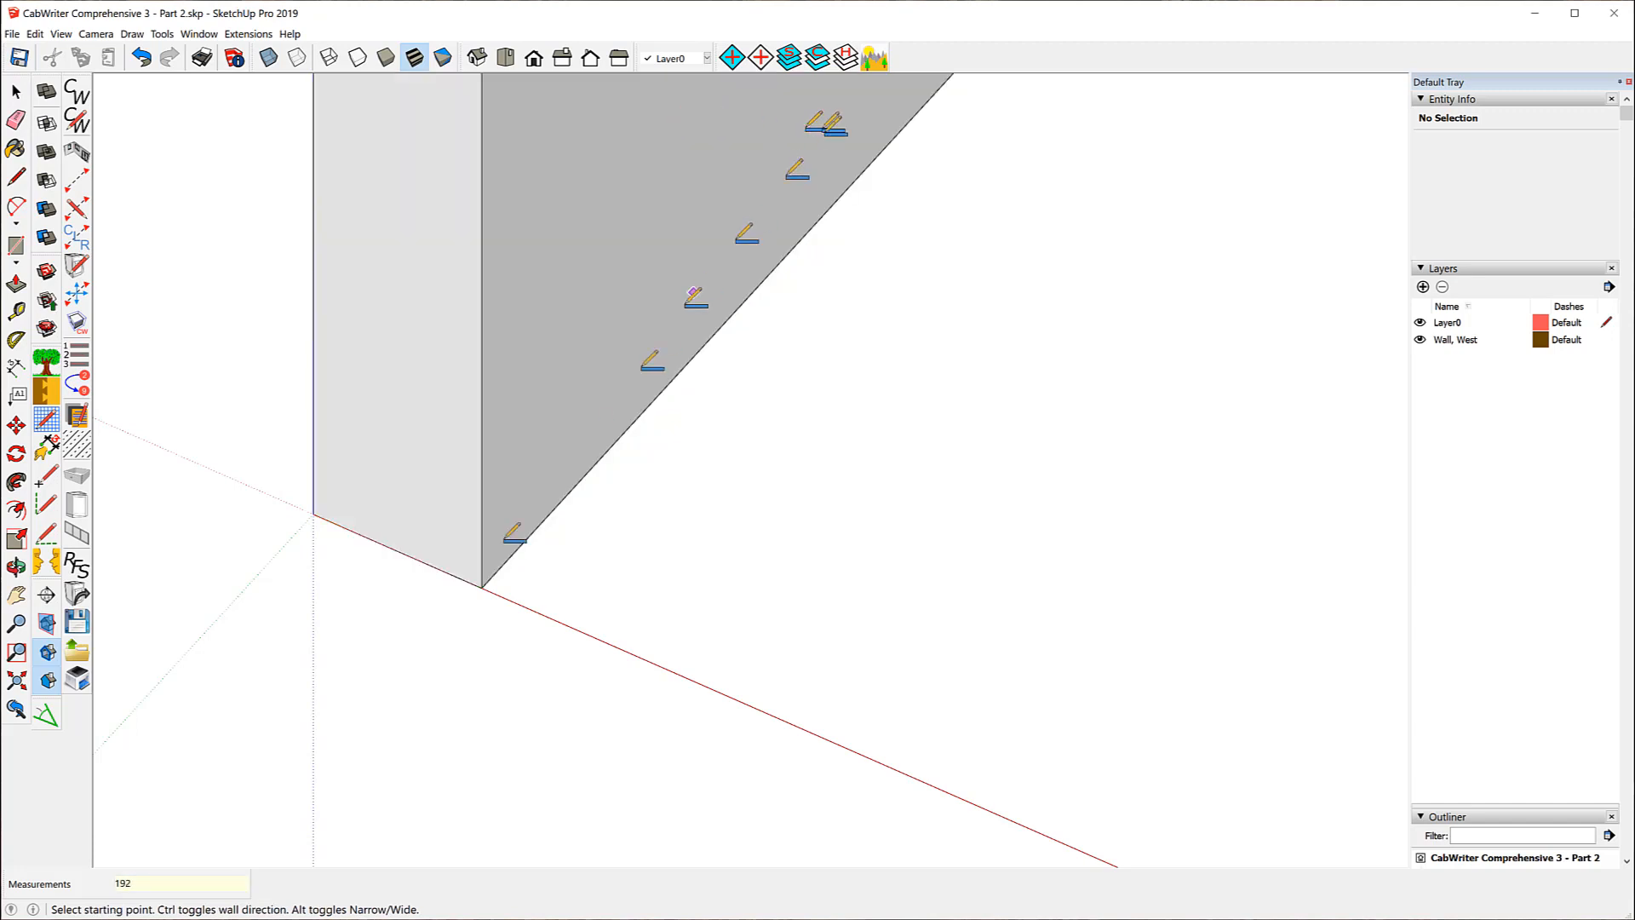
# - Select the West wall to inspect its layer and component names in the entity information, and clear the selection
pyautogui.scroll(-10, 470, 554)
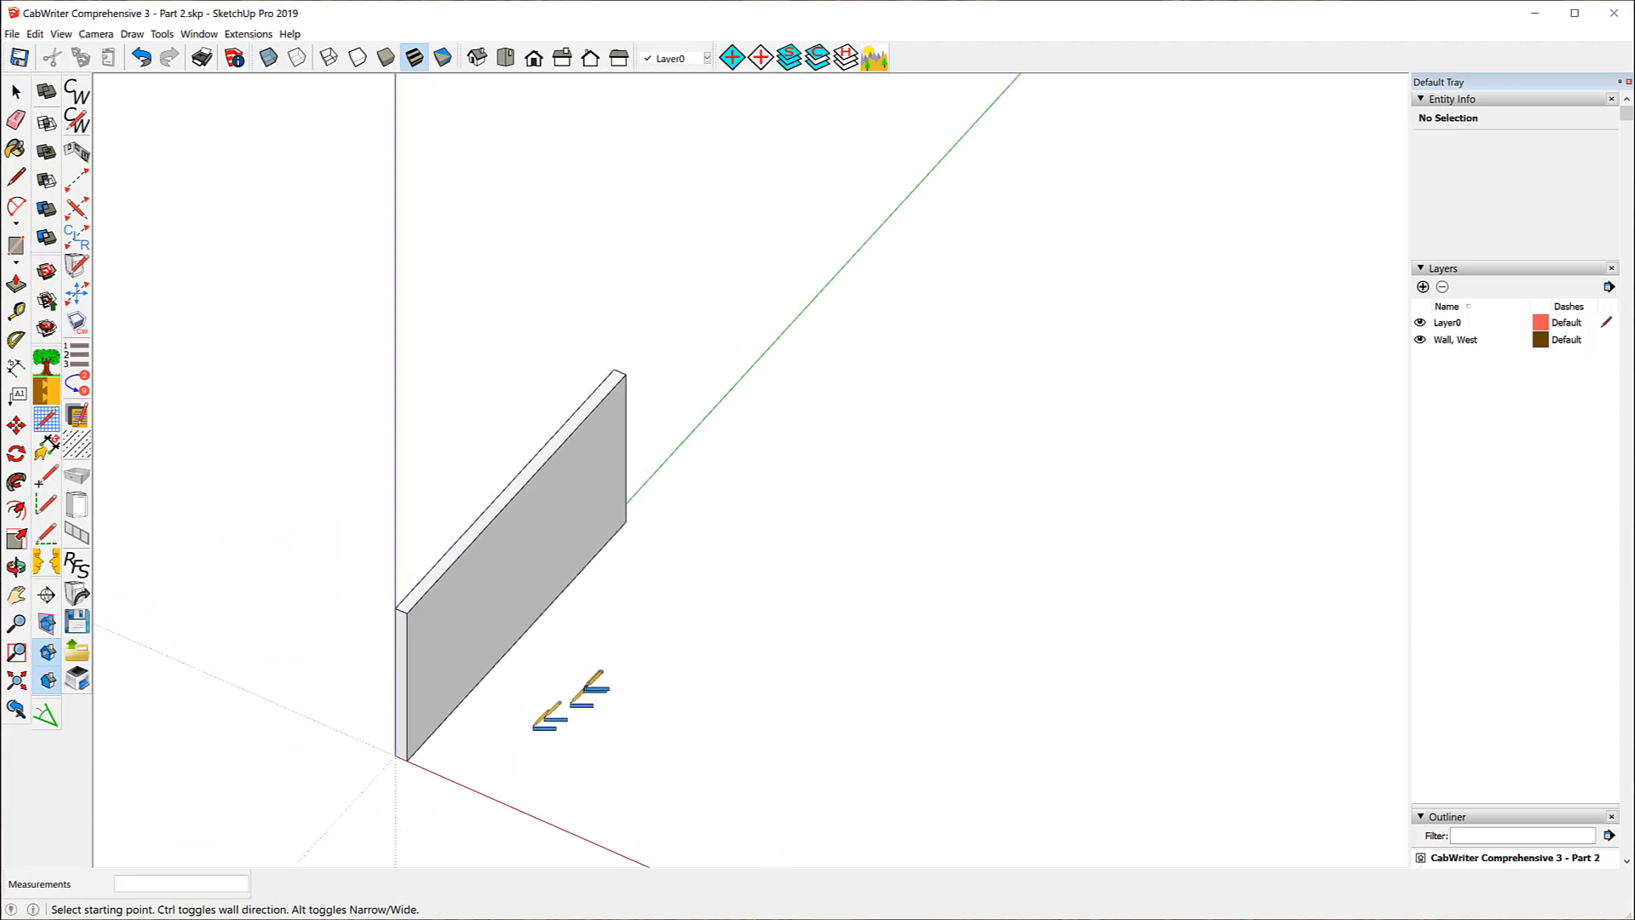
pyautogui.click(17, 91)
pyautogui.click(17, 91)
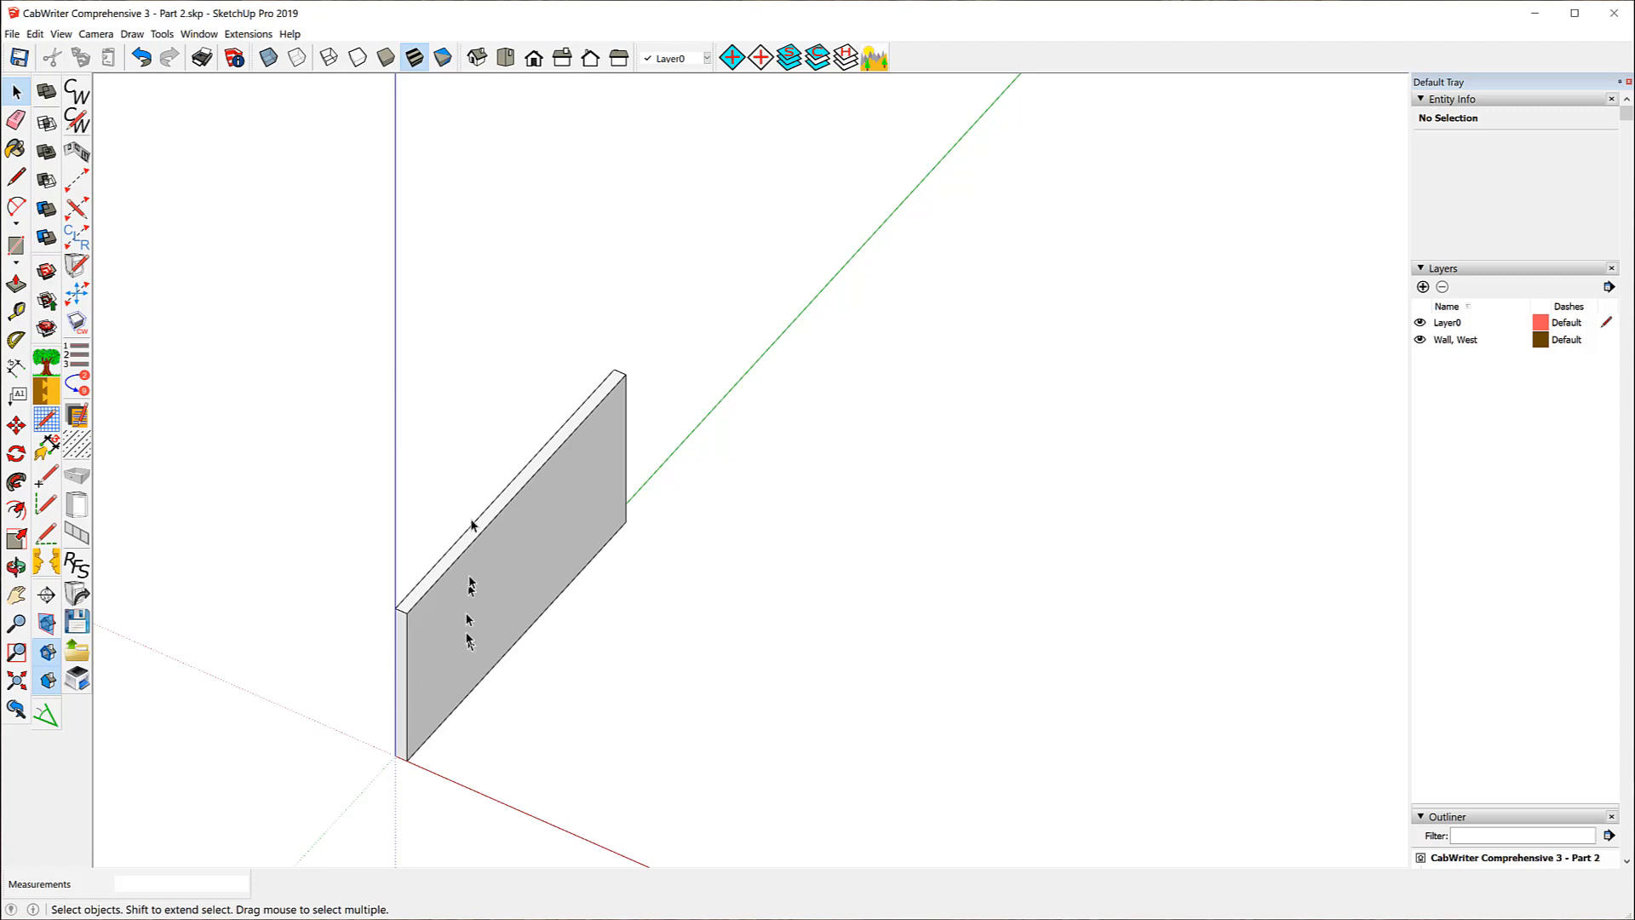
pyautogui.click(530, 483)
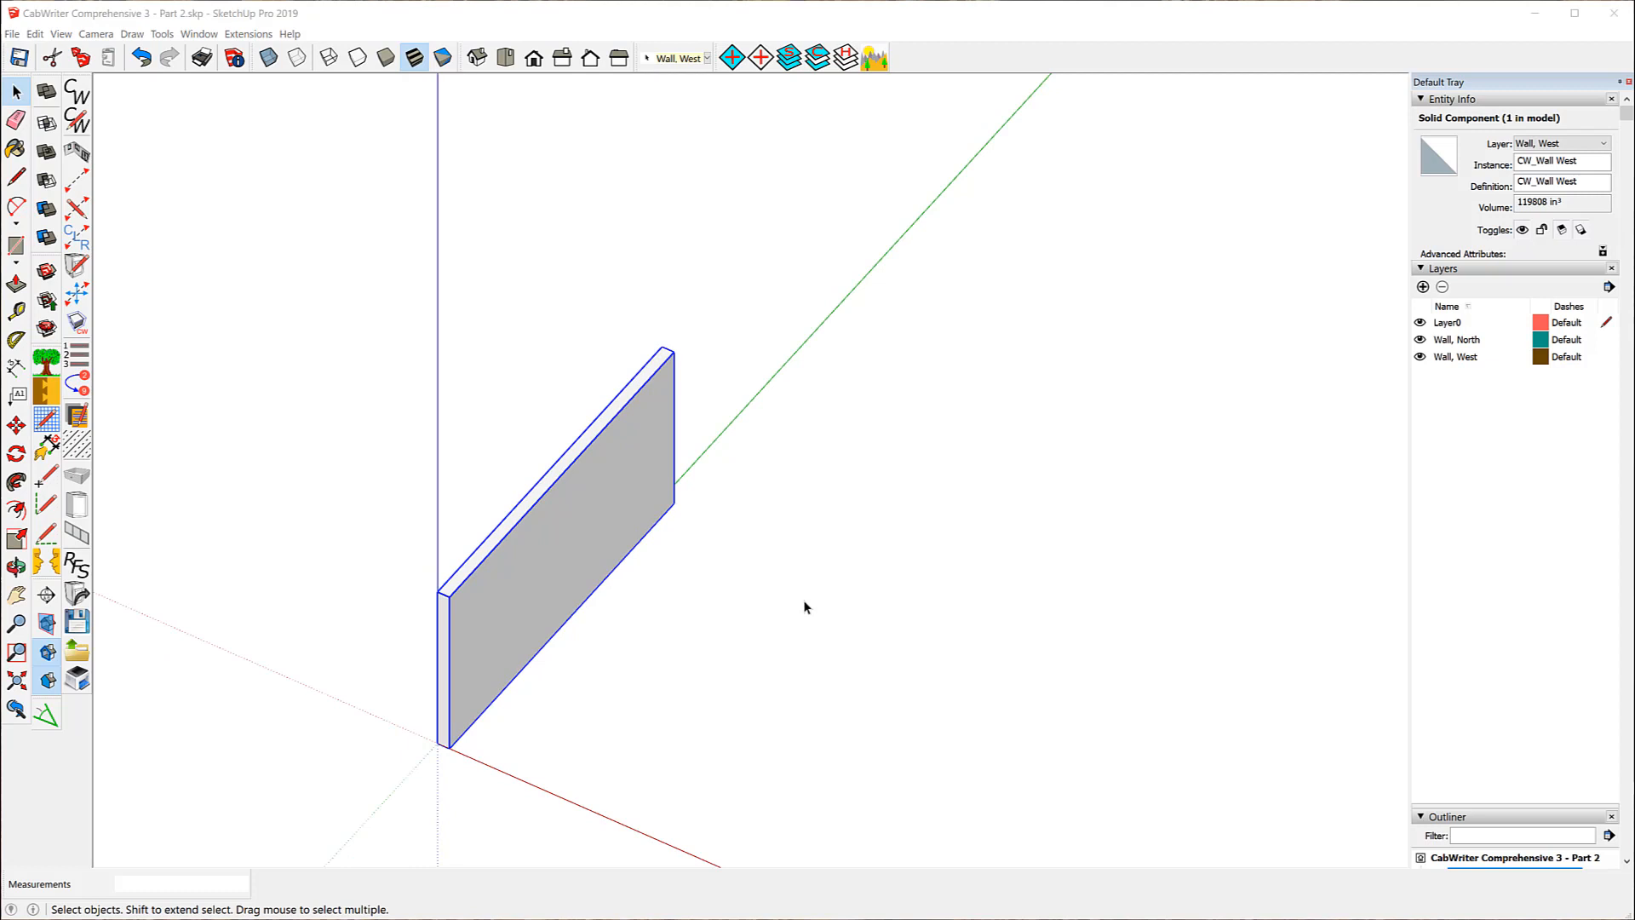
pyautogui.click(162, 192)
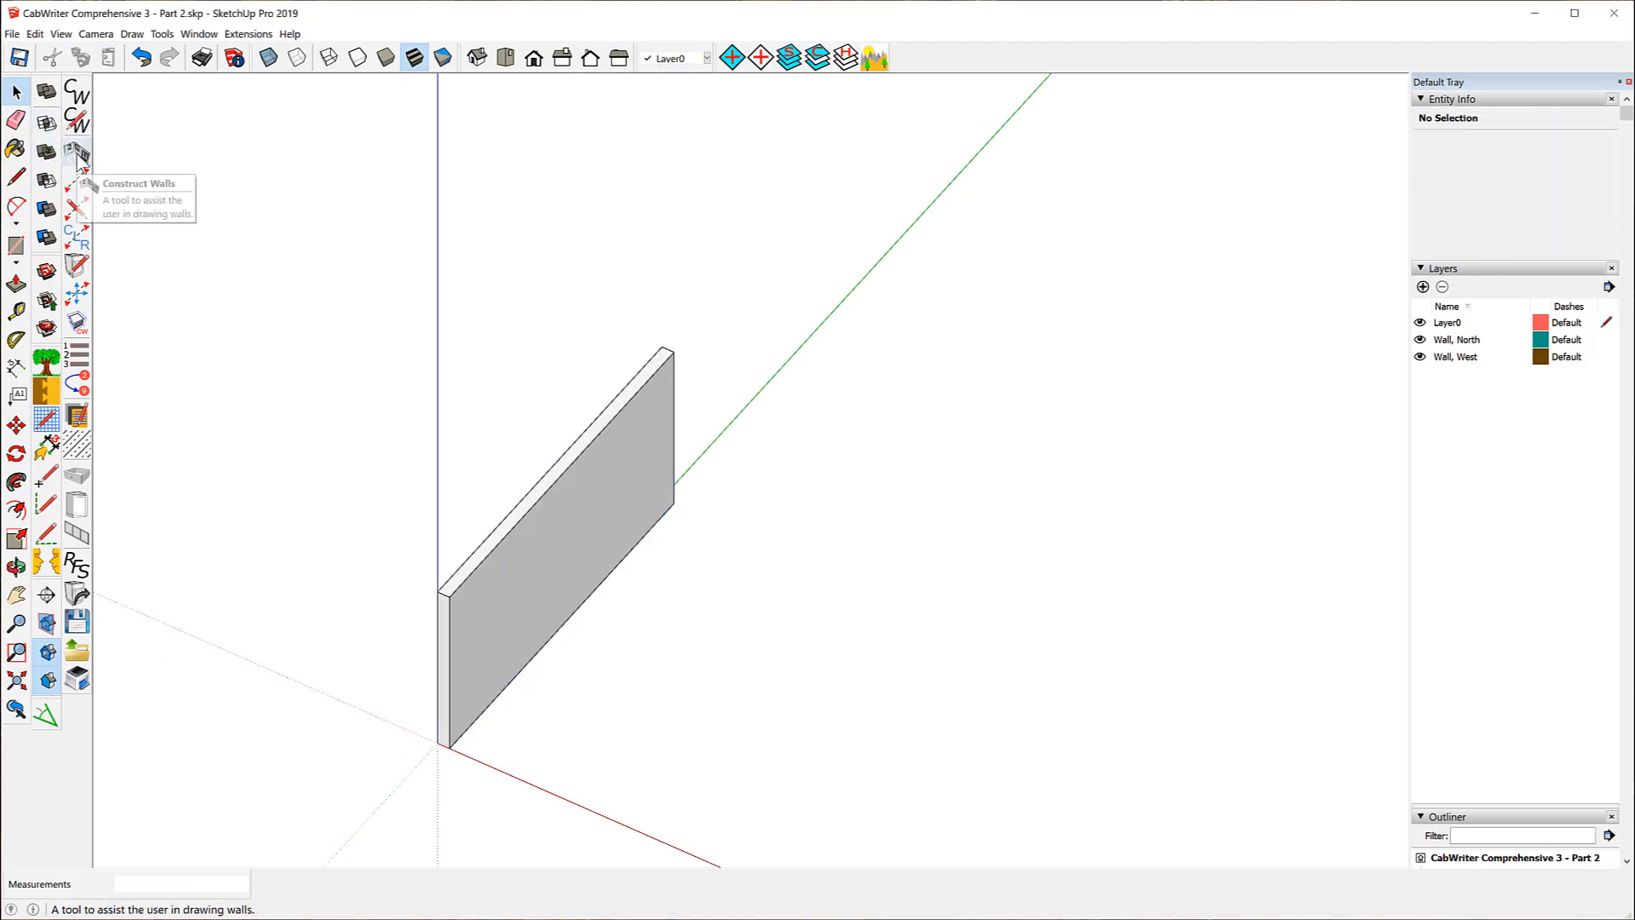
# - Try to measure the West wall's thickness from its top edge with the Tape Measure tool, and undo the resulting guide line
pyautogui.click(77, 153)
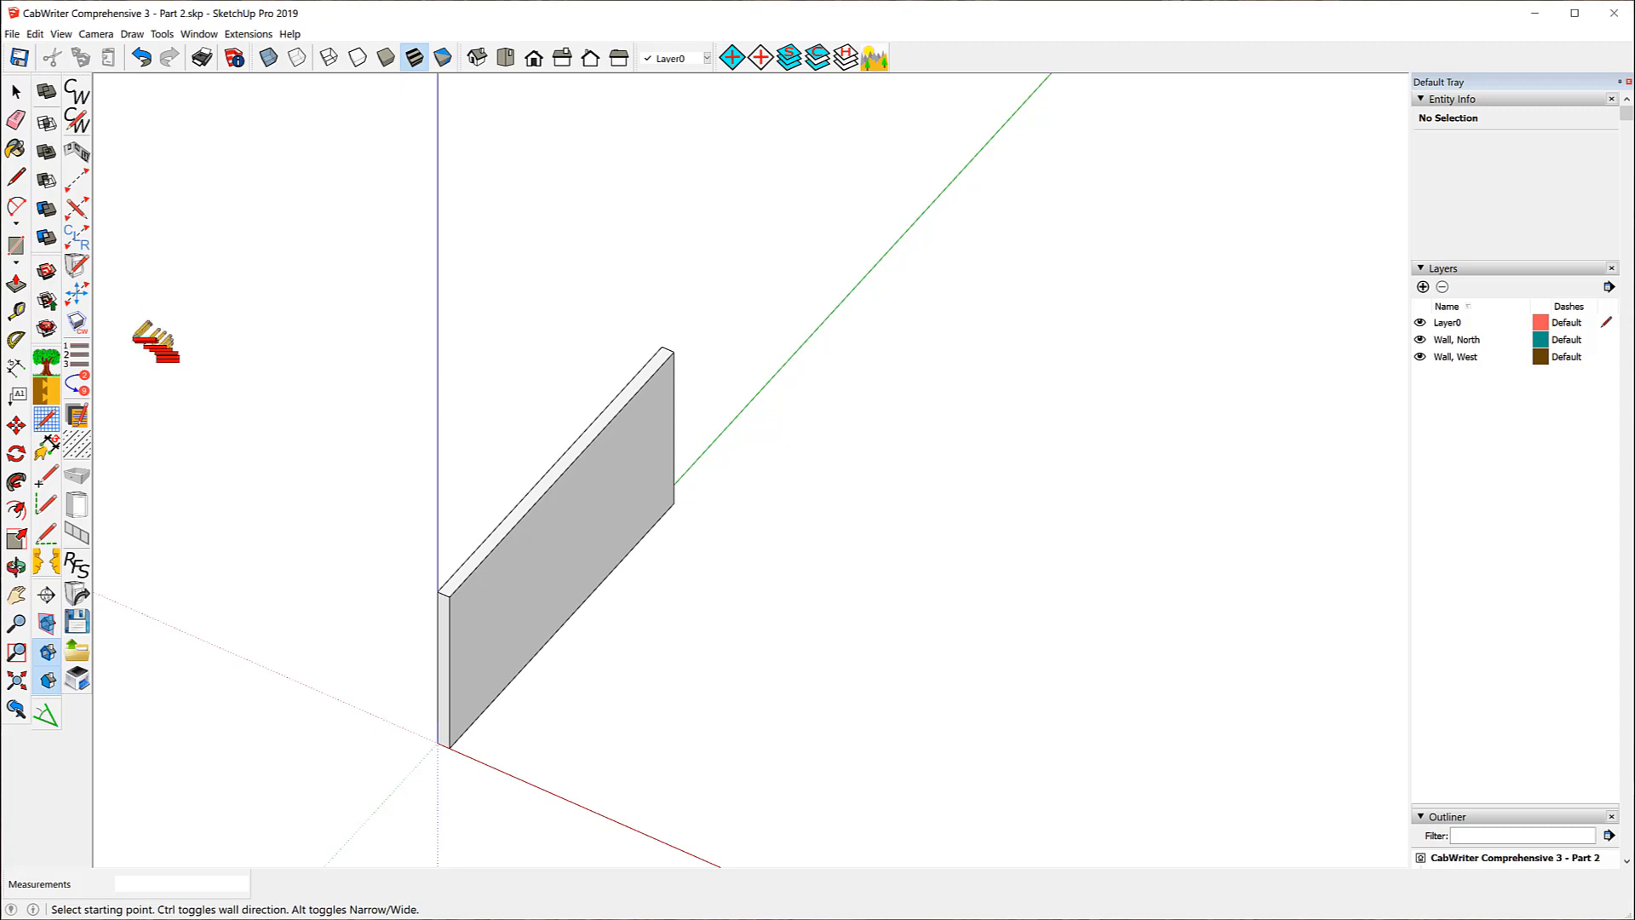
pyautogui.click(17, 311)
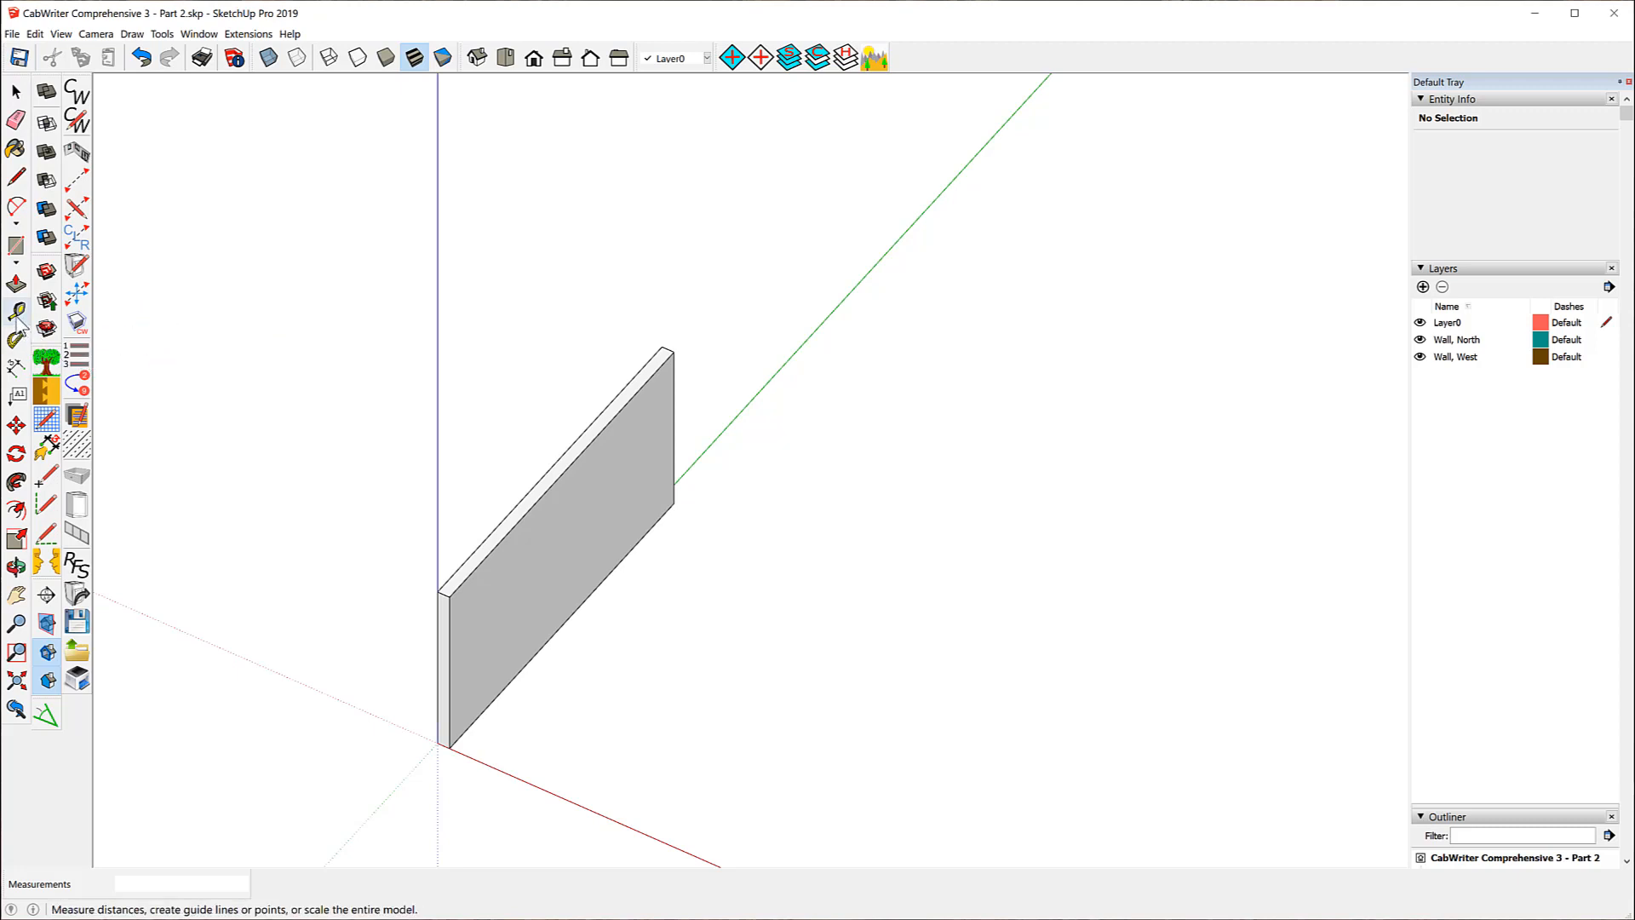
pyautogui.click(600, 417)
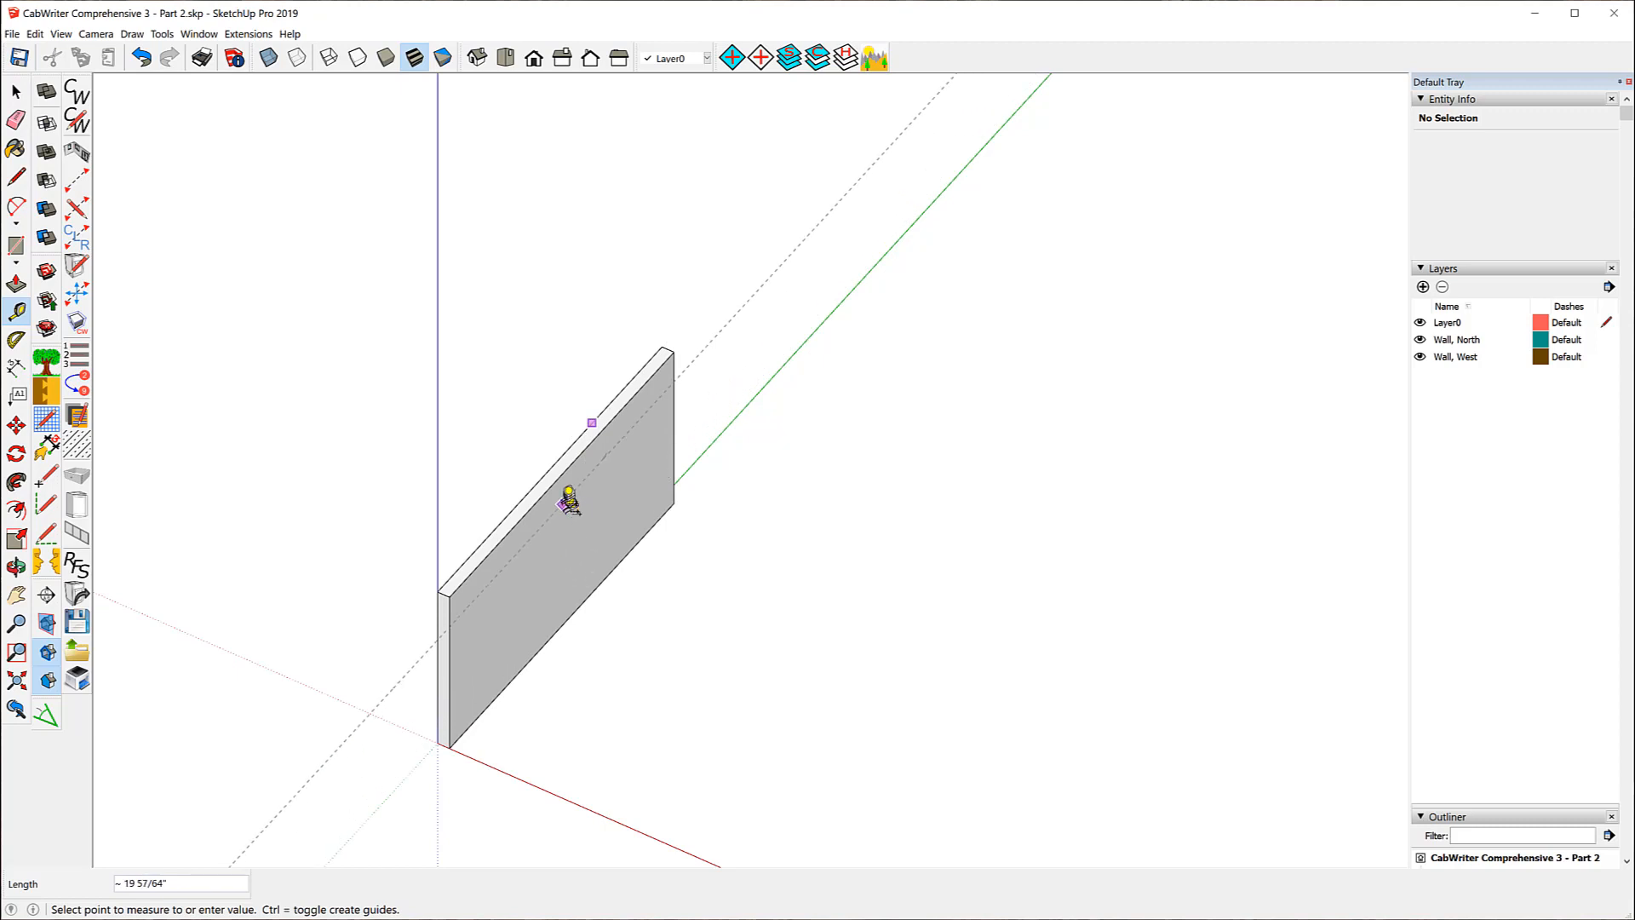
pyautogui.click(558, 473)
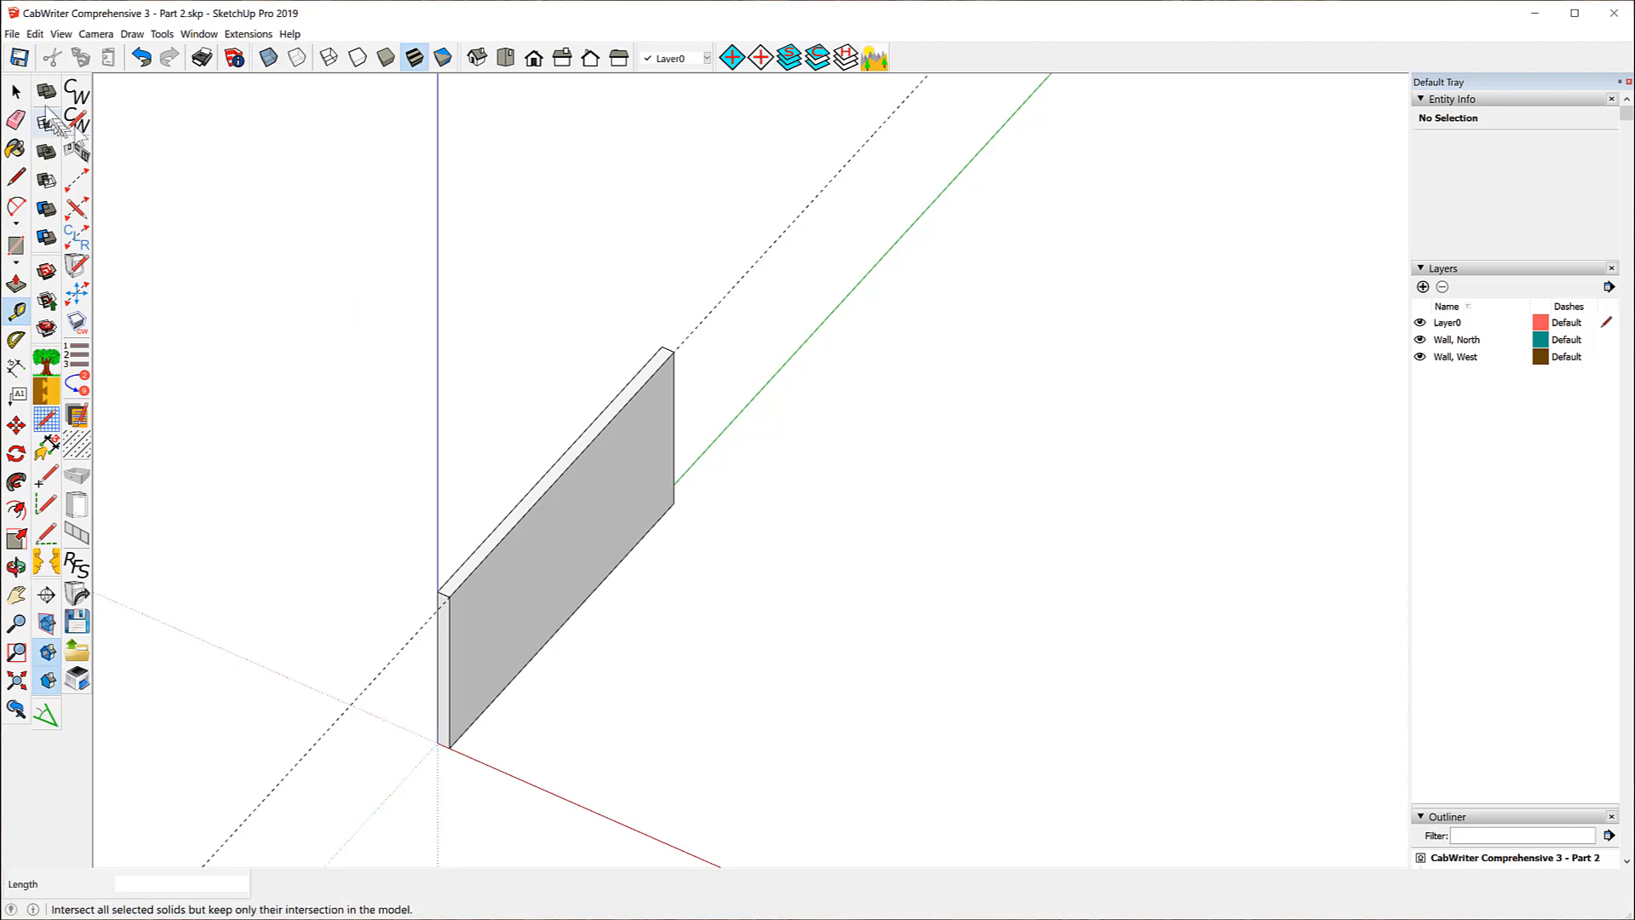
pyautogui.click(142, 57)
# - Measure the West wall's height and check the wall height and thickness values in the CabWriter project settings
pyautogui.click(563, 472)
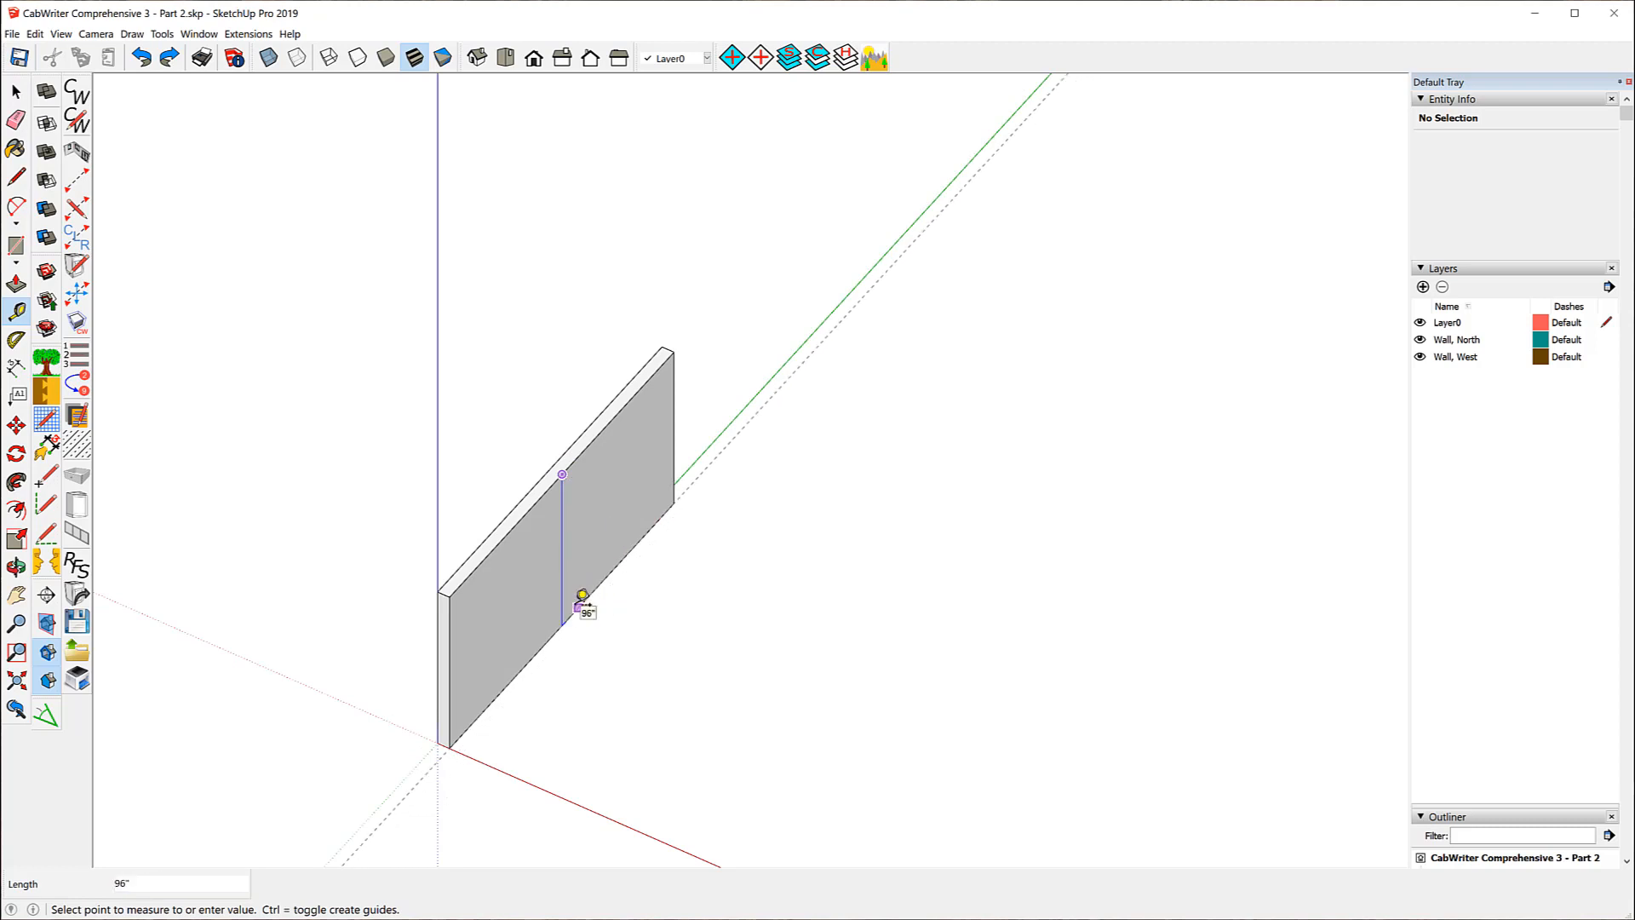
pyautogui.press('Escape')
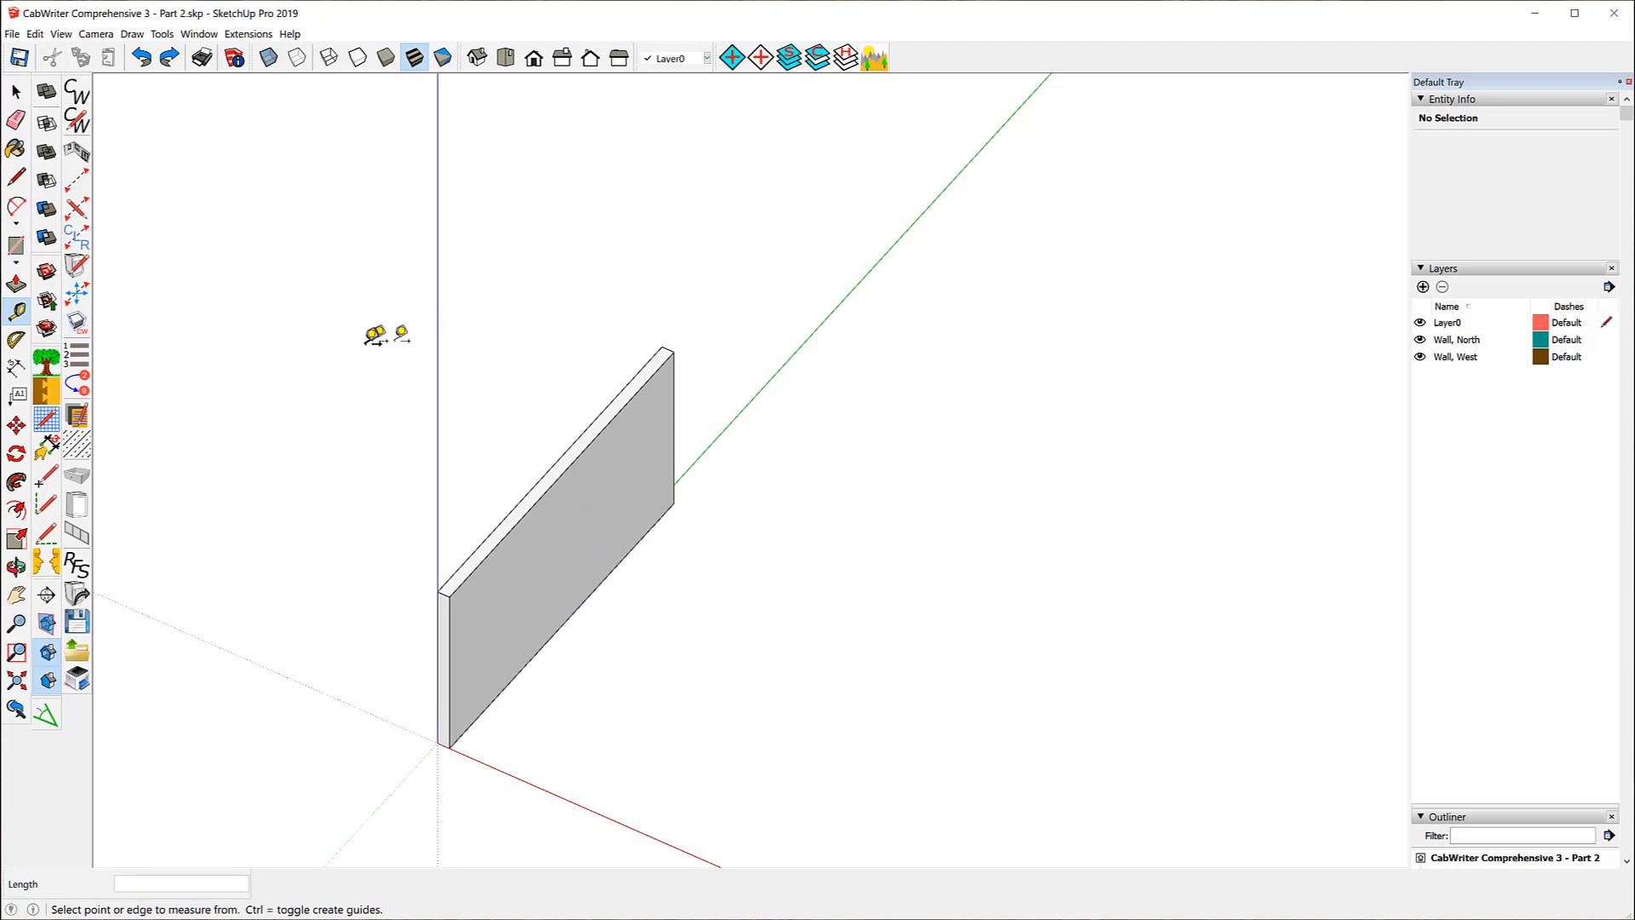
pyautogui.click(76, 123)
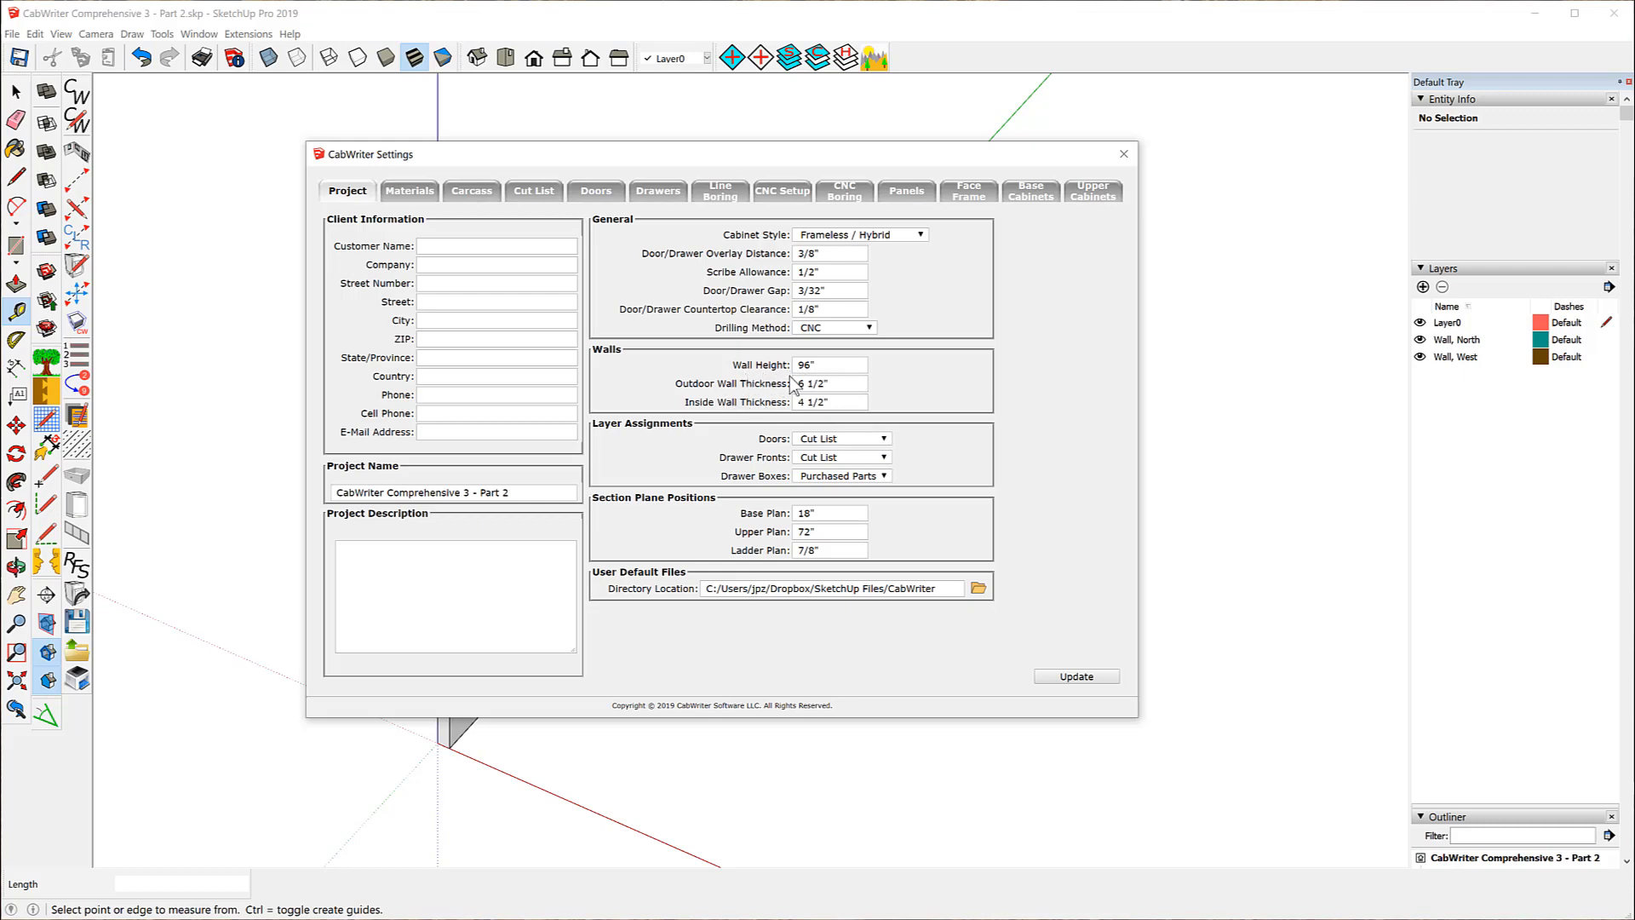
pyautogui.click(1122, 157)
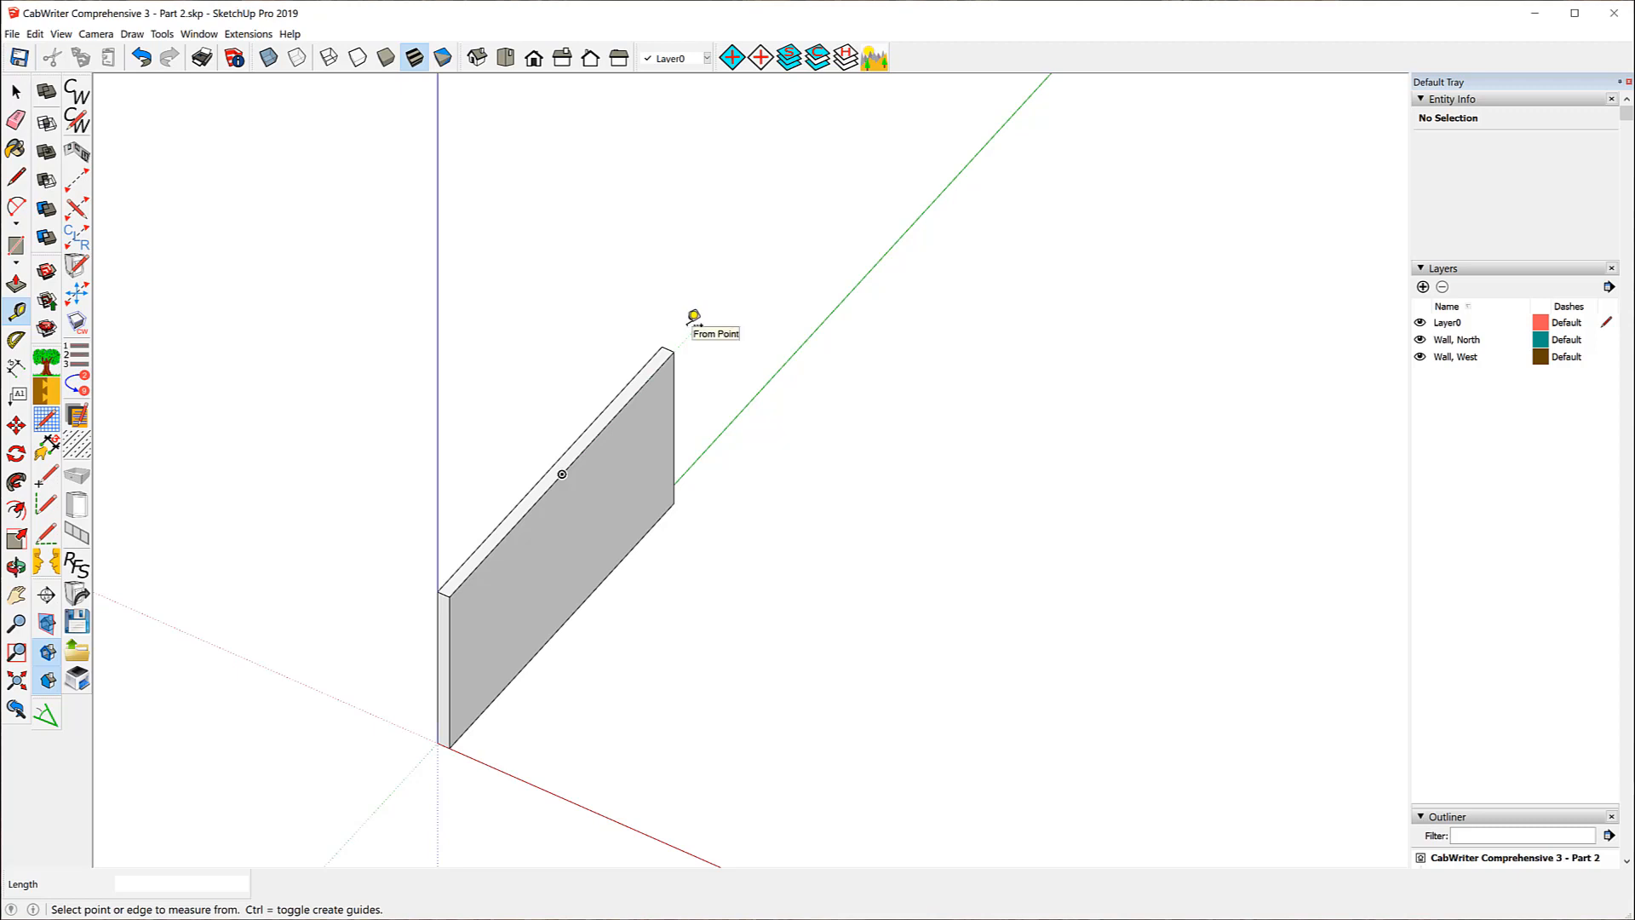
# - Draw a wall named North, 240" long along the red axis, from the West wall's far upper outer corner with the Construct Walls tool
pyautogui.click(77, 155)
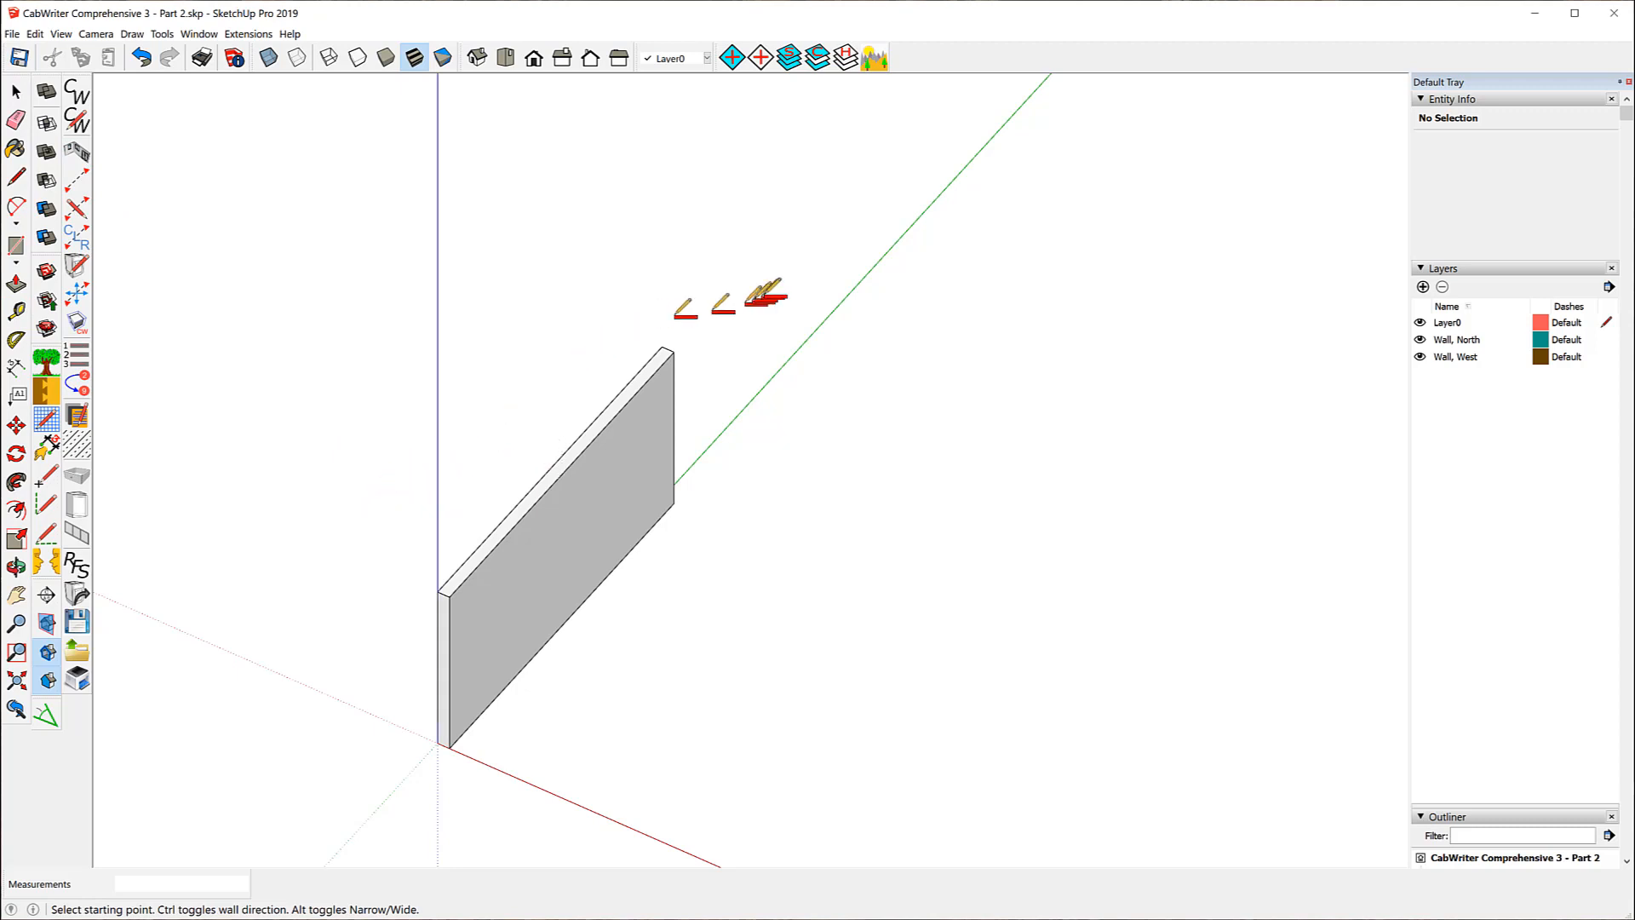
pyautogui.press('alt')
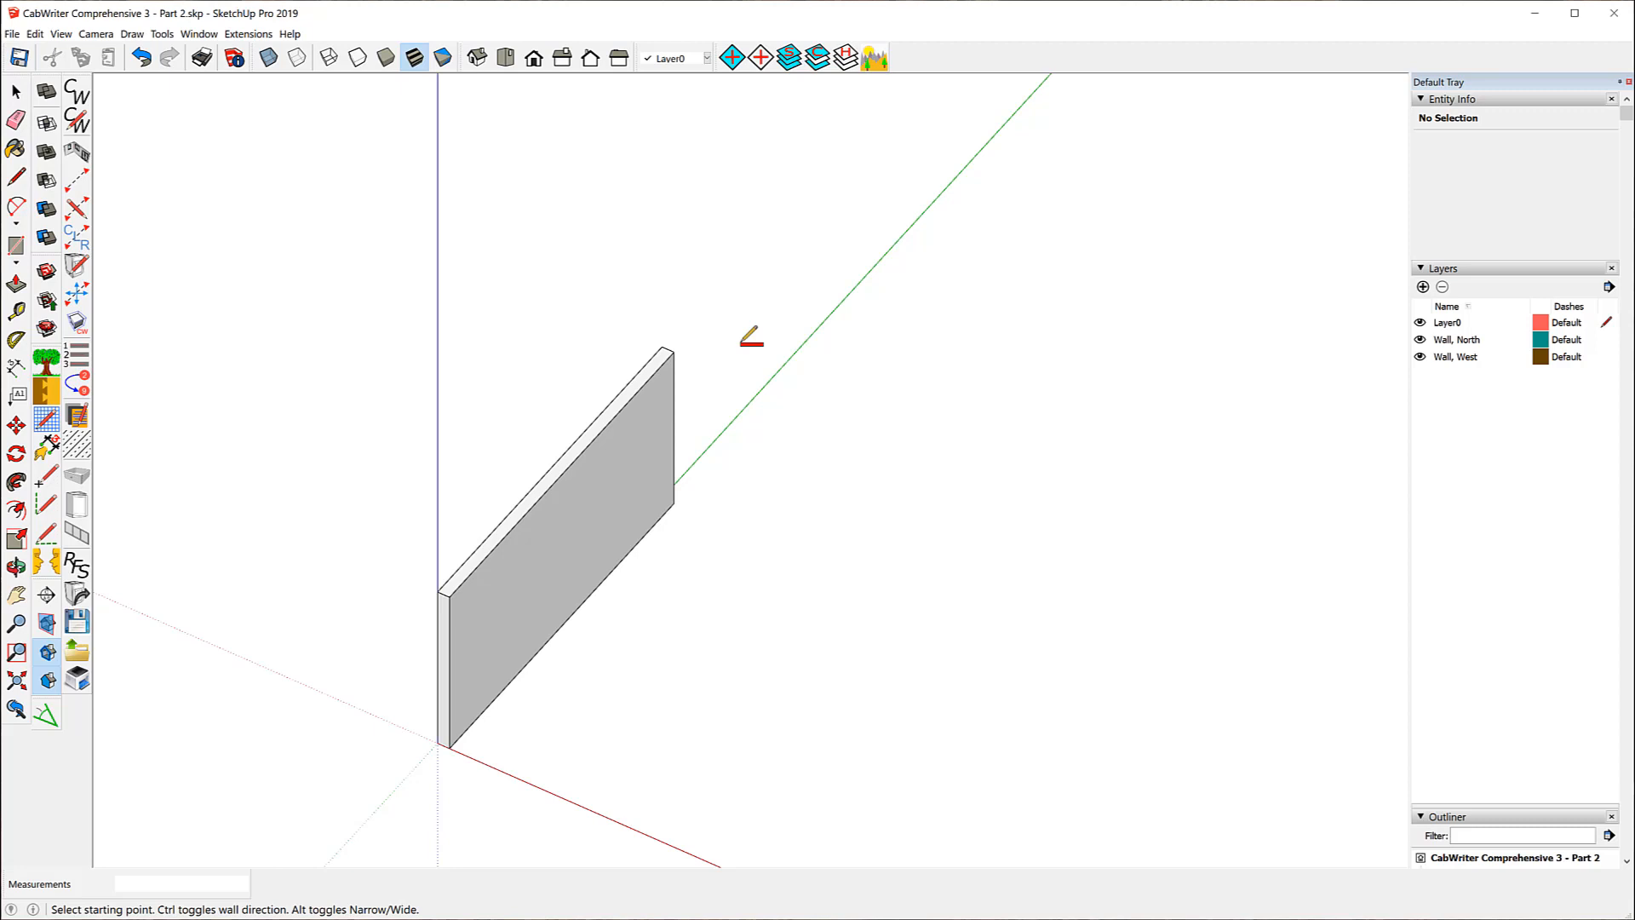
pyautogui.press('alt')
pyautogui.click(268, 58)
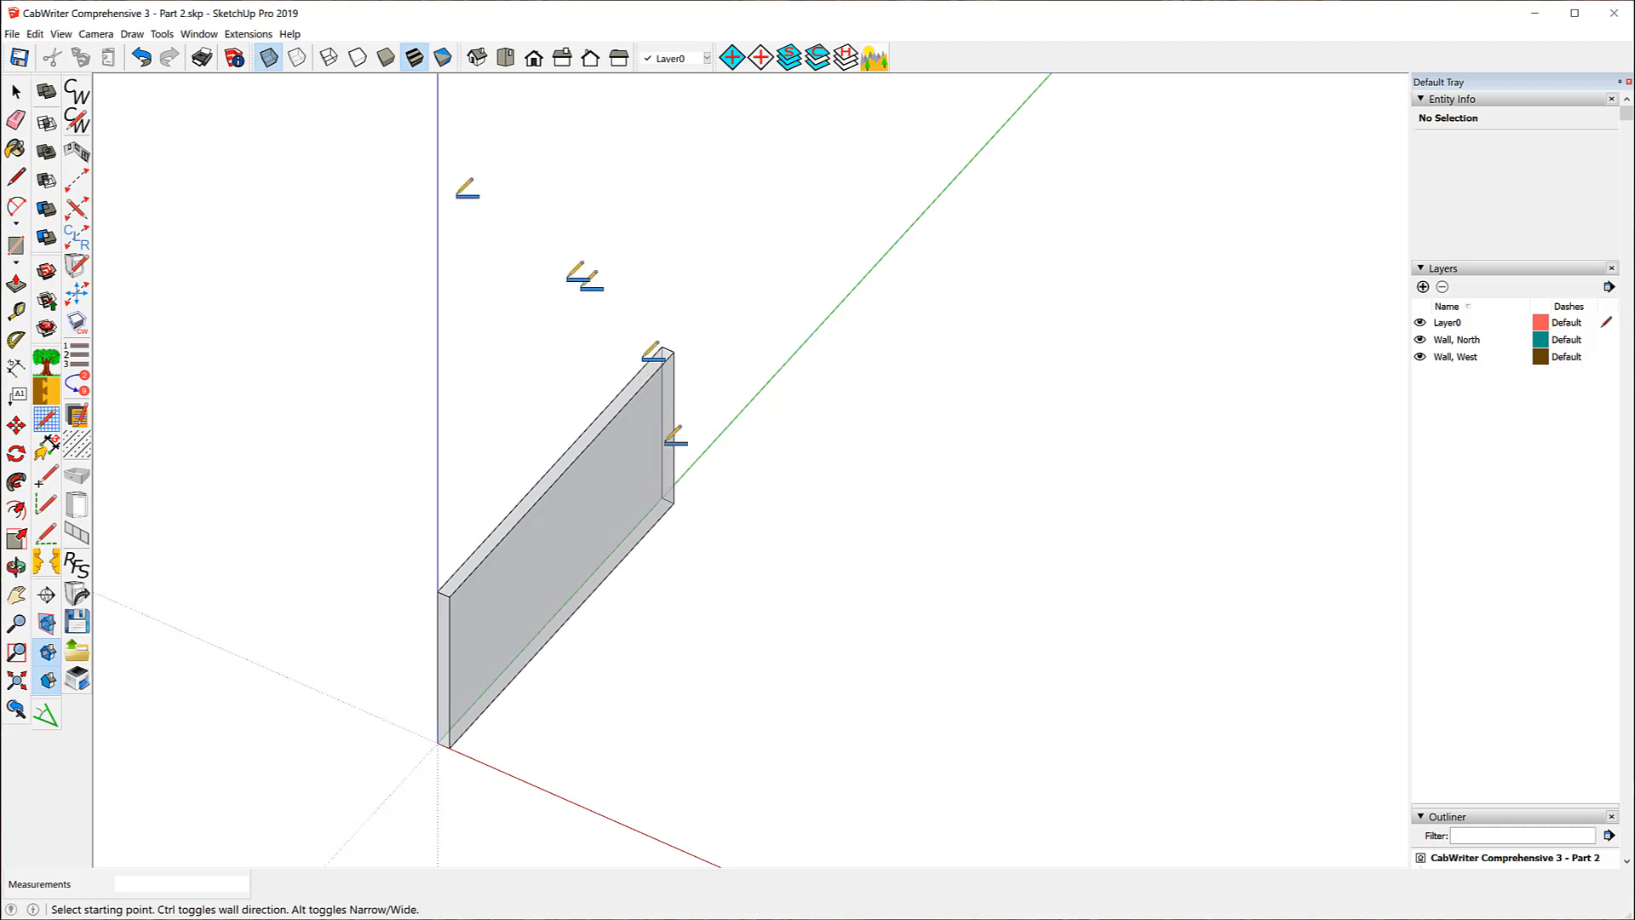
pyautogui.click(268, 57)
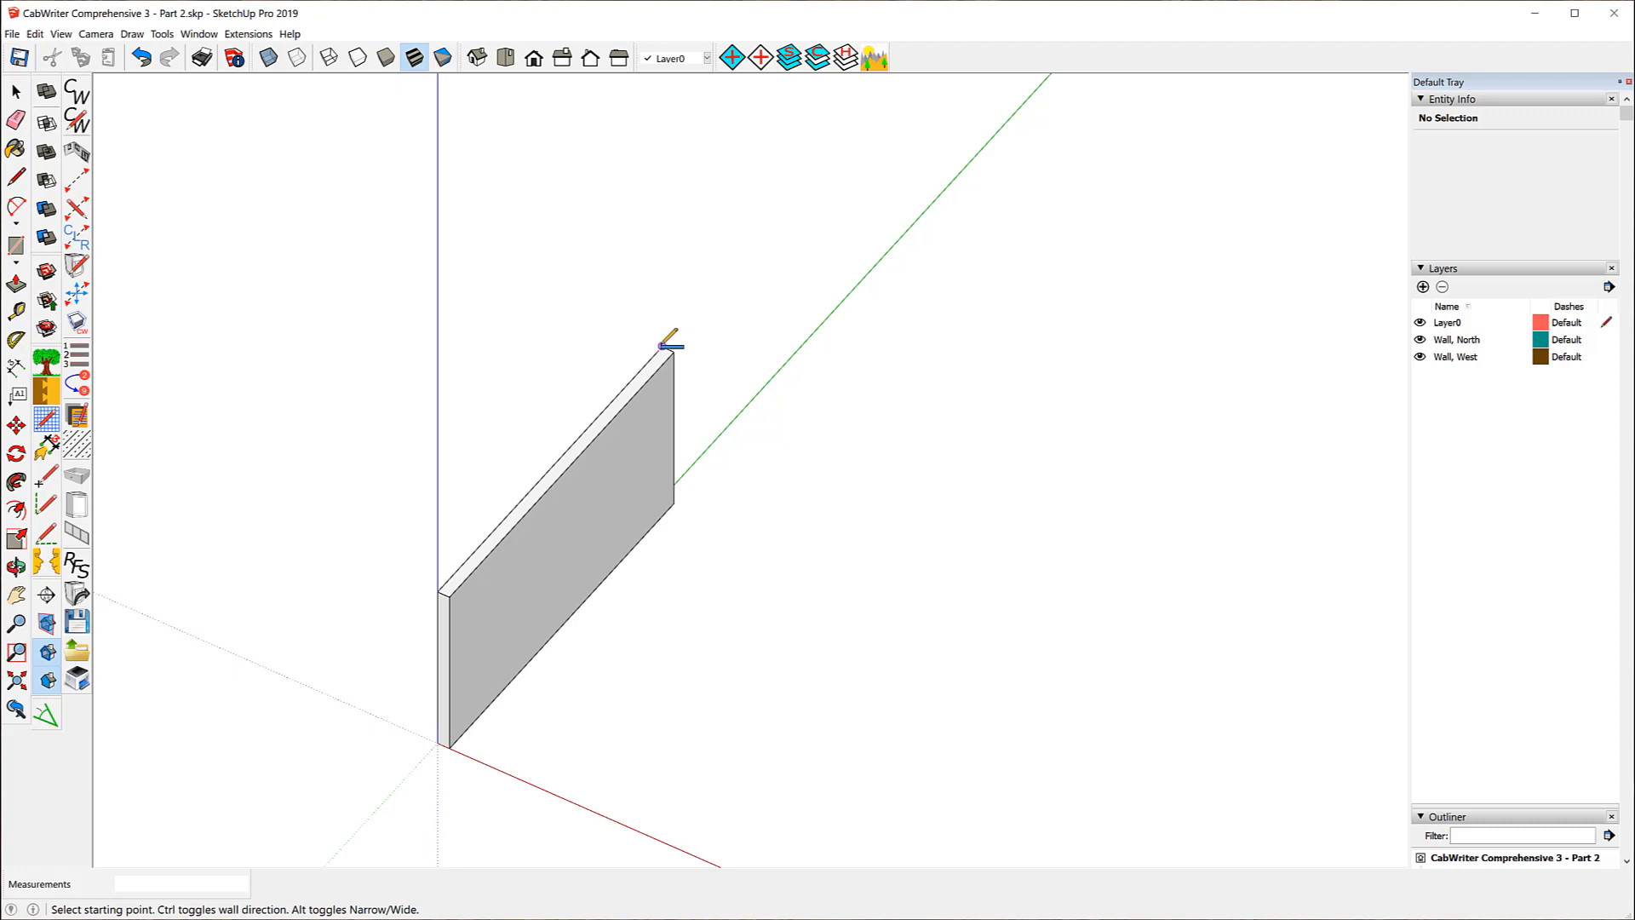
pyautogui.click(663, 346)
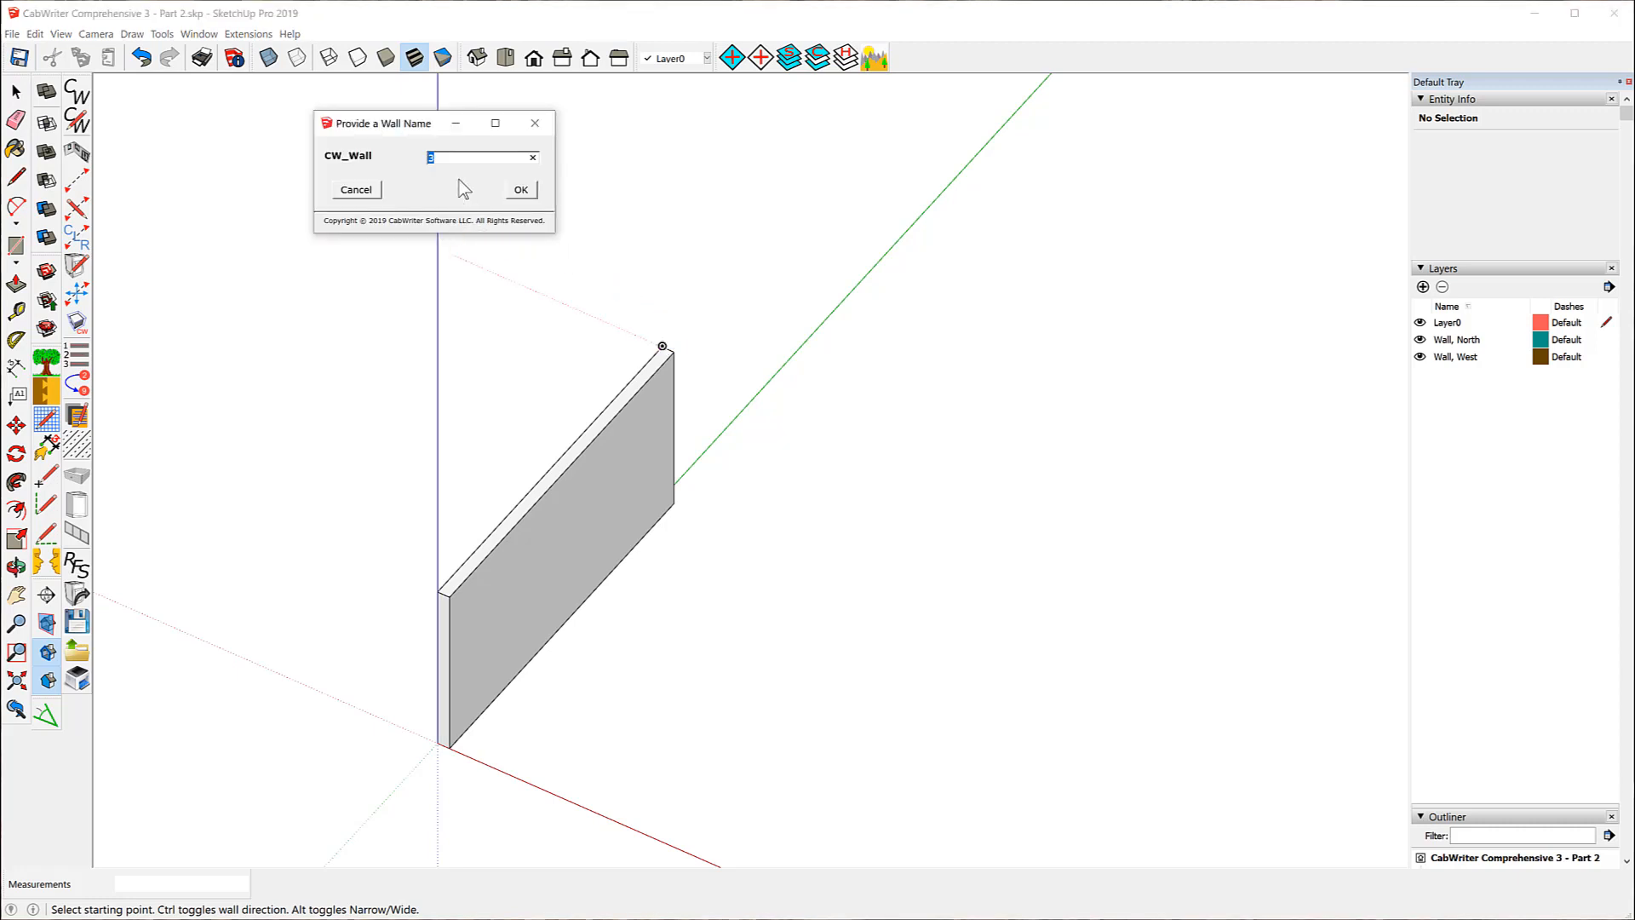
pyautogui.write('North')
pyautogui.click(515, 189)
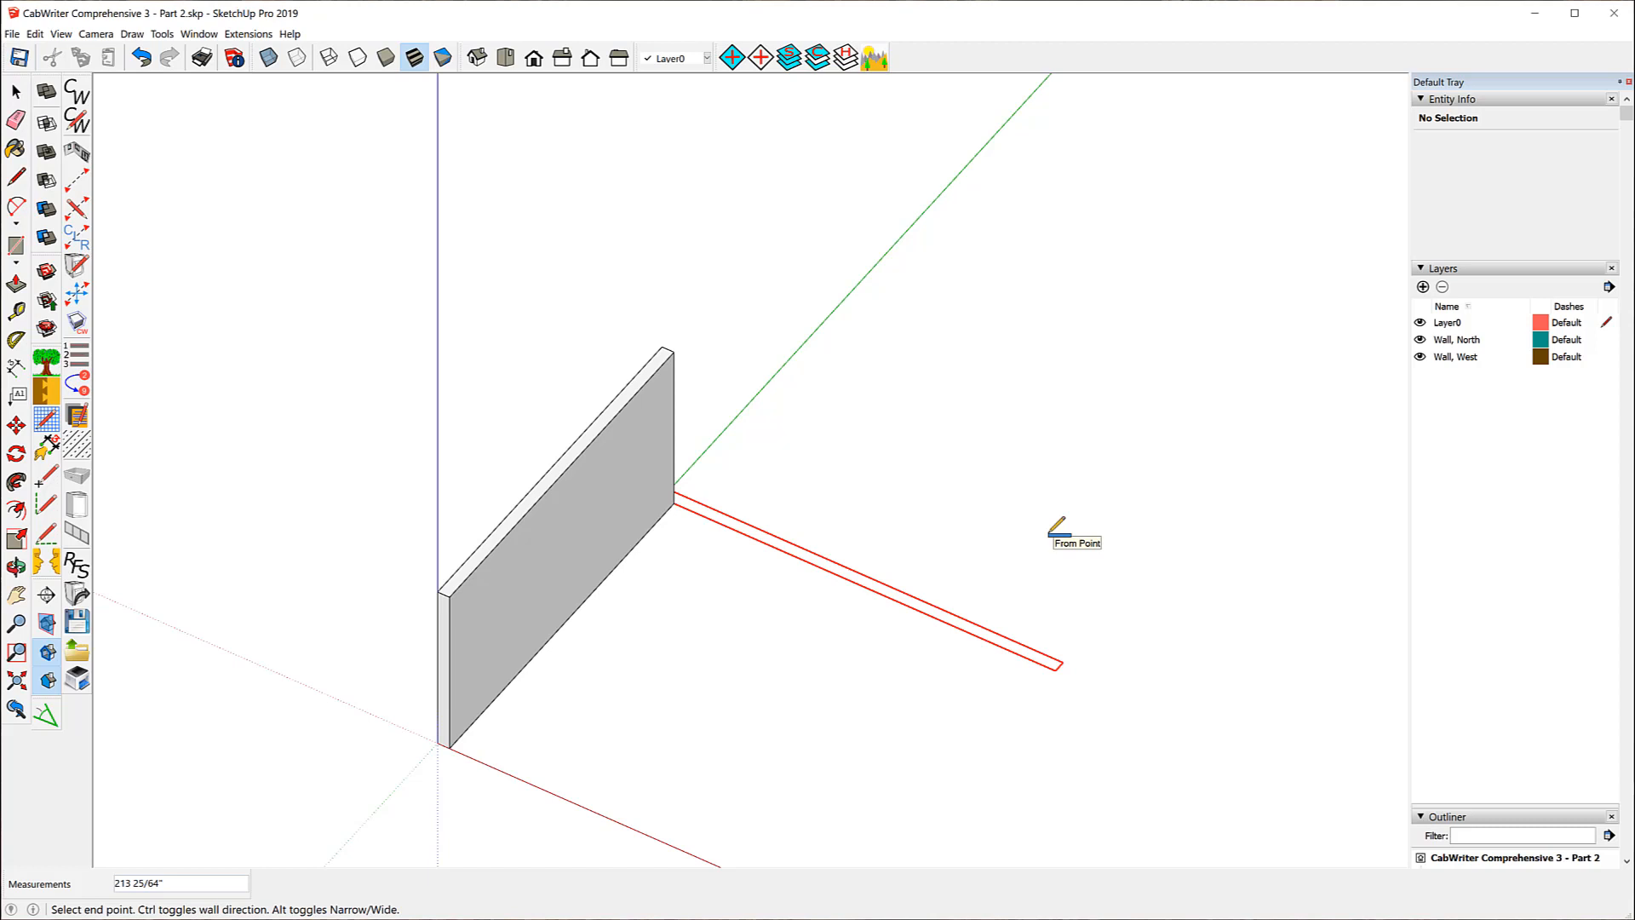
pyautogui.write('240')
pyautogui.press('Return')
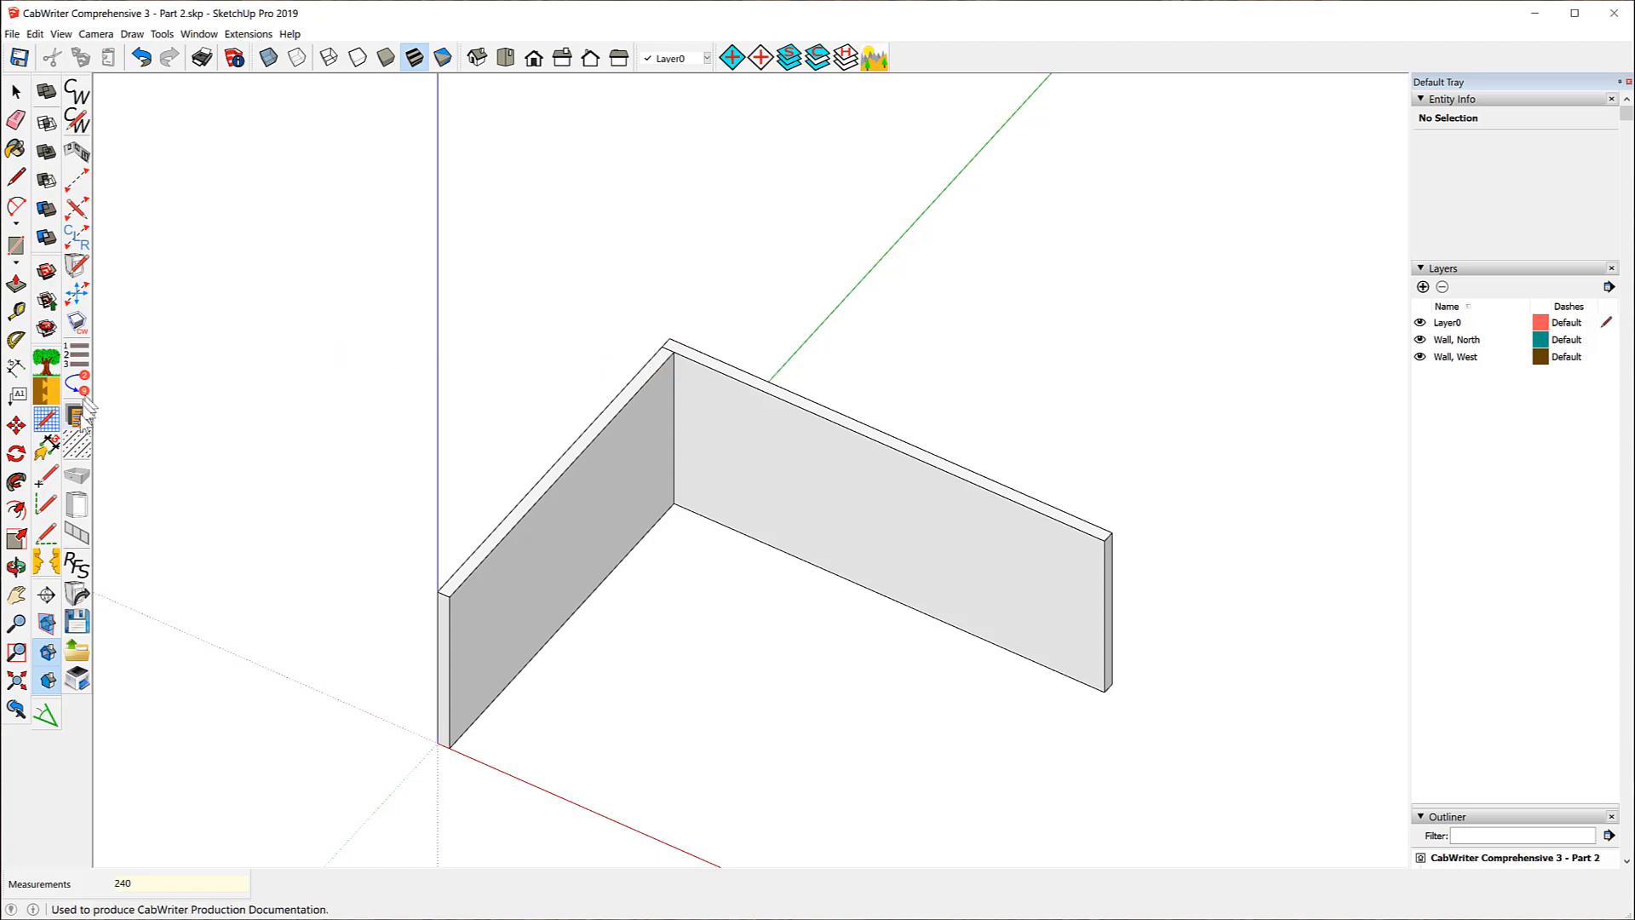
# - Place a guide line 223" from the West wall's inner top edge toward the North wall's free end, and check its distance
pyautogui.click(15, 311)
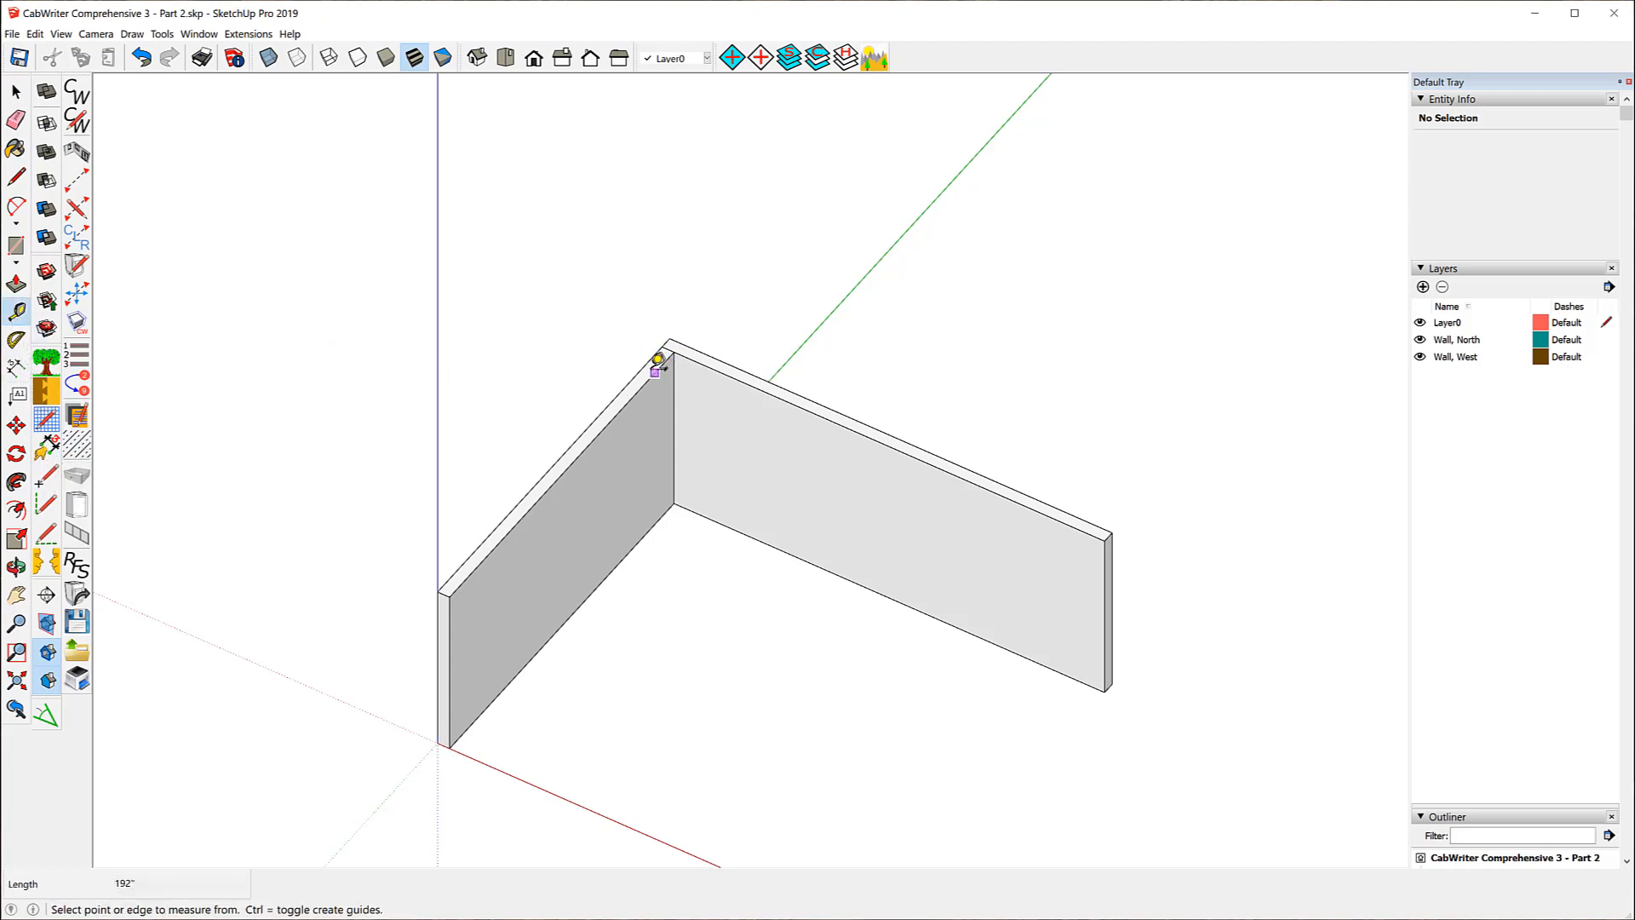
pyautogui.click(655, 372)
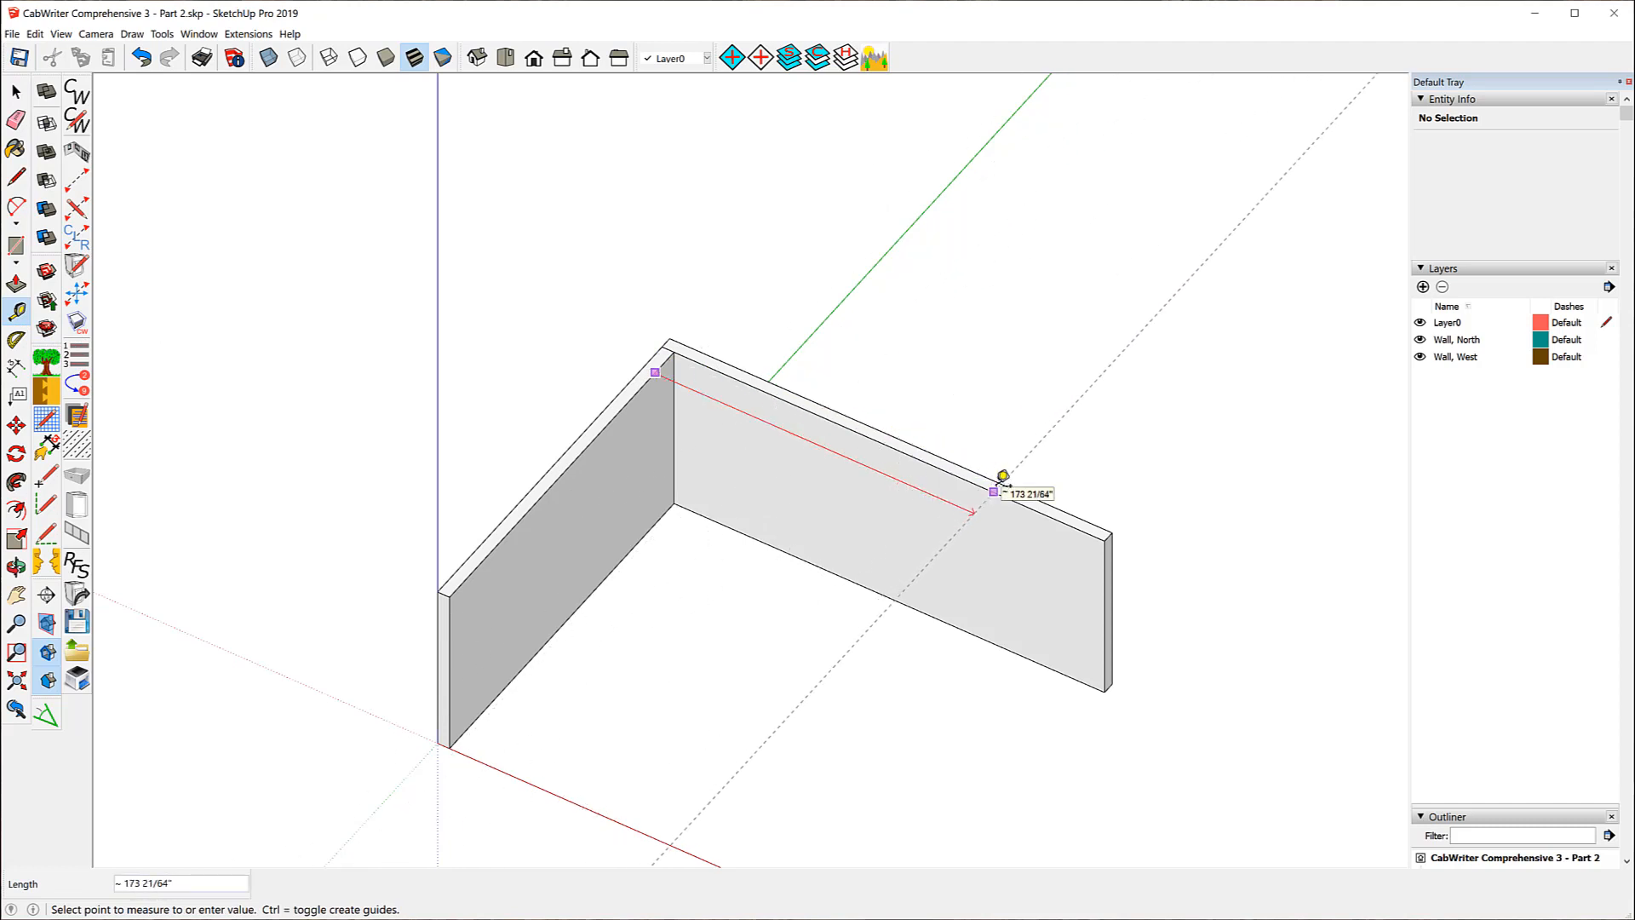
pyautogui.write('223')
pyautogui.press('Return')
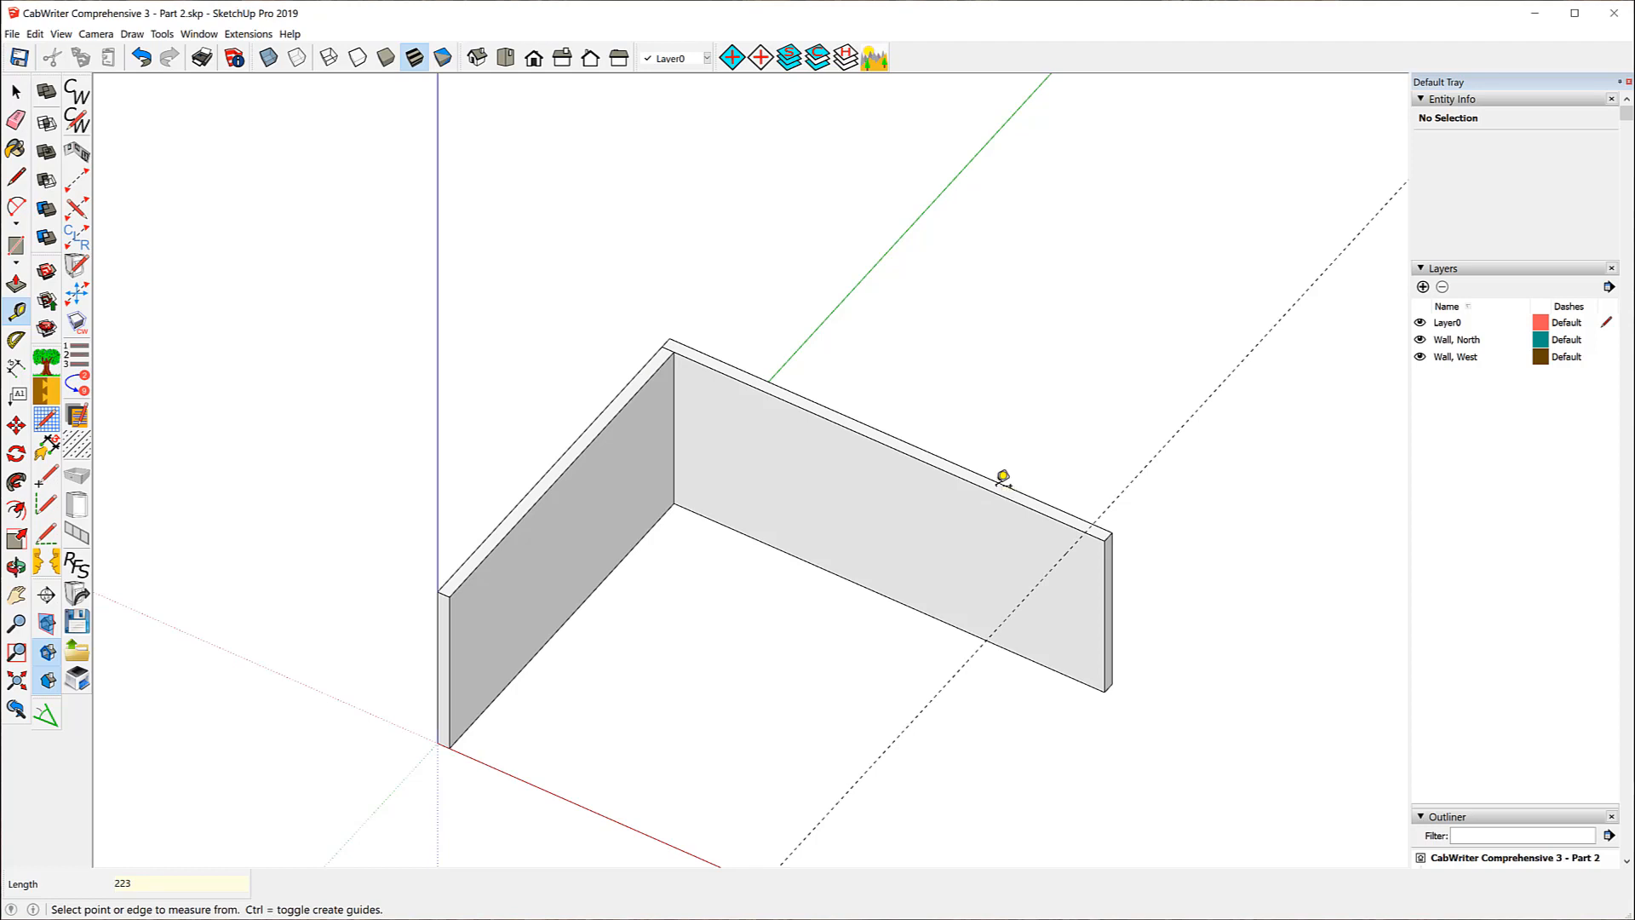
pyautogui.click(626, 404)
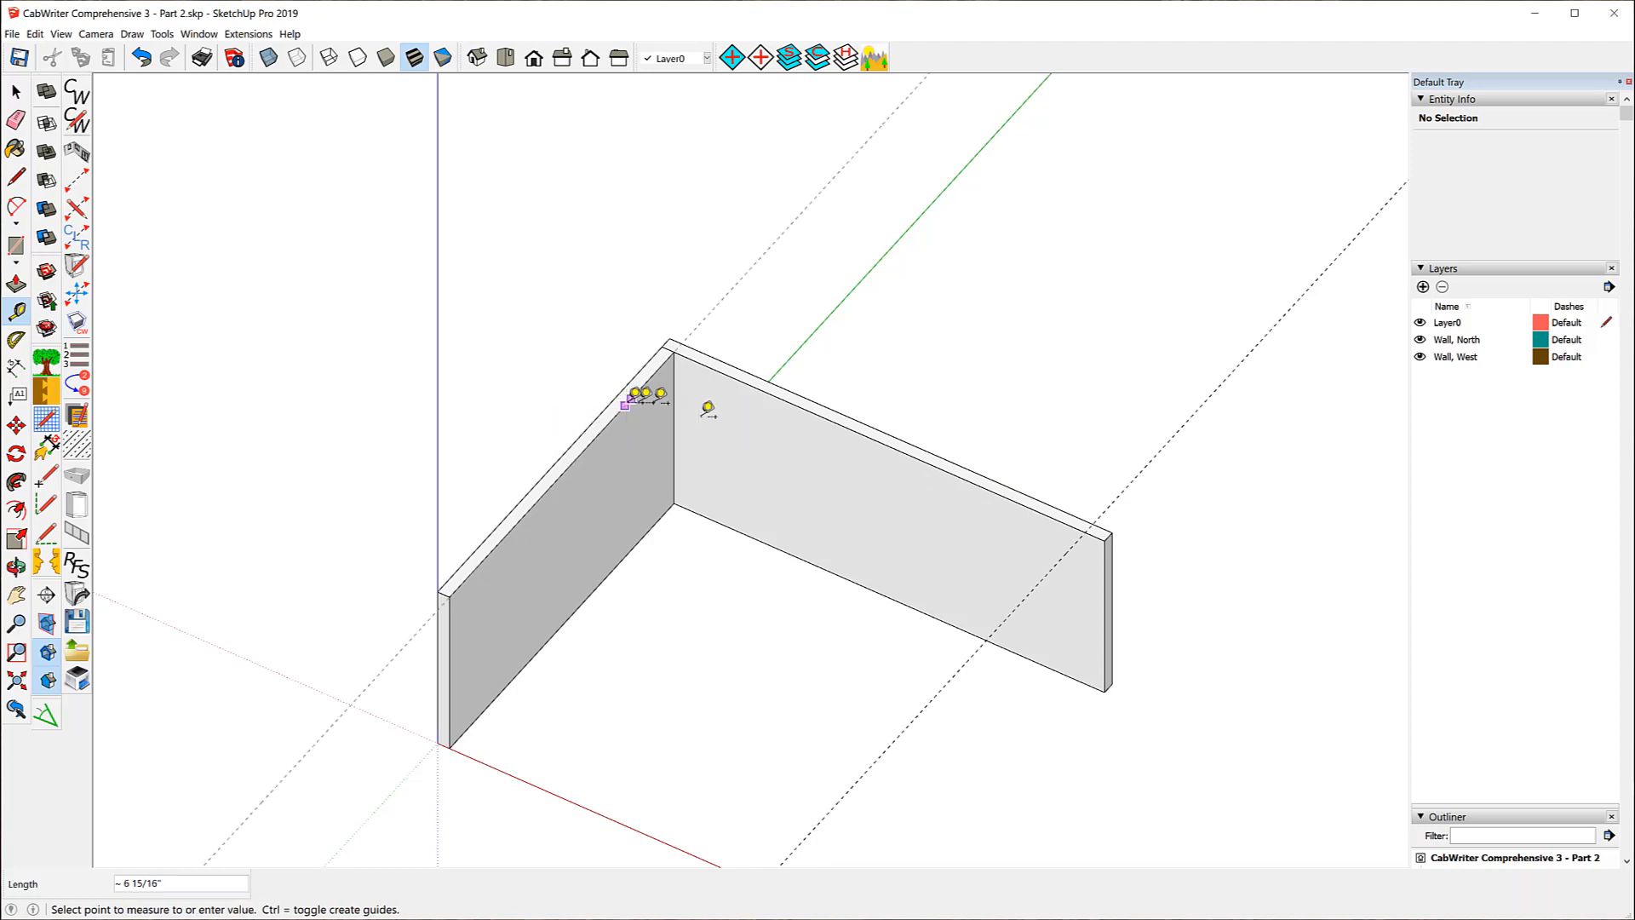
pyautogui.click(1090, 516)
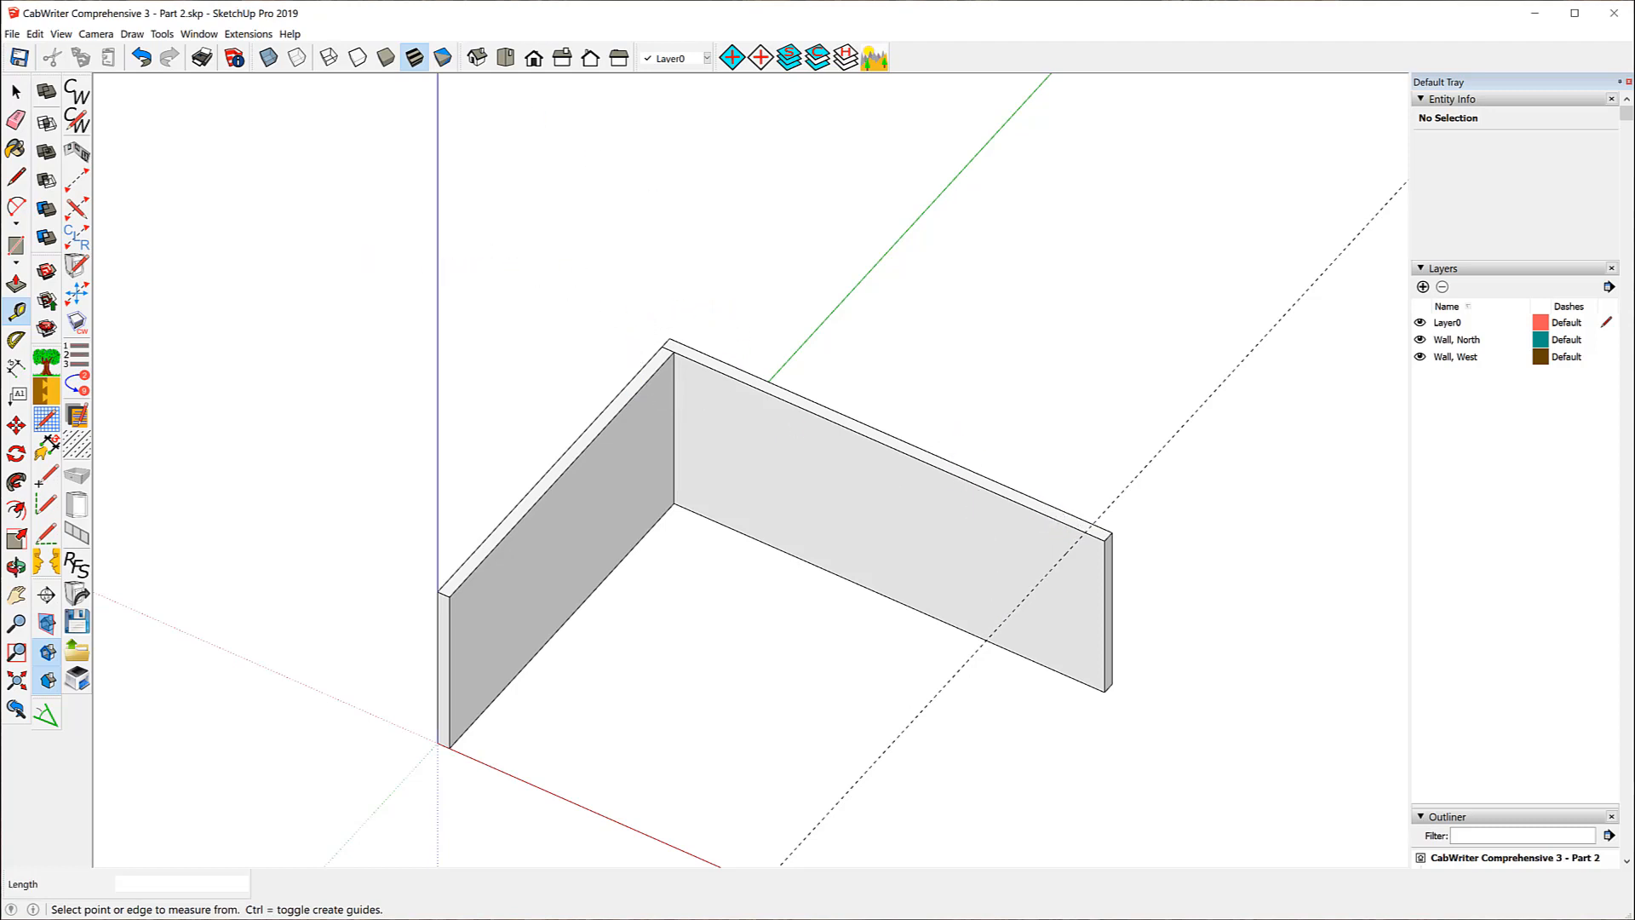
# - Draw a wall named East, 83.75" long along the green axis, starting where the guide line meets the North wall's inner top edge
pyautogui.click(74, 156)
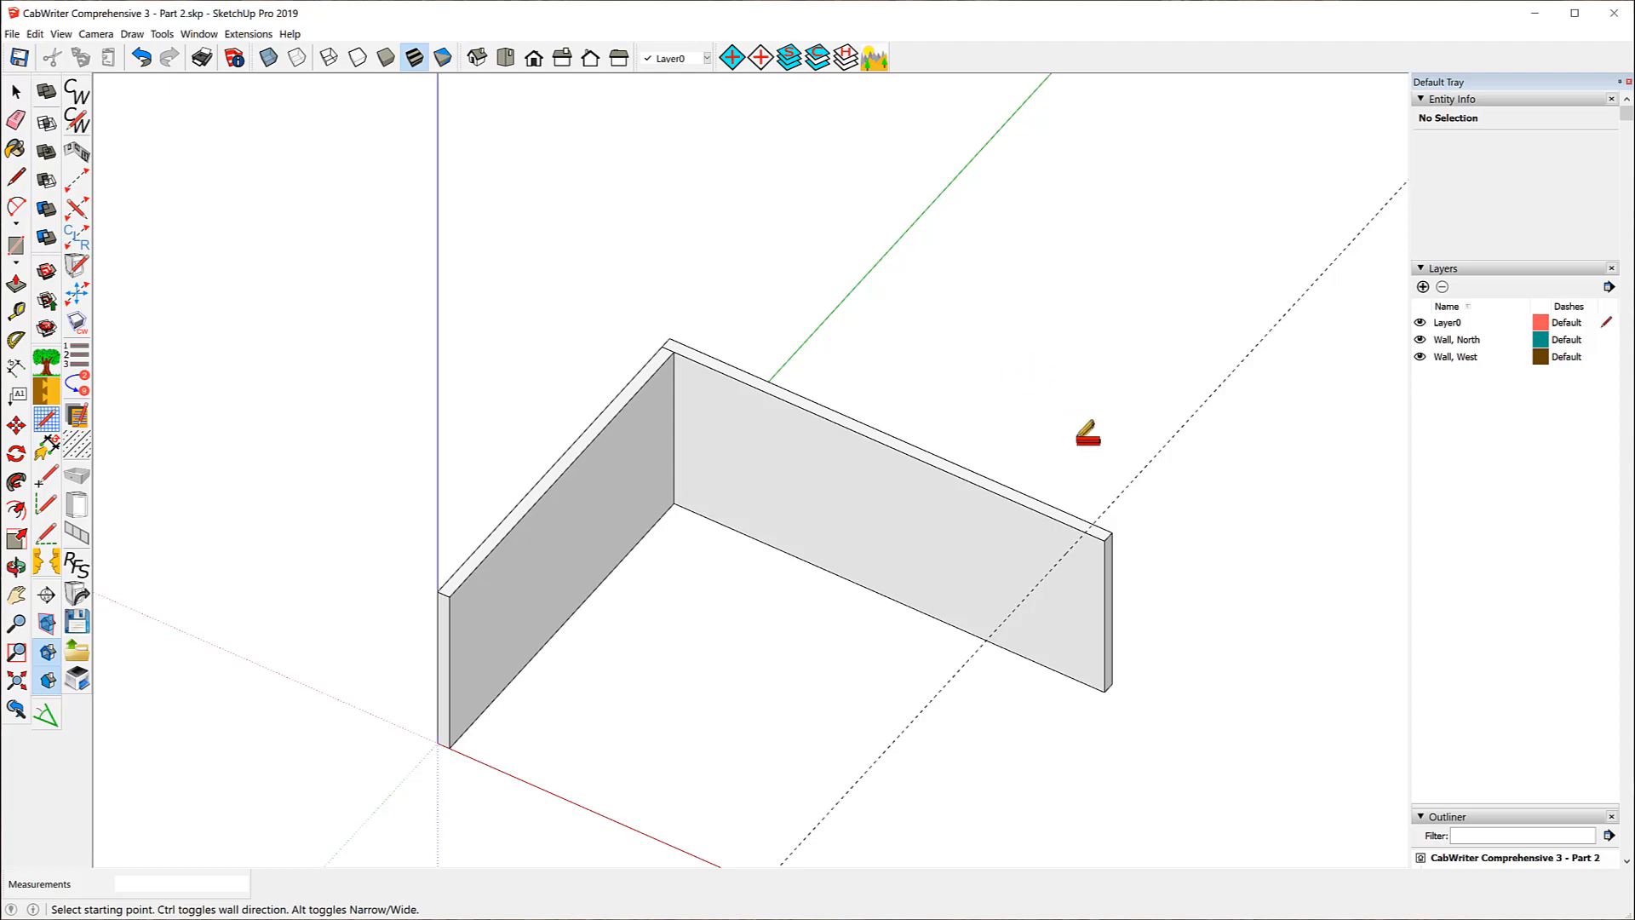
pyautogui.click(1086, 531)
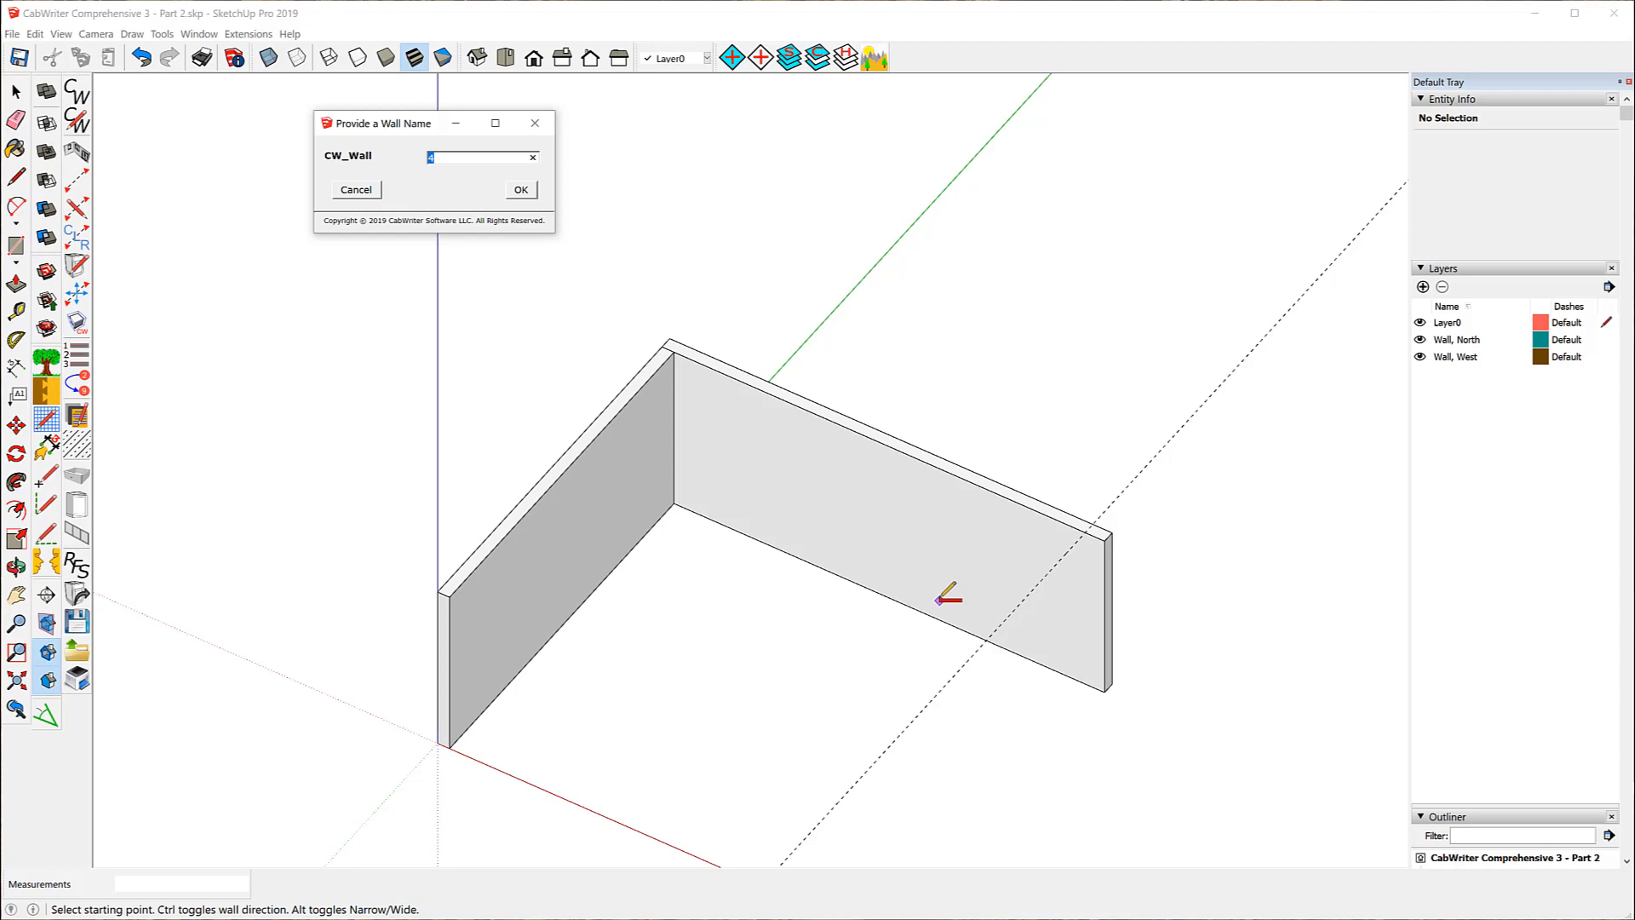
pyautogui.write('East')
pyautogui.click(518, 189)
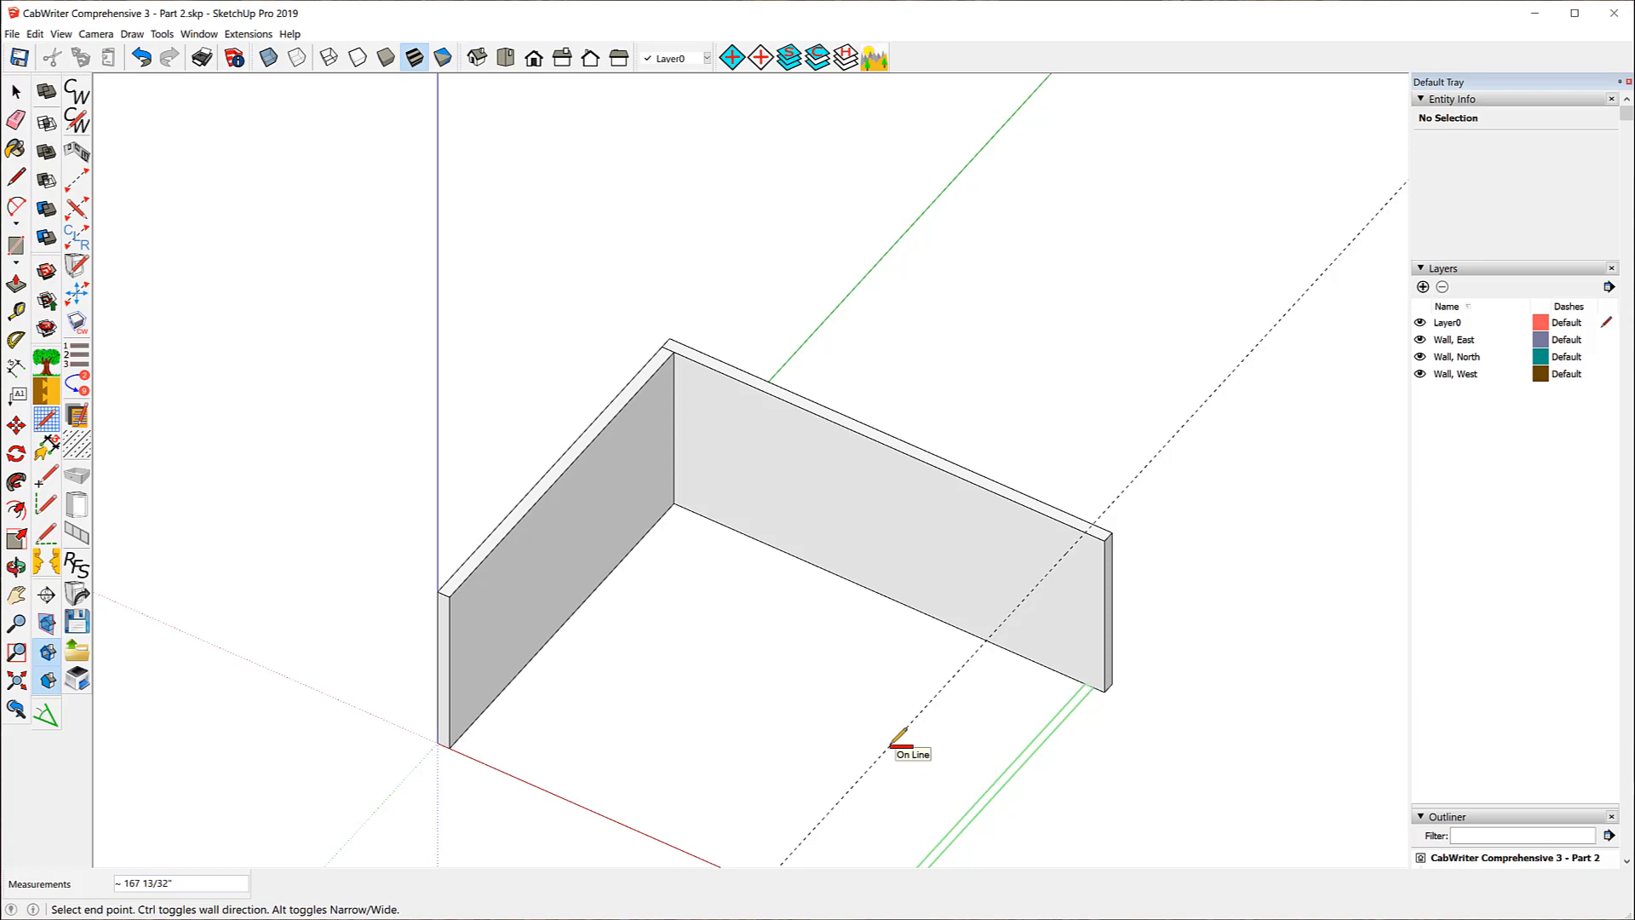
pyautogui.write('83.75')
pyautogui.press('Return')
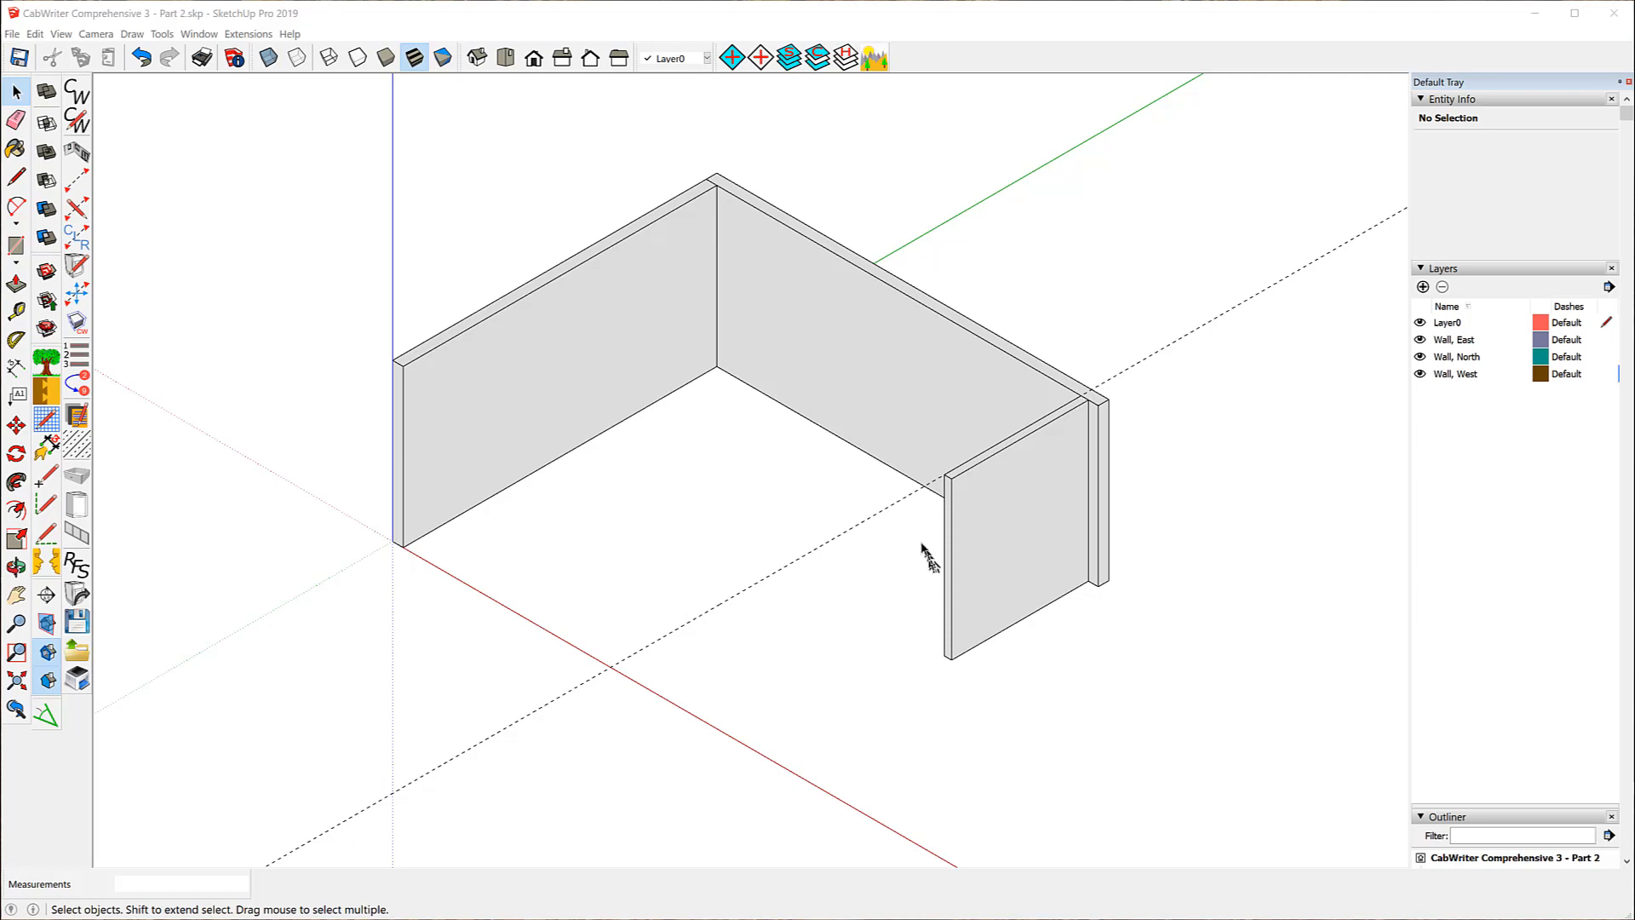
# - Delete the guide line that runs along the top of the East wall
pyautogui.click(866, 528)
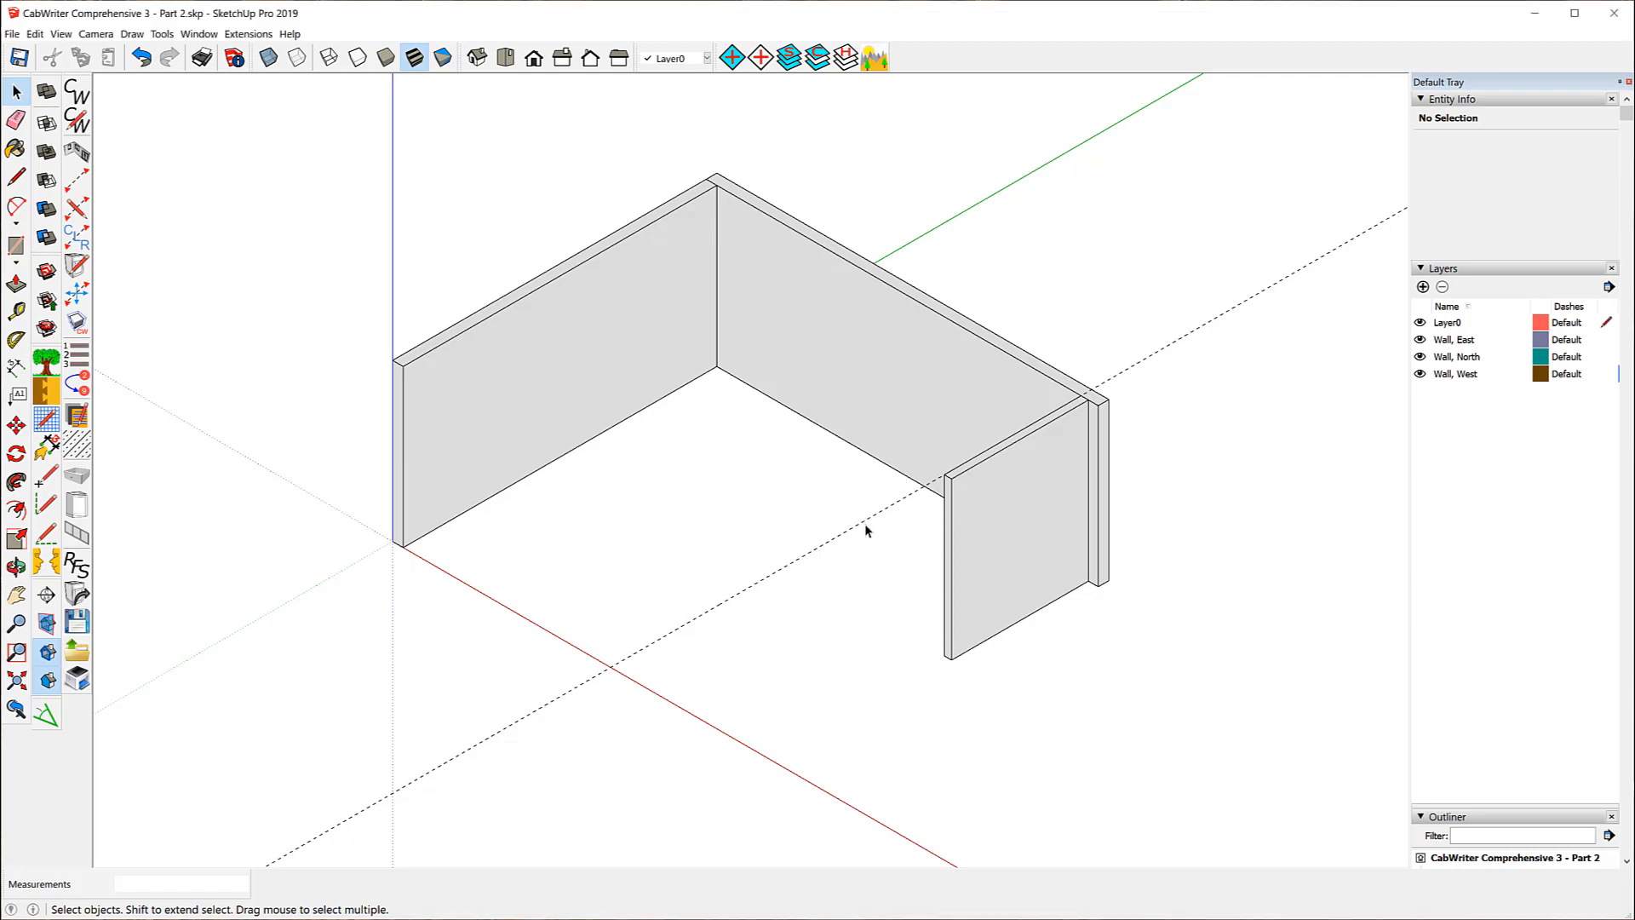
pyautogui.click(866, 523)
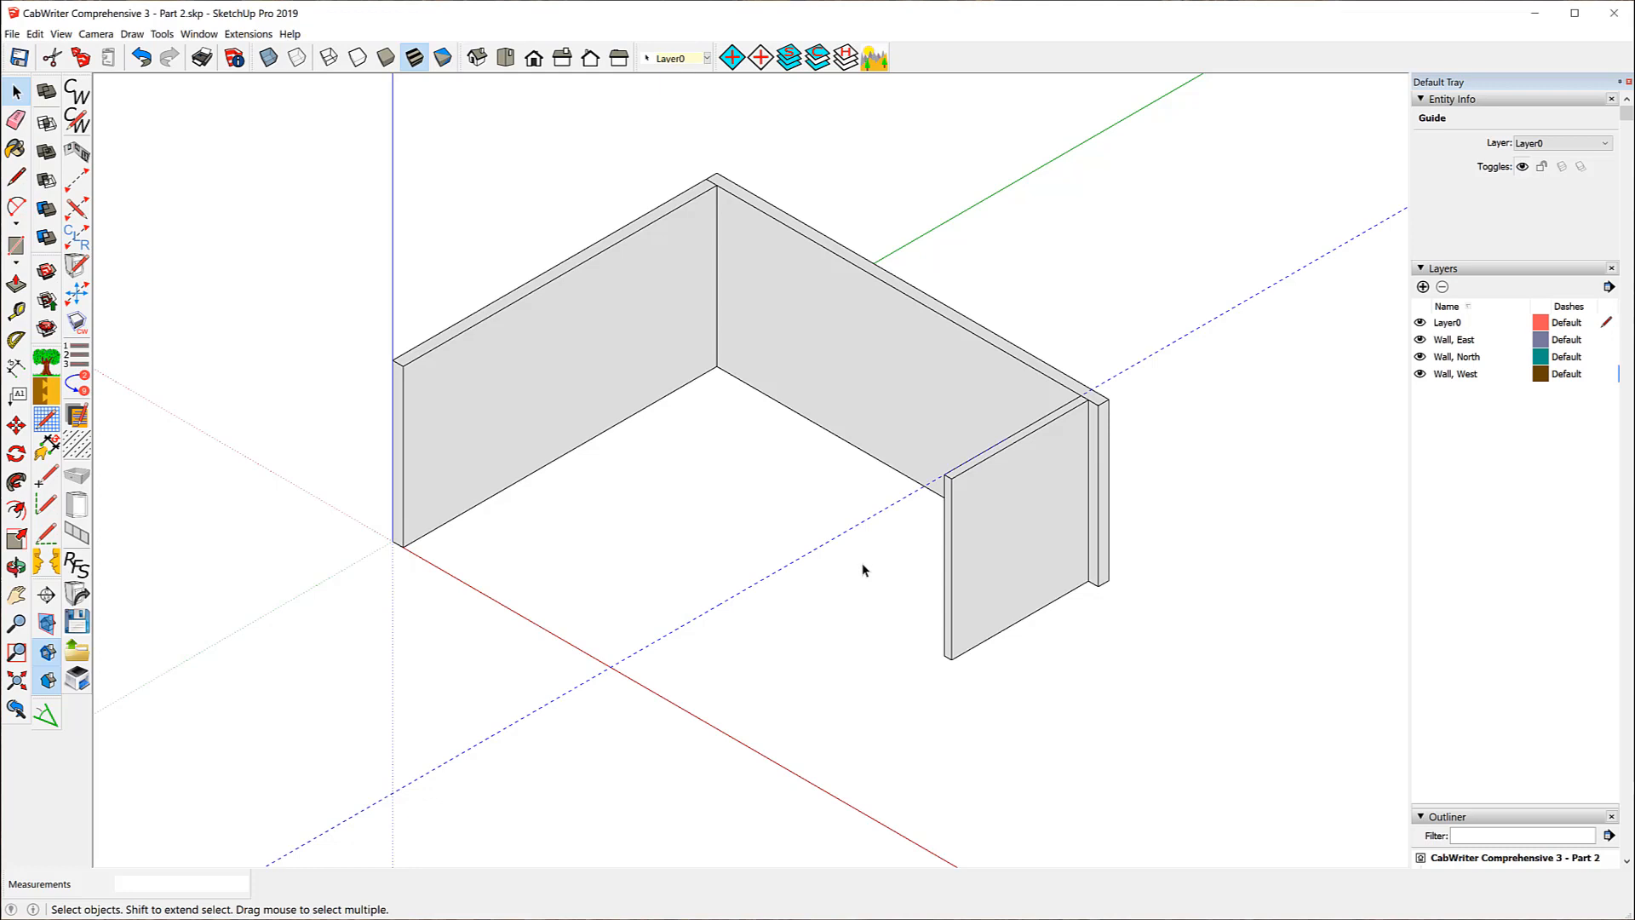
pyautogui.press('Delete')
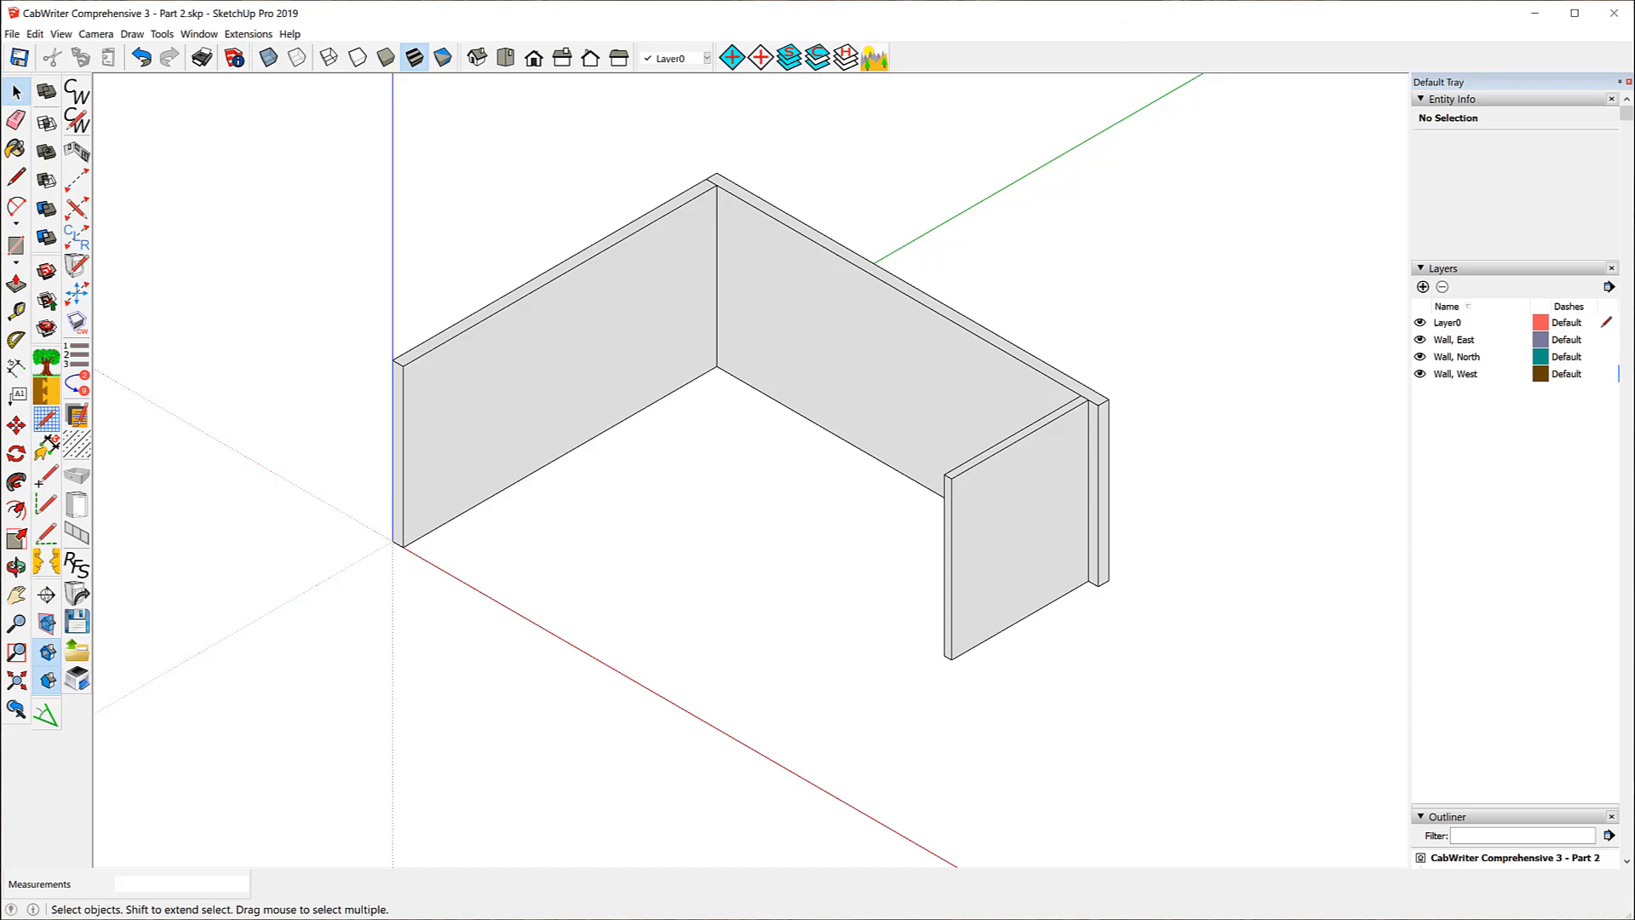
# - Draw a wall named South, 102 3/8" long, from the origin along the red axis with the Construct Walls tool
pyautogui.click(80, 155)
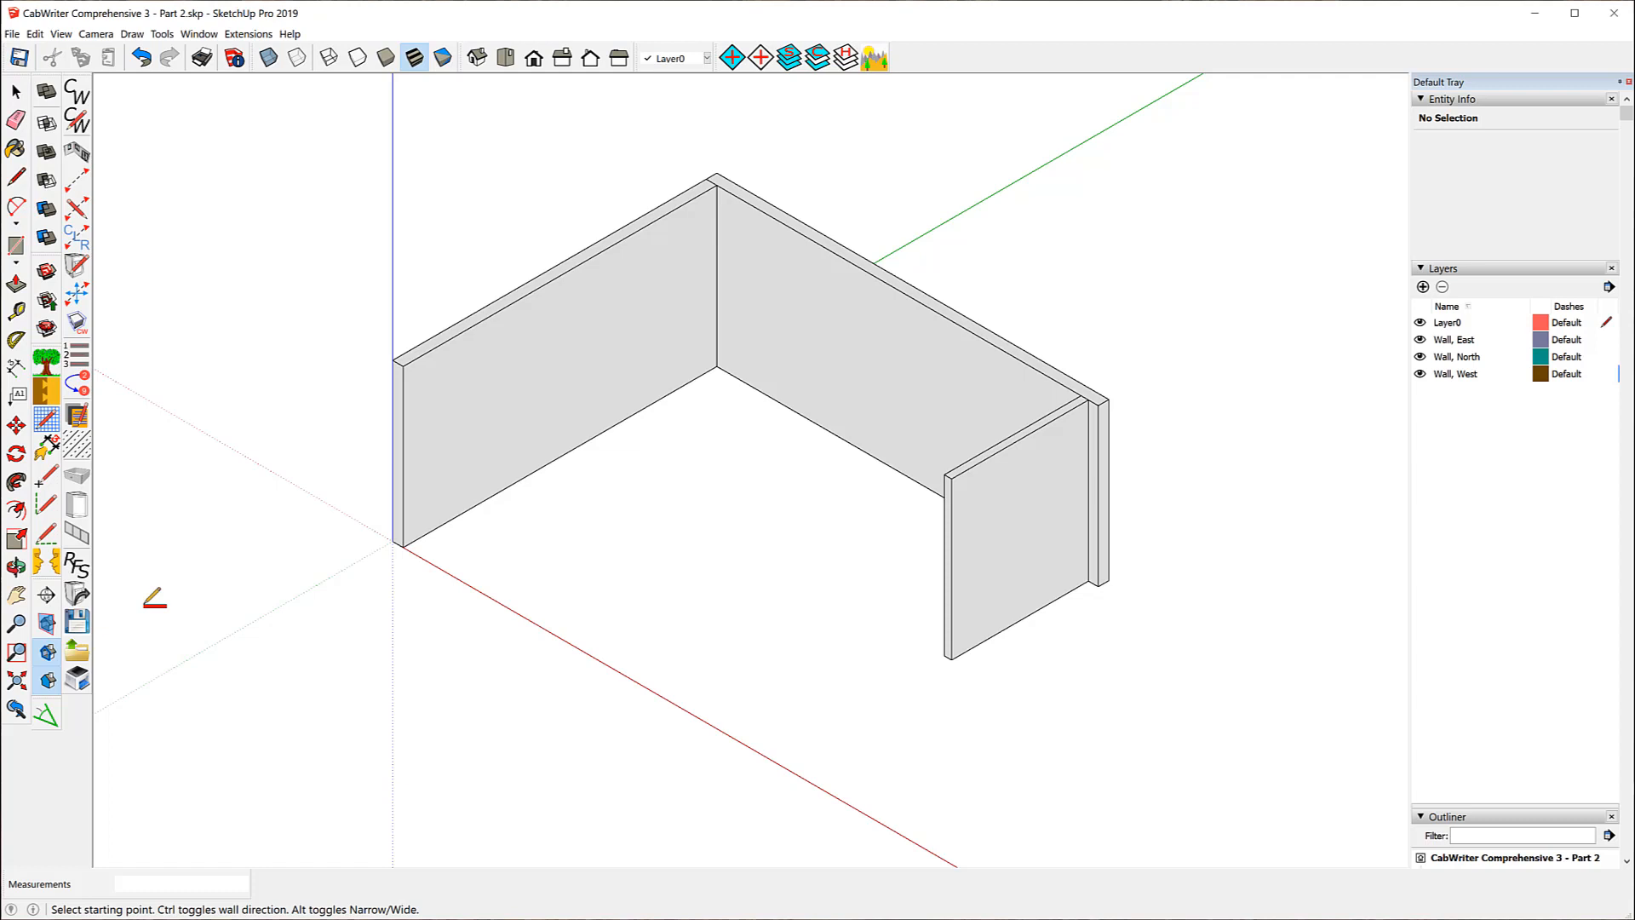
pyautogui.click(393, 539)
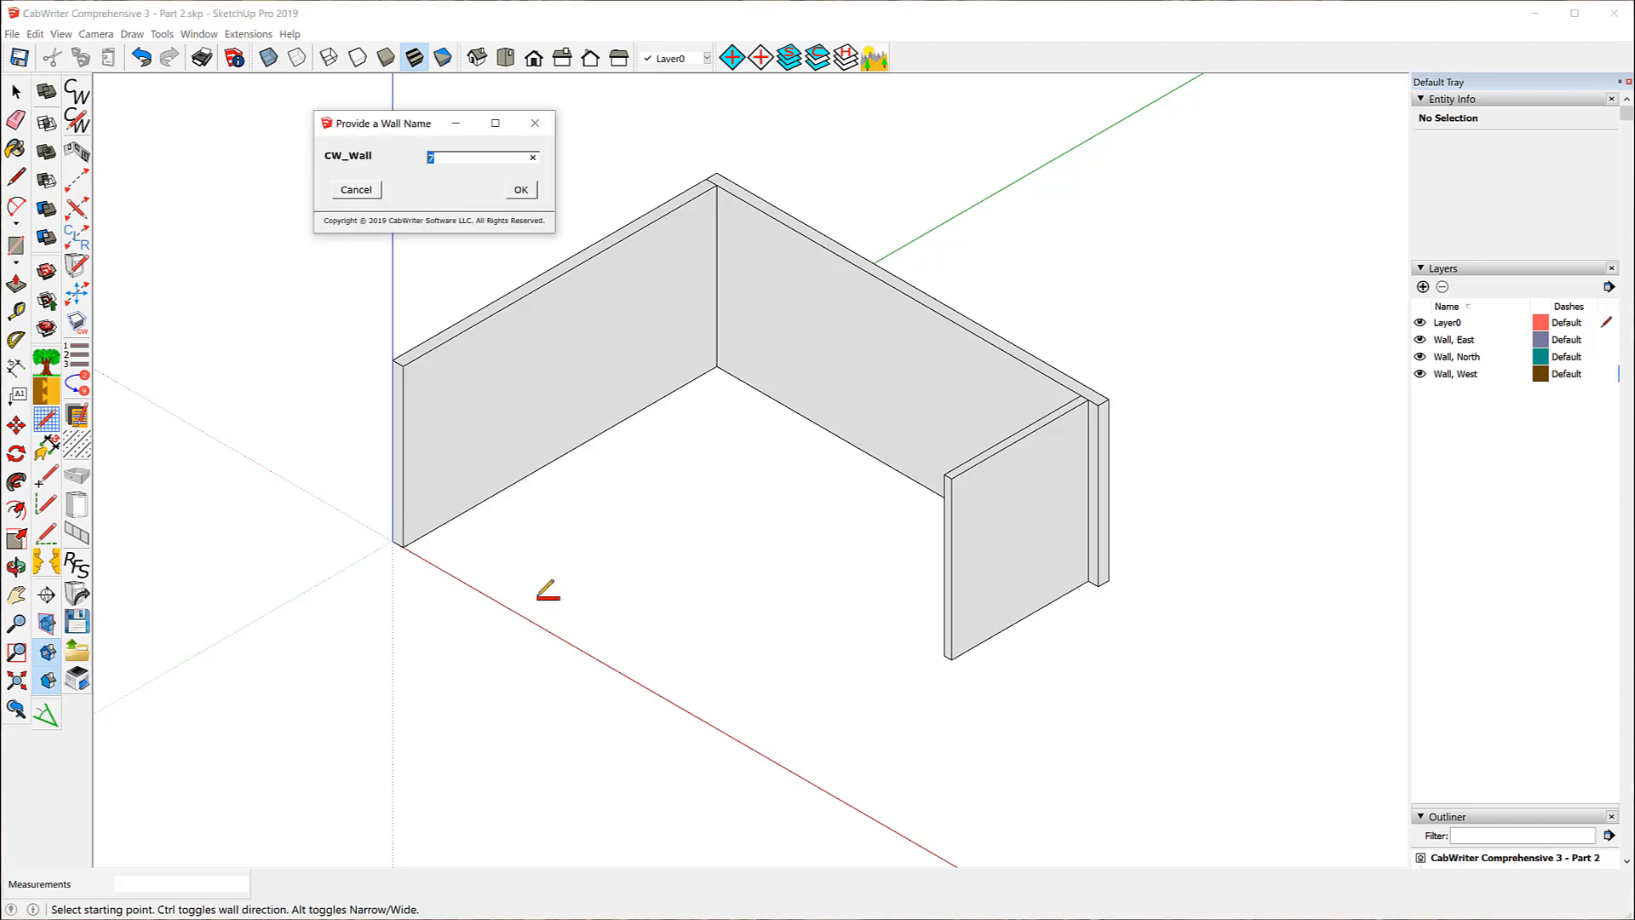
pyautogui.write('South')
pyautogui.click(524, 191)
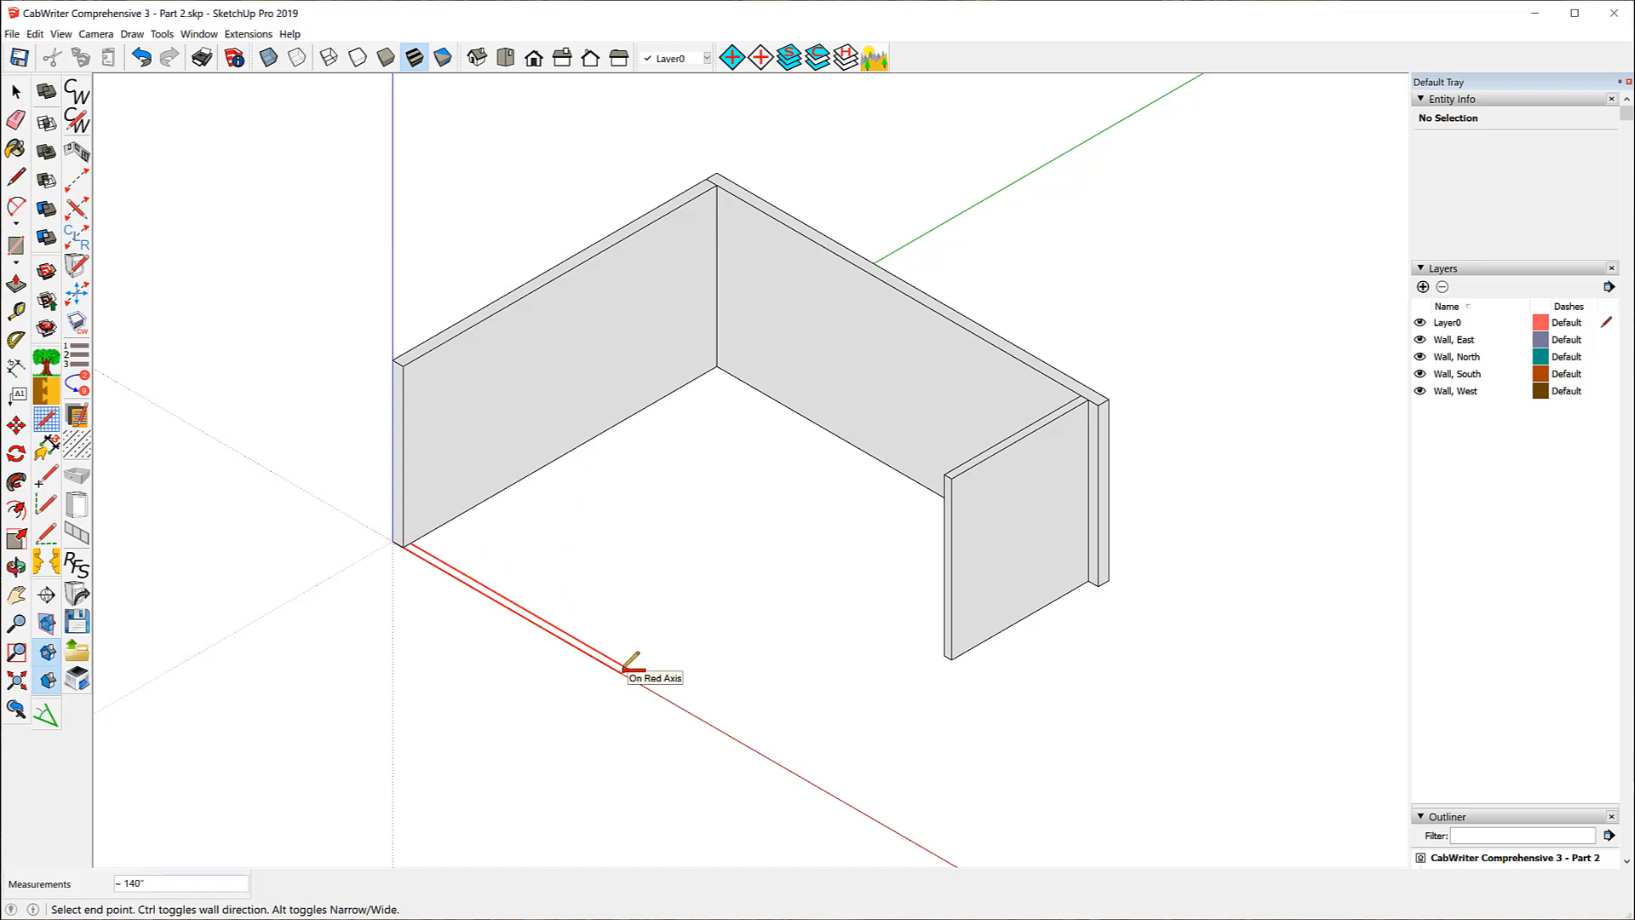
pyautogui.write('102 3/8')
pyautogui.press('Return')
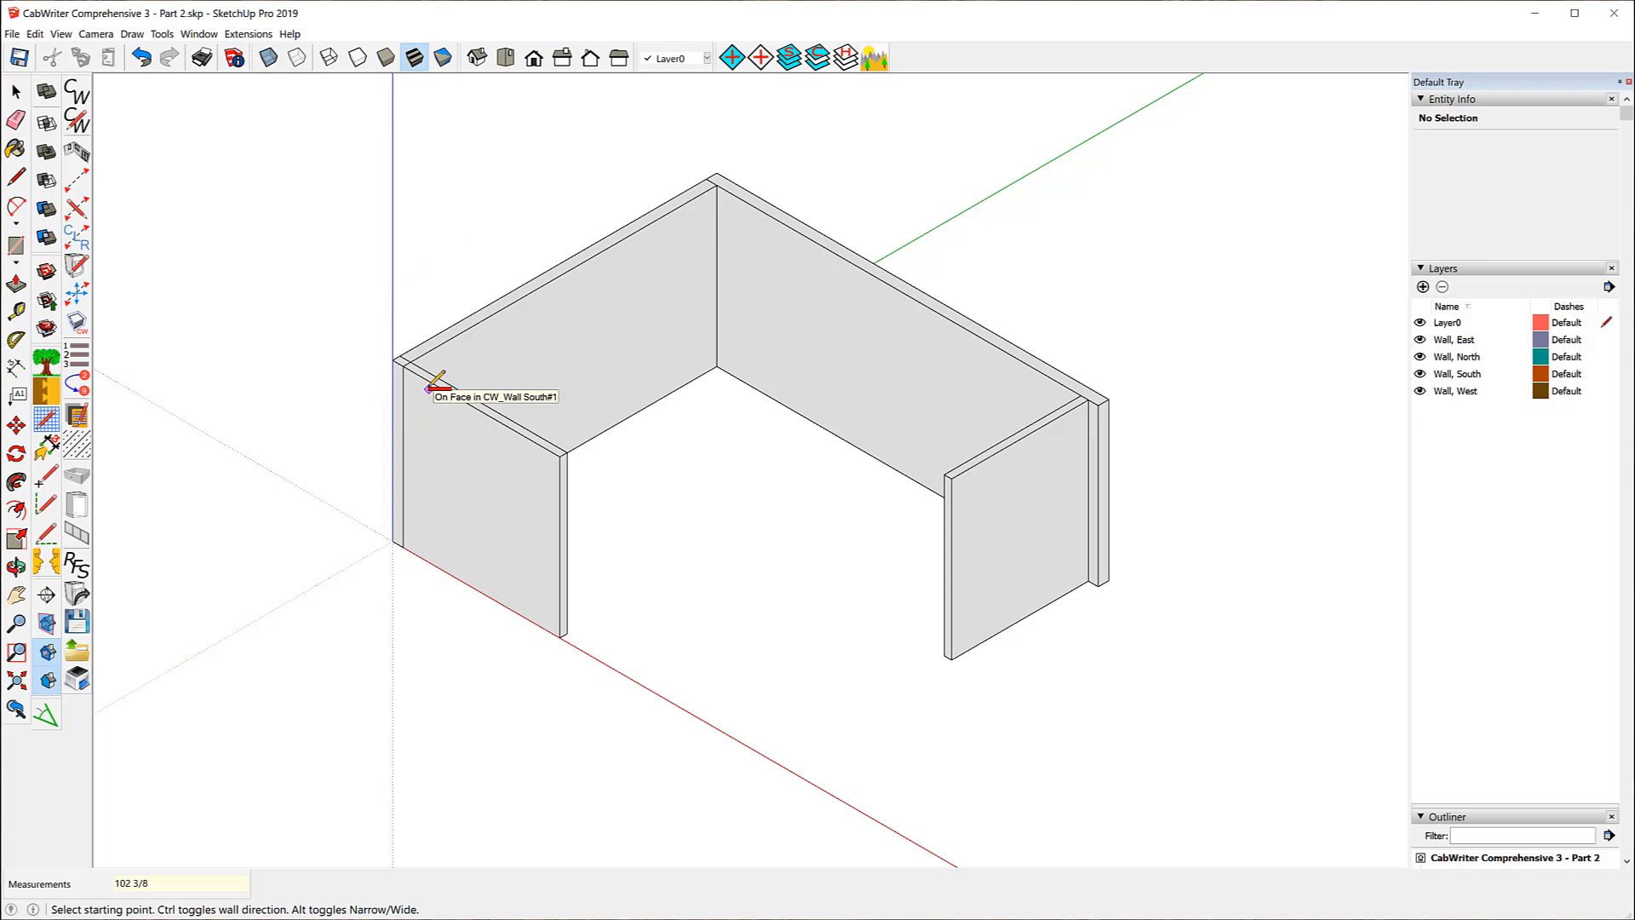
pyautogui.press('space')
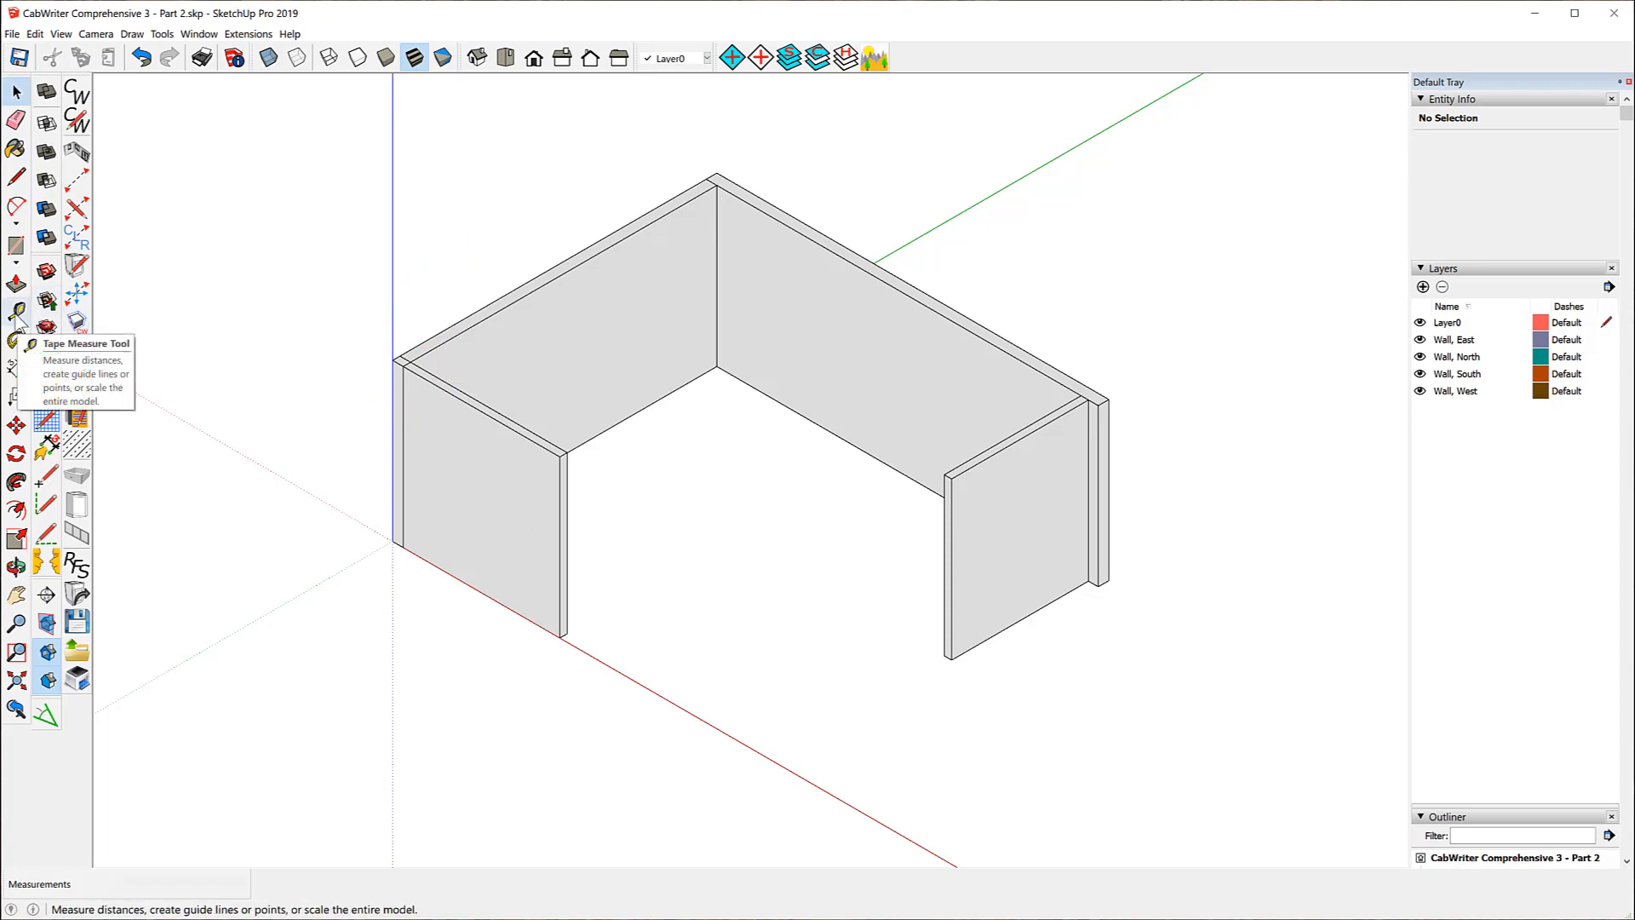
# - Place a guide point 36" from the South wall's free end along its bottom outer edge
pyautogui.click(18, 313)
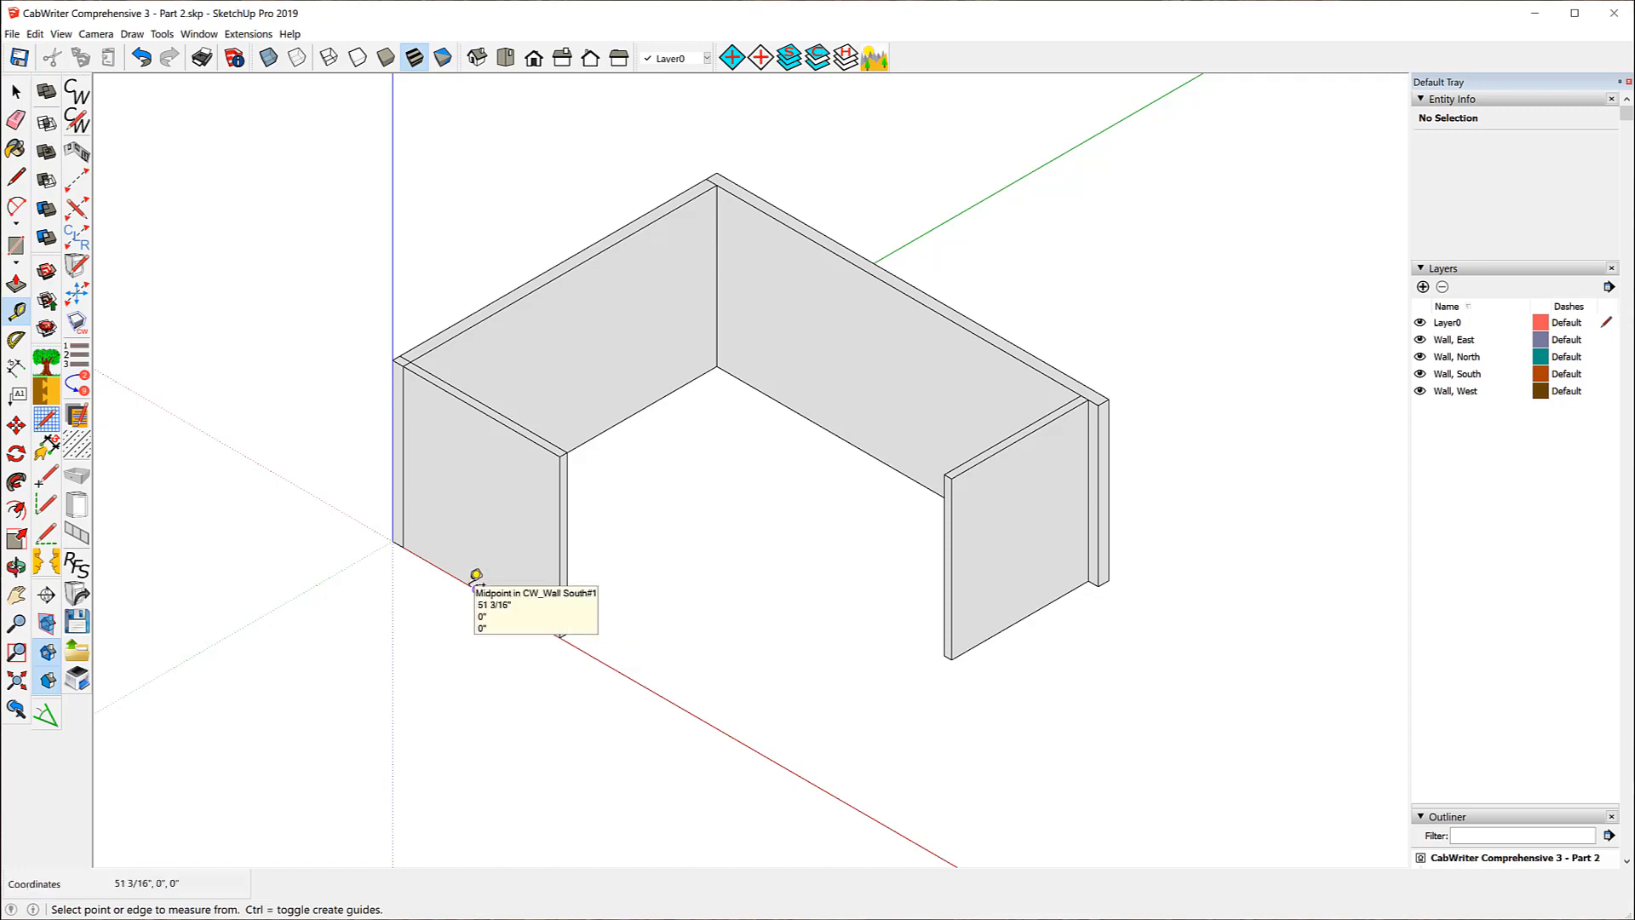
pyautogui.click(561, 636)
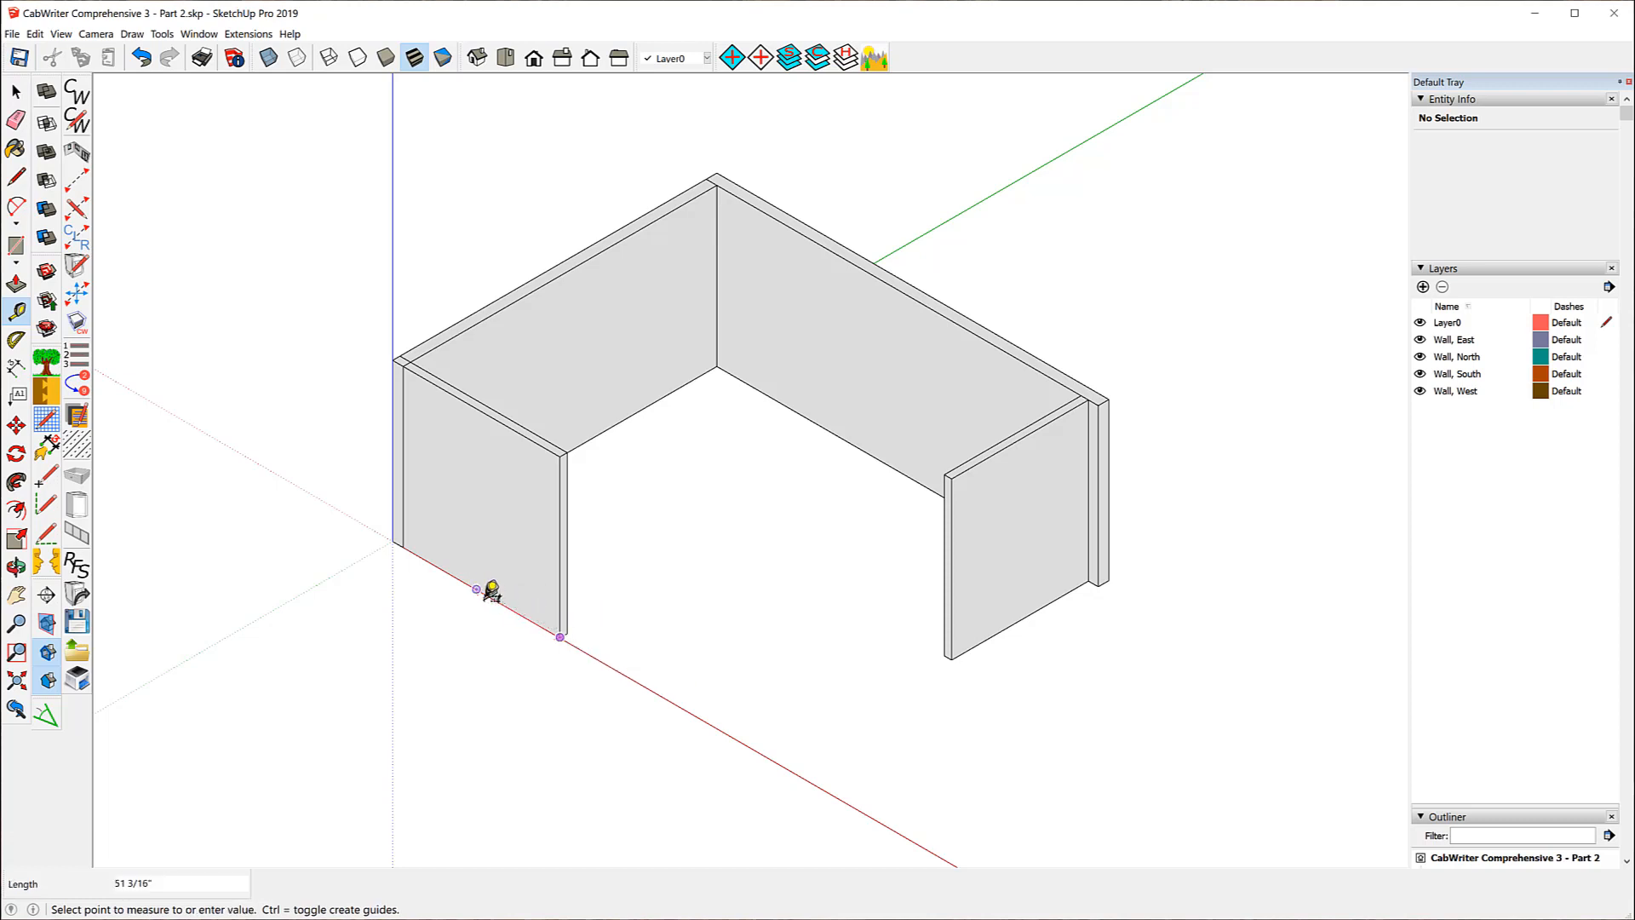
pyautogui.write('3')
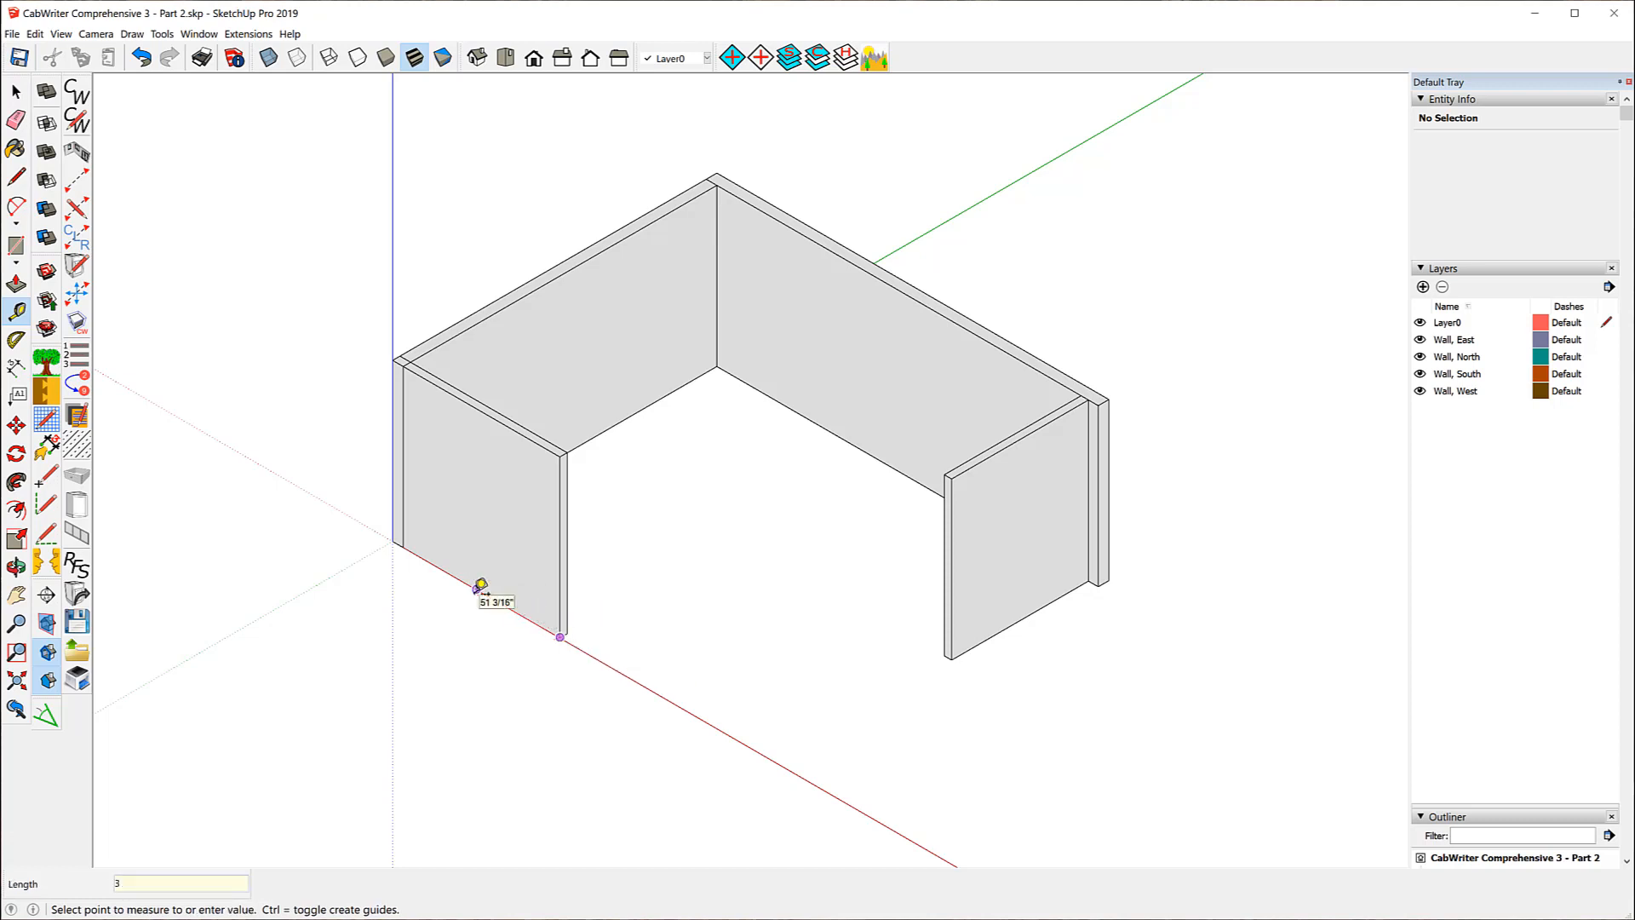
pyautogui.write('6')
pyautogui.press('Return')
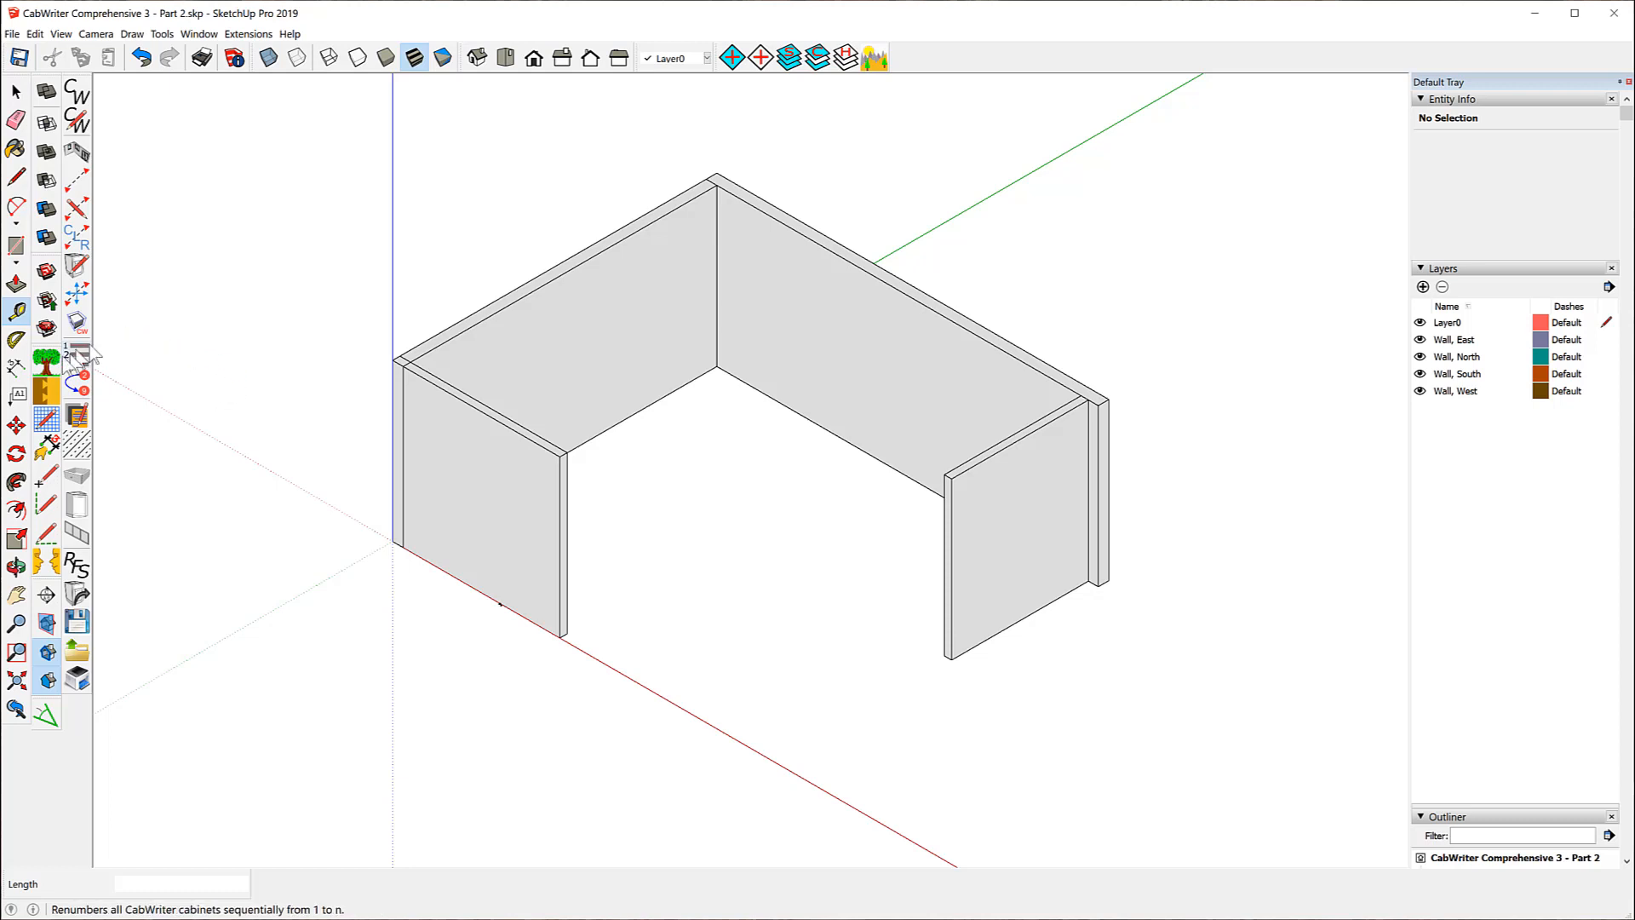
# - Create a protractor guide line at 45° to the South wall's bottom edge, centred on the guide point
pyautogui.click(16, 339)
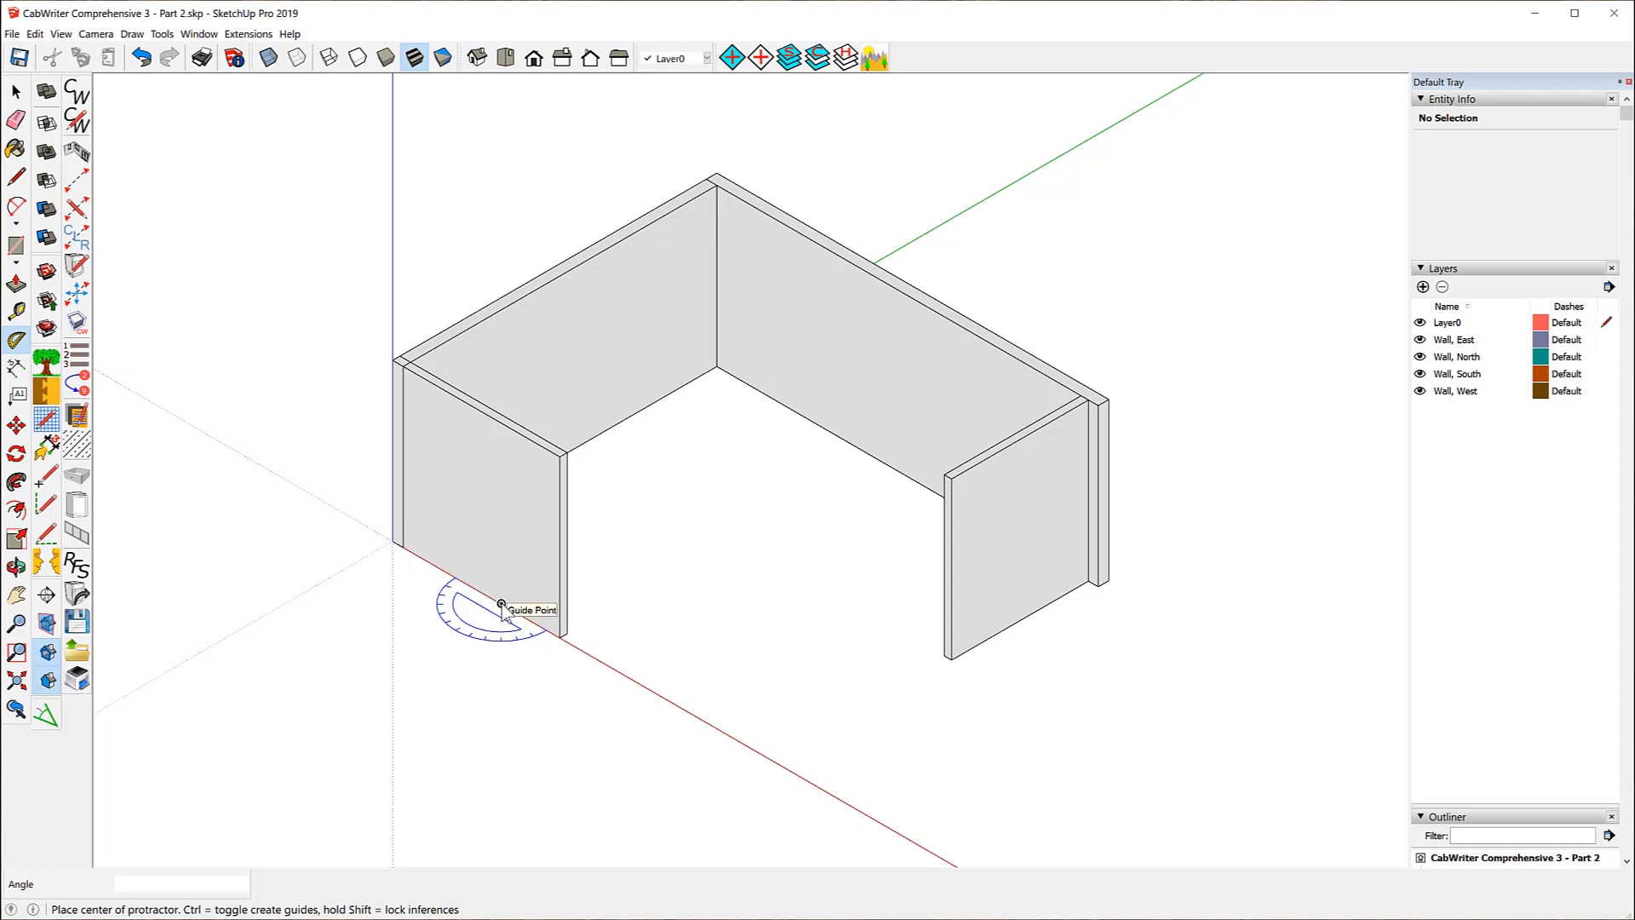
pyautogui.click(502, 603)
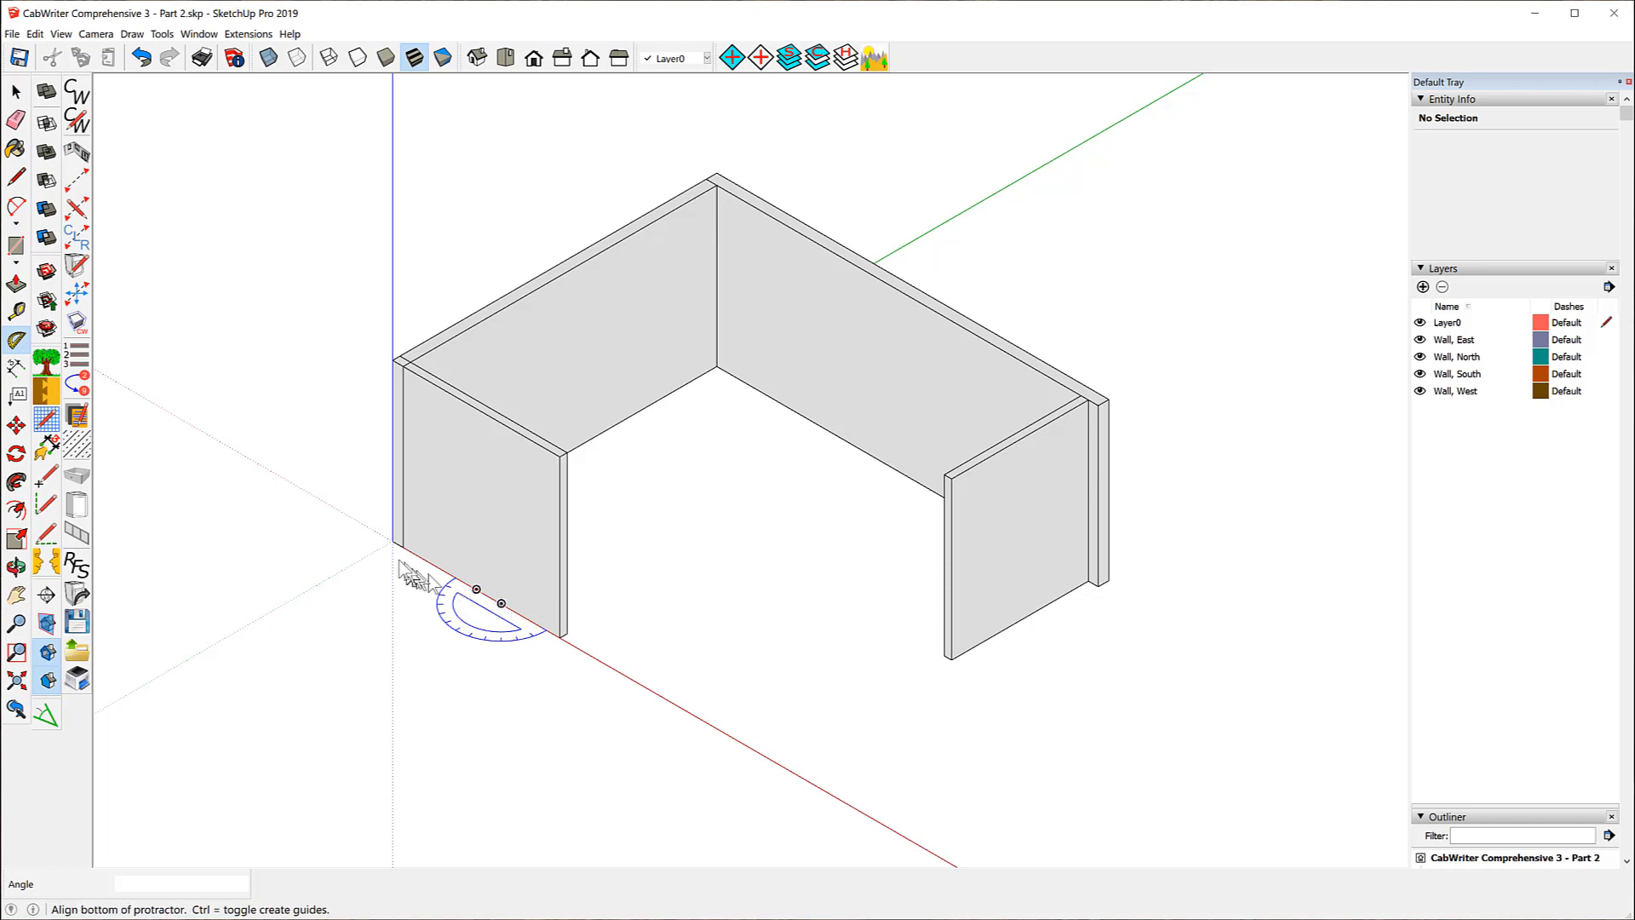
pyautogui.click(392, 540)
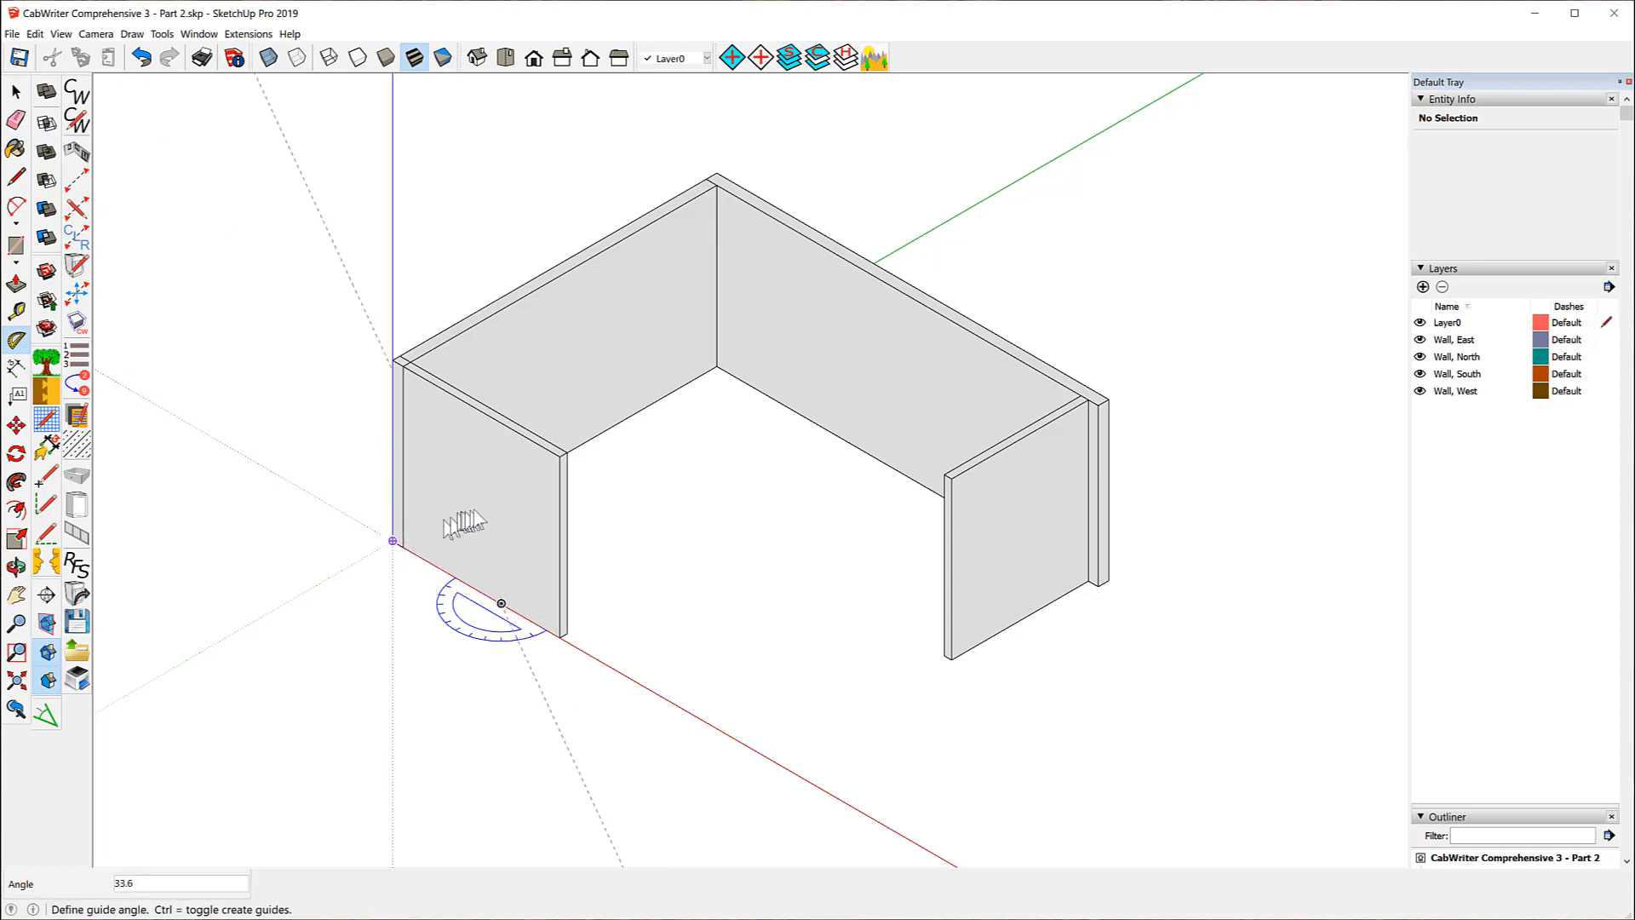
pyautogui.write('45')
pyautogui.press('Return')
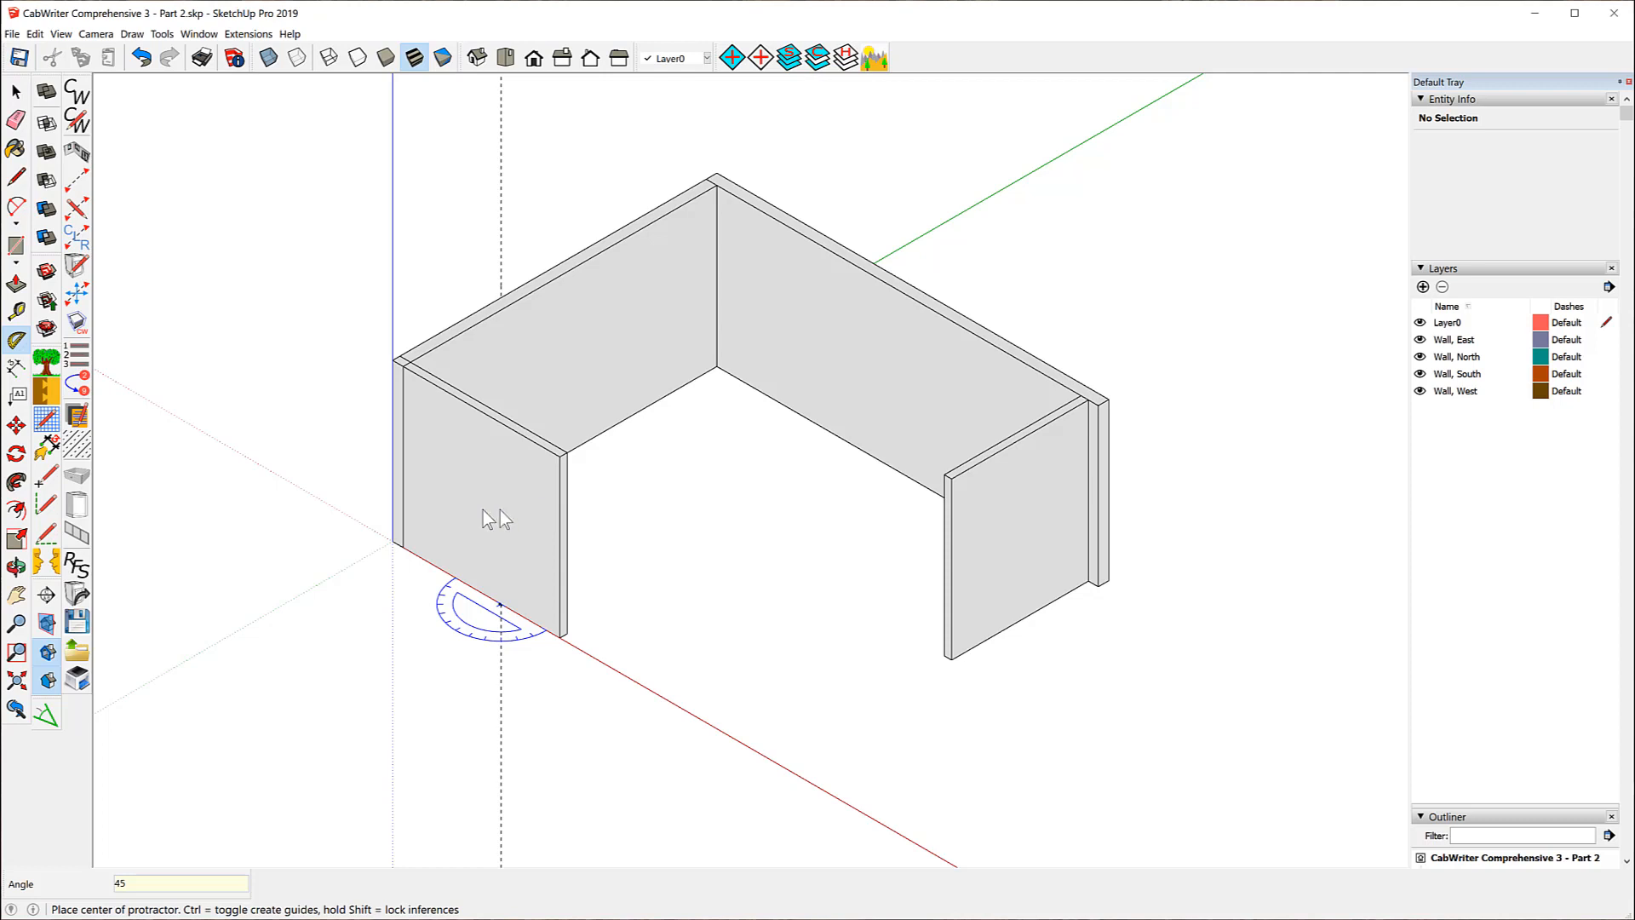
# - Draw a wall named Southwest, about 337 1/4" long, from the guide point along the 45° guide line and past the West wall
pyautogui.click(77, 153)
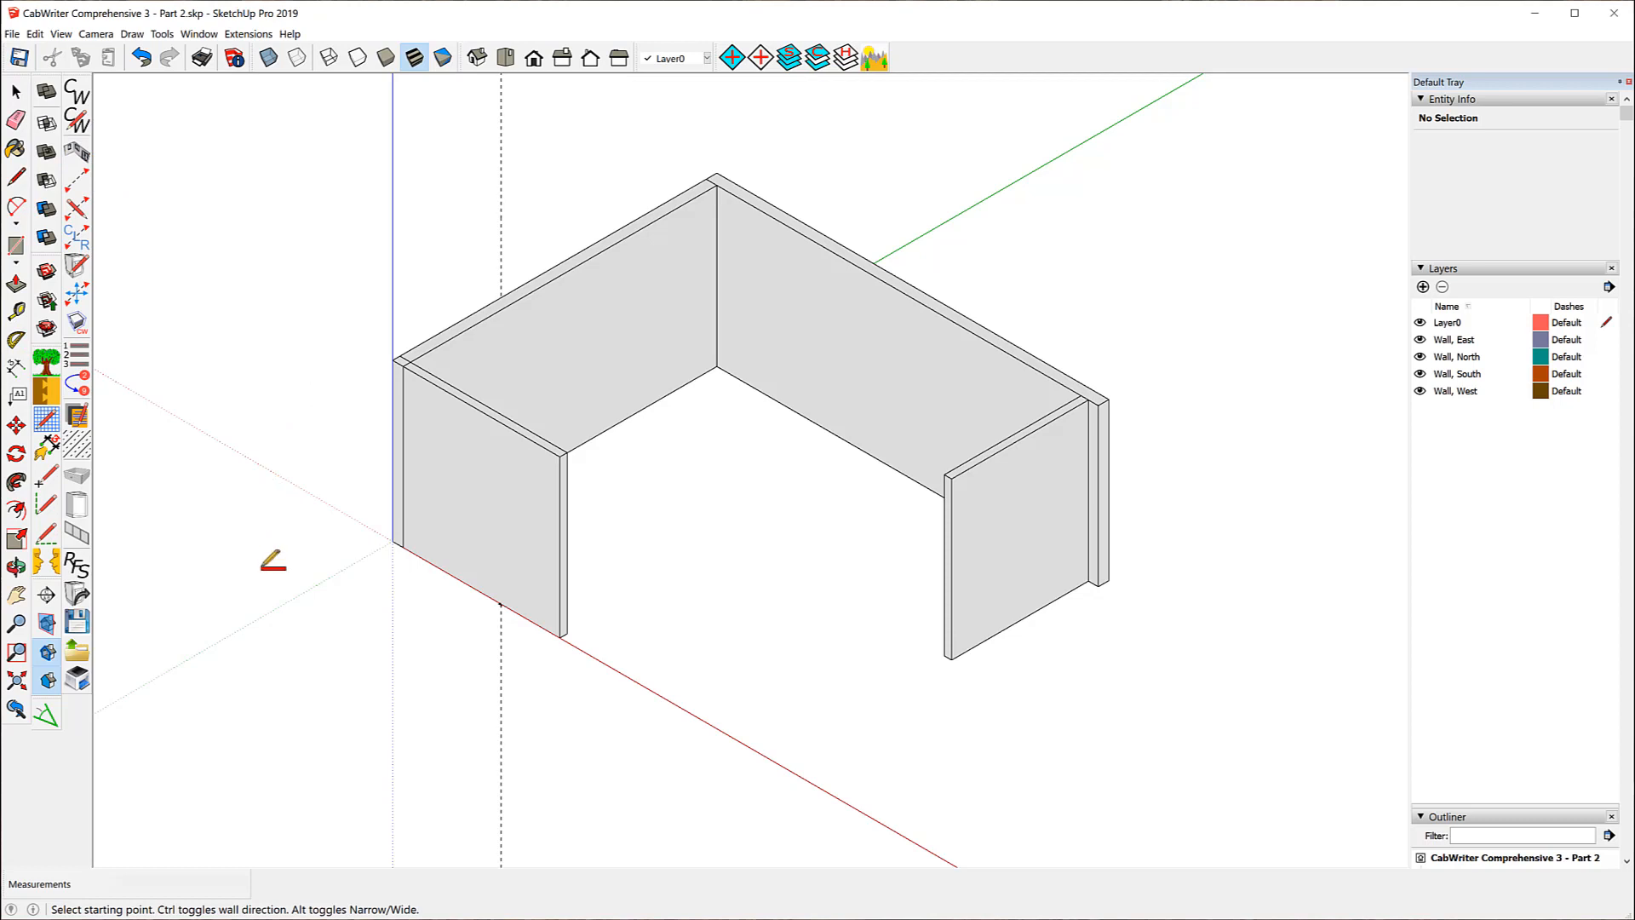
pyautogui.click(499, 598)
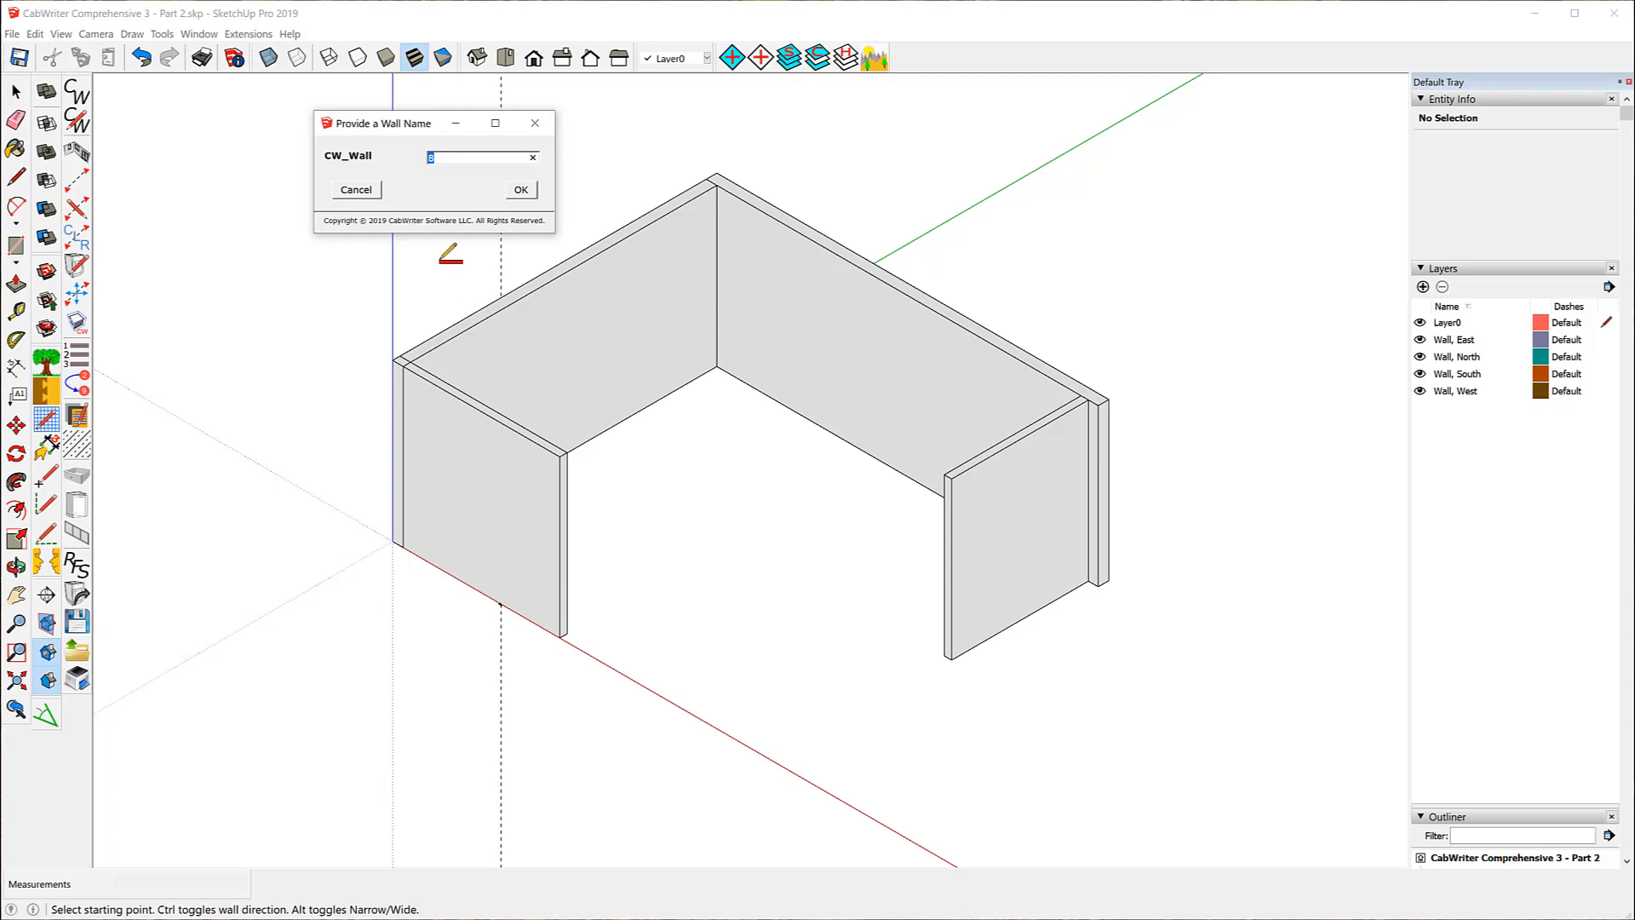
pyautogui.write('Southwest')
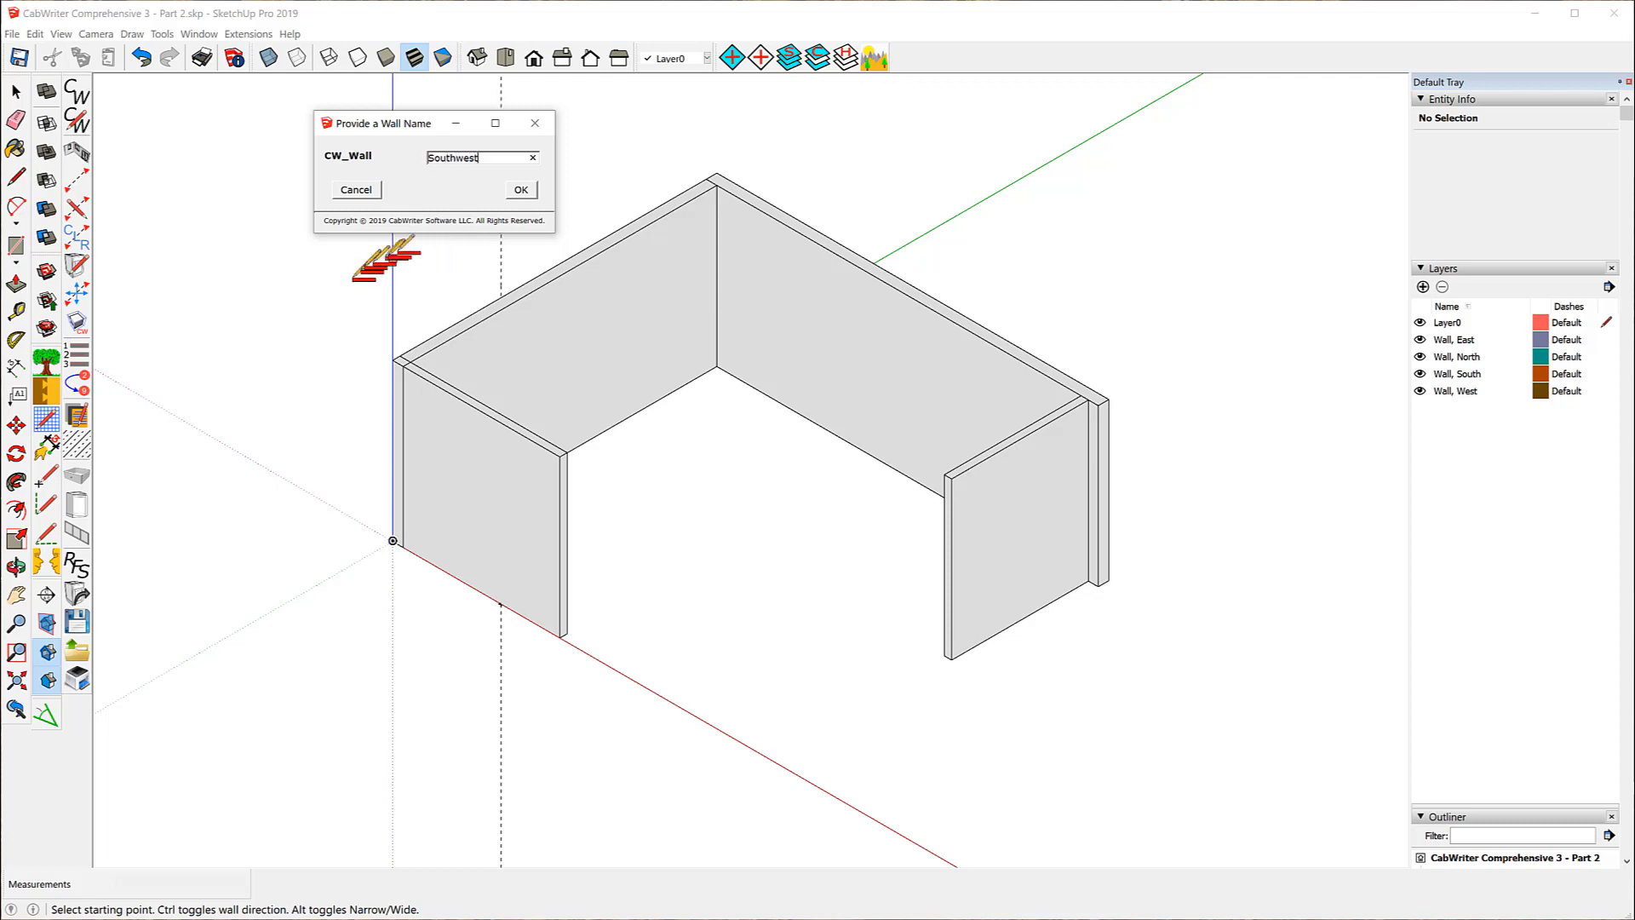
pyautogui.click(521, 190)
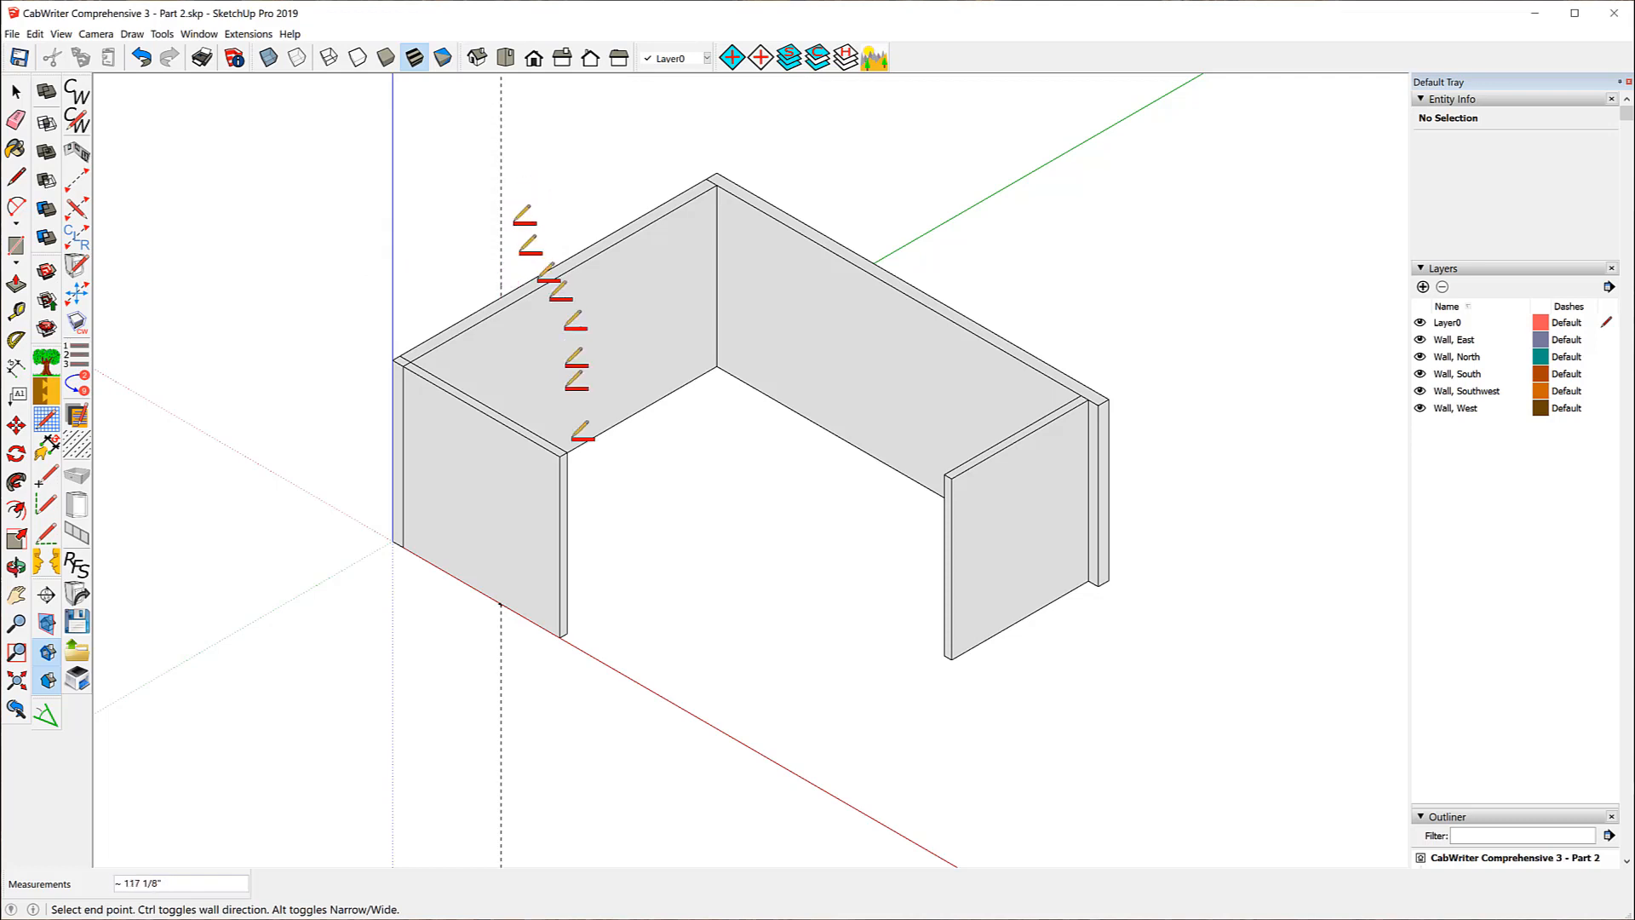
pyautogui.scroll(-1, 613, 468)
pyautogui.scroll(-2, 494, 545)
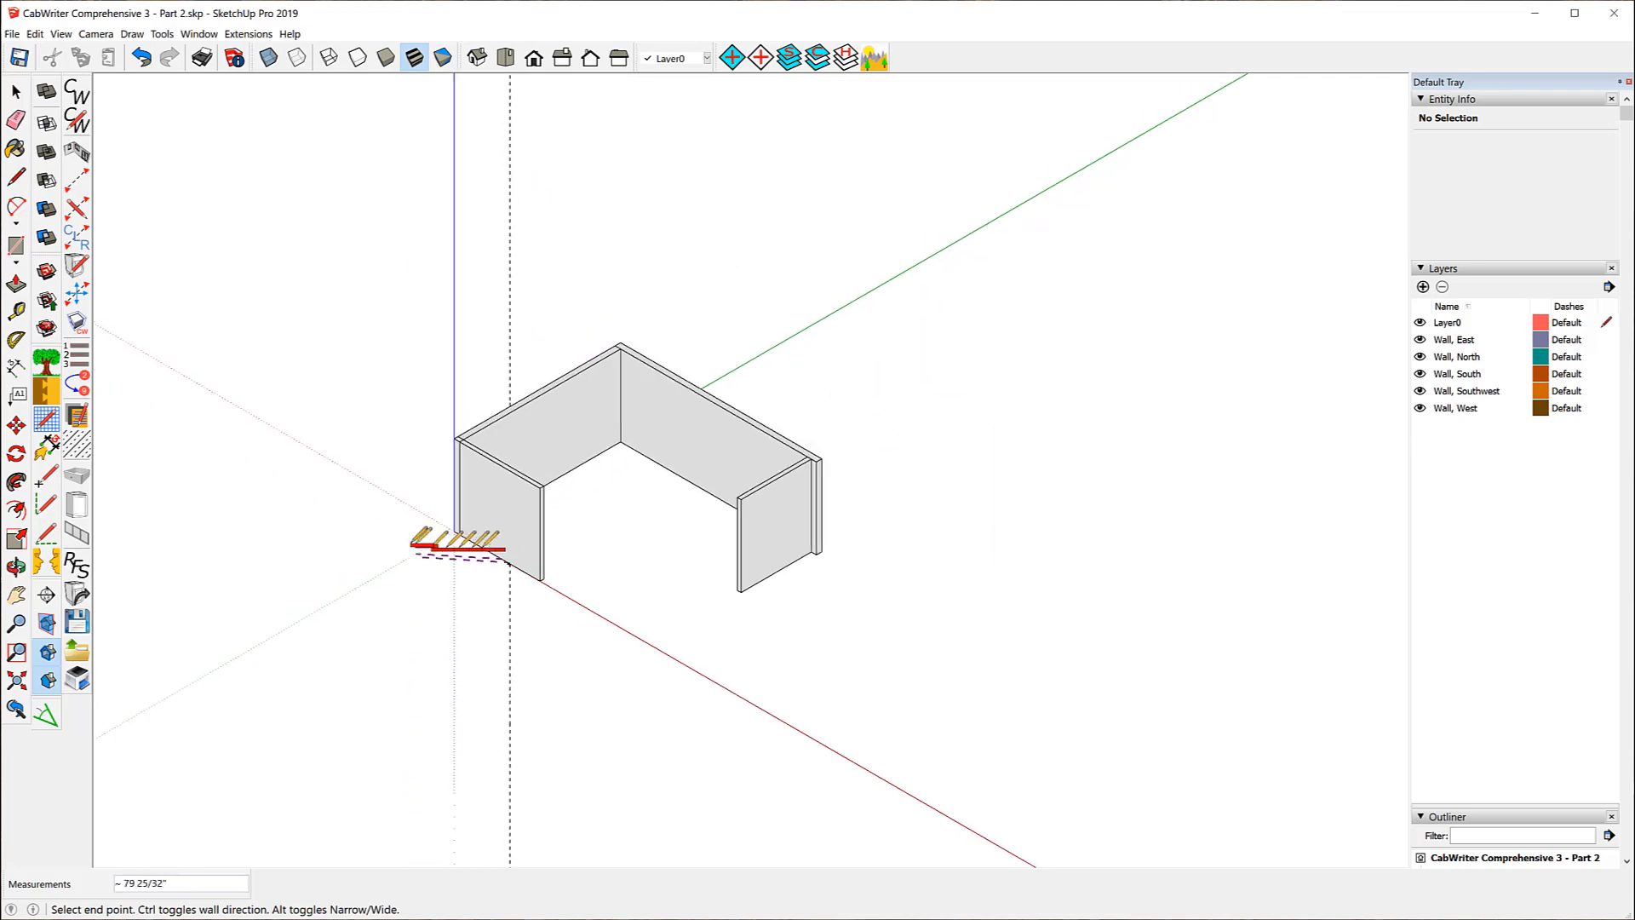
pyautogui.moveTo(712, 500); pyautogui.dragTo(264, 442, button='middle')
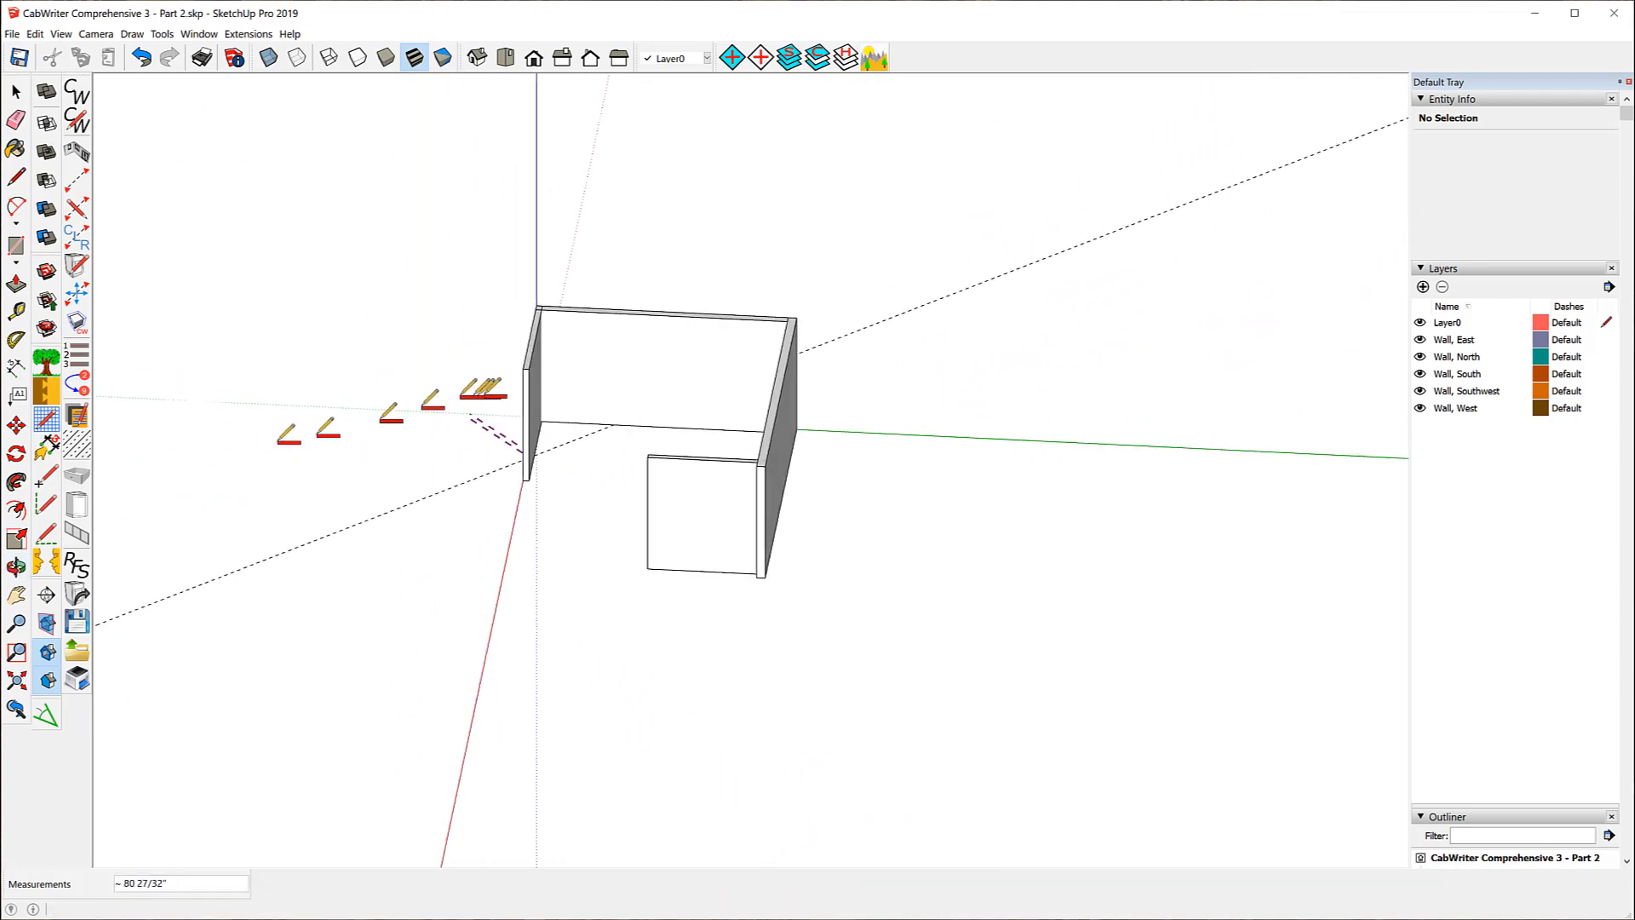
pyautogui.scroll(5, 609, 408)
pyautogui.scroll(2, 628, 443)
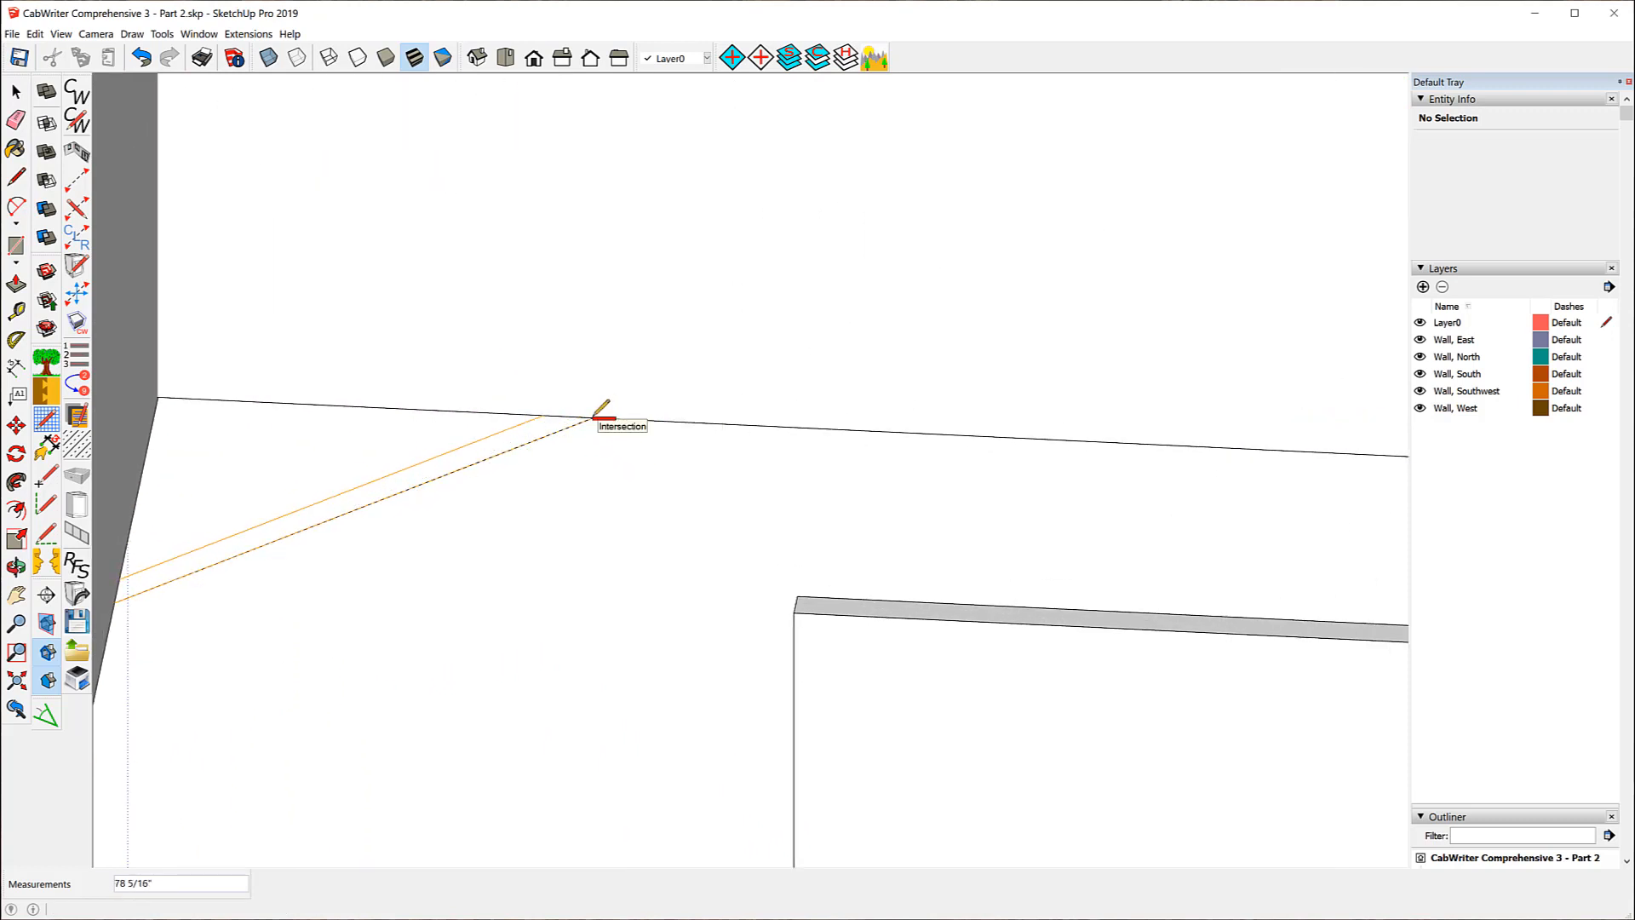
pyautogui.scroll(-2, 601, 402)
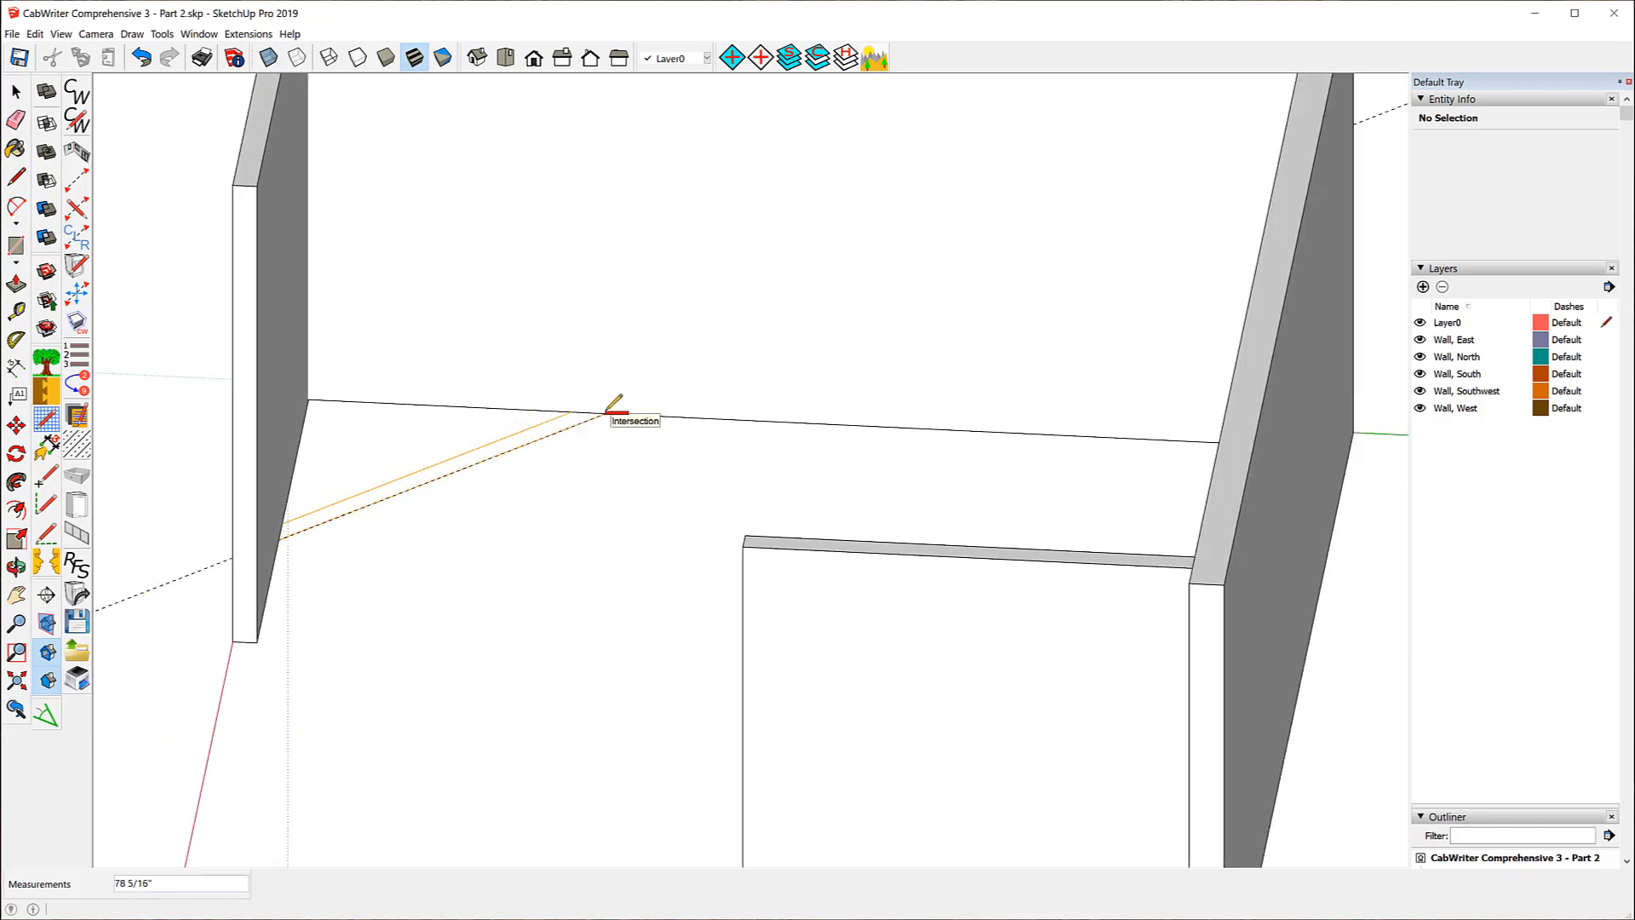
pyautogui.scroll(-4, 299, 531)
pyautogui.scroll(-2, 298, 531)
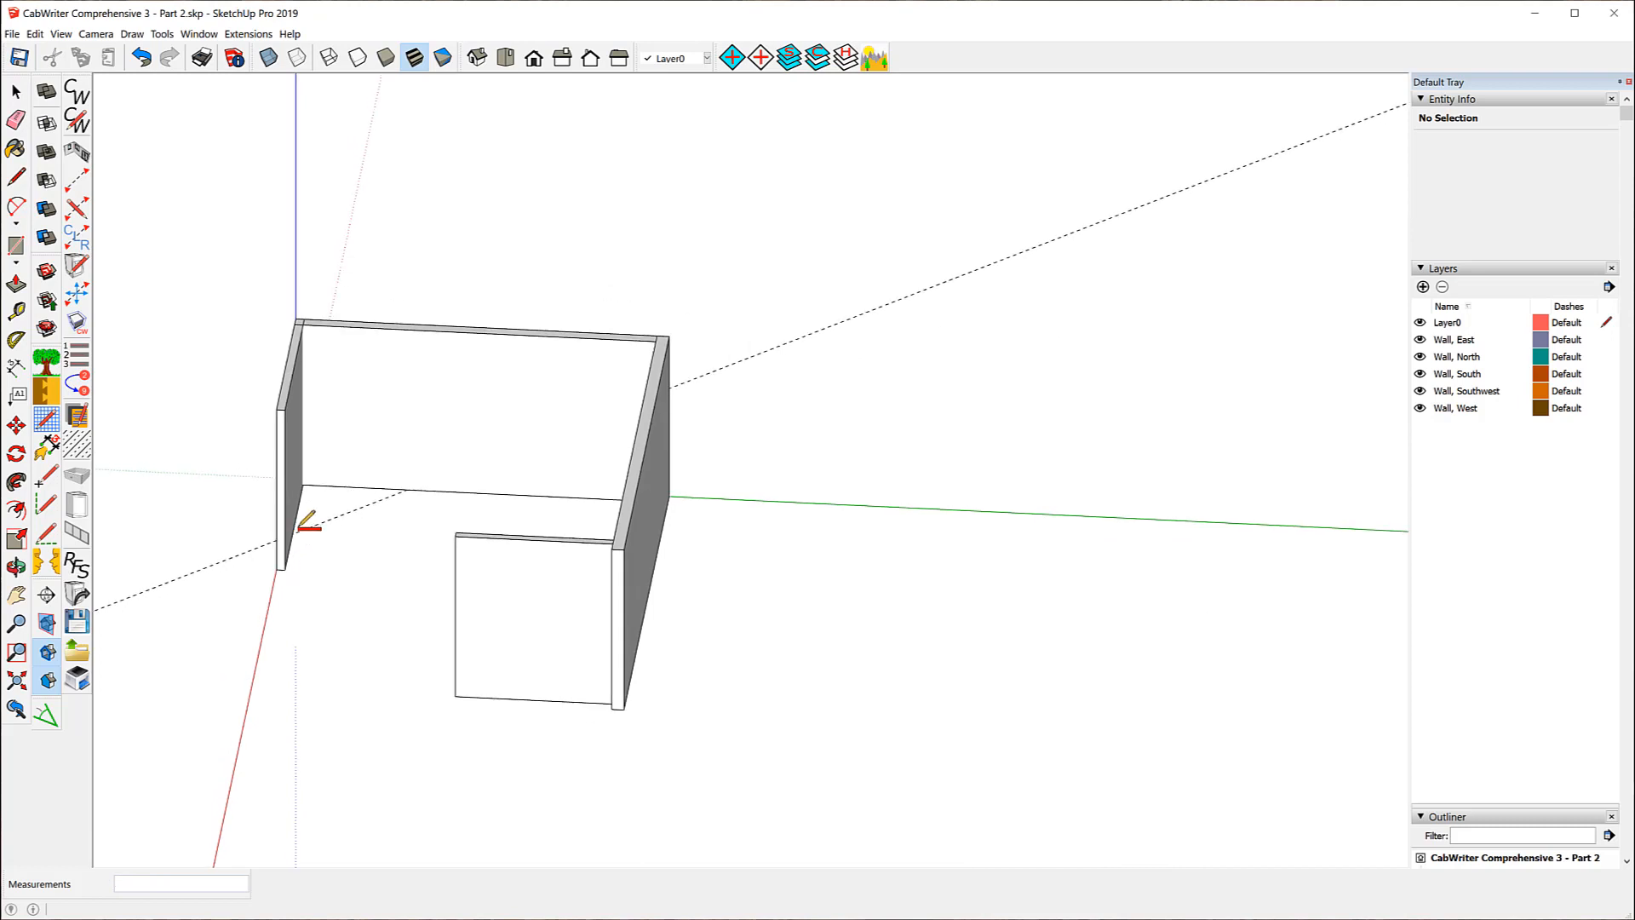
pyautogui.click(296, 531)
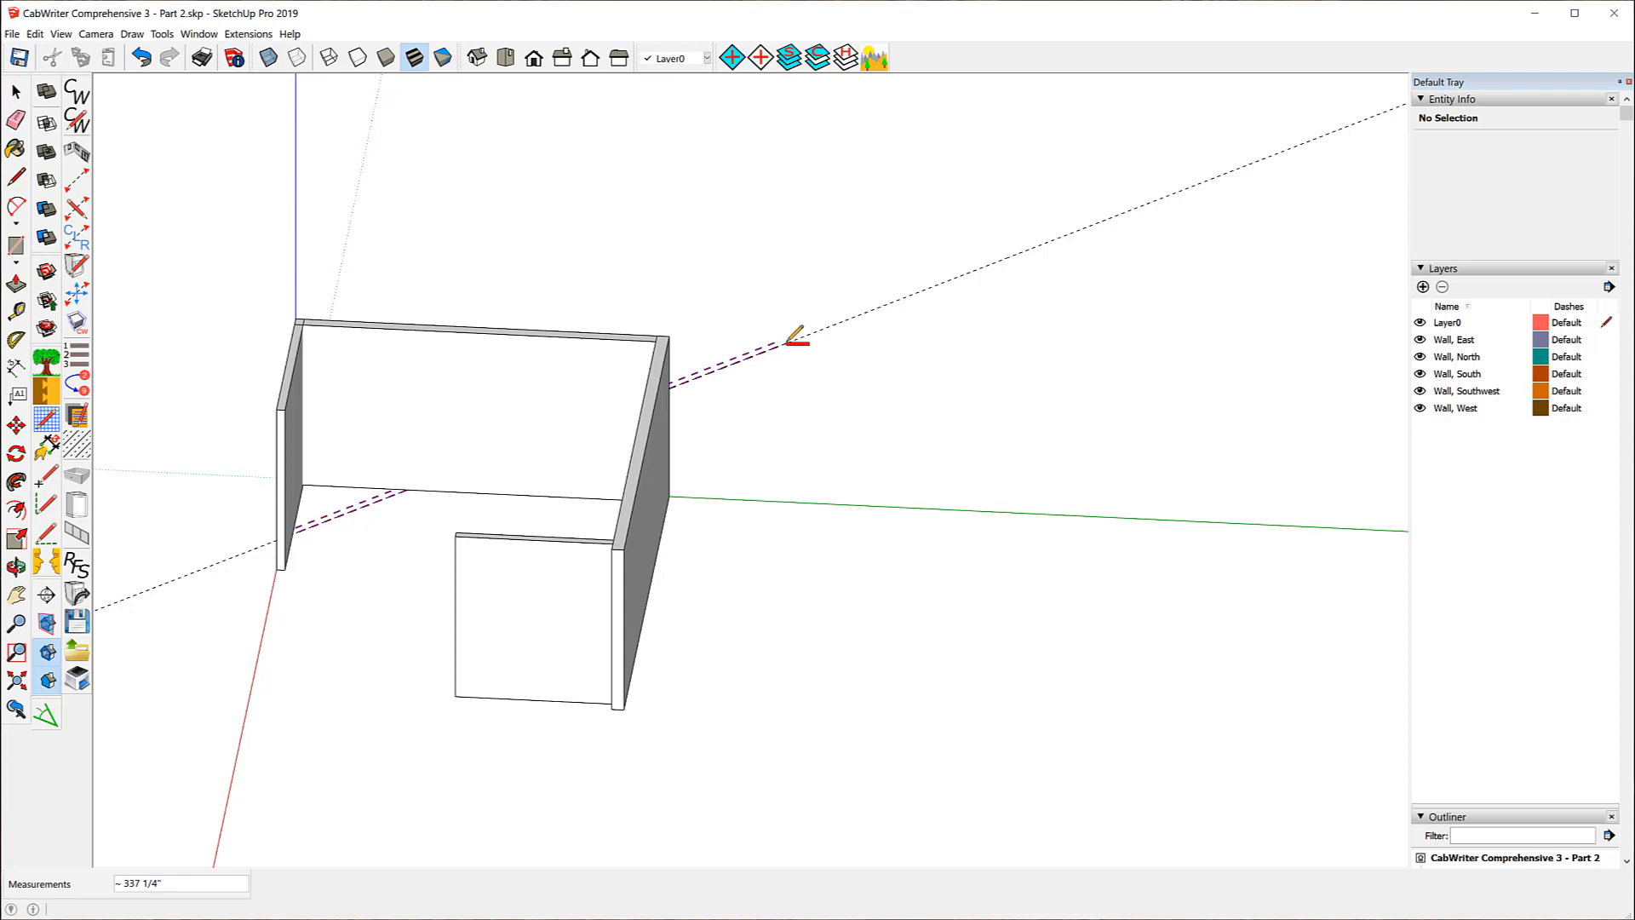
pyautogui.click(787, 345)
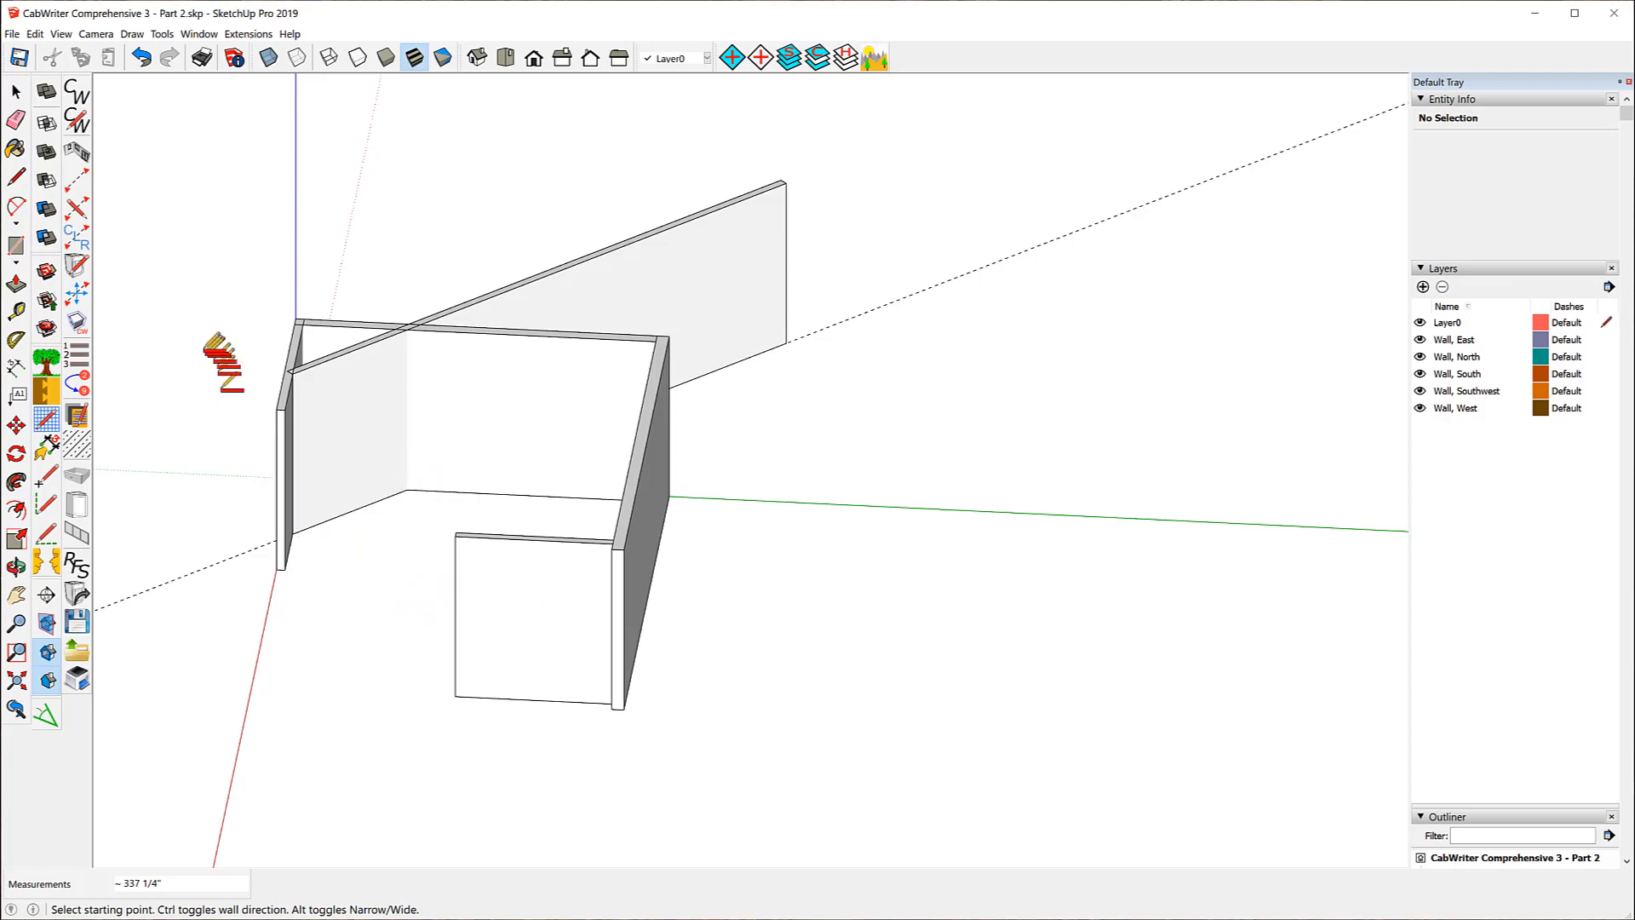
# - Open the South wall component for editing
pyautogui.moveTo(218, 372); pyautogui.dragTo(788, 381, button='middle')
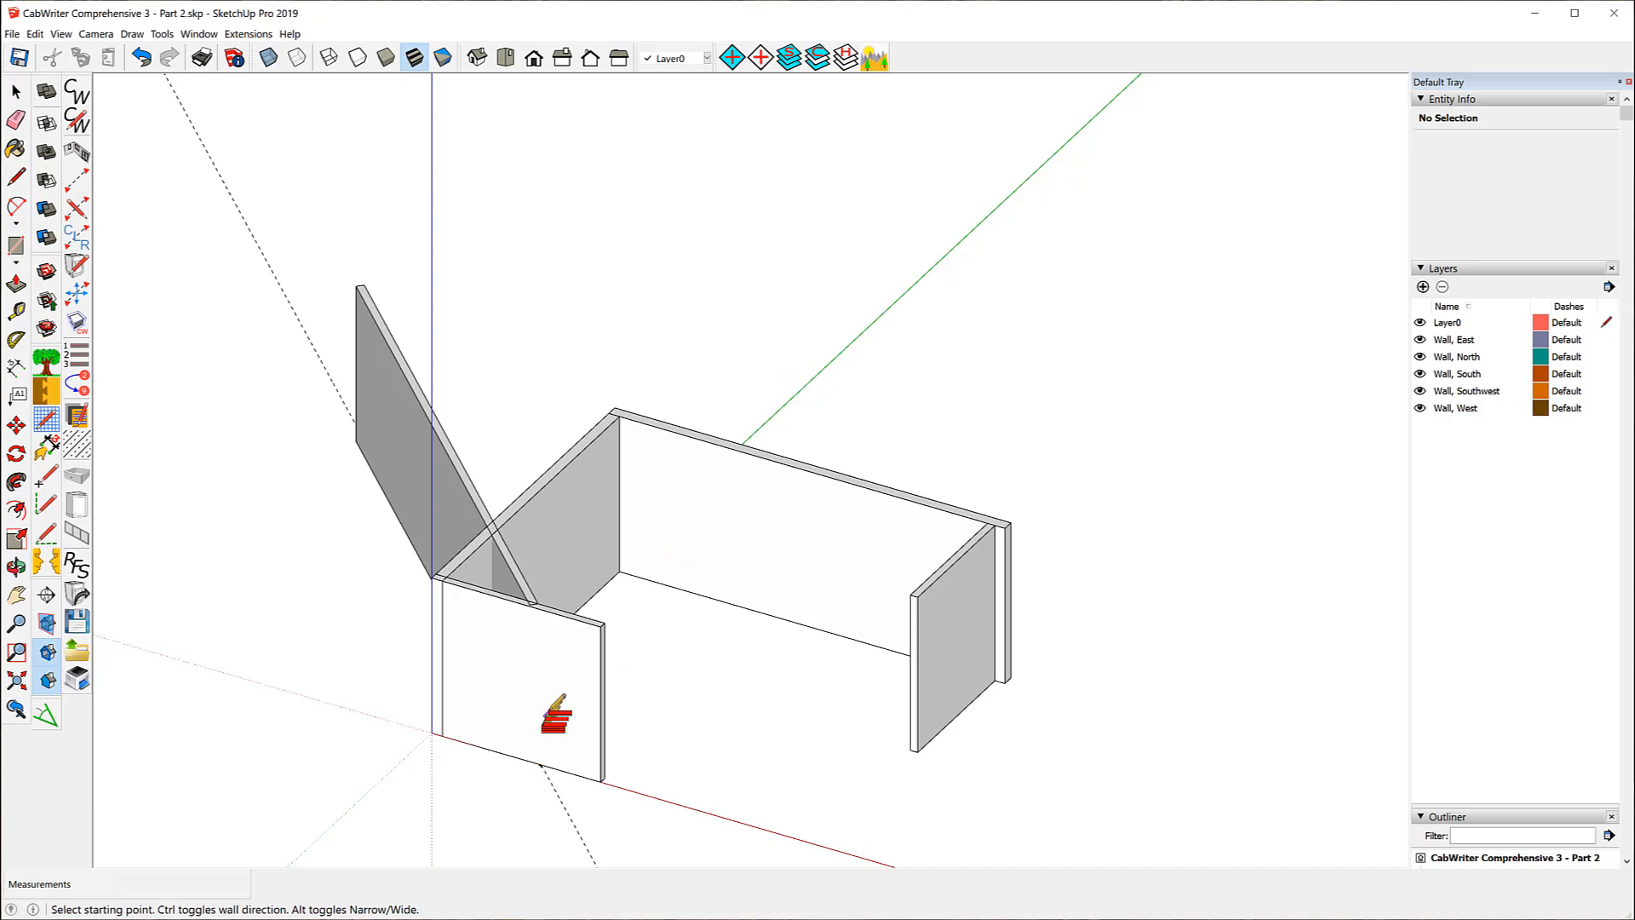
pyautogui.scroll(4, 552, 714)
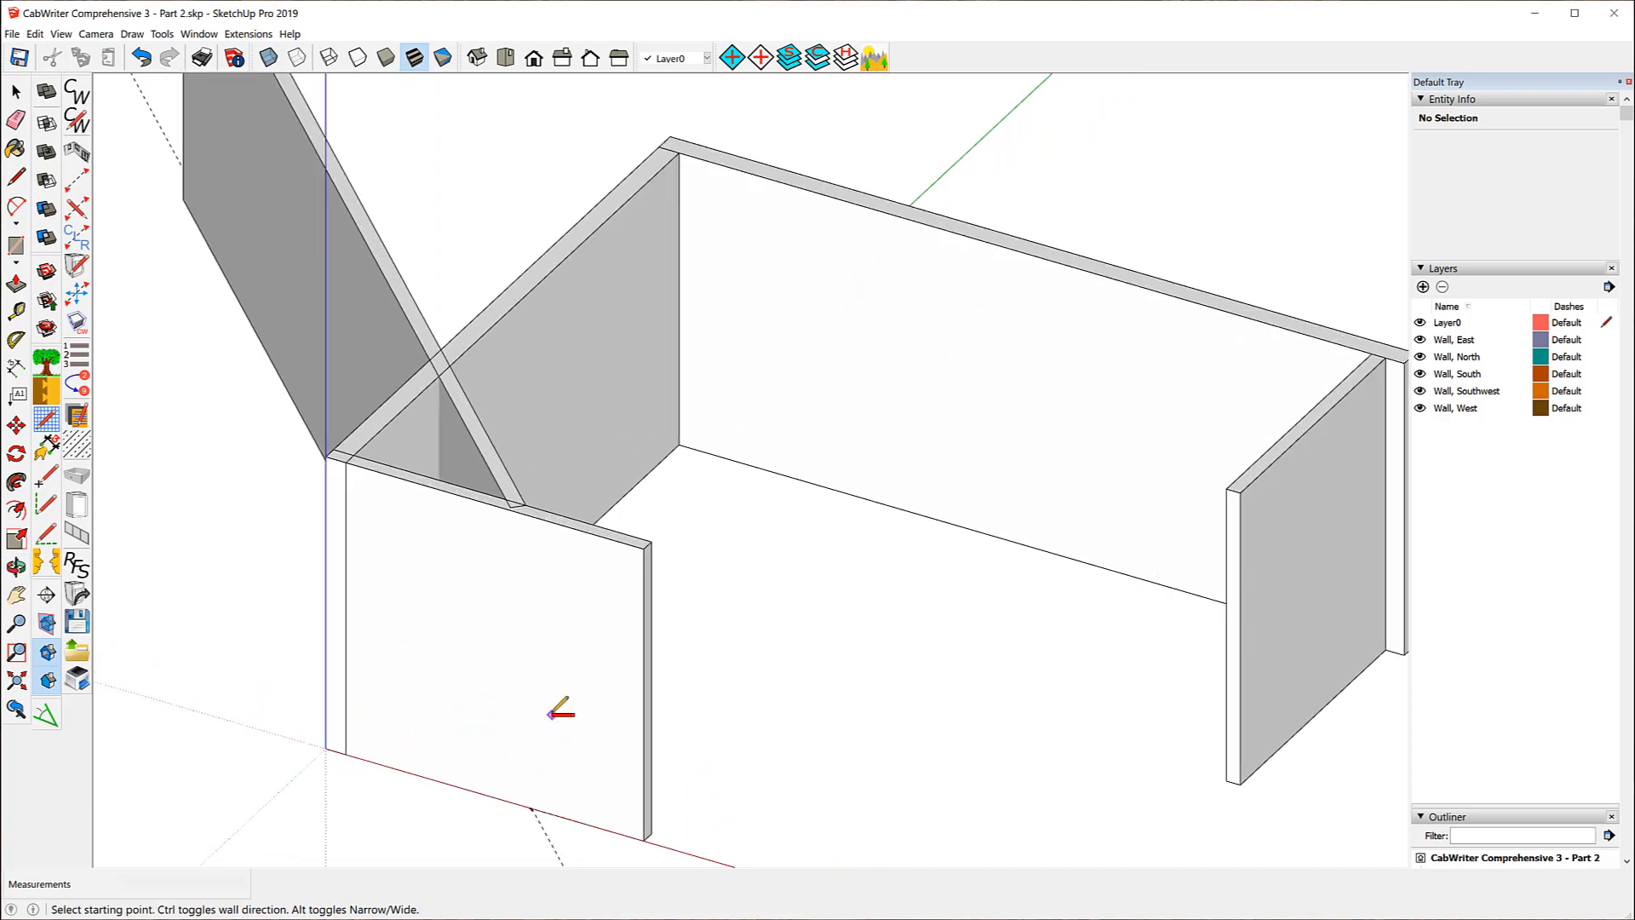
pyautogui.scroll(3, 556, 709)
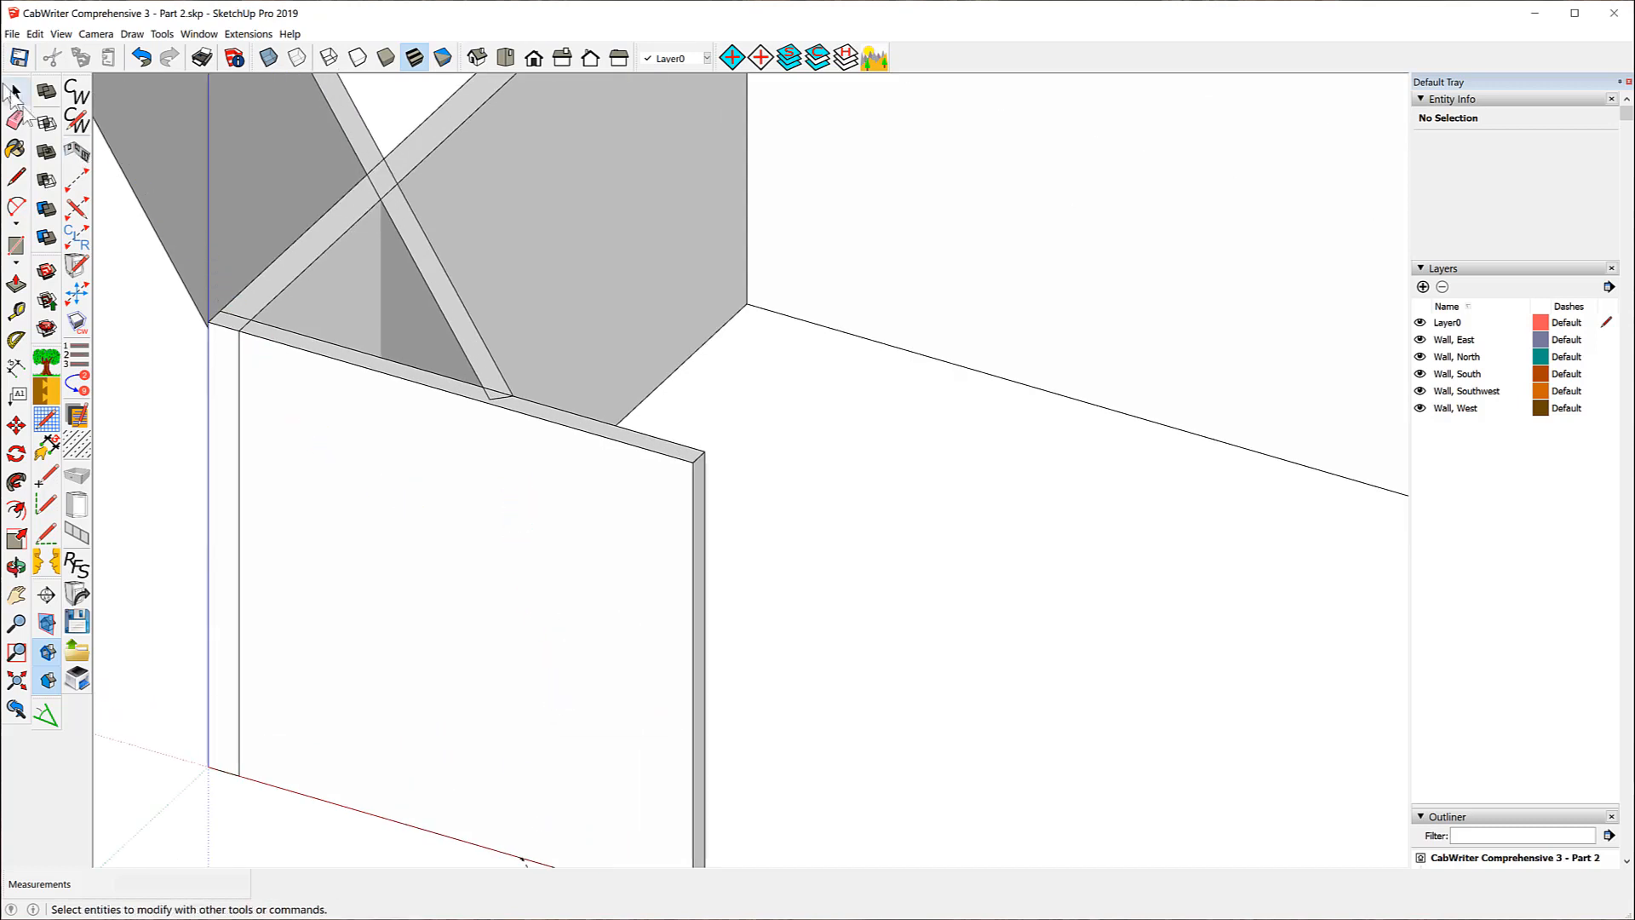
pyautogui.click(475, 587)
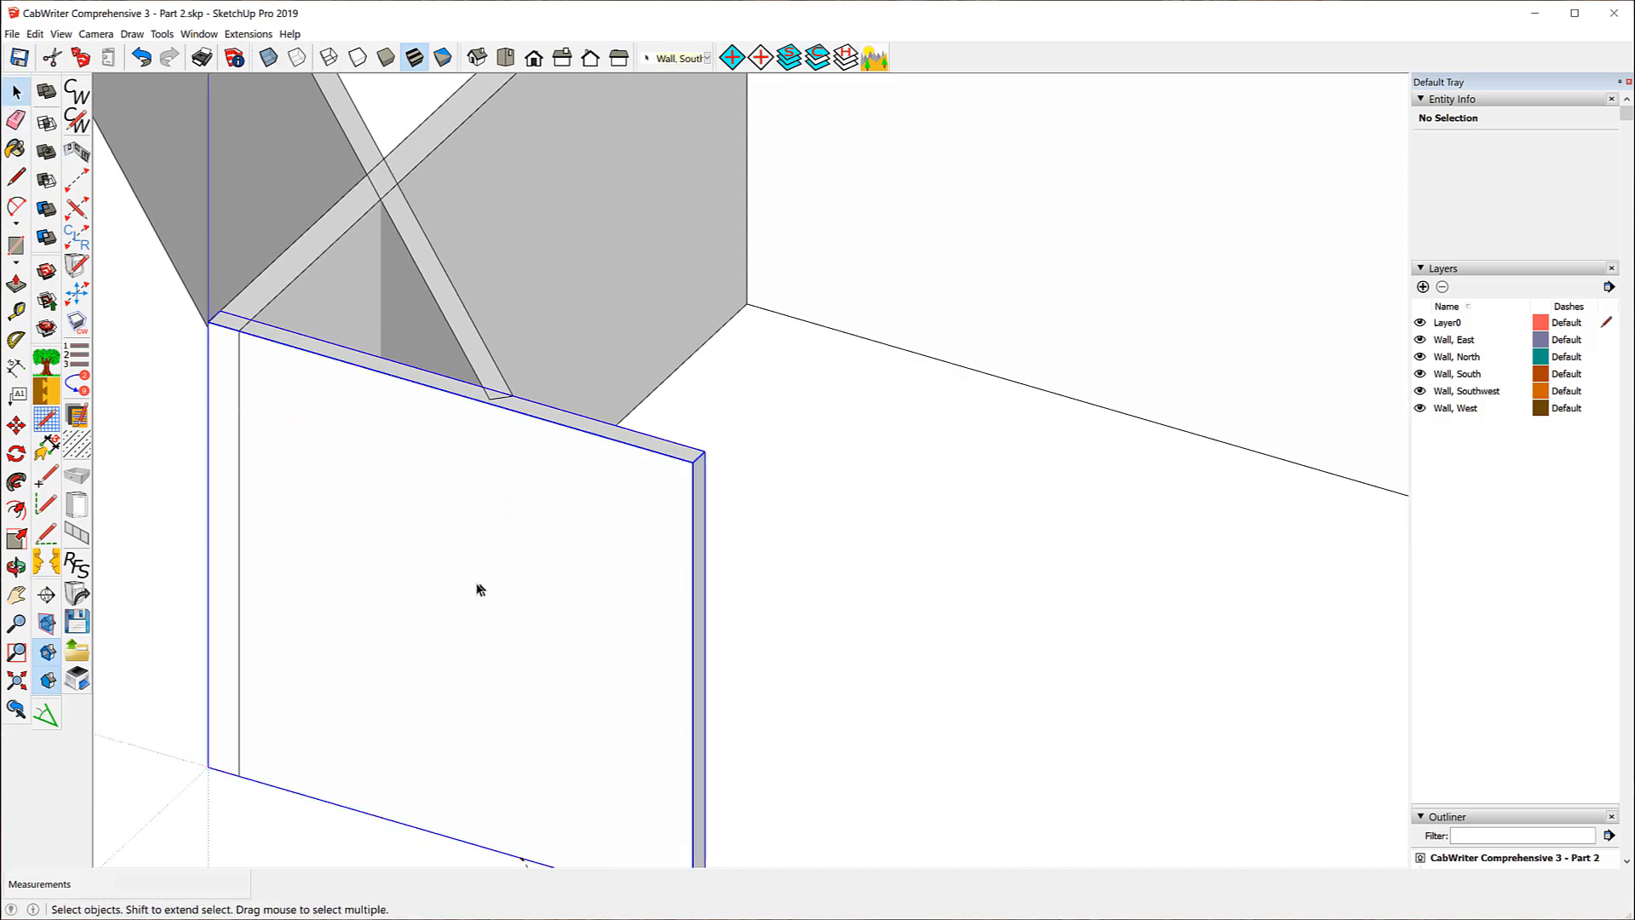
pyautogui.rightClick(474, 588)
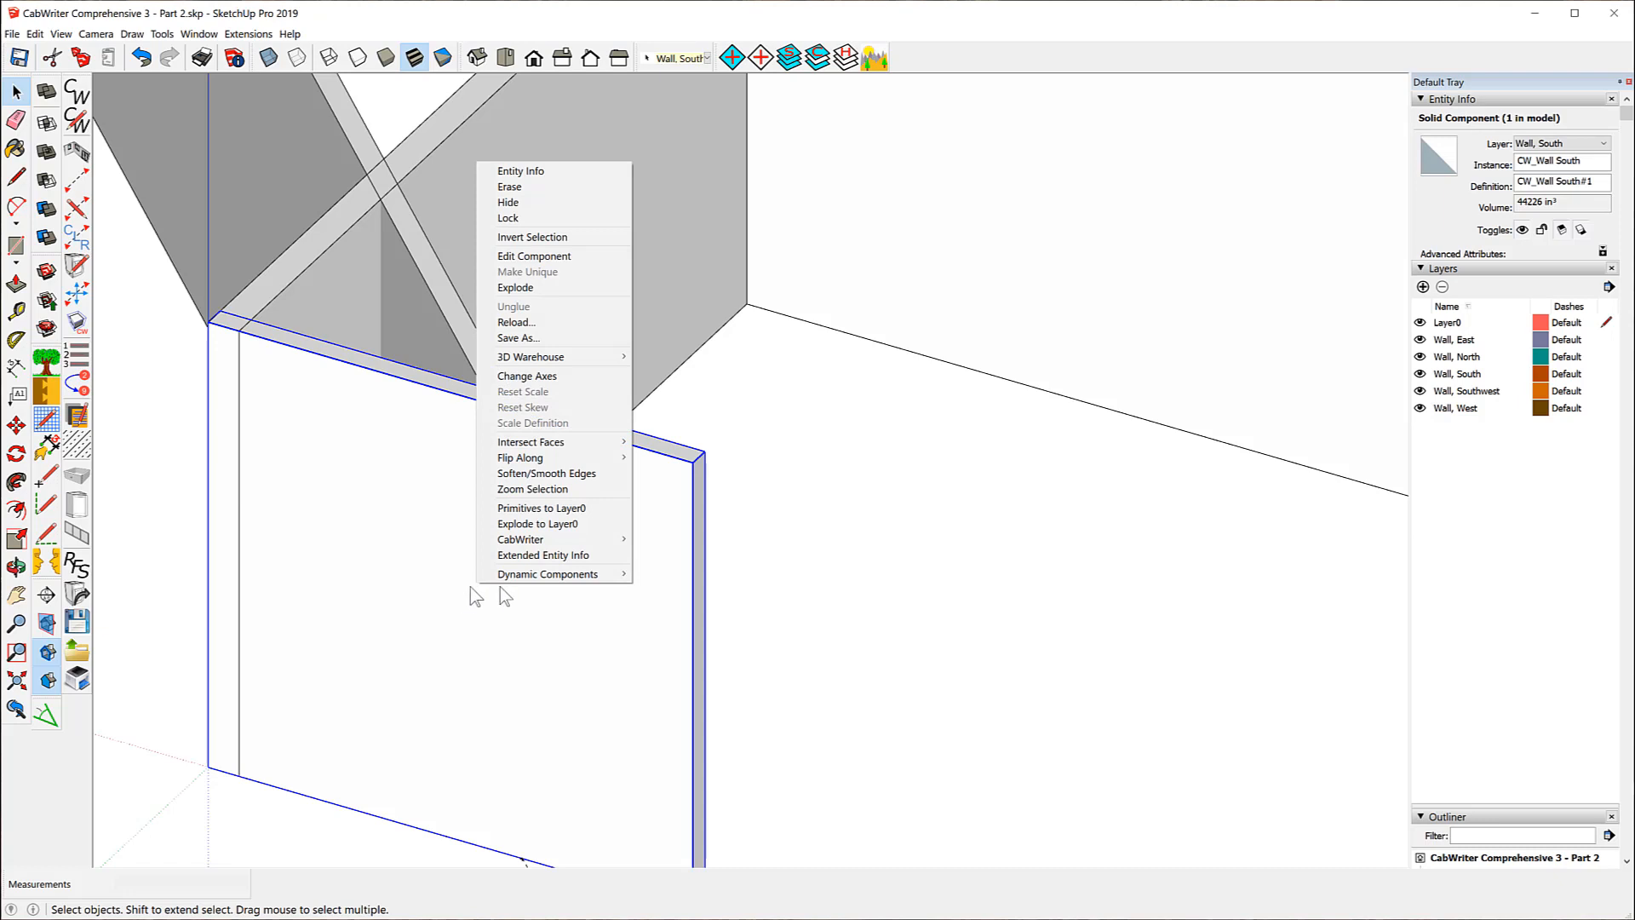
pyautogui.click(565, 256)
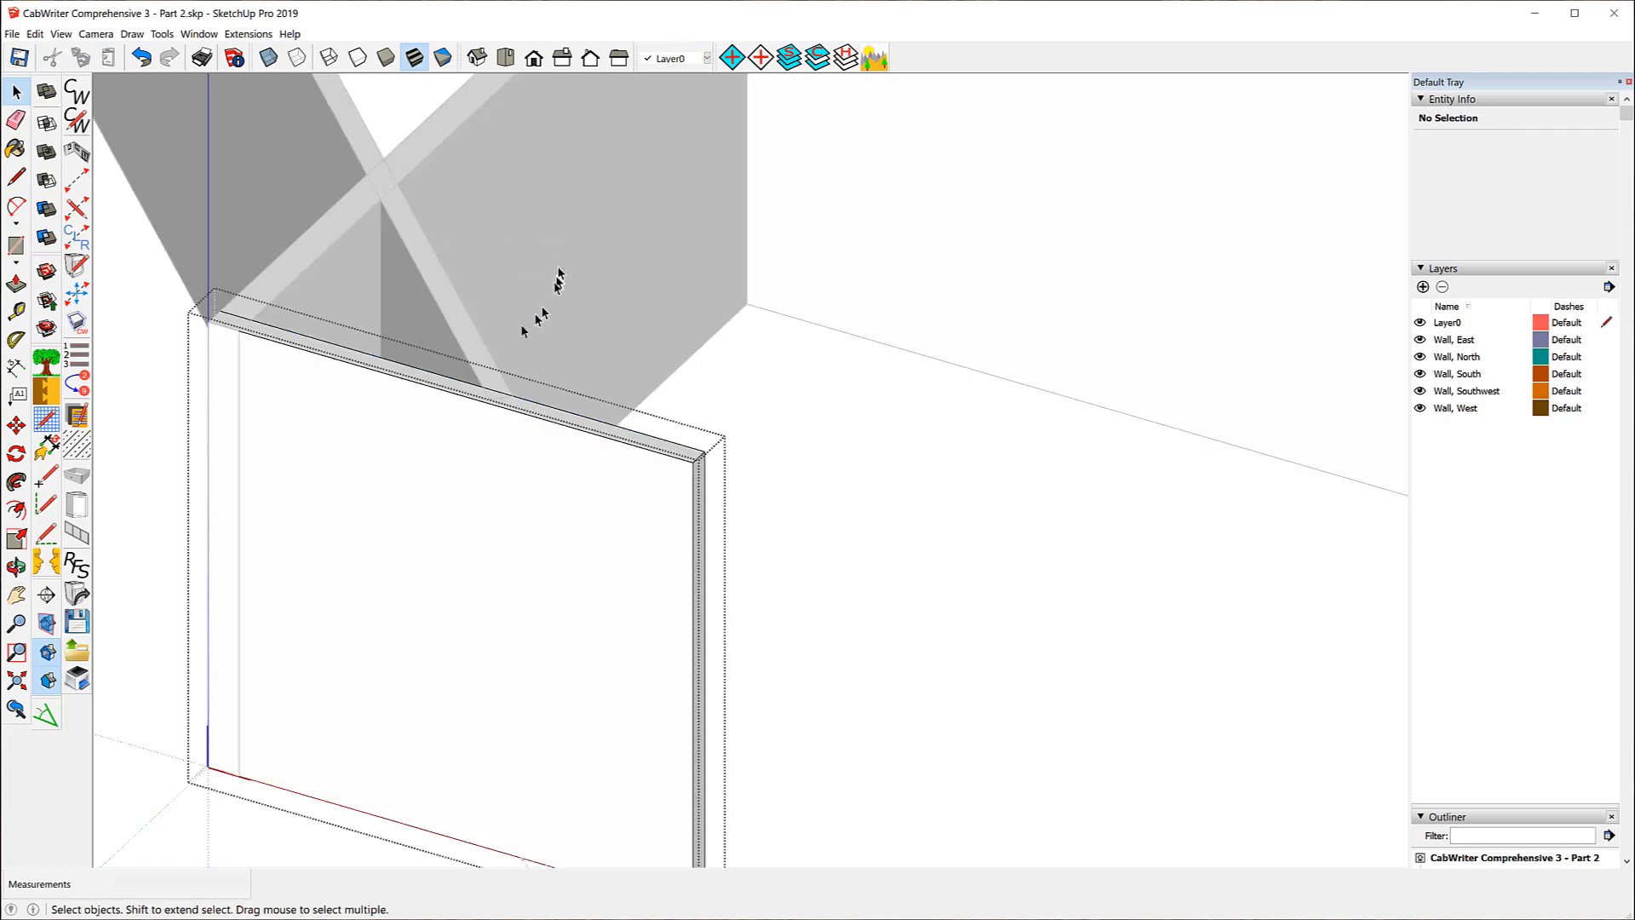
# - Place a guide line along the Southwest wall's room-side top edge so it crosses the top of the South wall
pyautogui.scroll(5, 503, 375)
pyautogui.scroll(4, 494, 379)
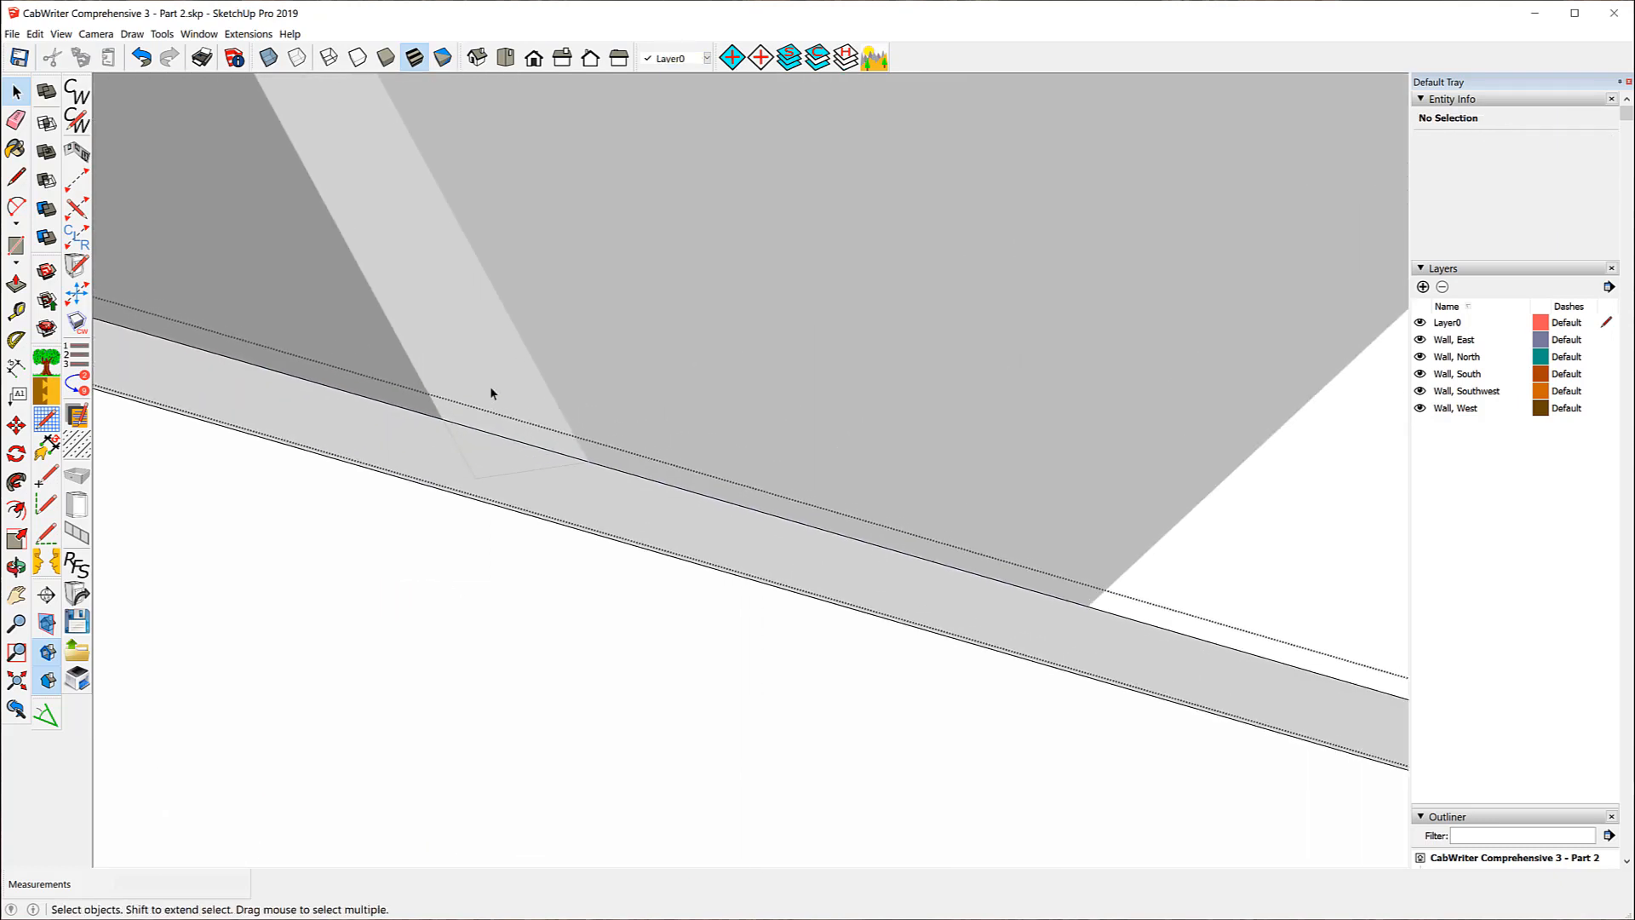
pyautogui.click(15, 312)
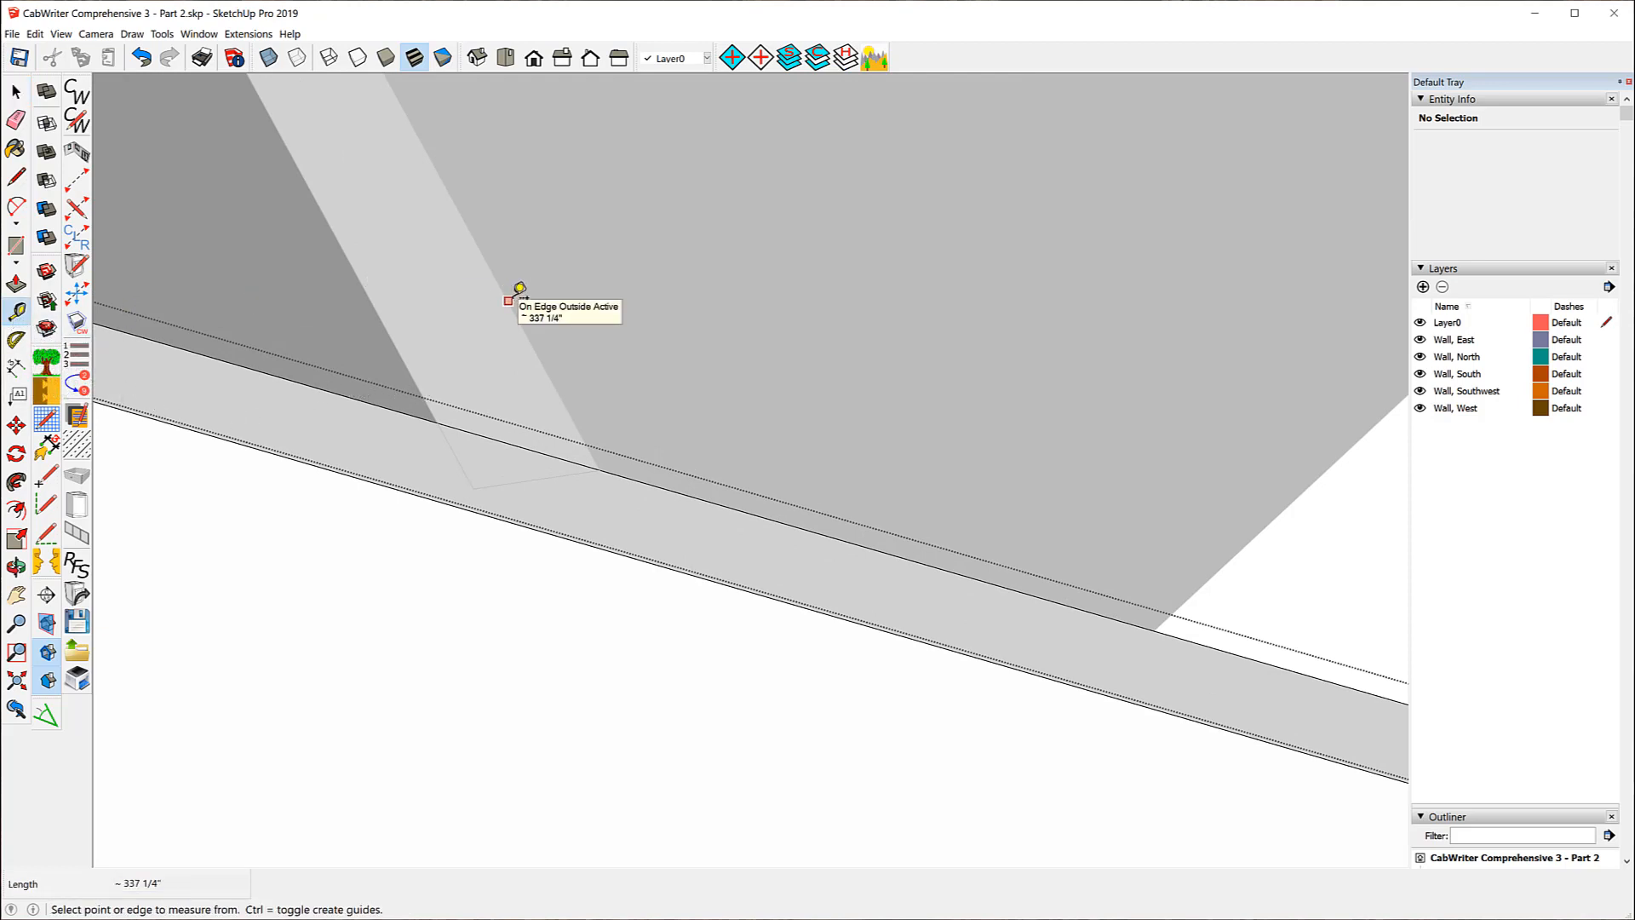
pyautogui.click(508, 301)
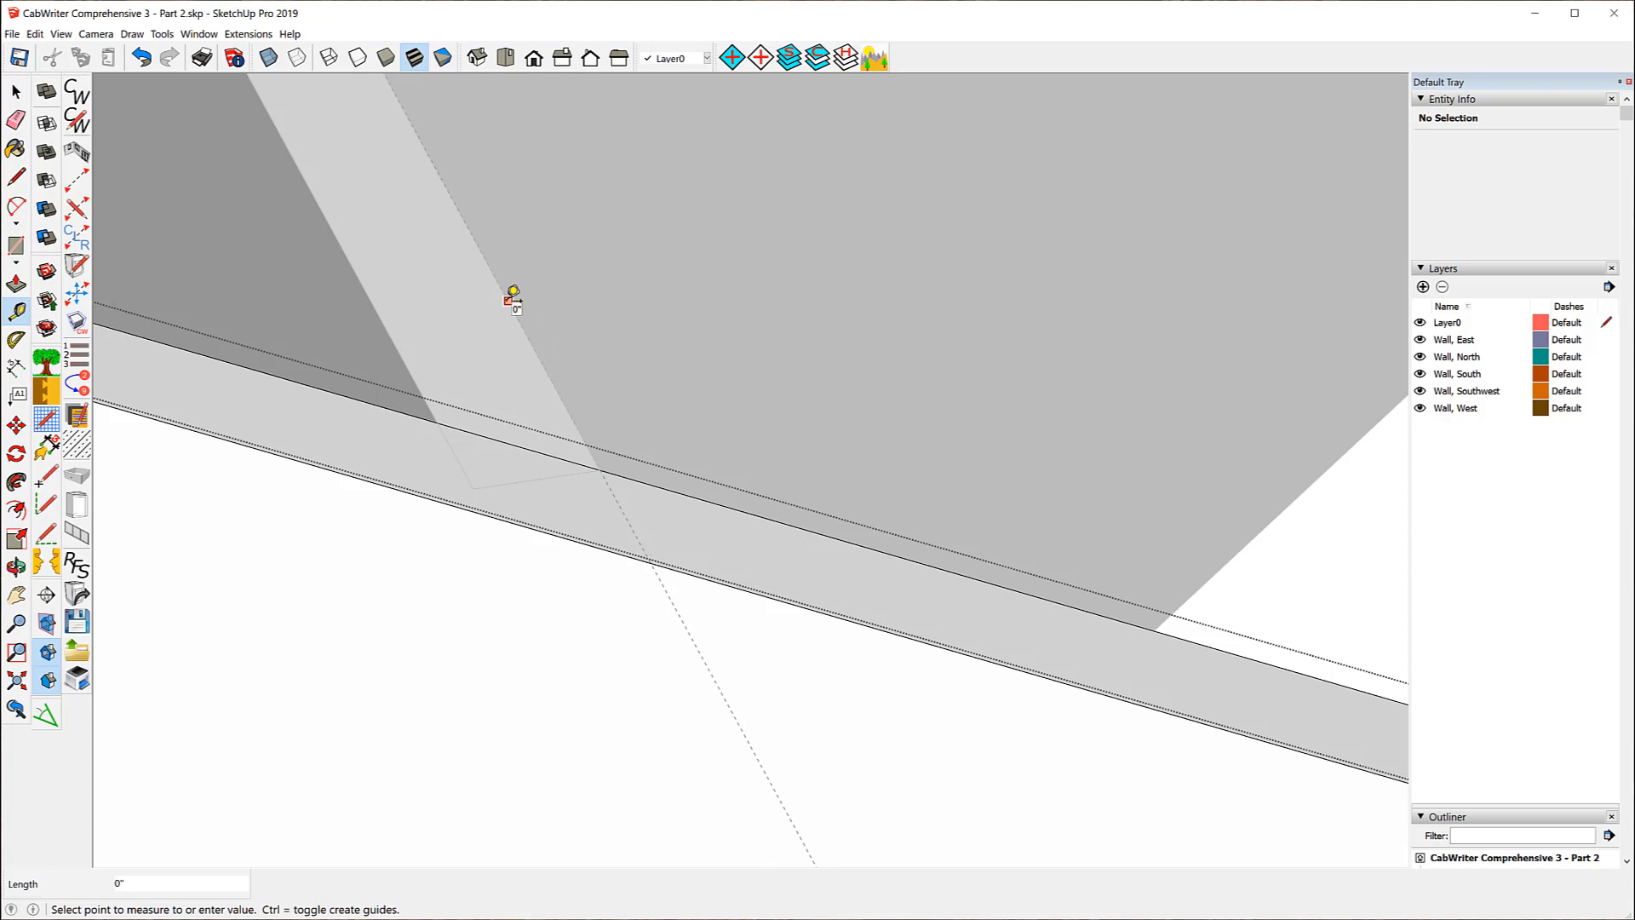
pyautogui.click(508, 301)
# - Draw an edge across the South wall's top face where the angled guide line crosses it
pyautogui.scroll(-3, 489, 412)
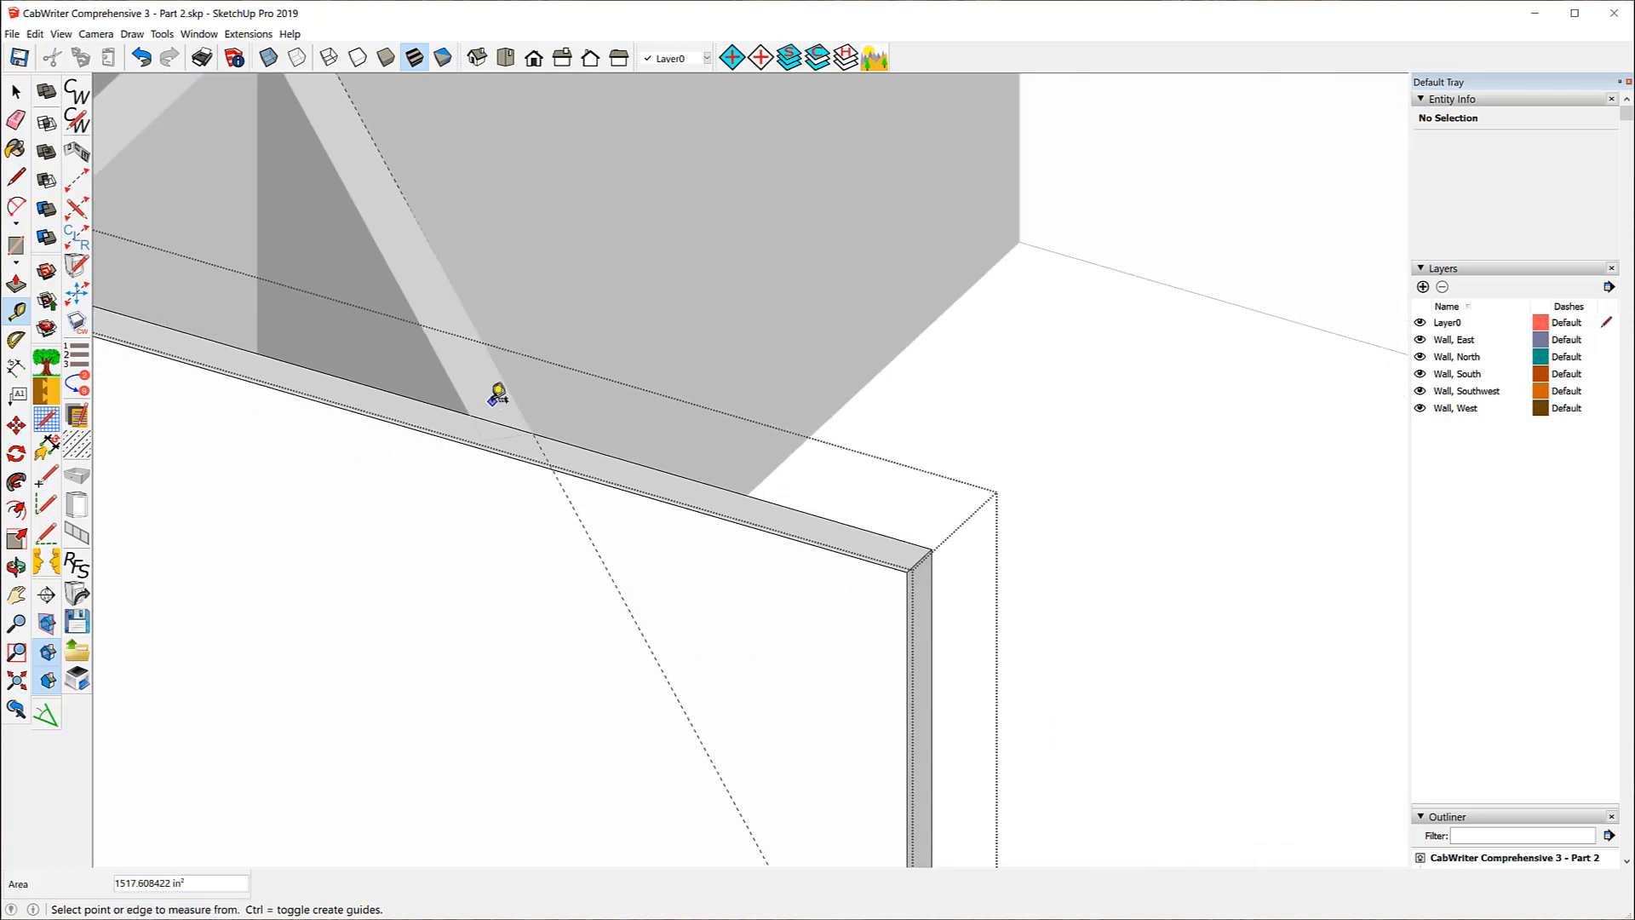
pyautogui.click(18, 178)
pyautogui.scroll(5, 564, 447)
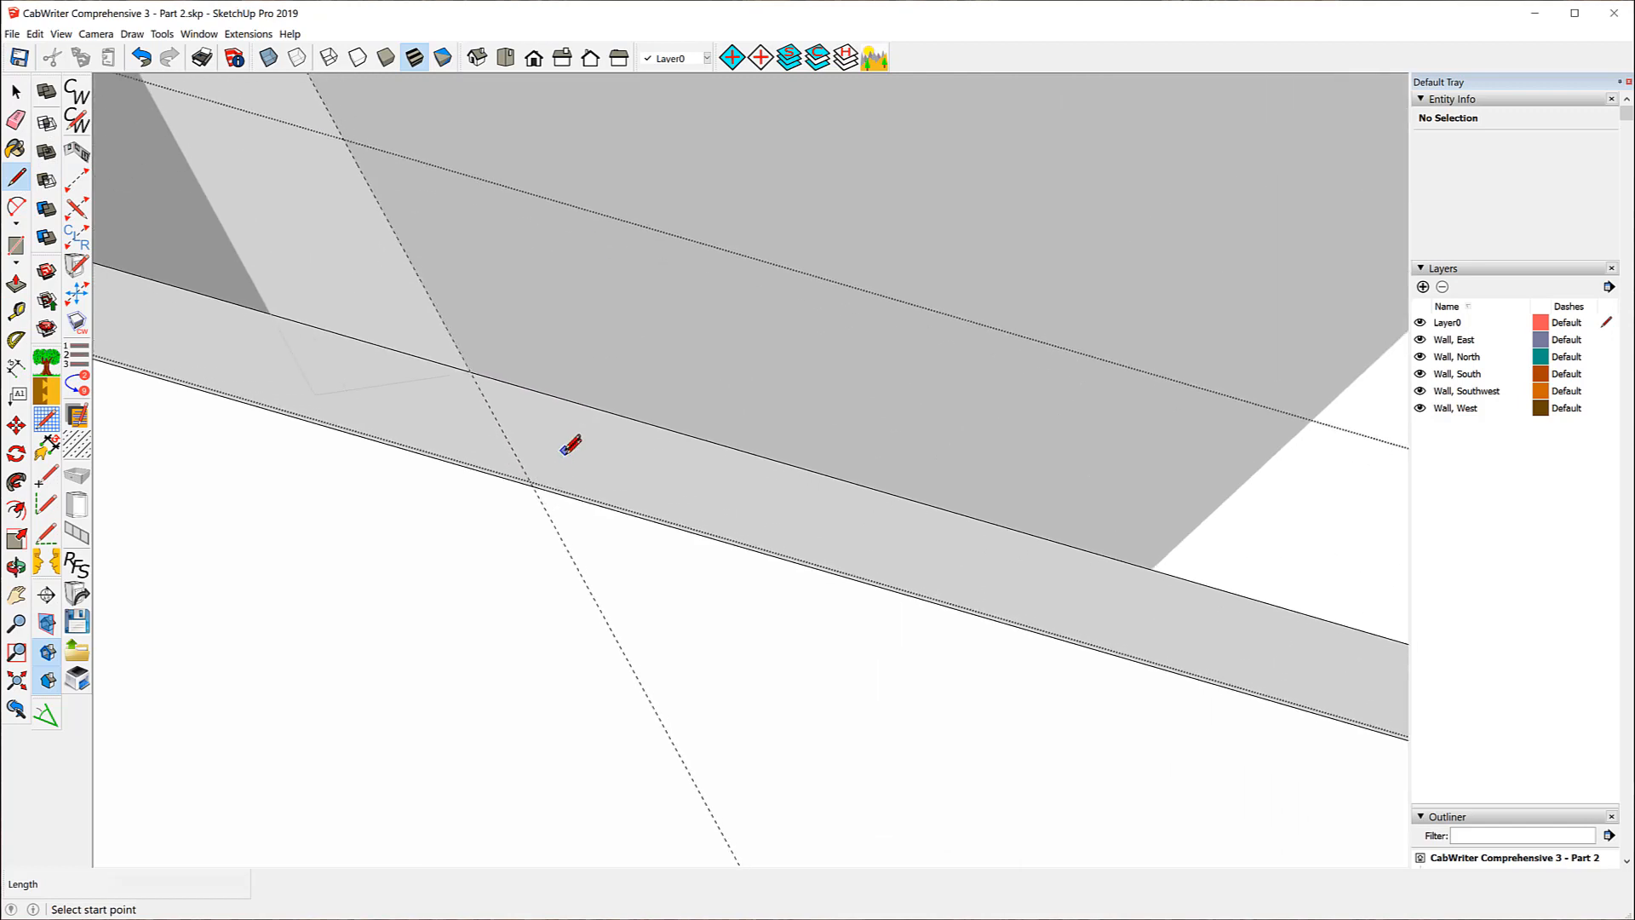
pyautogui.click(534, 485)
pyautogui.click(472, 372)
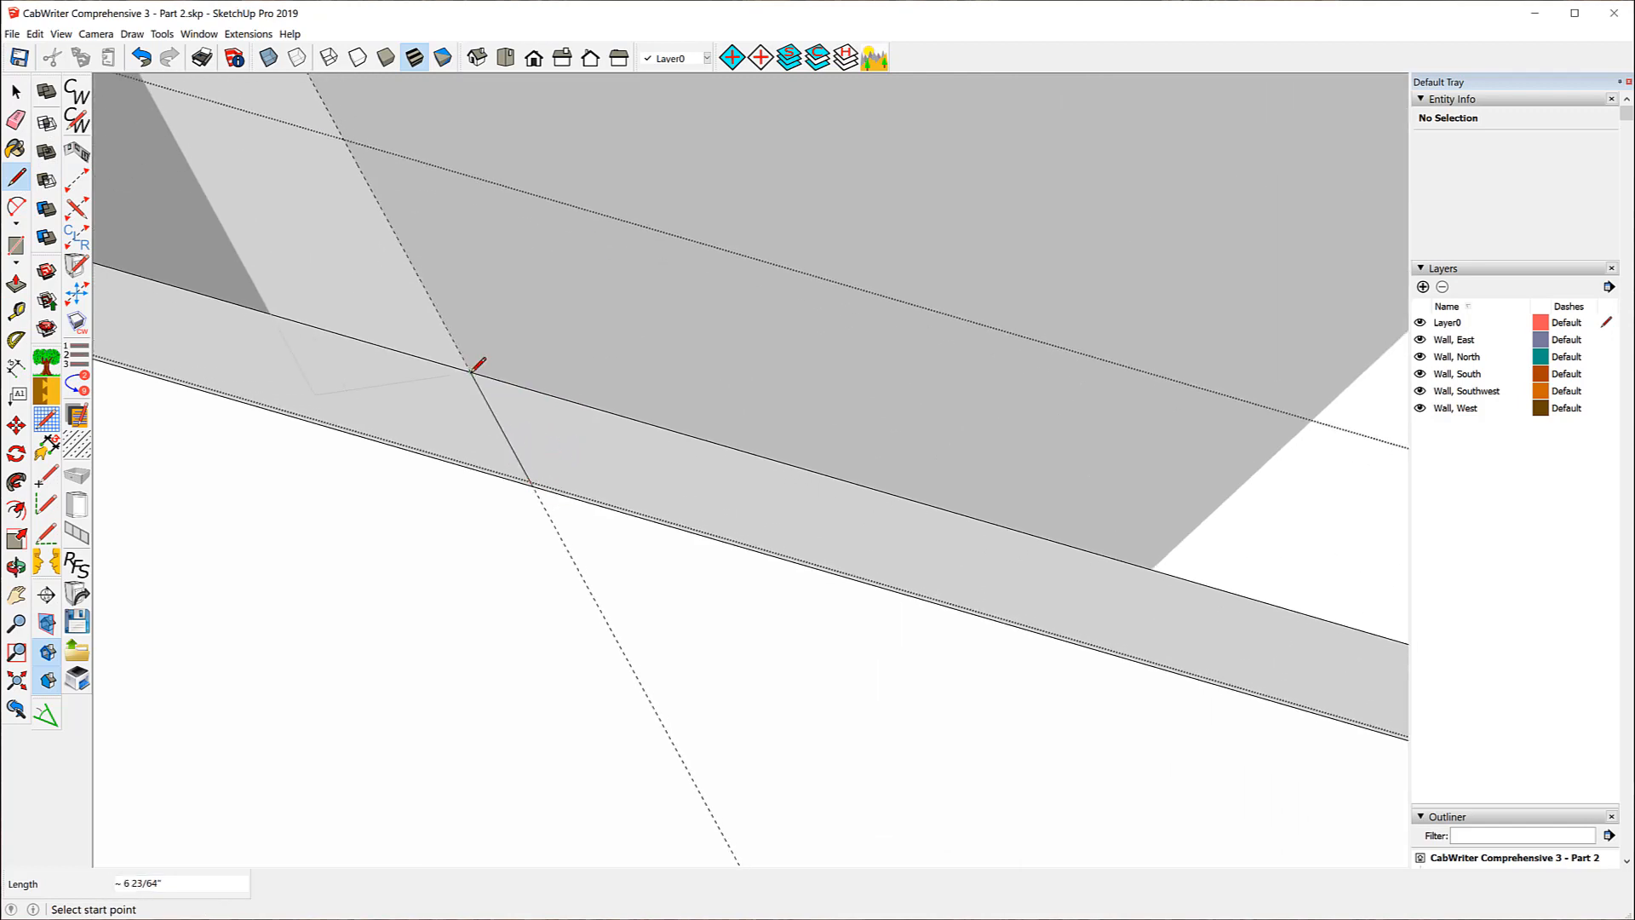
# - Push the South wall's top face on the West wall side of the angled edge down 96" to cut away that portion
pyautogui.scroll(-8, 559, 278)
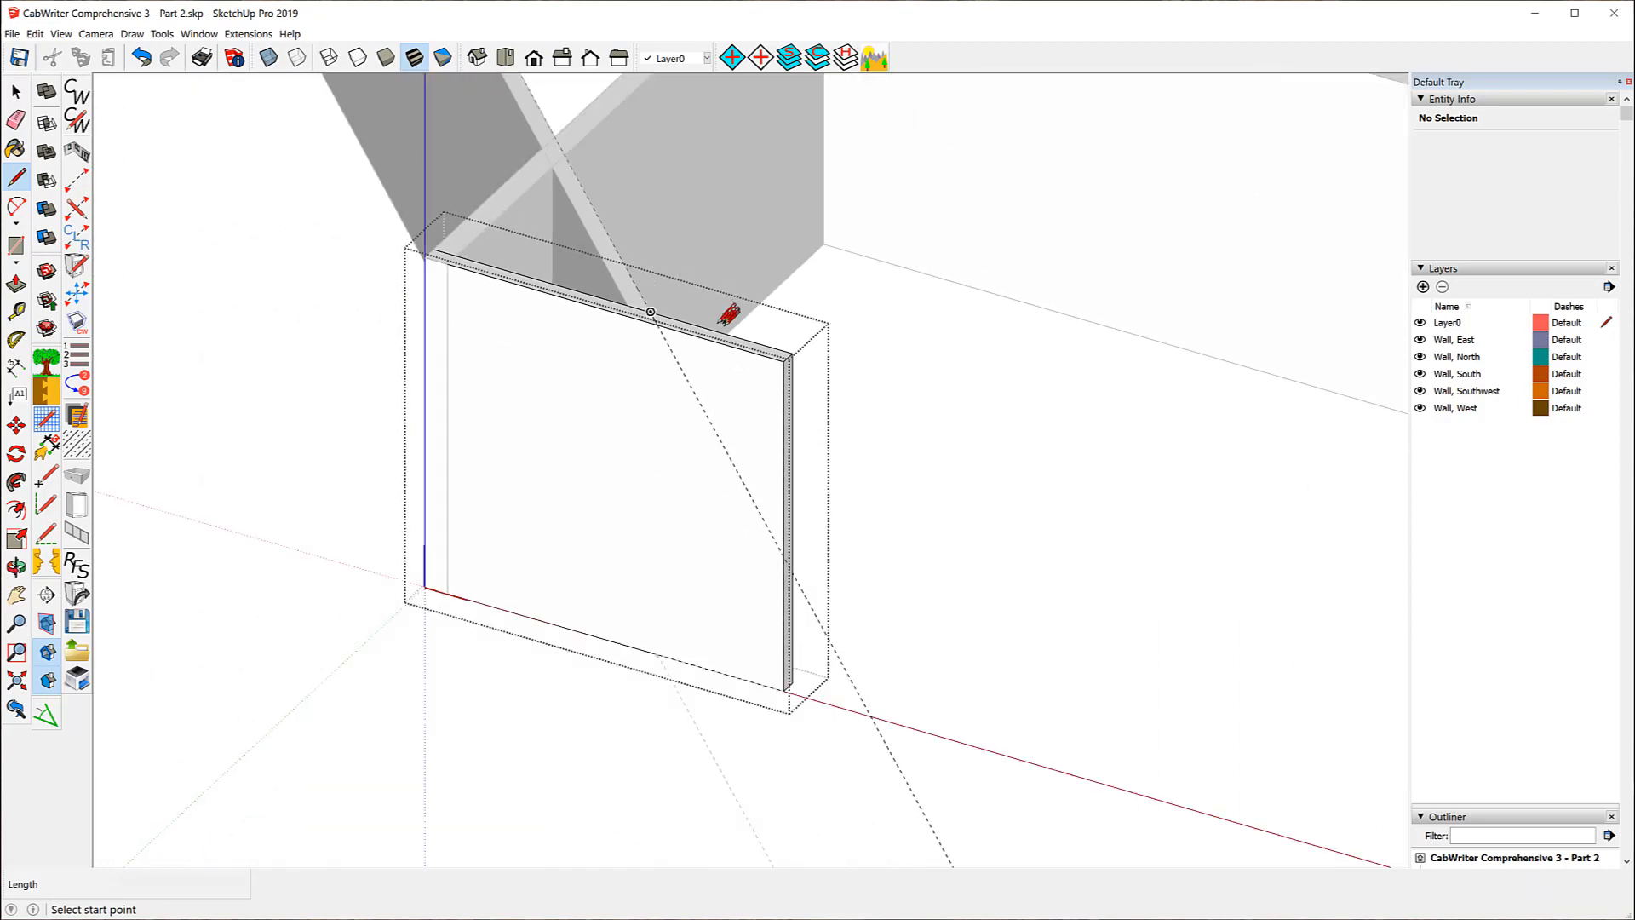
pyautogui.click(16, 281)
pyautogui.scroll(5, 647, 409)
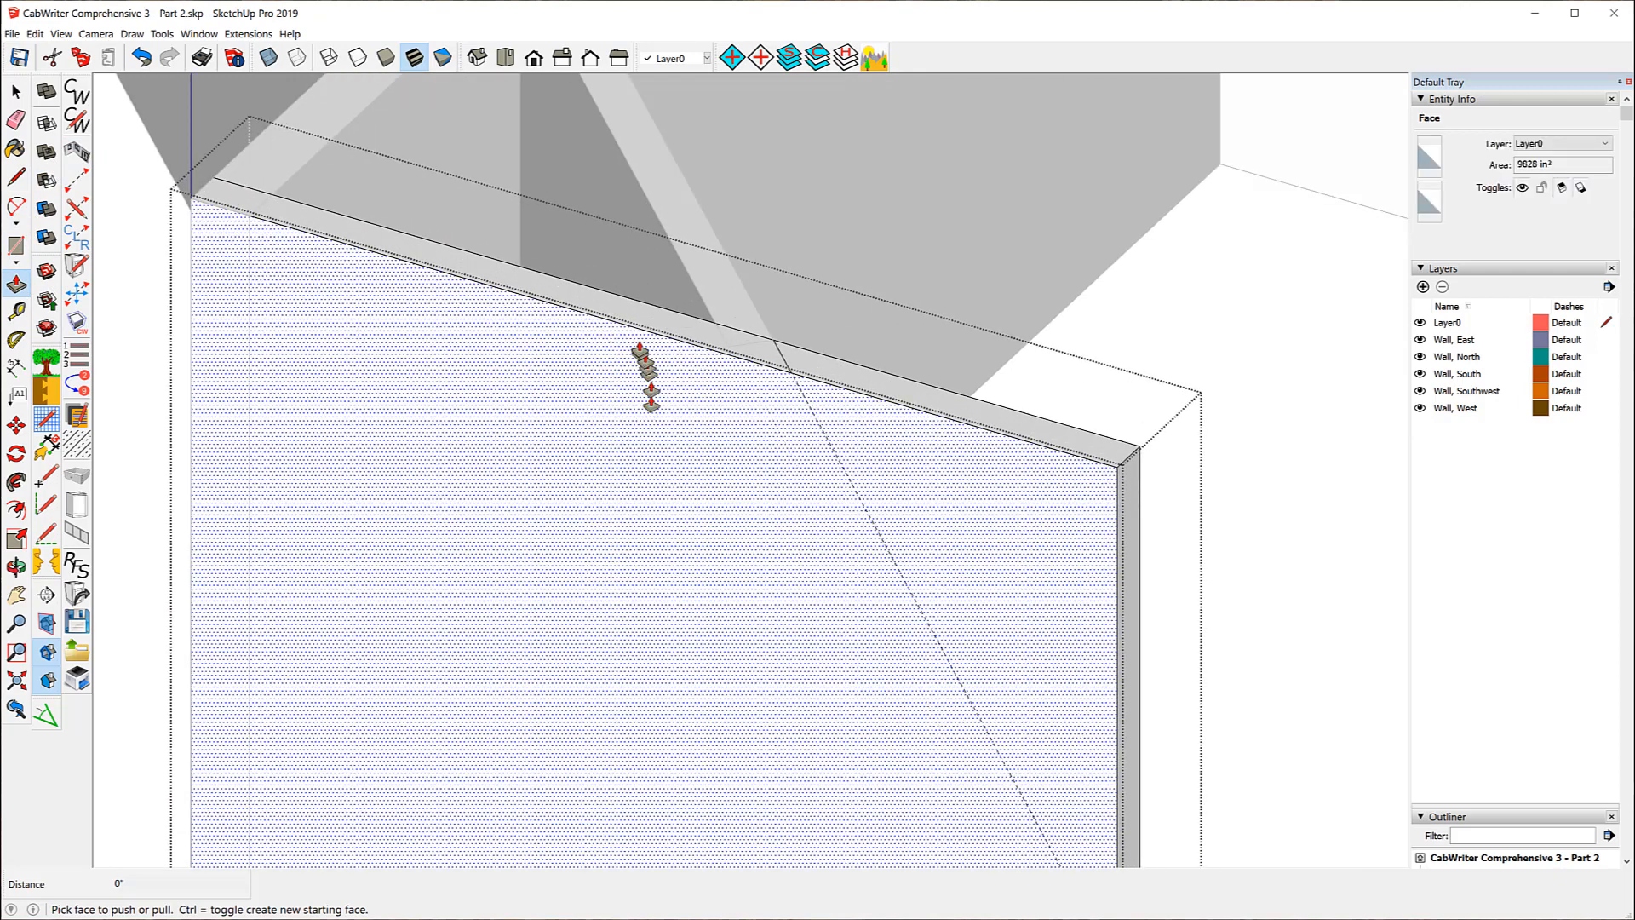
pyautogui.click(631, 329)
pyautogui.scroll(-2, 631, 393)
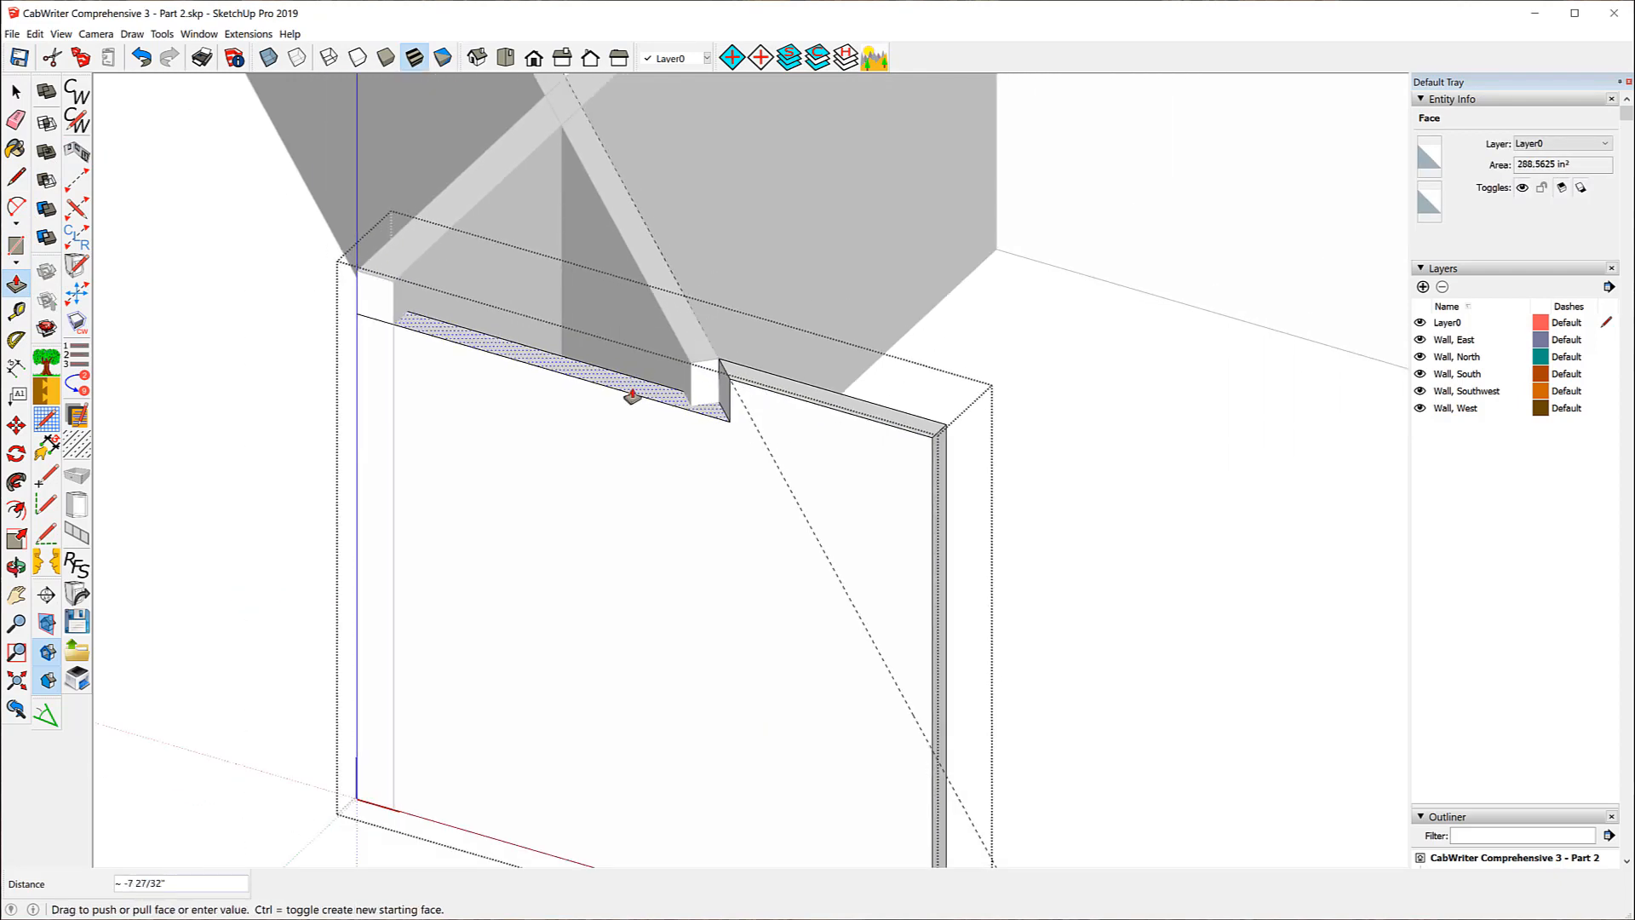
pyautogui.scroll(-5, 631, 395)
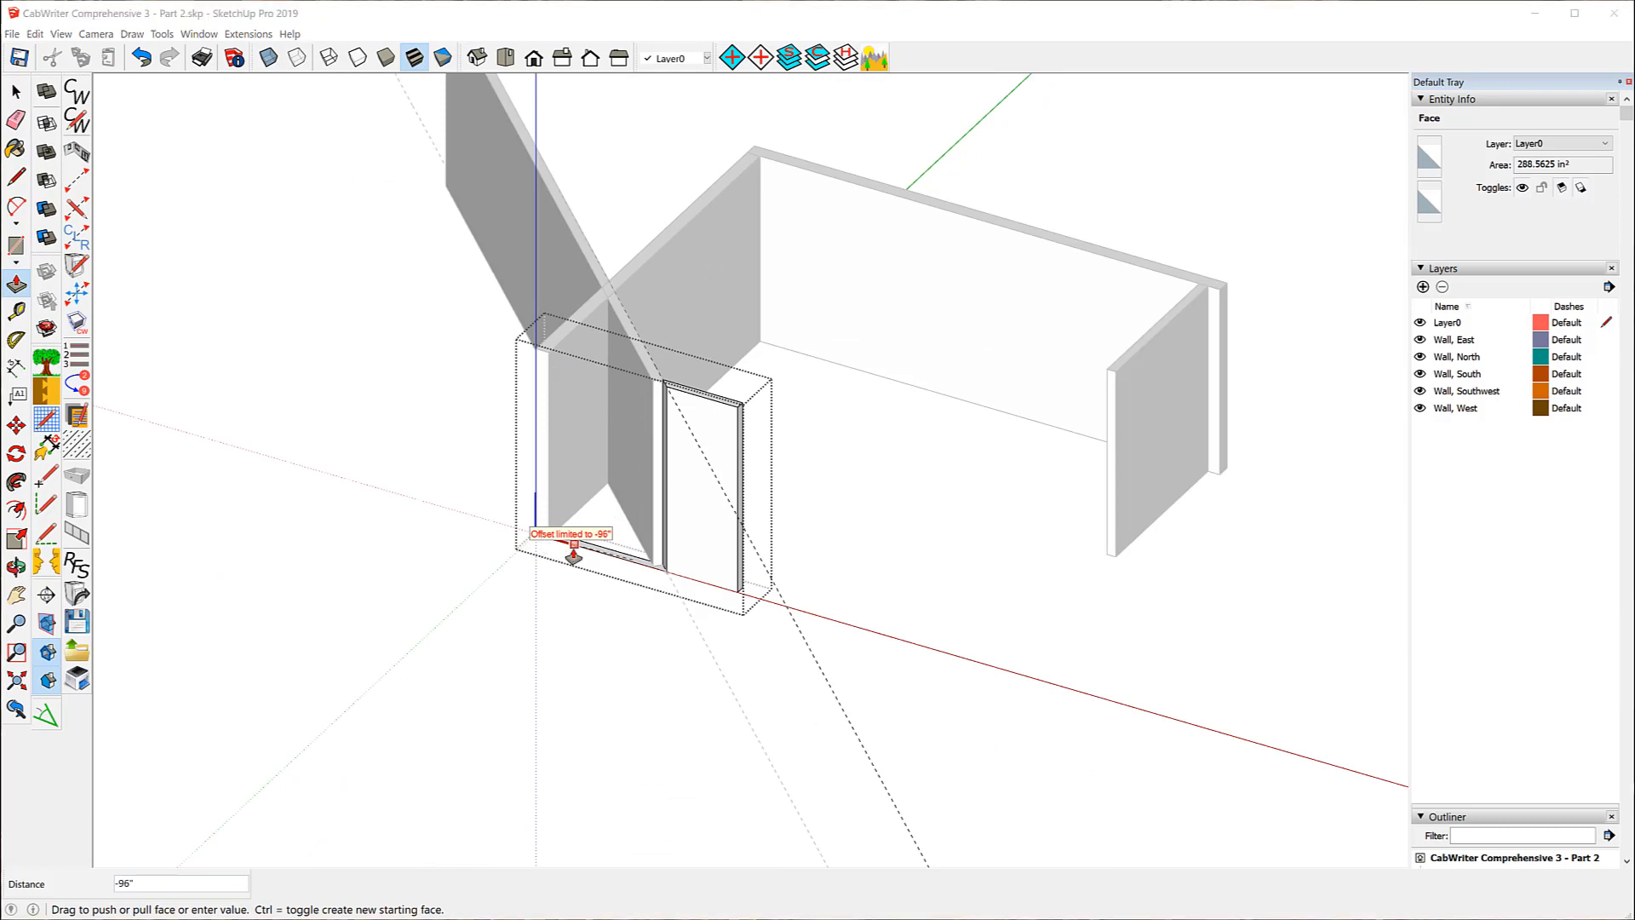
pyautogui.click(571, 555)
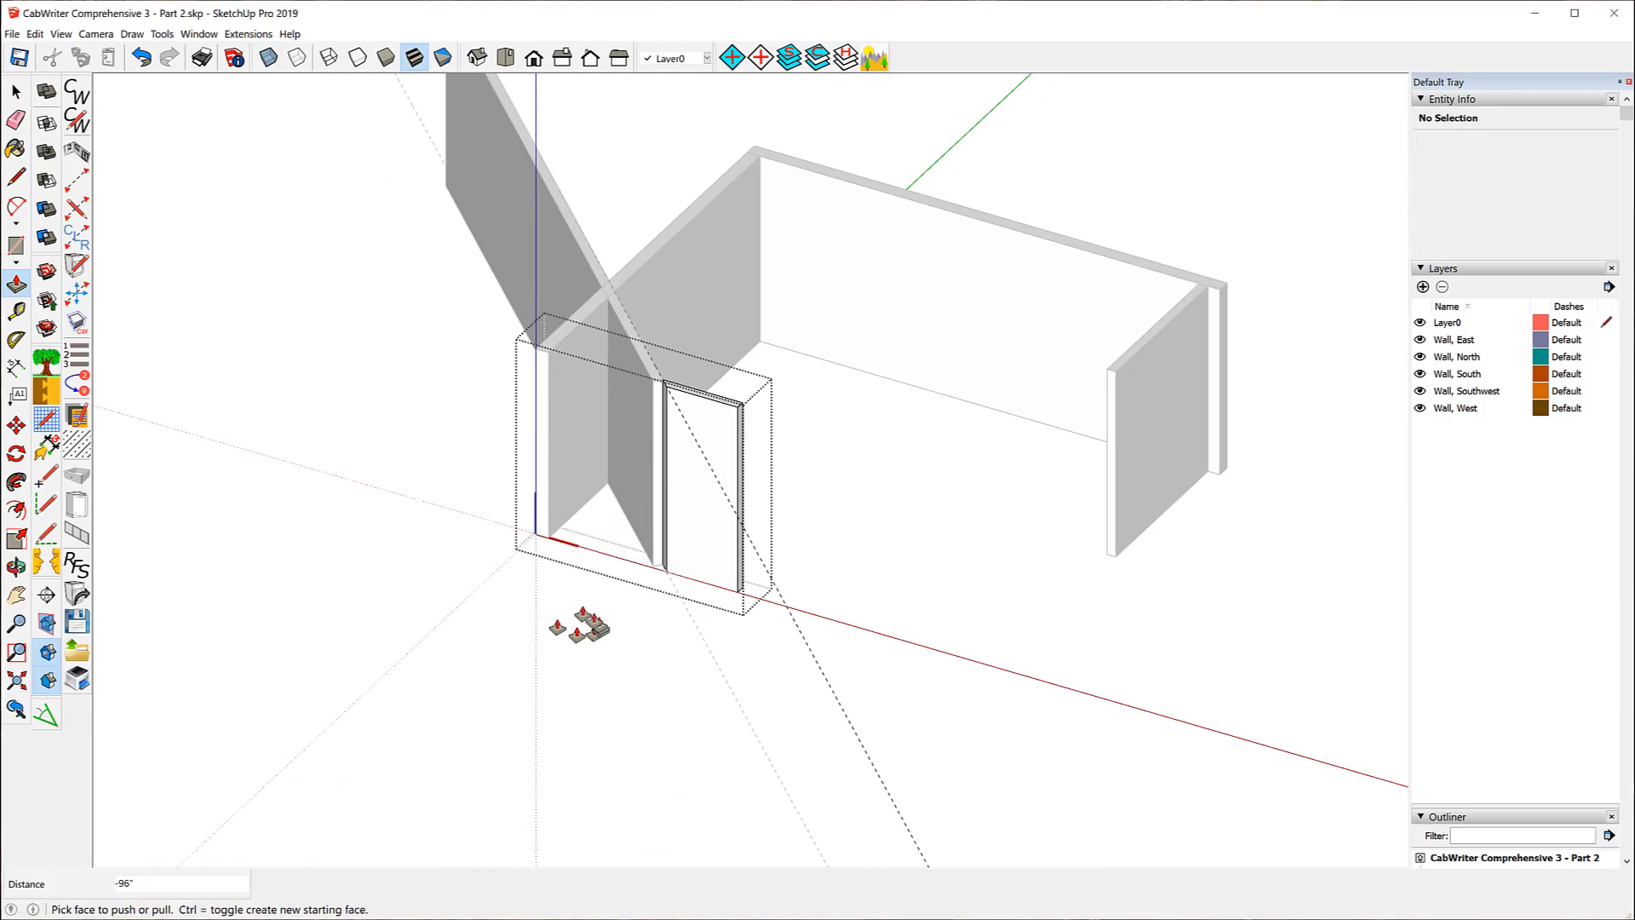
# - Delete the angled guide line inside the South wall component and finish editing the component
pyautogui.scroll(4, 649, 332)
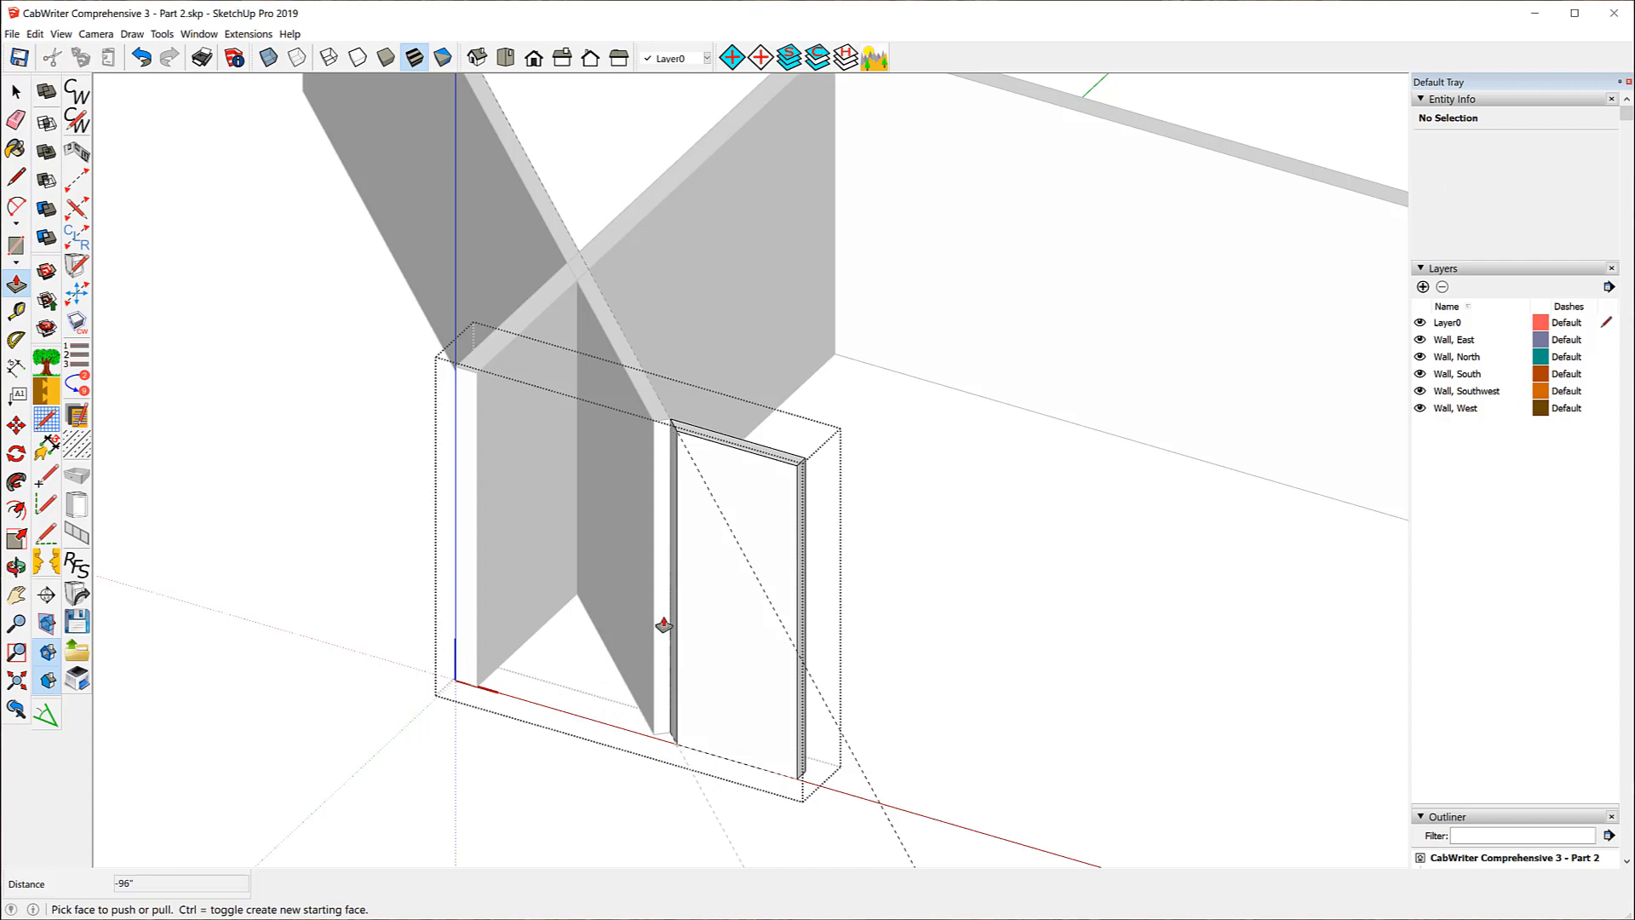
pyautogui.press('space')
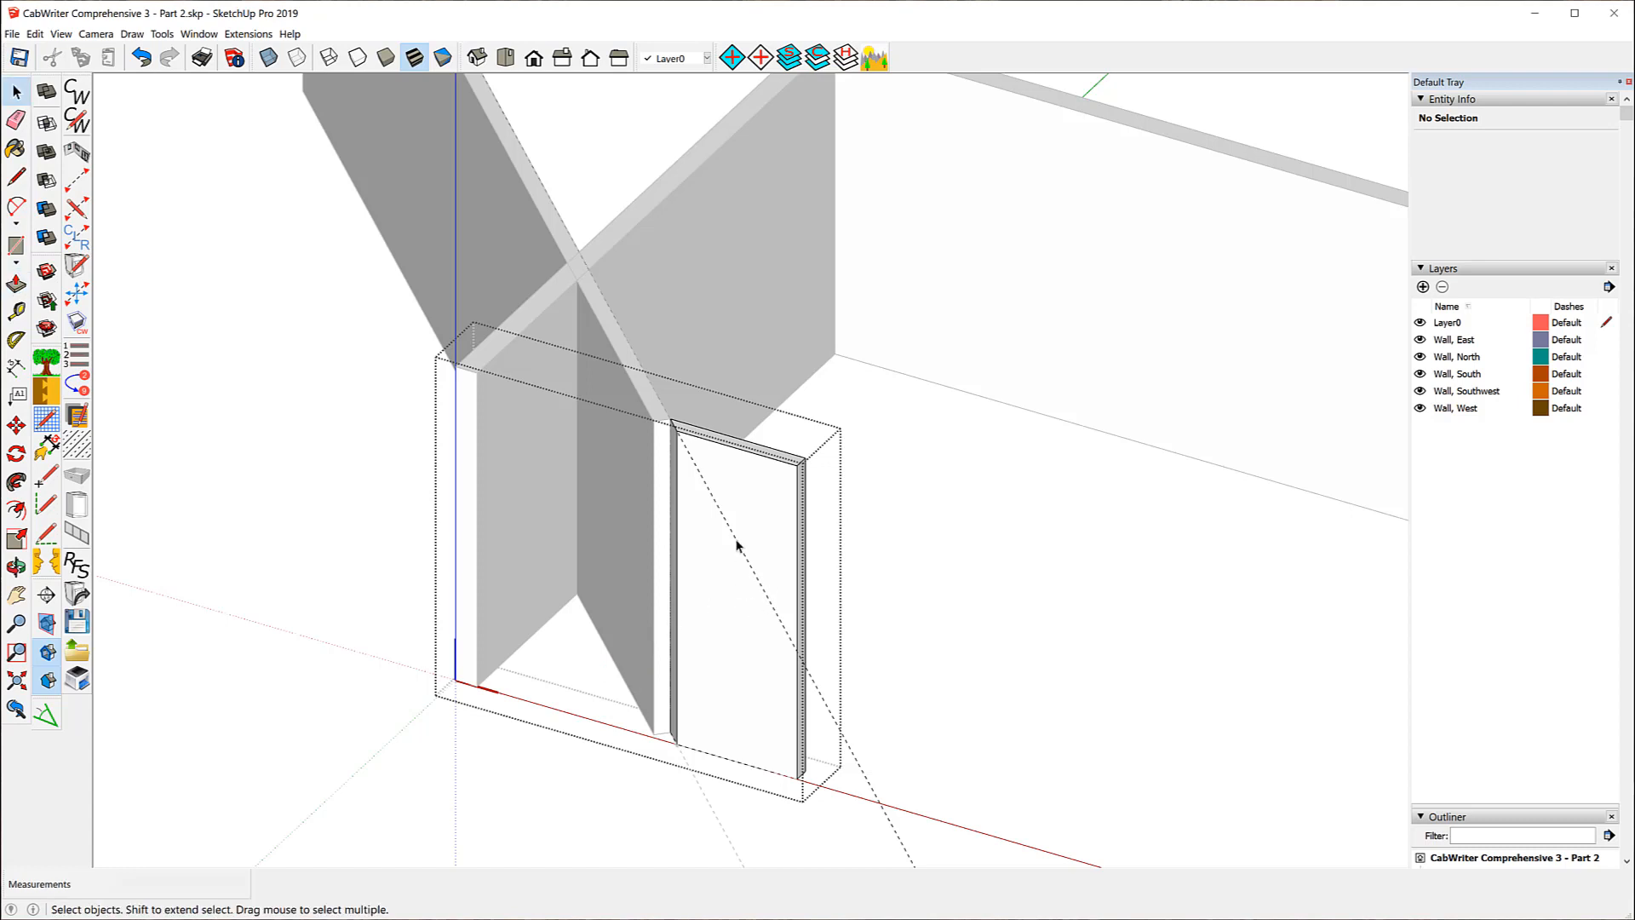
pyautogui.click(737, 542)
pyautogui.press('Delete')
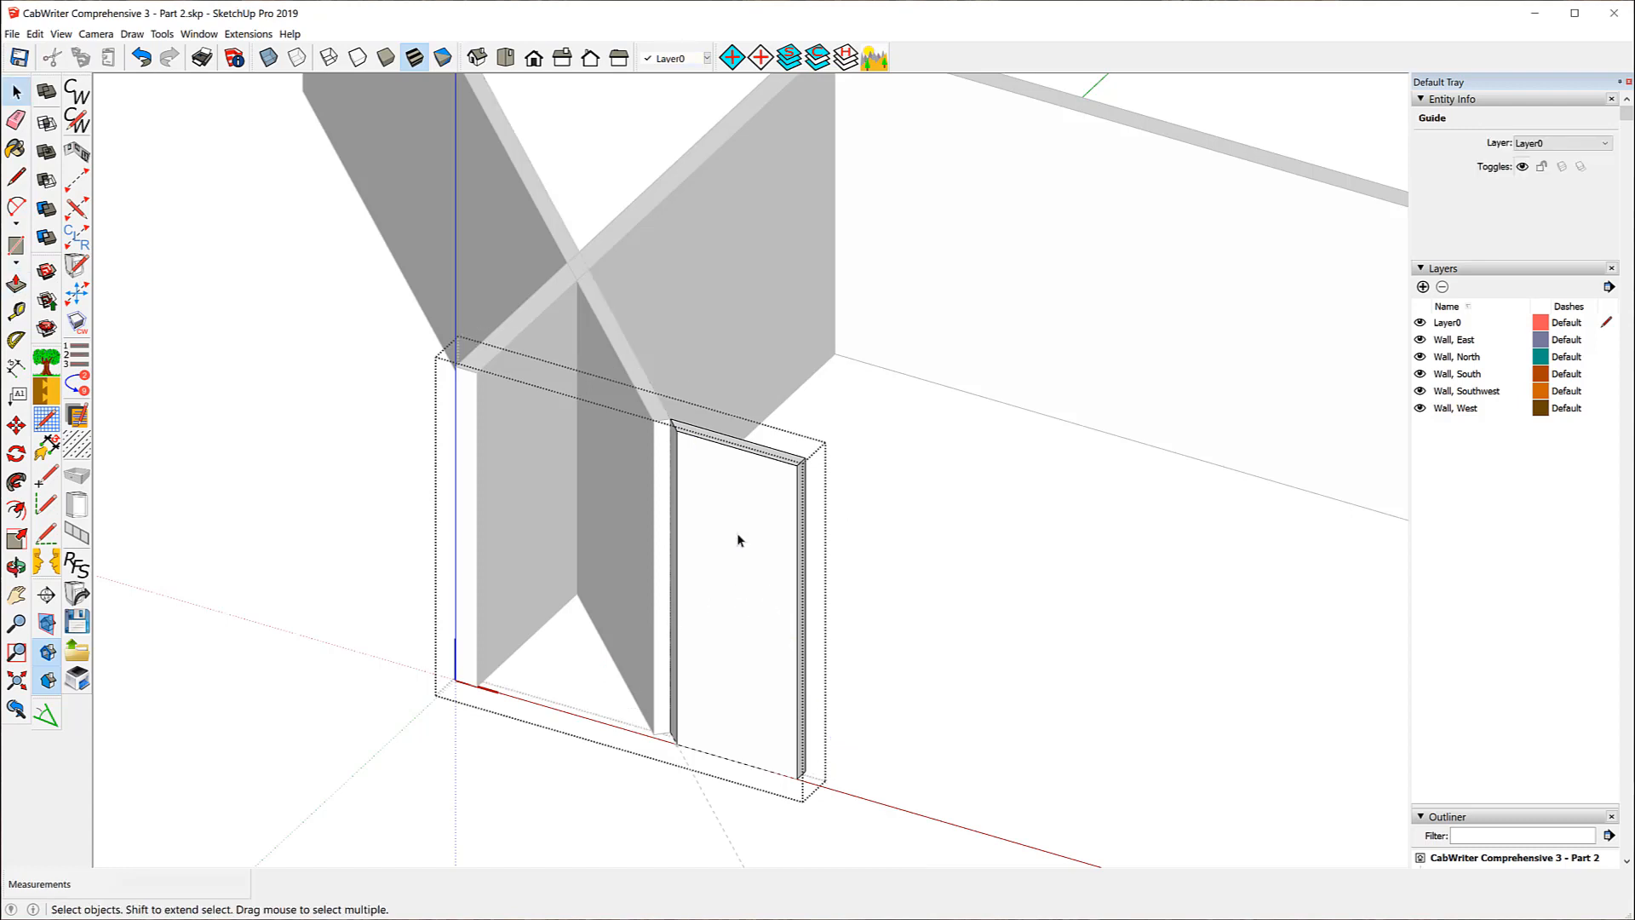
pyautogui.click(931, 538)
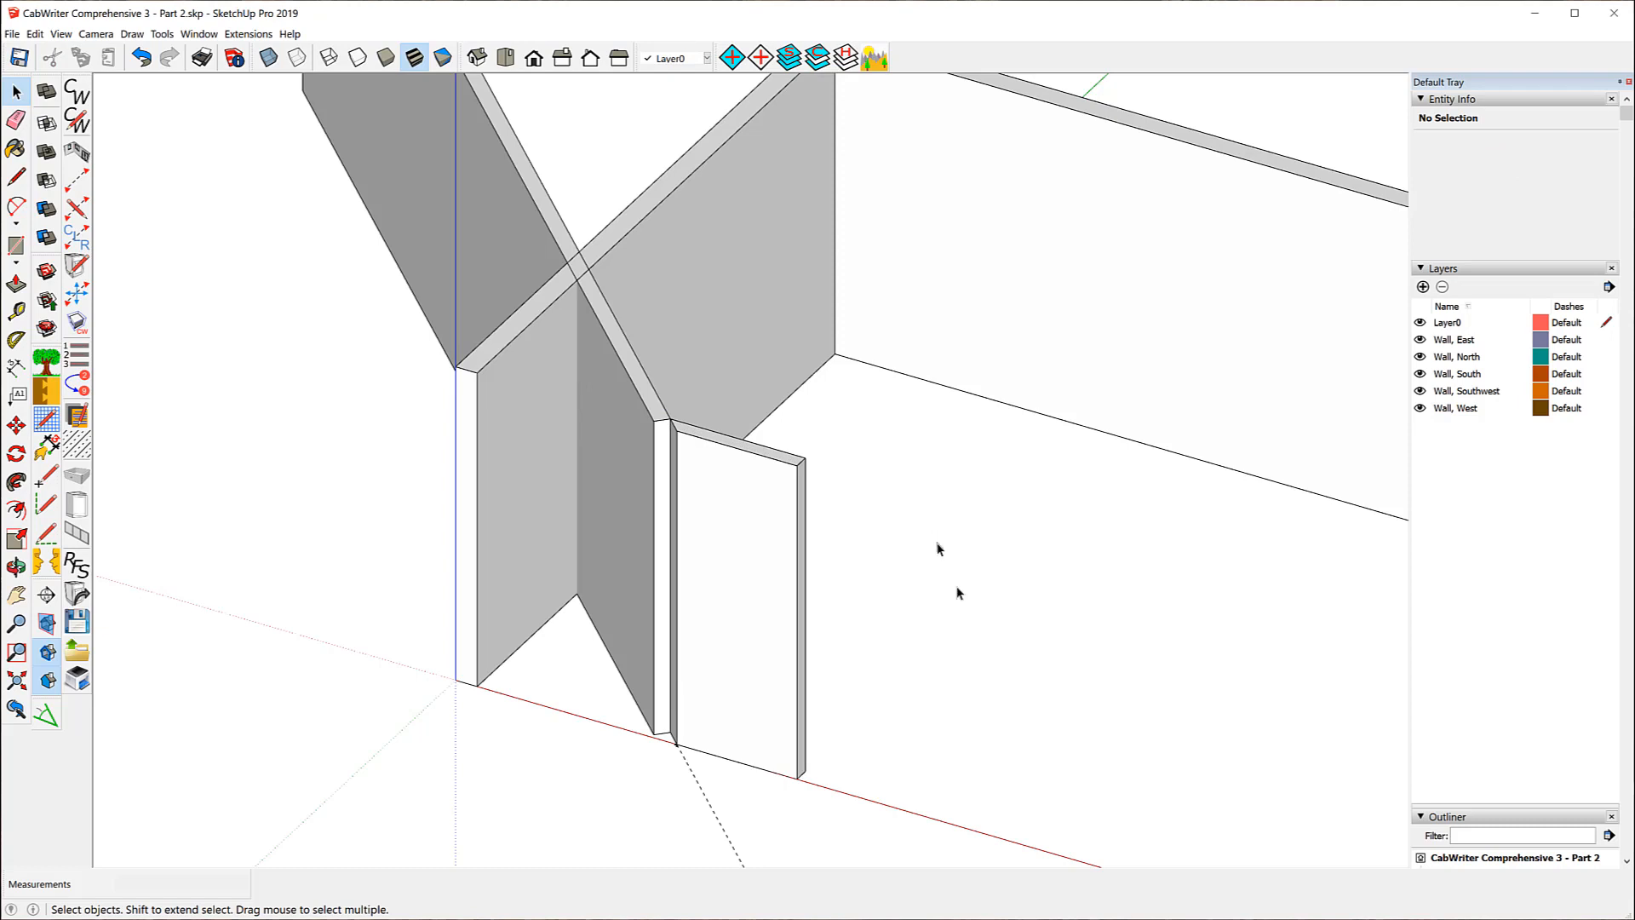
# - Change the South wall component's axes, placing the origin at the angled end's outer bottom corner and the red axis along the outer bottom edge
pyautogui.click(738, 491)
pyautogui.rightClick(739, 488)
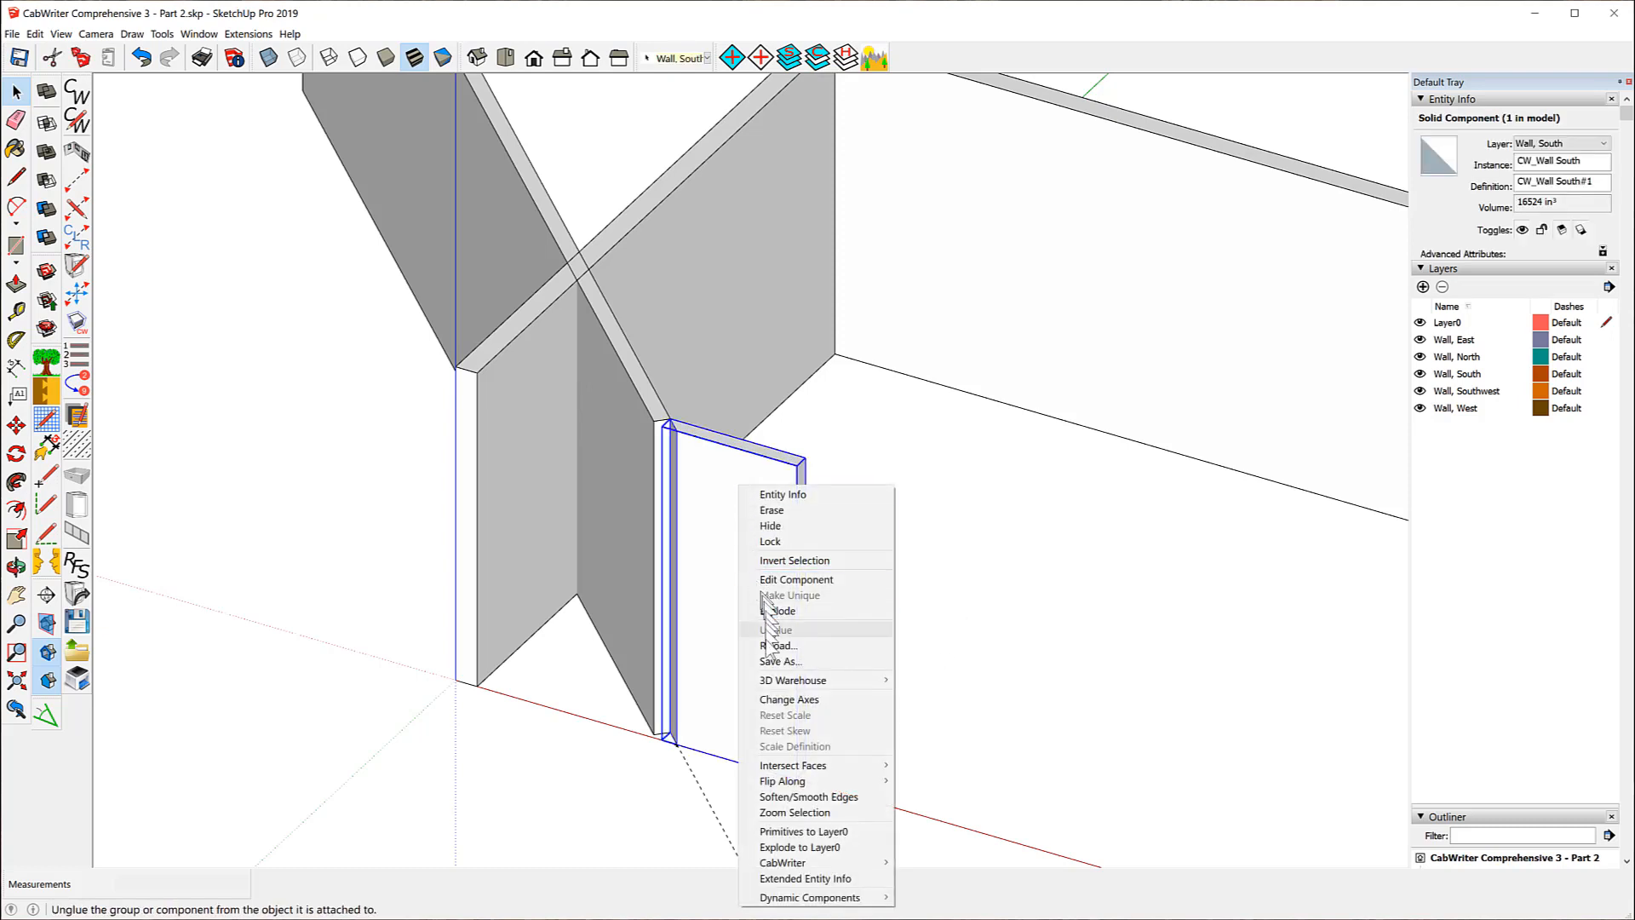
pyautogui.click(769, 704)
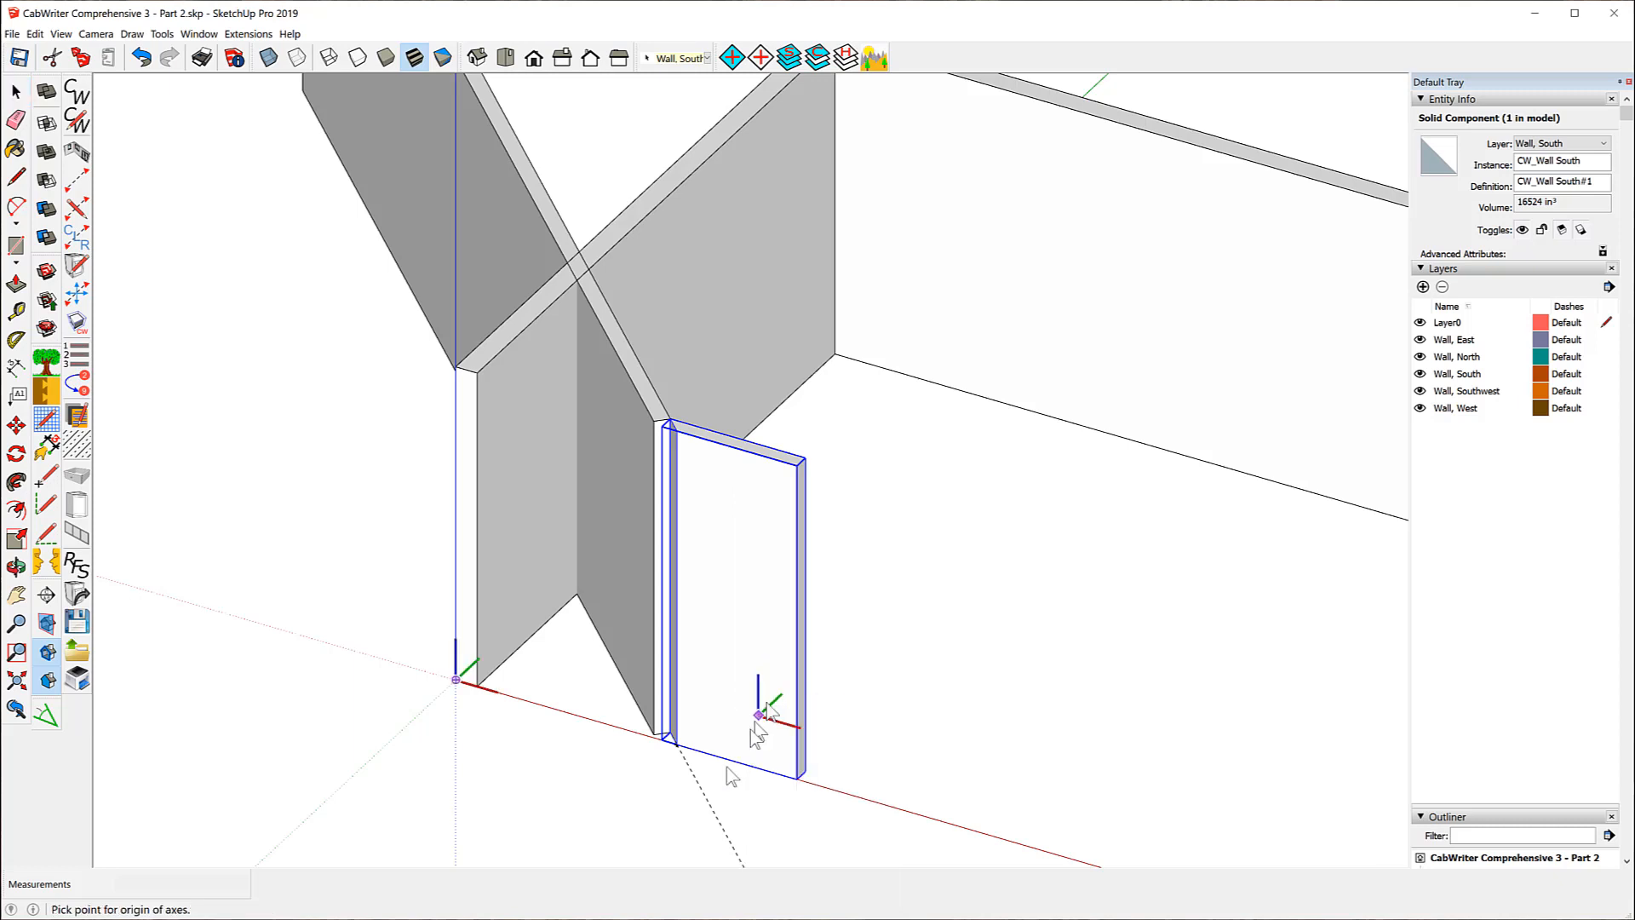
pyautogui.click(677, 743)
pyautogui.click(797, 778)
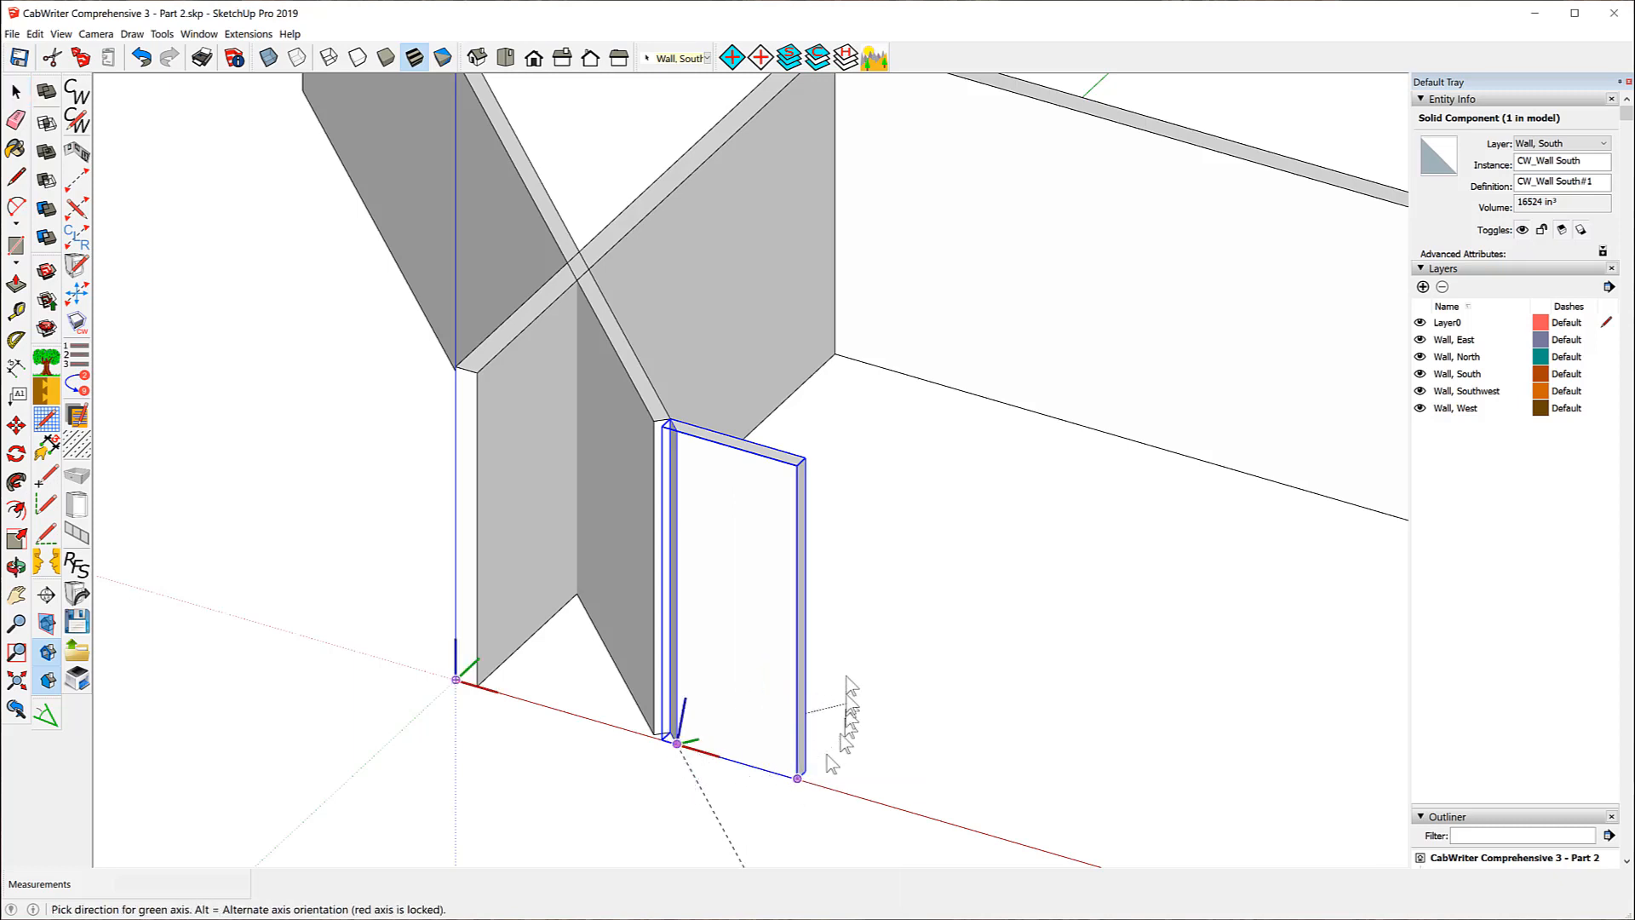
pyautogui.click(713, 722)
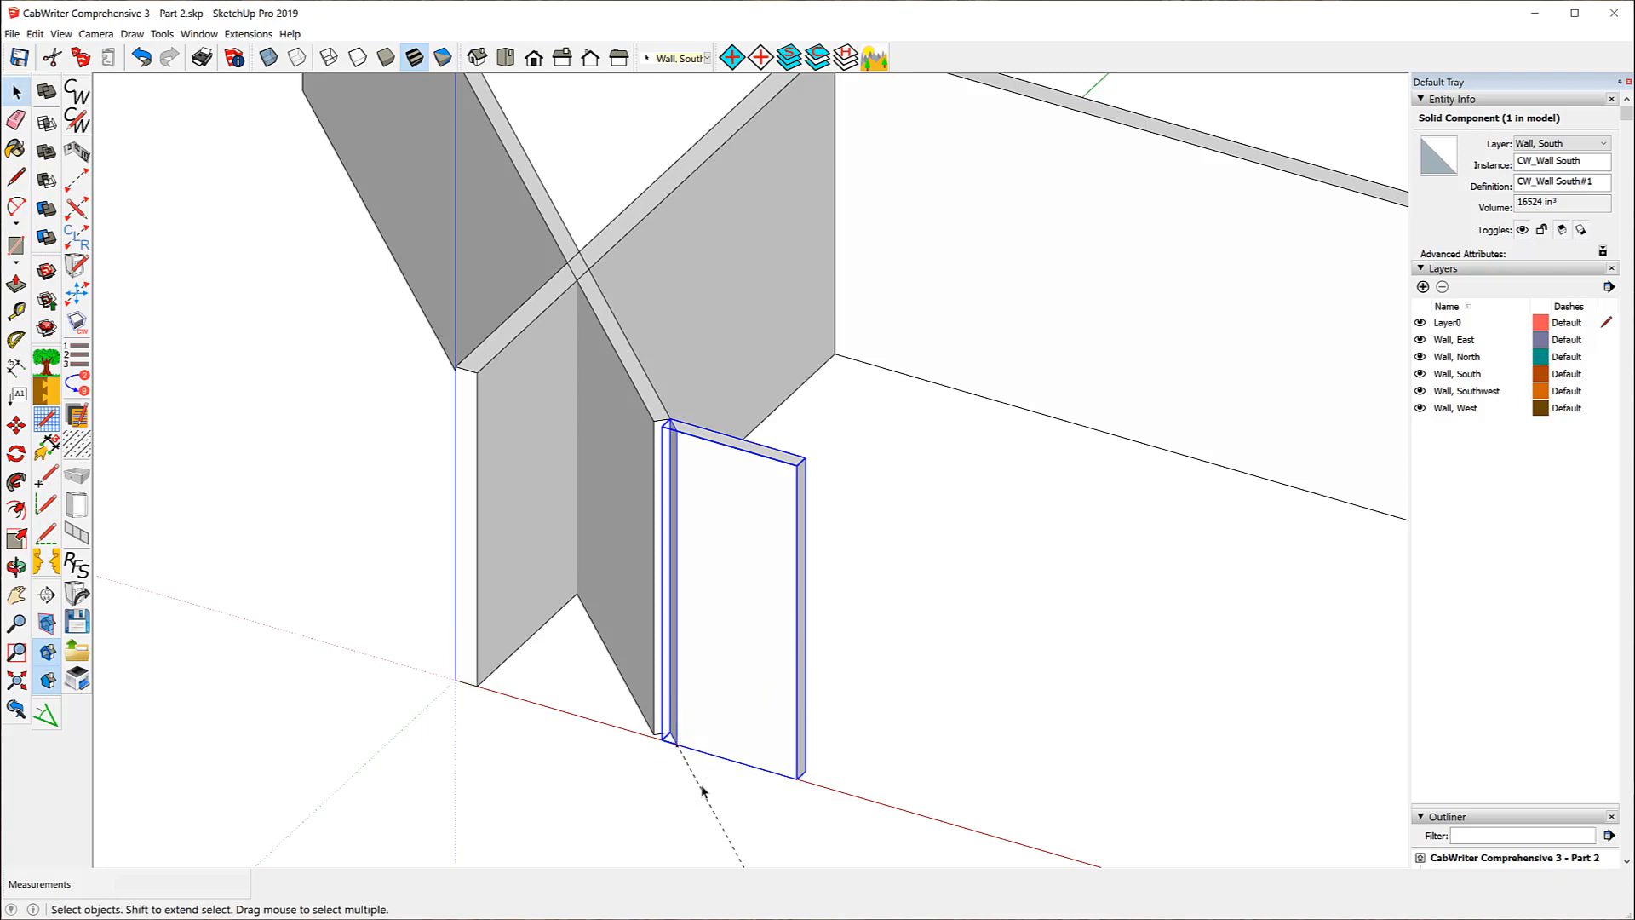
# - Reopen the South wall component to check its axes at the angled end, and close it again
pyautogui.click(947, 553)
pyautogui.click(754, 555)
pyautogui.rightClick(741, 537)
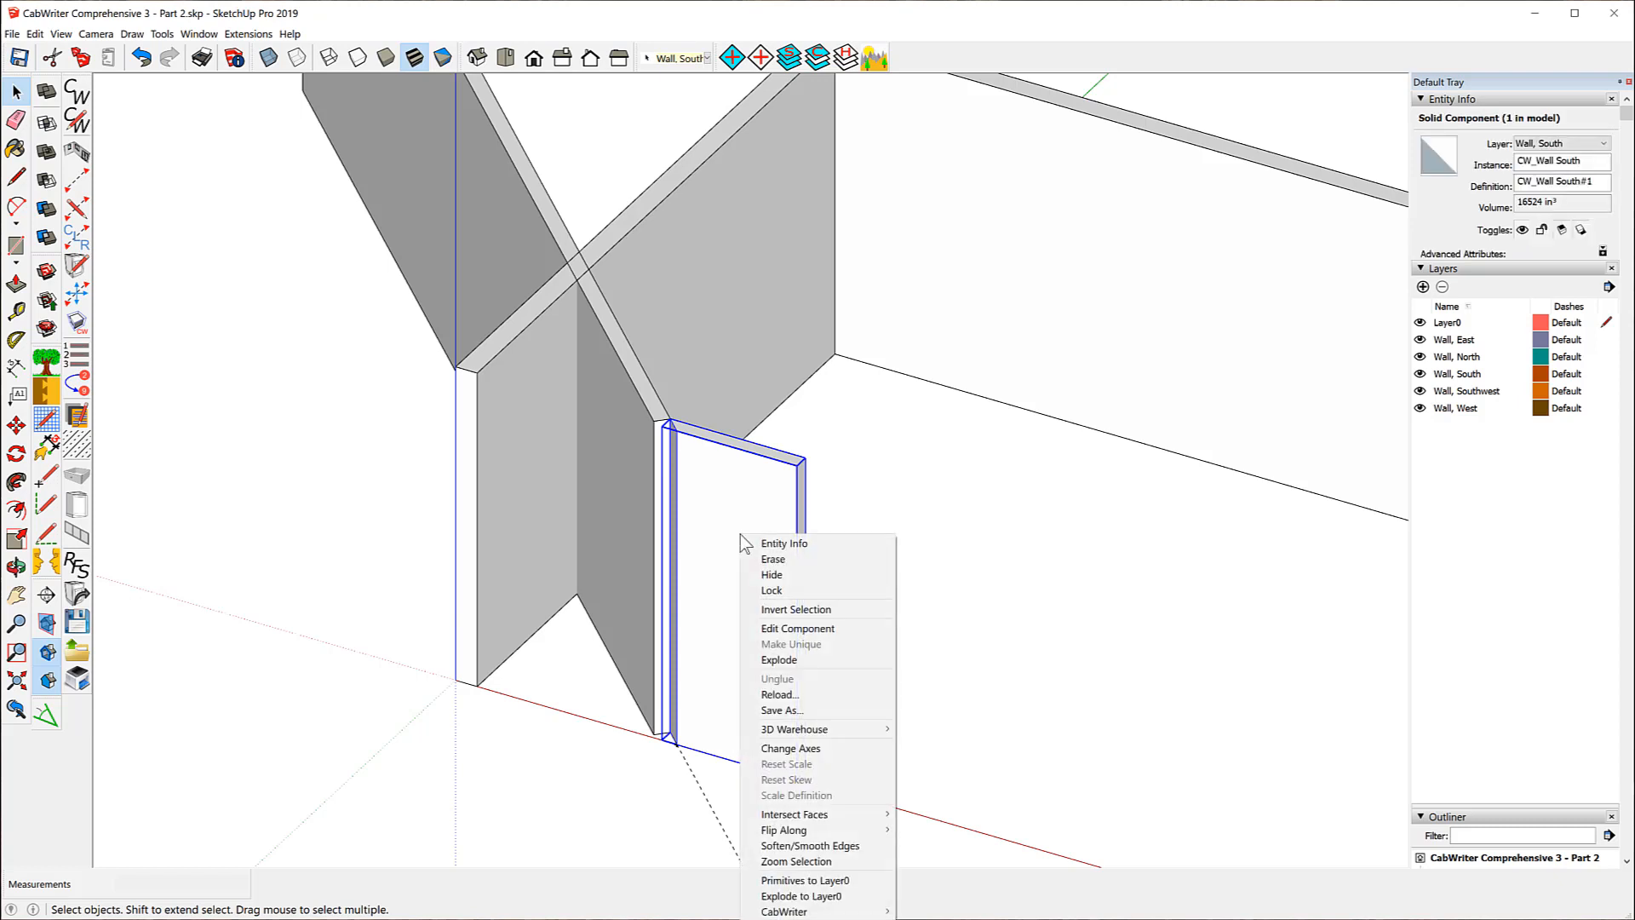
pyautogui.click(779, 629)
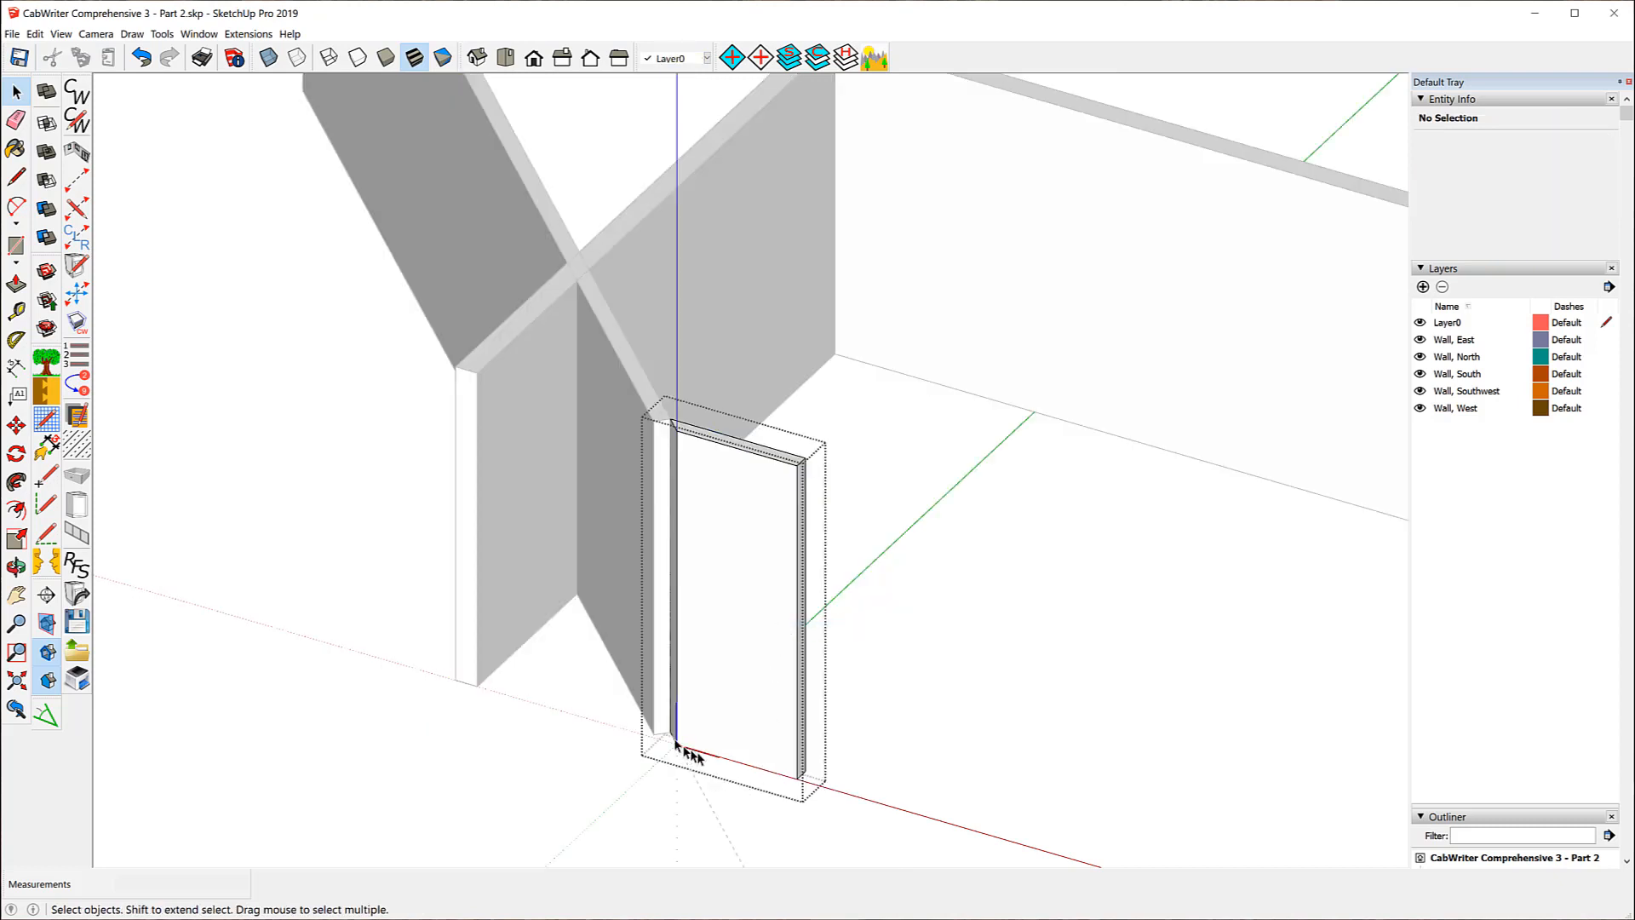
pyautogui.click(916, 452)
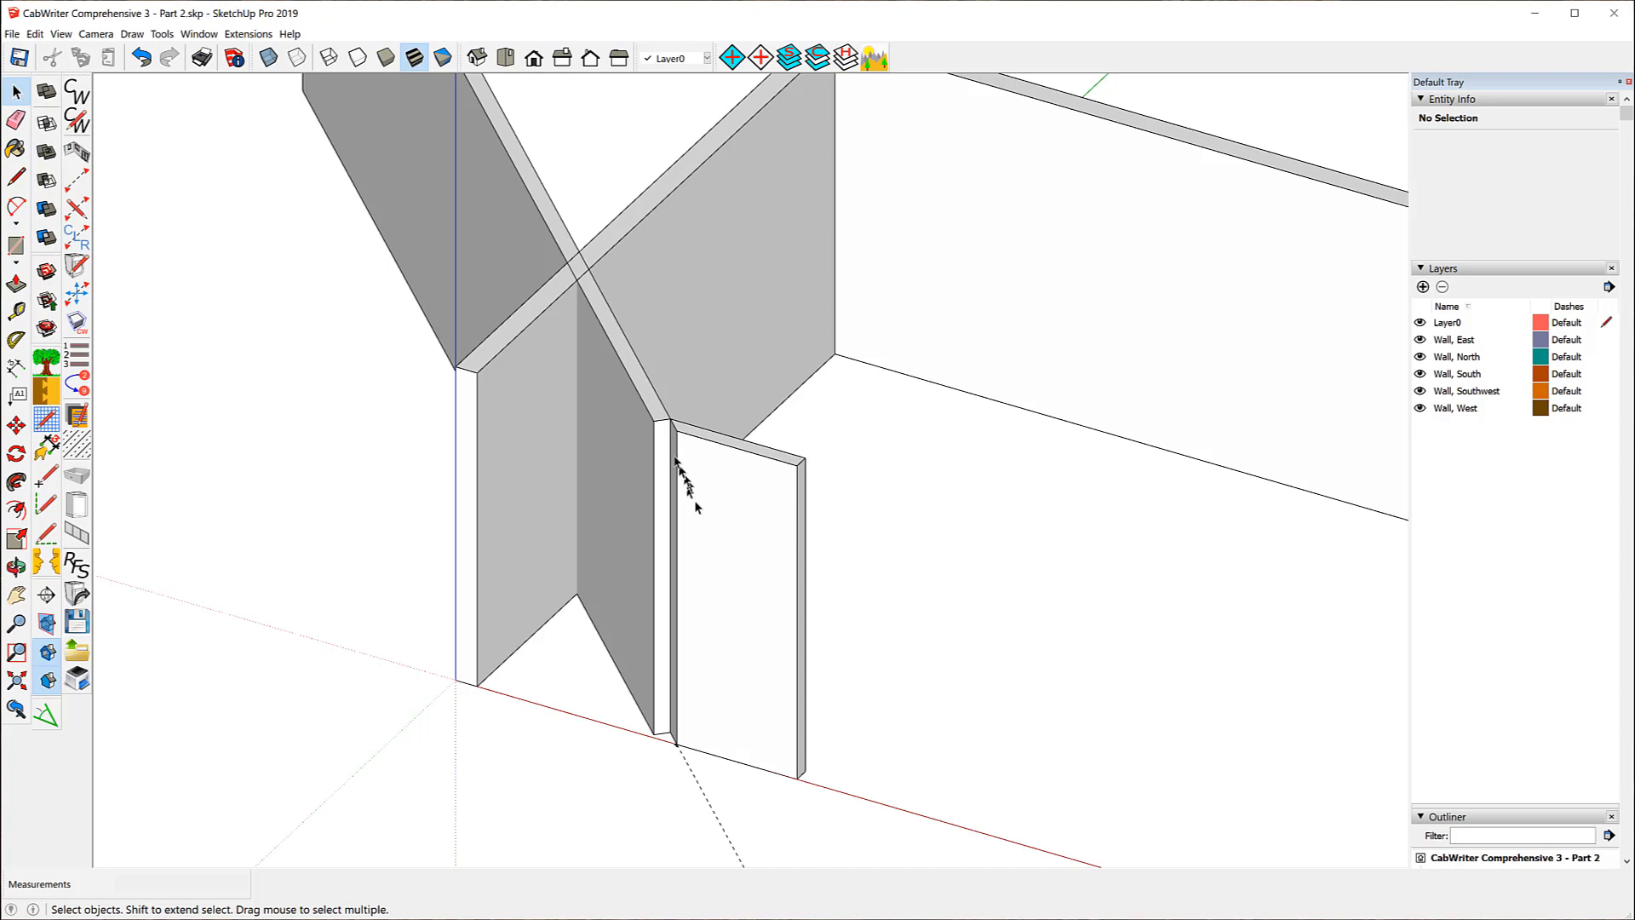
# - Open the Southwest wall component for editing, at its end beside the trimmed South wall
pyautogui.click(639, 416)
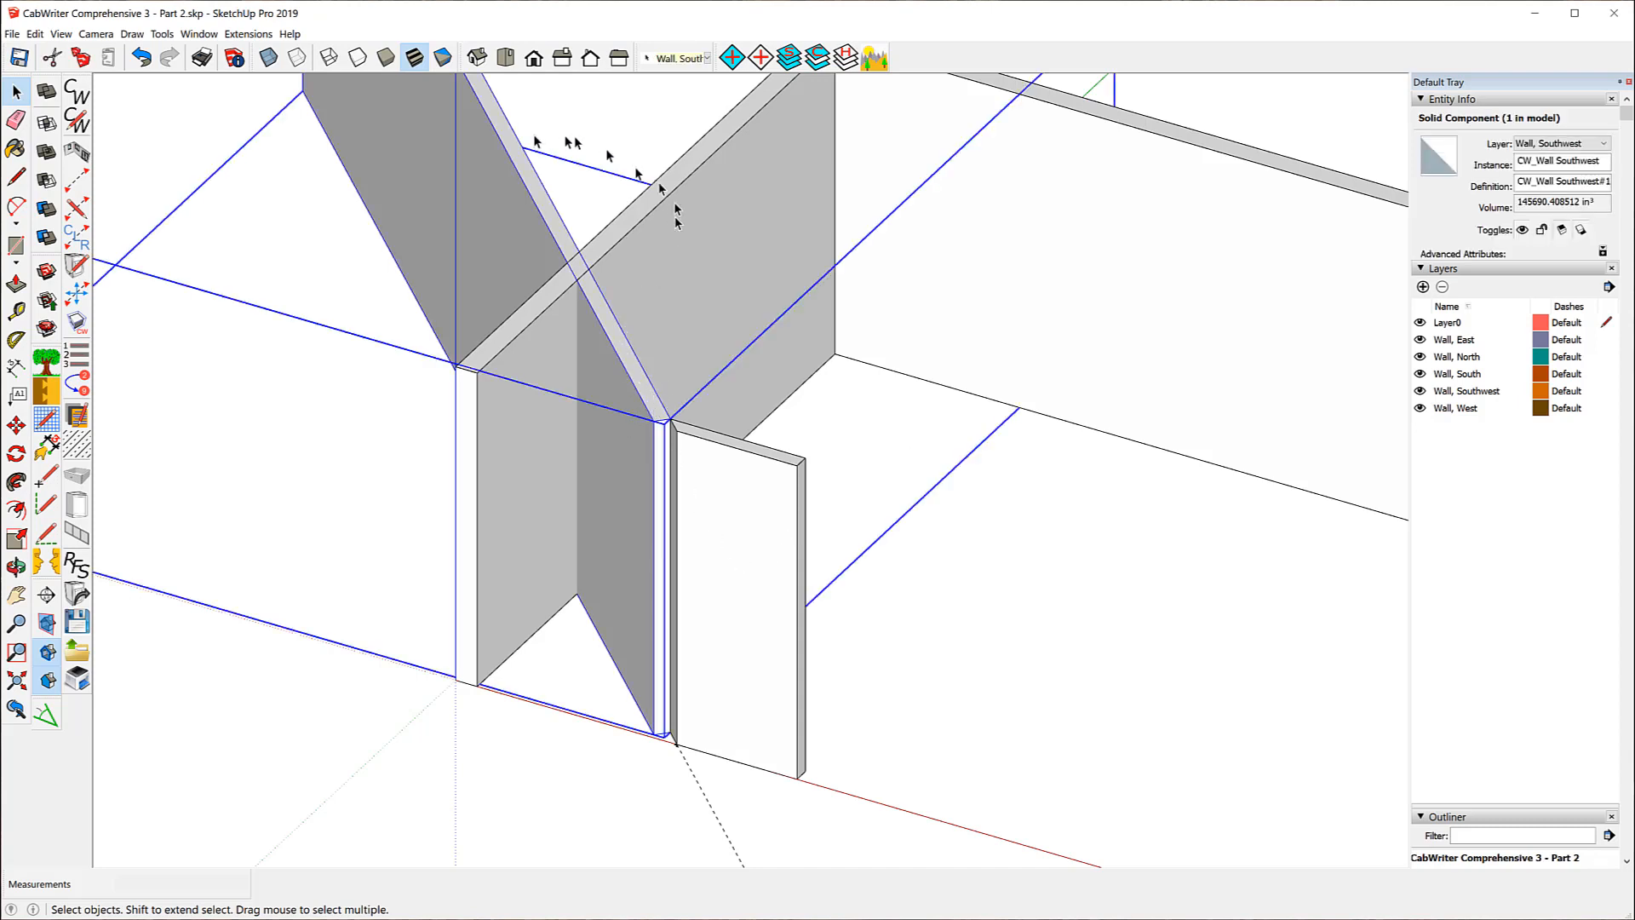
pyautogui.rightClick(617, 377)
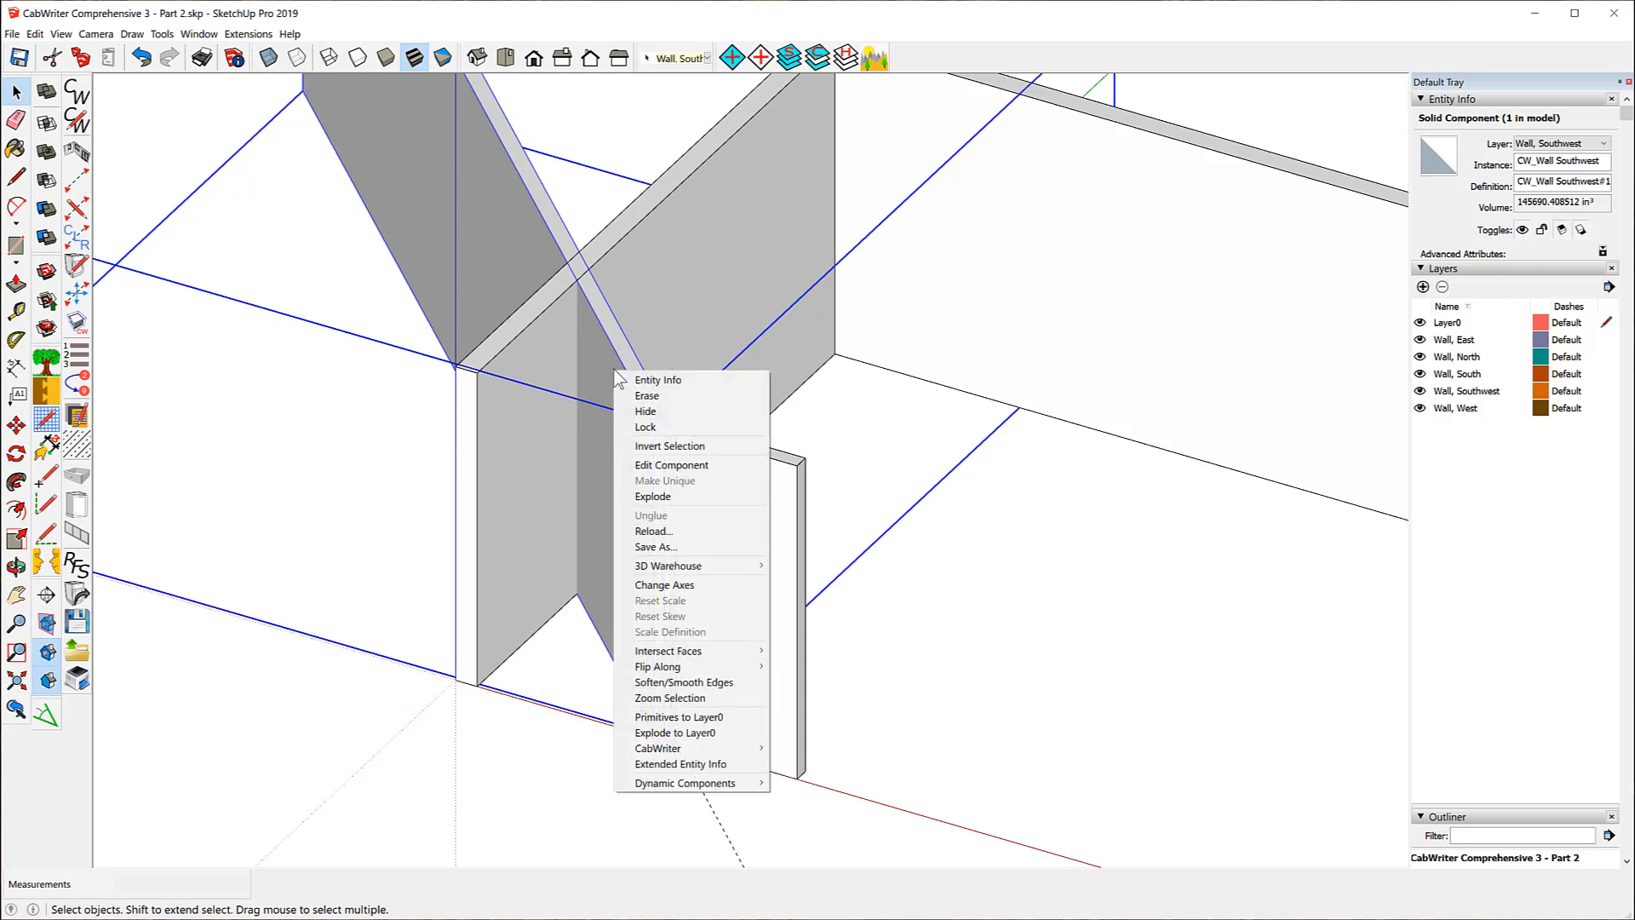
pyautogui.click(668, 466)
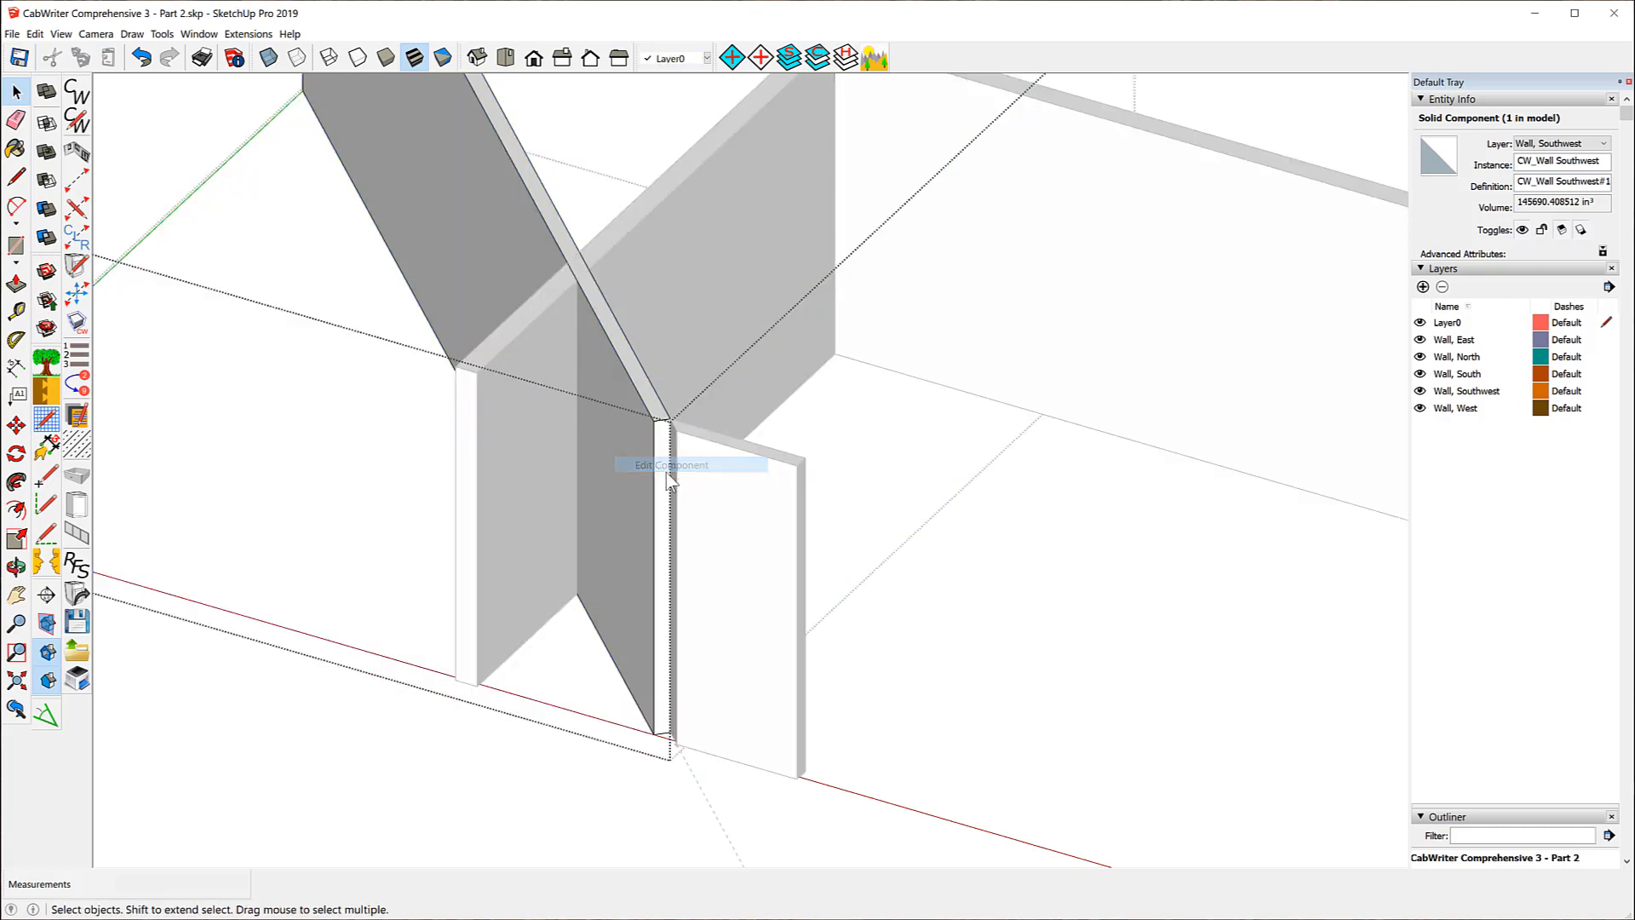
pyautogui.scroll(8, 673, 436)
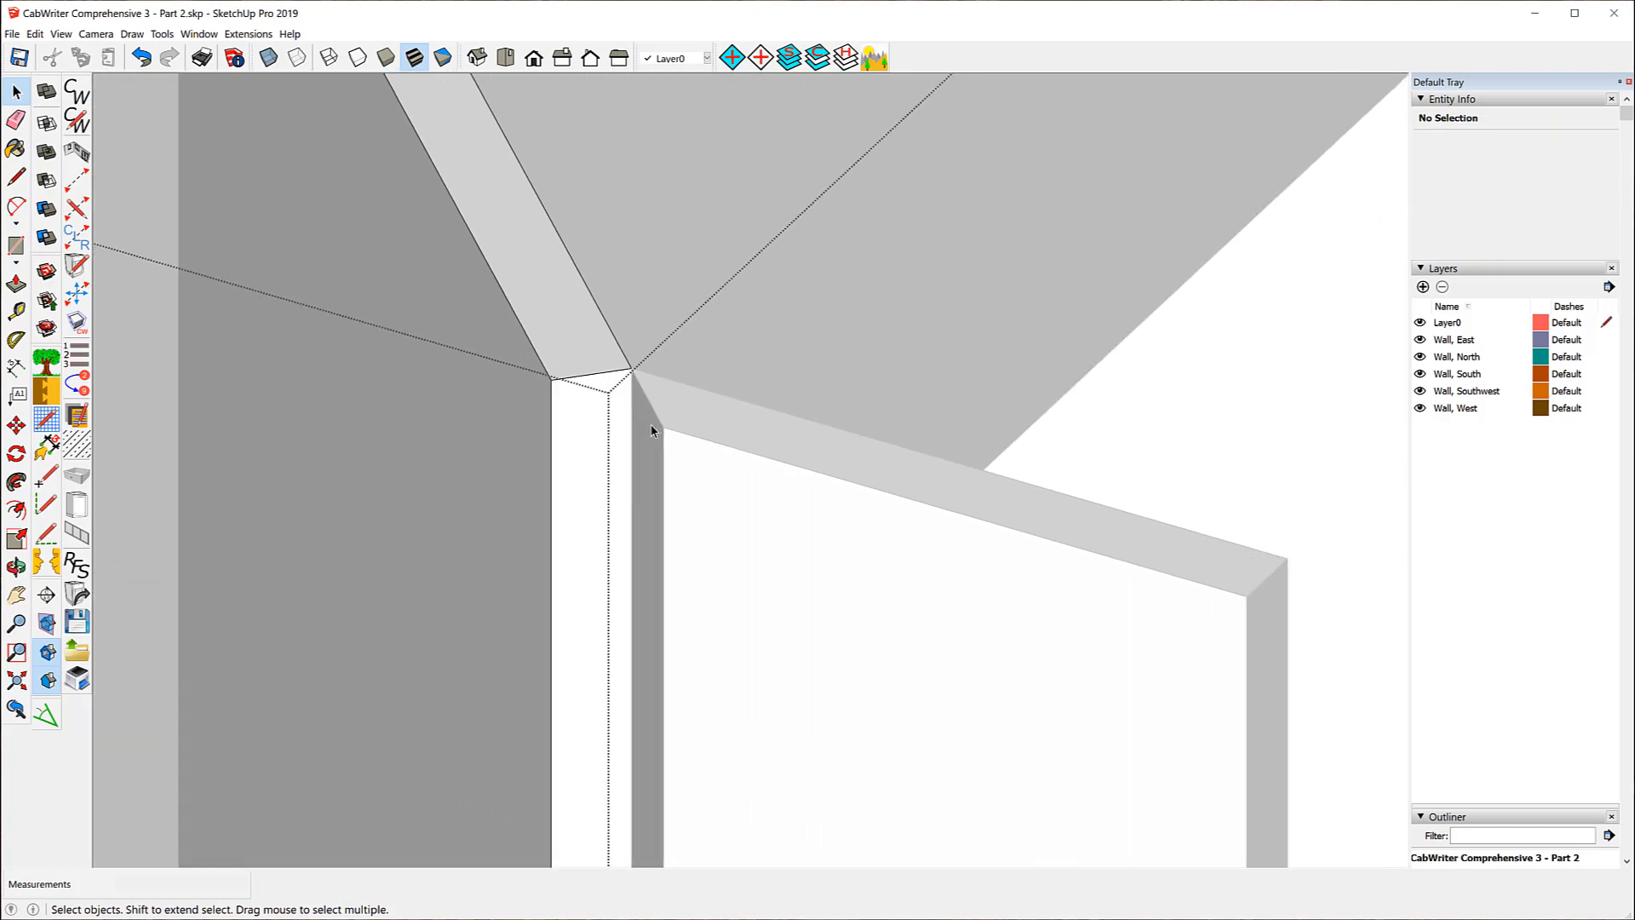
pyautogui.scroll(2, 649, 427)
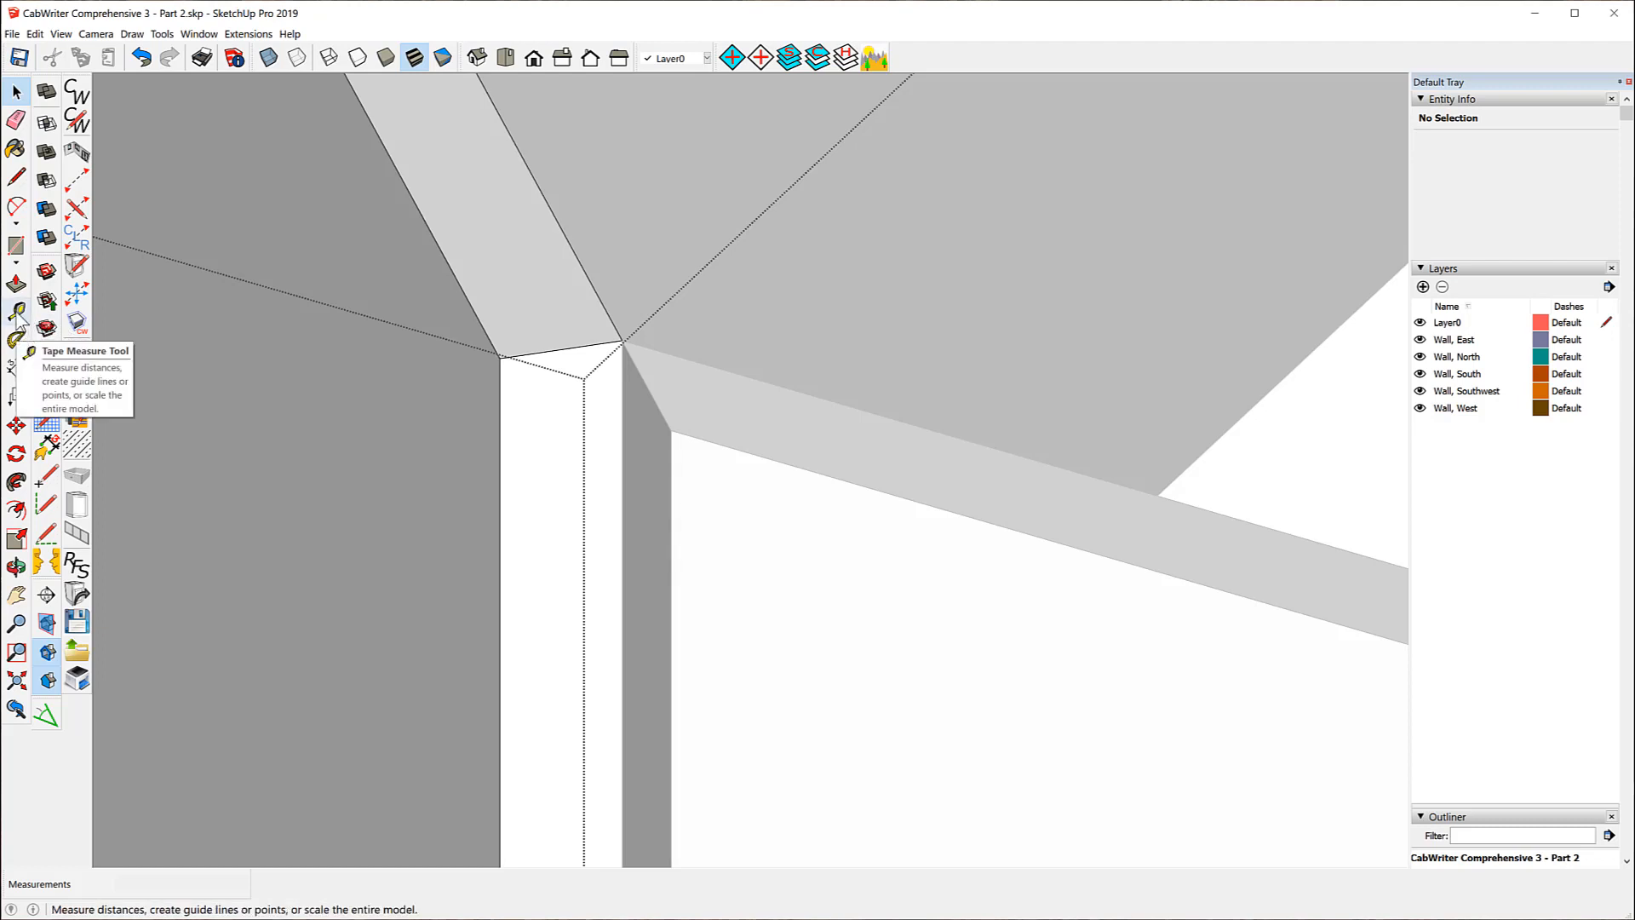
# - Place guide lines along the South wall's outer top edge and along the Southwest wall's outer top edge
pyautogui.click(16, 313)
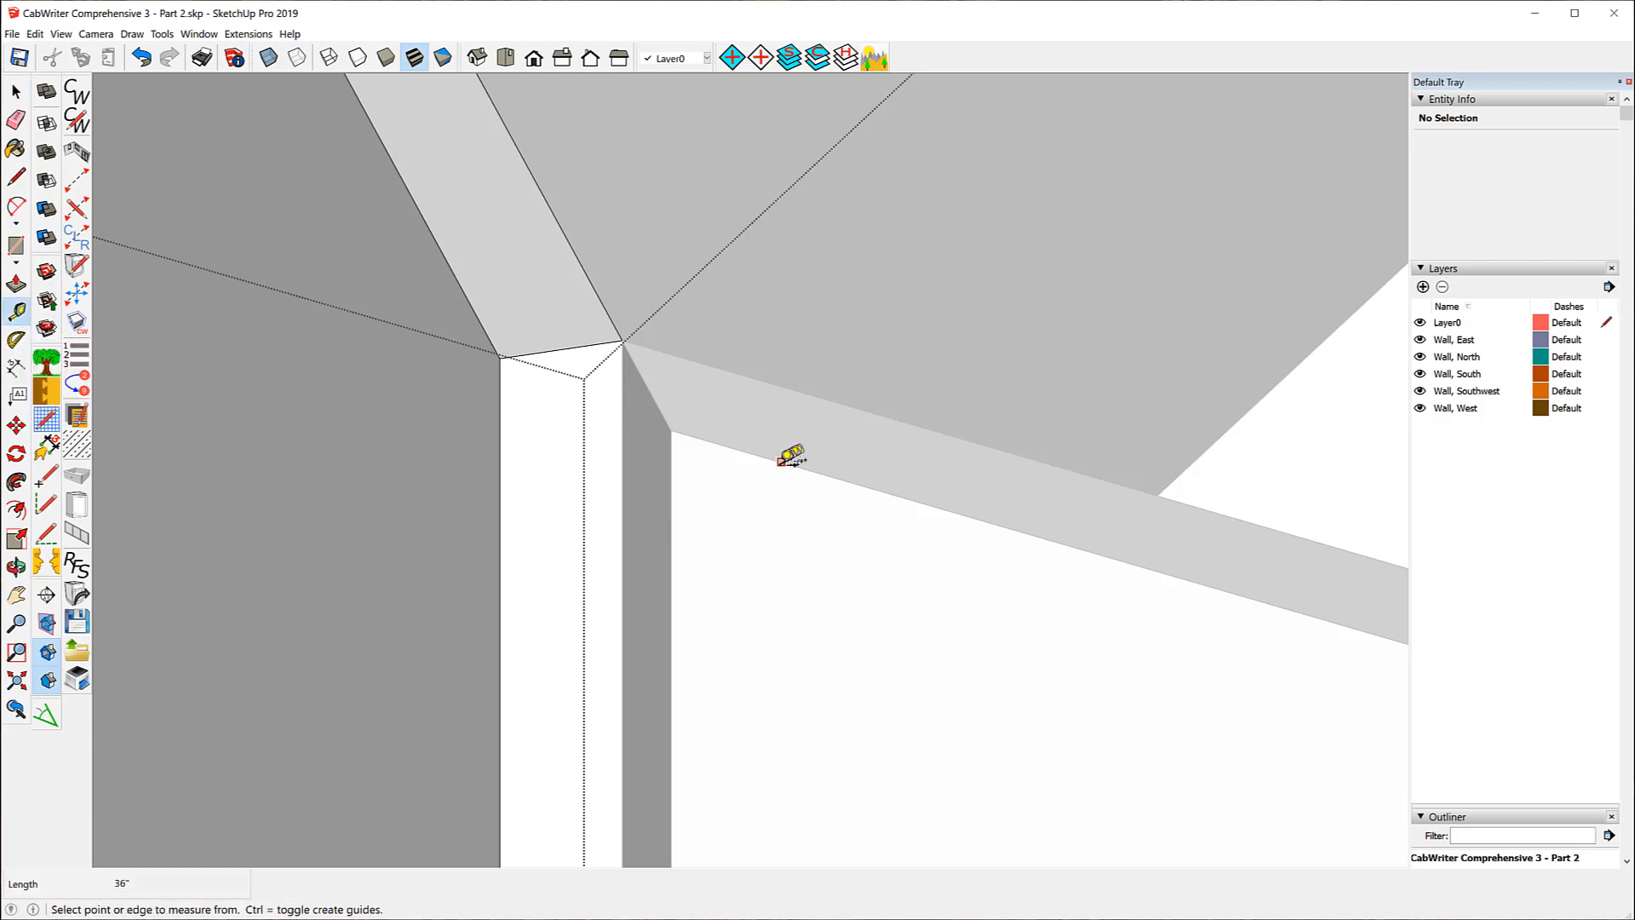
pyautogui.click(781, 461)
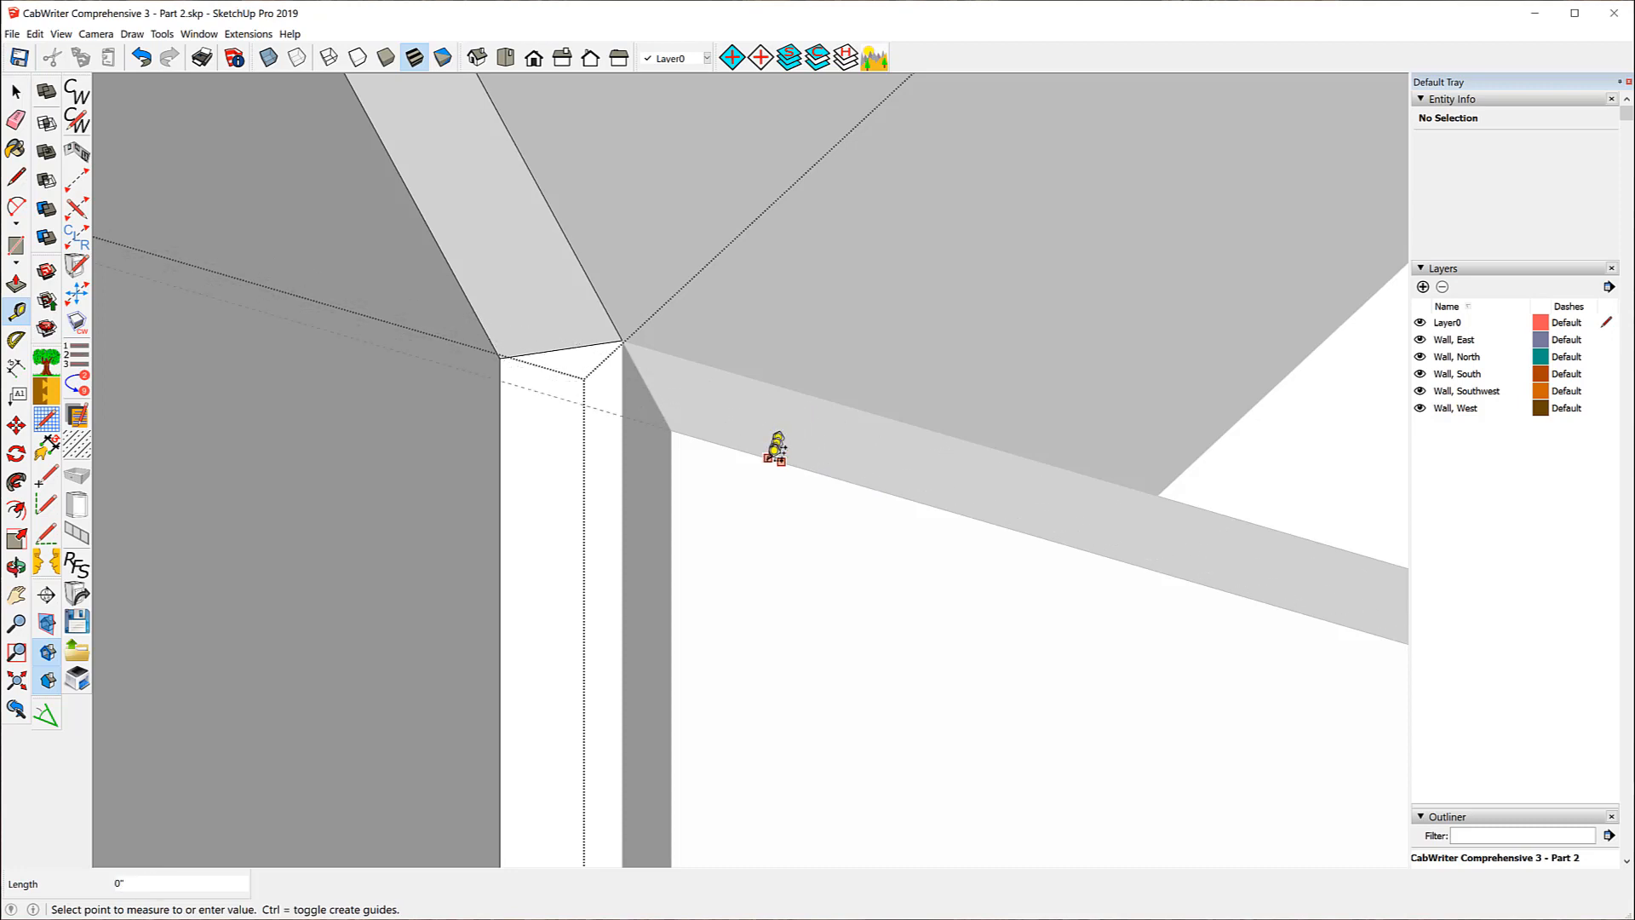
pyautogui.click(773, 459)
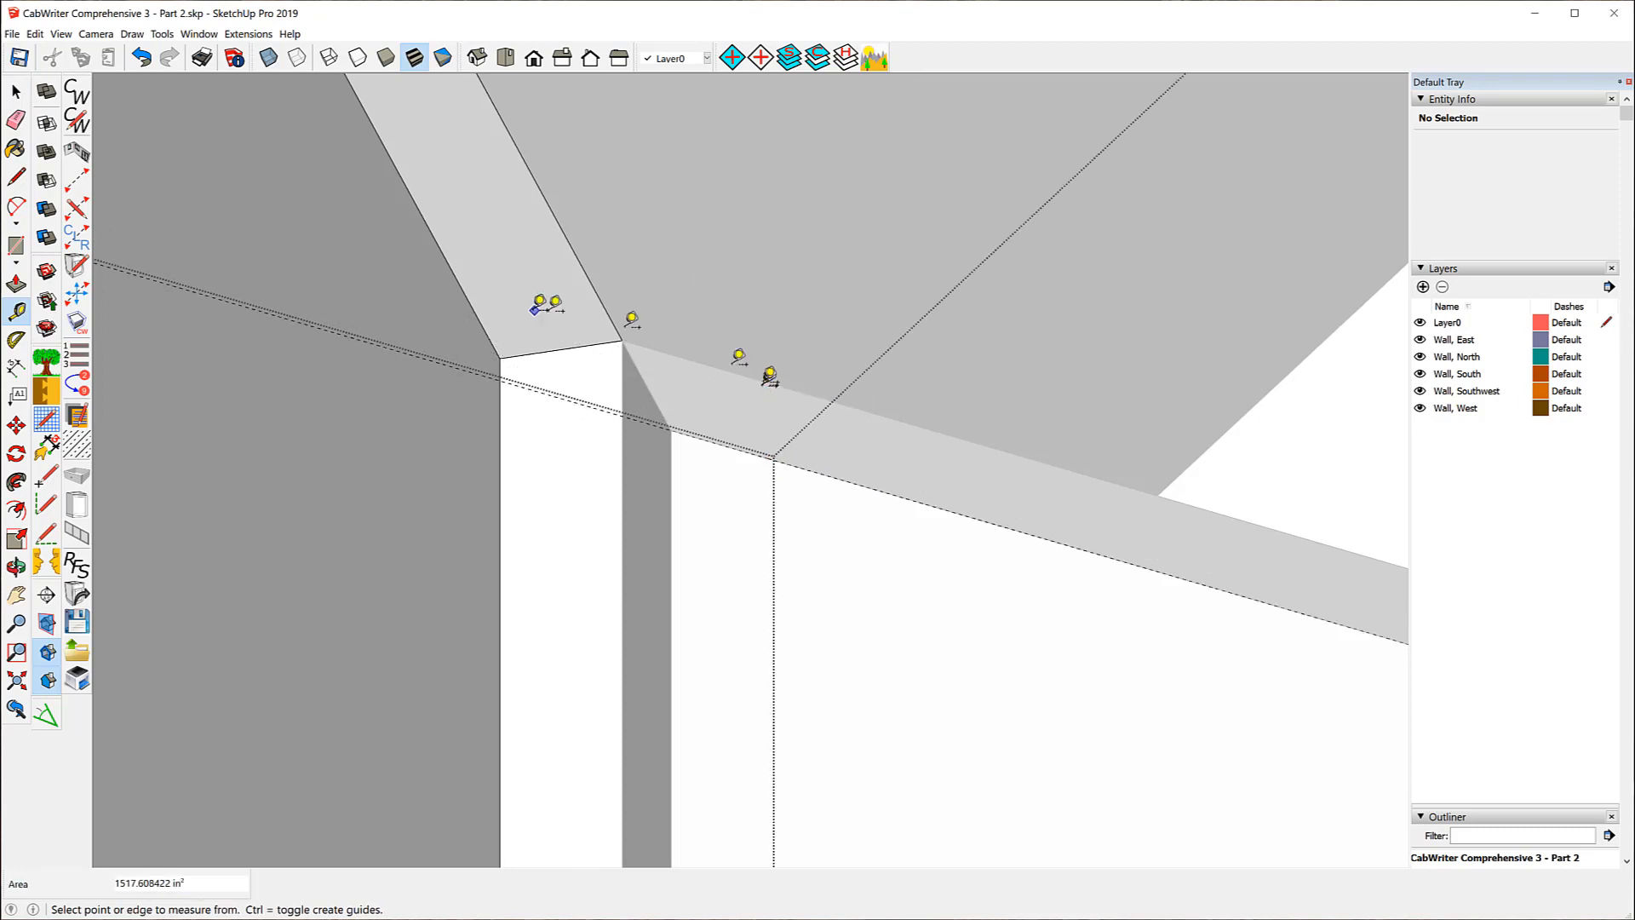
pyautogui.click(482, 323)
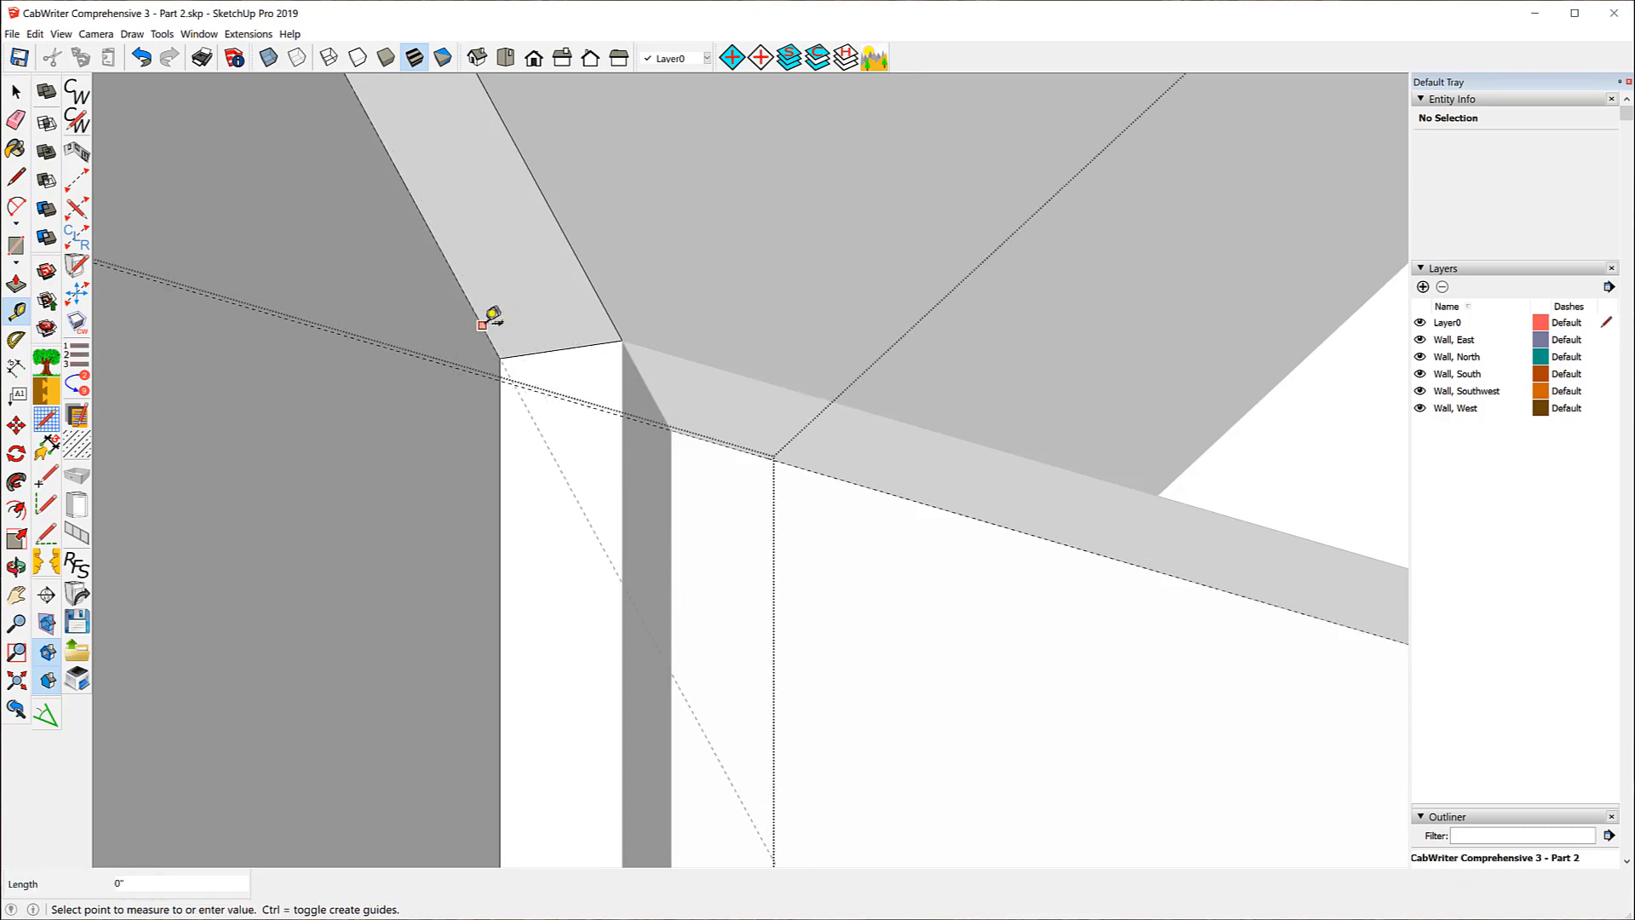
pyautogui.click(482, 326)
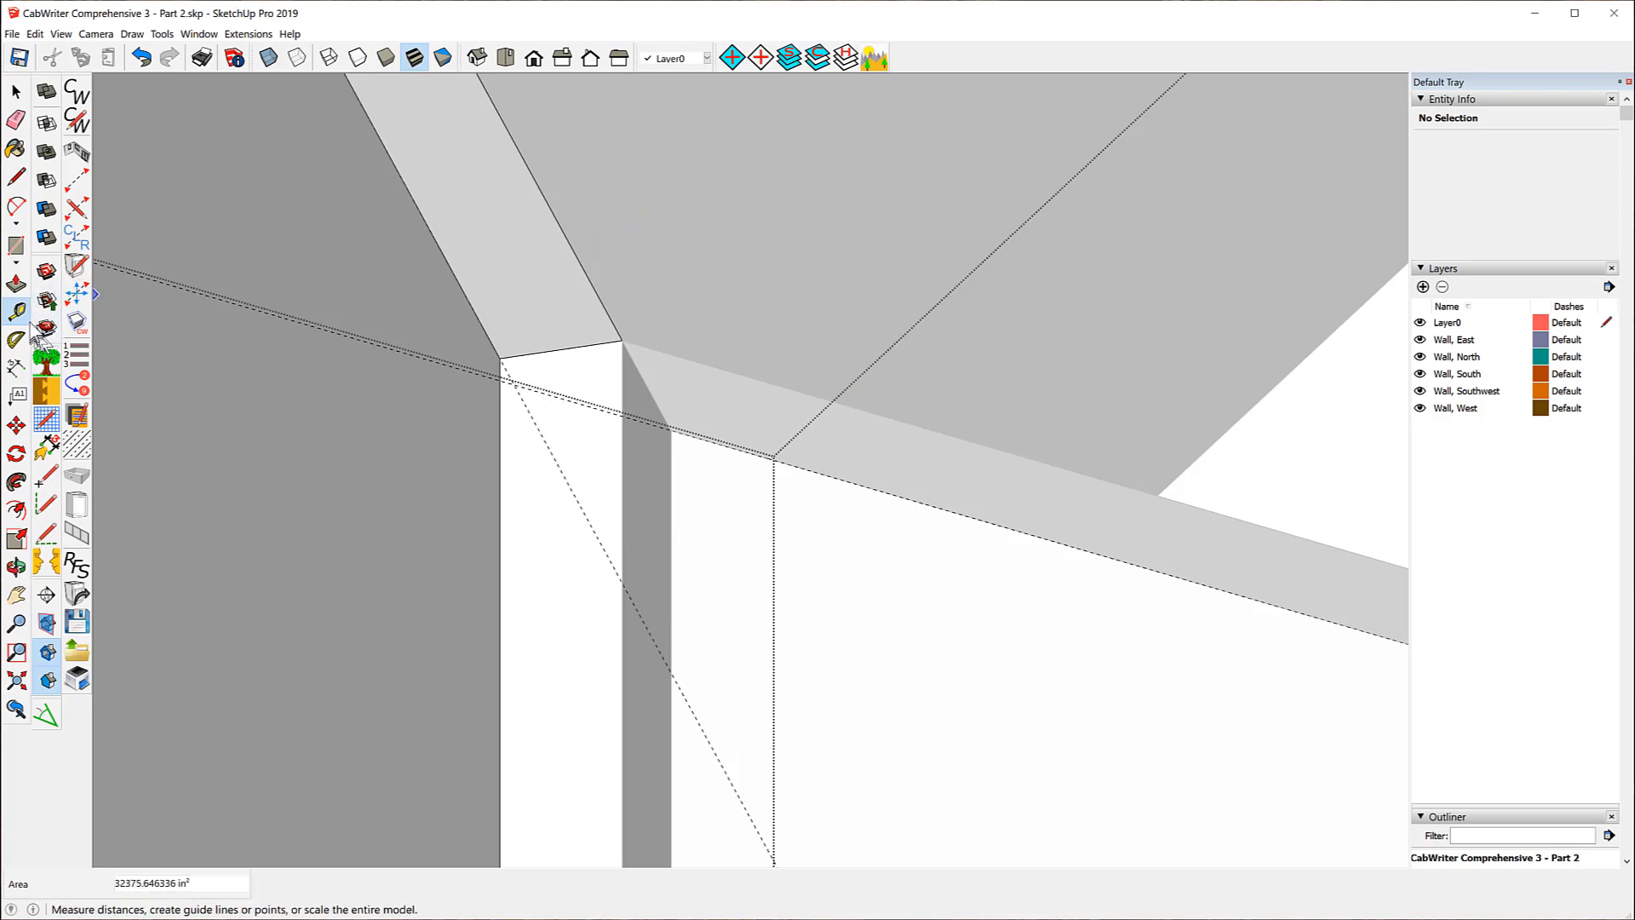
# - Move the room-side vertical edge of the Southwest wall's end to the outer corner of the South wall's angled cut
pyautogui.click(16, 91)
pyautogui.scroll(3, 625, 377)
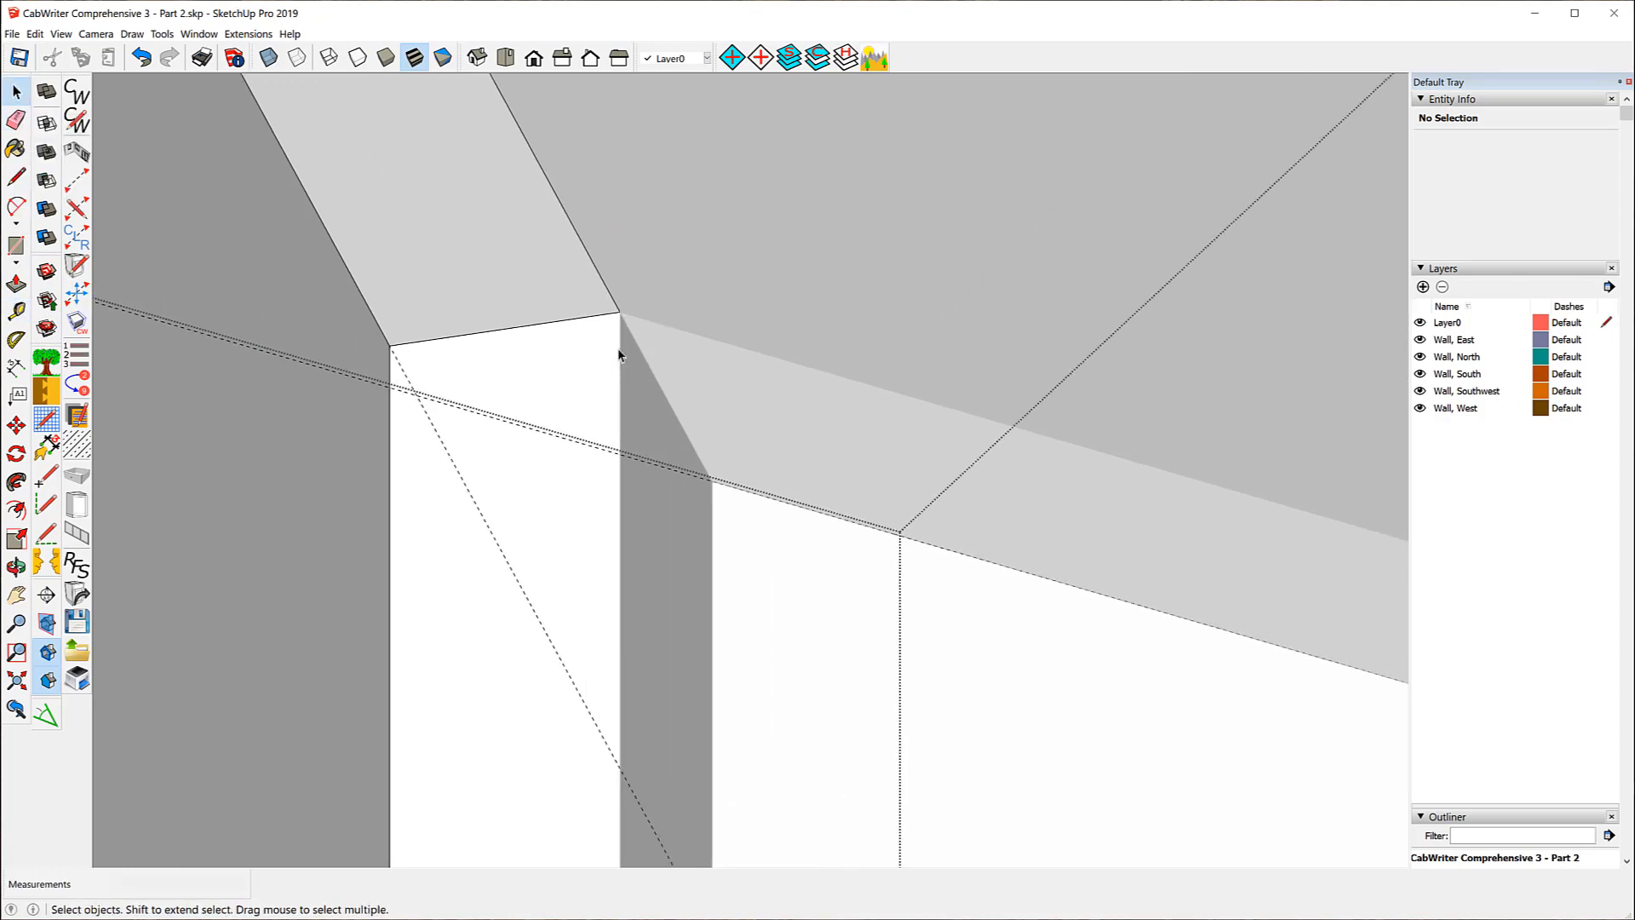
pyautogui.click(621, 345)
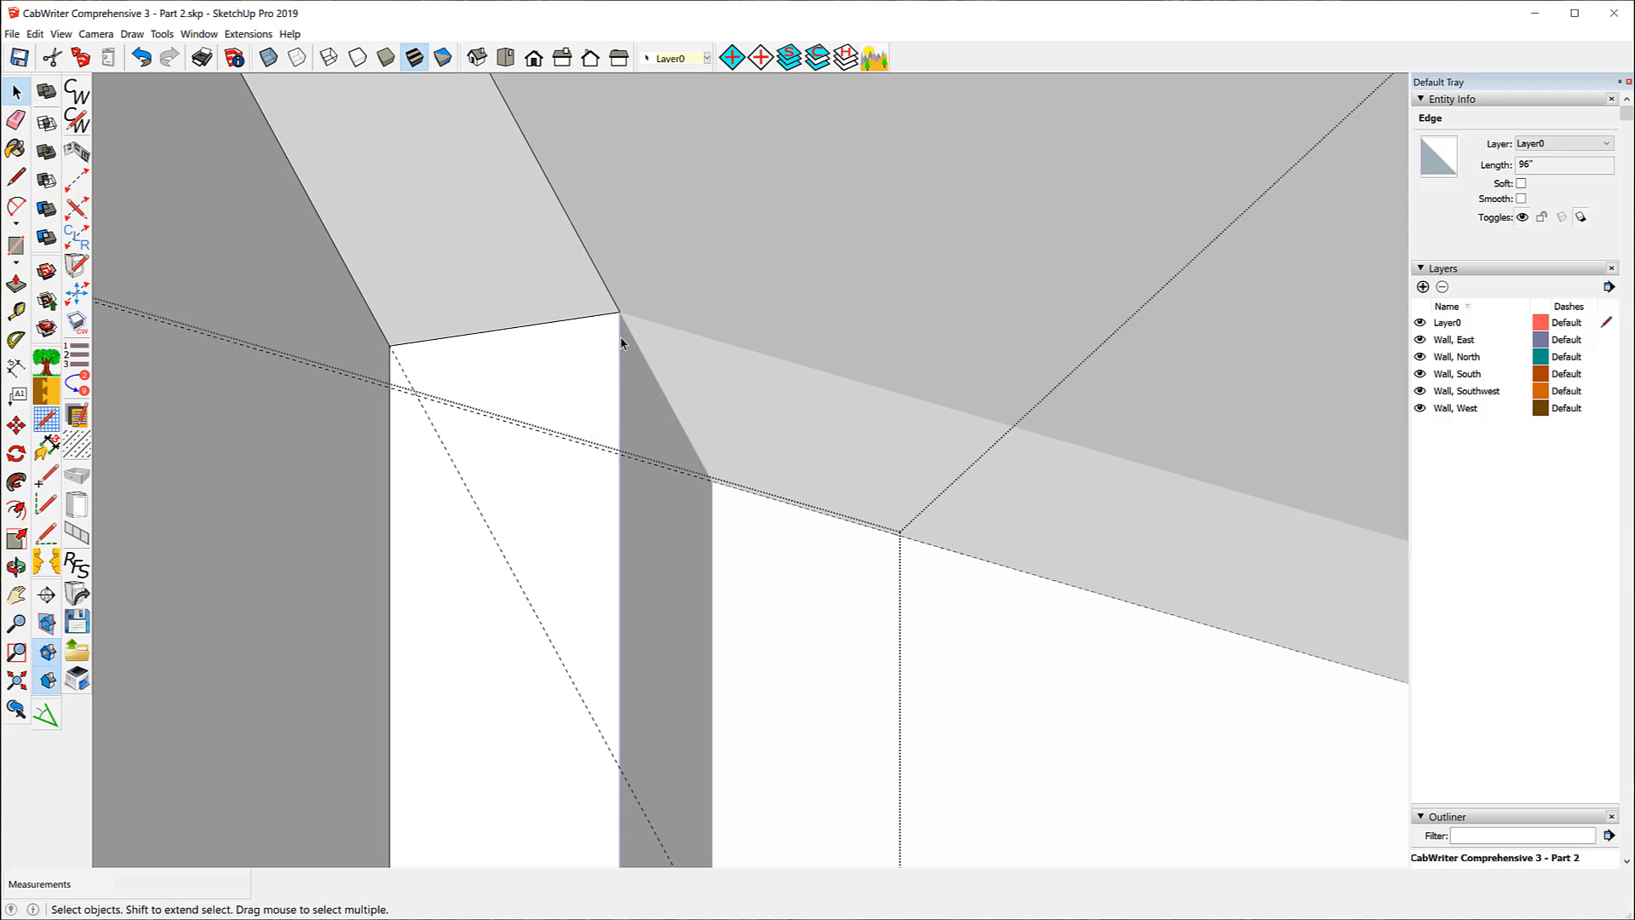
pyautogui.scroll(5, 621, 339)
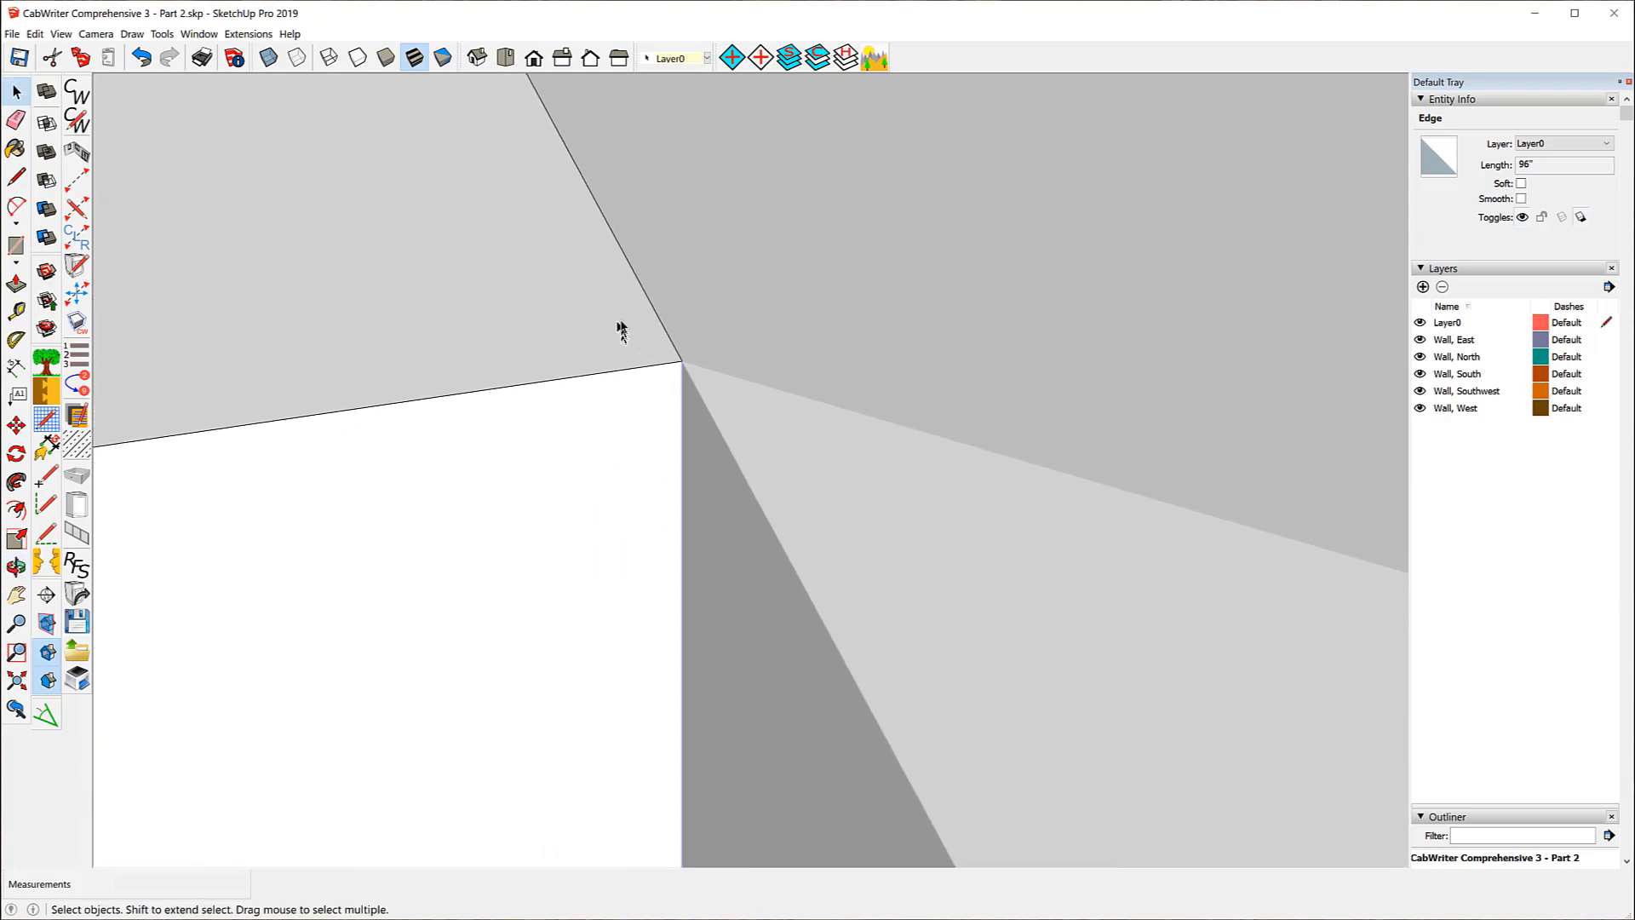
pyautogui.scroll(1, 619, 325)
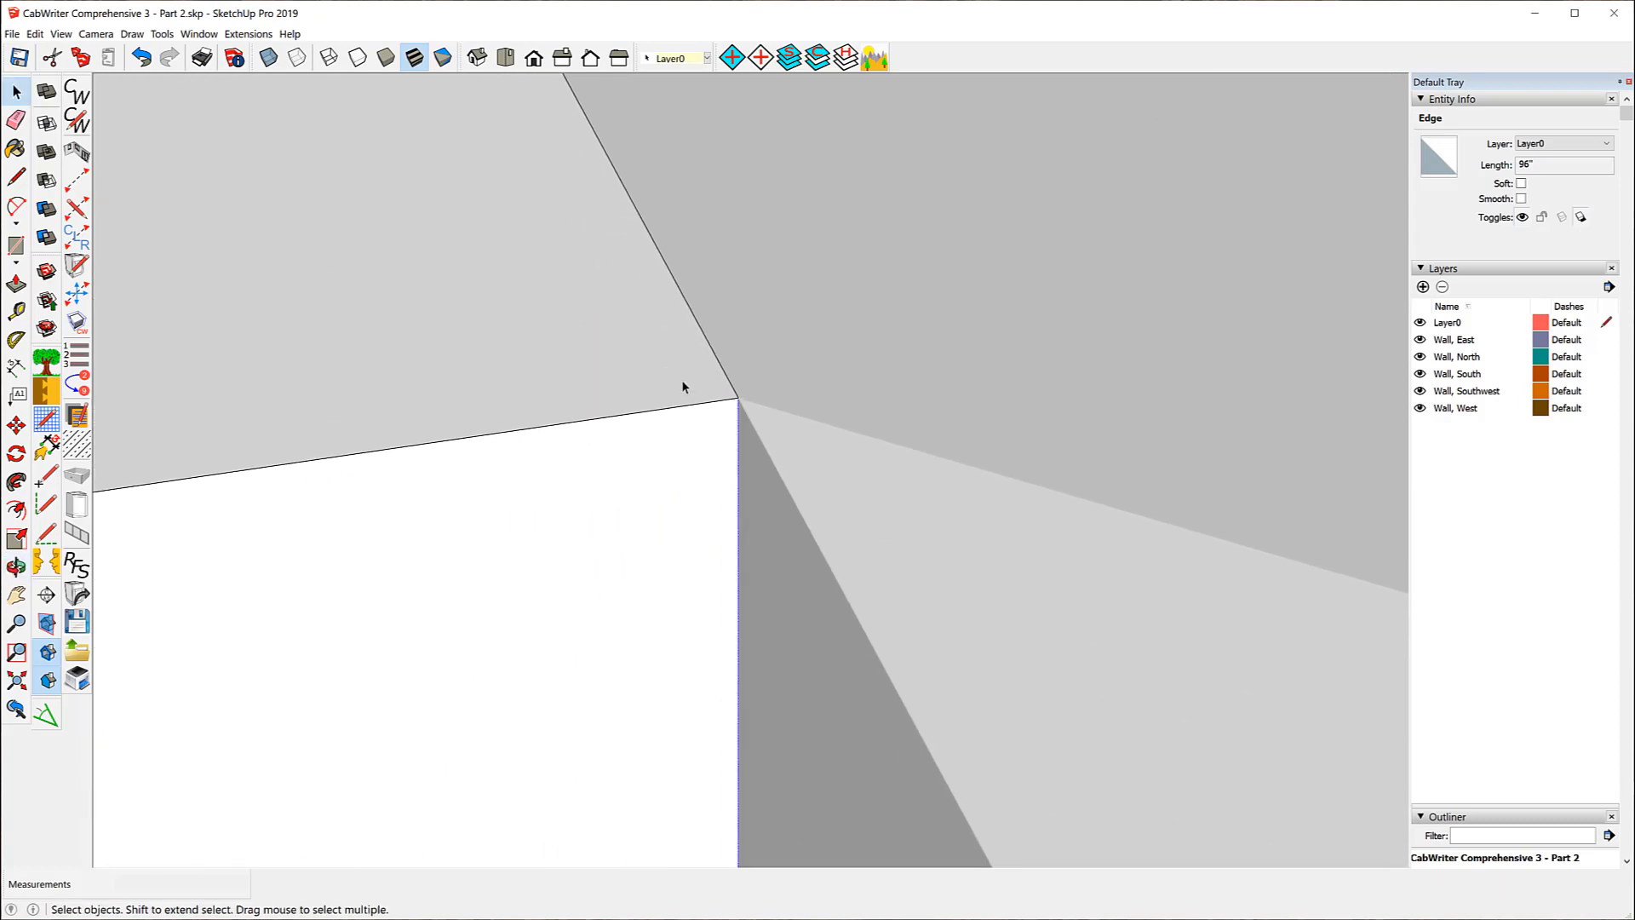
pyautogui.keyDown('shift'); pyautogui.moveTo(595, 286); pyautogui.dragTo(477, 161, button='middle'); pyautogui.keyUp('shift')
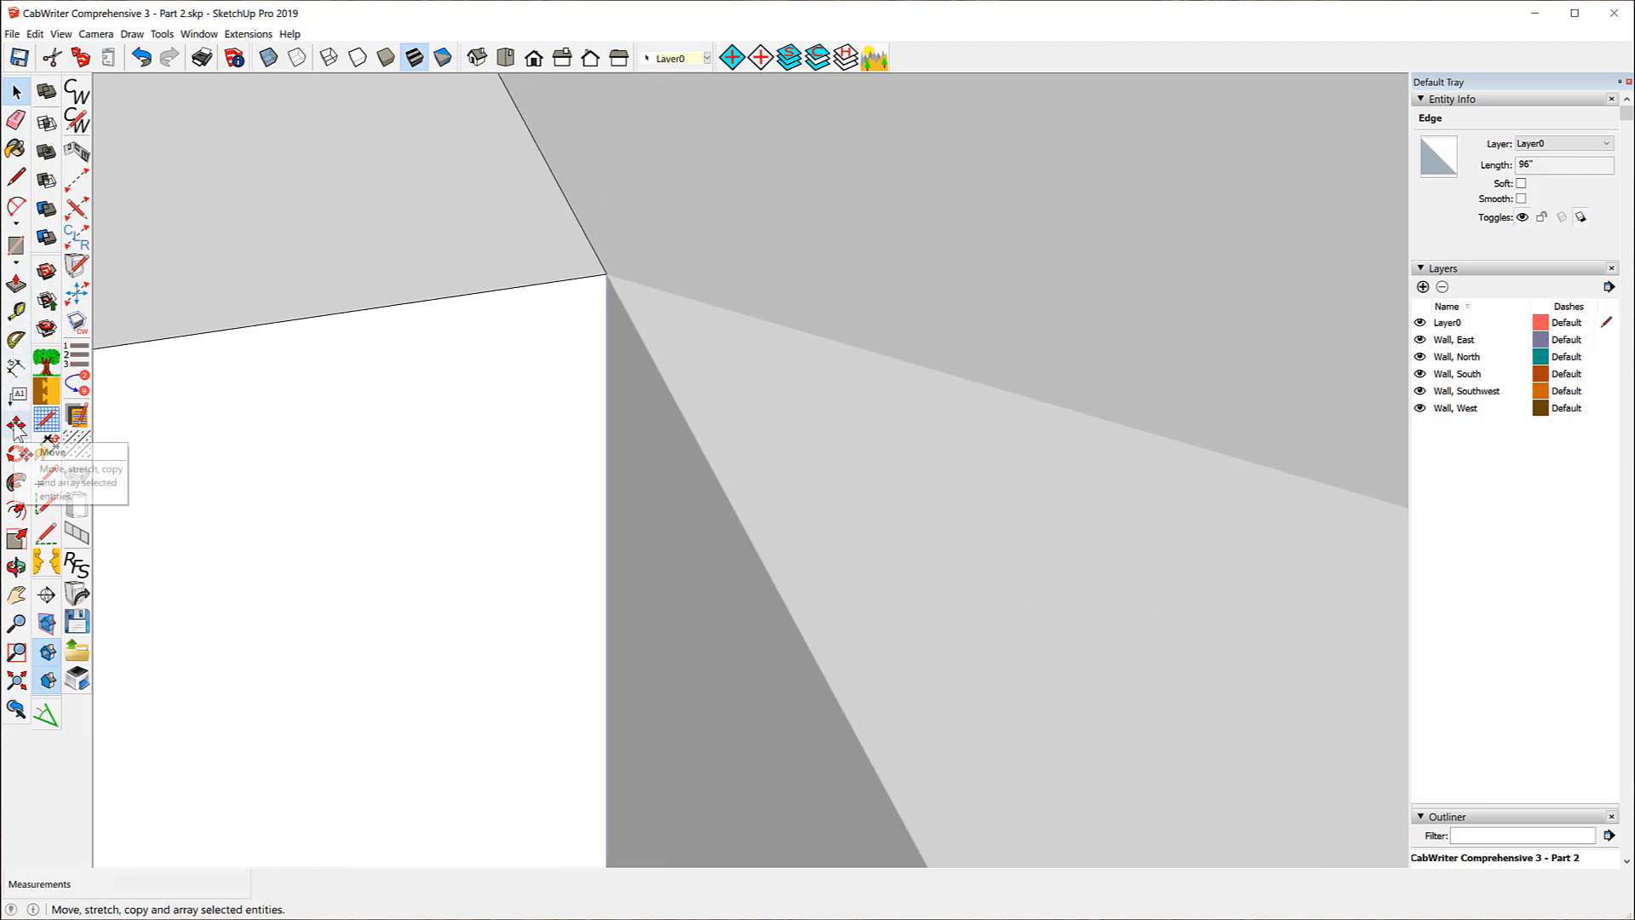
pyautogui.click(16, 424)
pyautogui.click(603, 273)
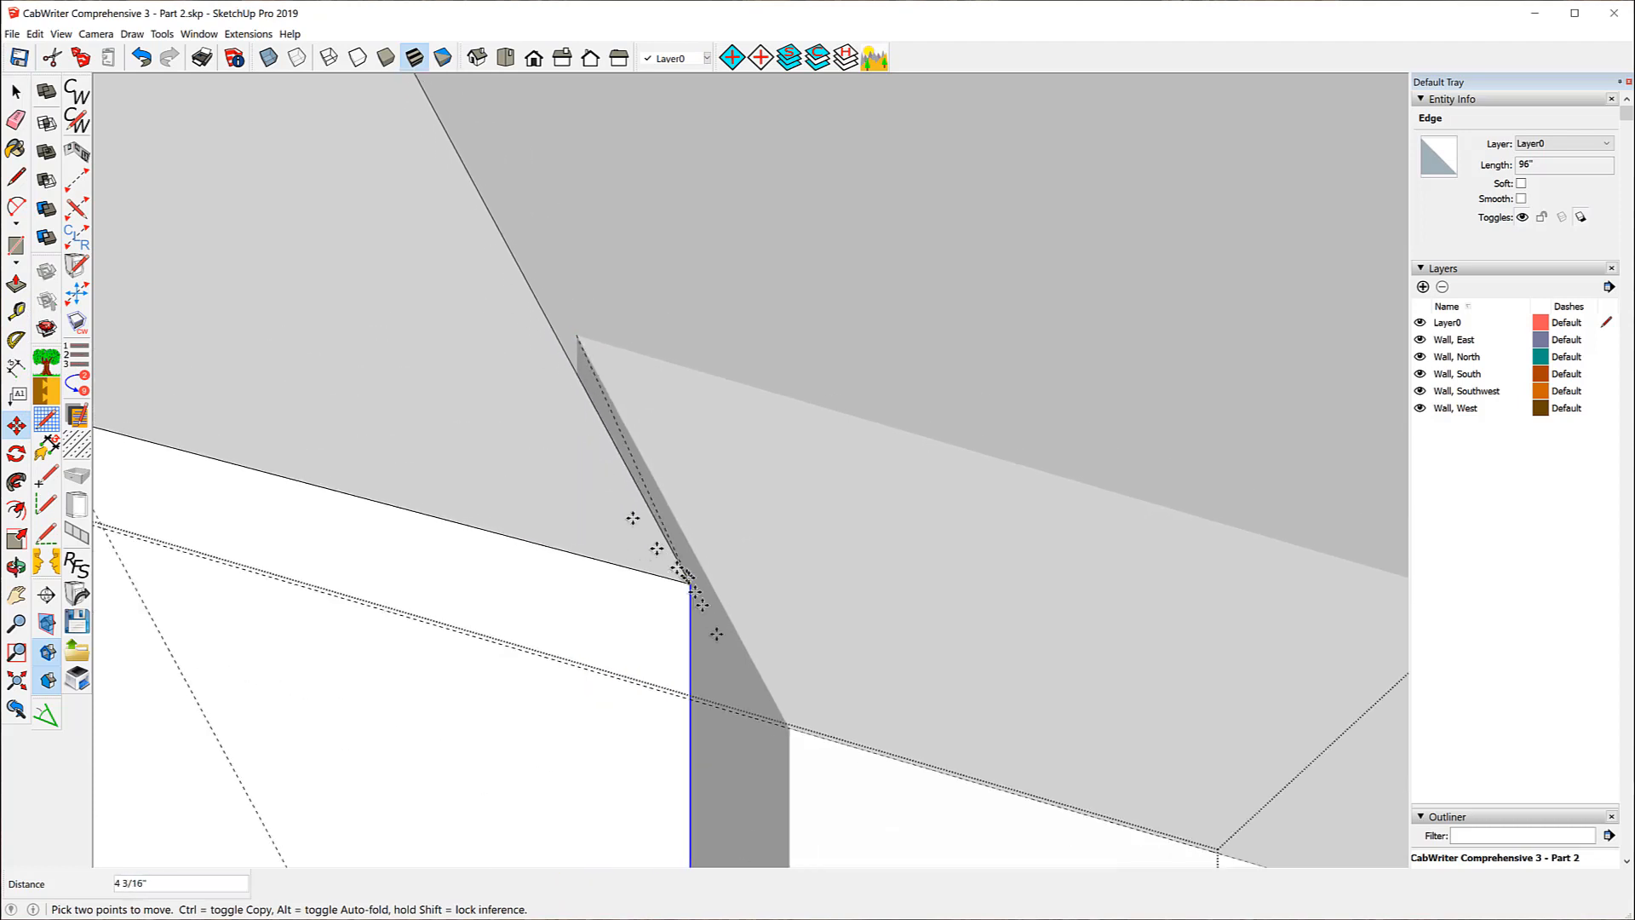
pyautogui.click(789, 725)
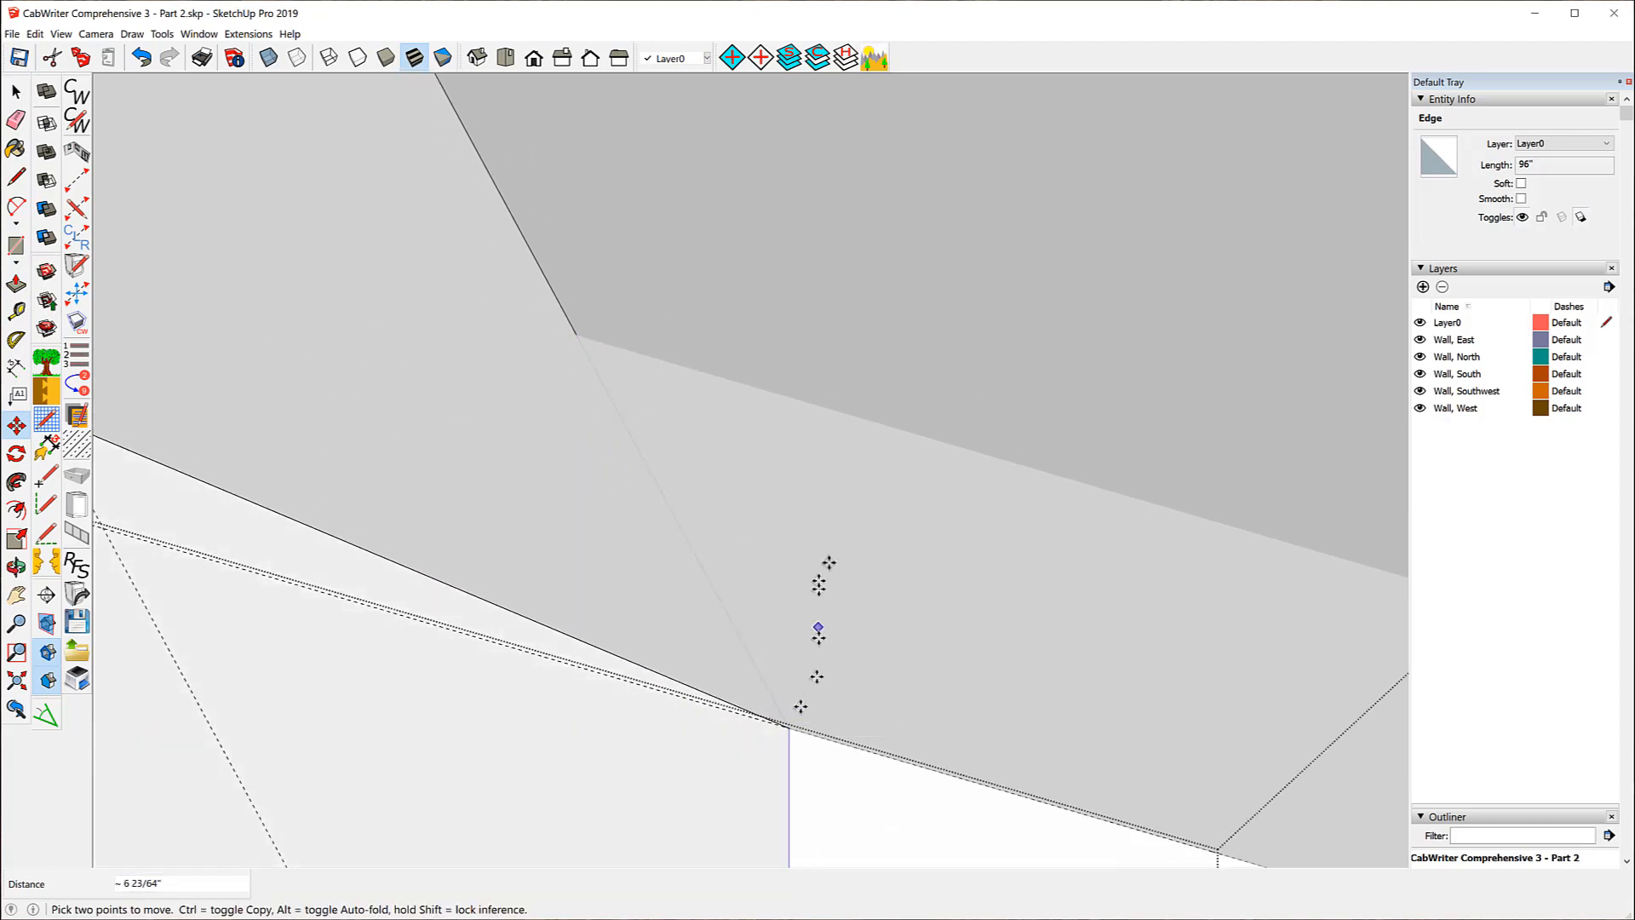
pyautogui.scroll(-3, 881, 541)
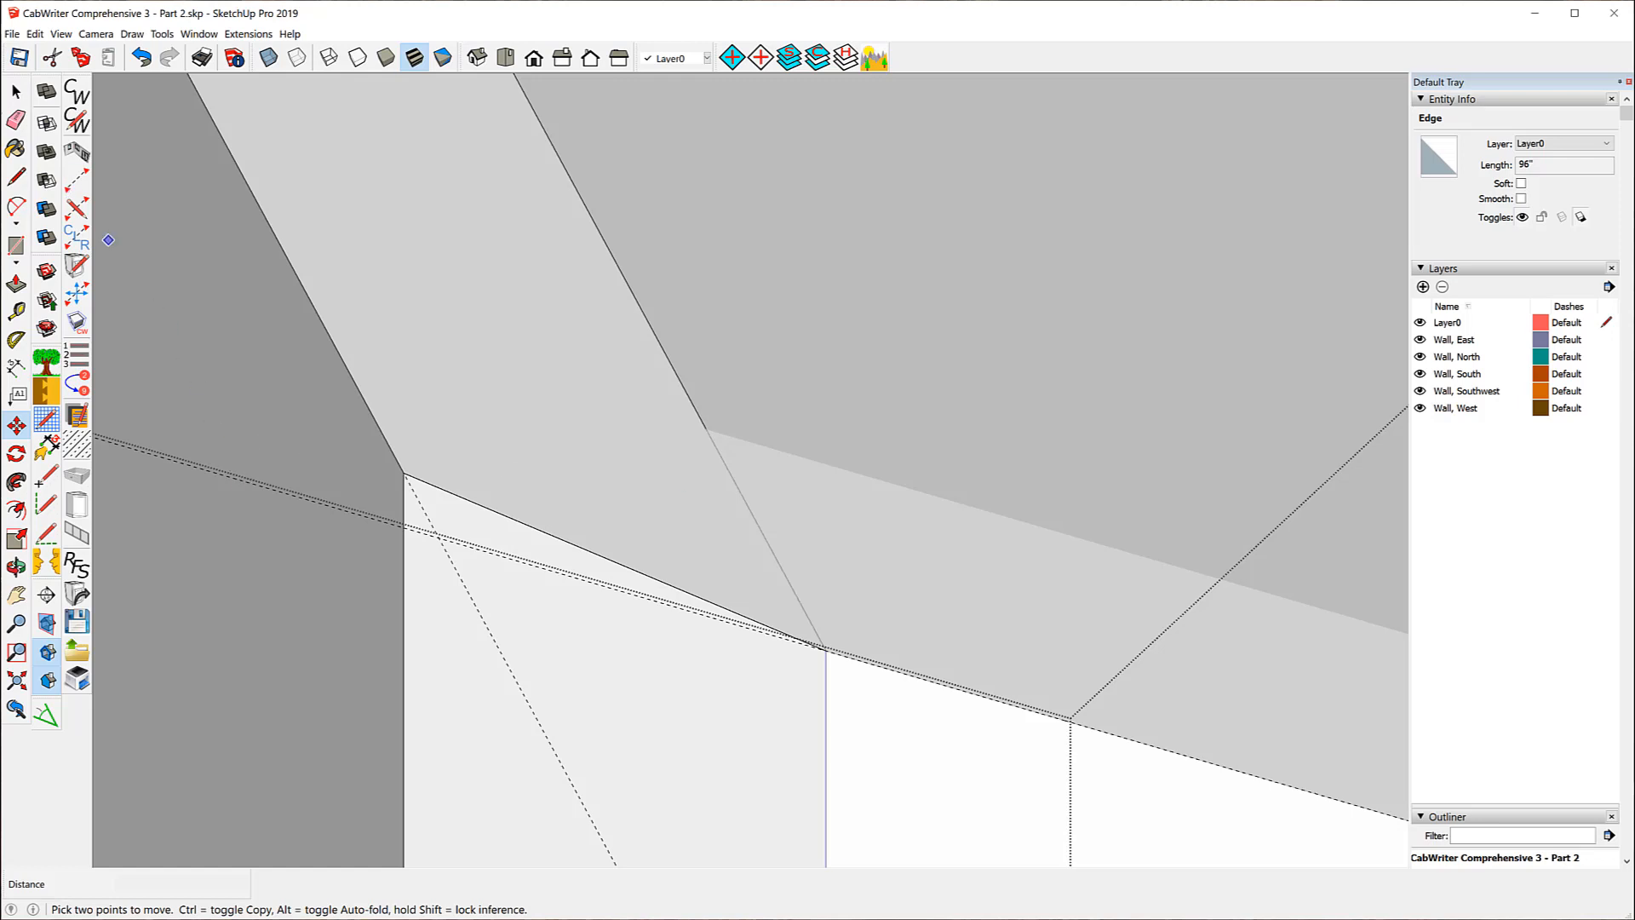
# - Move the other vertical edge of the Southwest wall's end to the intersection of the two guide lines
pyautogui.click(16, 91)
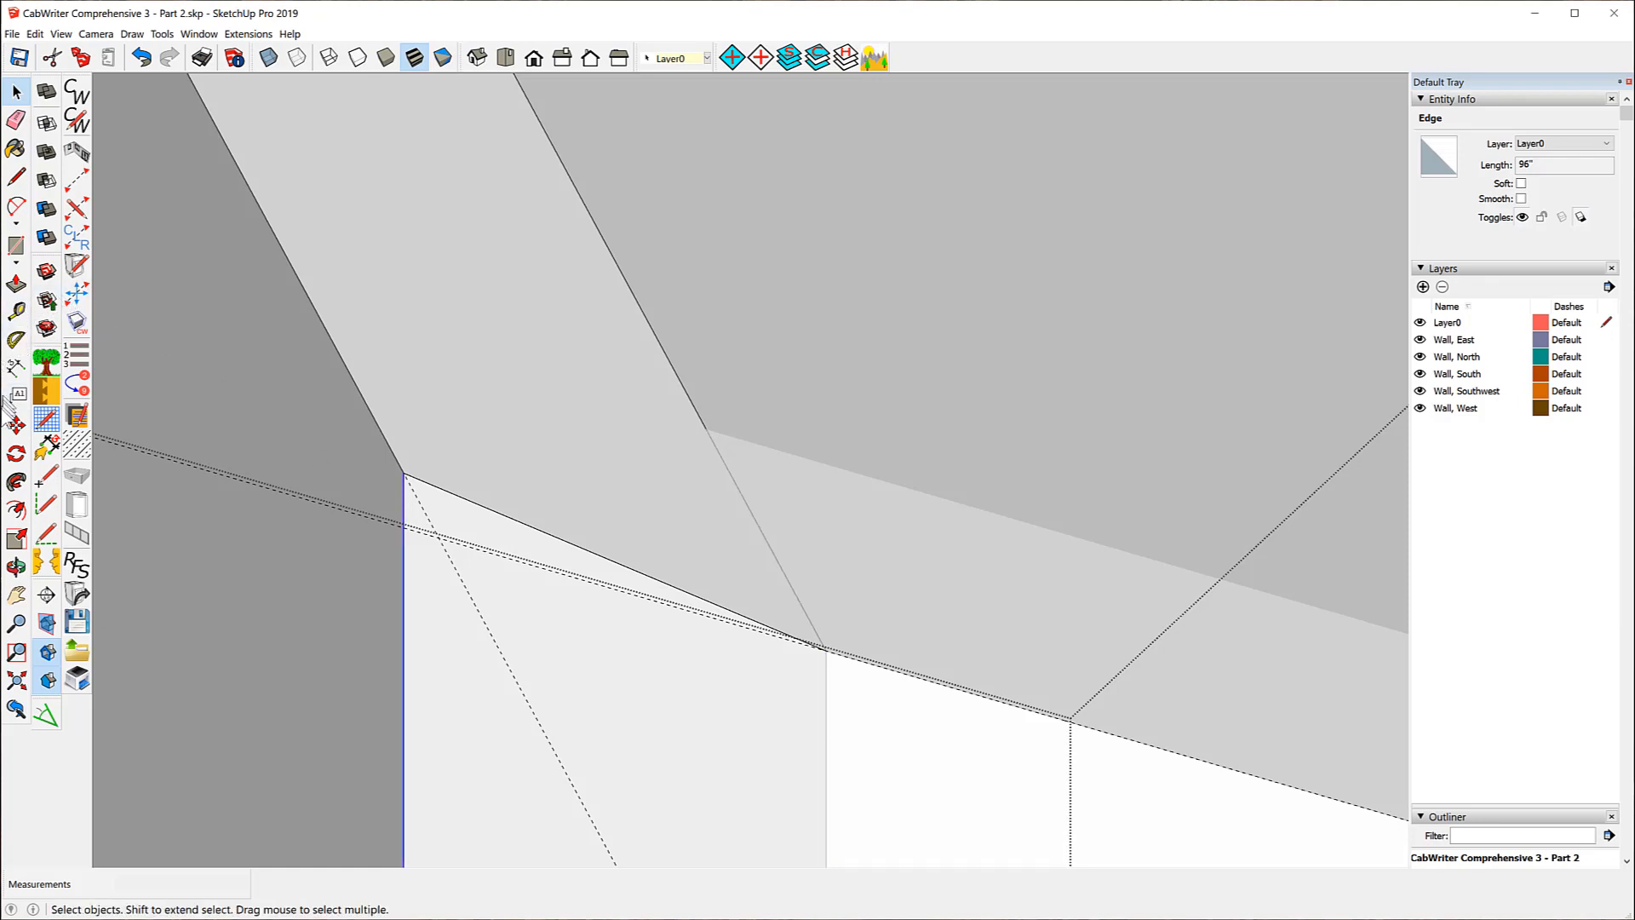
pyautogui.click(17, 426)
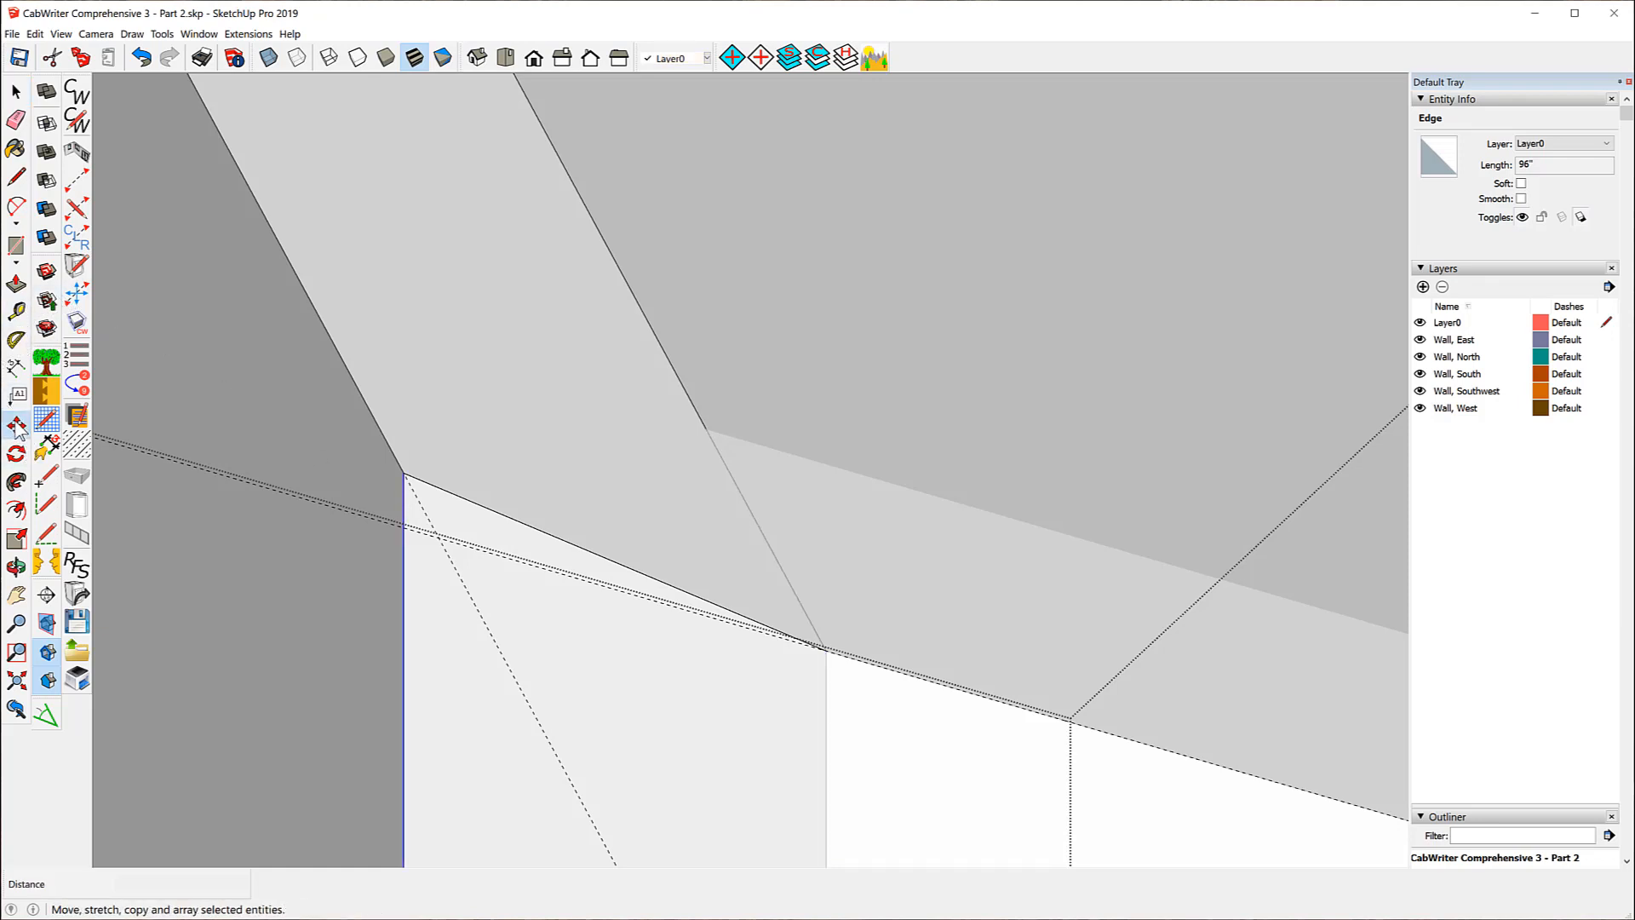
pyautogui.click(404, 472)
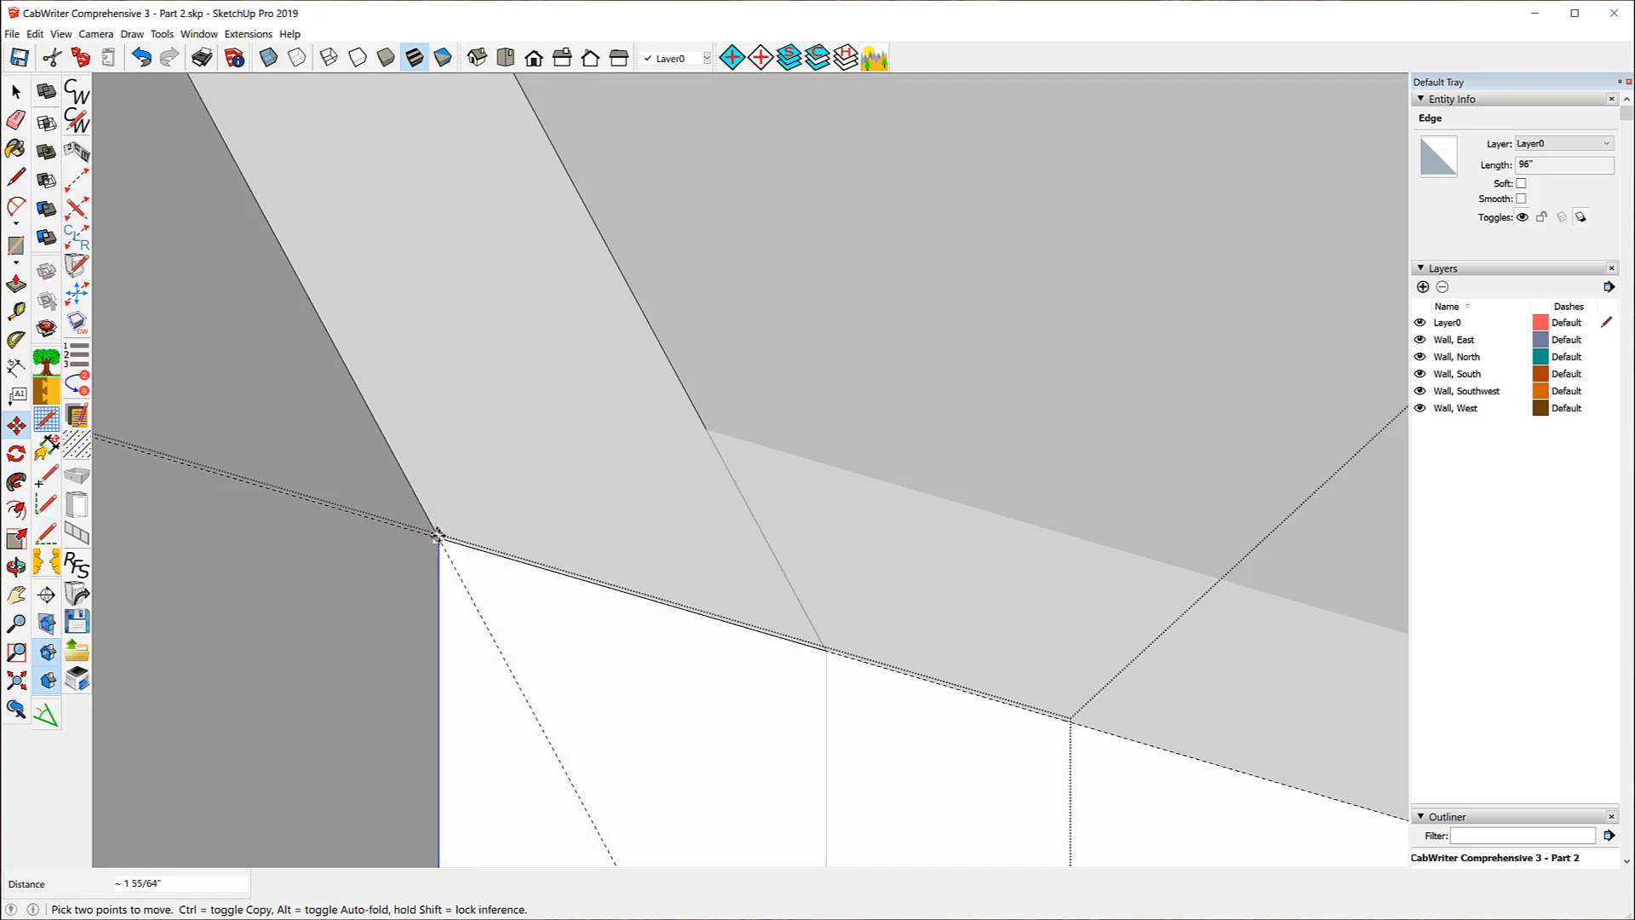
pyautogui.click(440, 538)
# - Draw a diagonal line across the Southwest wall's top, between opposite corners of its overlap with the West wall
pyautogui.scroll(-5, 511, 324)
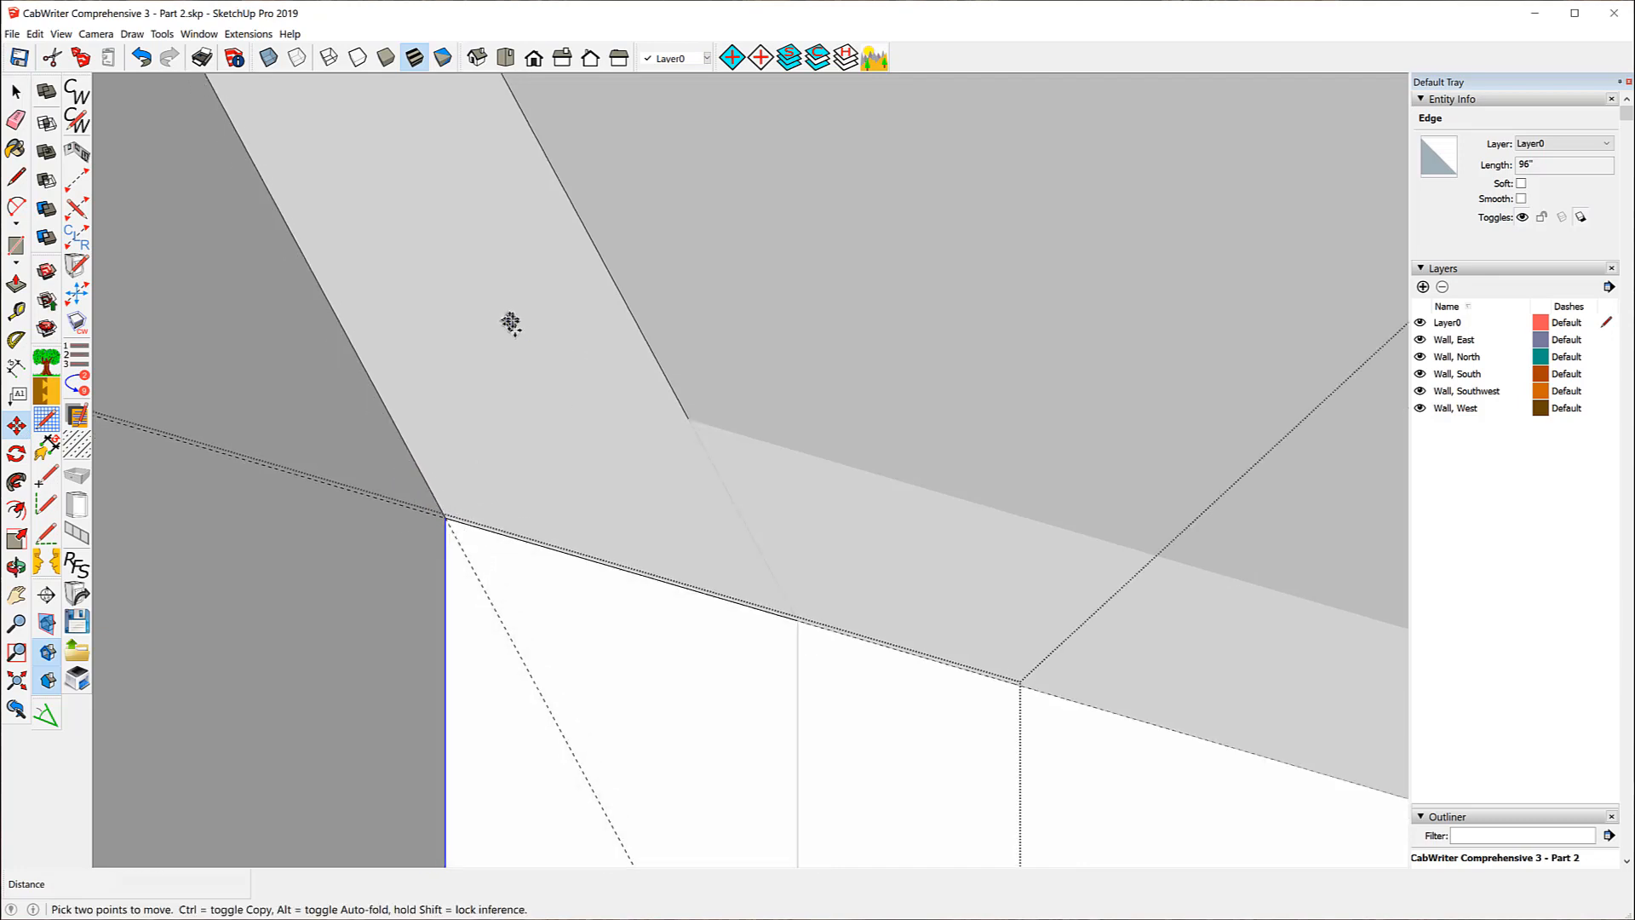
pyautogui.scroll(-5, 480, 353)
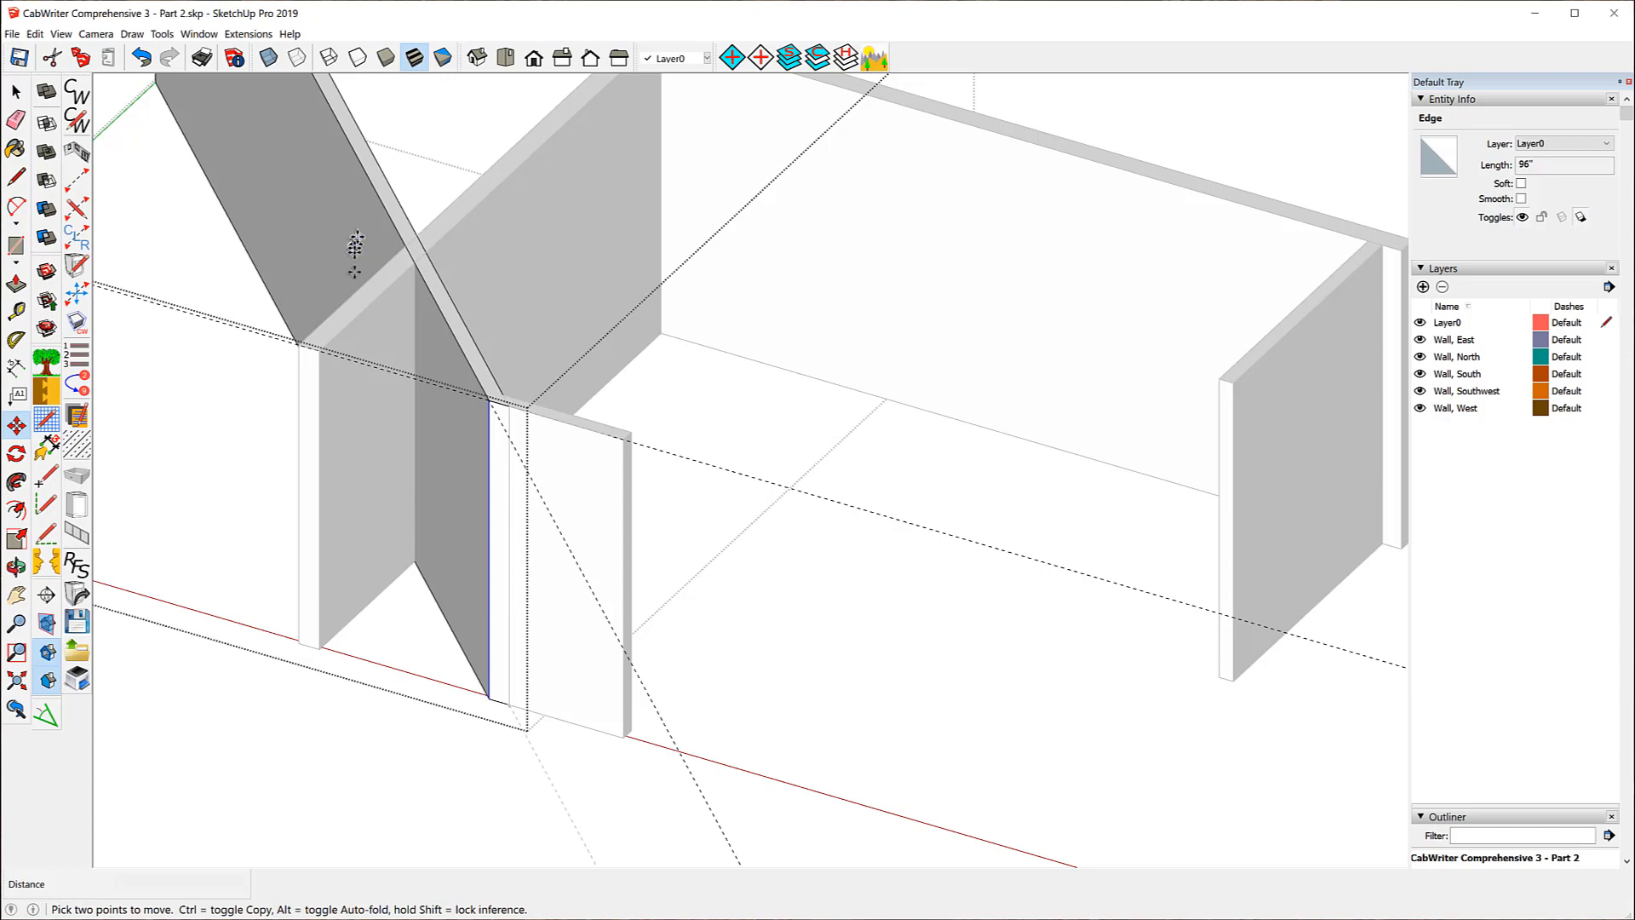
pyautogui.scroll(-2, 355, 247)
pyautogui.scroll(6, 366, 347)
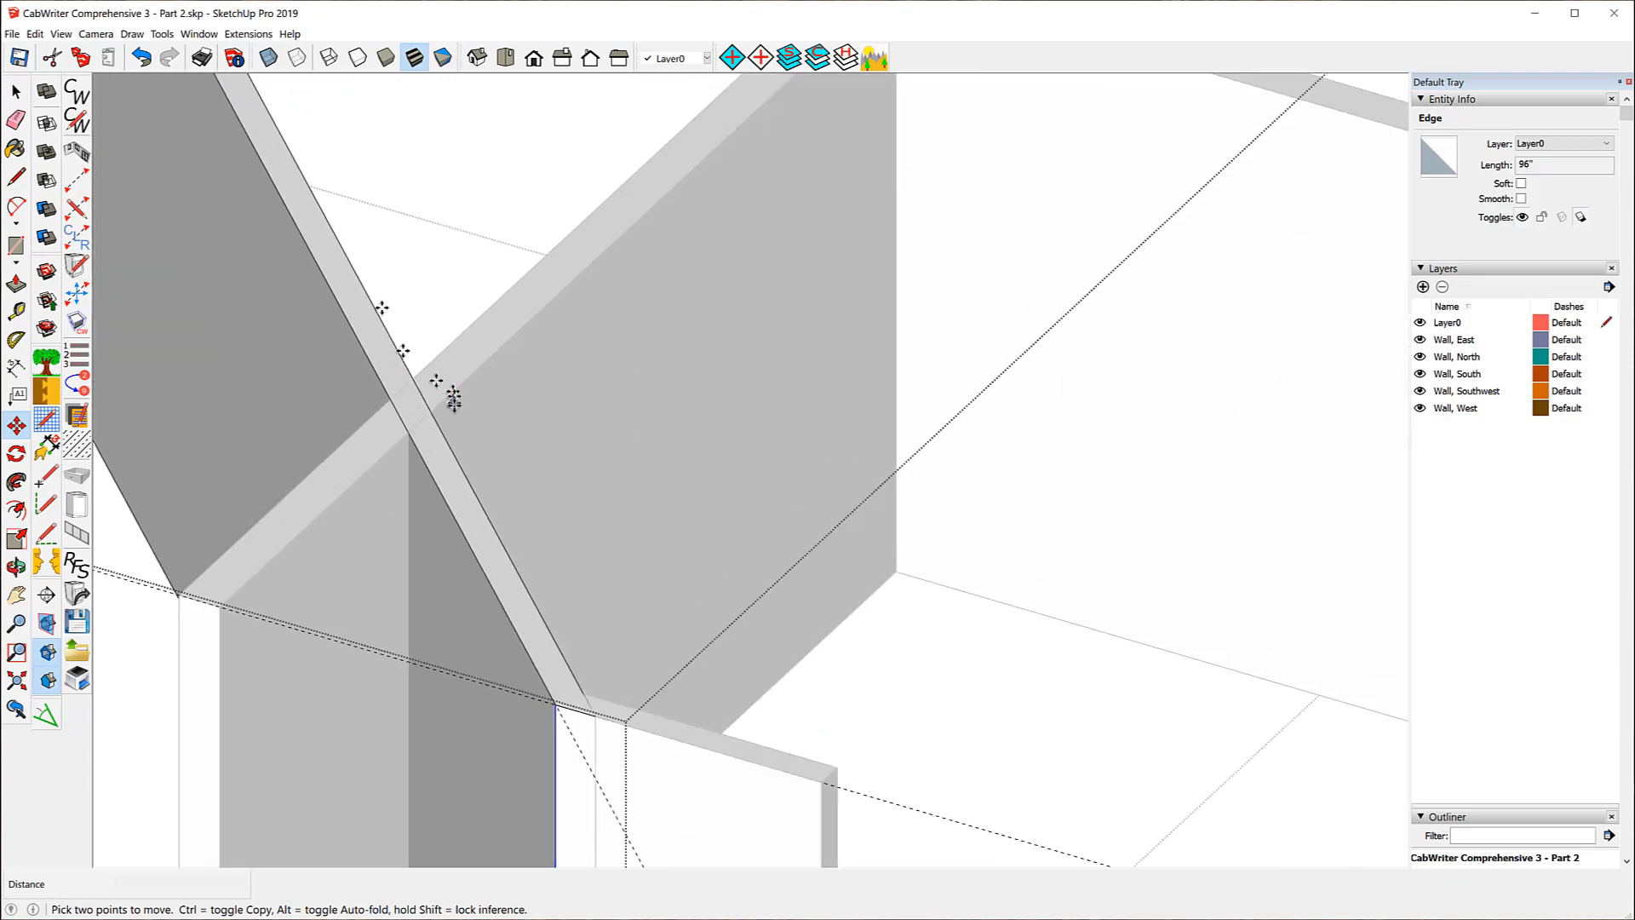
pyautogui.scroll(4, 391, 375)
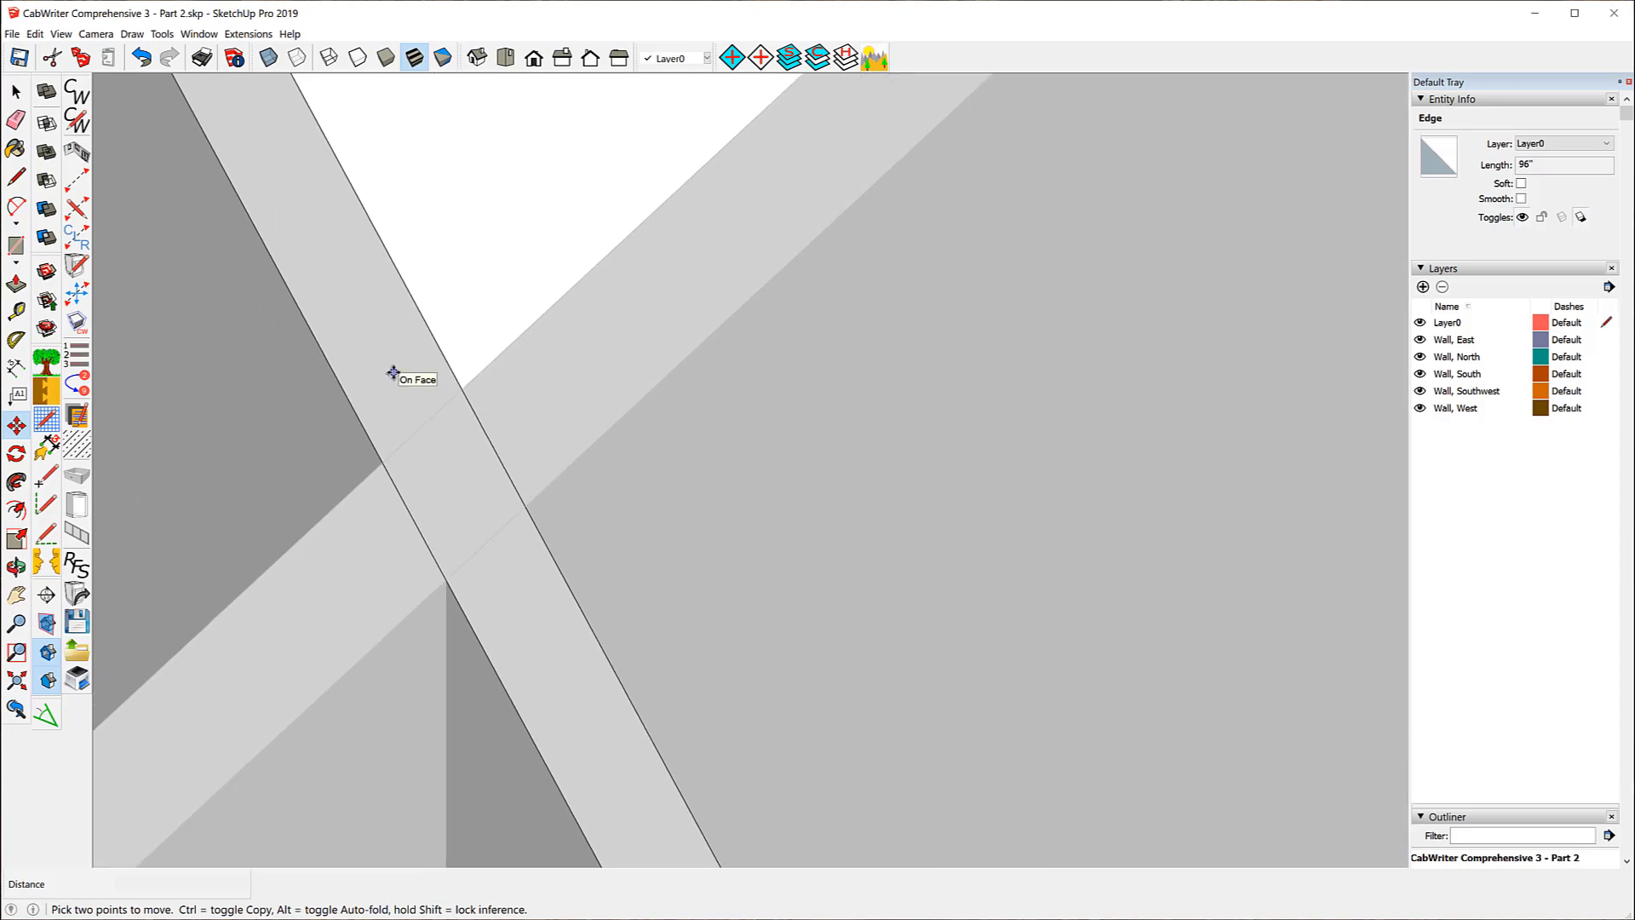
pyautogui.scroll(2, 393, 372)
pyautogui.scroll(-2, 392, 372)
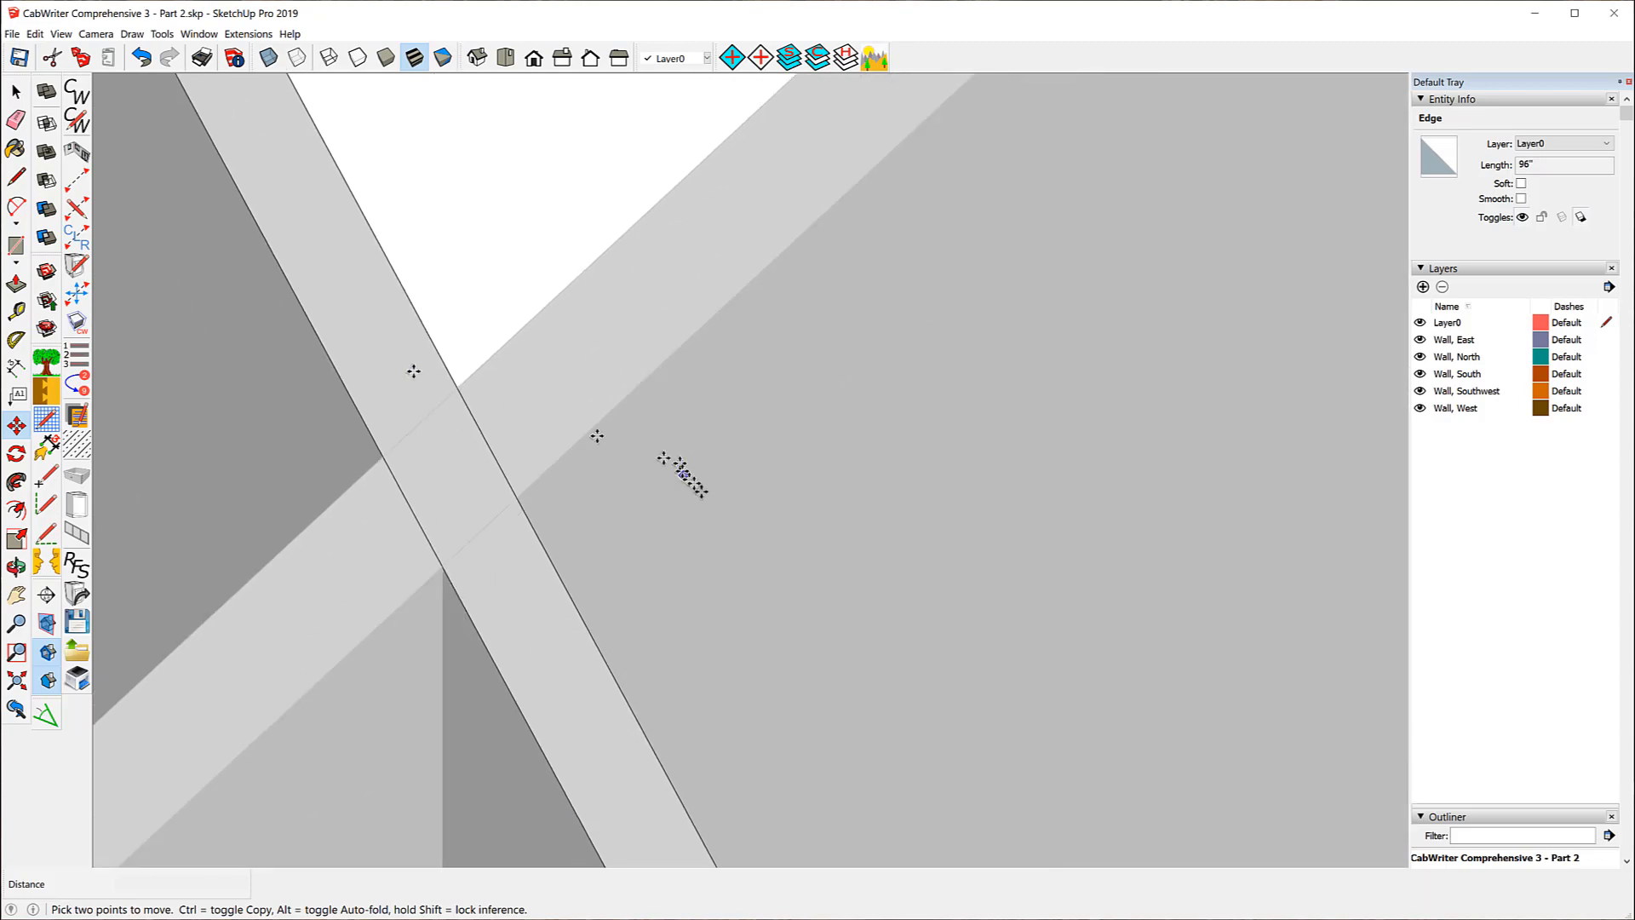
pyautogui.moveTo(701, 494); pyautogui.dragTo(498, 523, button='middle')
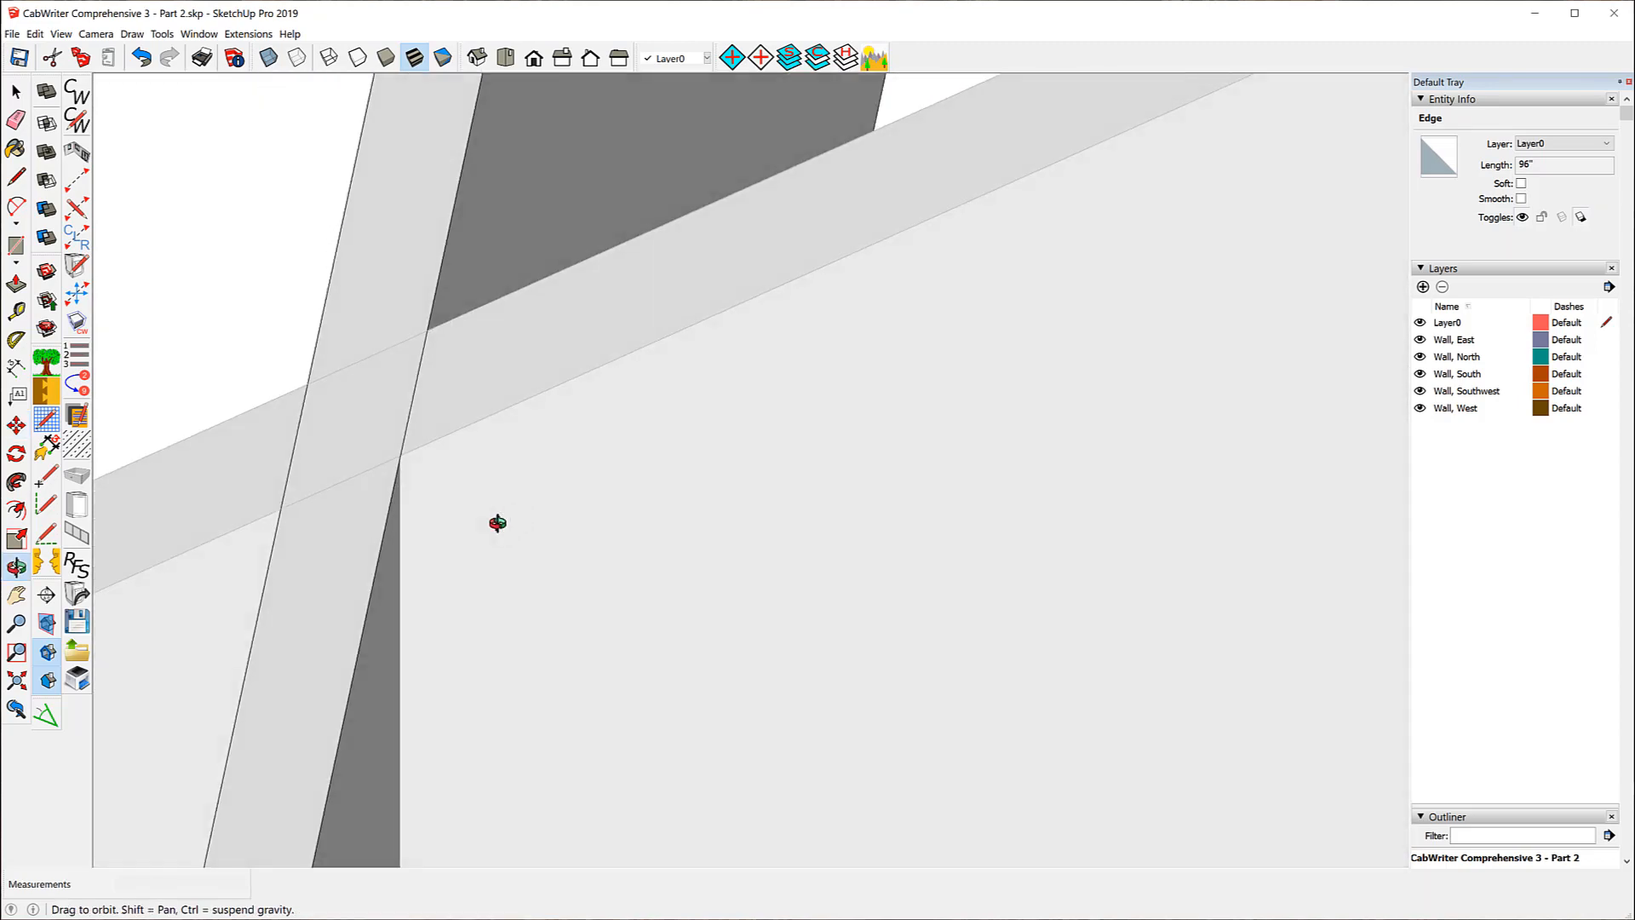
pyautogui.press('m')
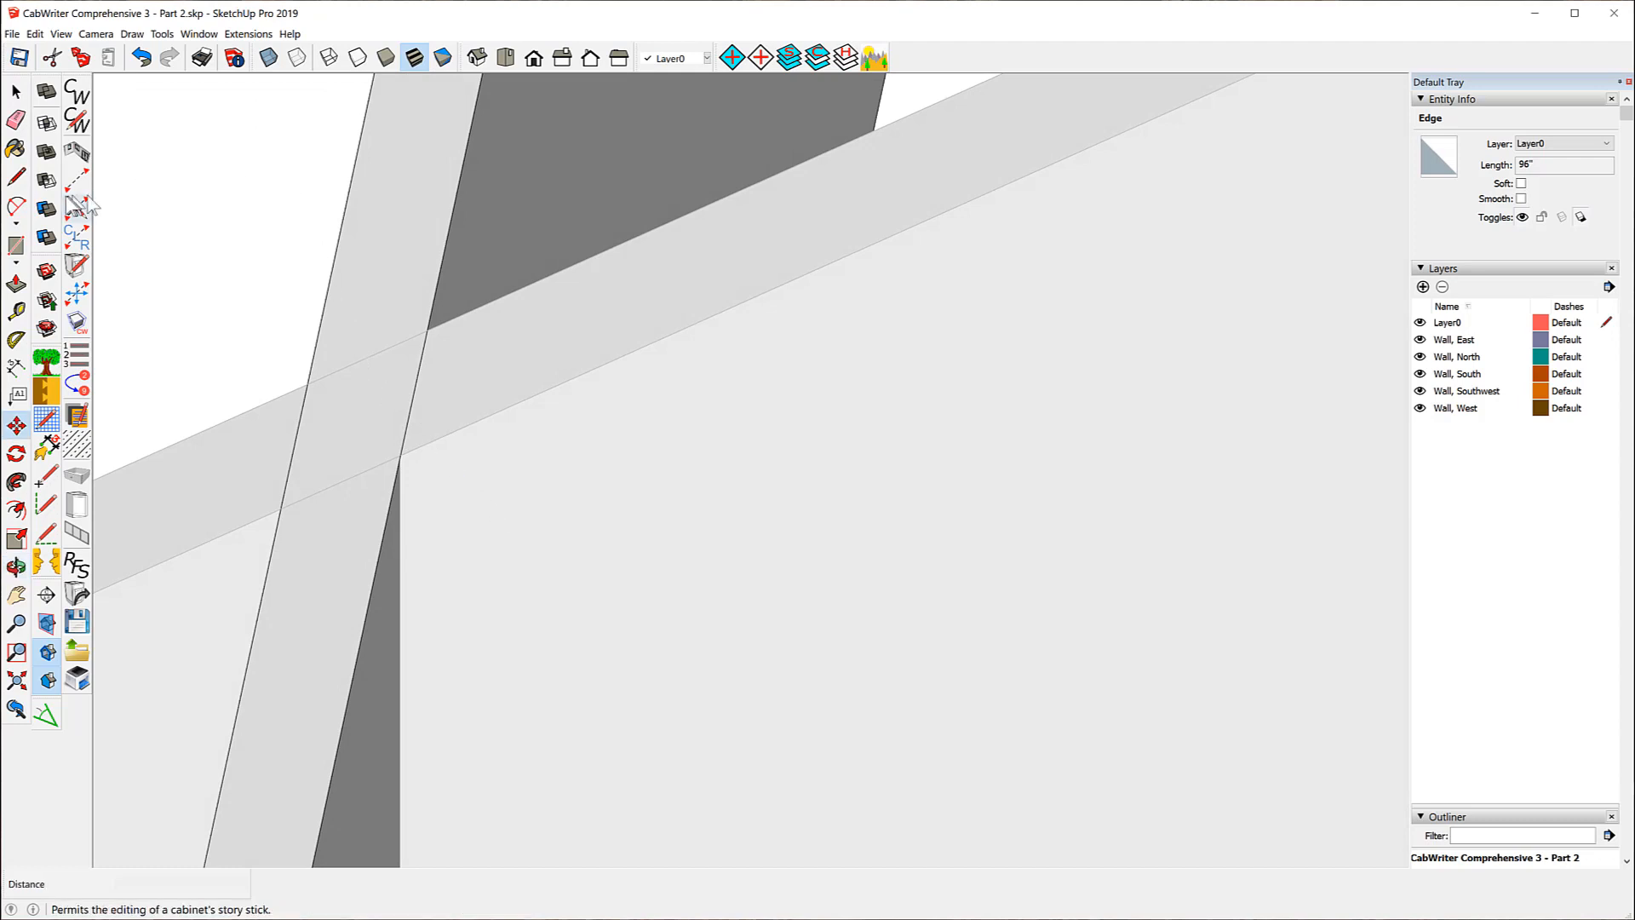
pyautogui.click(15, 179)
pyautogui.scroll(4, 345, 383)
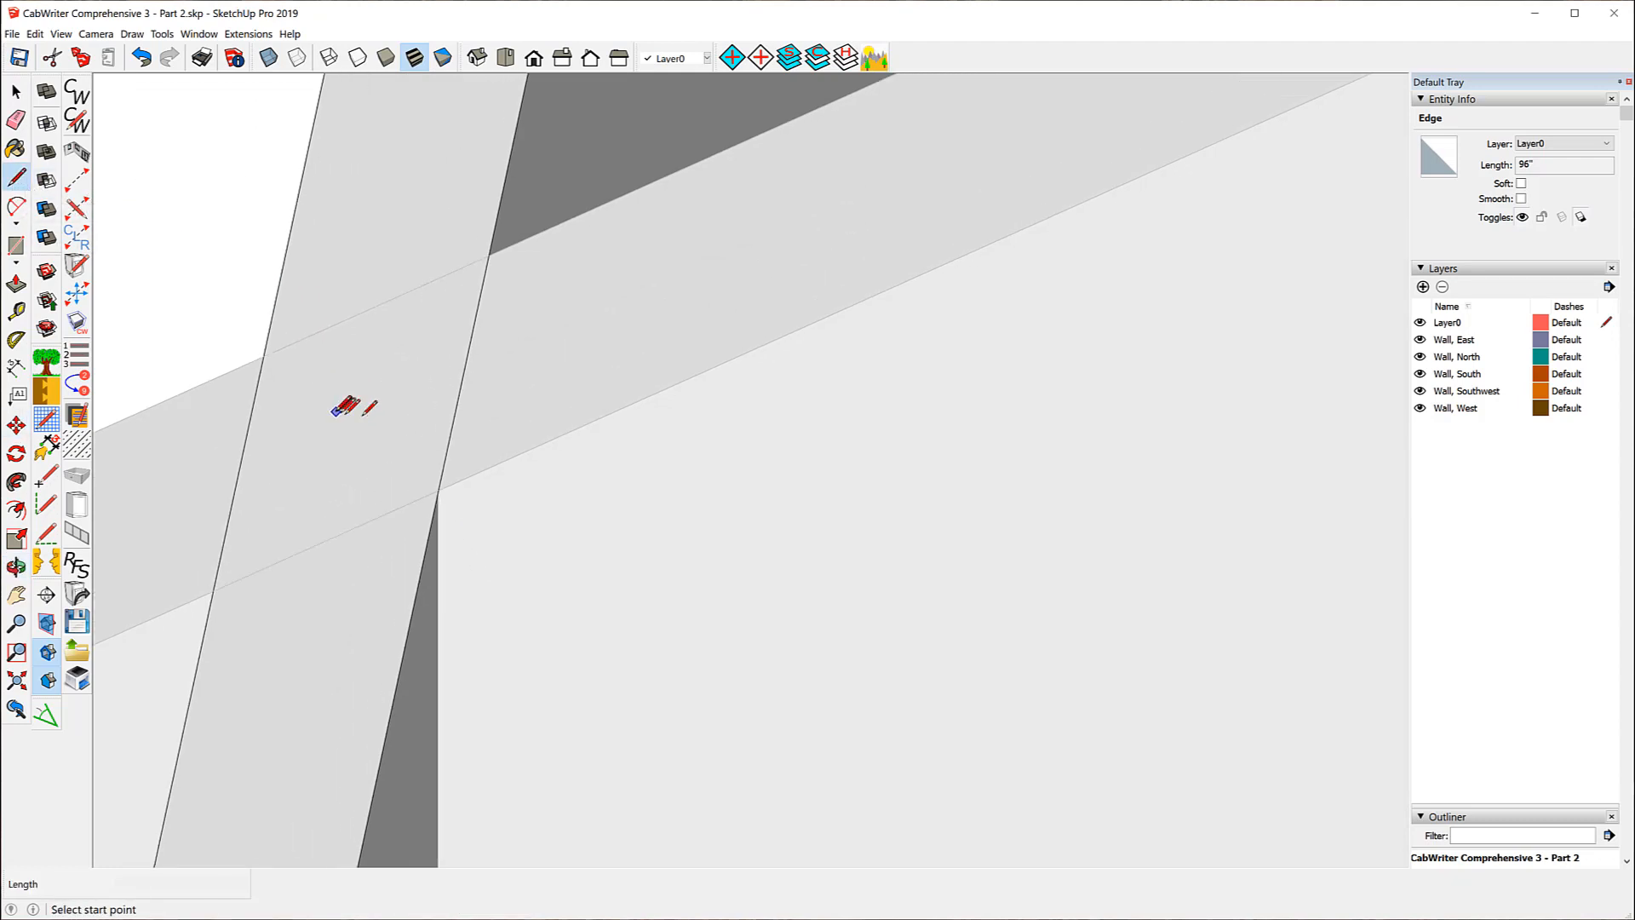
pyautogui.click(237, 336)
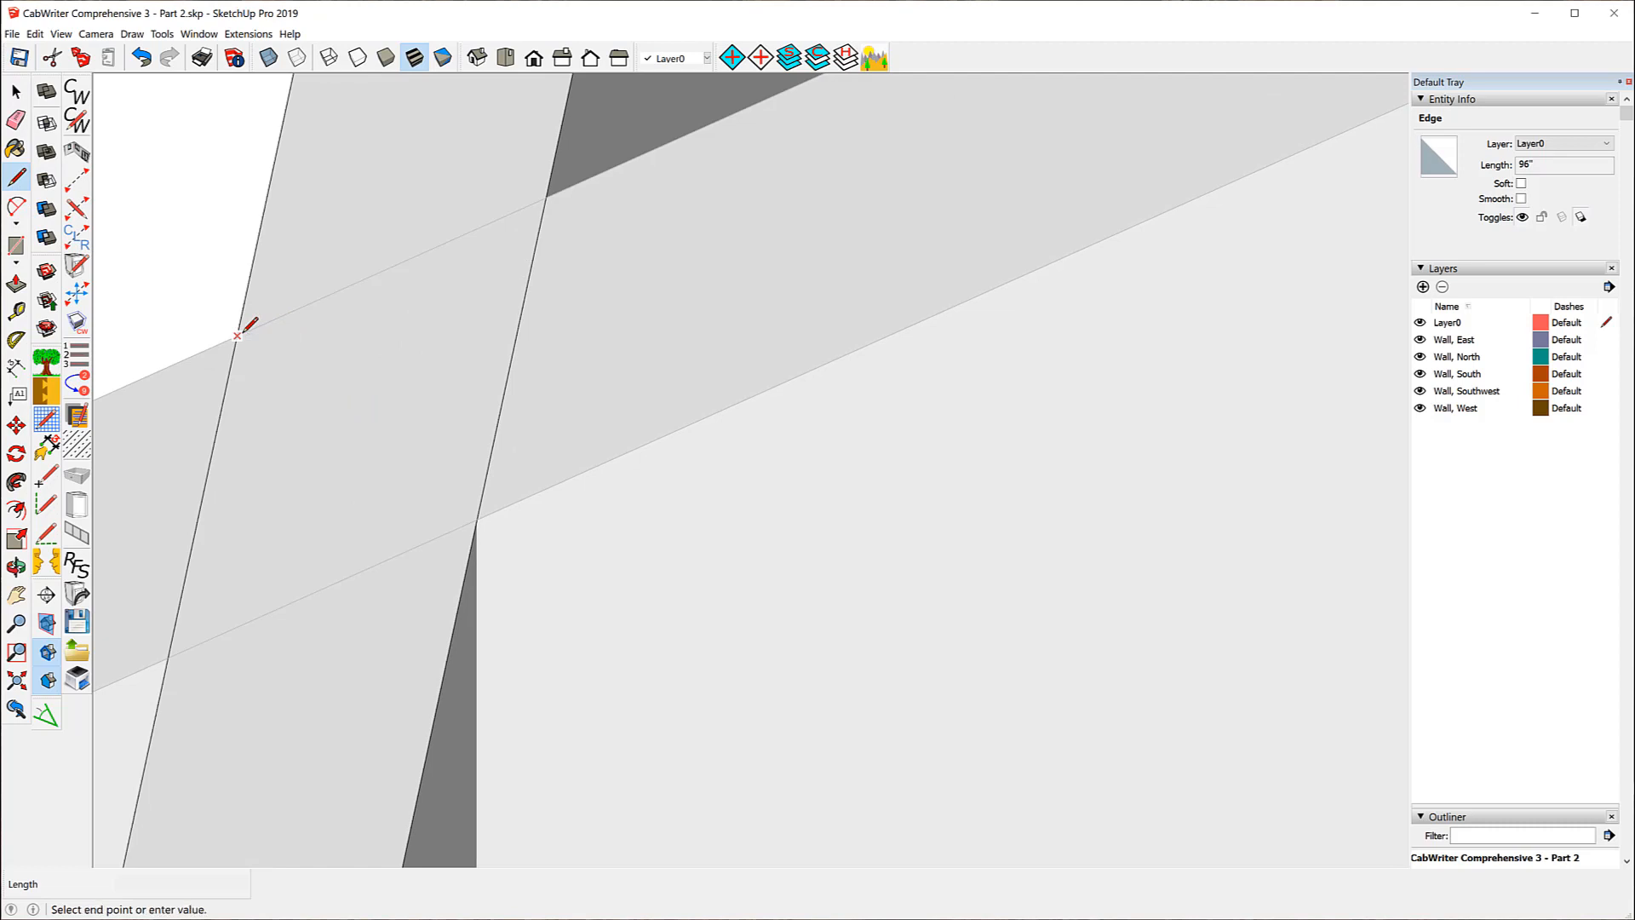
pyautogui.click(477, 519)
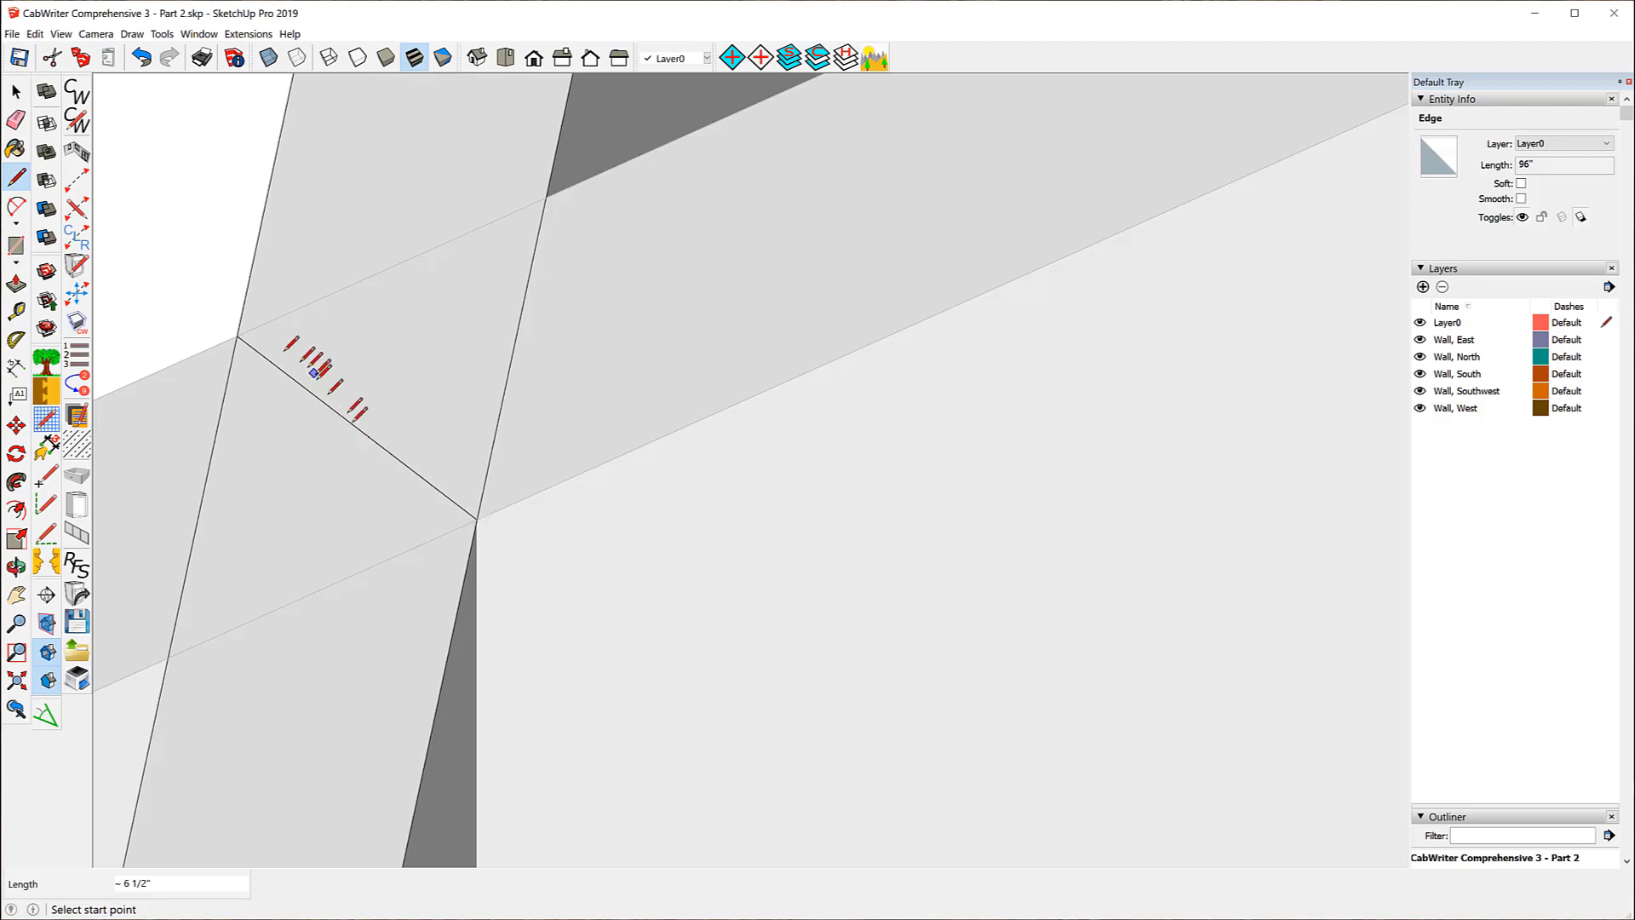
pyautogui.click(237, 336)
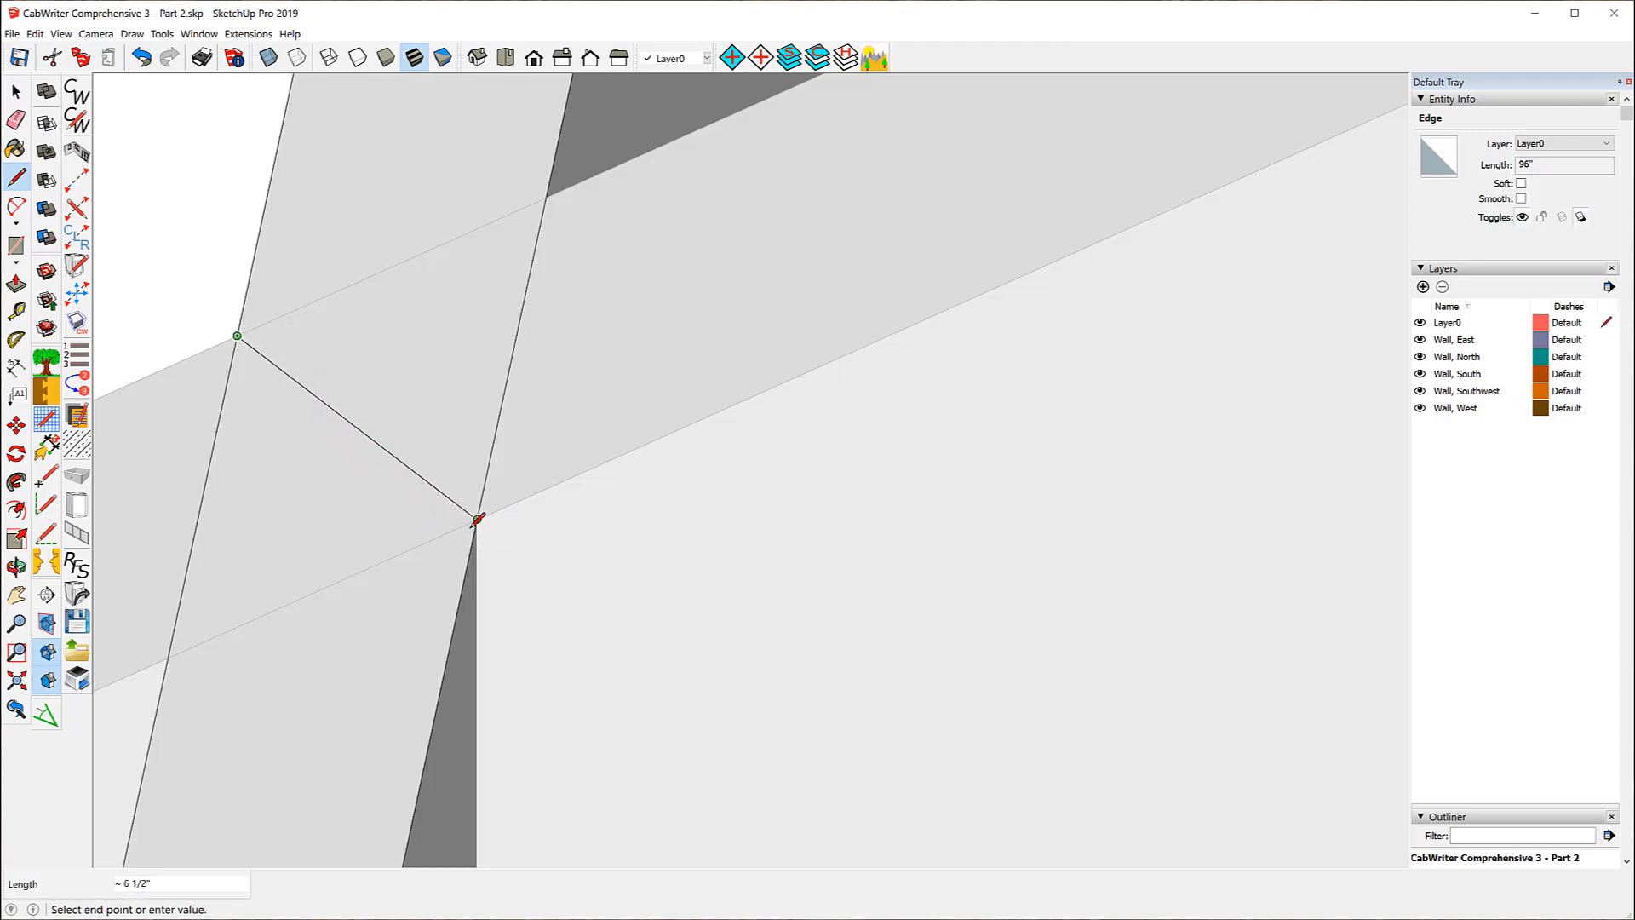
pyautogui.scroll(3, 477, 518)
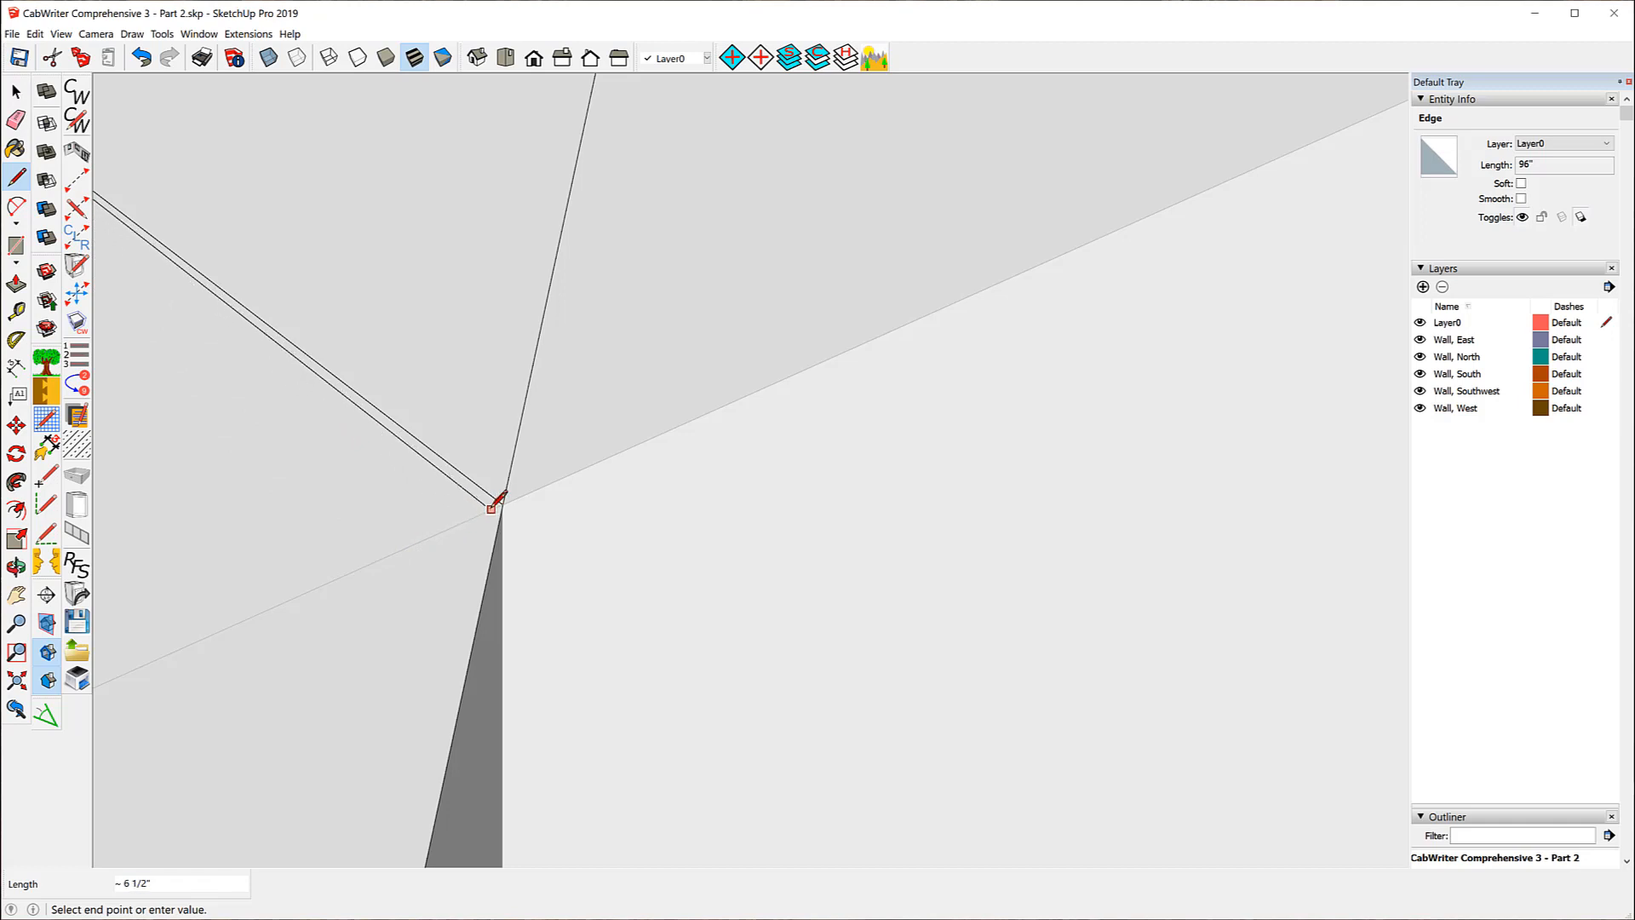
pyautogui.scroll(-2, 491, 503)
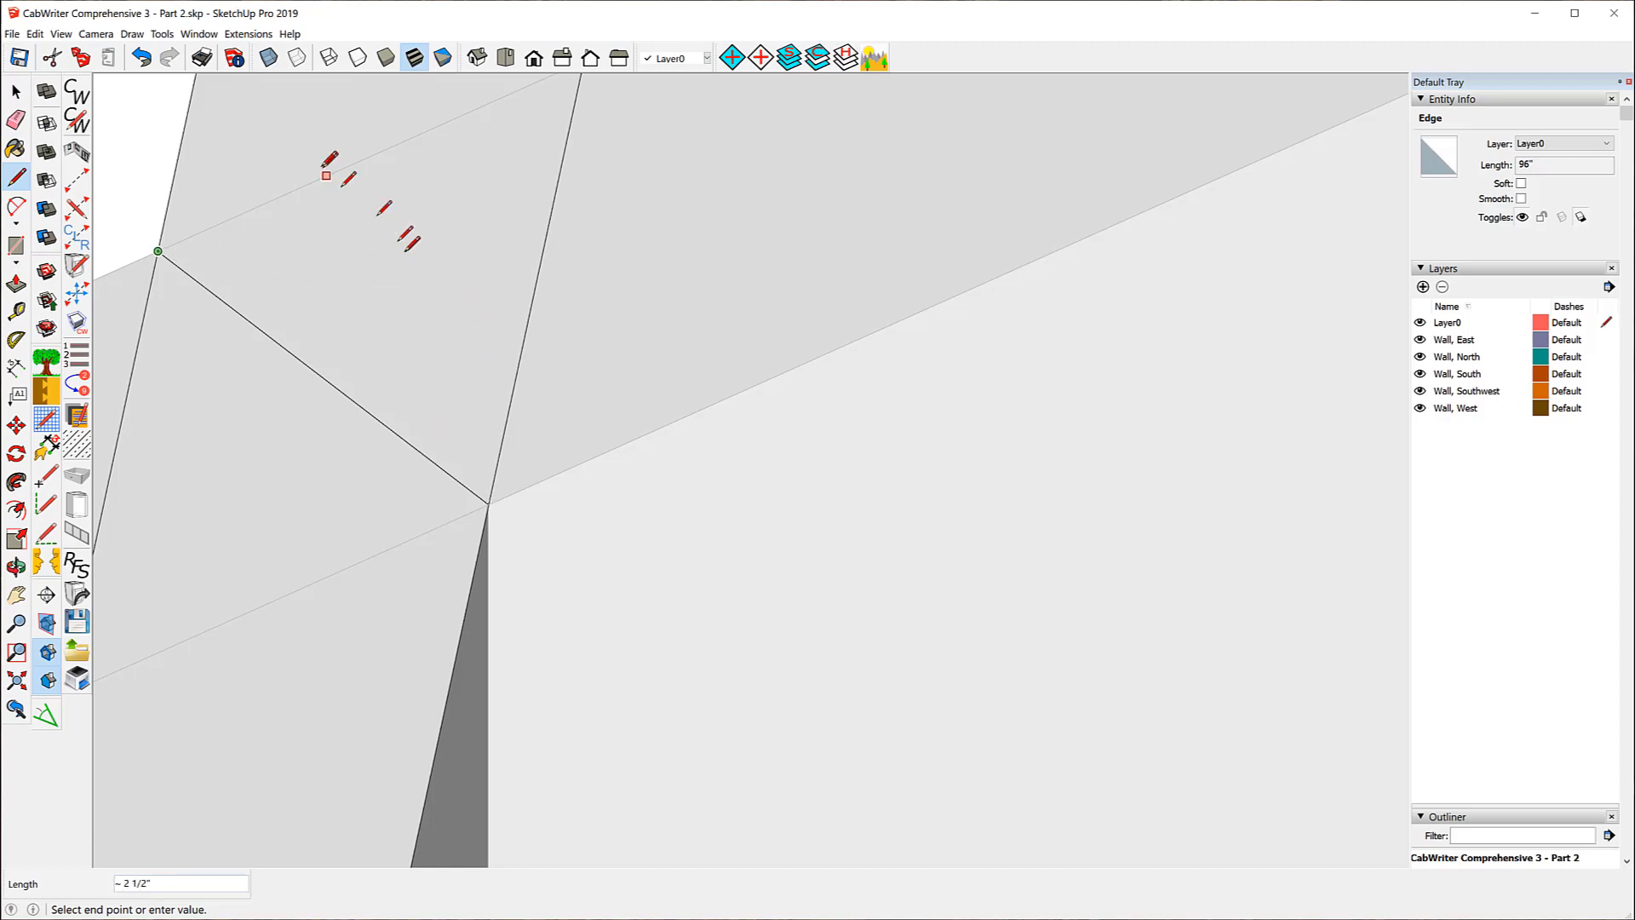
pyautogui.press('Escape')
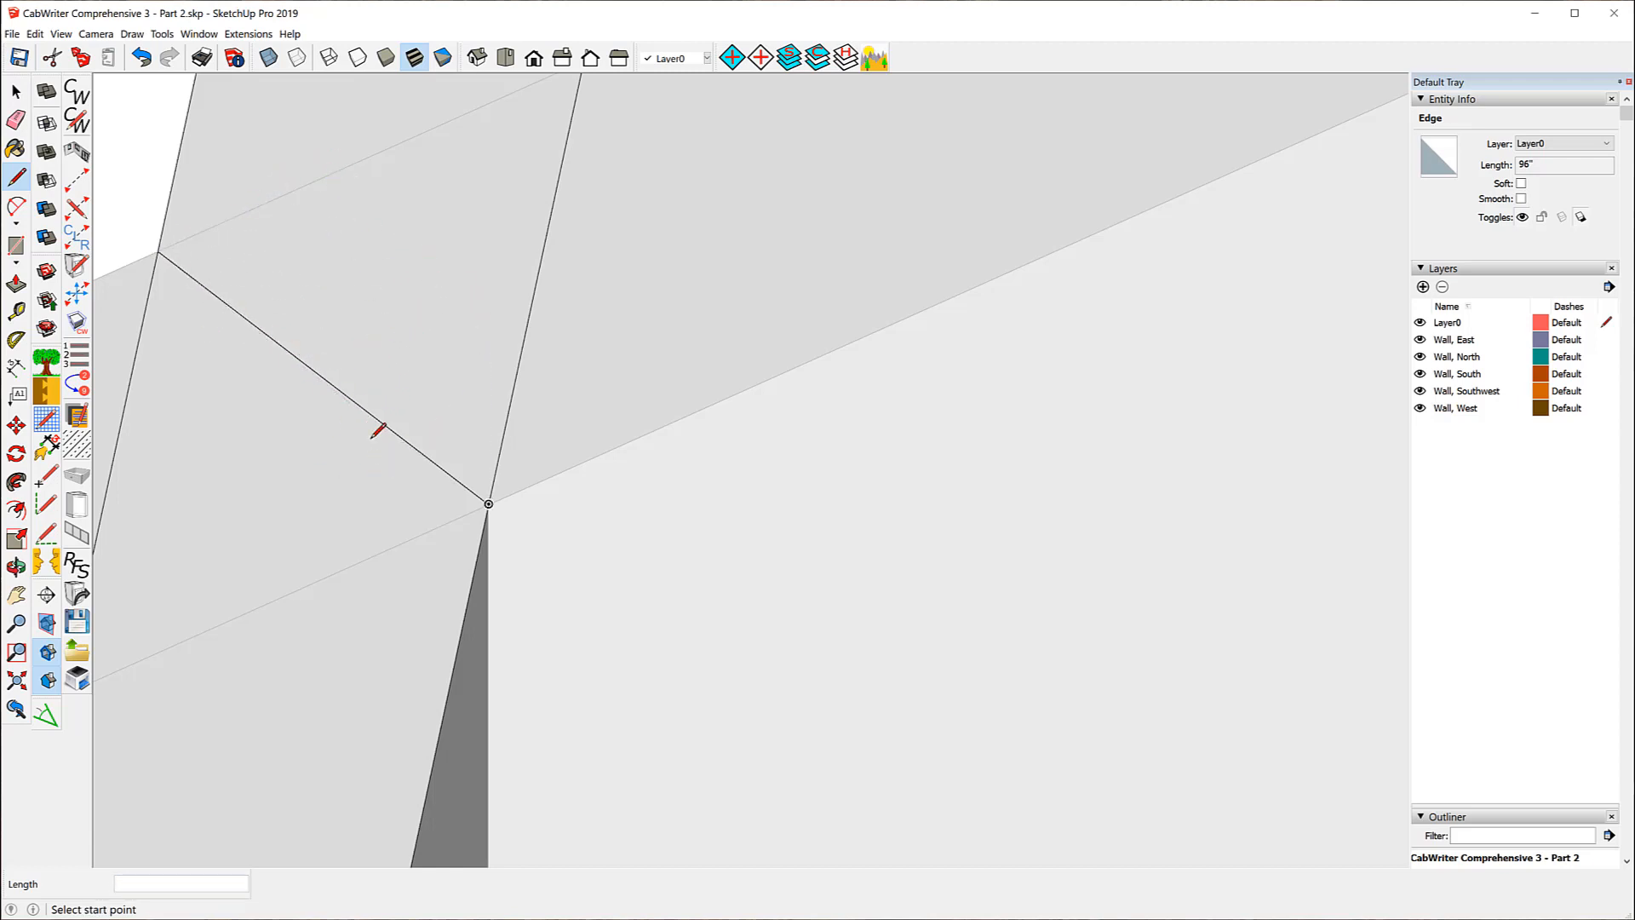
# - Push the Southwest wall's top face beyond the diagonal line down 96" to remove the part outside the West wall
pyautogui.scroll(-5, 475, 477)
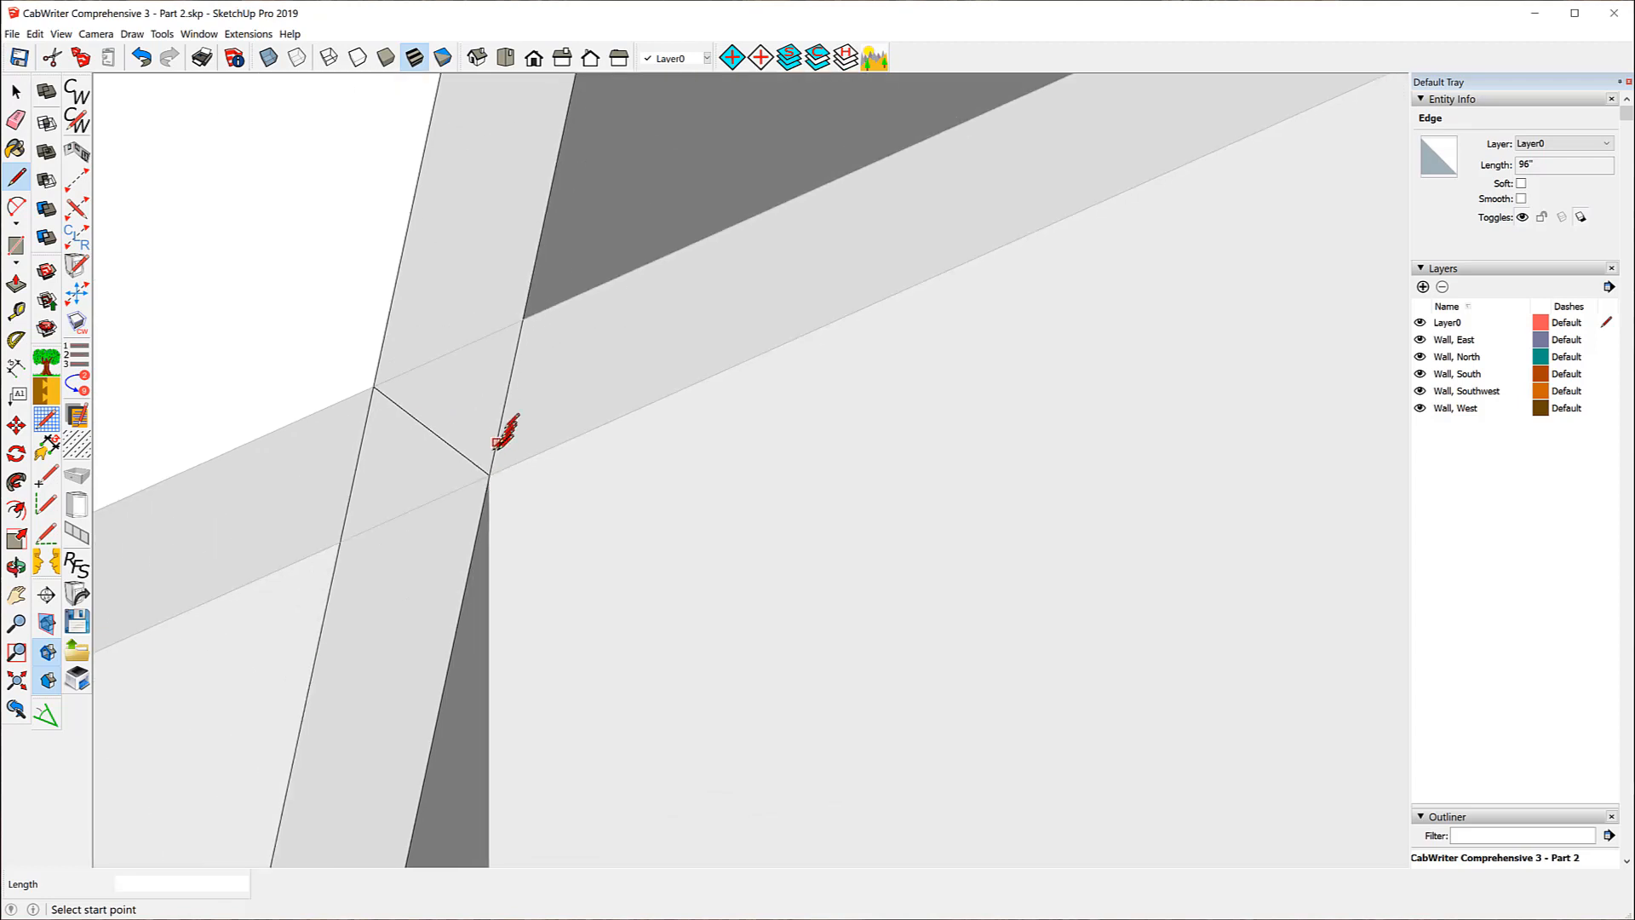
pyautogui.scroll(-4, 512, 408)
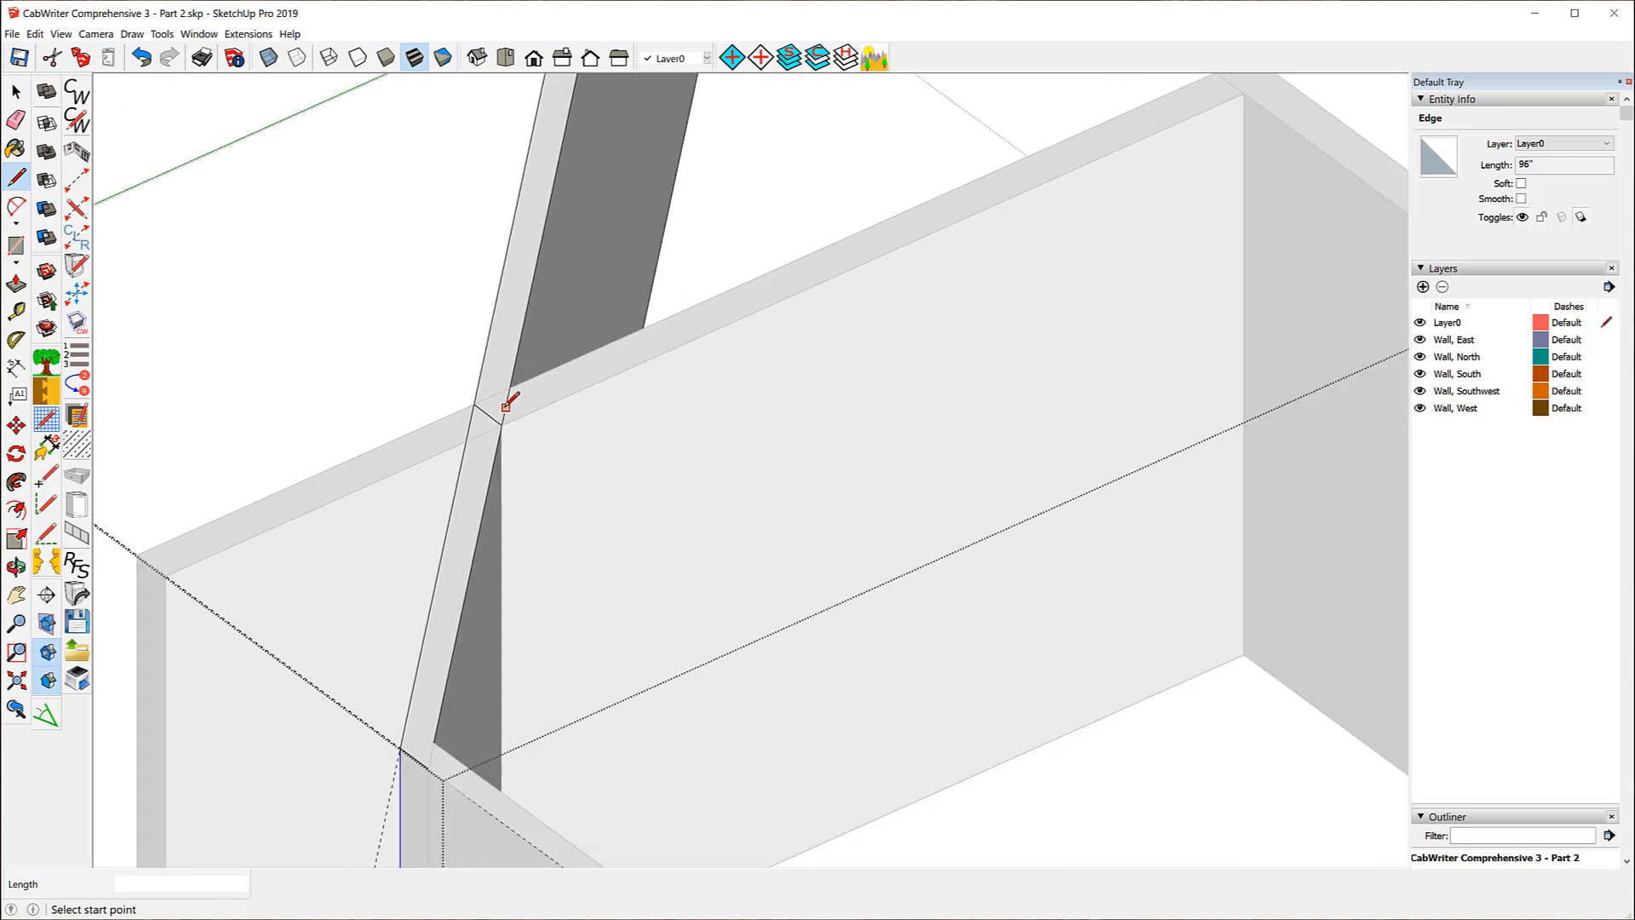
pyautogui.scroll(-2, 510, 403)
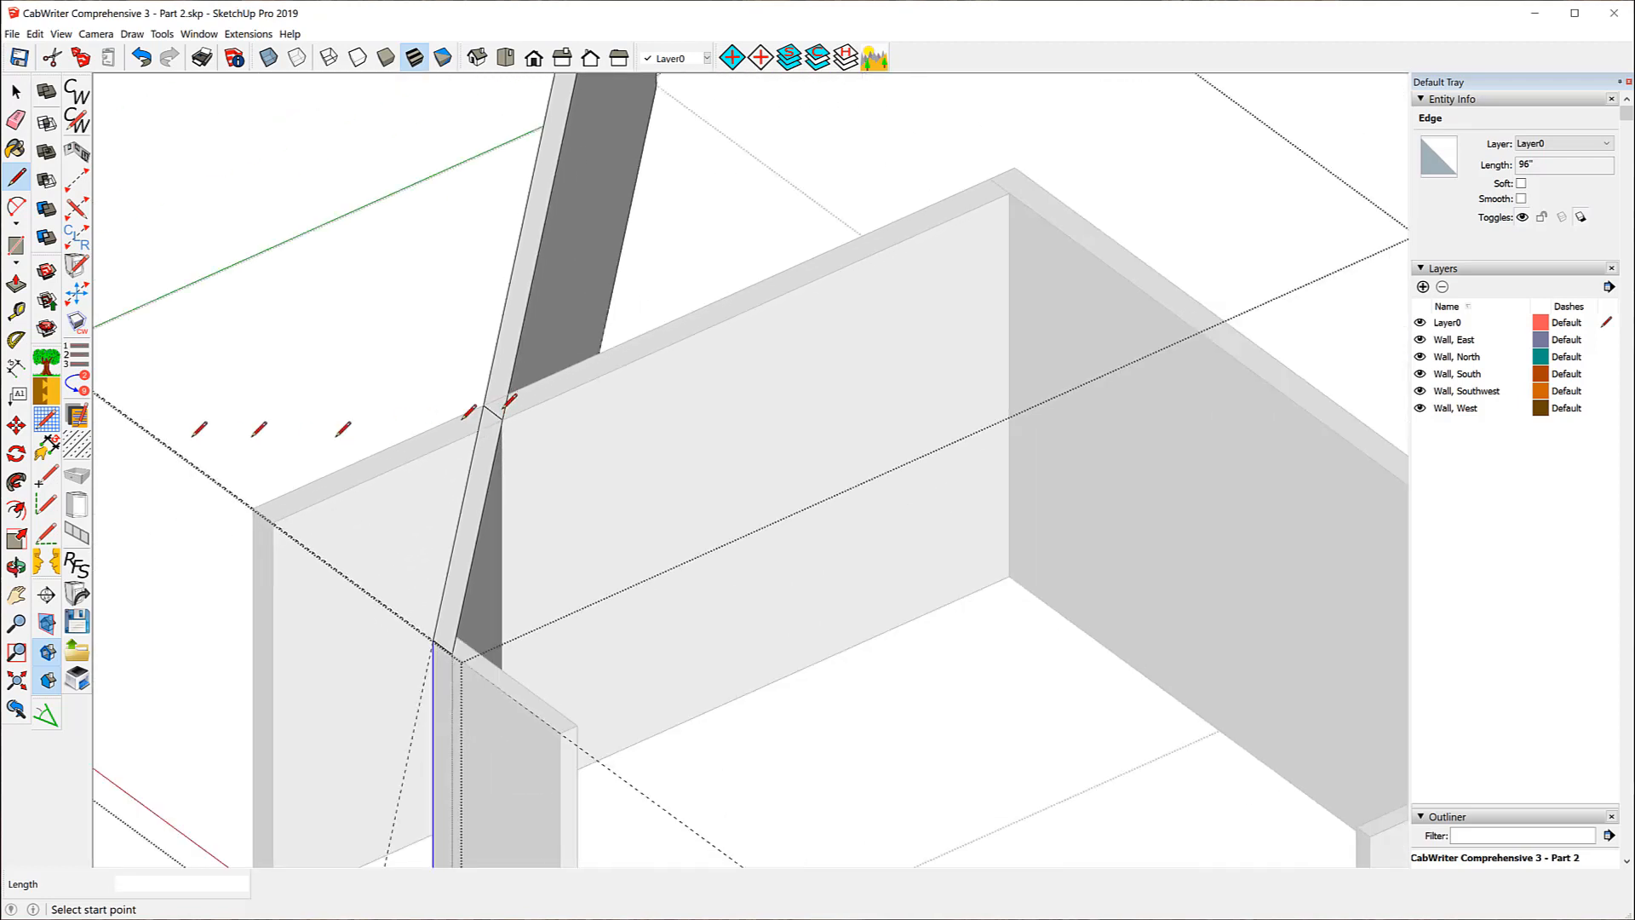
pyautogui.click(16, 284)
pyautogui.click(543, 207)
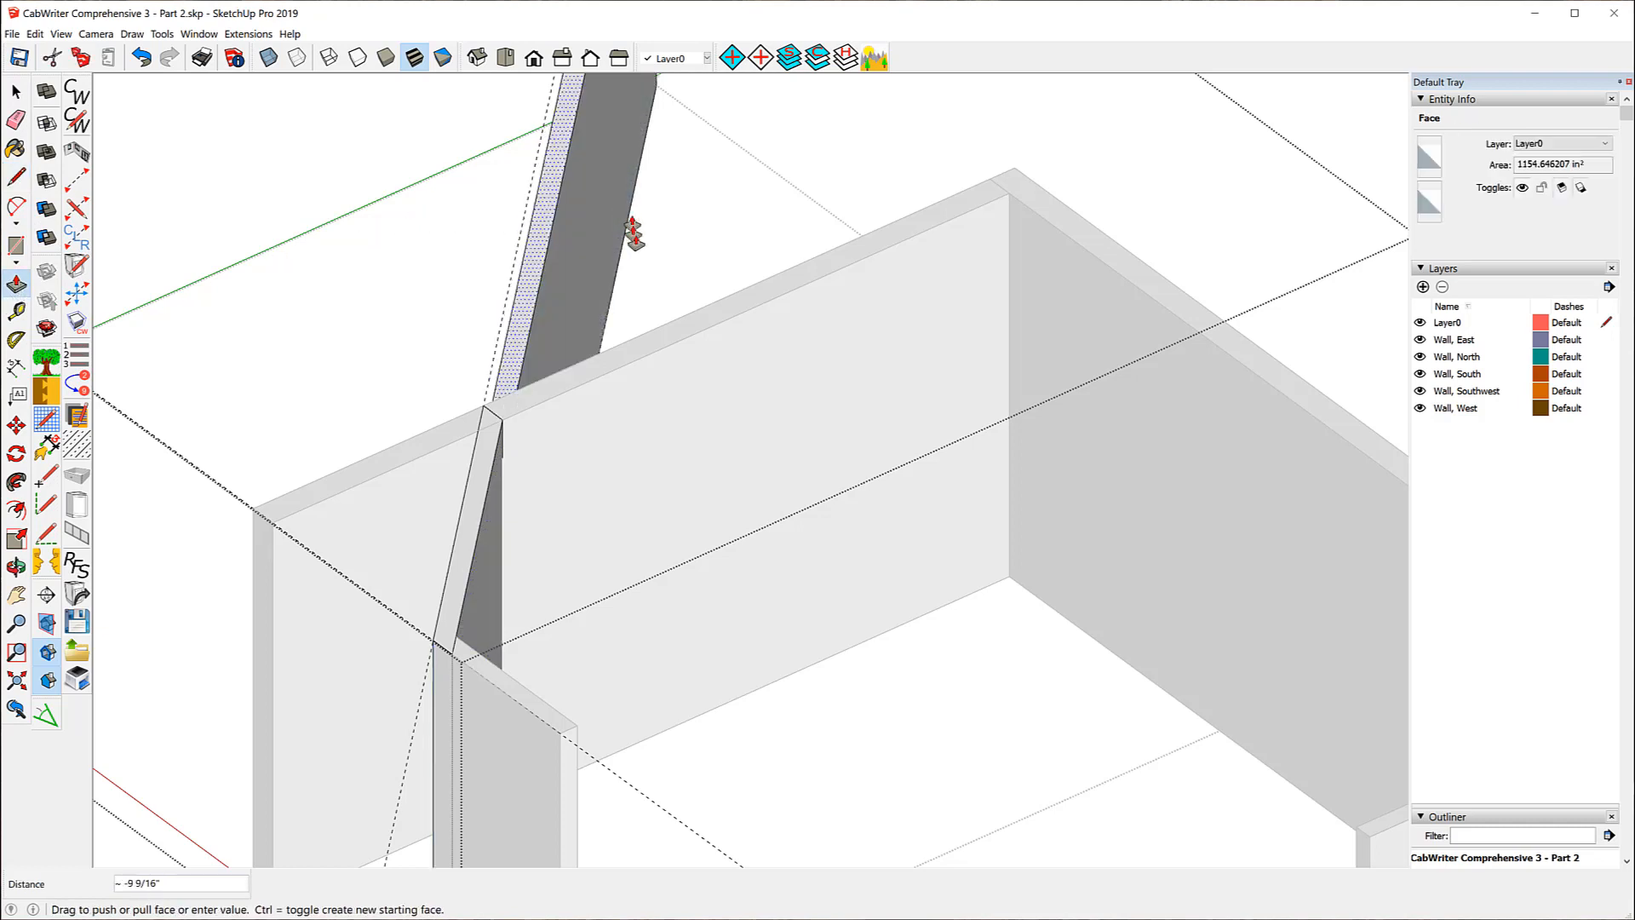
pyautogui.press('Escape')
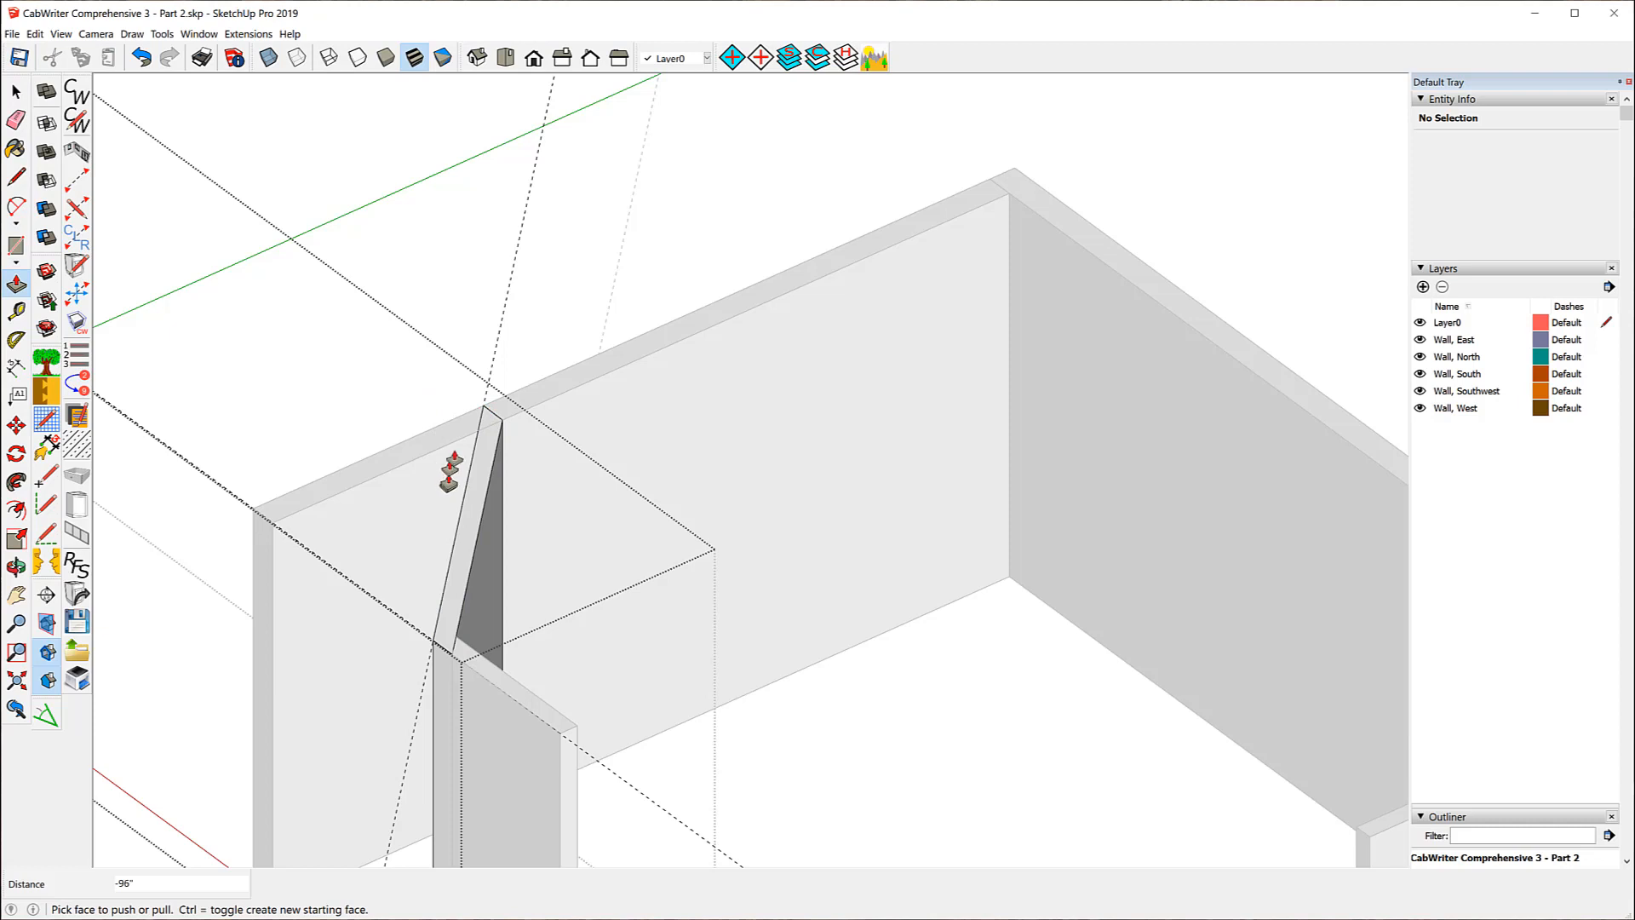
pyautogui.scroll(-3, 477, 359)
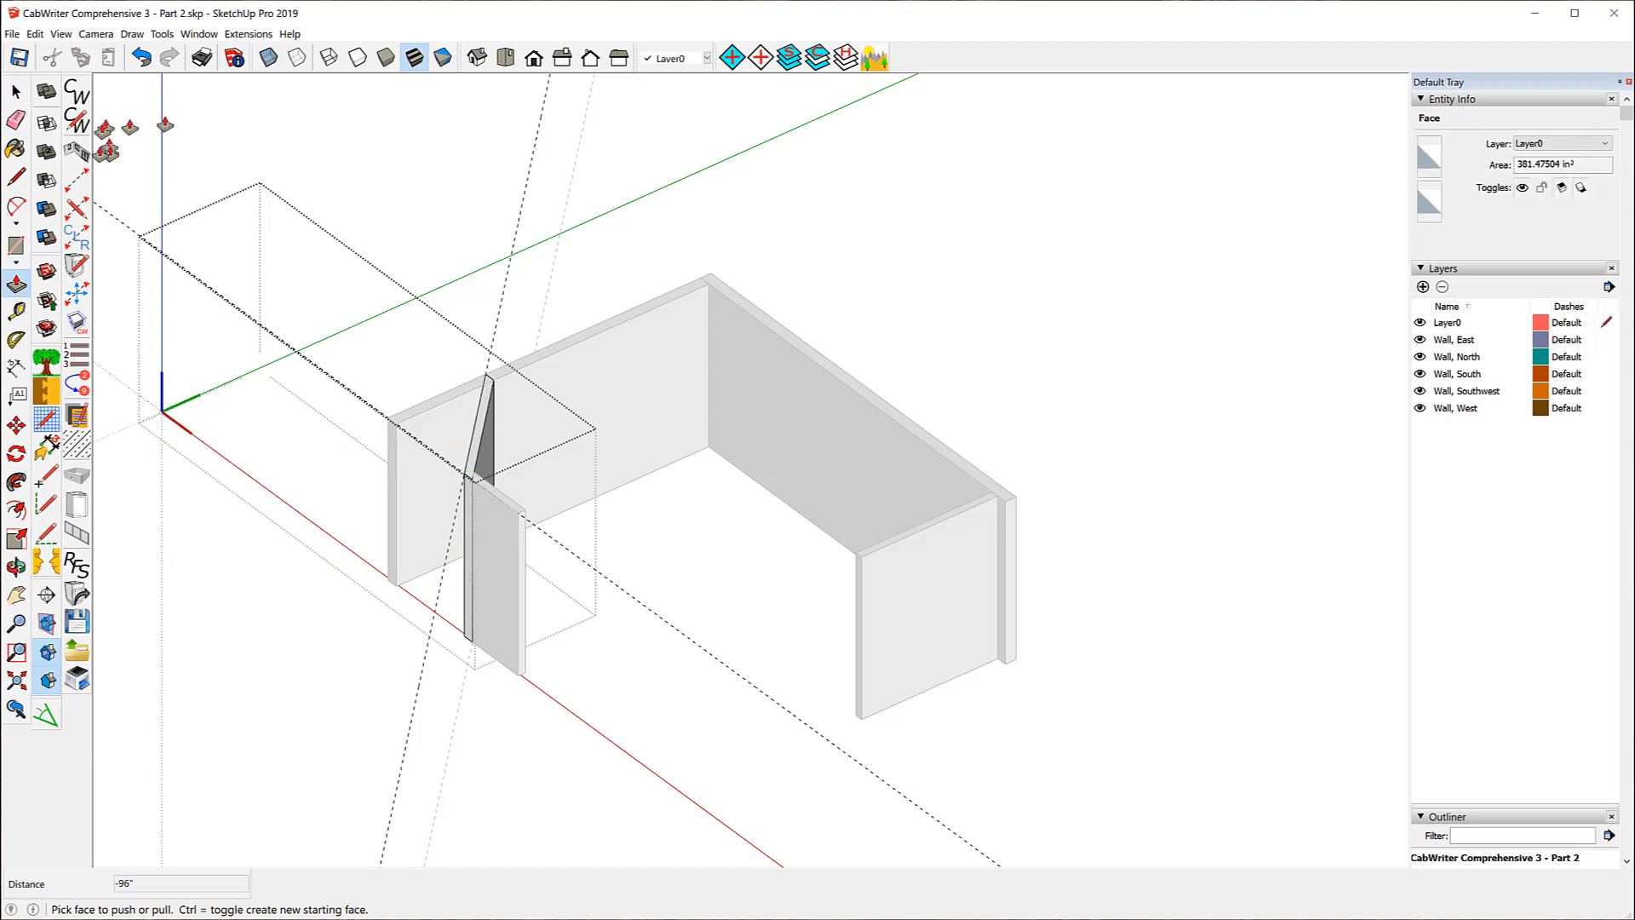
# - Delete the two guide lines along the South and Southwest walls' top edges and close the Southwest wall component
pyautogui.click(17, 91)
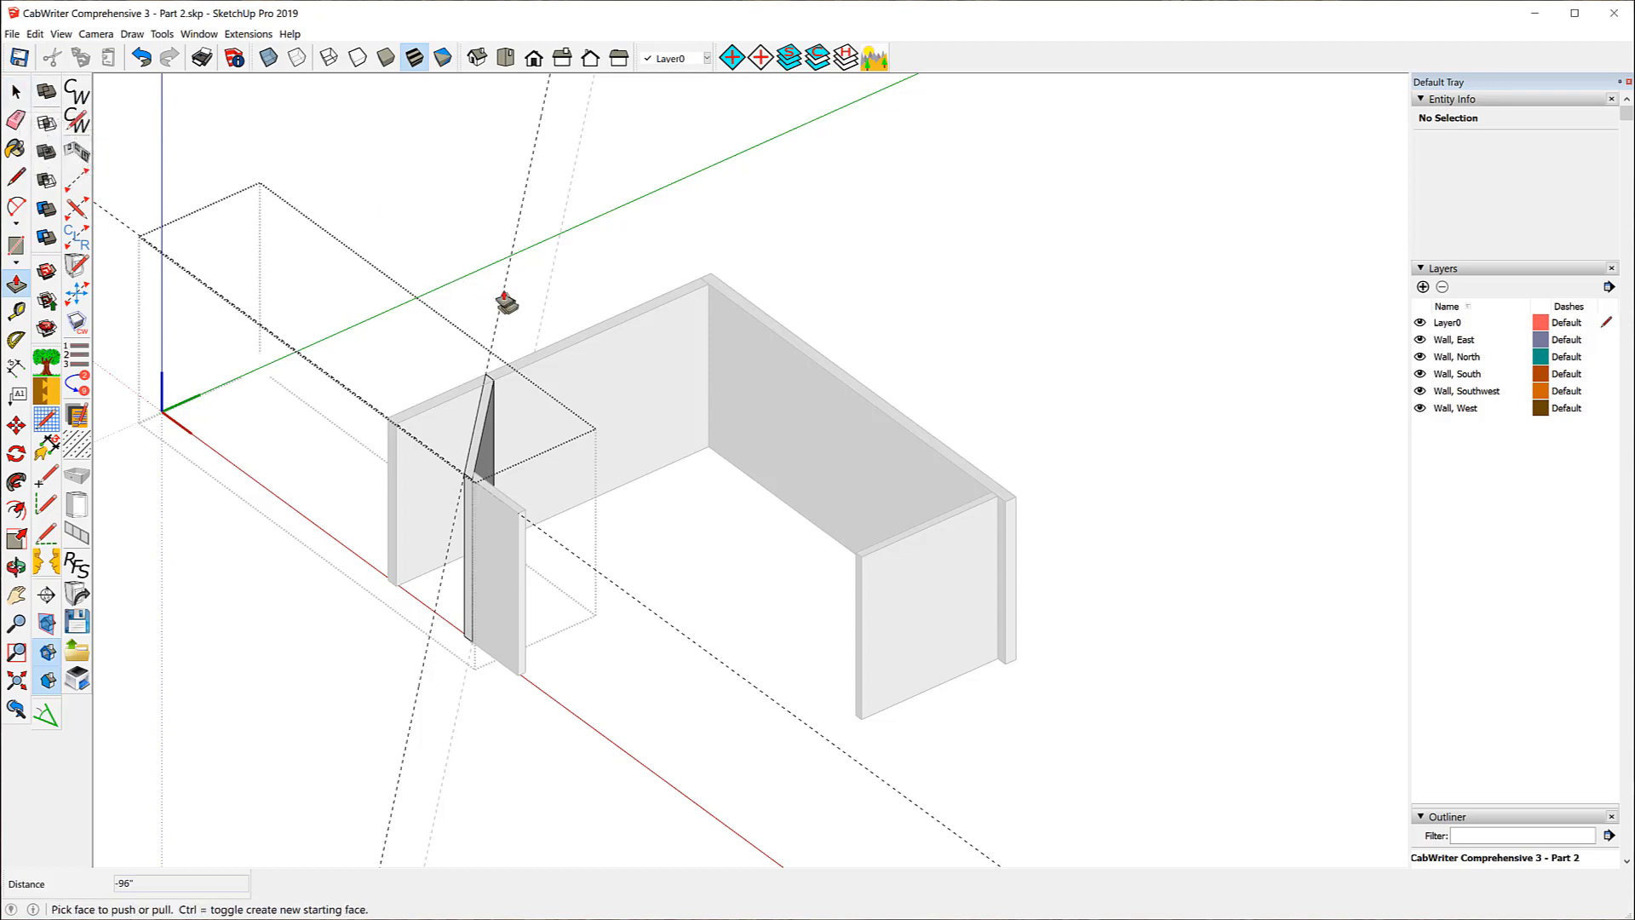
pyautogui.click(20, 92)
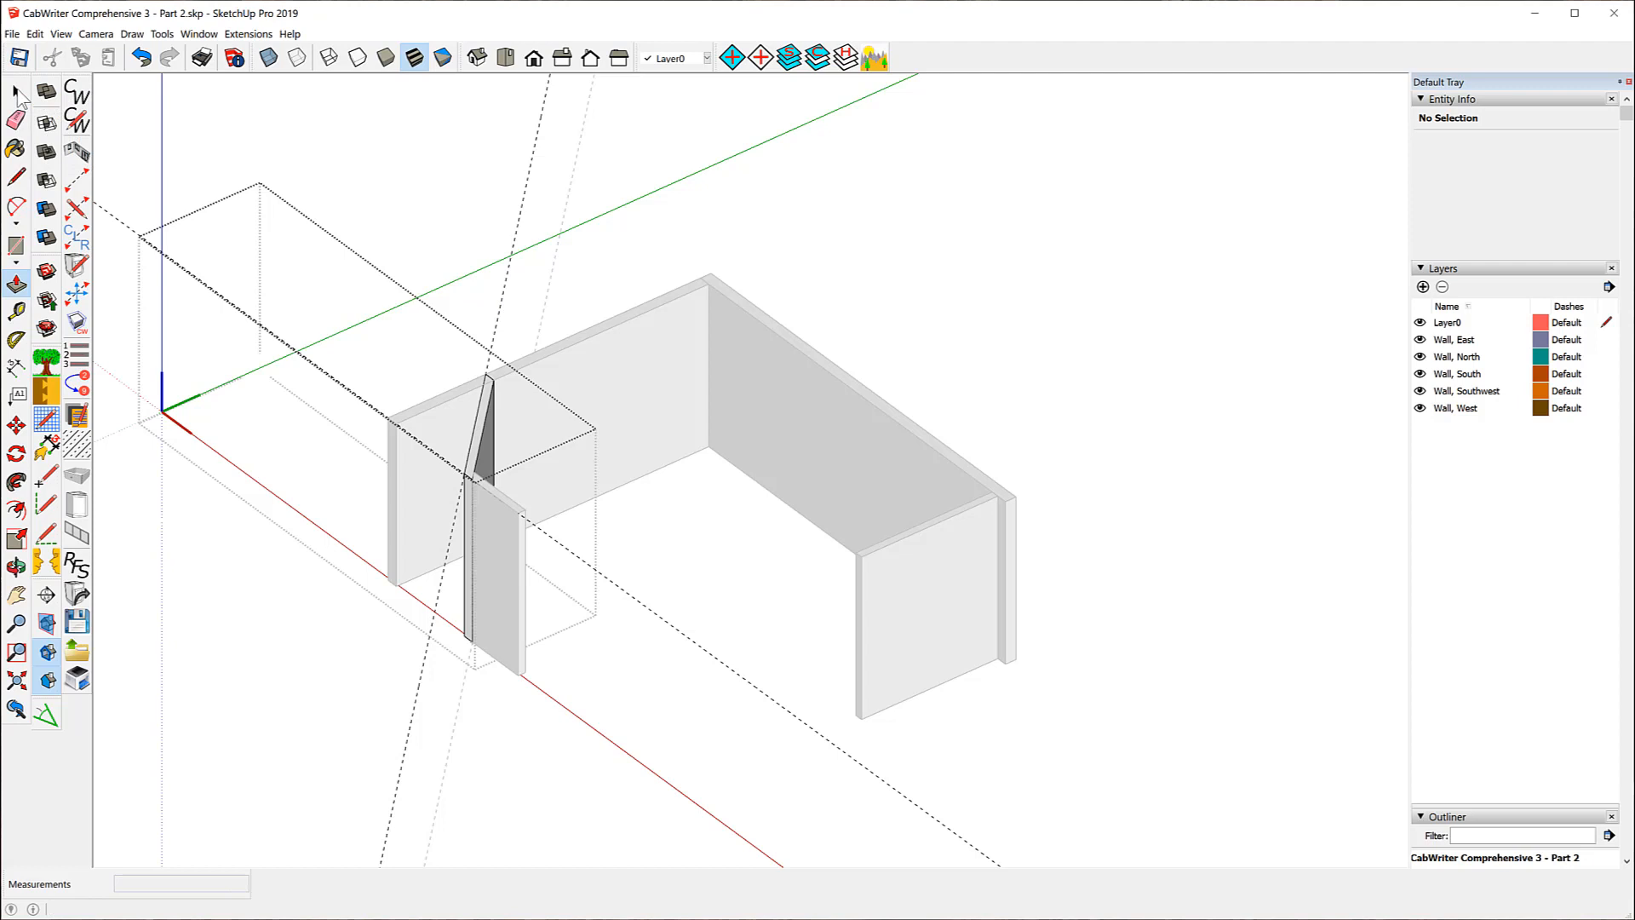
pyautogui.click(509, 270)
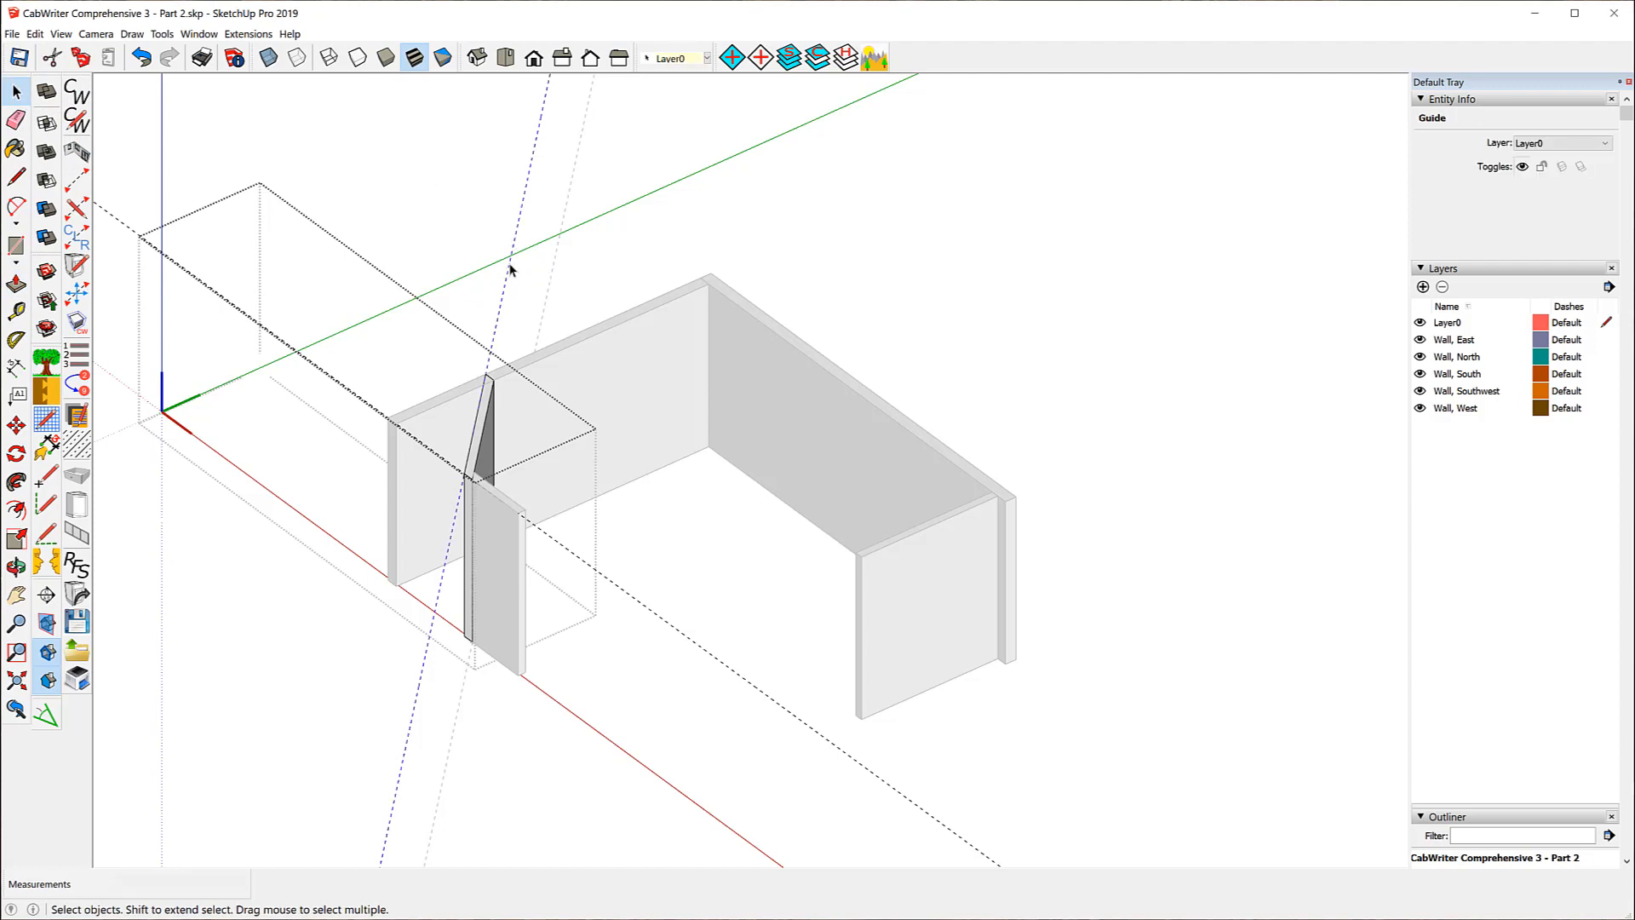
pyautogui.click(512, 263)
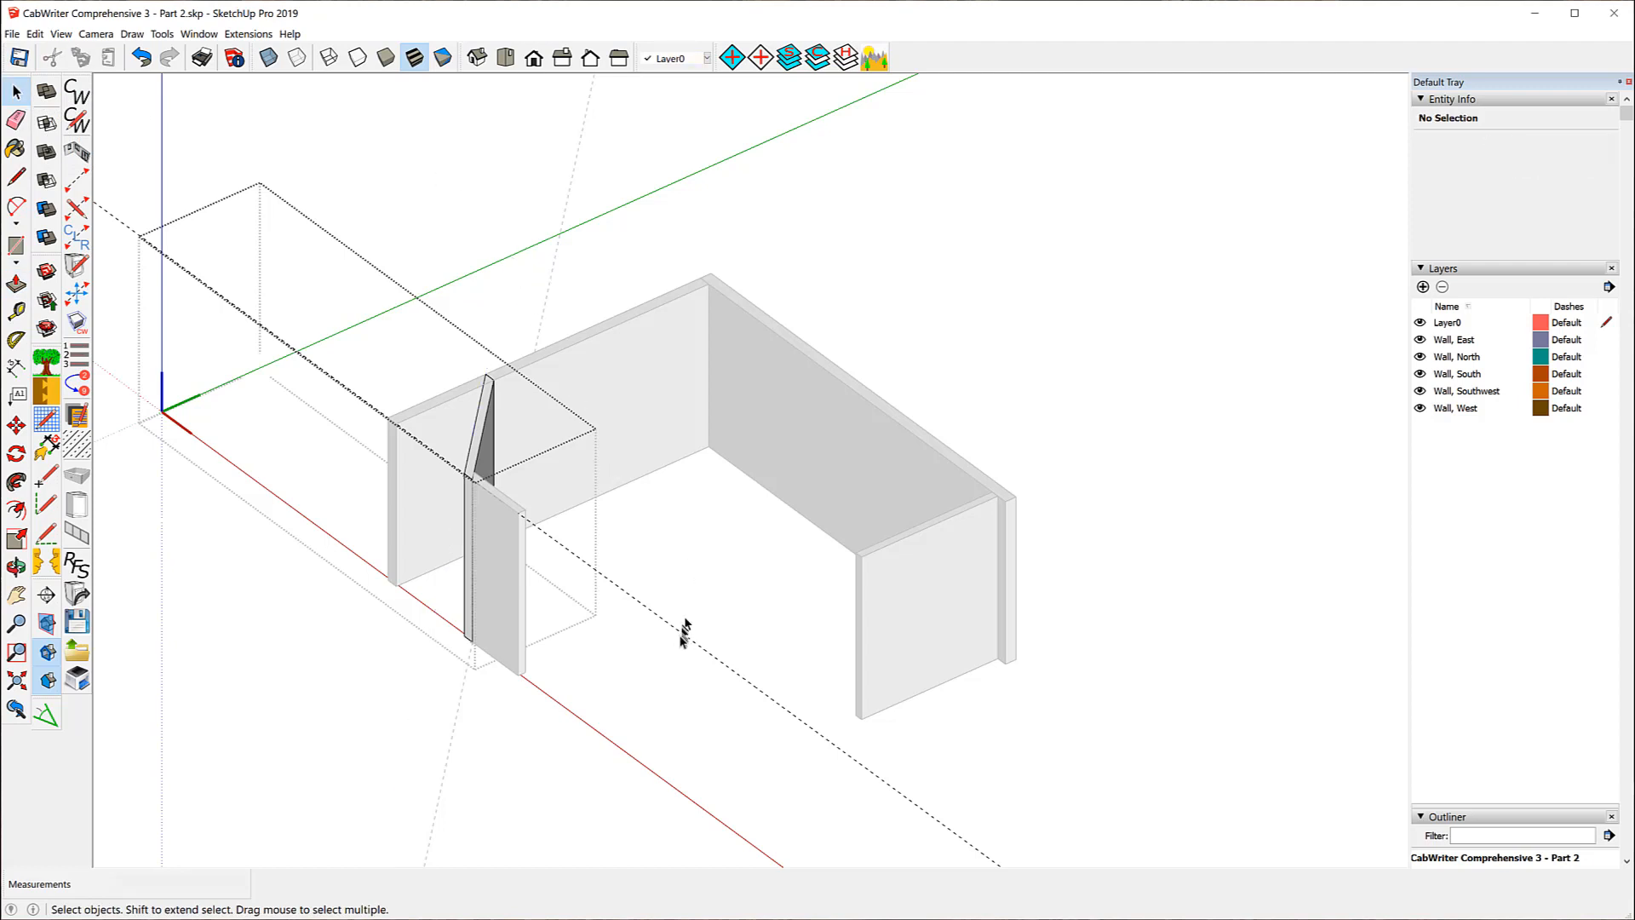
pyautogui.click(678, 632)
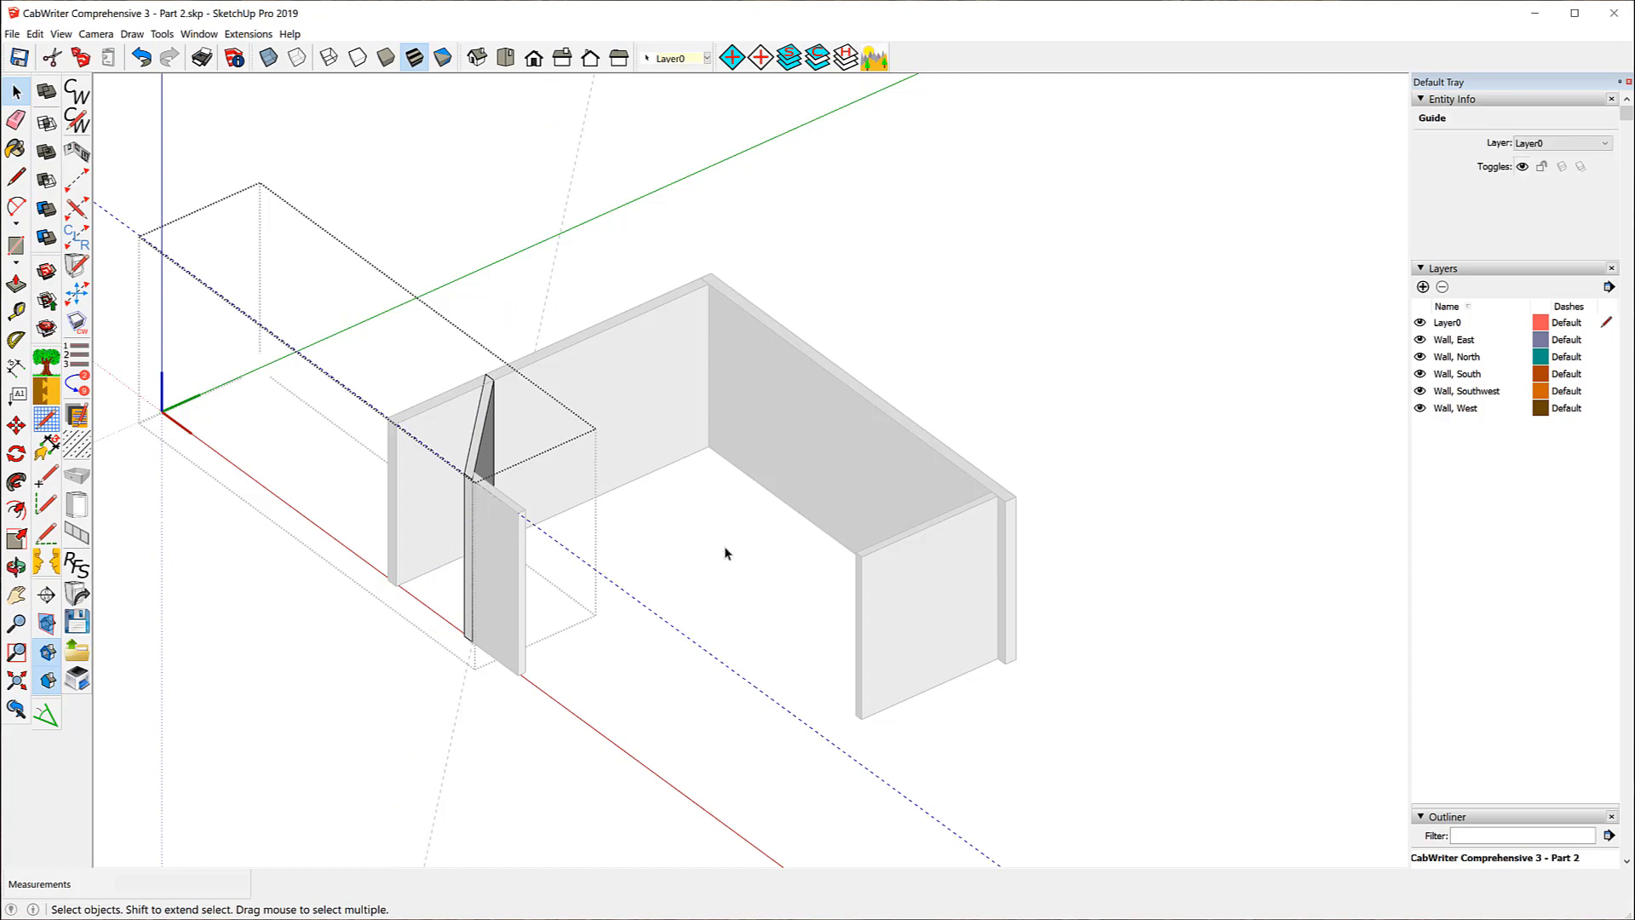
pyautogui.press('Delete')
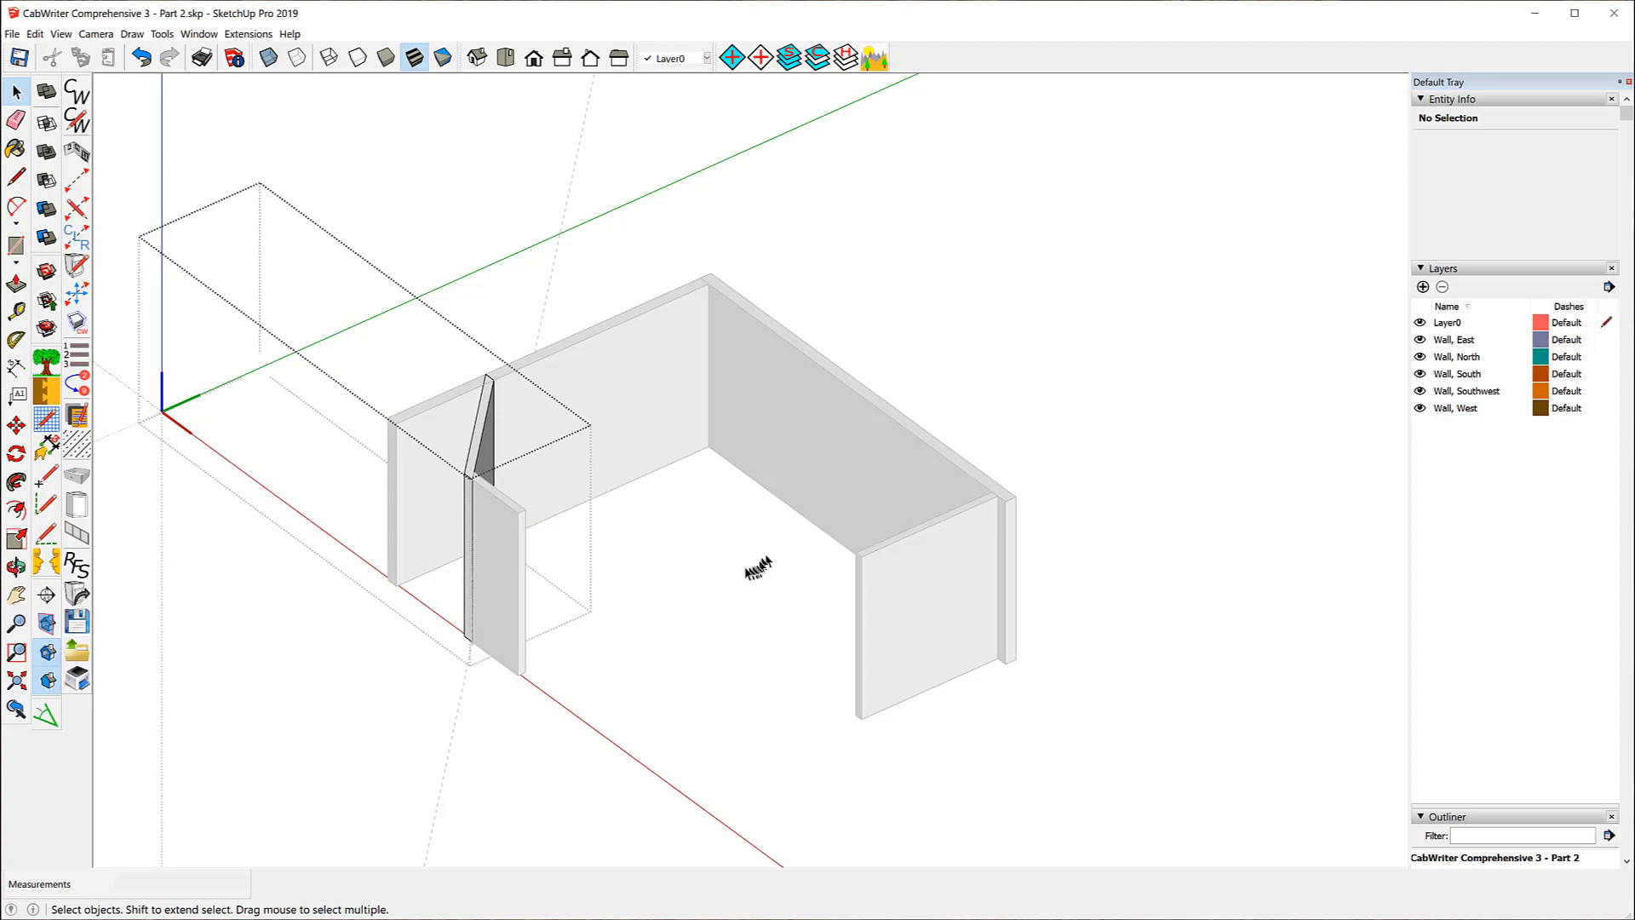
pyautogui.click(742, 563)
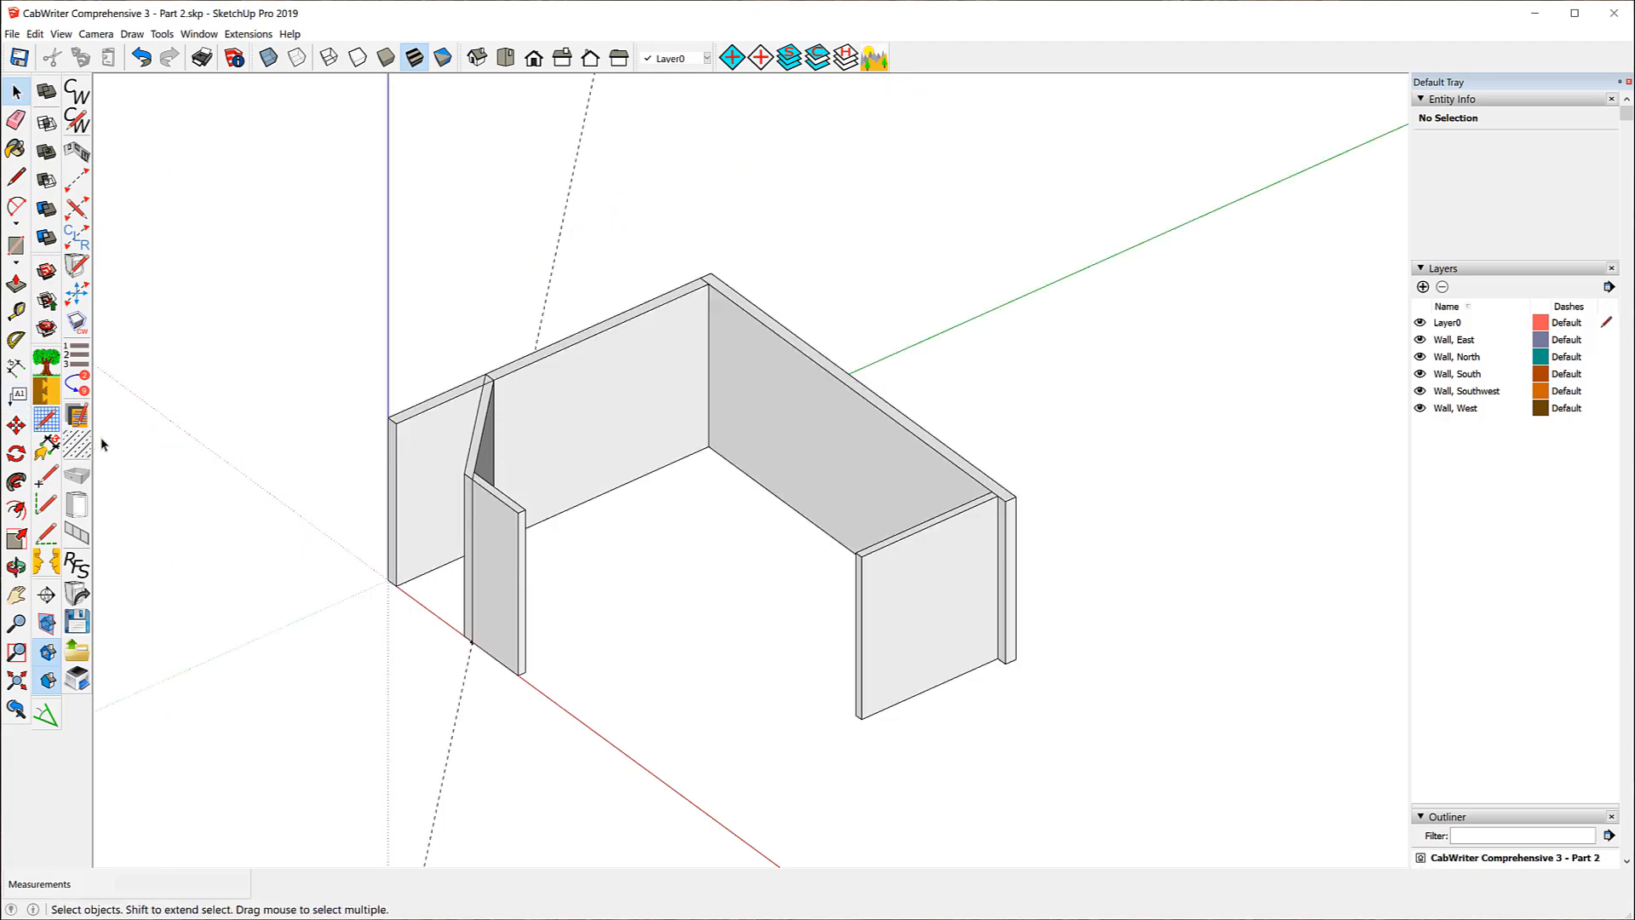
# - Try to realign the Southwest wall's axes from its bottom outer corner at the West wall, with red along its outer bottom edge
pyautogui.moveTo(192, 554); pyautogui.dragTo(609, 532, button='middle')
pyautogui.scroll(3, 564, 627)
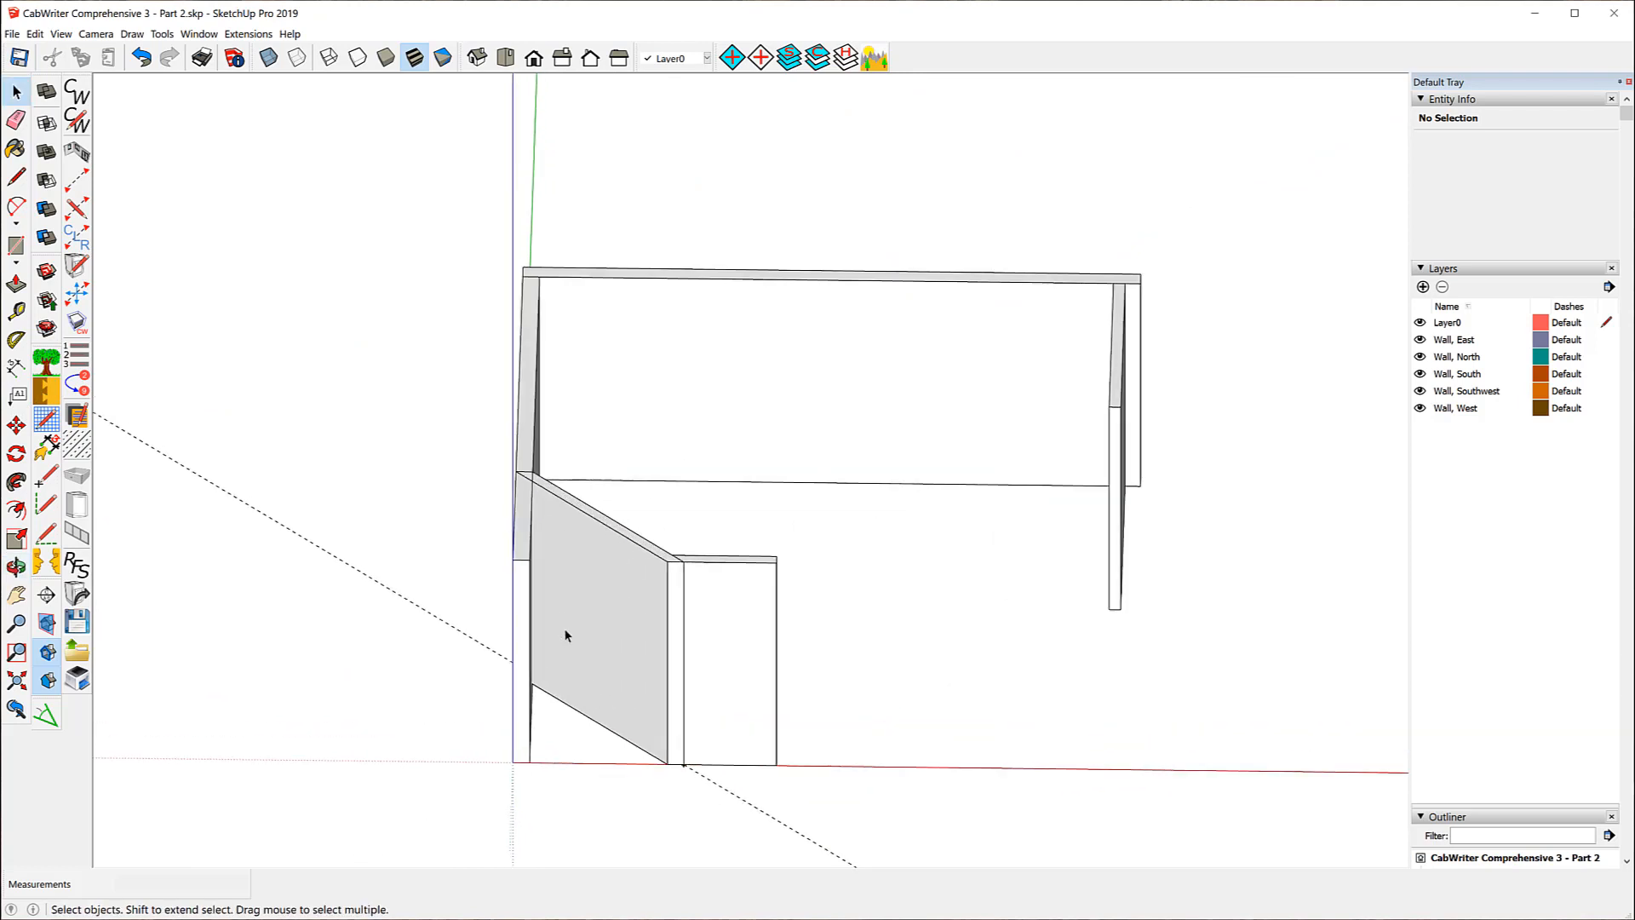
pyautogui.click(606, 548)
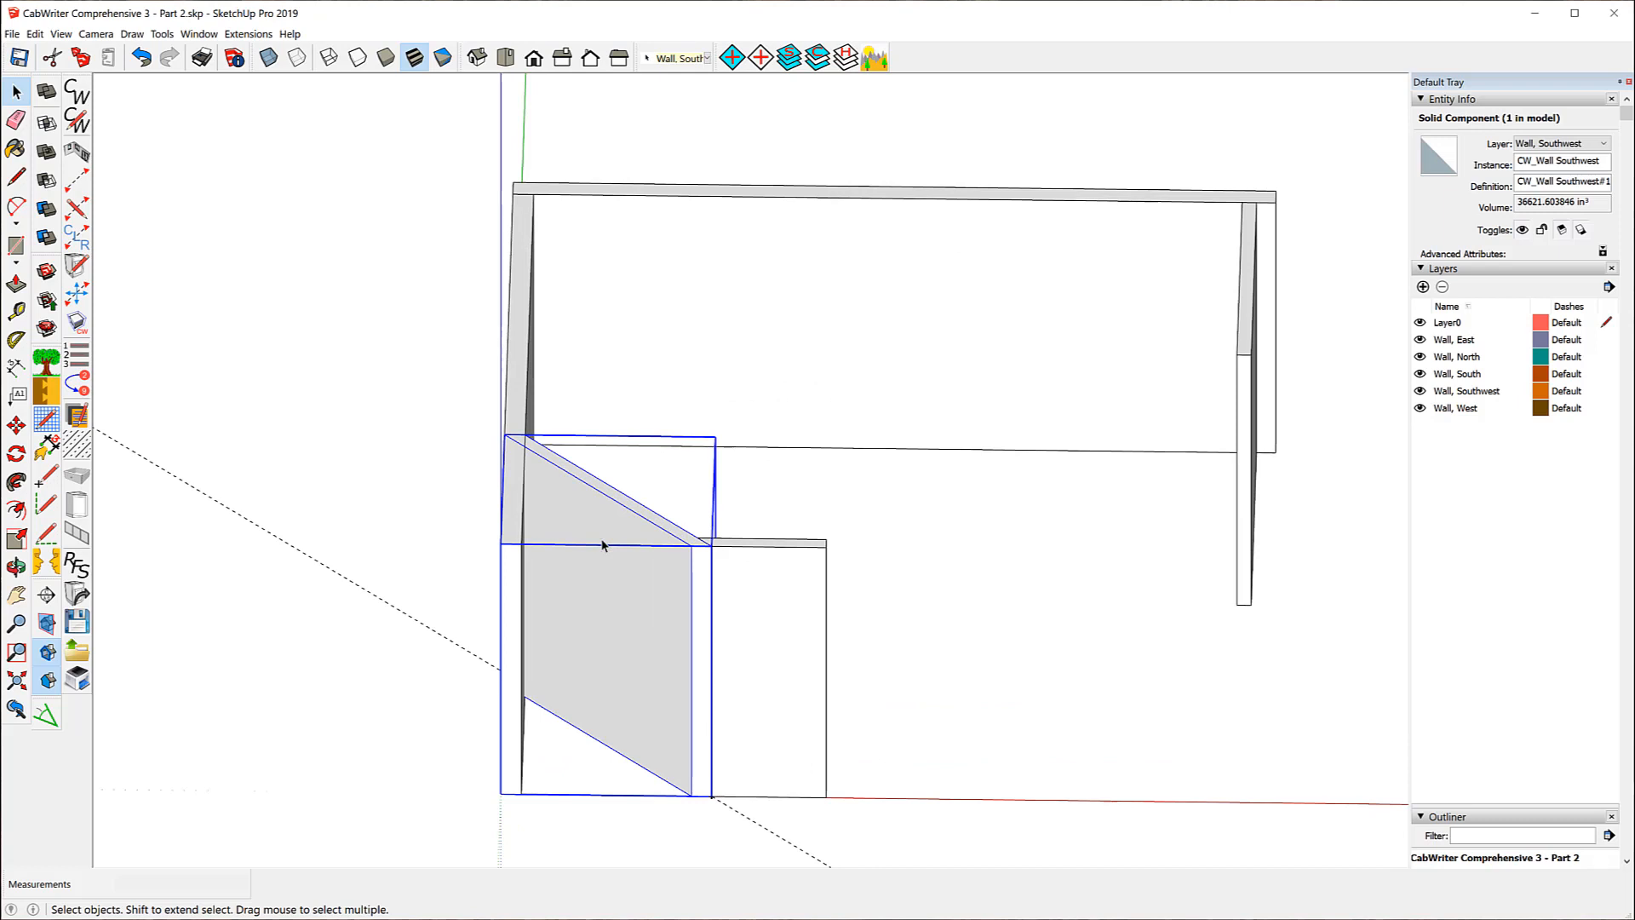
pyautogui.rightClick(602, 546)
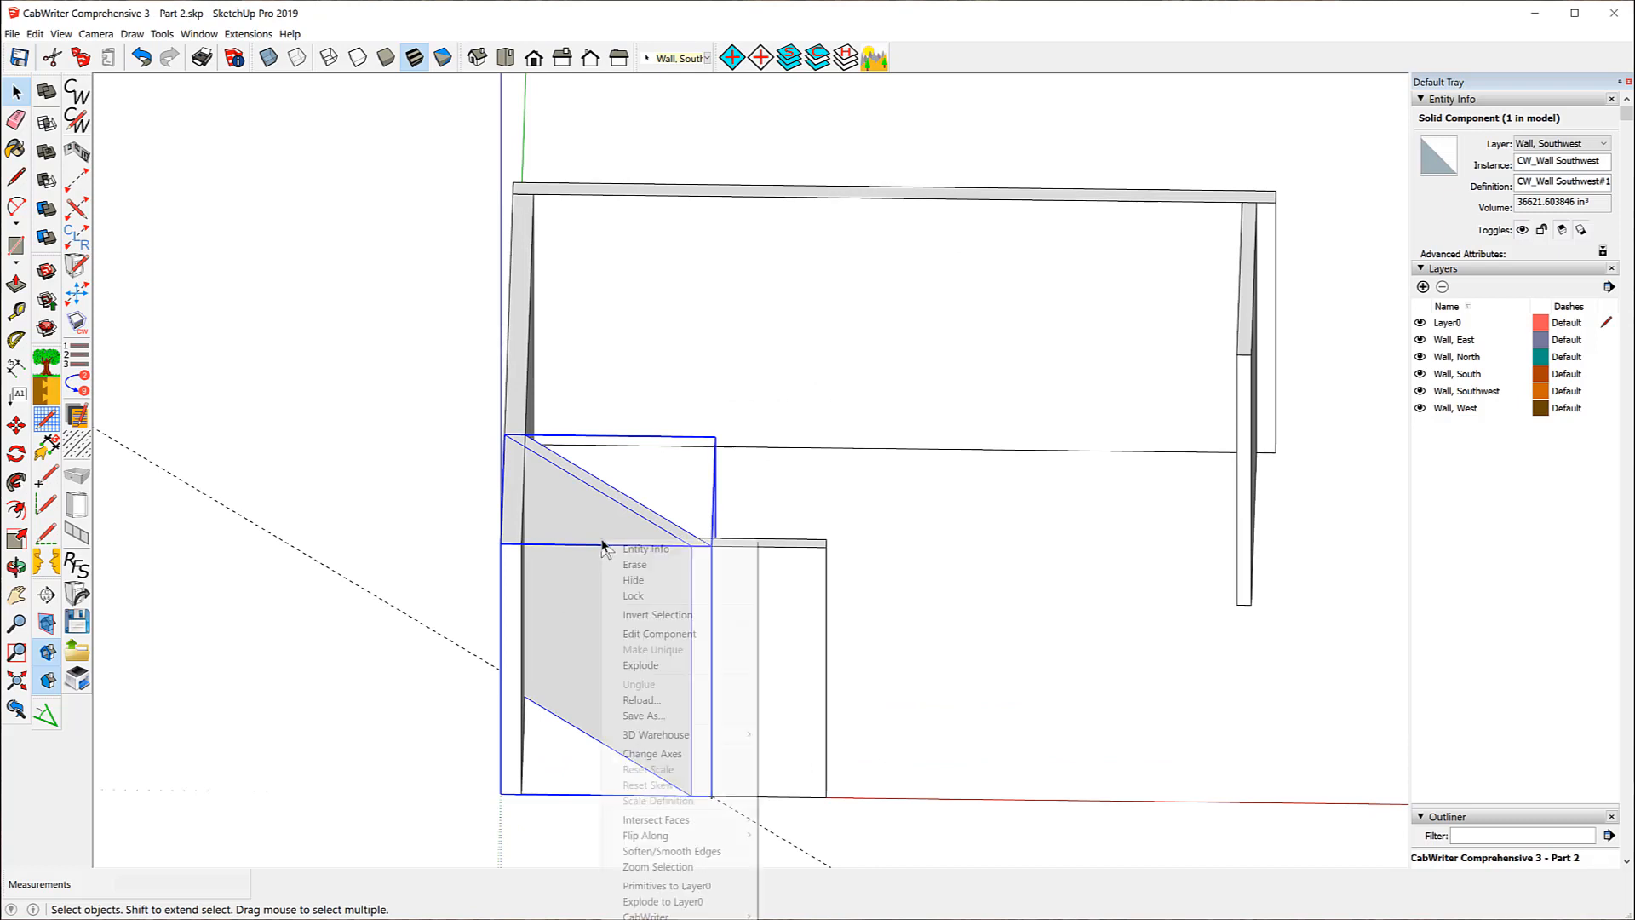
pyautogui.click(643, 754)
pyautogui.moveTo(405, 649); pyautogui.dragTo(781, 637, button='middle')
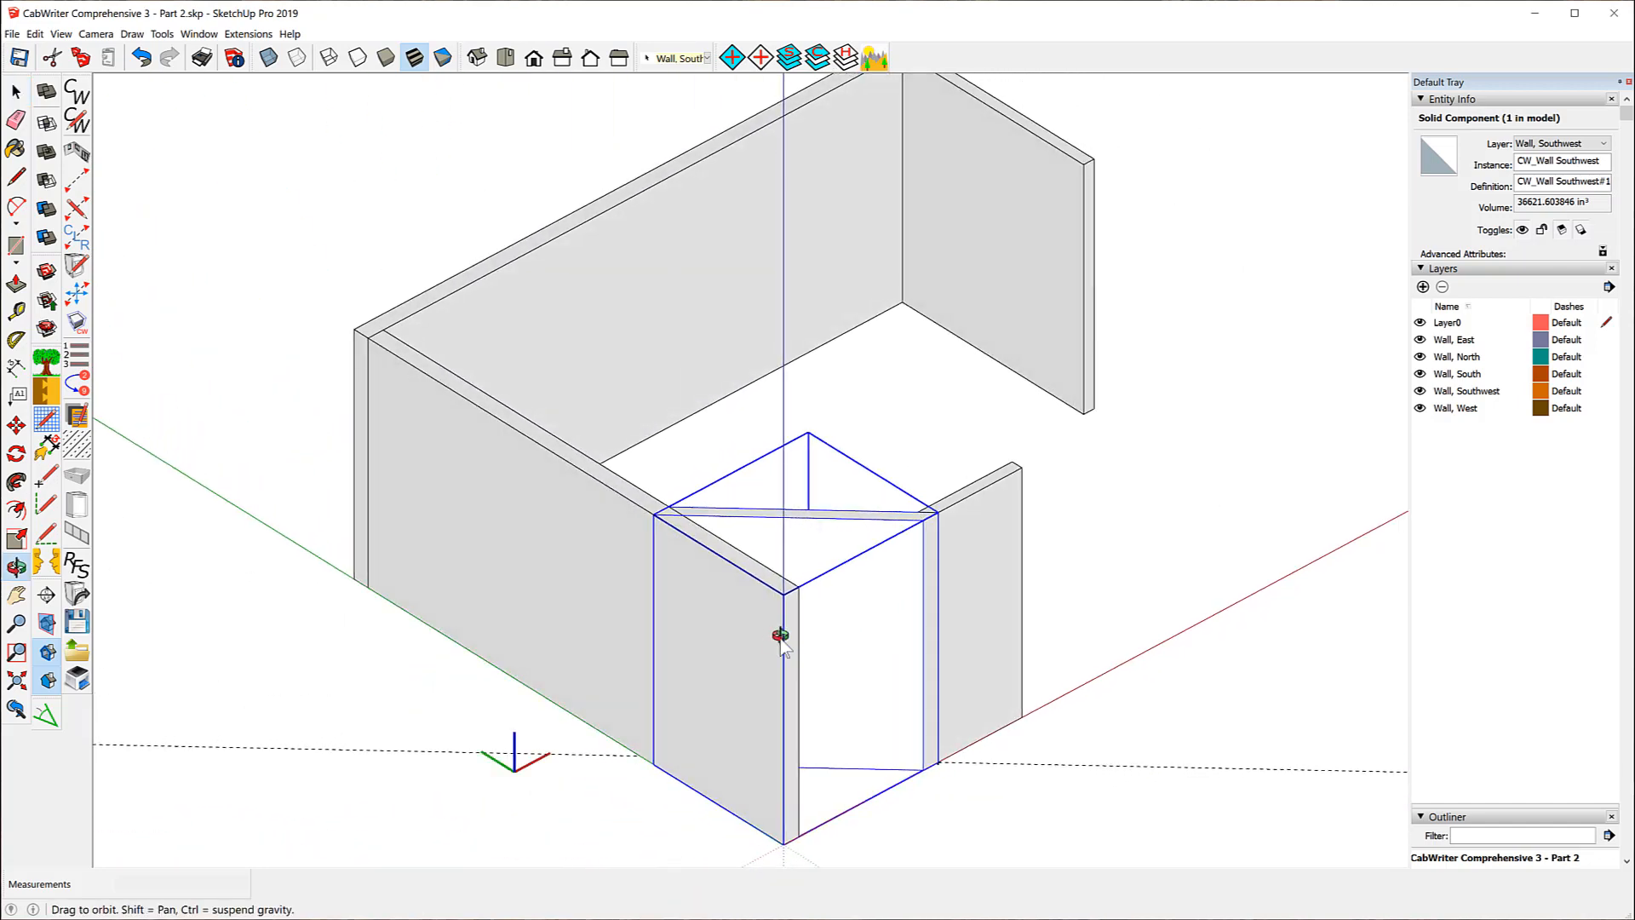
pyautogui.click(662, 769)
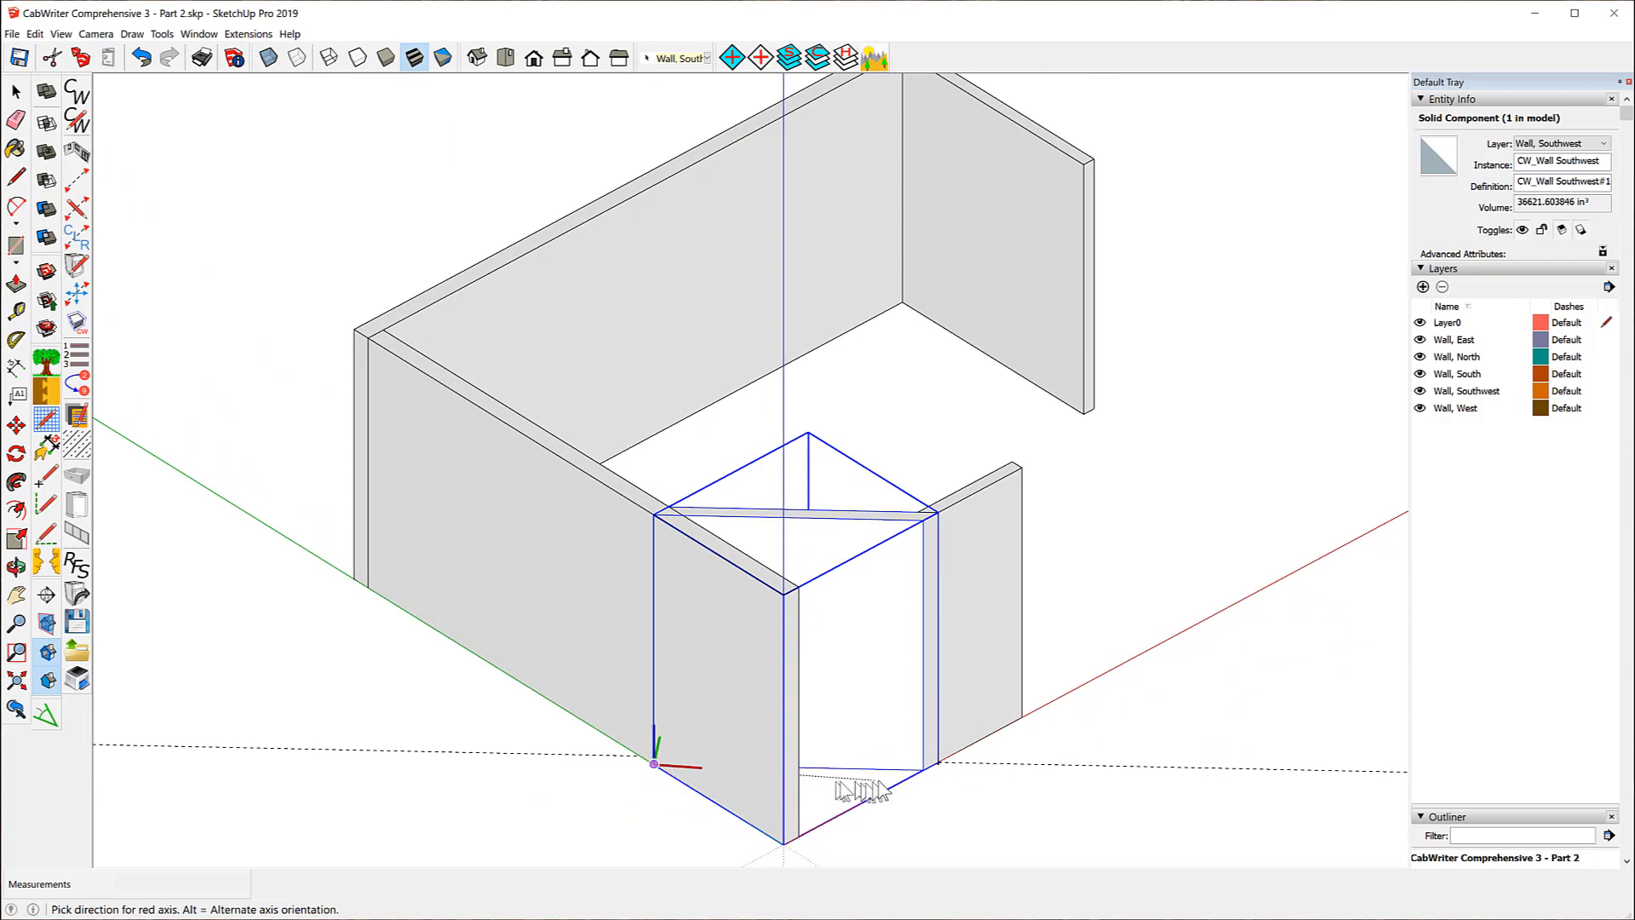
pyautogui.click(924, 771)
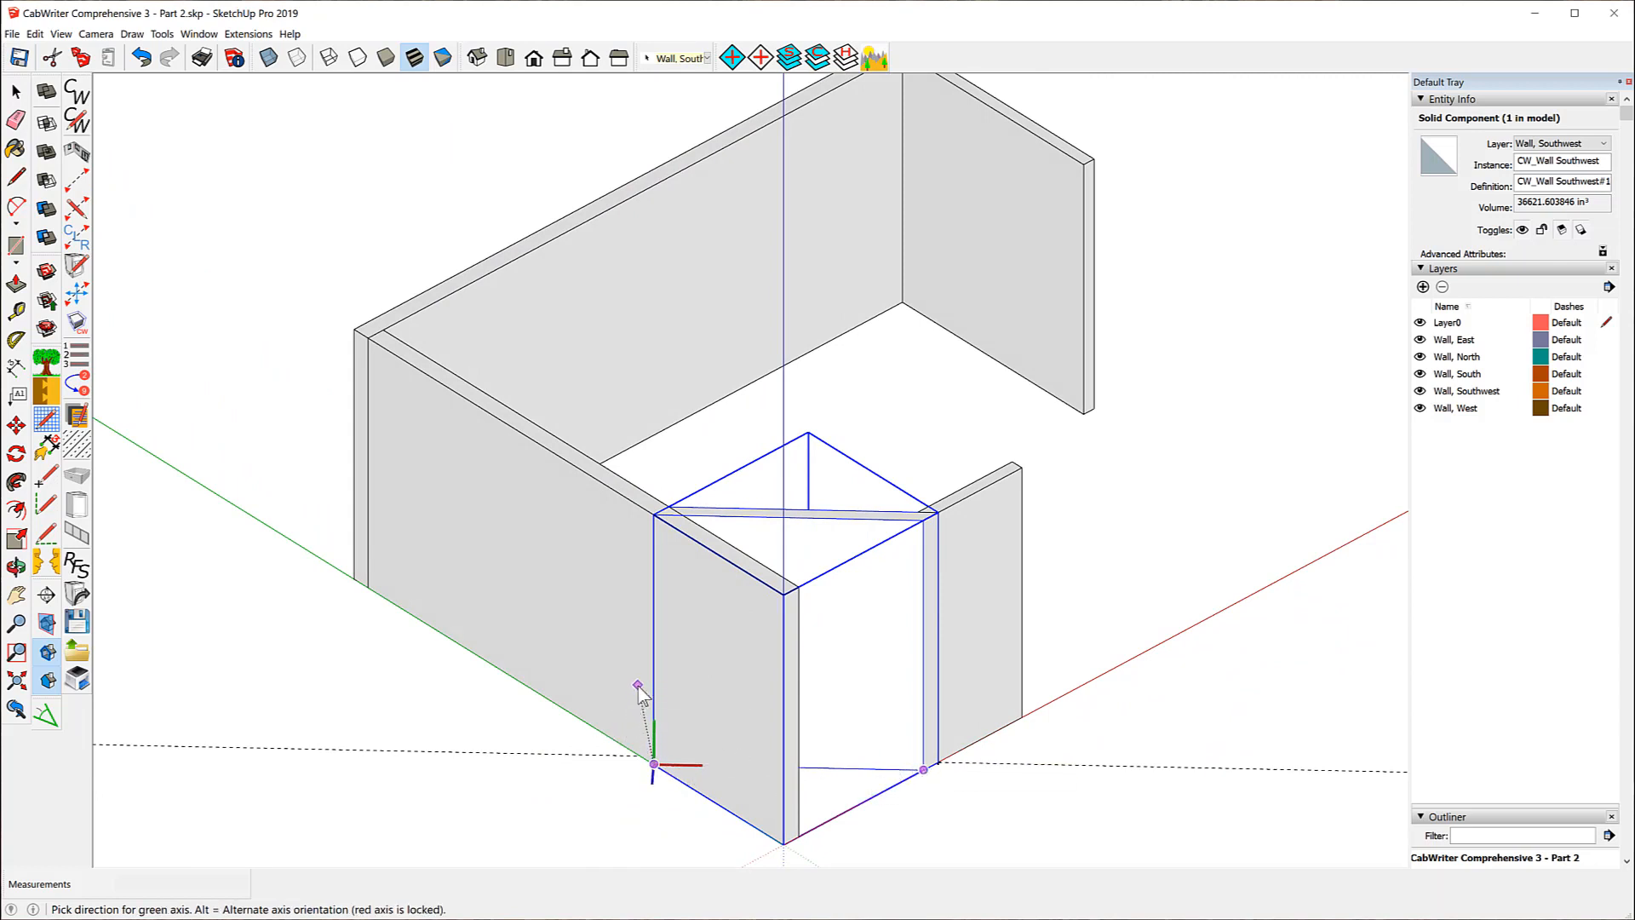
pyautogui.click(640, 692)
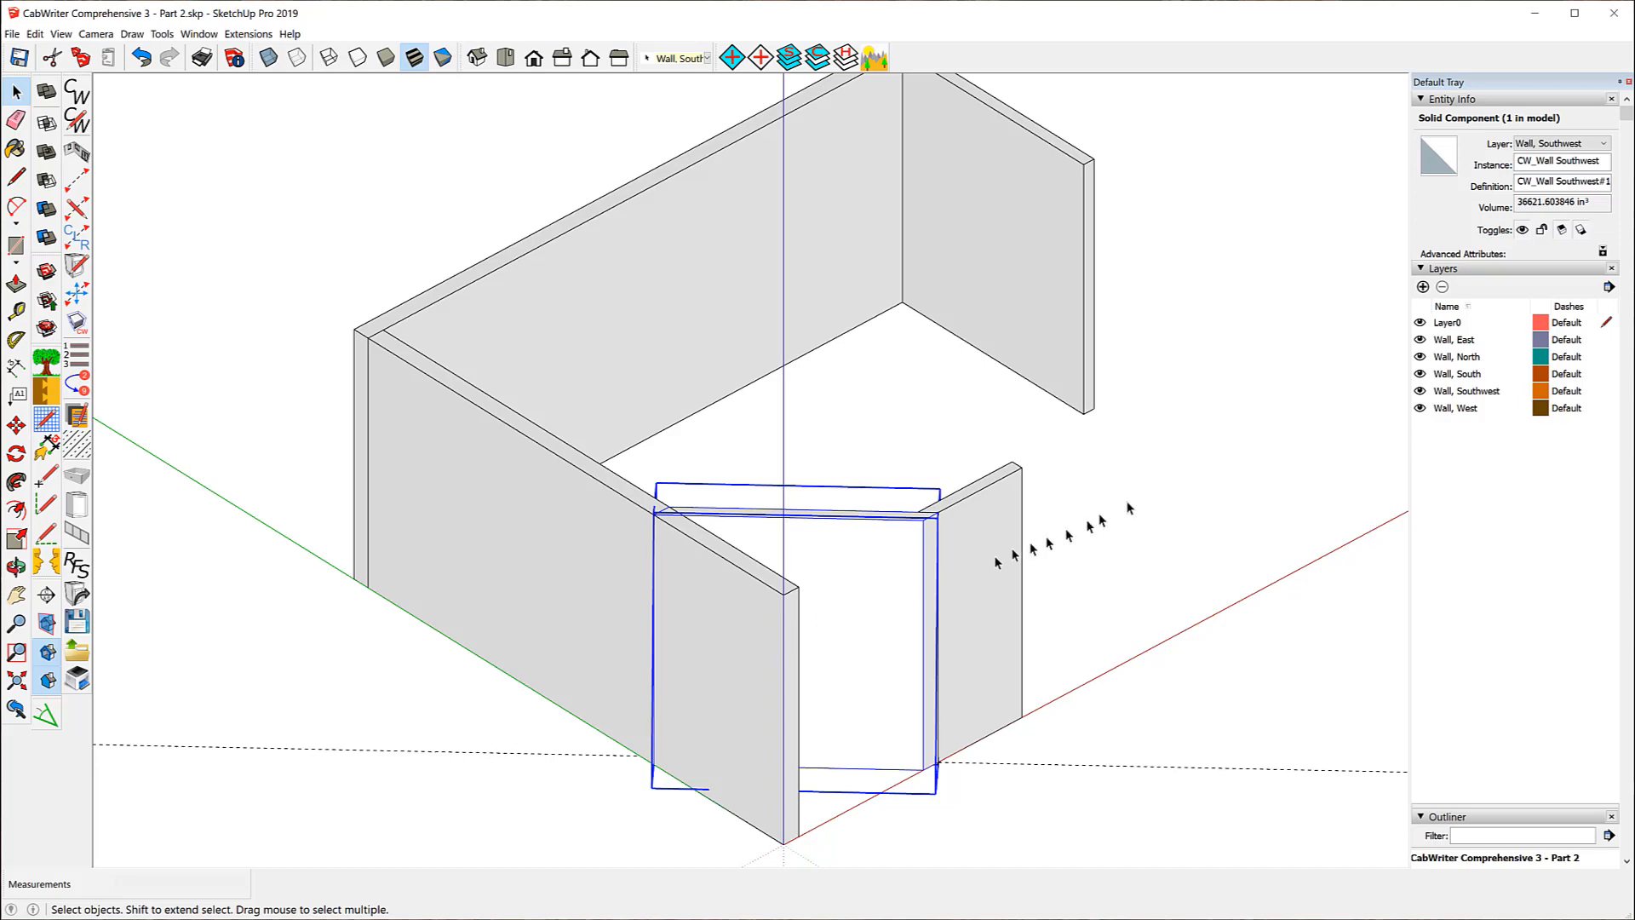
# - Undo the axis change on the Southwest wall
pyautogui.moveTo(1099, 512); pyautogui.dragTo(870, 600, button='middle')
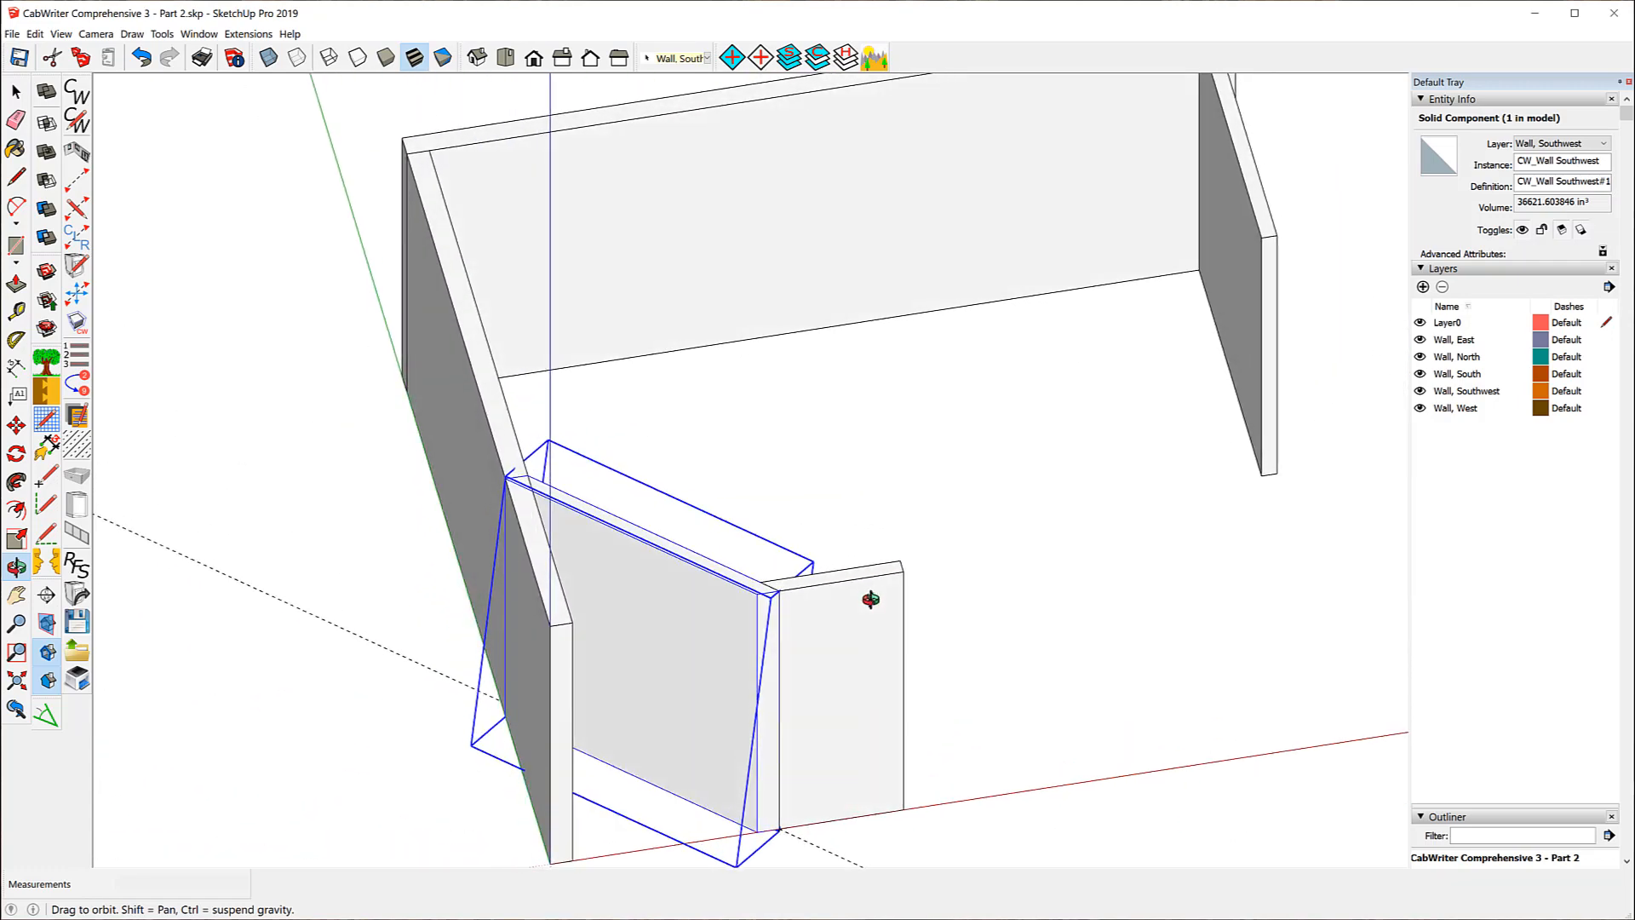
pyautogui.press('space')
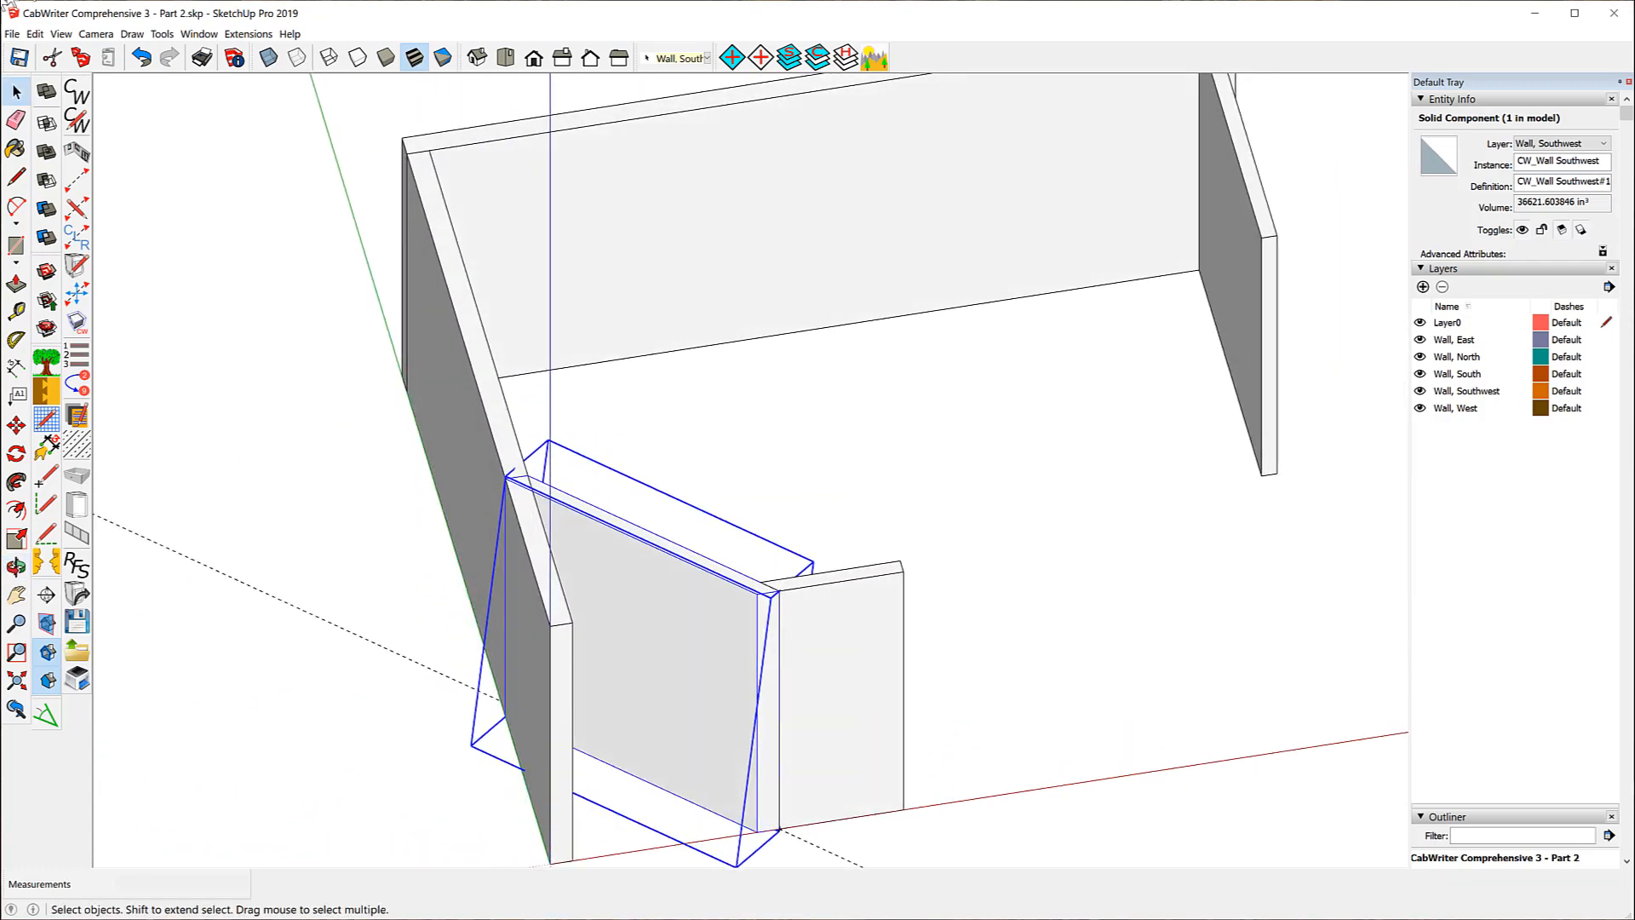
pyautogui.click(145, 65)
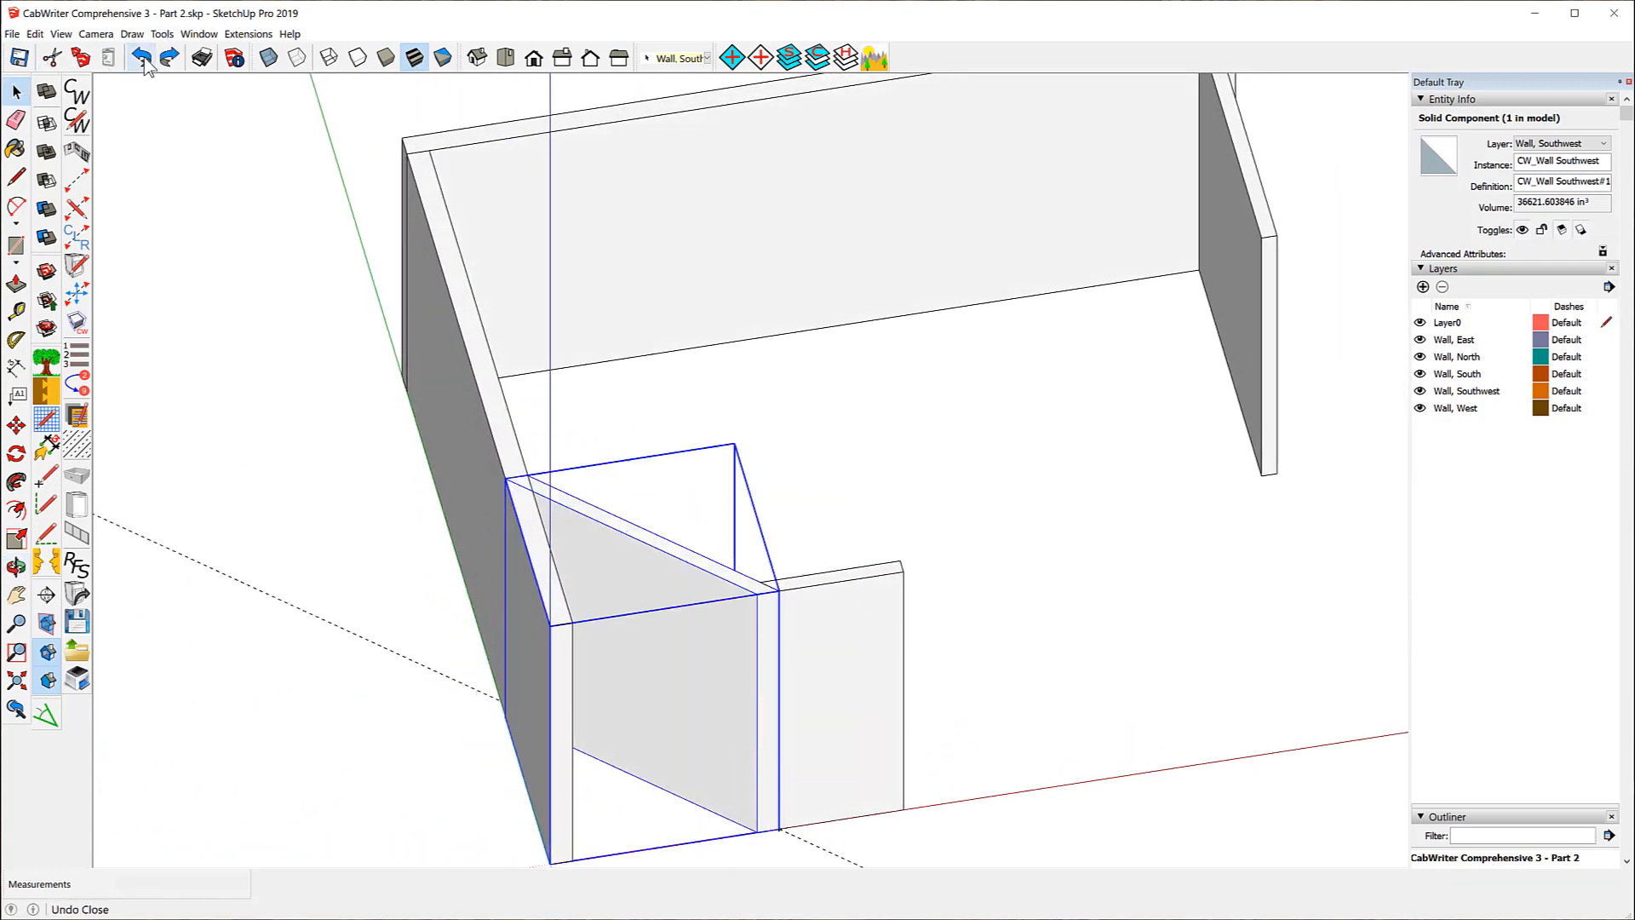
# - Change the Southwest wall's axes: origin at its bottom outer corner by the West wall, red along its outer bottom edge, green into the room
pyautogui.rightClick(628, 587)
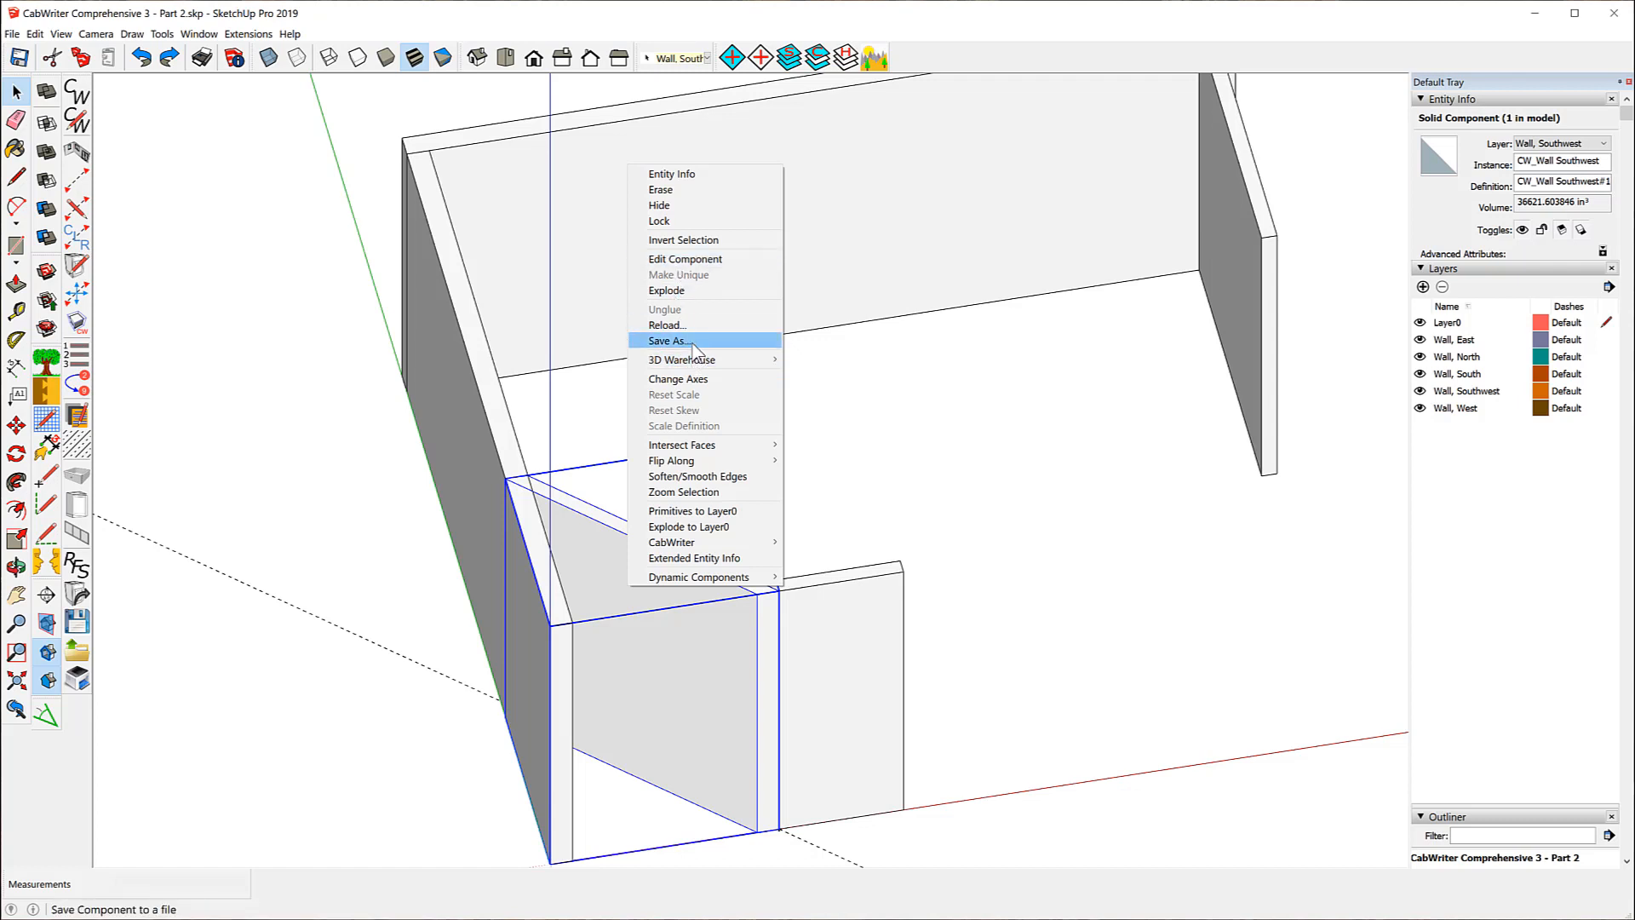
pyautogui.click(682, 379)
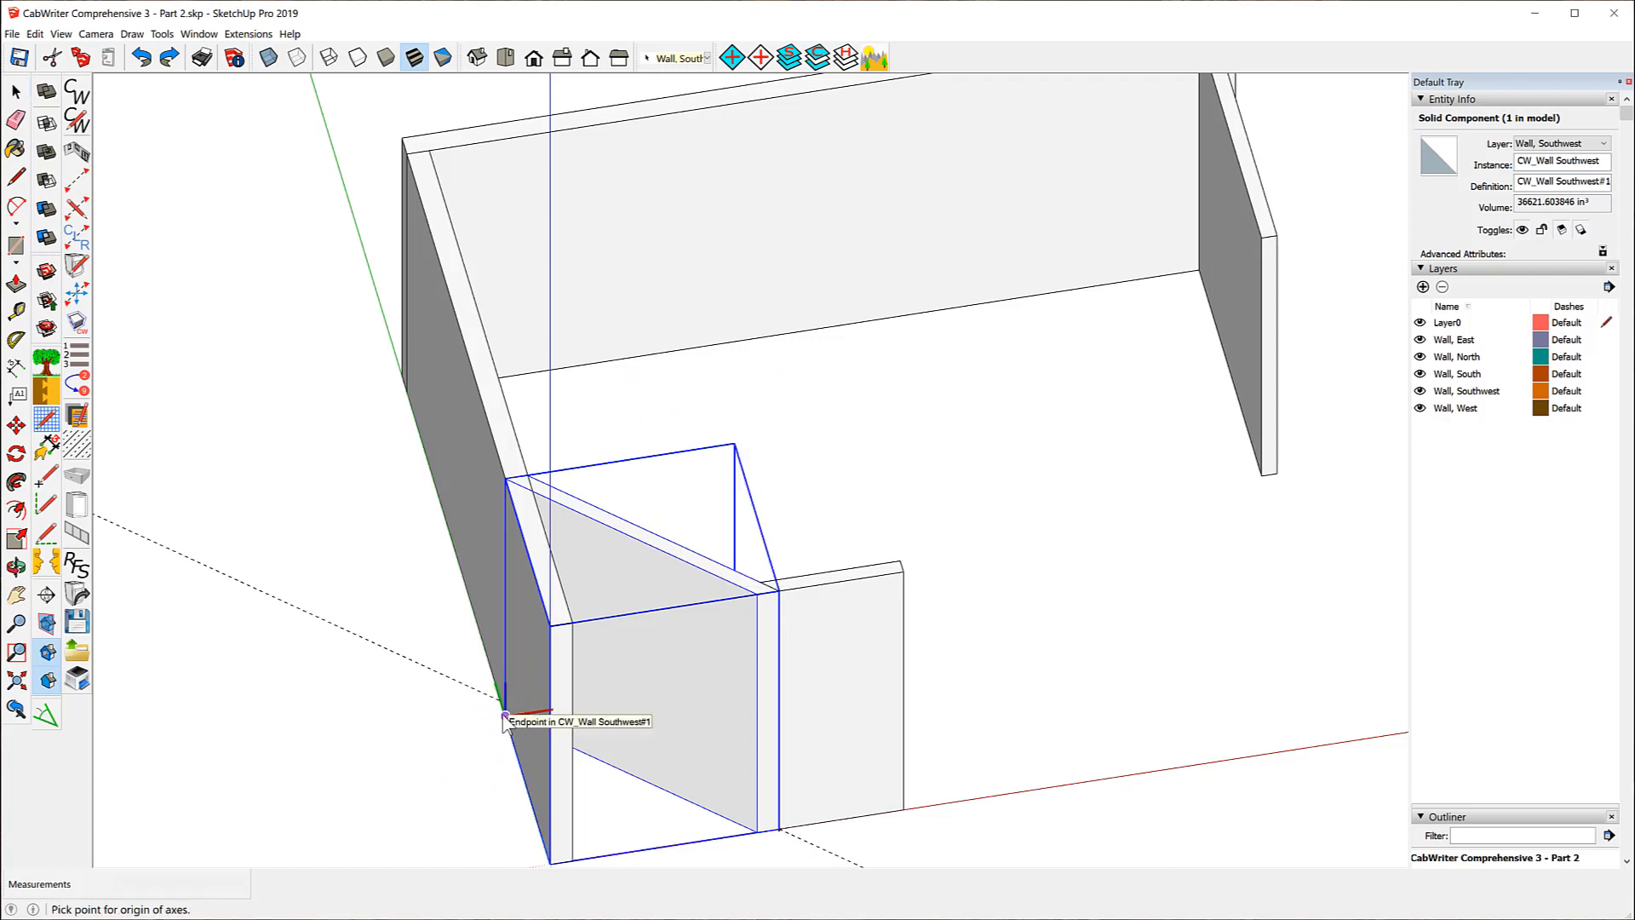
pyautogui.click(506, 715)
pyautogui.click(757, 832)
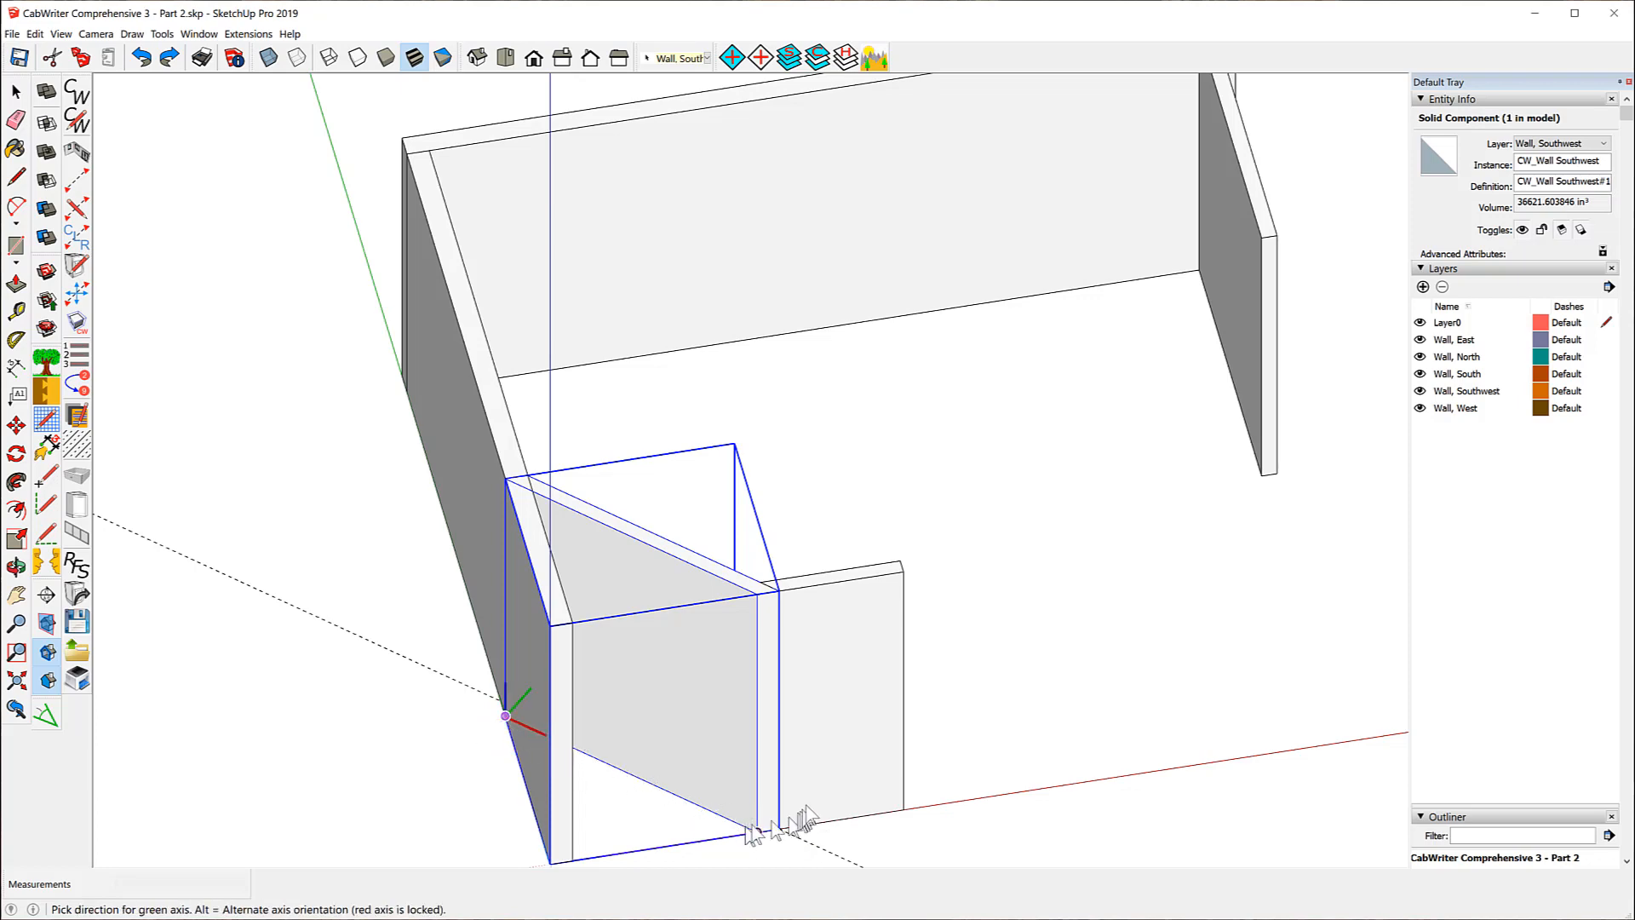
pyautogui.moveTo(982, 751); pyautogui.dragTo(235, 610, button='middle')
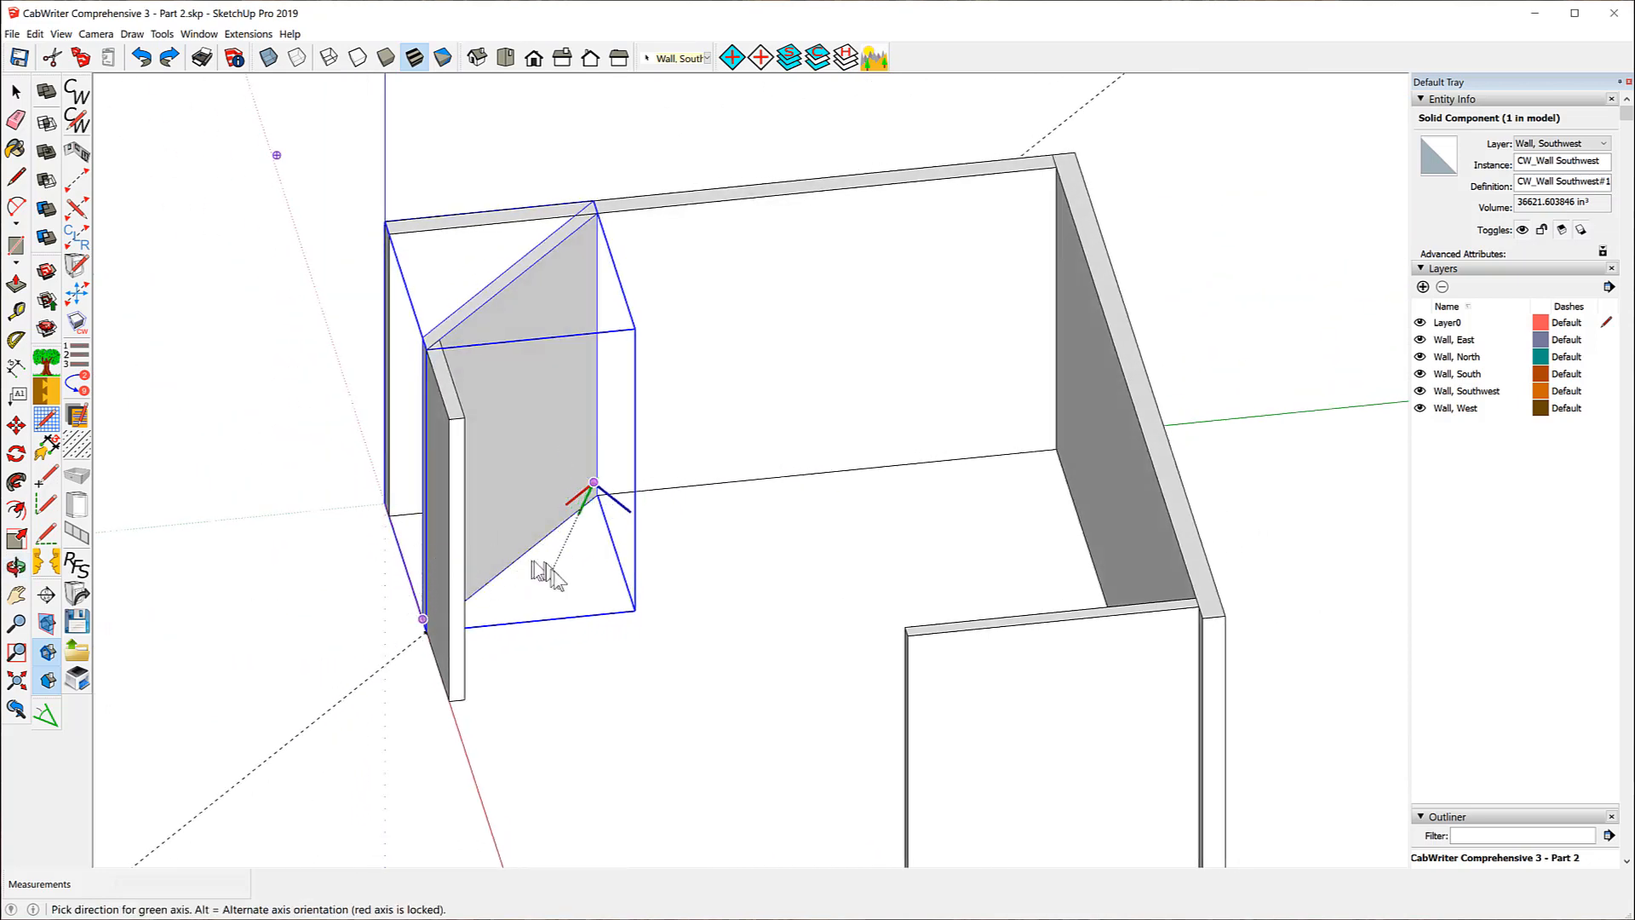
pyautogui.click(649, 502)
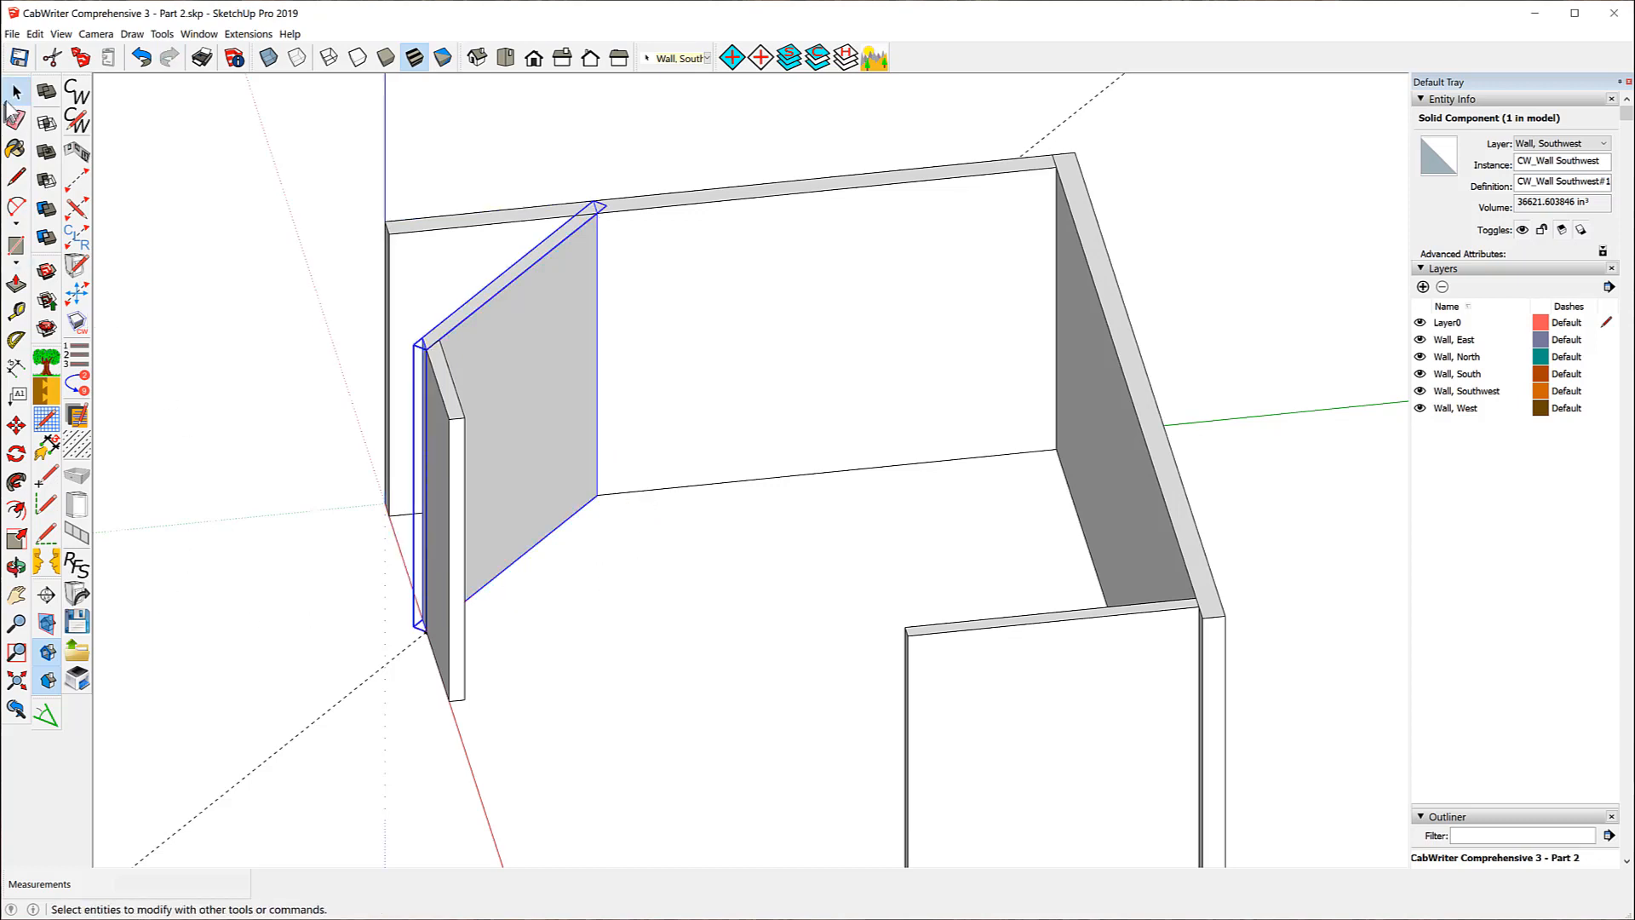
pyautogui.click(228, 319)
# - Delete the remaining guide line running diagonally along the Southwest wall's base
pyautogui.moveTo(228, 319); pyautogui.dragTo(789, 428, button='middle')
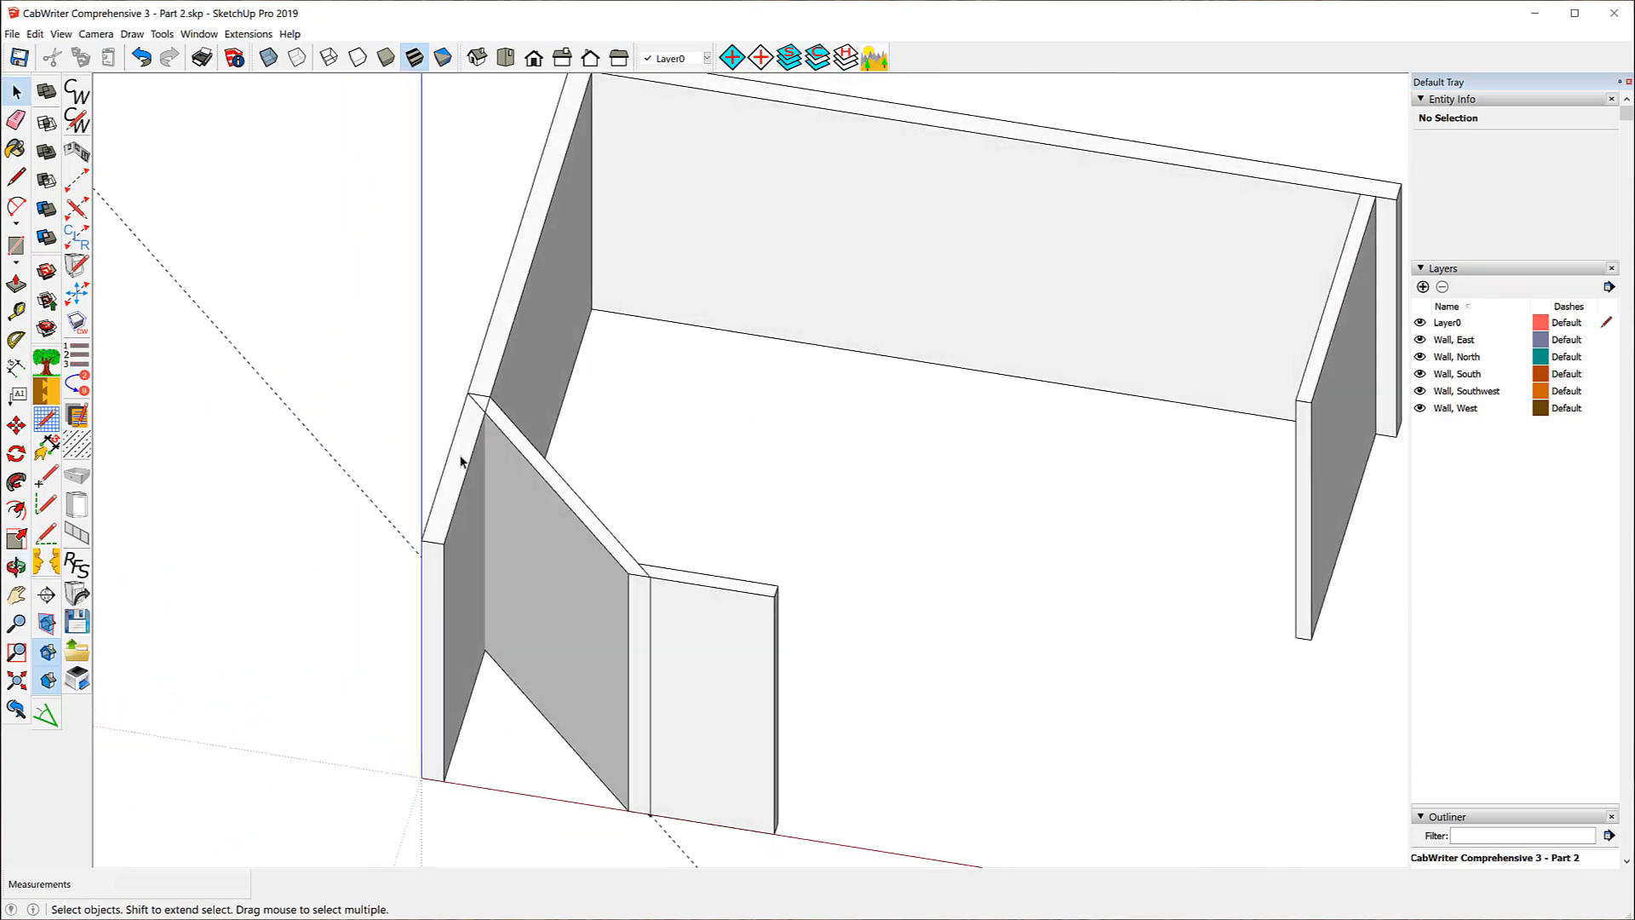
pyautogui.click(287, 417)
pyautogui.press('Delete')
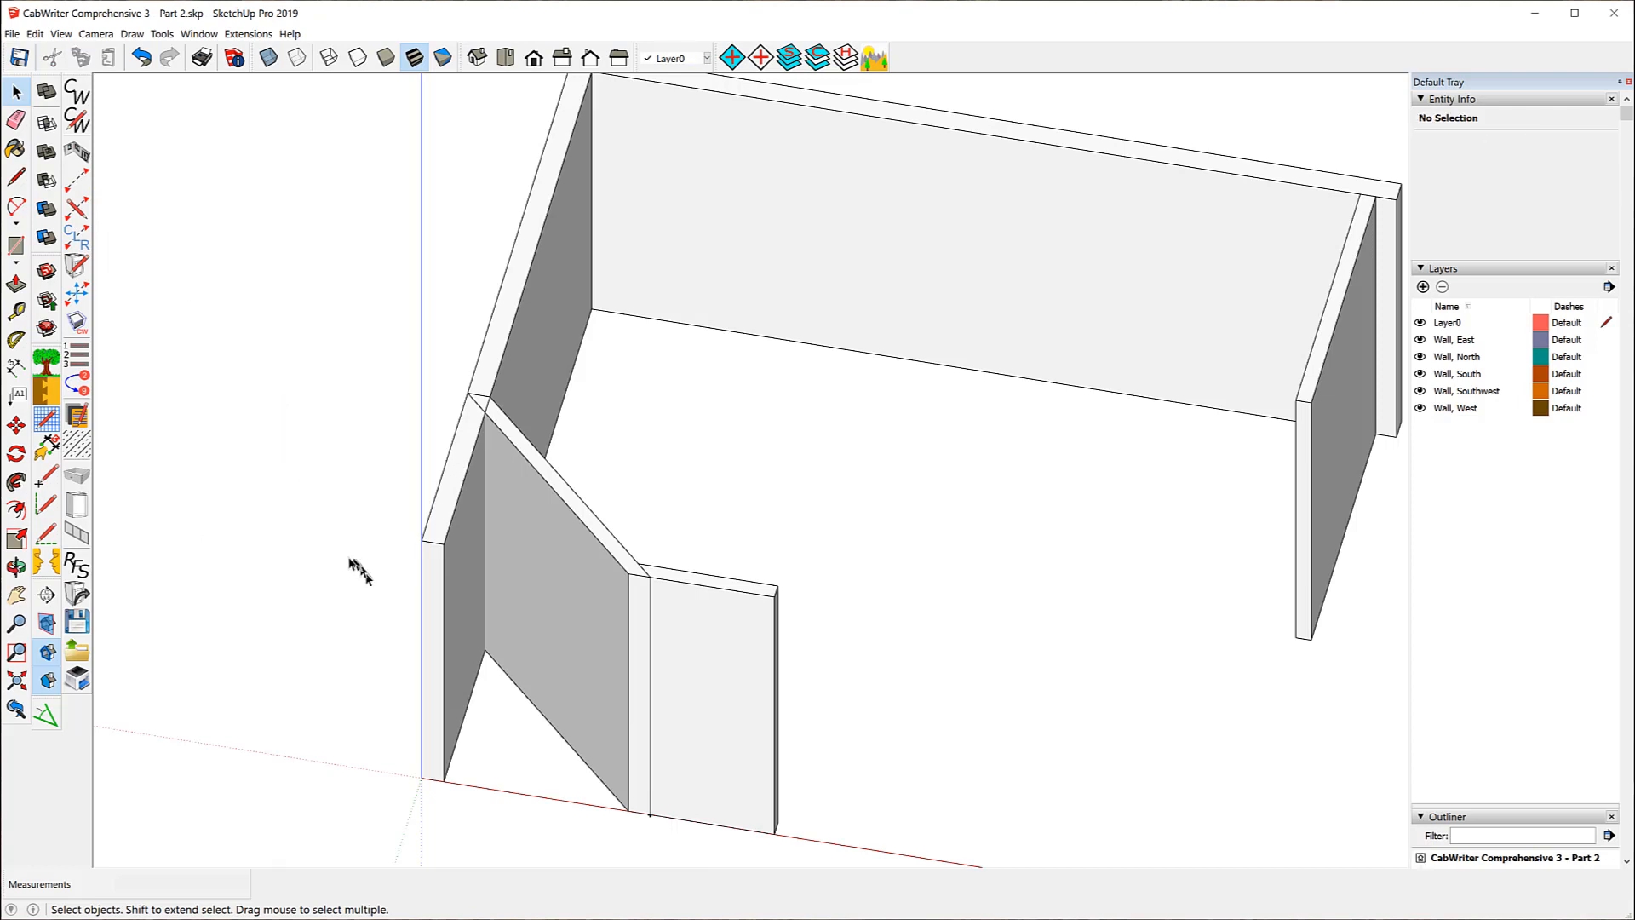
# - Open the West wall for editing and draw a line across its top, between outer and inner edges where the Southwest wall joins
pyautogui.click(457, 502)
pyautogui.rightClick(456, 501)
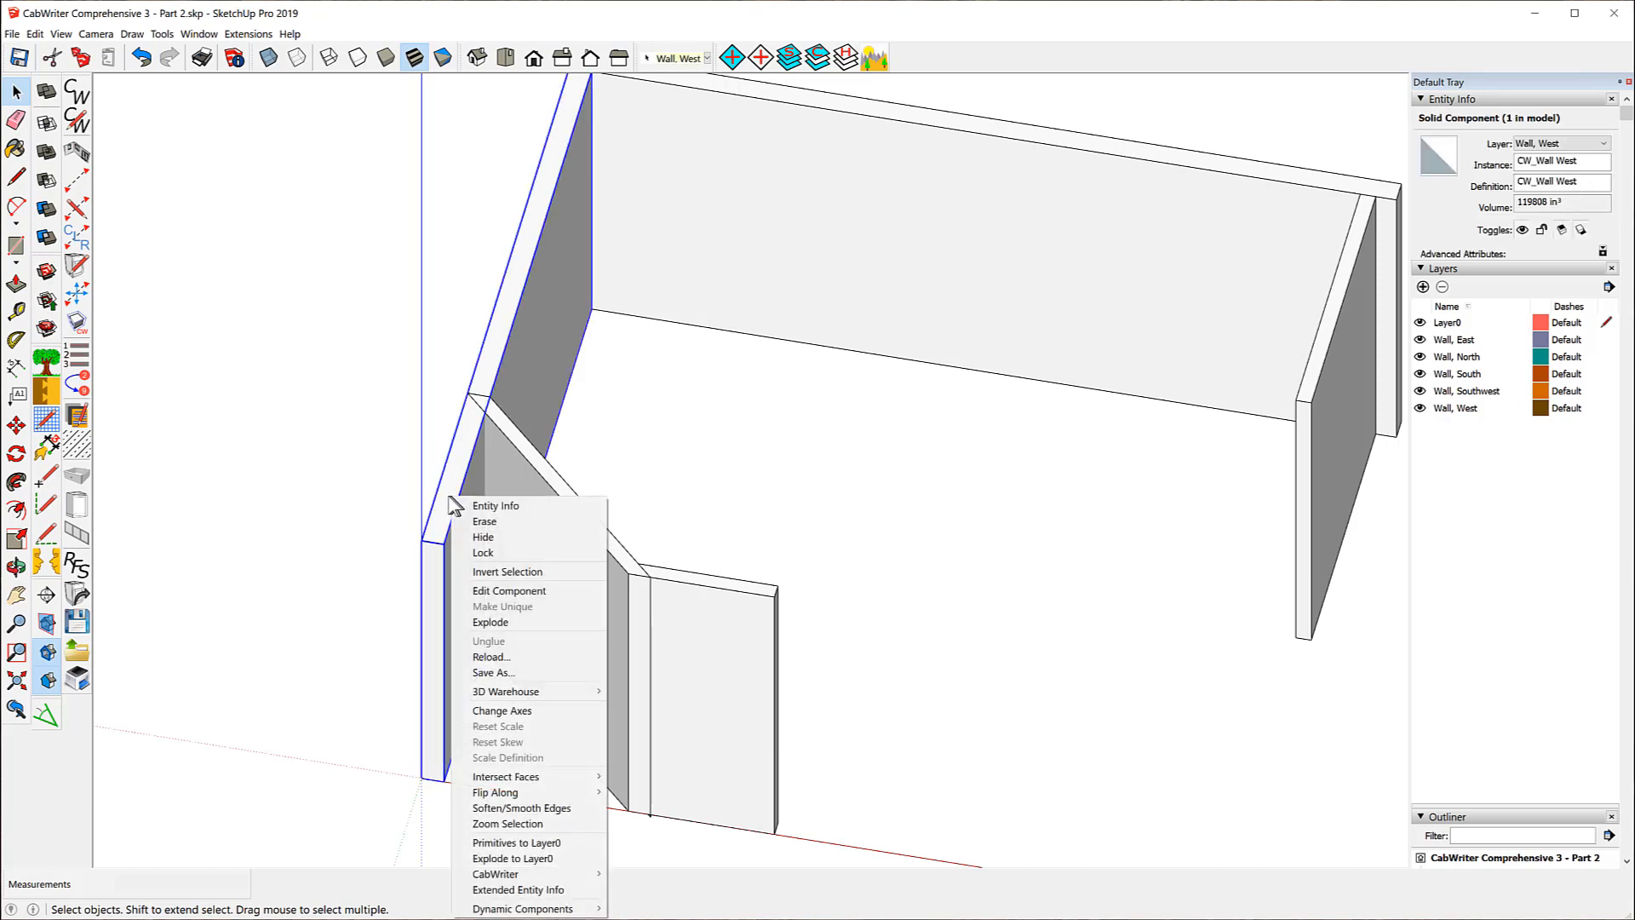
pyautogui.click(484, 595)
pyautogui.scroll(6, 473, 400)
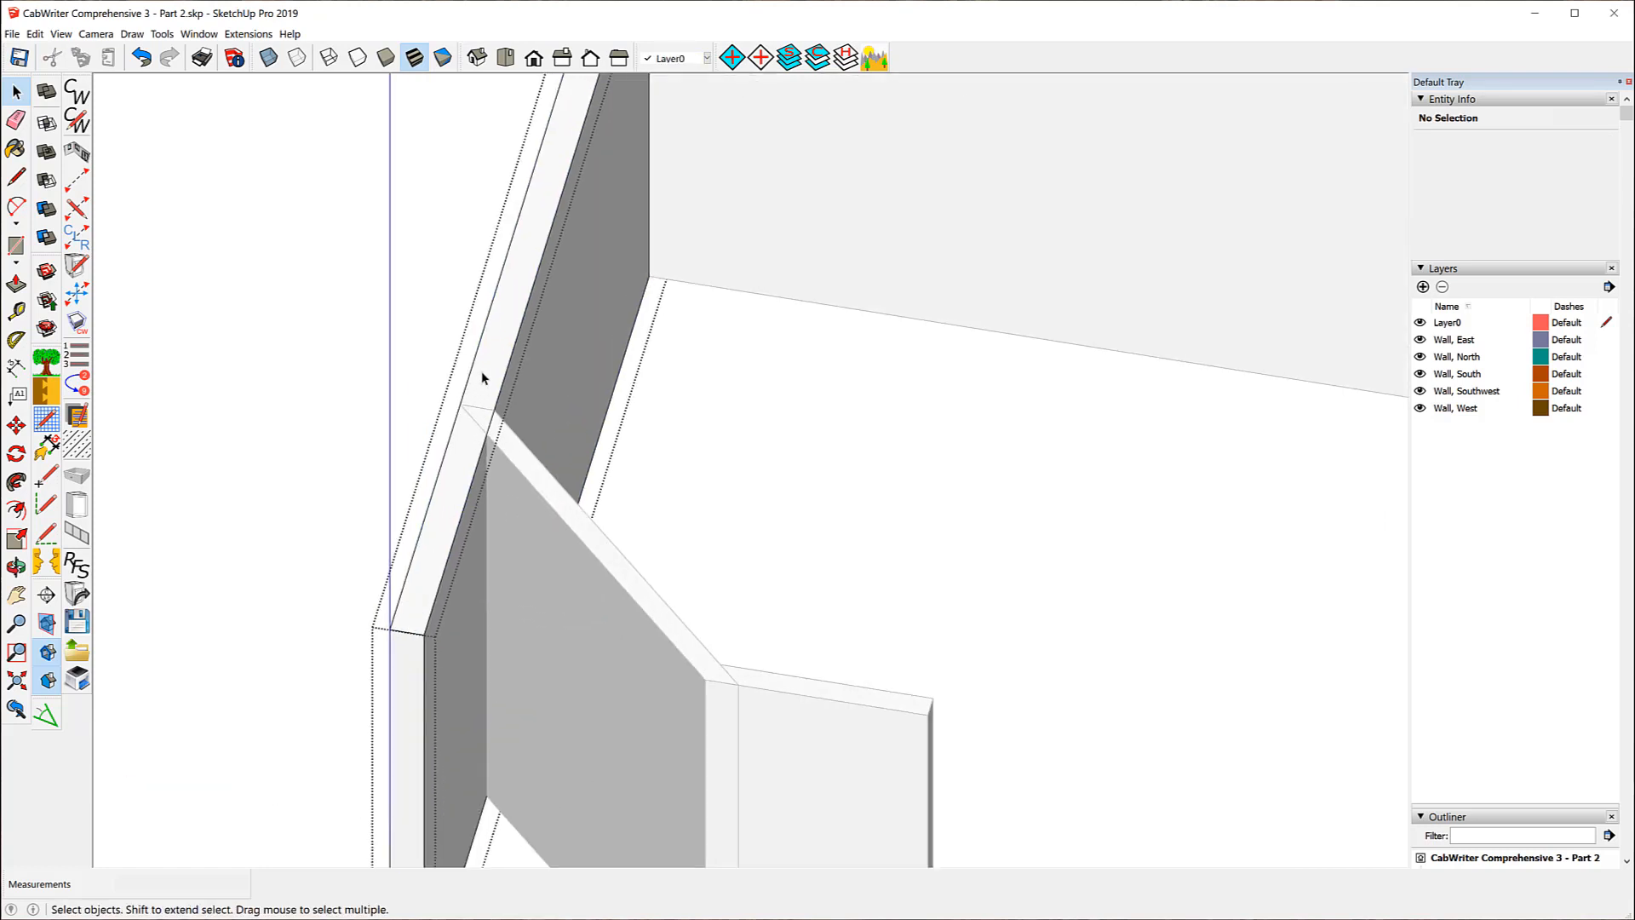
pyautogui.scroll(2, 458, 417)
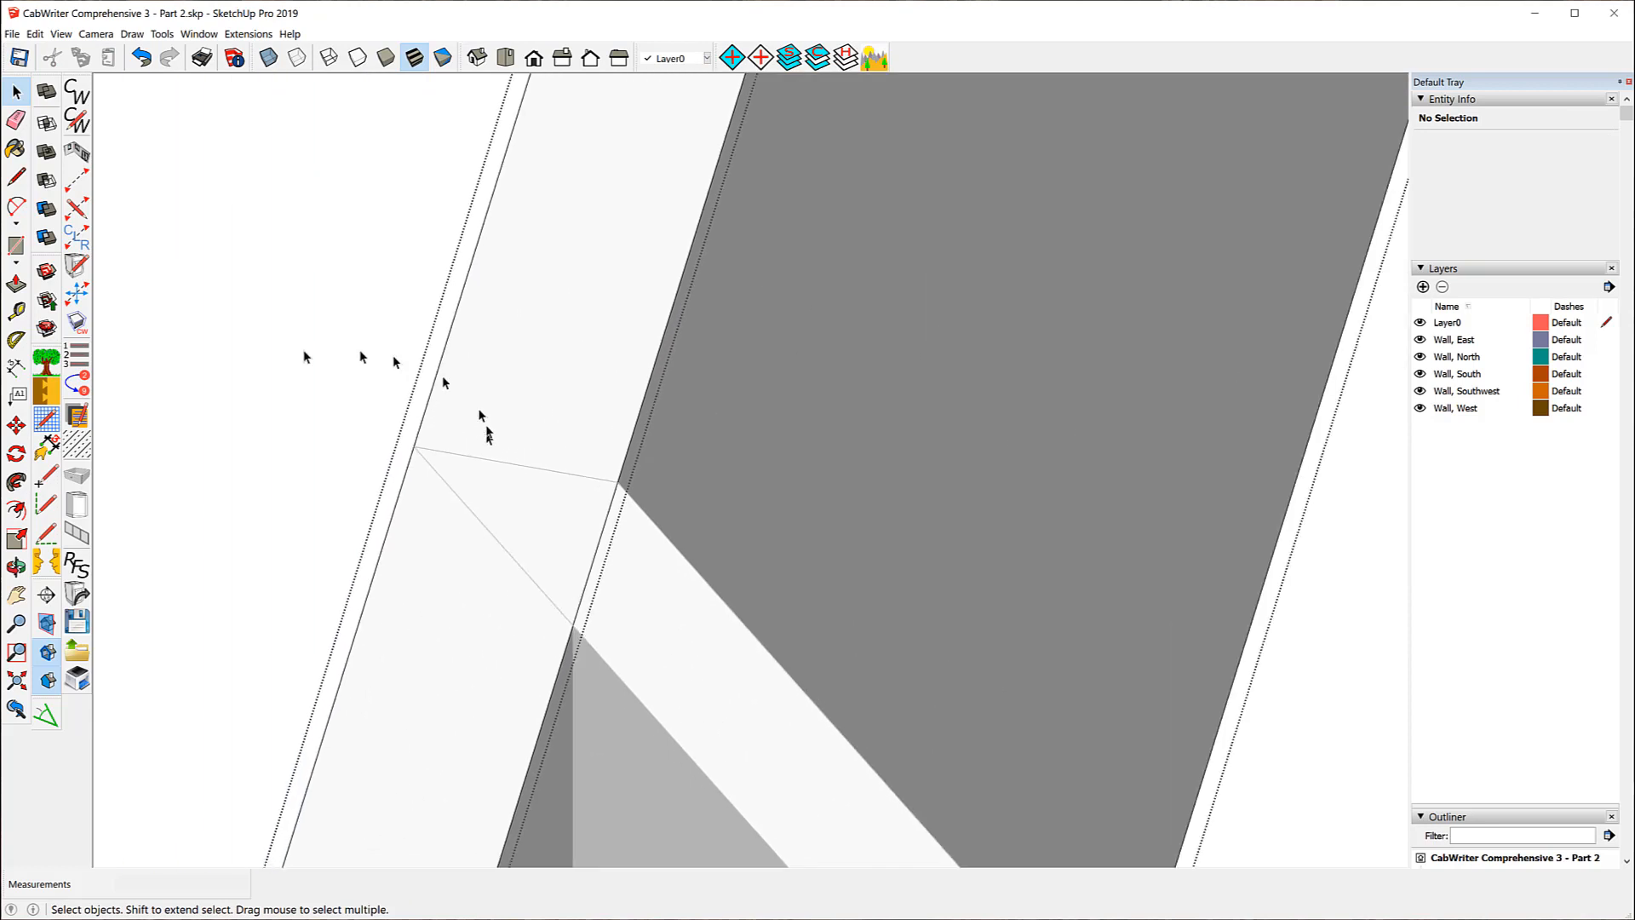
pyautogui.click(15, 176)
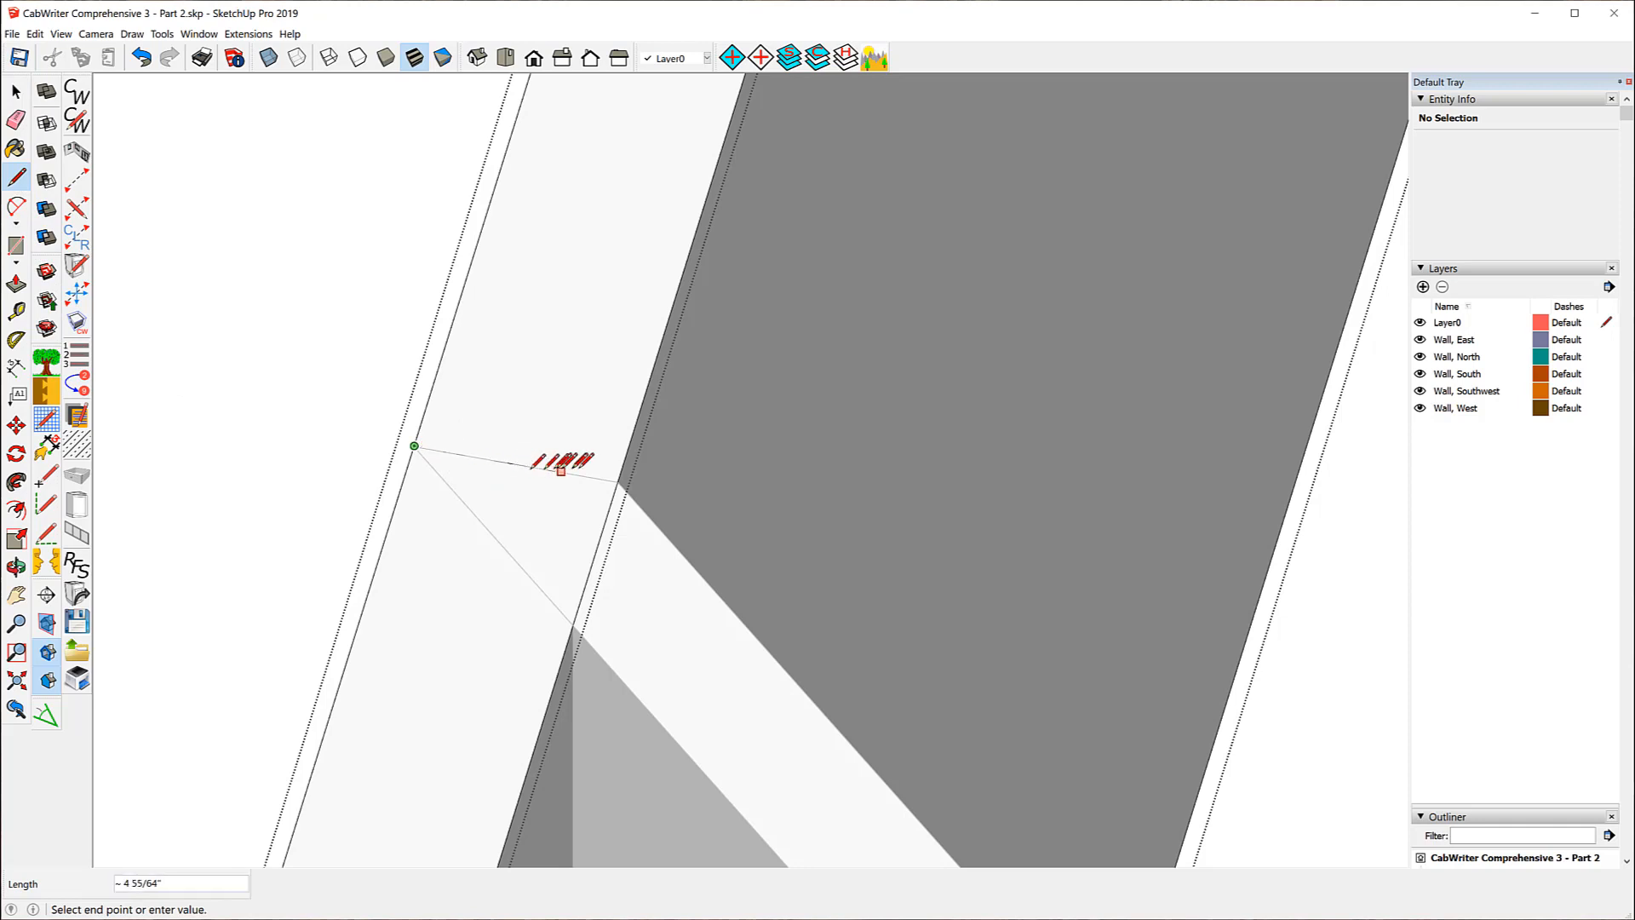
pyautogui.click(619, 479)
pyautogui.click(619, 481)
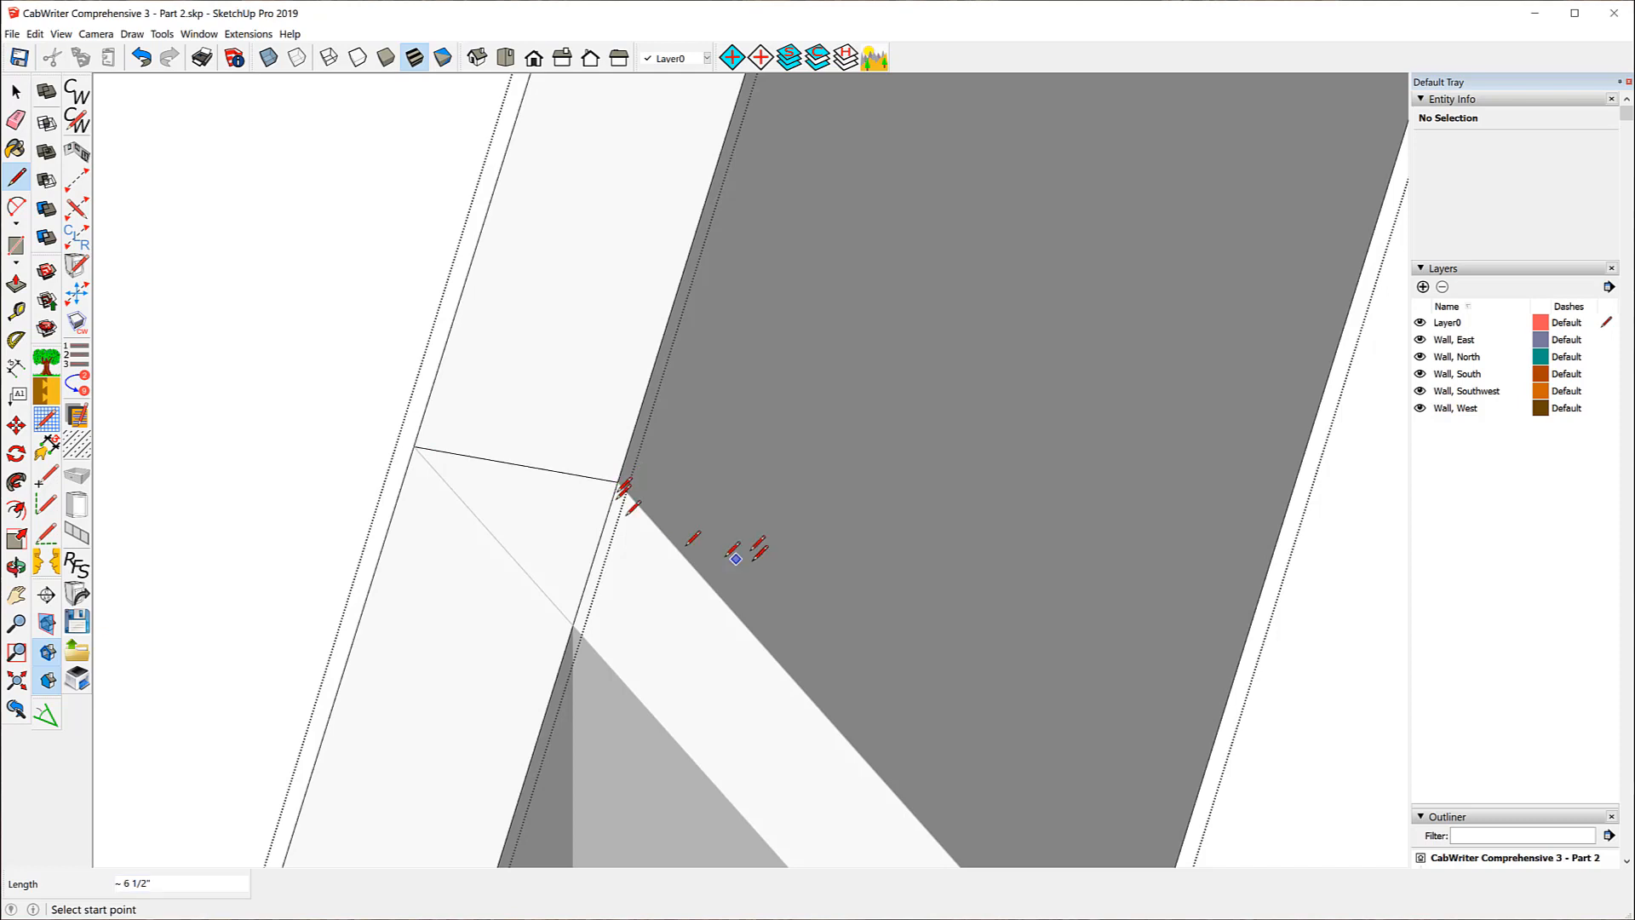
# - Push the West wall's top face beyond the line down 96" to remove the excess end, and close the component
pyautogui.scroll(-6, 754, 558)
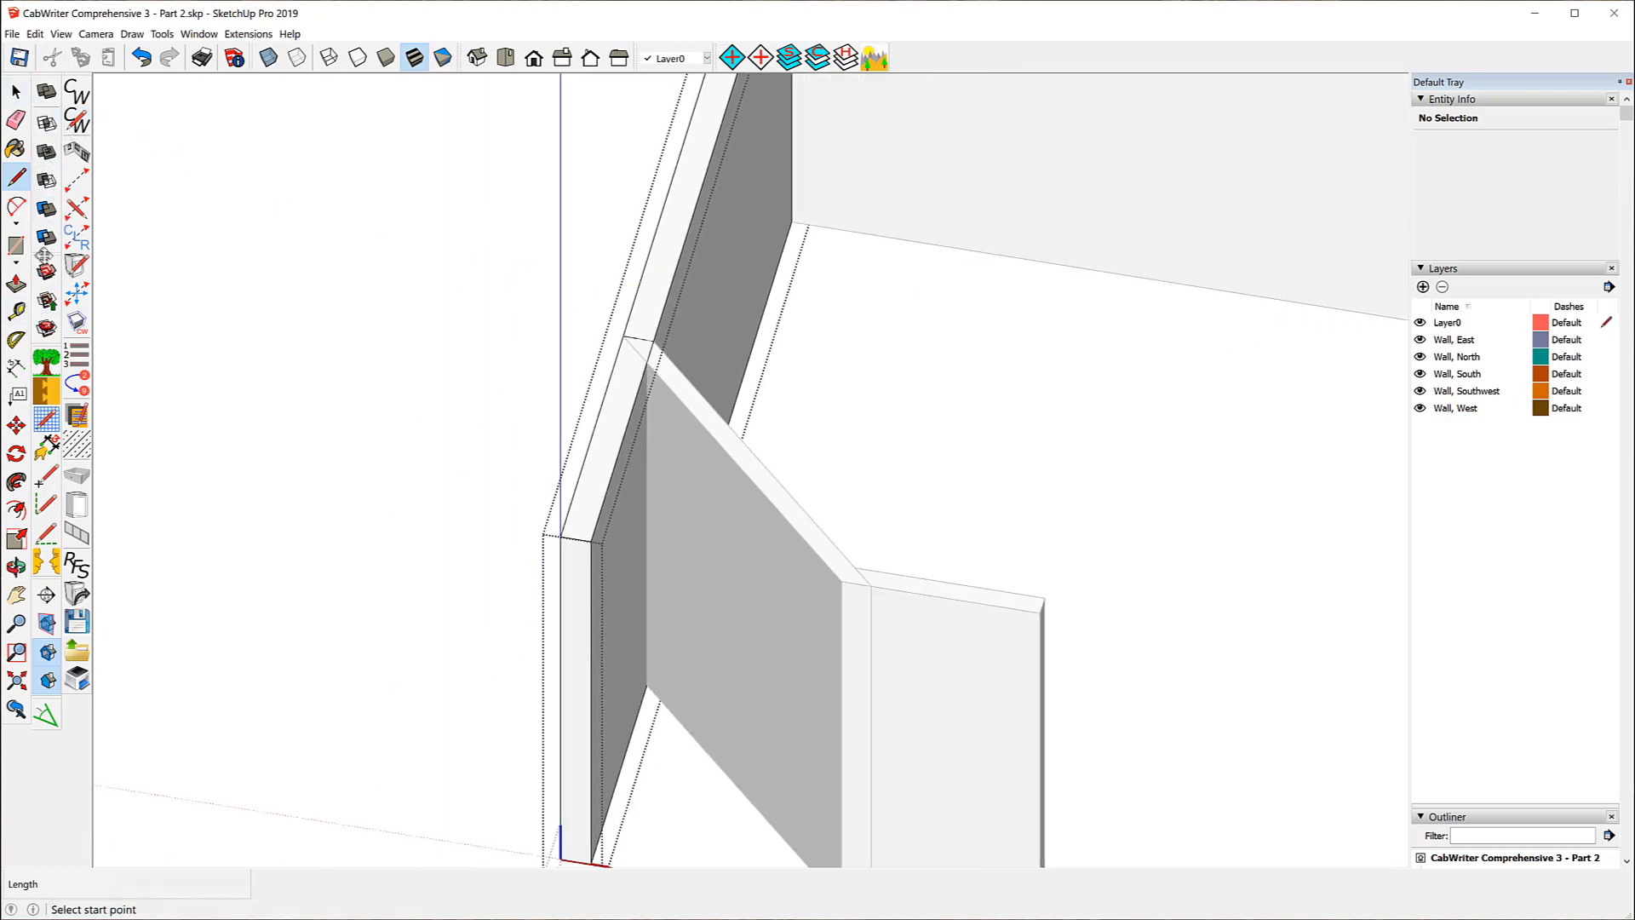
pyautogui.click(16, 284)
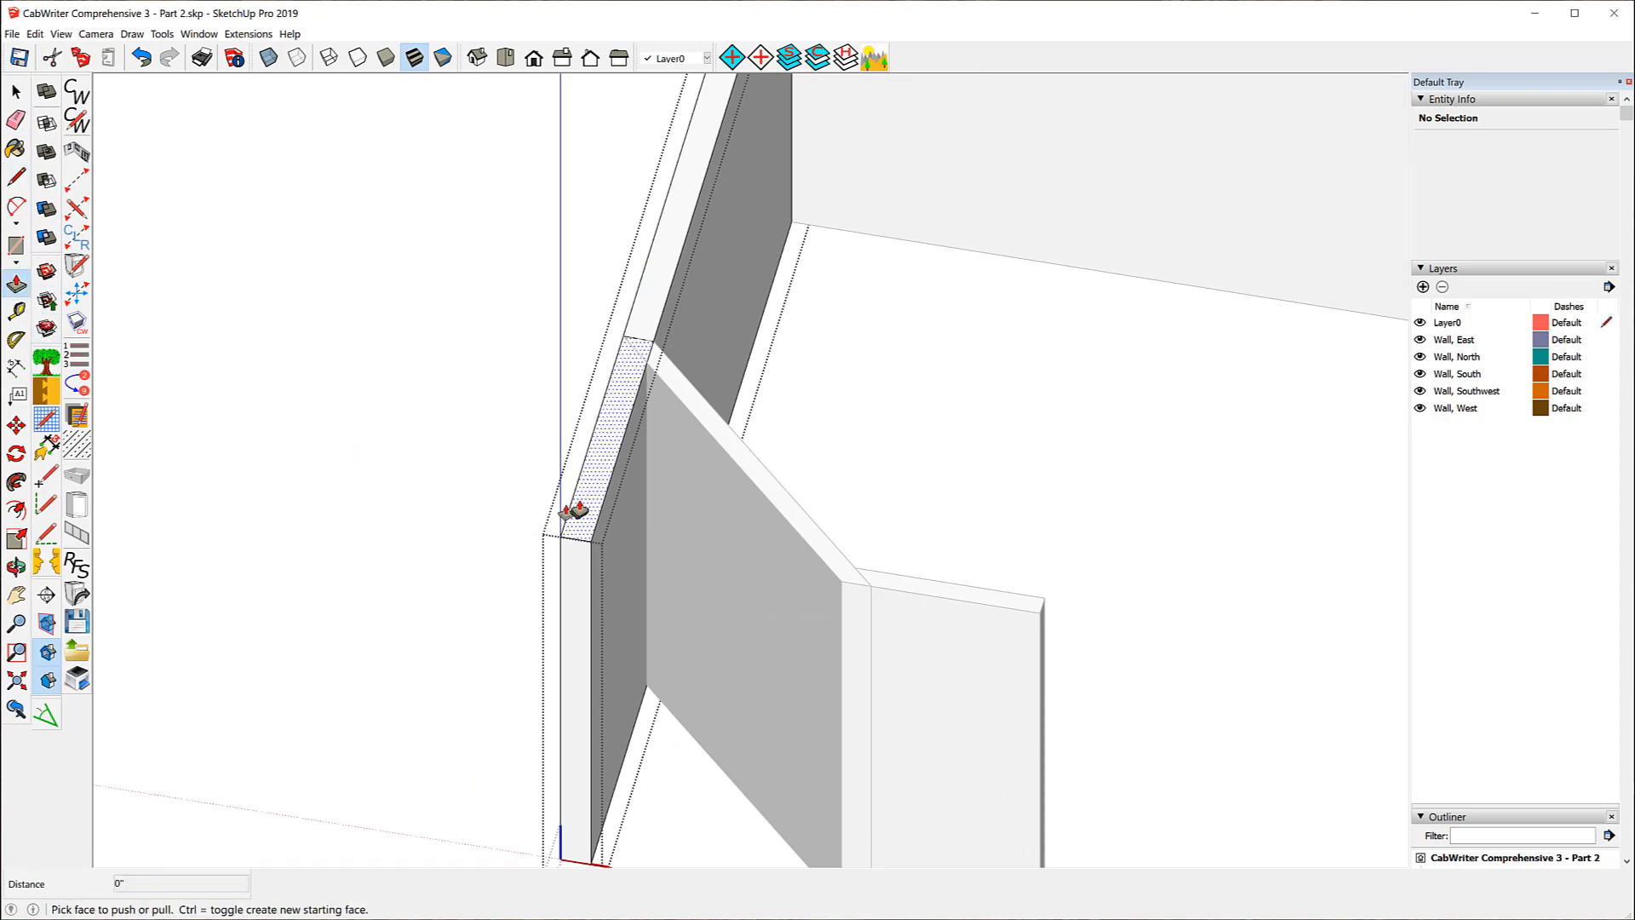
pyautogui.click(575, 511)
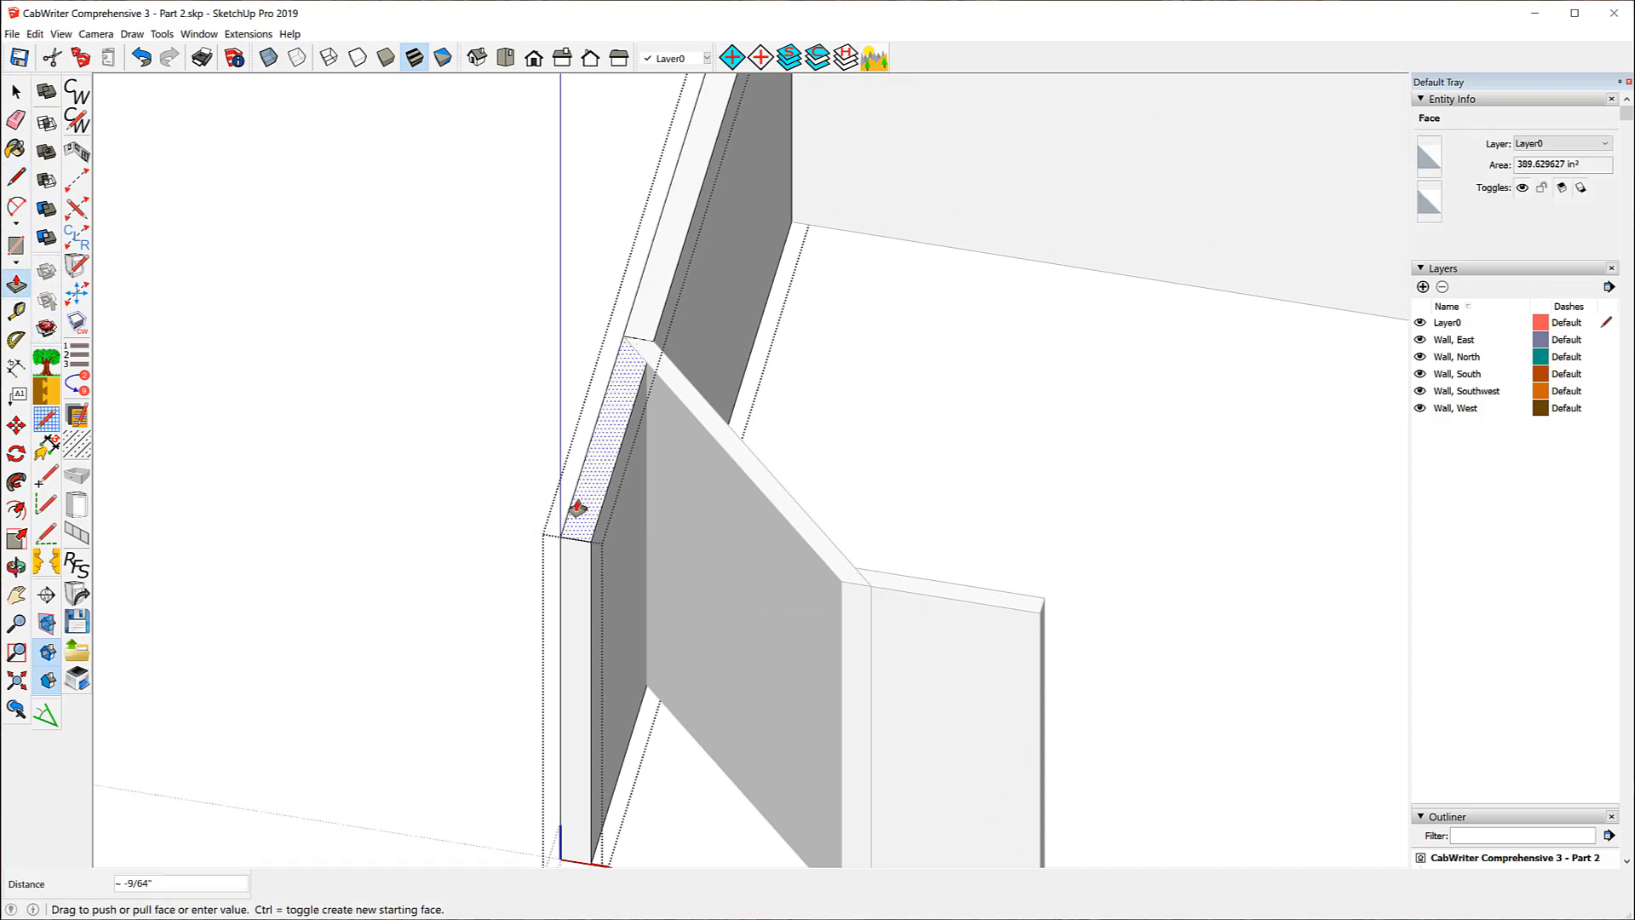
pyautogui.click(749, 805)
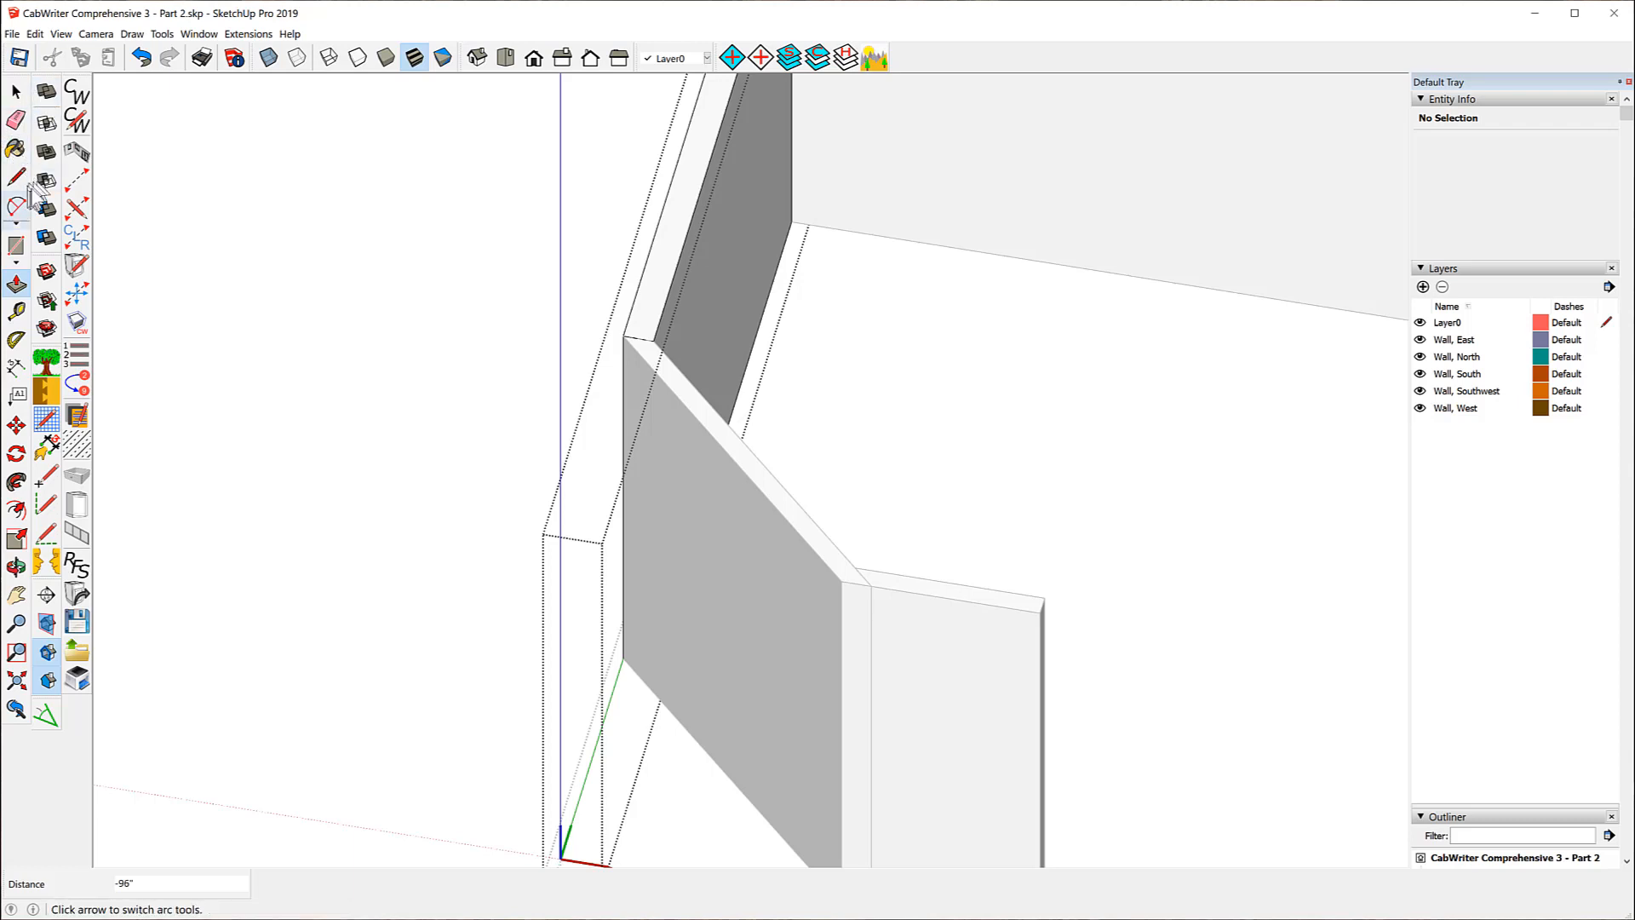
pyautogui.moveTo(274, 294); pyautogui.dragTo(977, 366, button='middle')
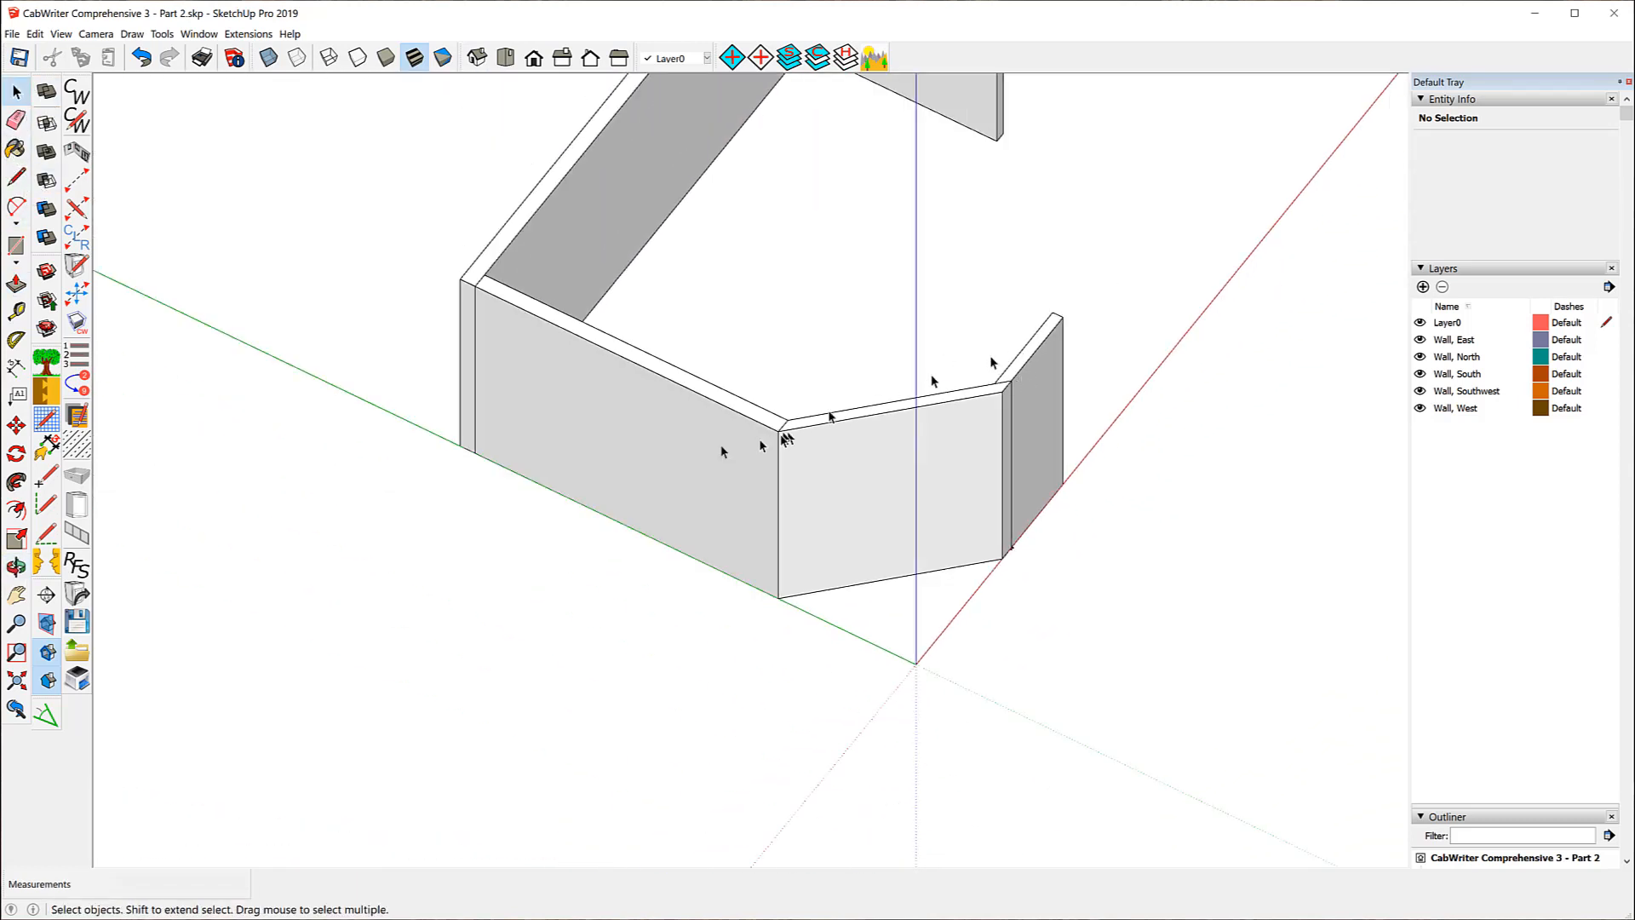
# - Change the West wall's axes: origin at its bottom outer corner by the North wall, red toward the Southwest wall, green into the room
pyautogui.click(570, 439)
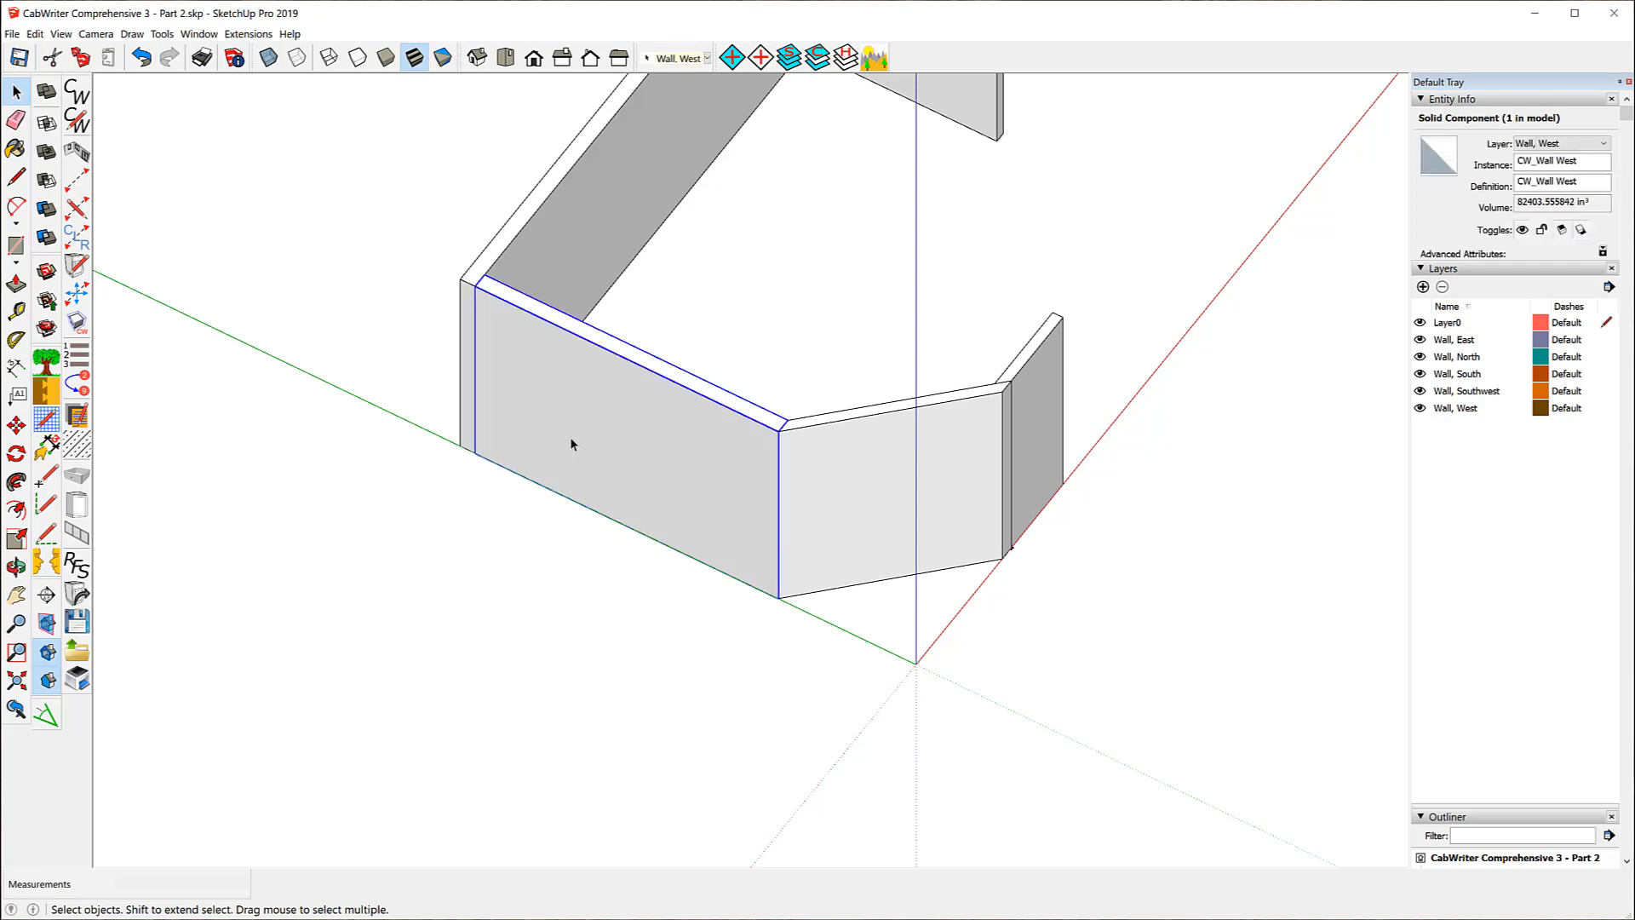
pyautogui.rightClick(569, 439)
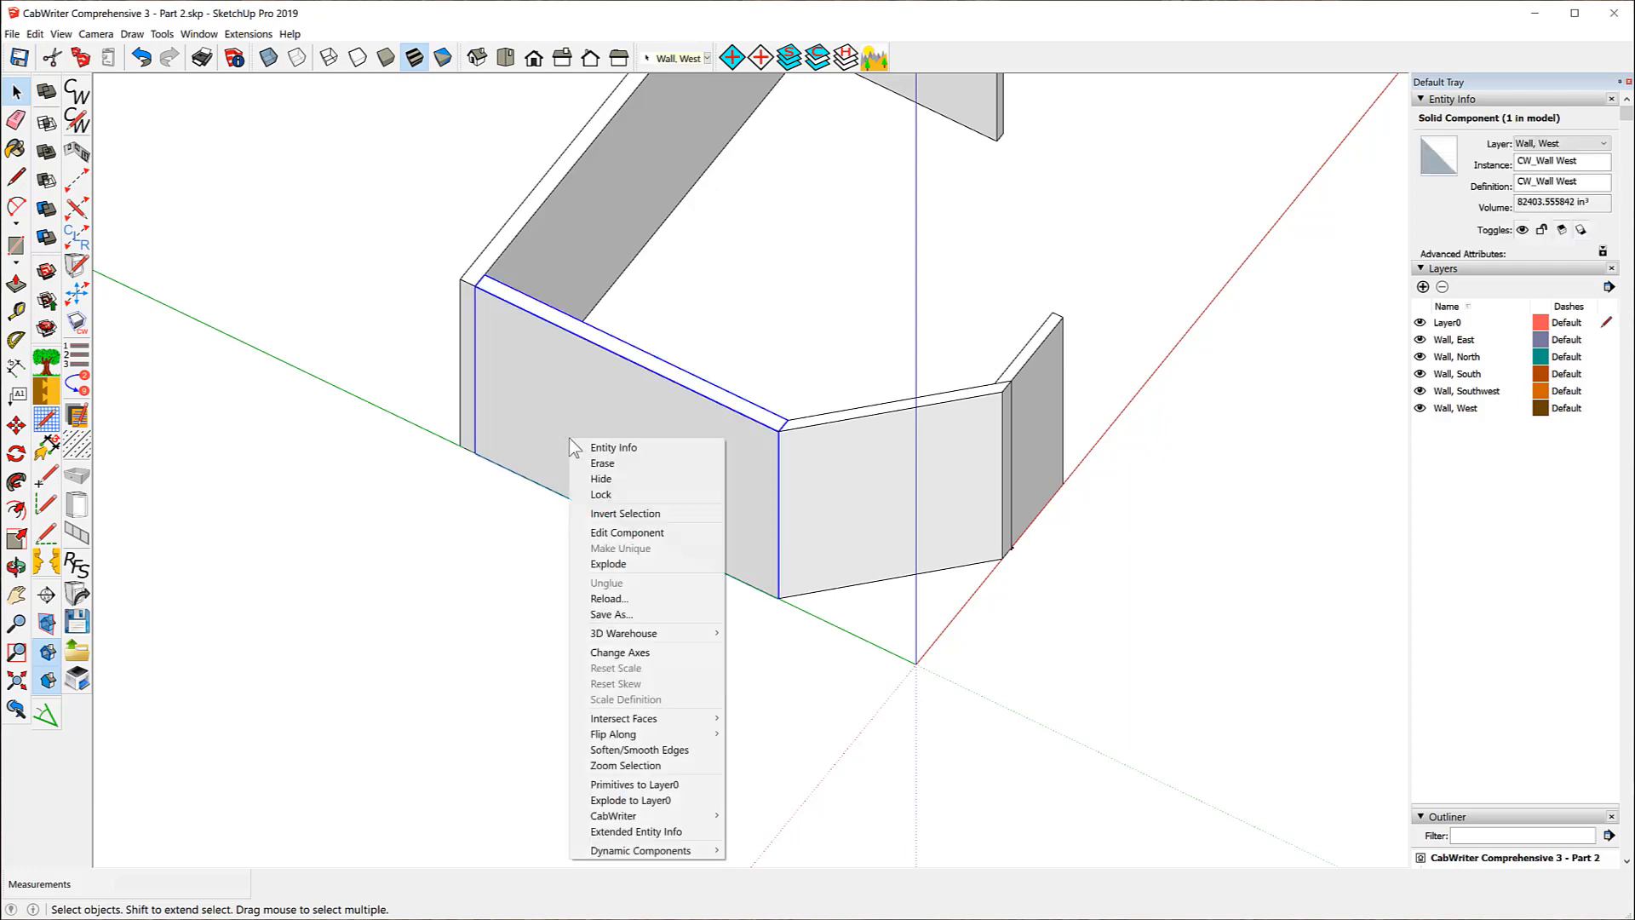
pyautogui.click(610, 652)
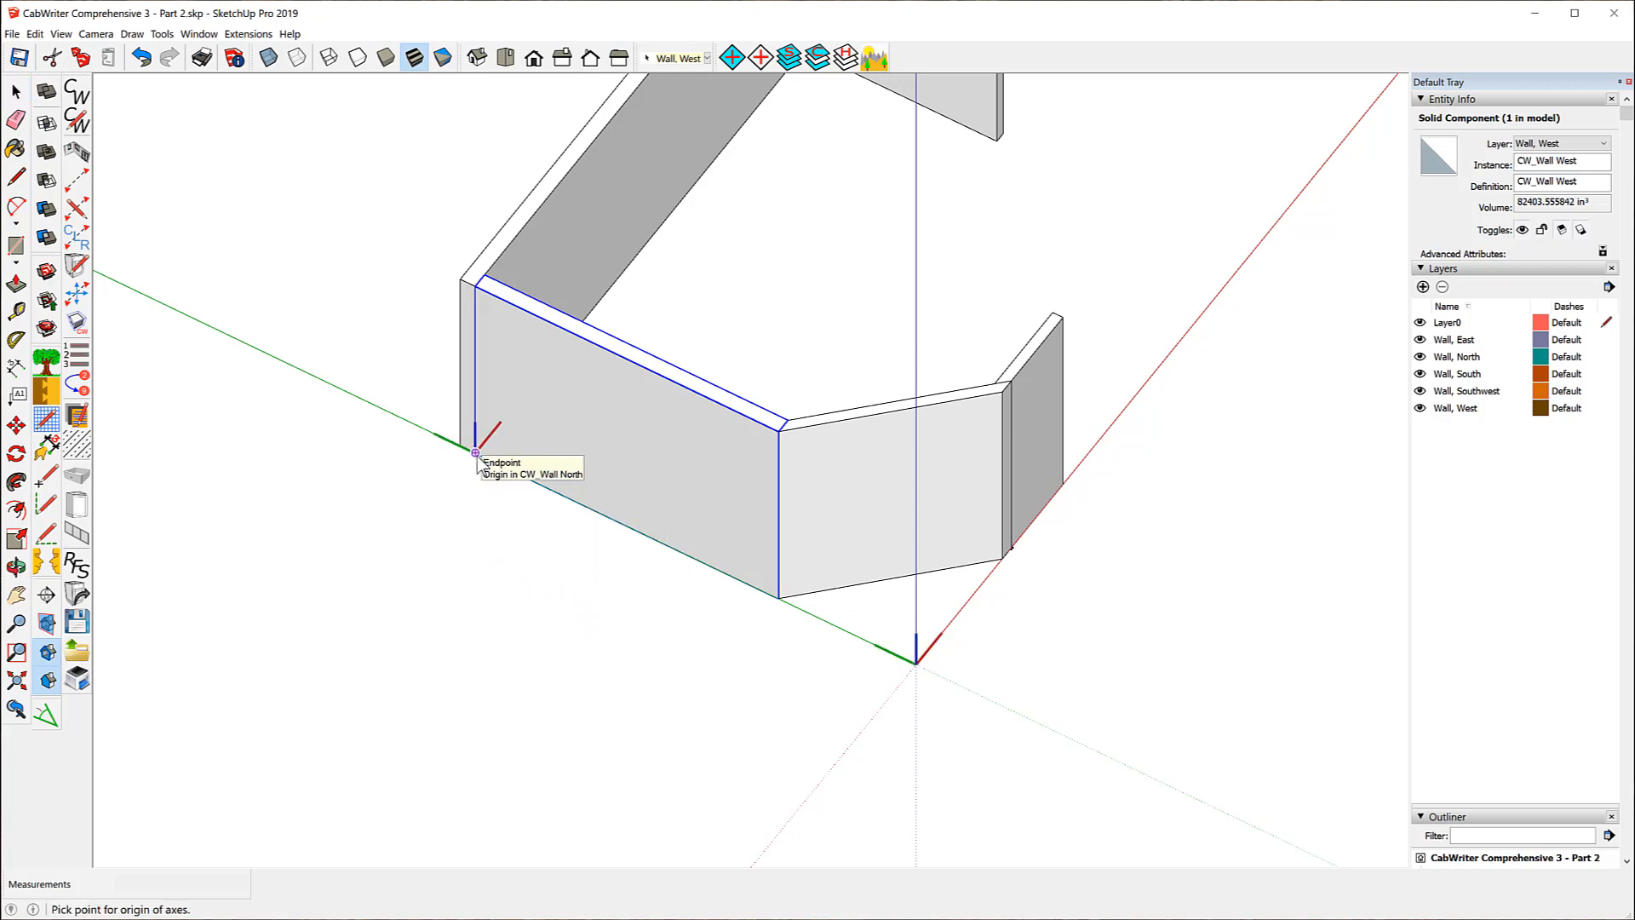
pyautogui.click(475, 452)
pyautogui.click(778, 599)
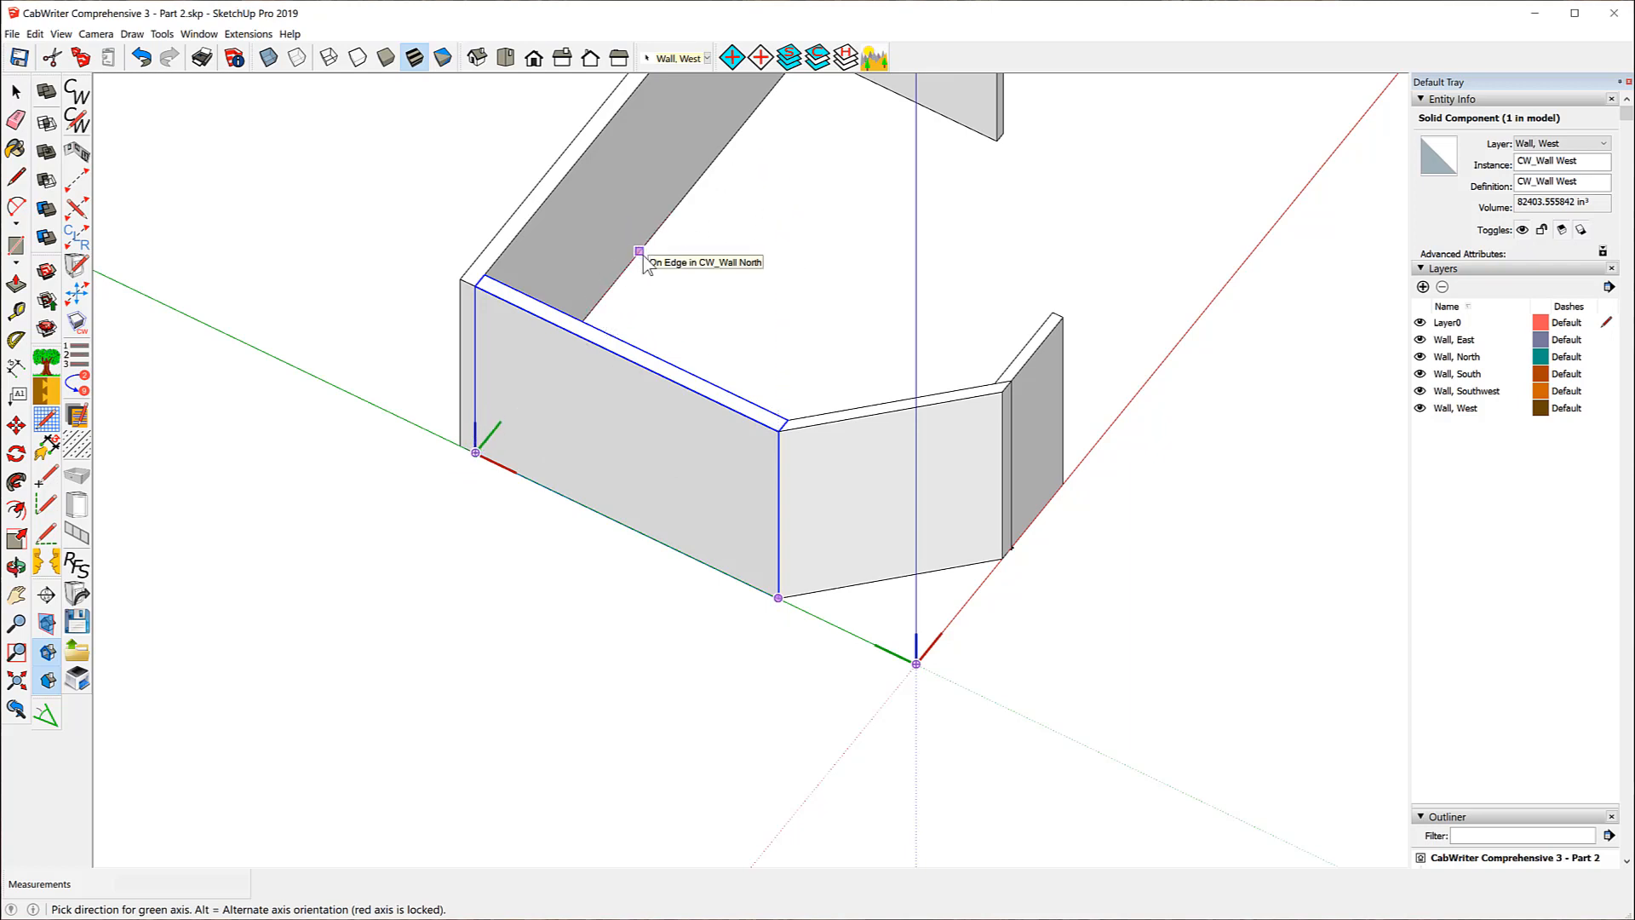
pyautogui.press('space')
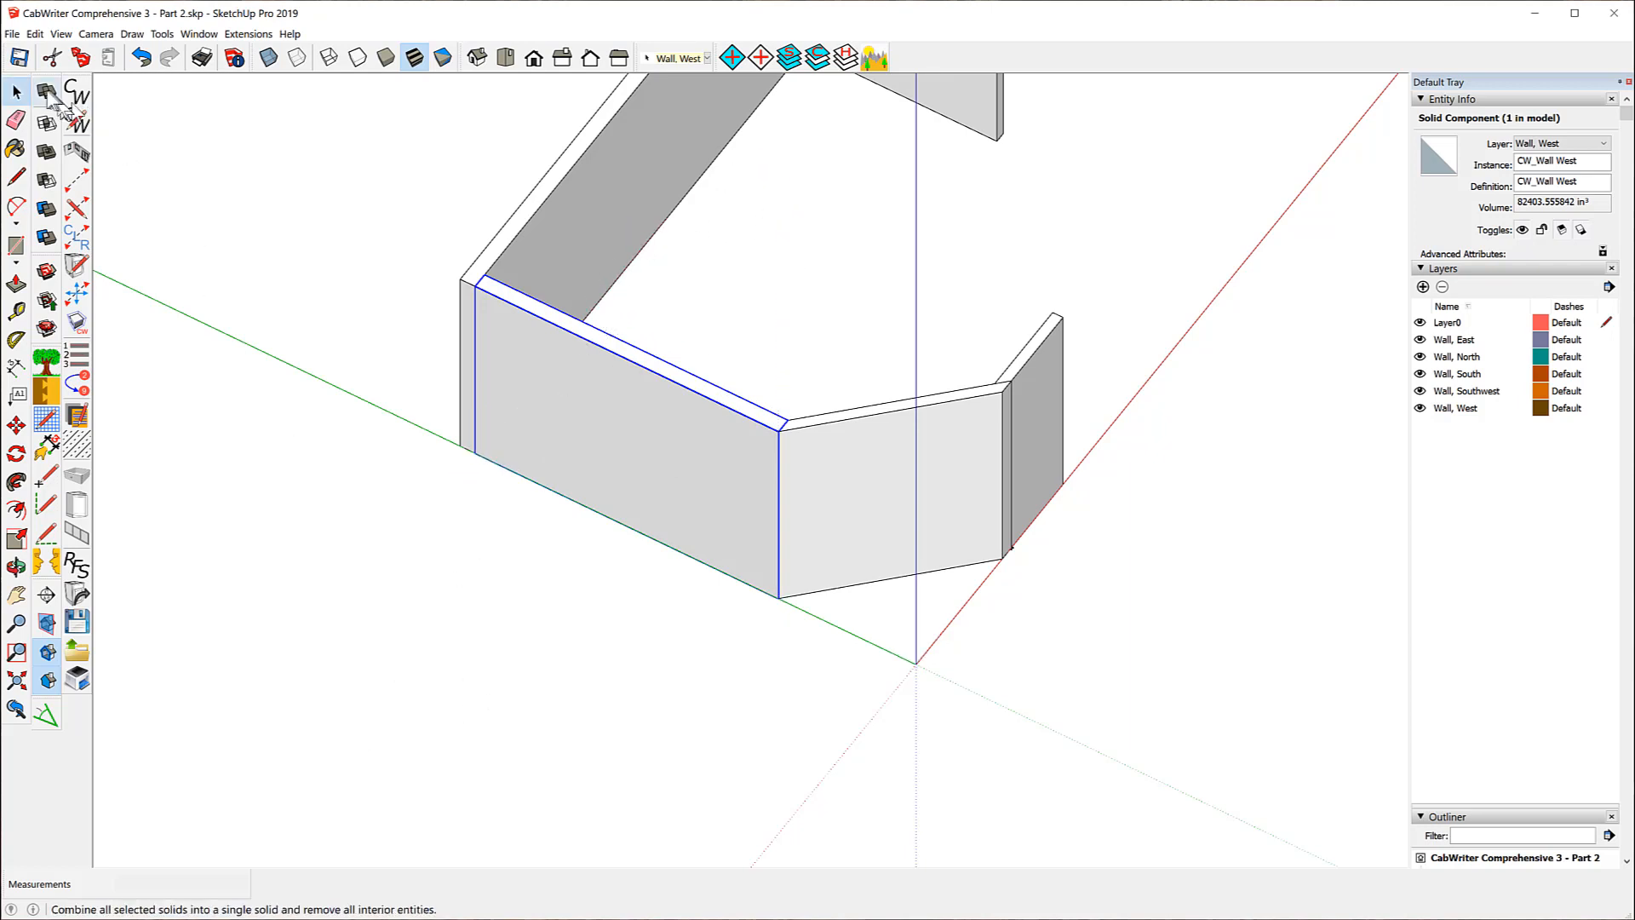
pyautogui.click(327, 545)
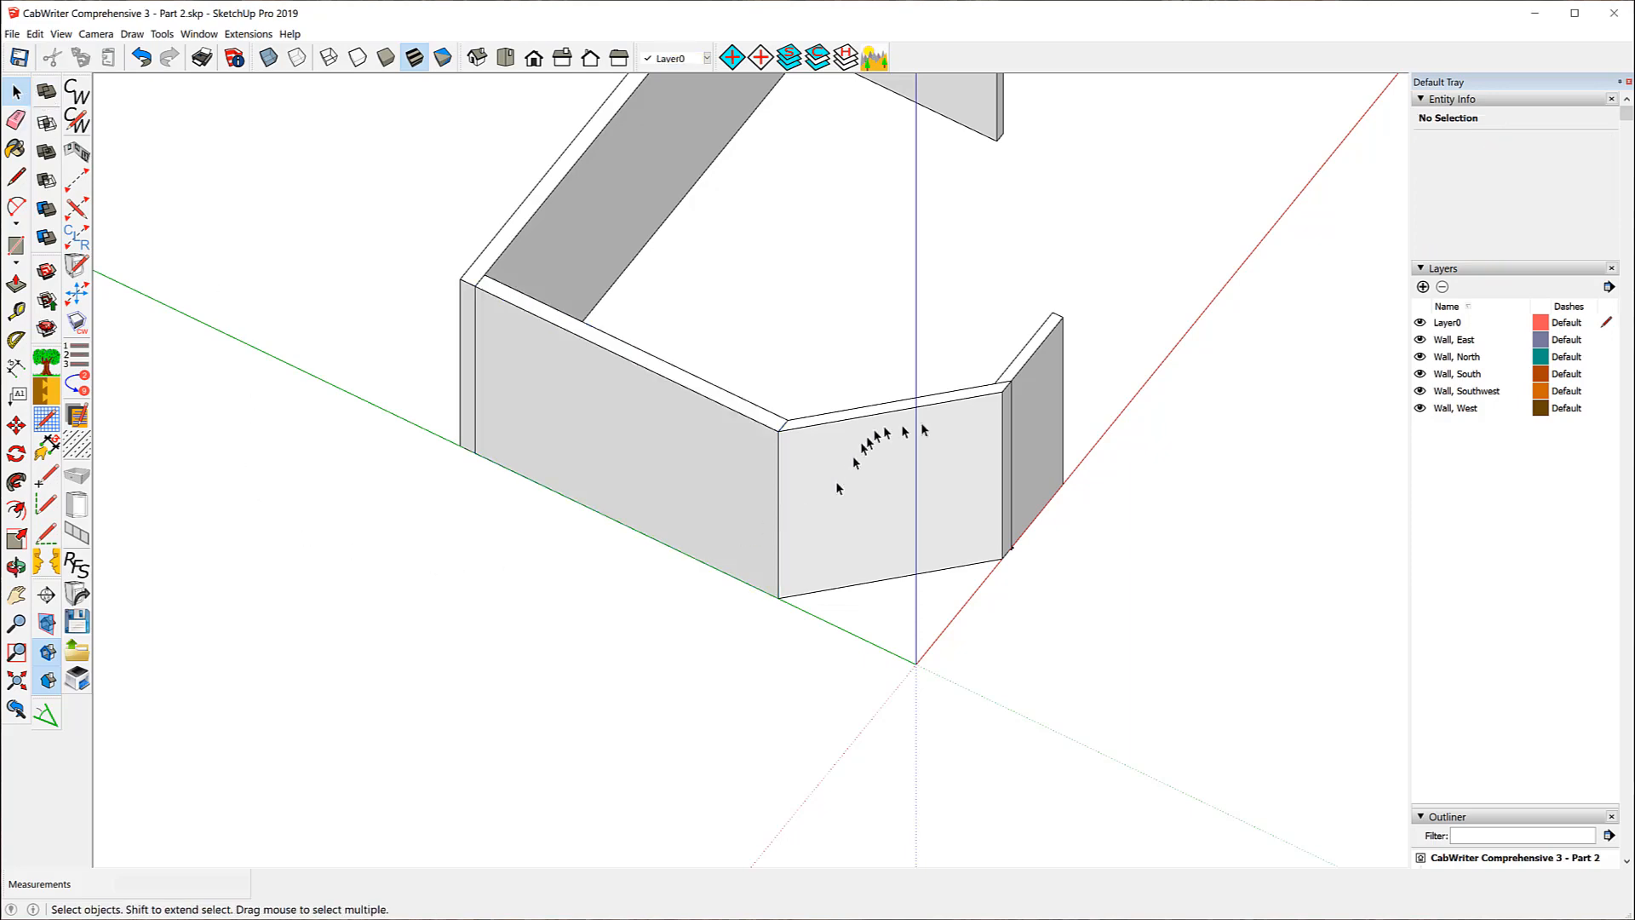
pyautogui.moveTo(1014, 426); pyautogui.dragTo(160, 273, button='middle')
pyautogui.scroll(-3, 158, 276)
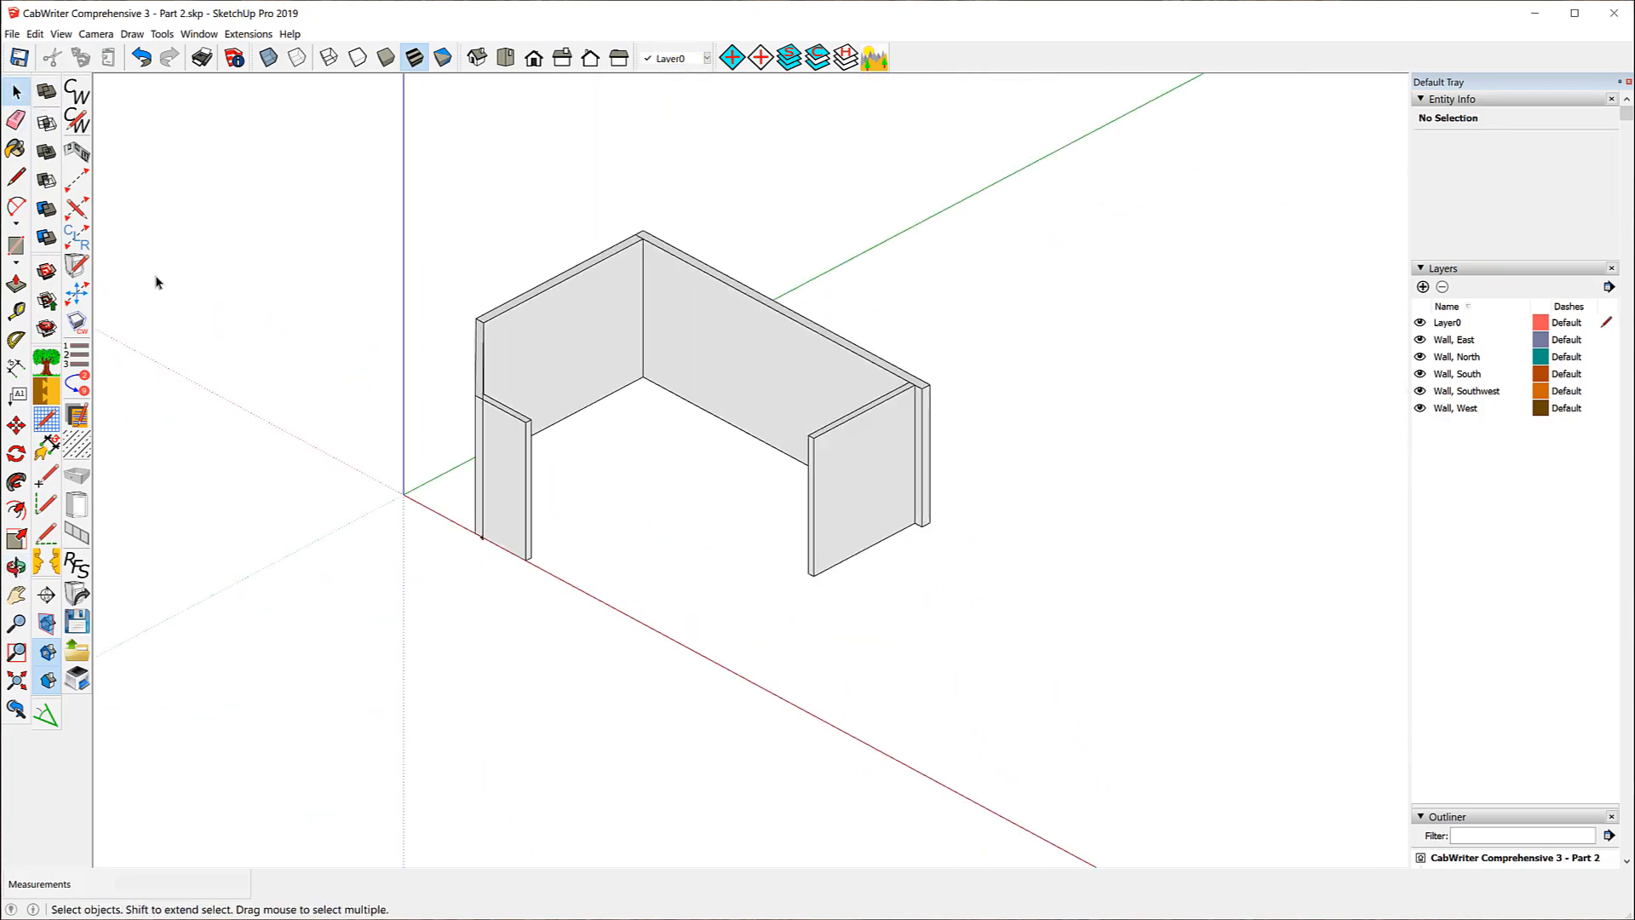
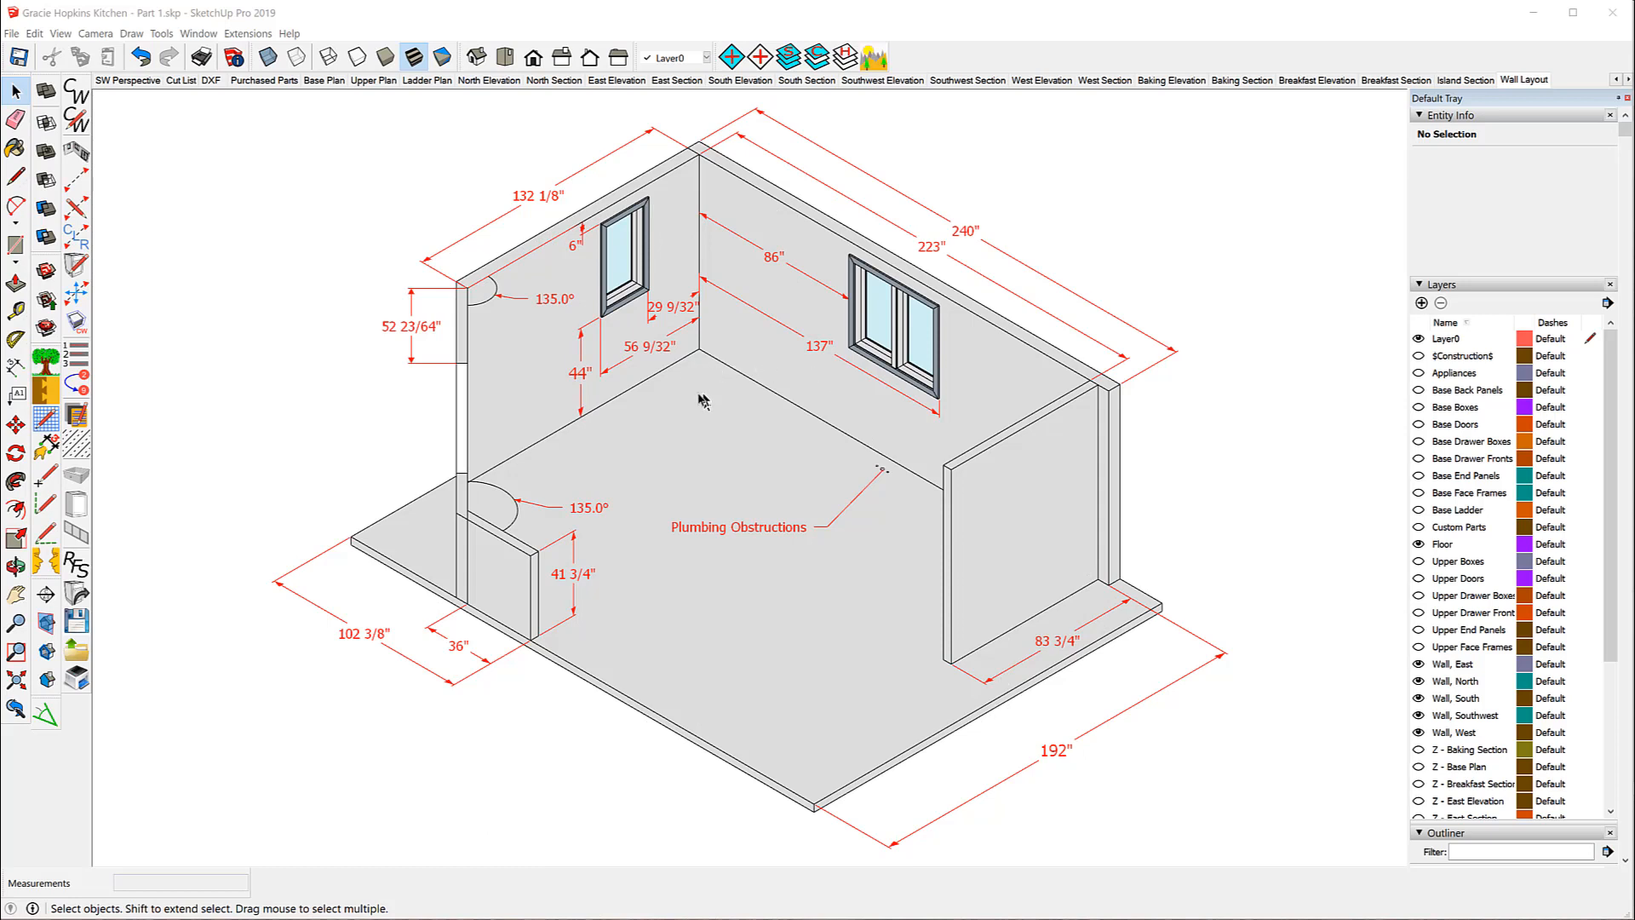
pyautogui.click(620, 227)
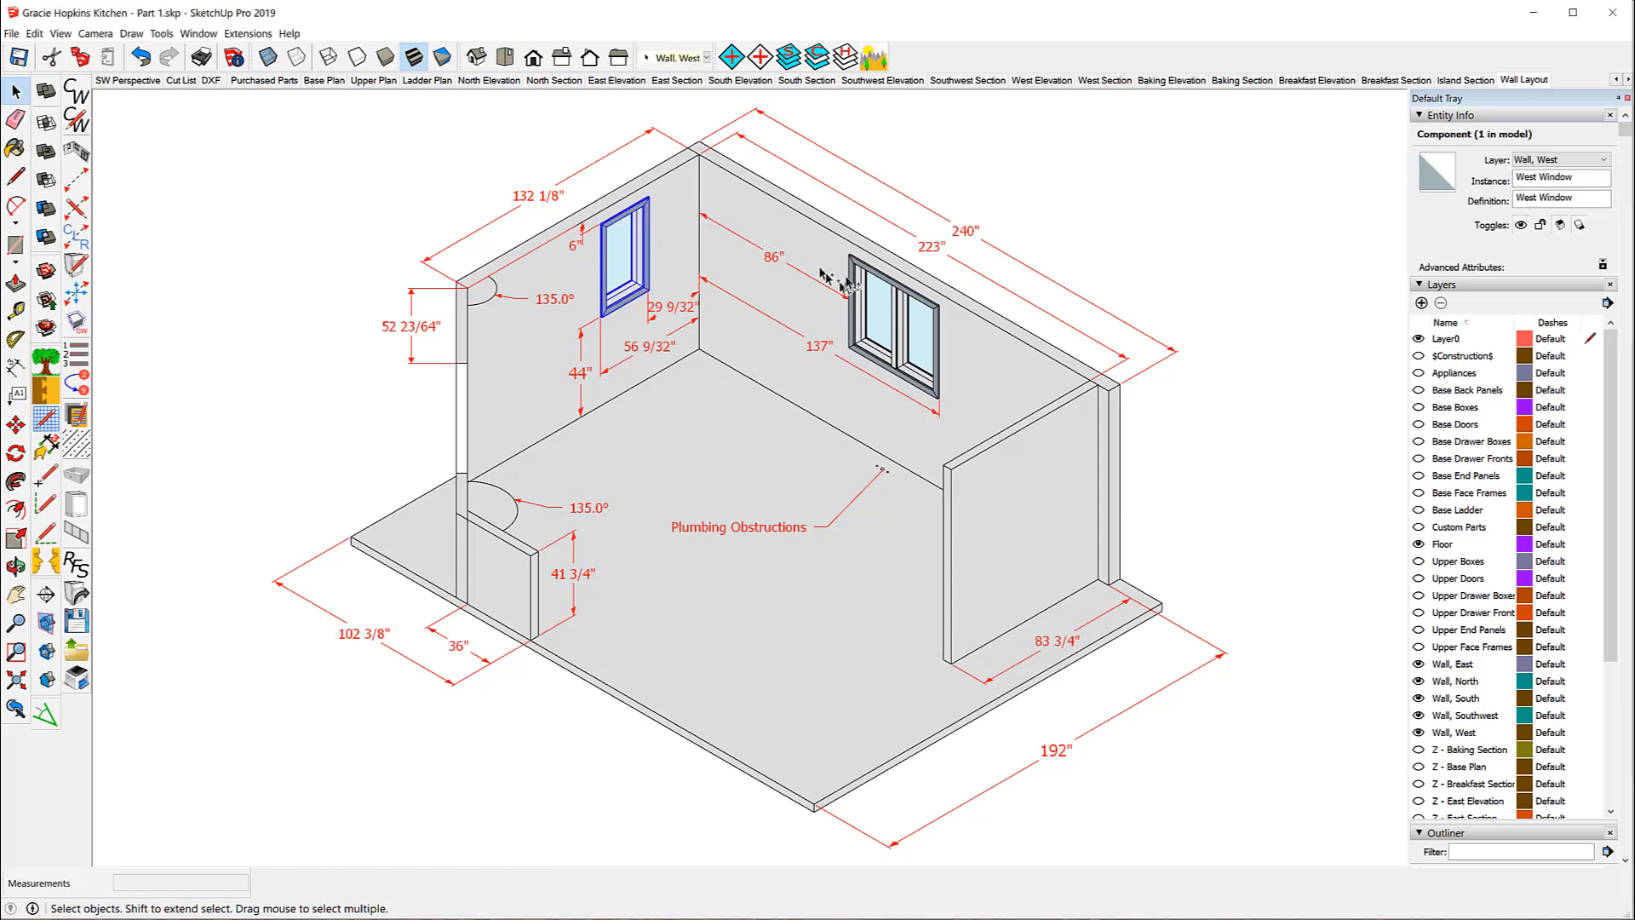
pyautogui.keyDown('shift'); pyautogui.click(858, 269); pyautogui.keyUp('shift')
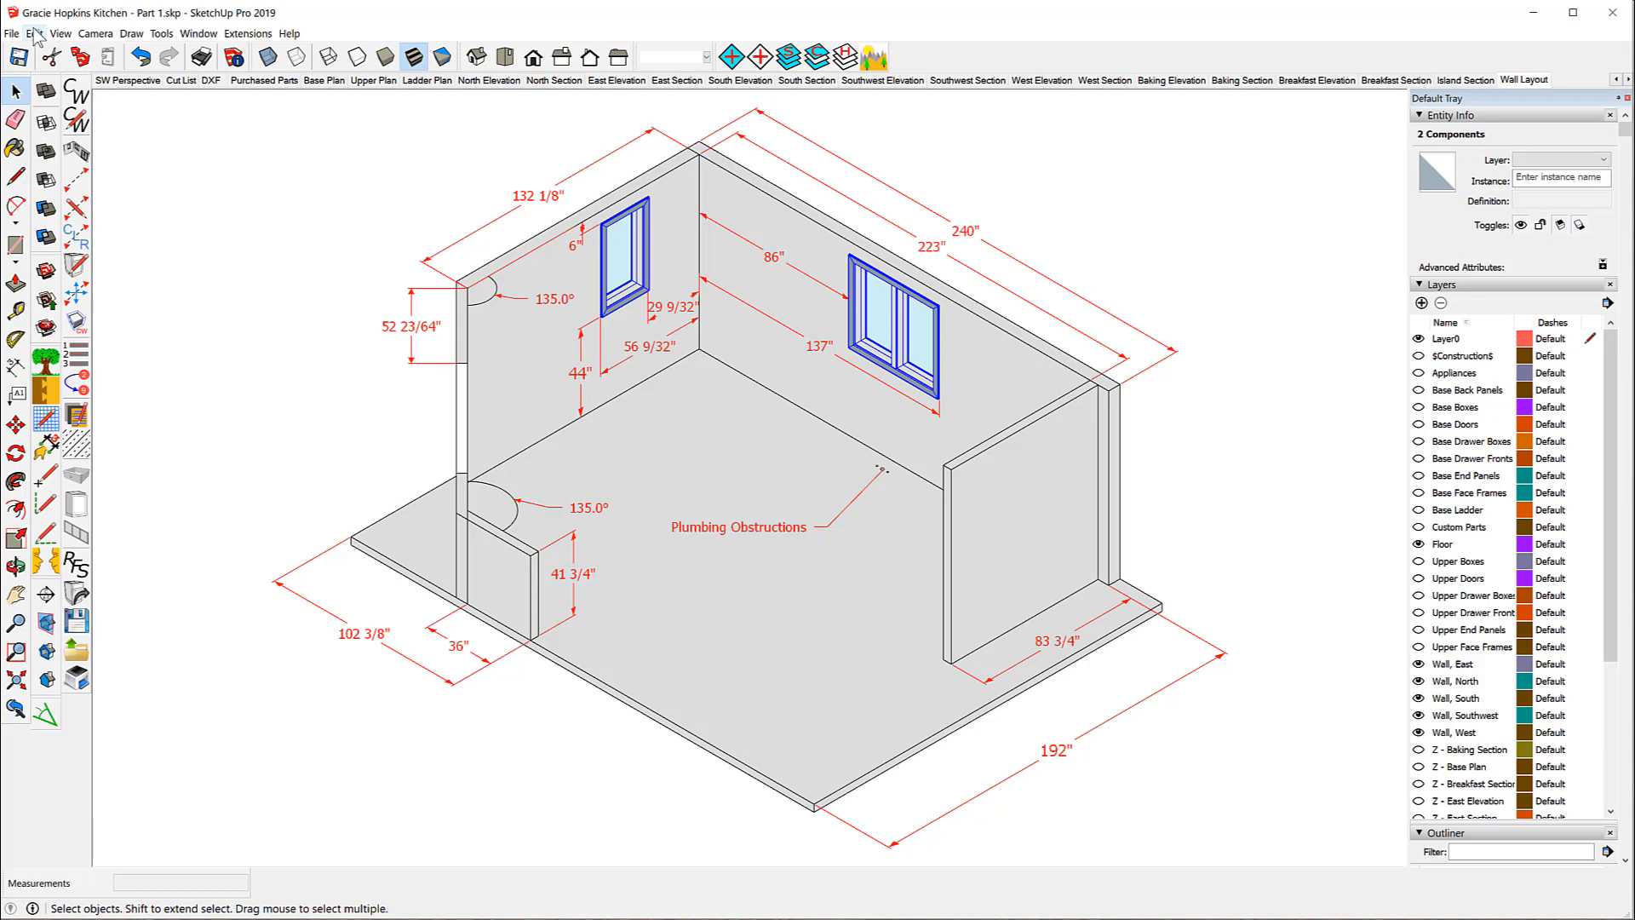
pyautogui.rightClick(647, 287)
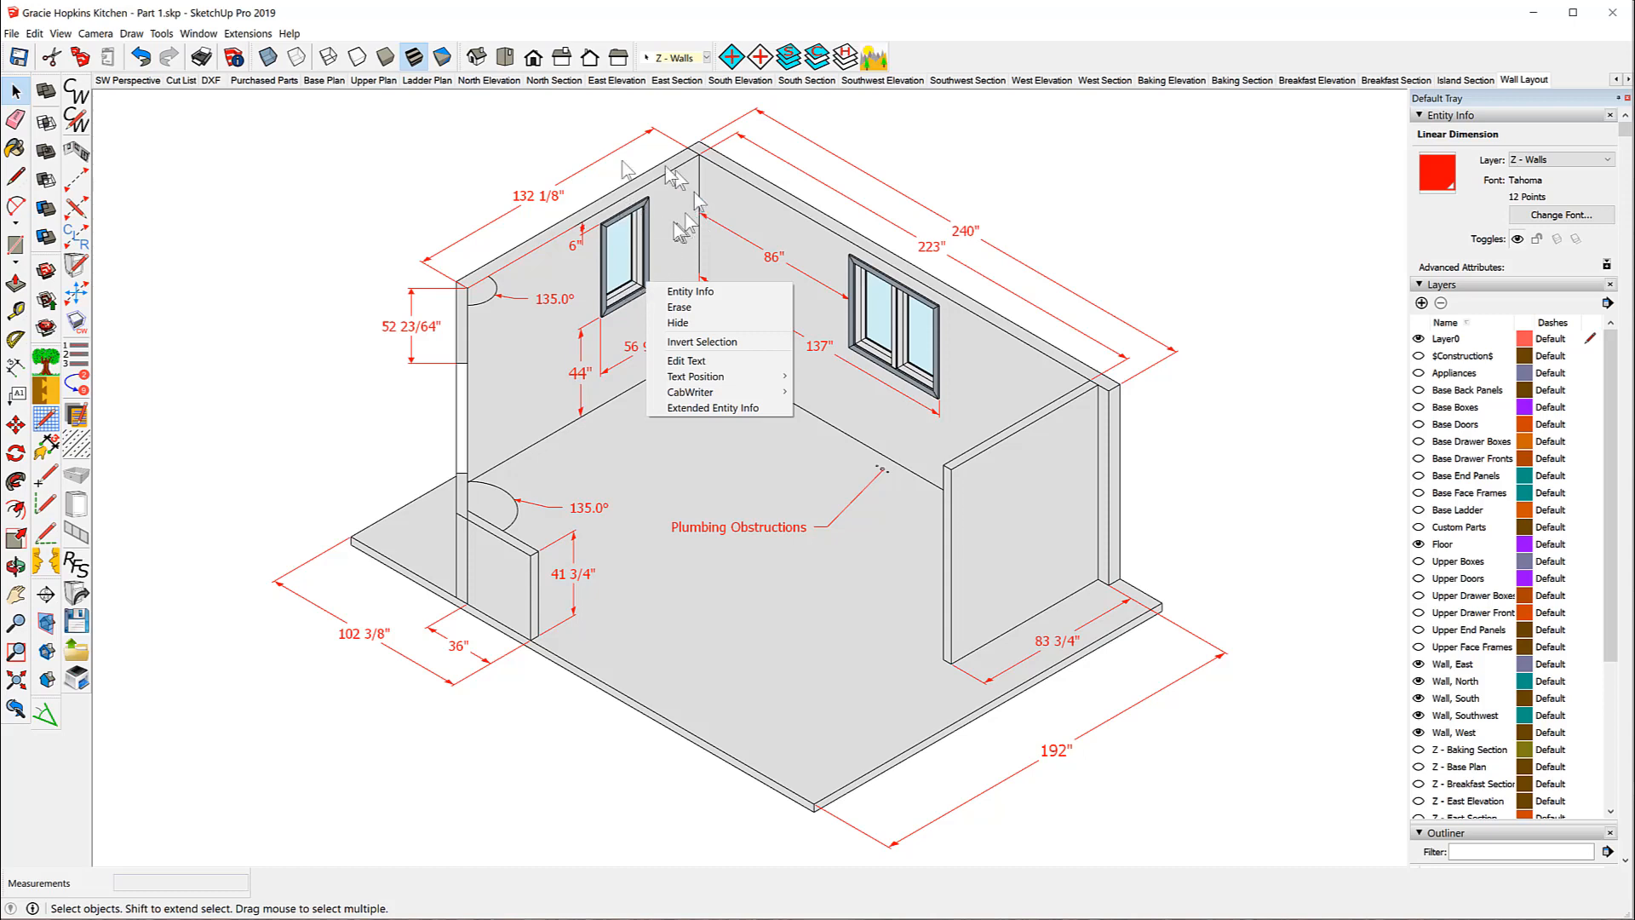
pyautogui.click(437, 167)
pyautogui.click(646, 212)
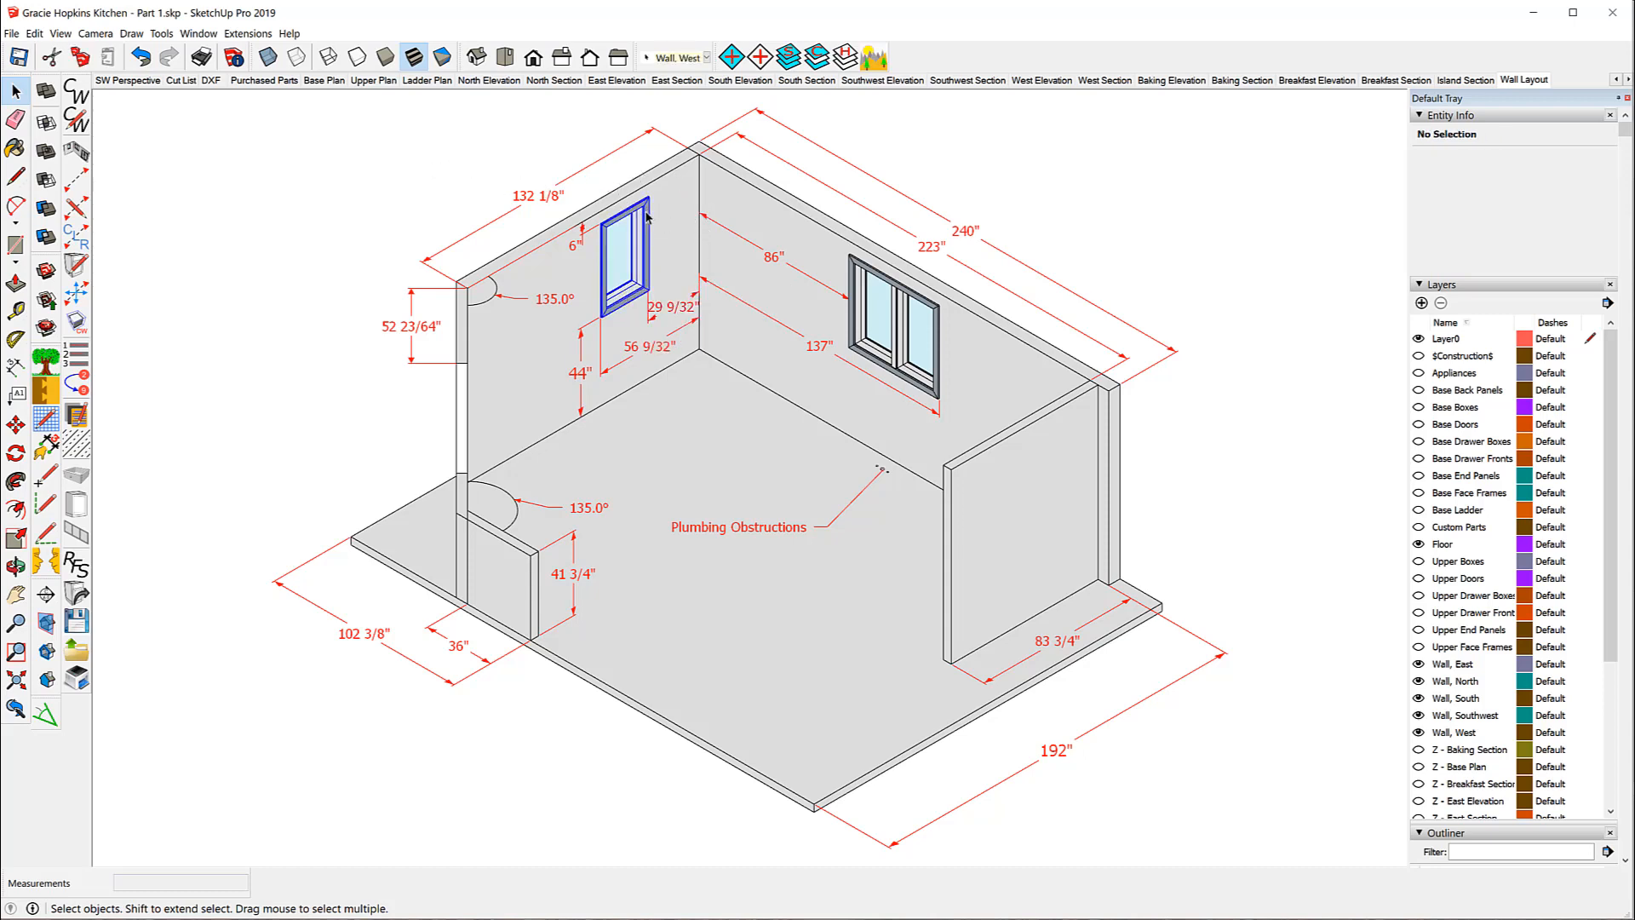
pyautogui.keyDown('shift'); pyautogui.click(857, 356); pyautogui.keyUp('shift')
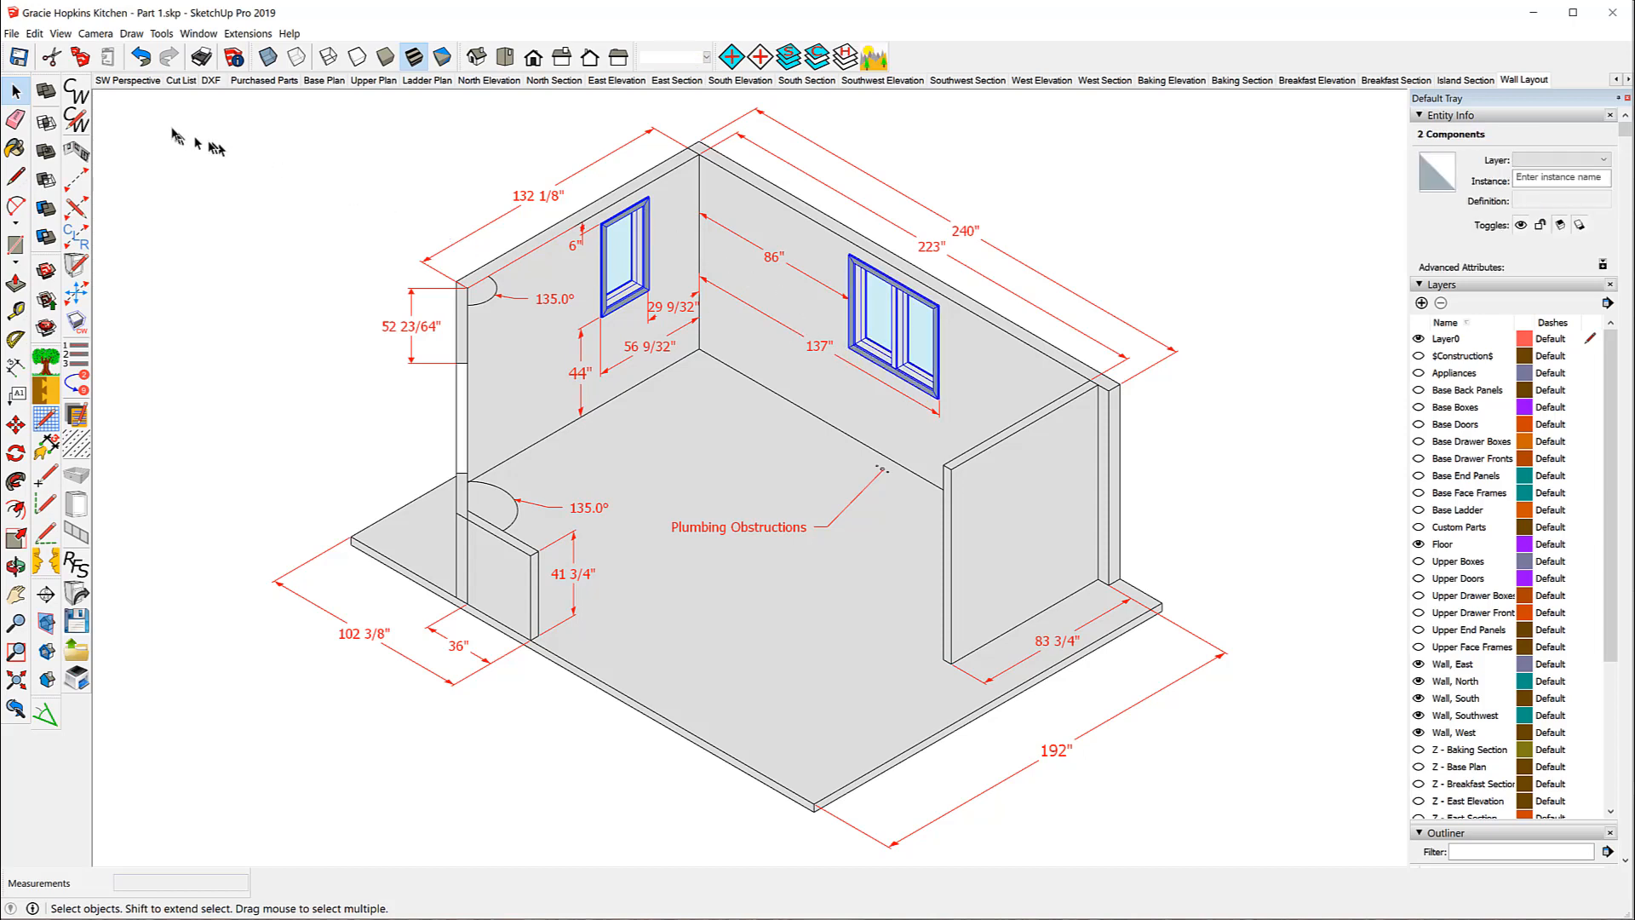
pyautogui.click(34, 33)
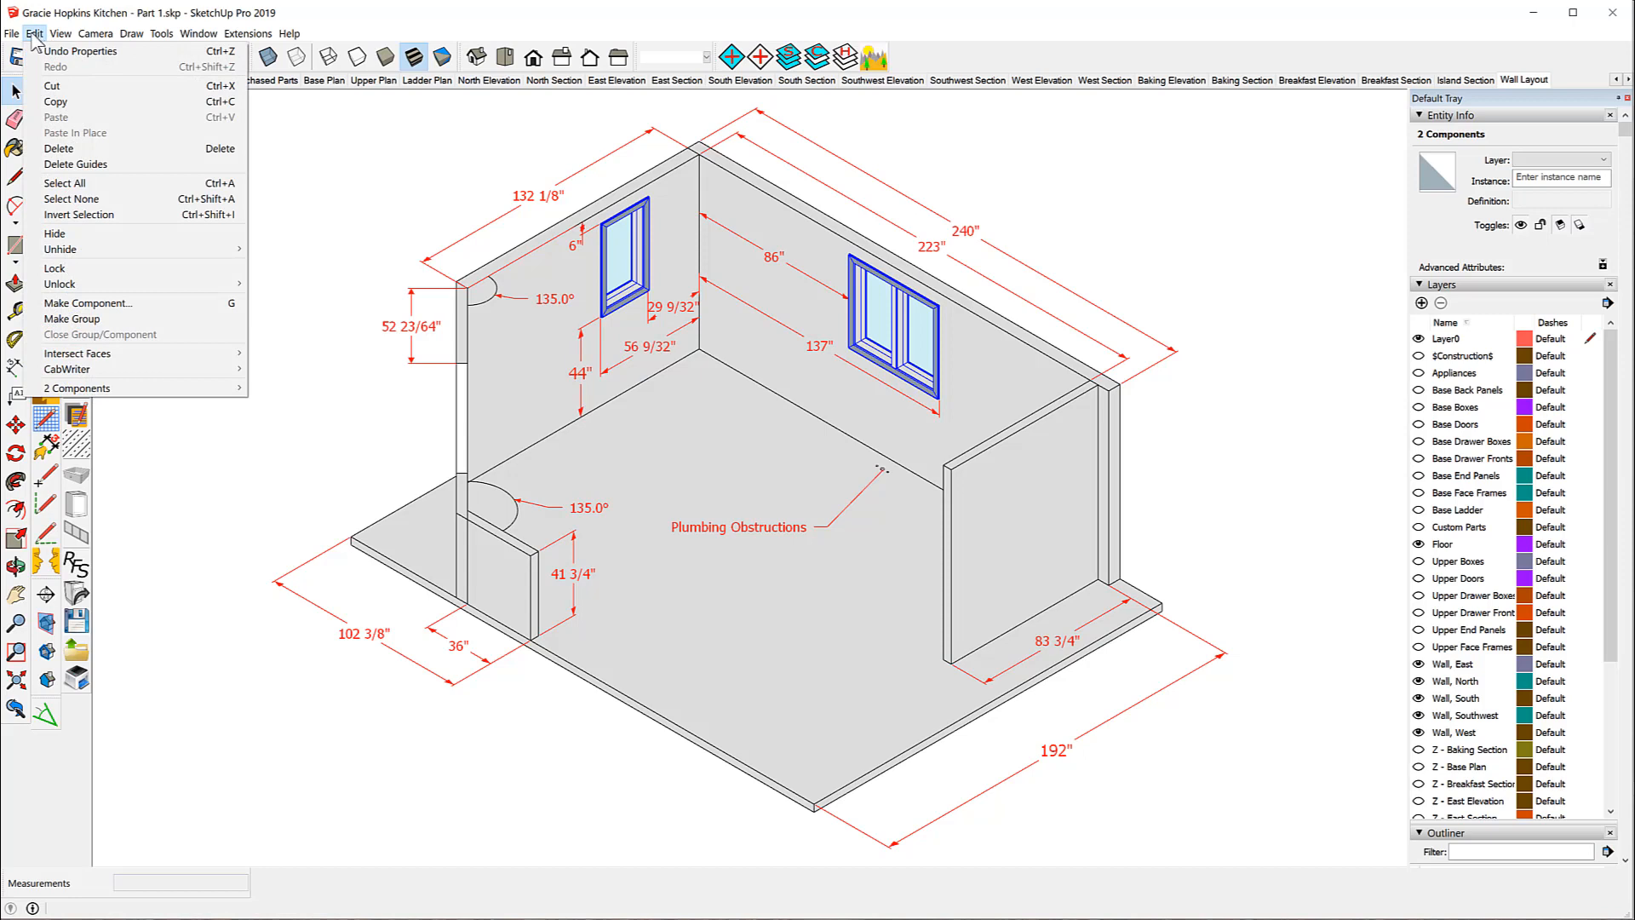
pyautogui.click(56, 101)
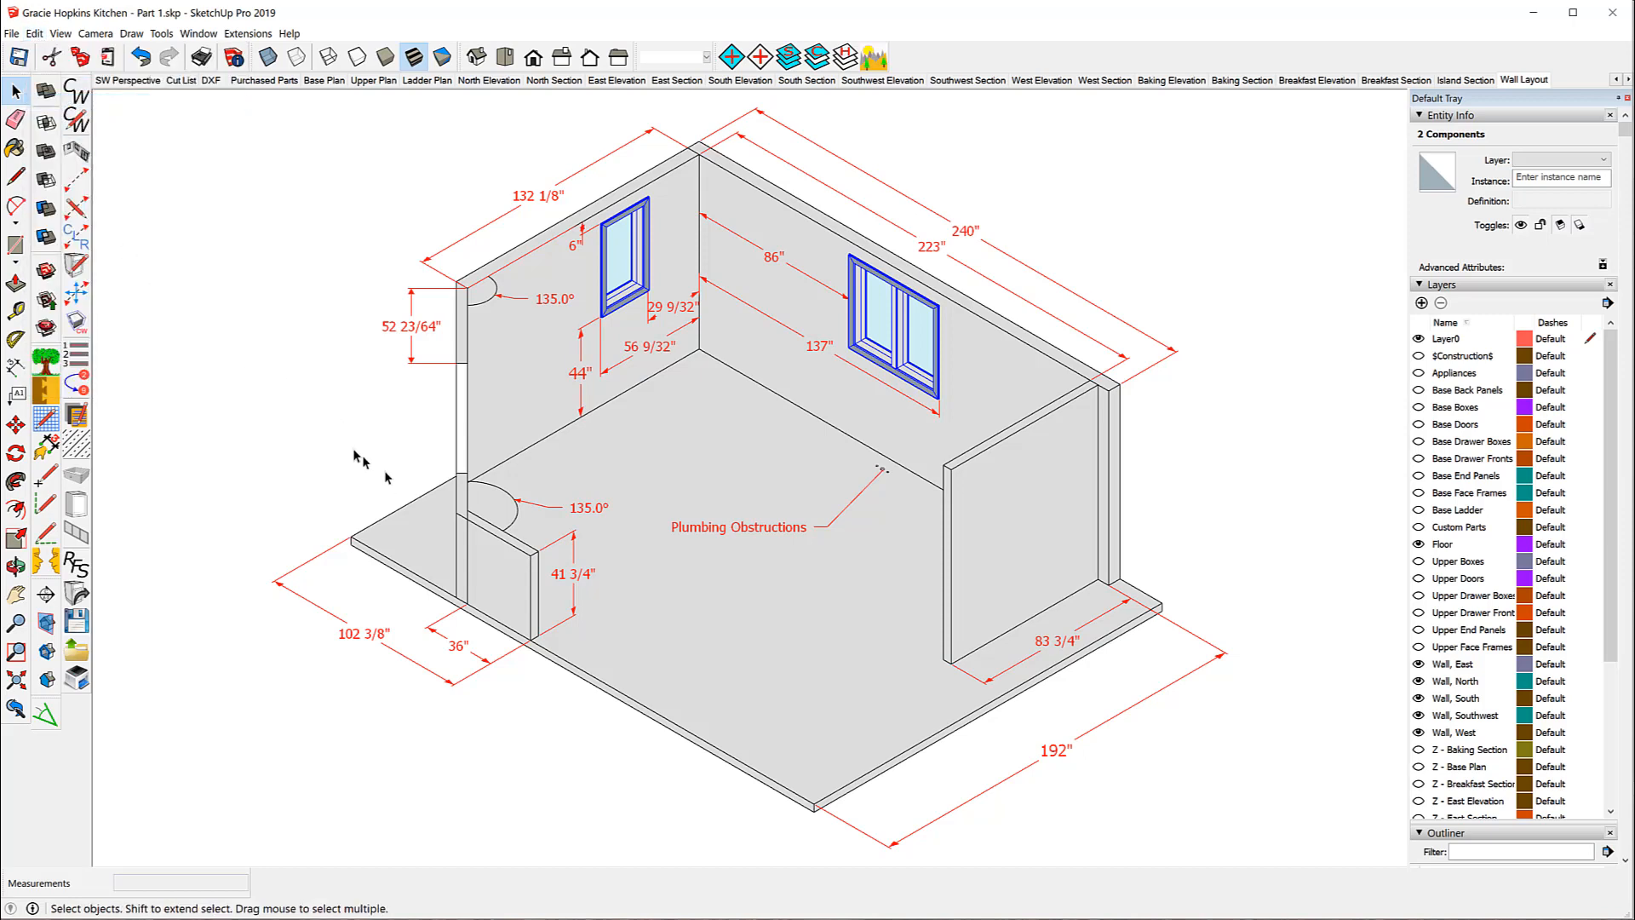
# - Switch to the CabWriter Comprehensive 3 - Part 2 model, paste the two copied windows in place and deselect them
pyautogui.moveTo(340, 443); pyautogui.dragTo(584, 439, button='middle')
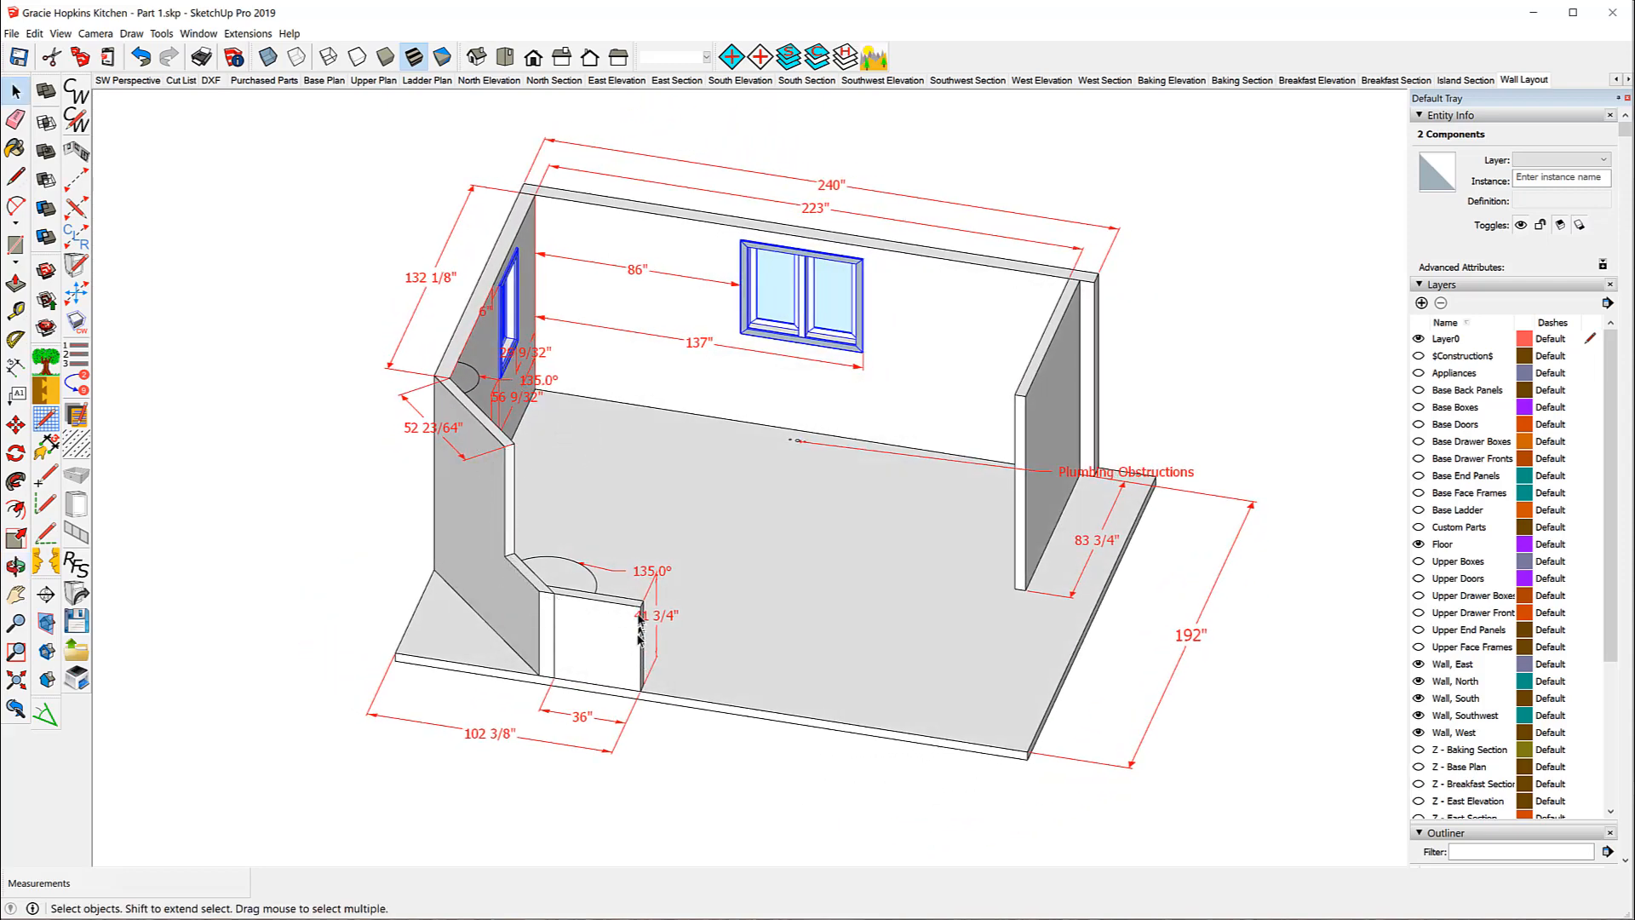
pyautogui.moveTo(749, 639); pyautogui.dragTo(610, 624, button='middle')
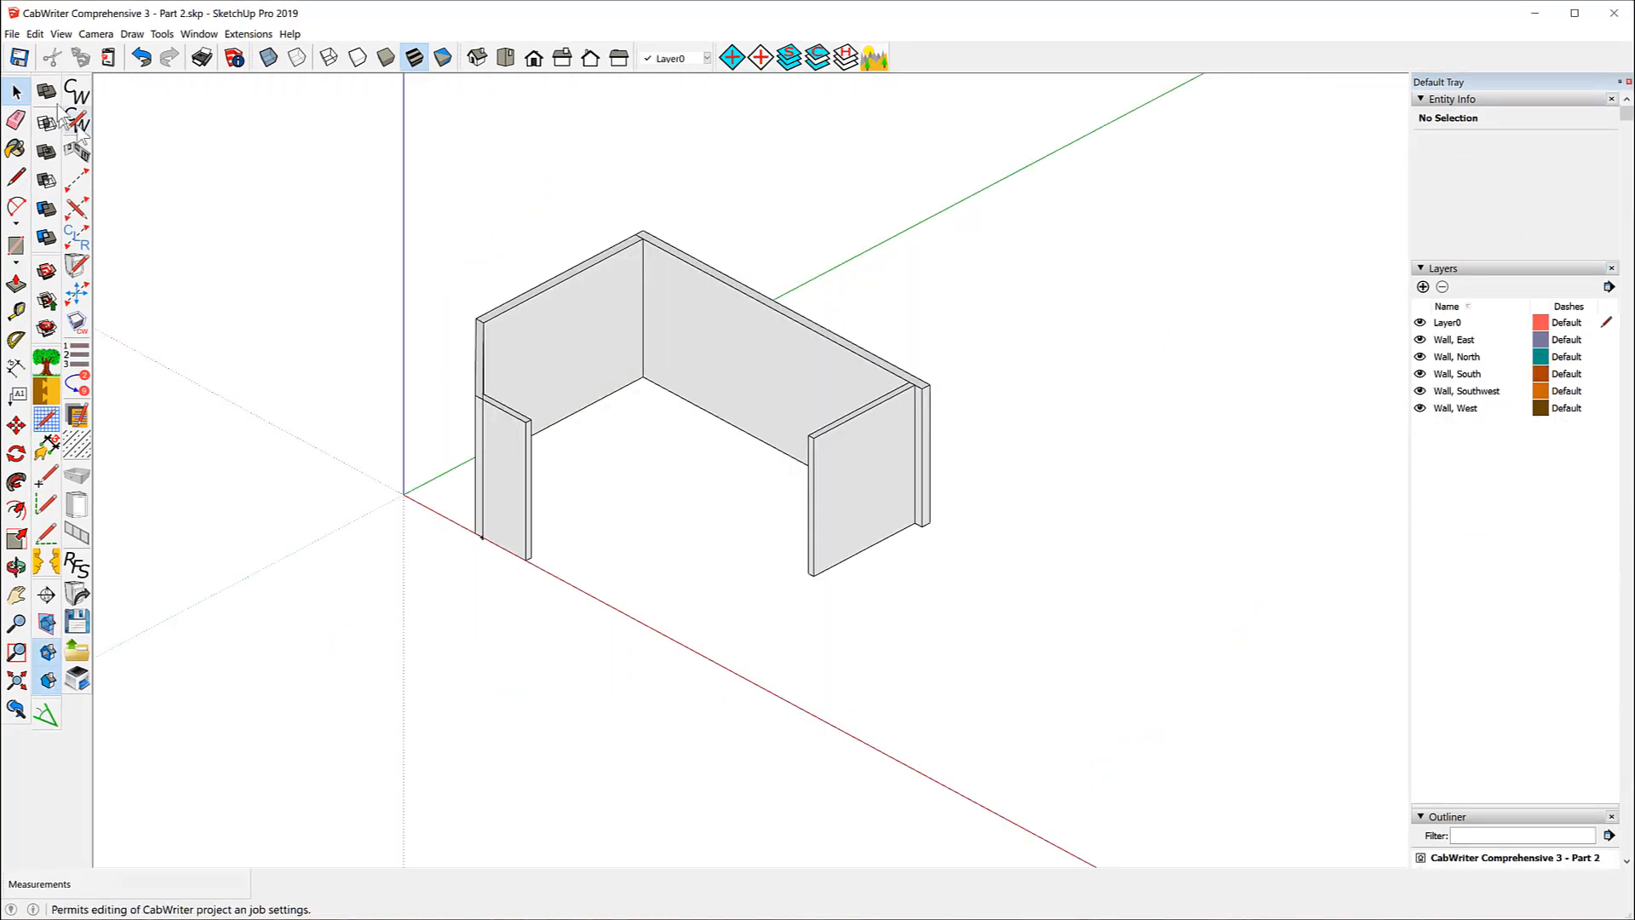
pyautogui.click(35, 34)
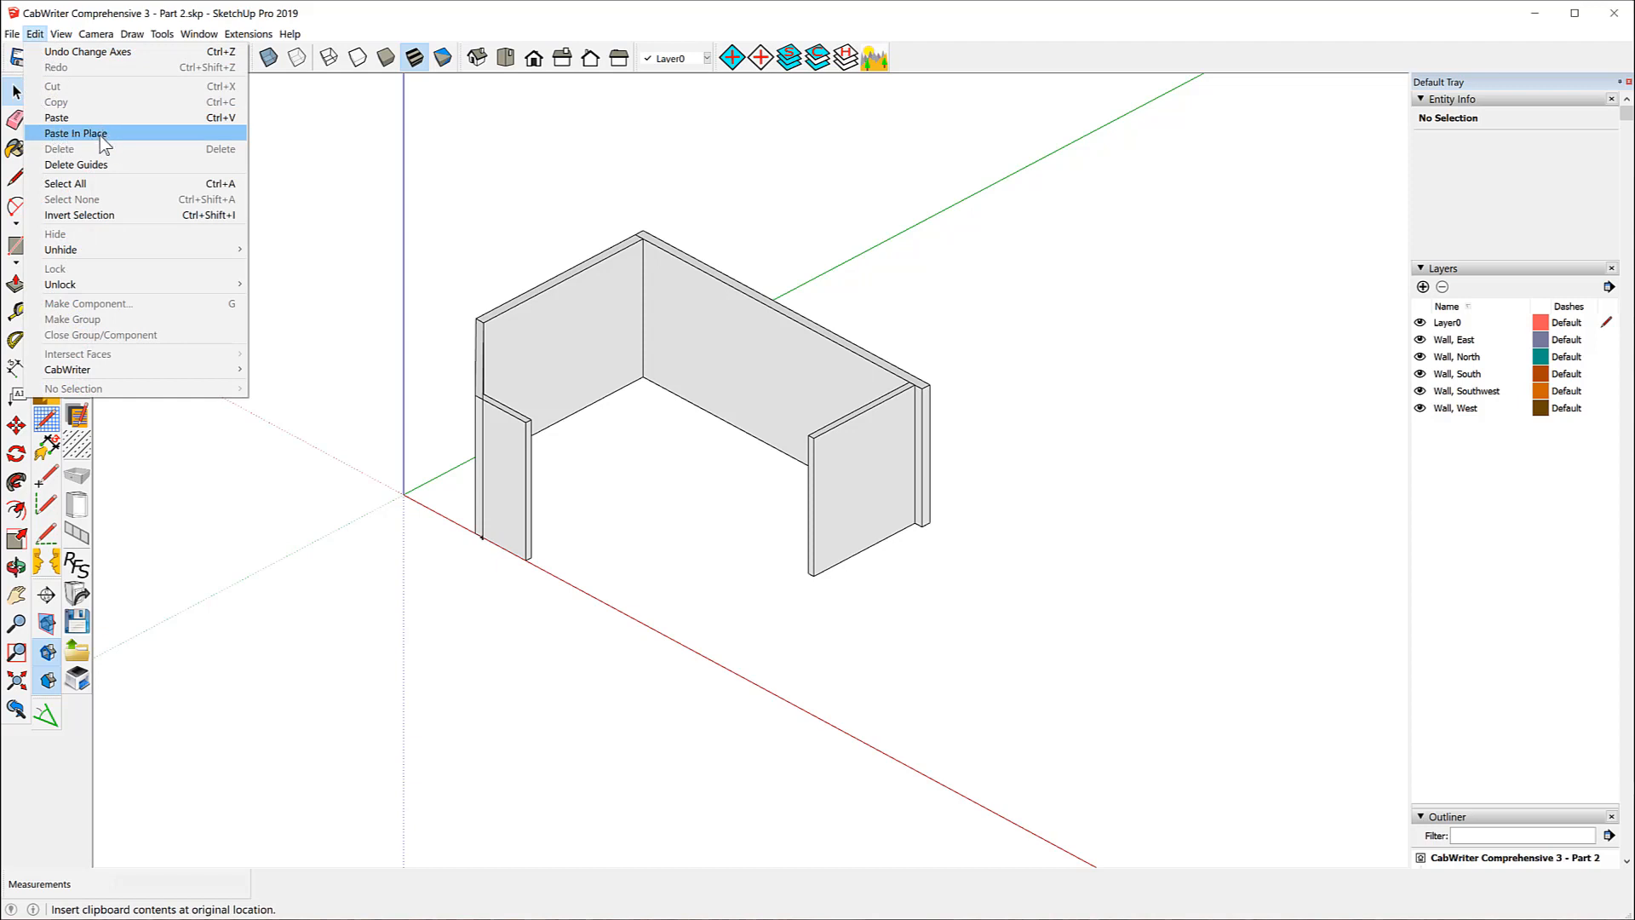
pyautogui.click(76, 134)
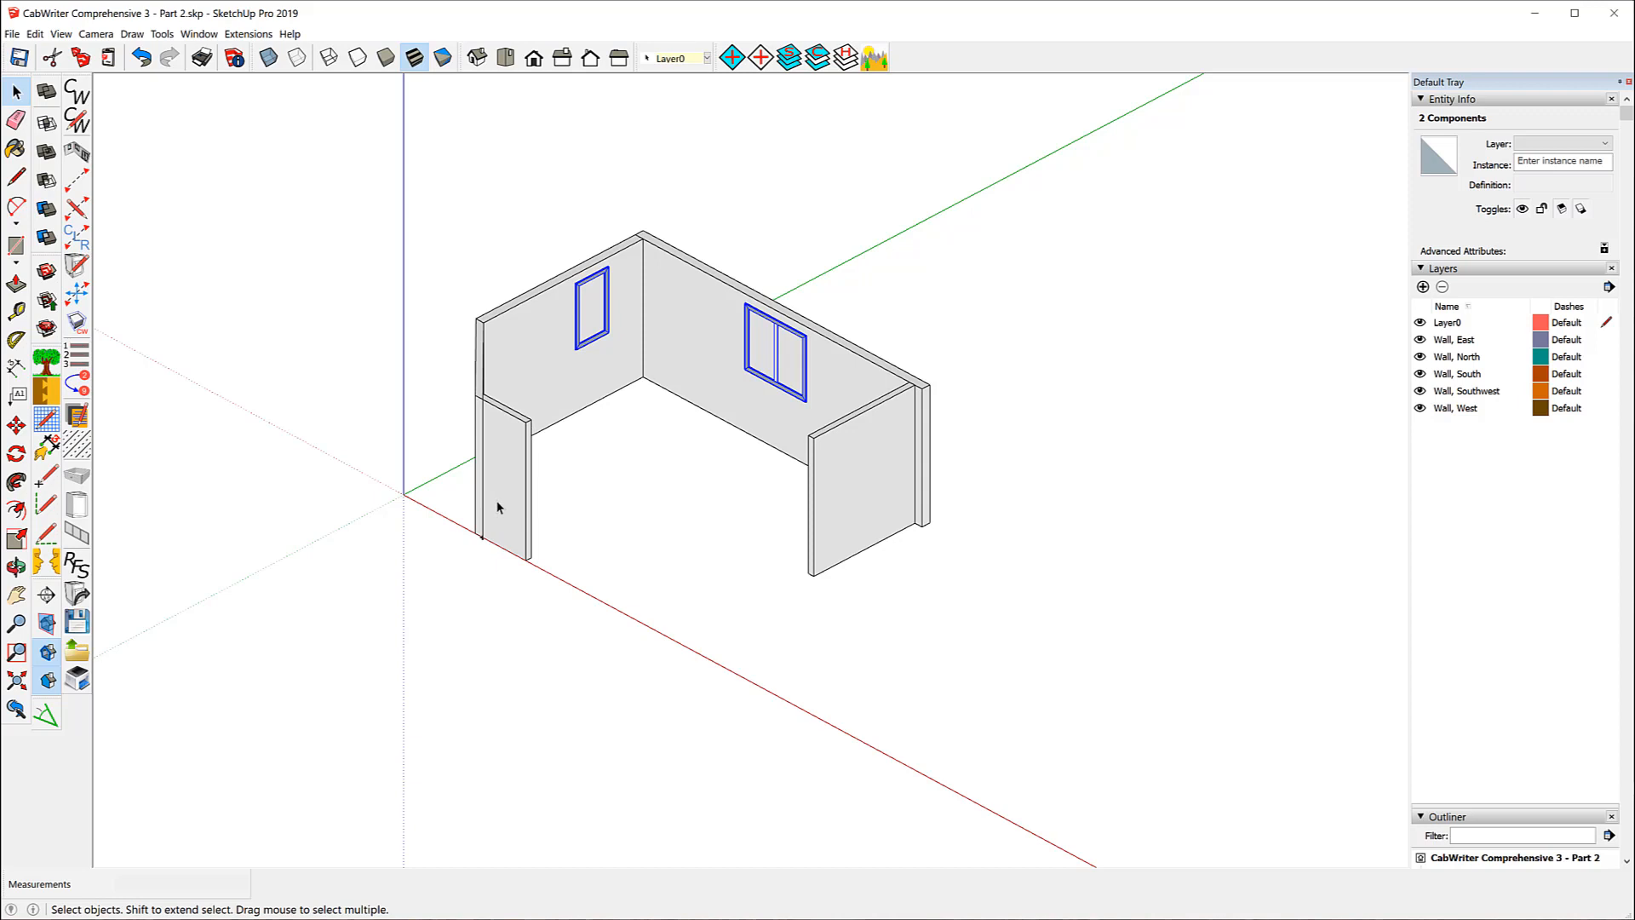
pyautogui.click(574, 621)
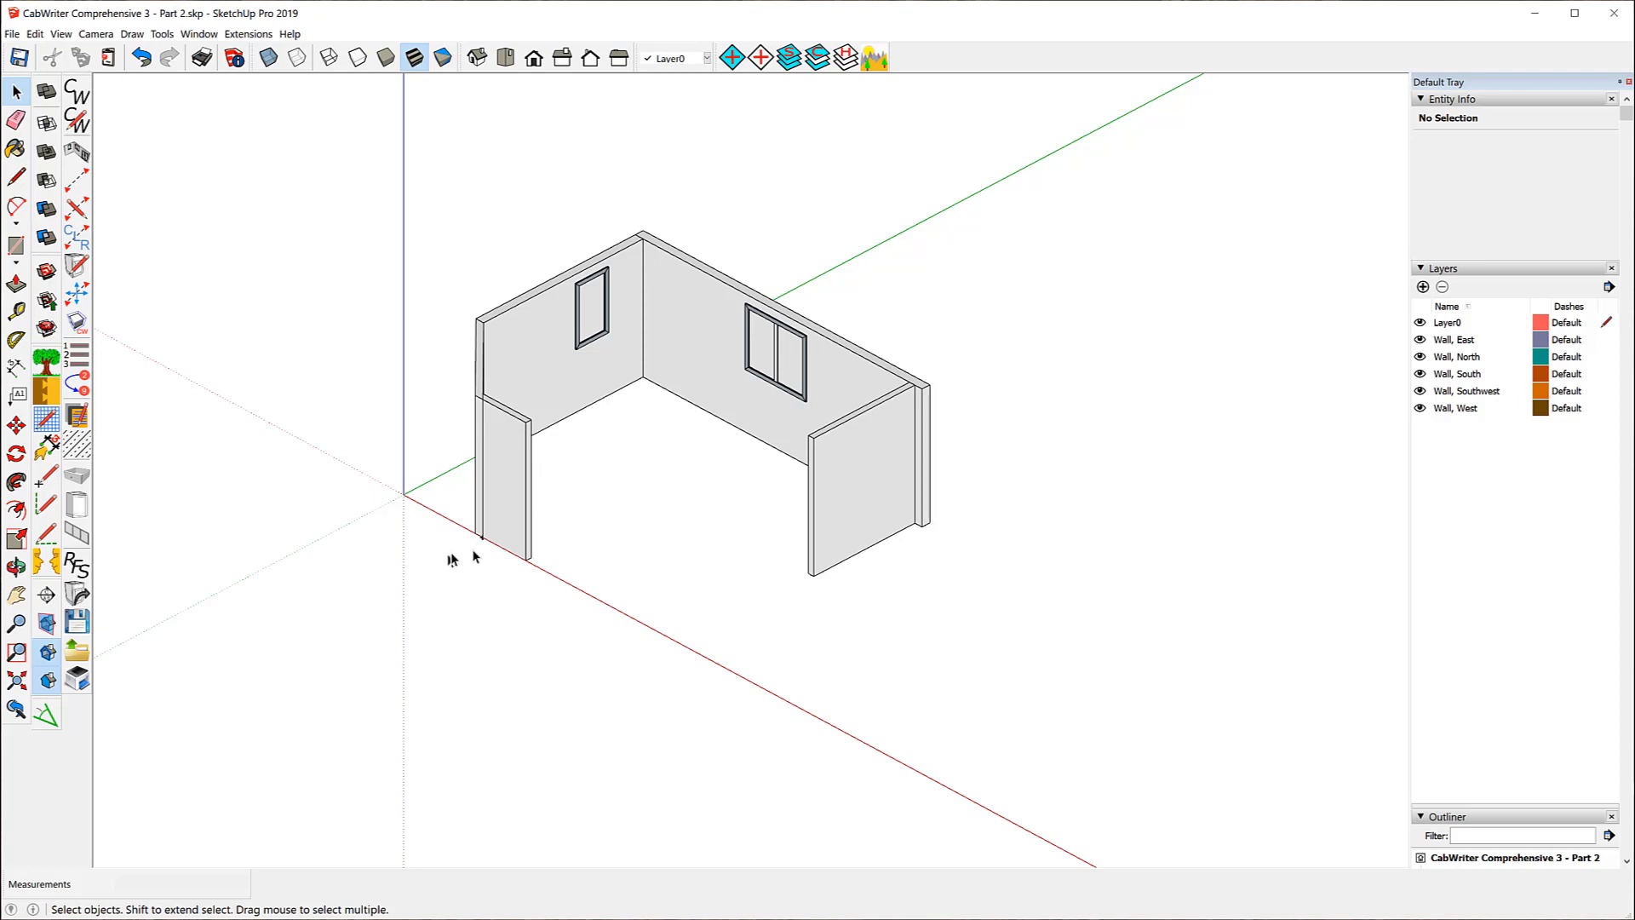
# - Create a guide line parallel to the red axis, 41.75" straight above it along the South wall
pyautogui.click(17, 311)
pyautogui.click(564, 580)
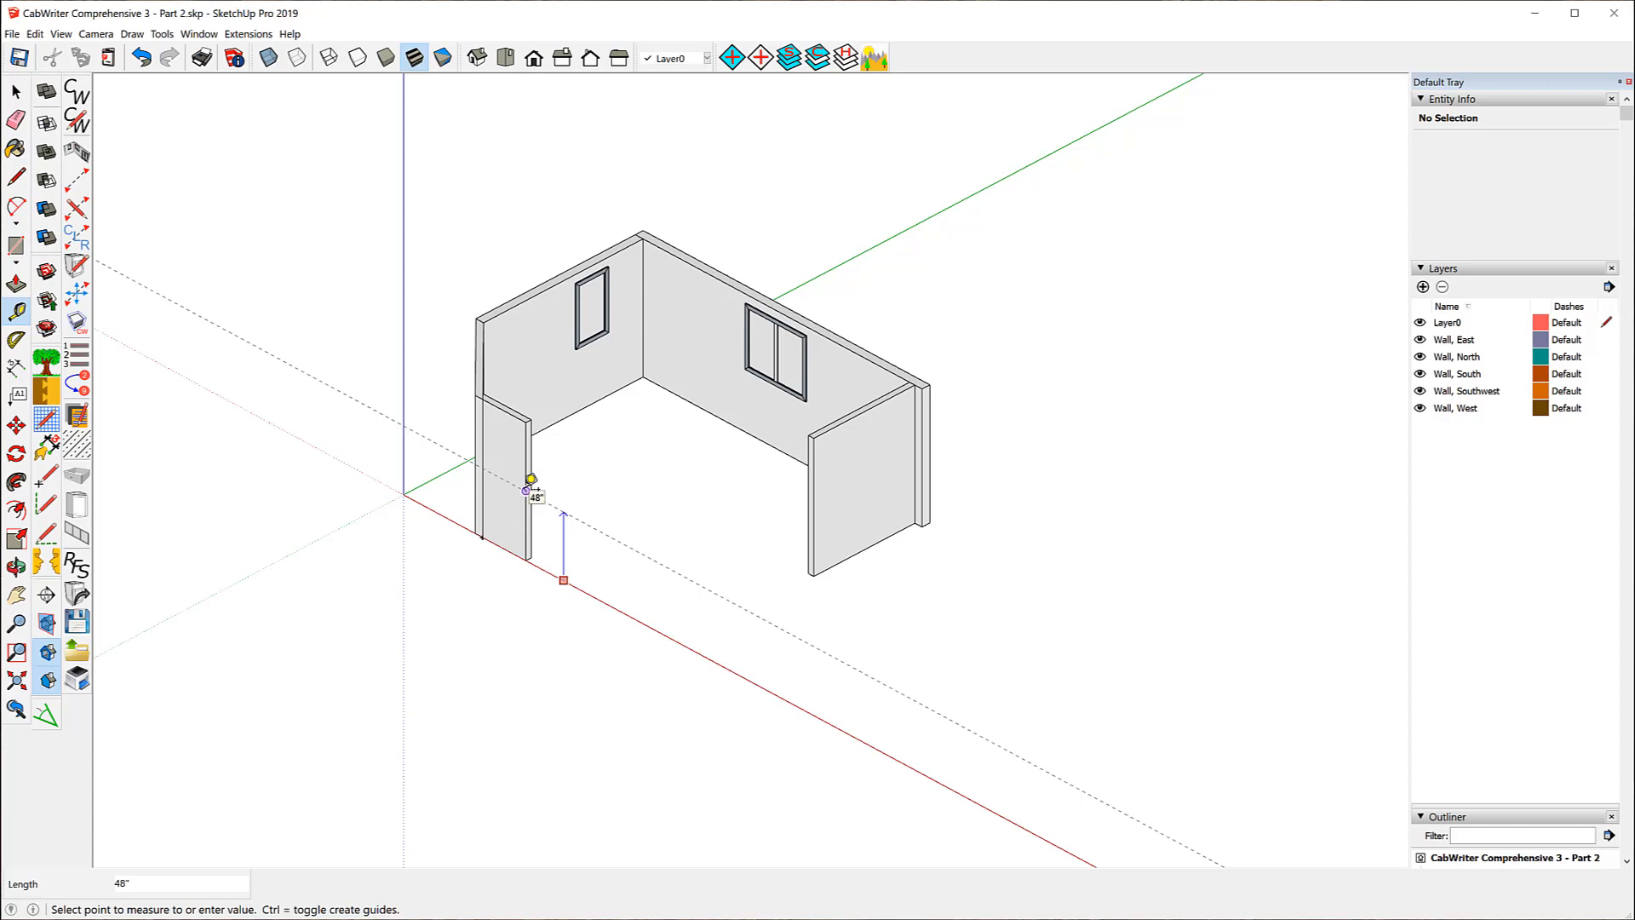
pyautogui.write('41.75')
pyautogui.press('Return')
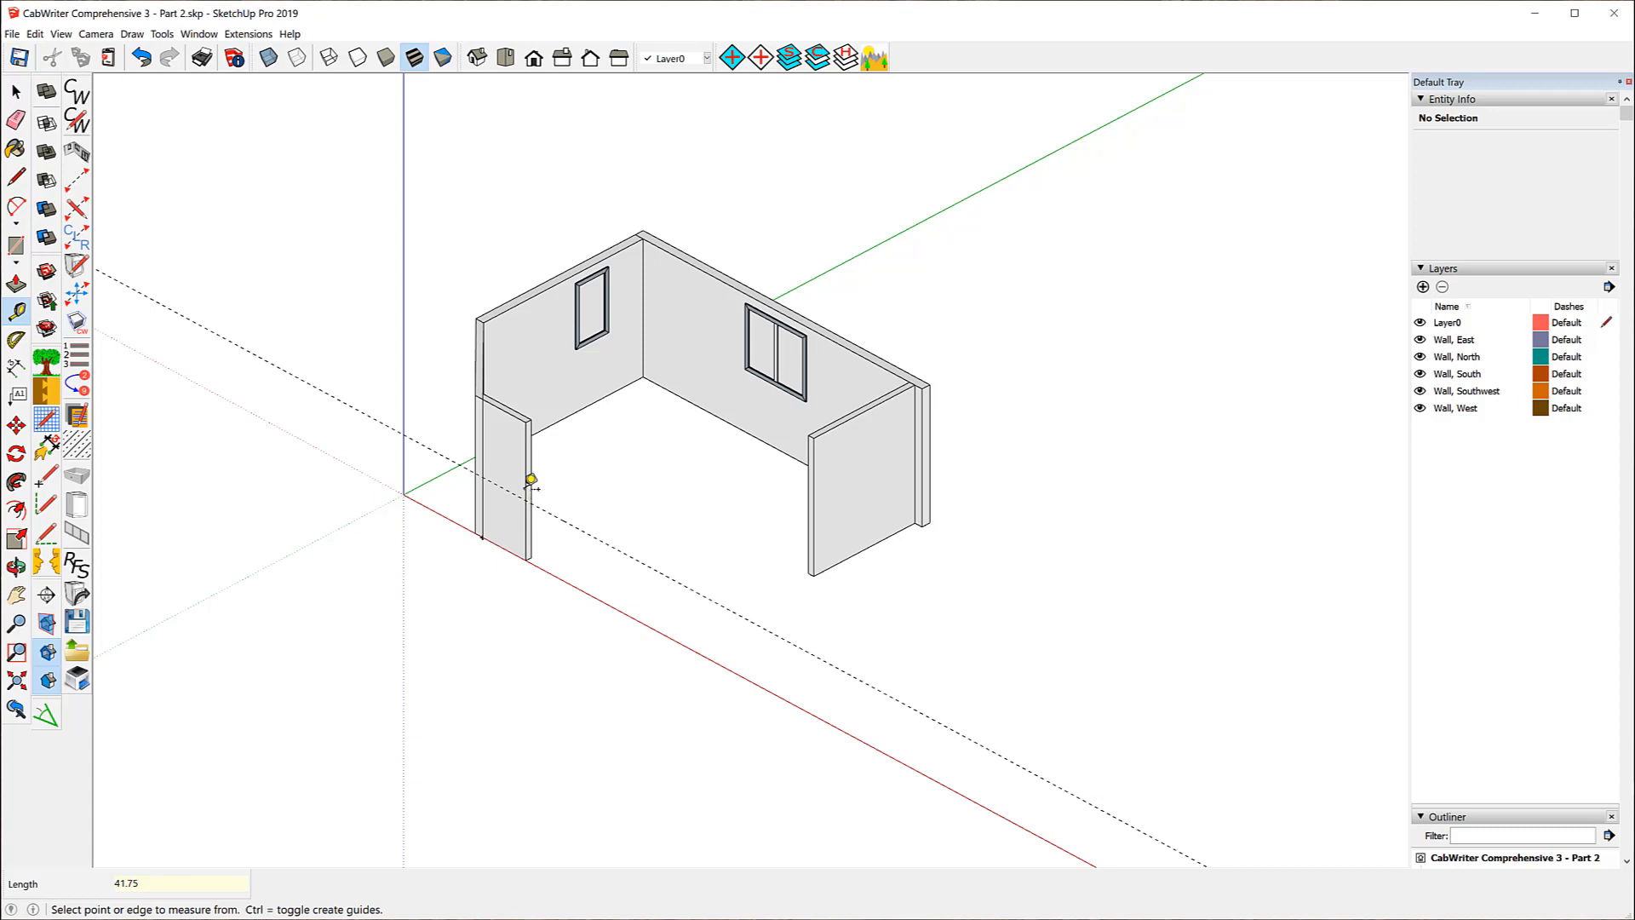
pyautogui.click(15, 91)
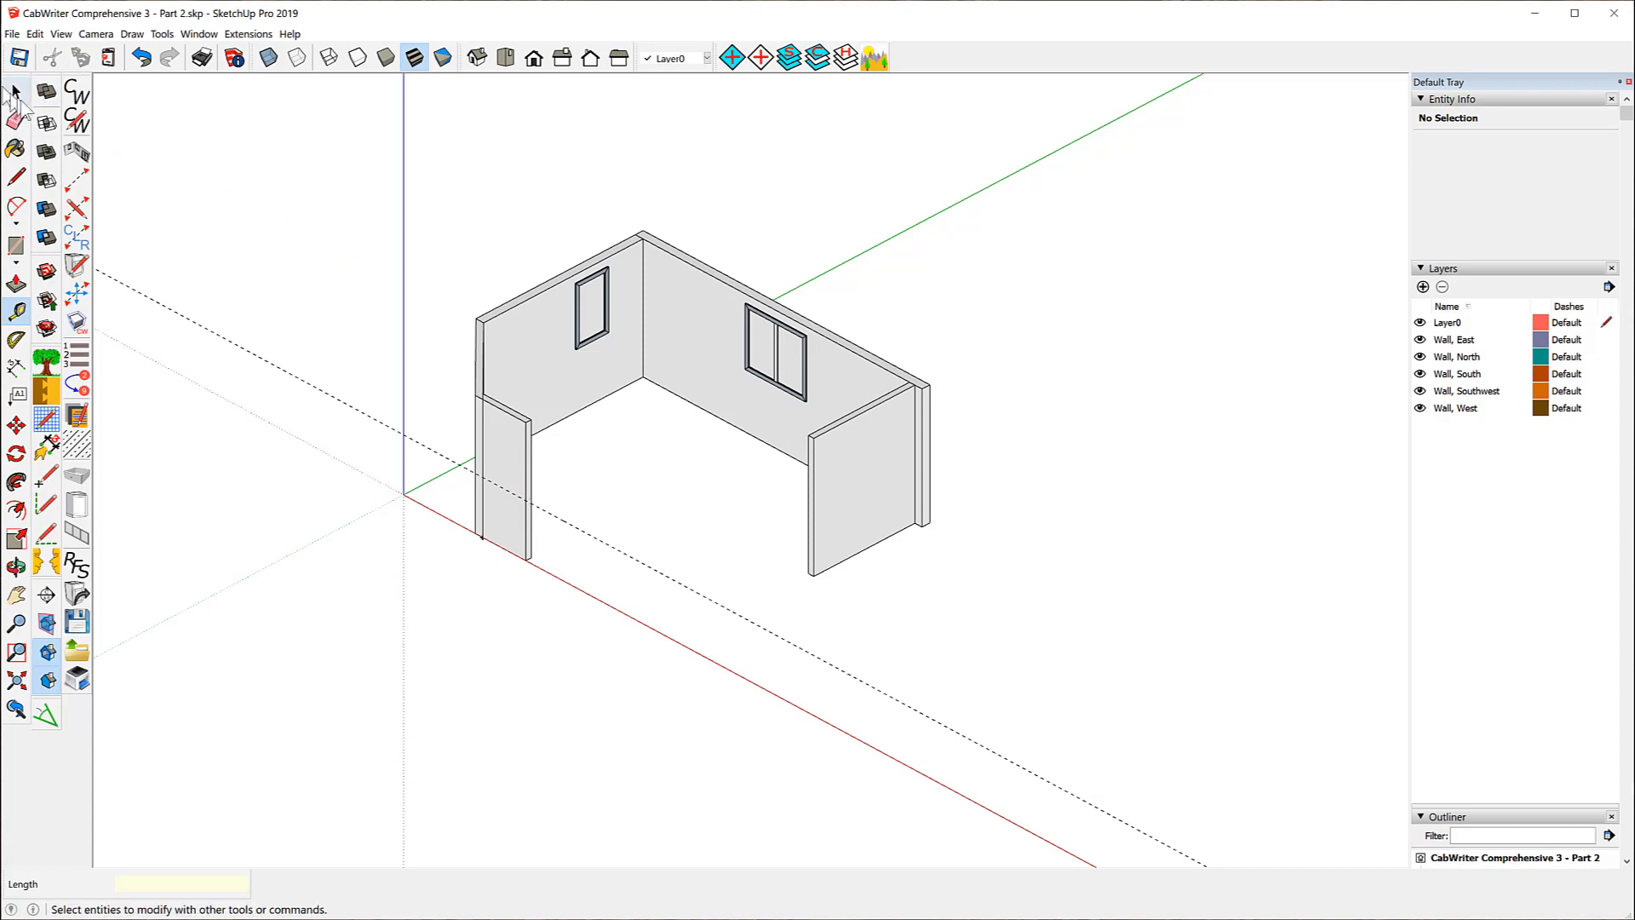
# - Open the South wall for editing and push its top face down 54 1/4" to the guide line
pyautogui.click(514, 443)
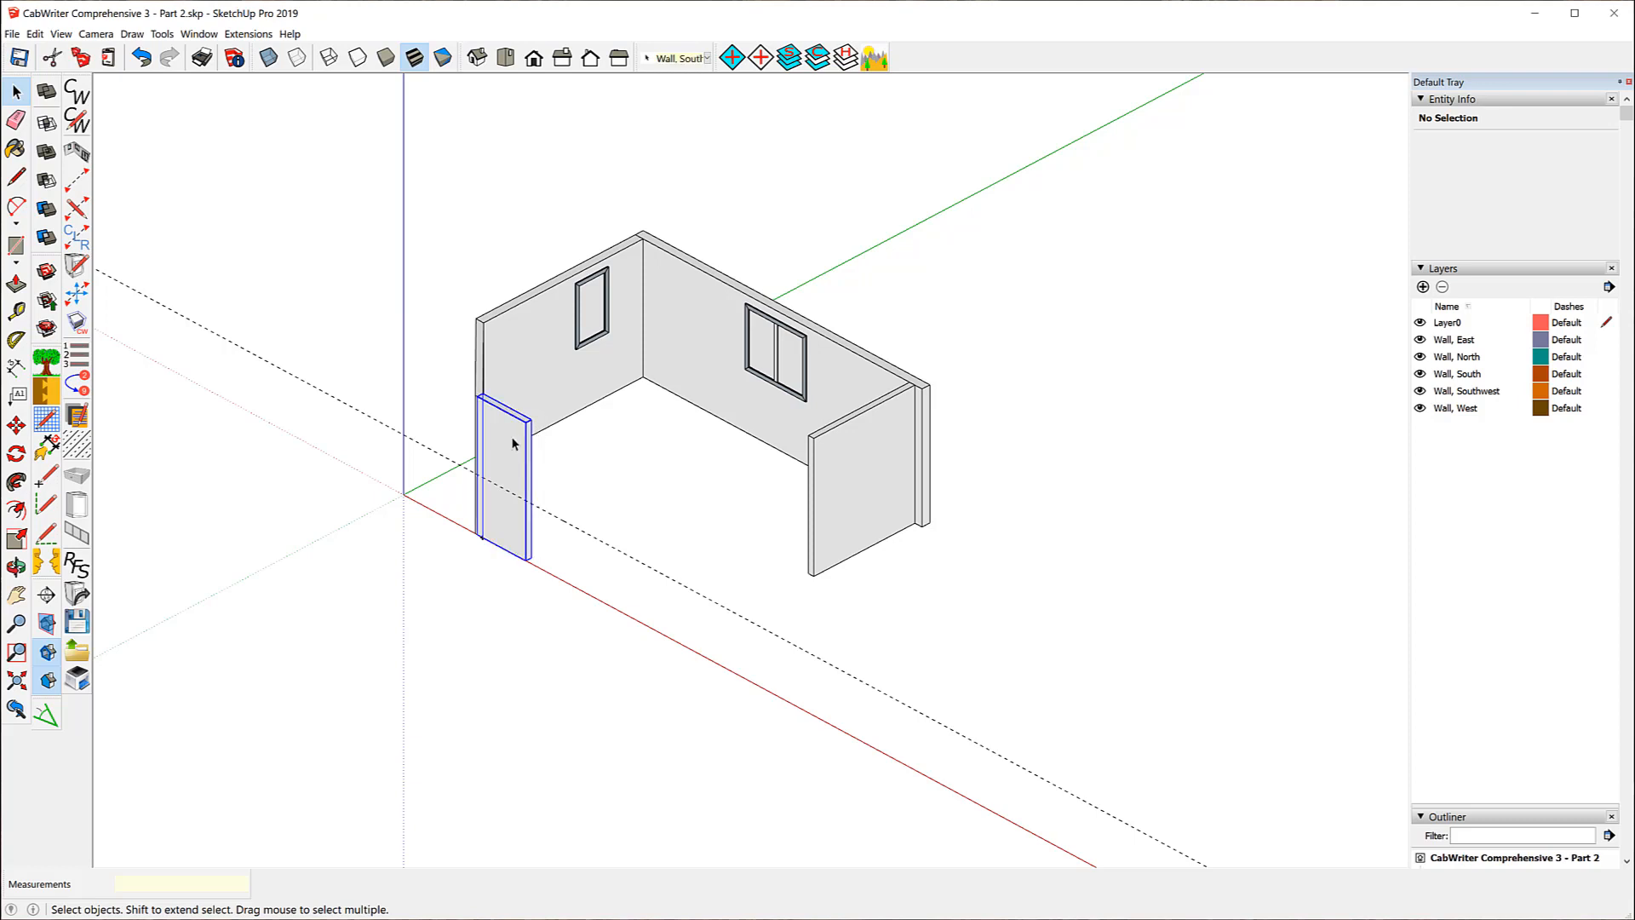
pyautogui.rightClick(514, 443)
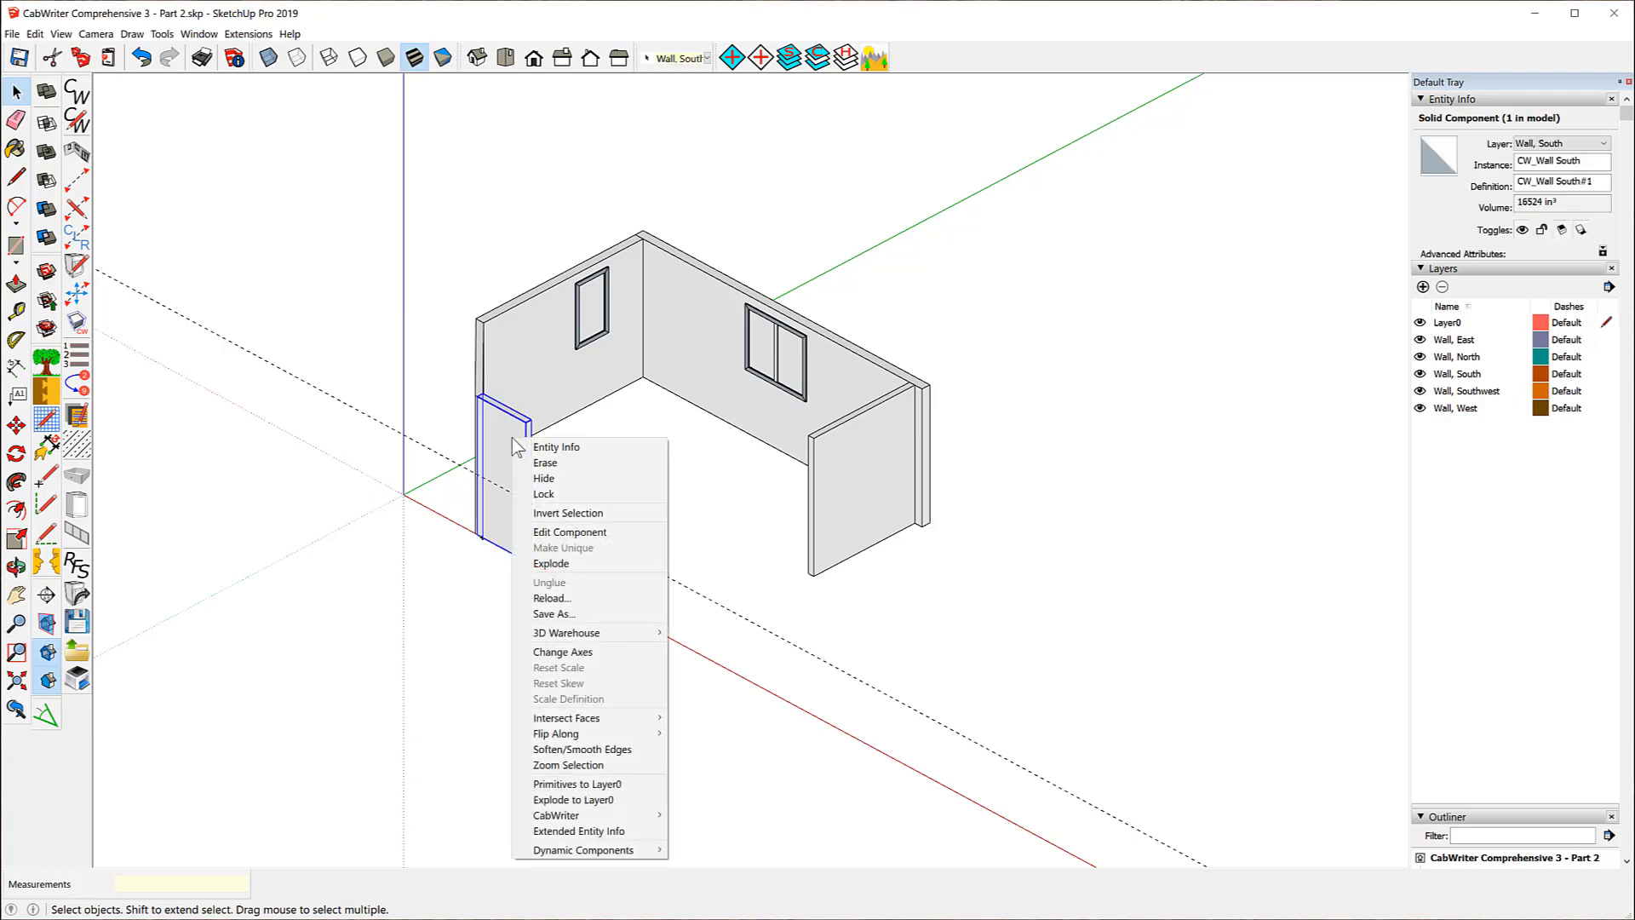
pyautogui.click(560, 532)
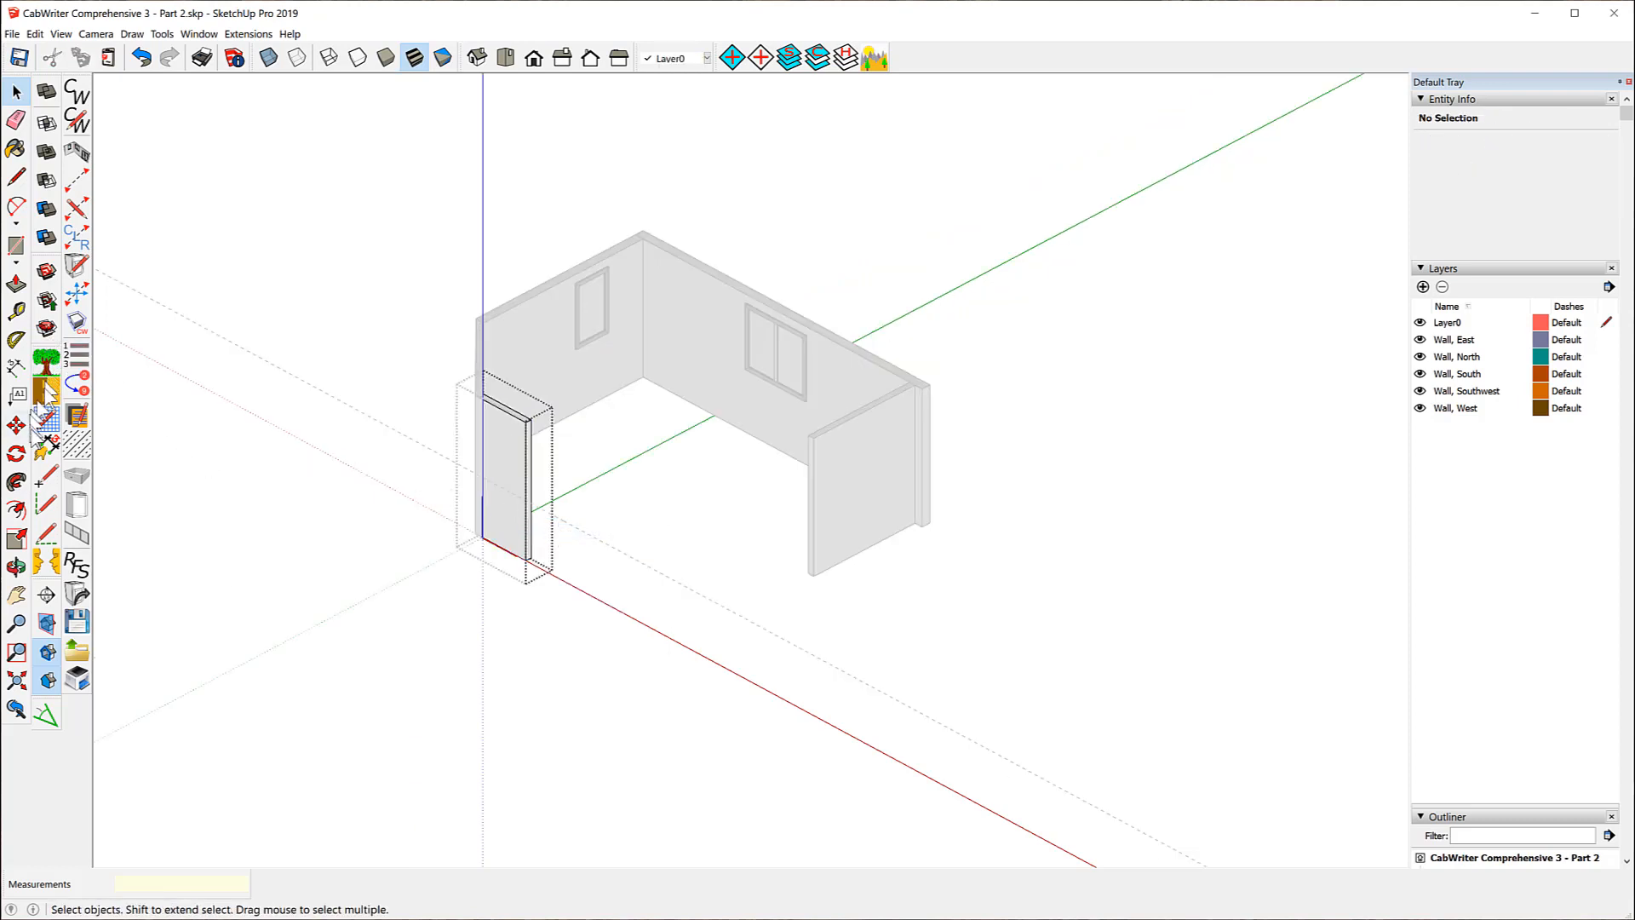
pyautogui.click(16, 284)
pyautogui.scroll(3, 582, 433)
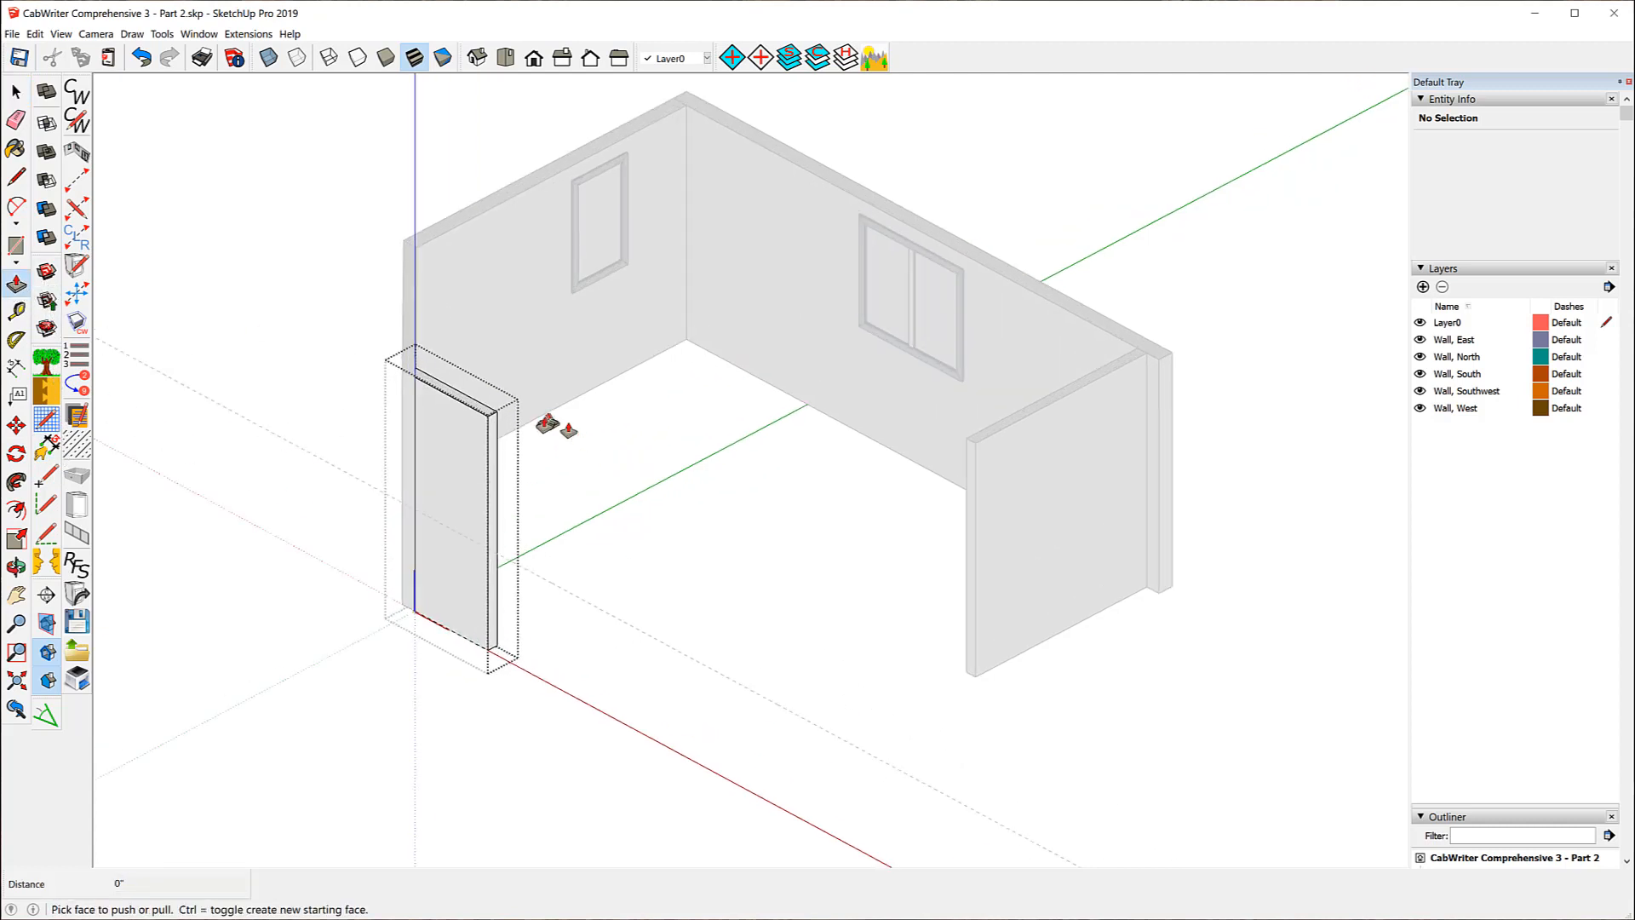
pyautogui.click(488, 420)
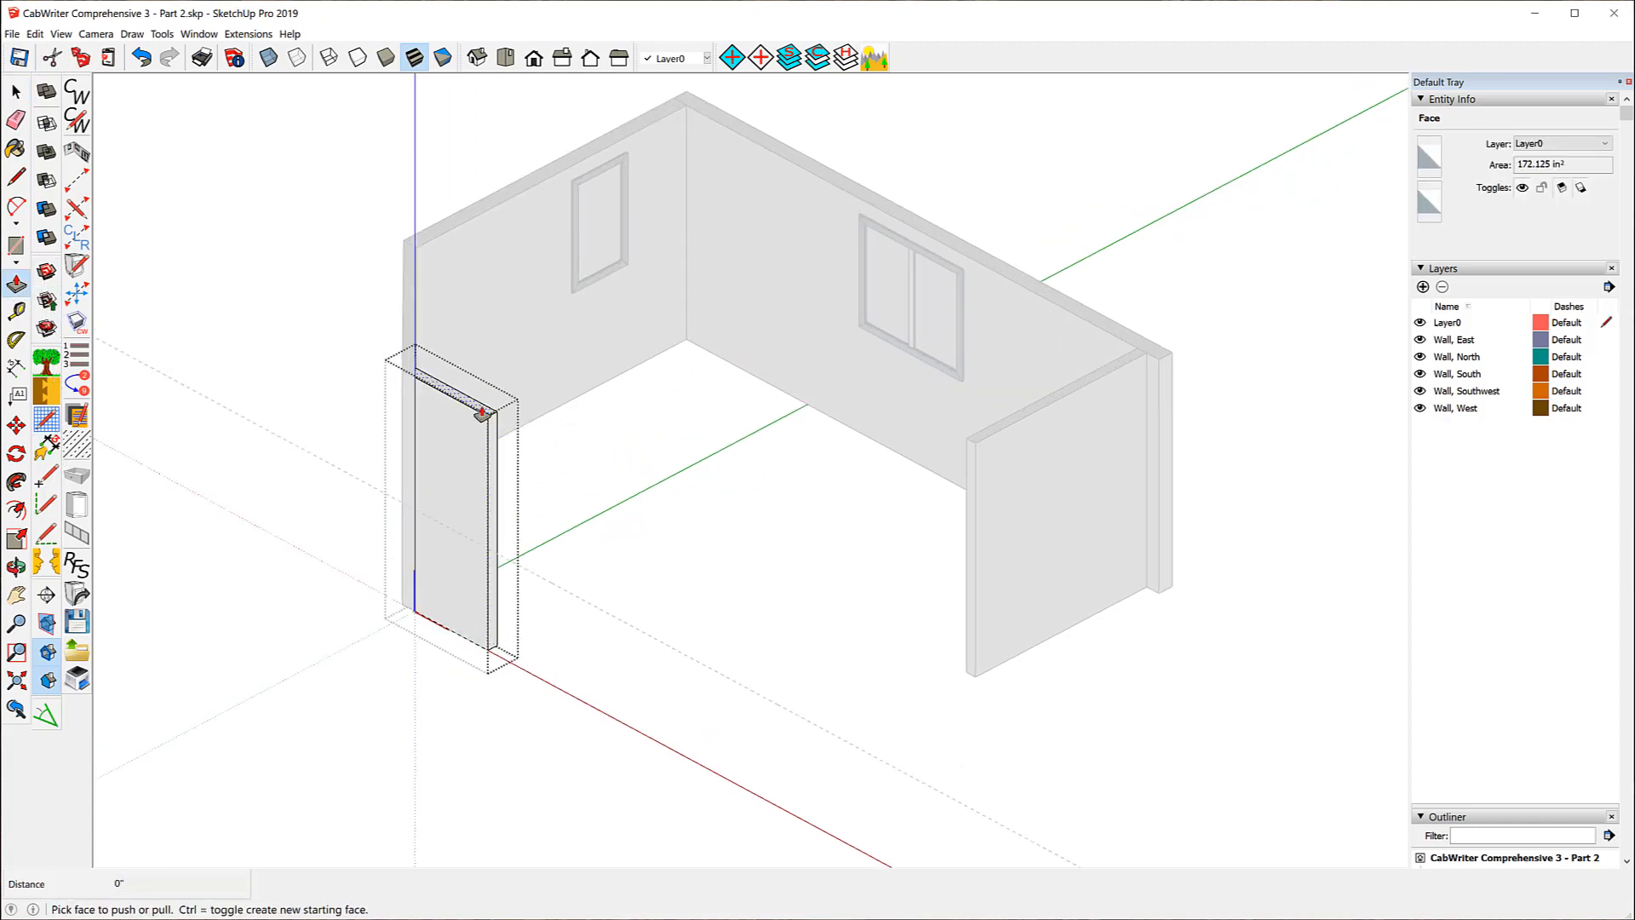
pyautogui.click(545, 586)
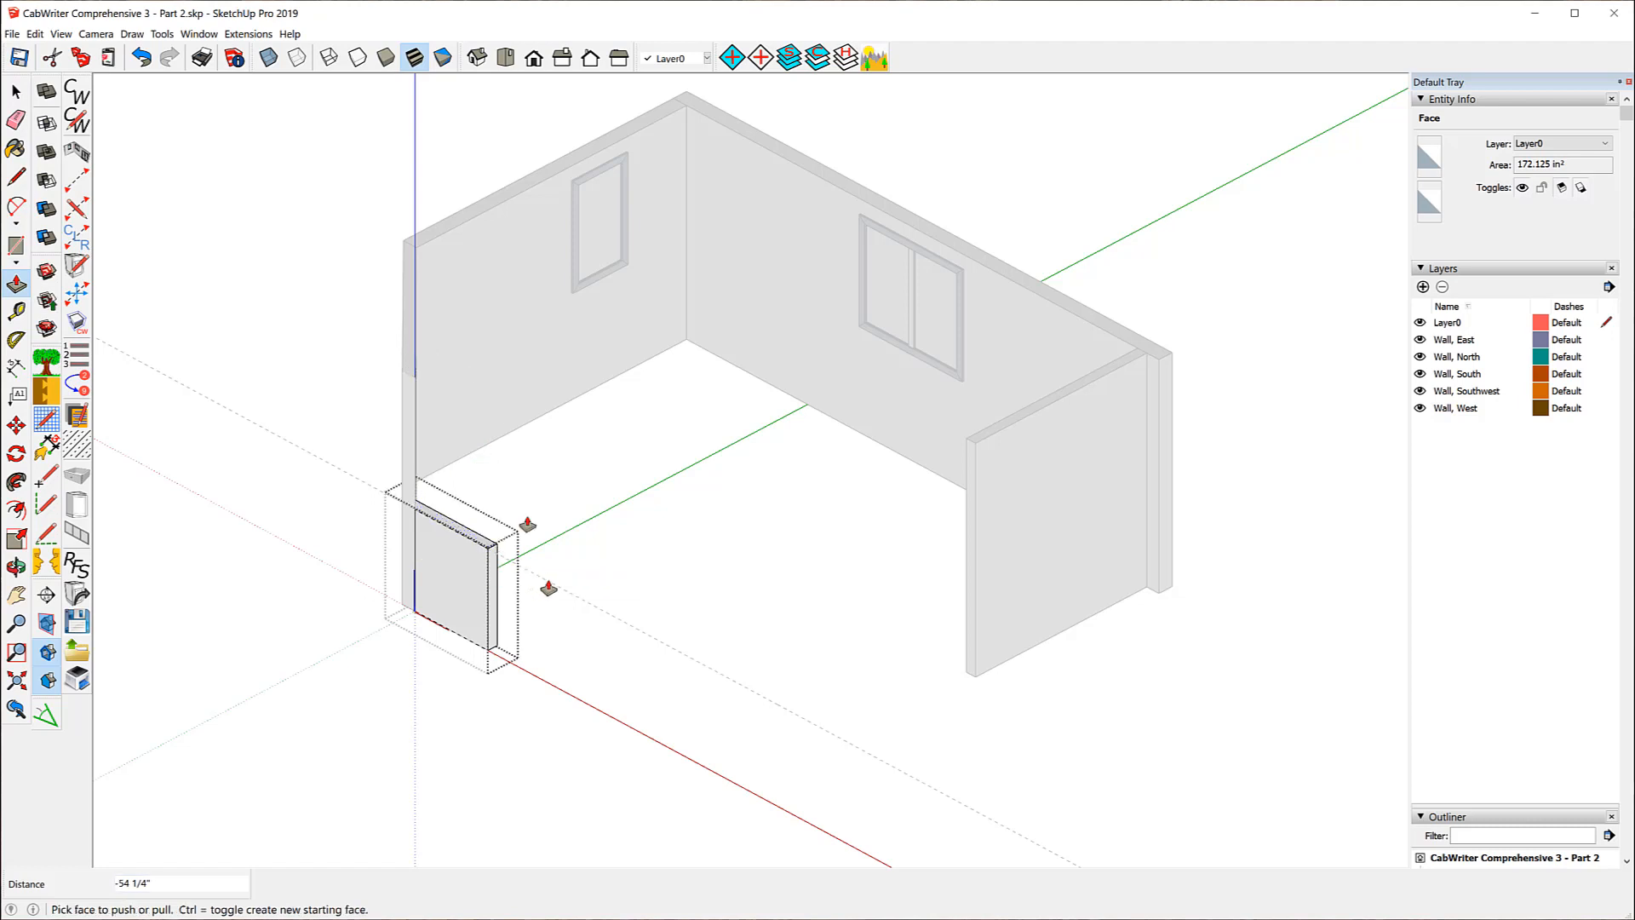
# - Close the South wall component and delete the guide line running along its top
pyautogui.click(17, 91)
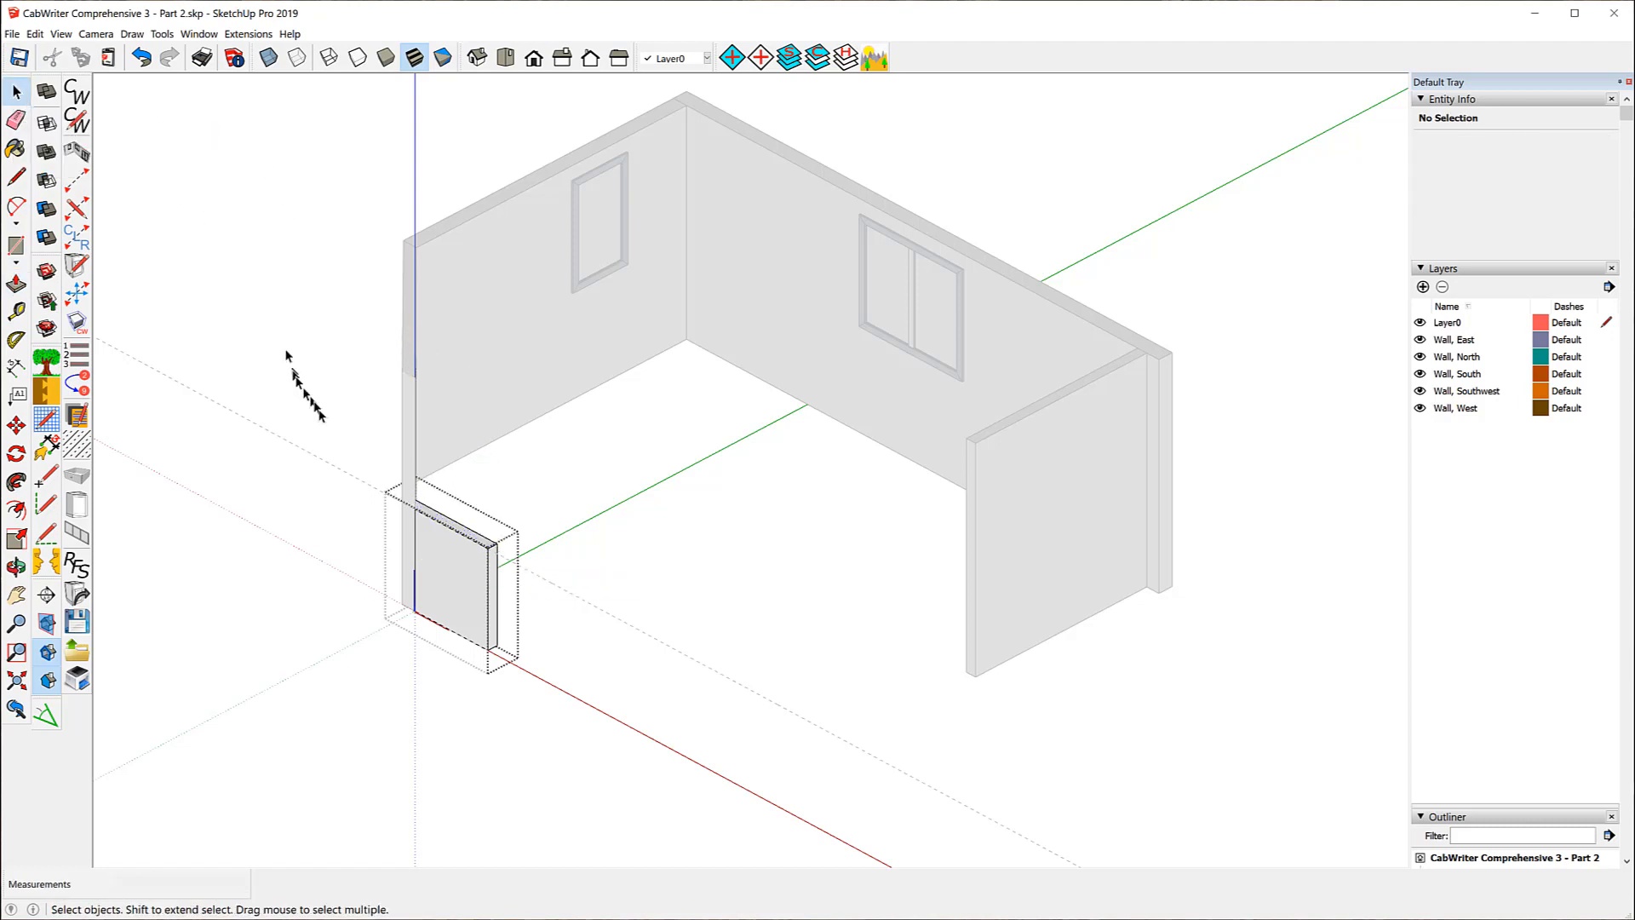
pyautogui.click(326, 414)
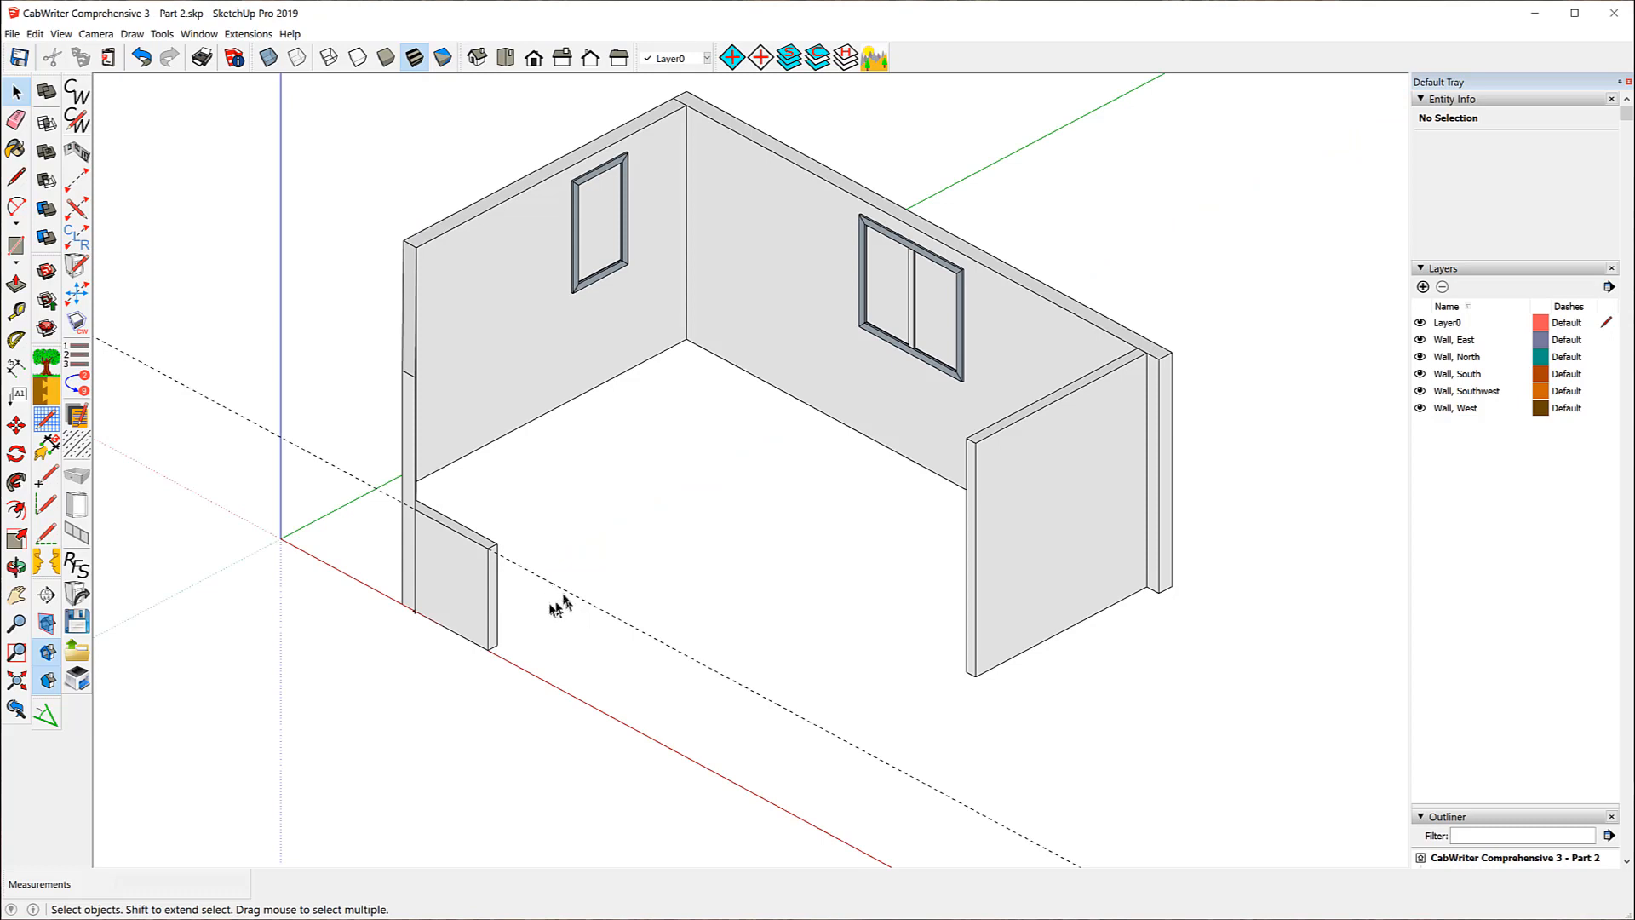
pyautogui.click(560, 590)
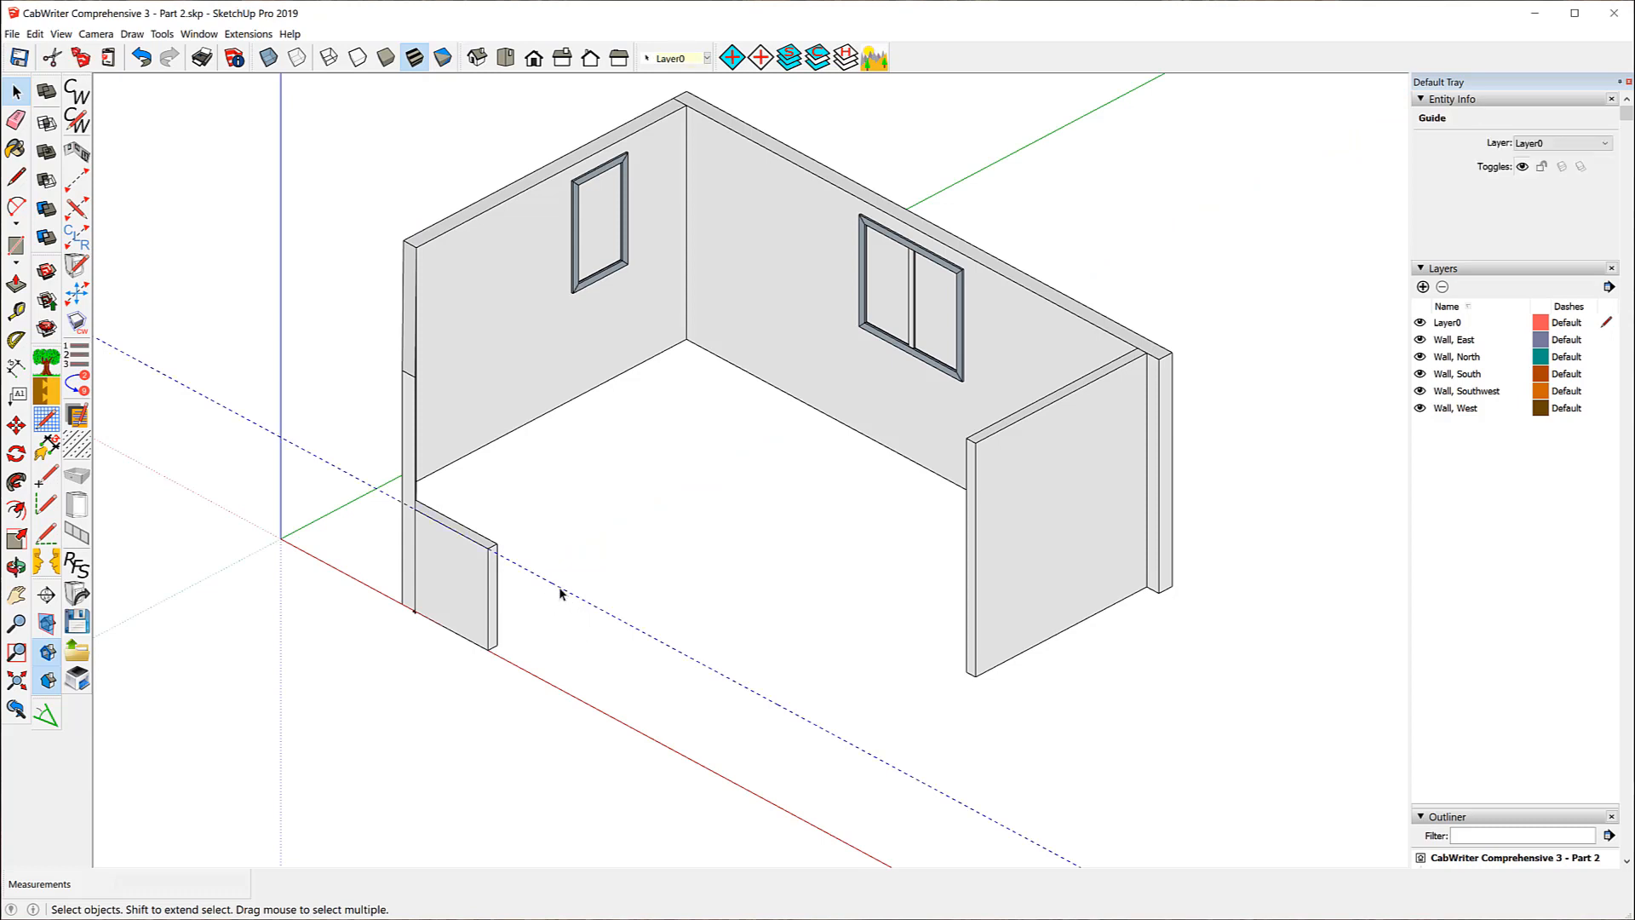
pyautogui.press('Delete')
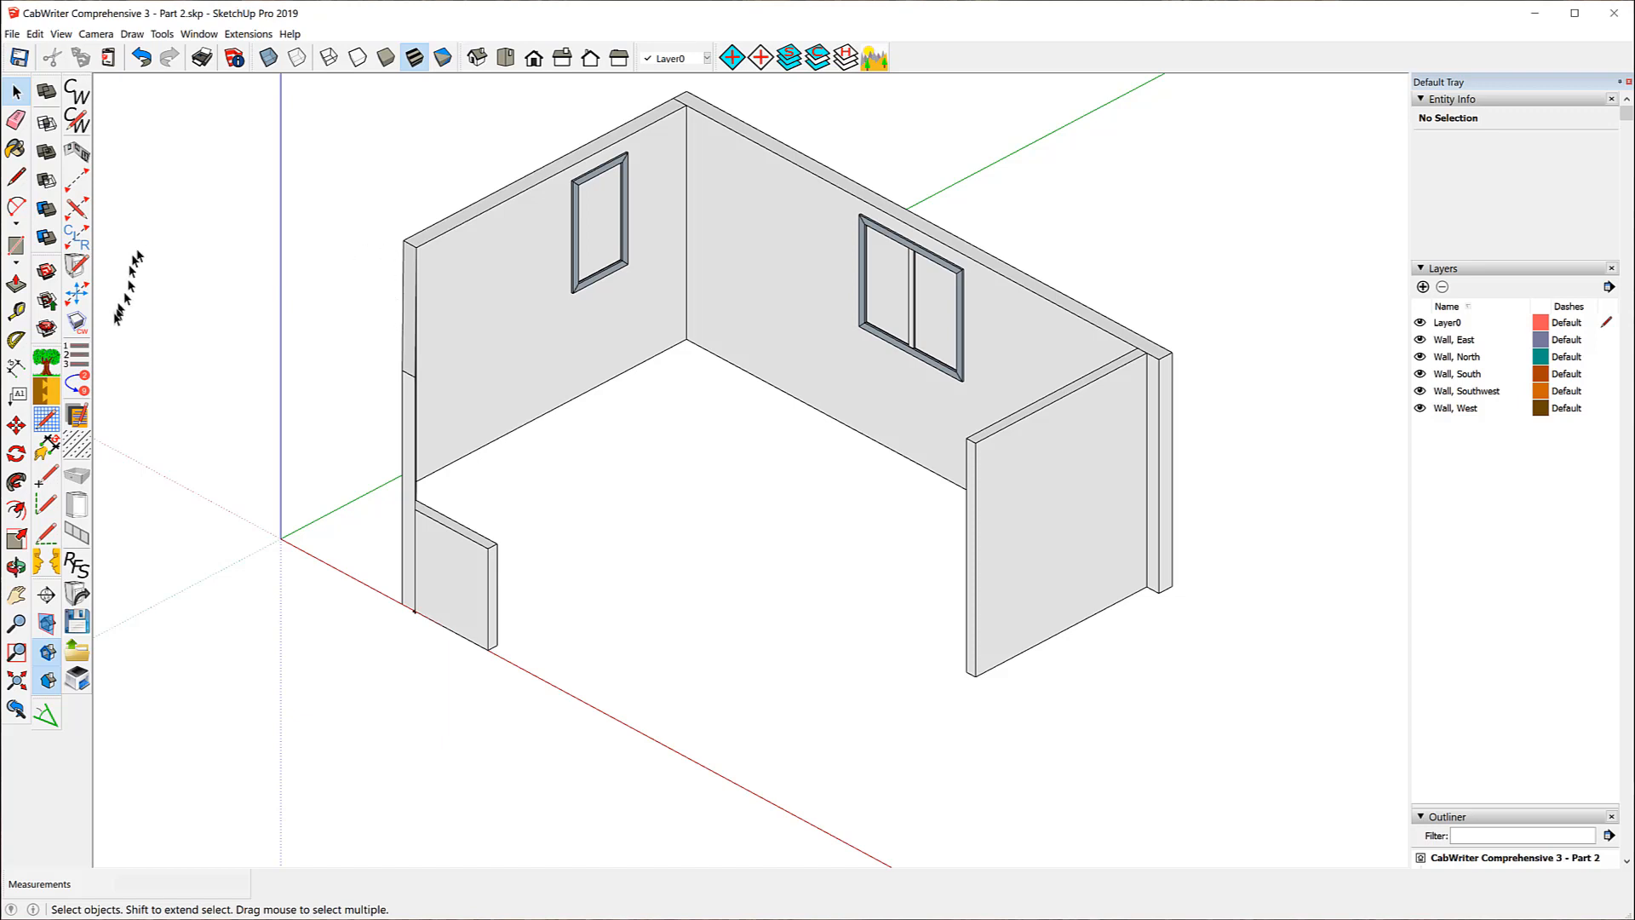
# - Place a guide point 52 23/64" from the Southwest wall's top inner corner at the West wall, along its top edge toward the South wall
pyautogui.click(17, 311)
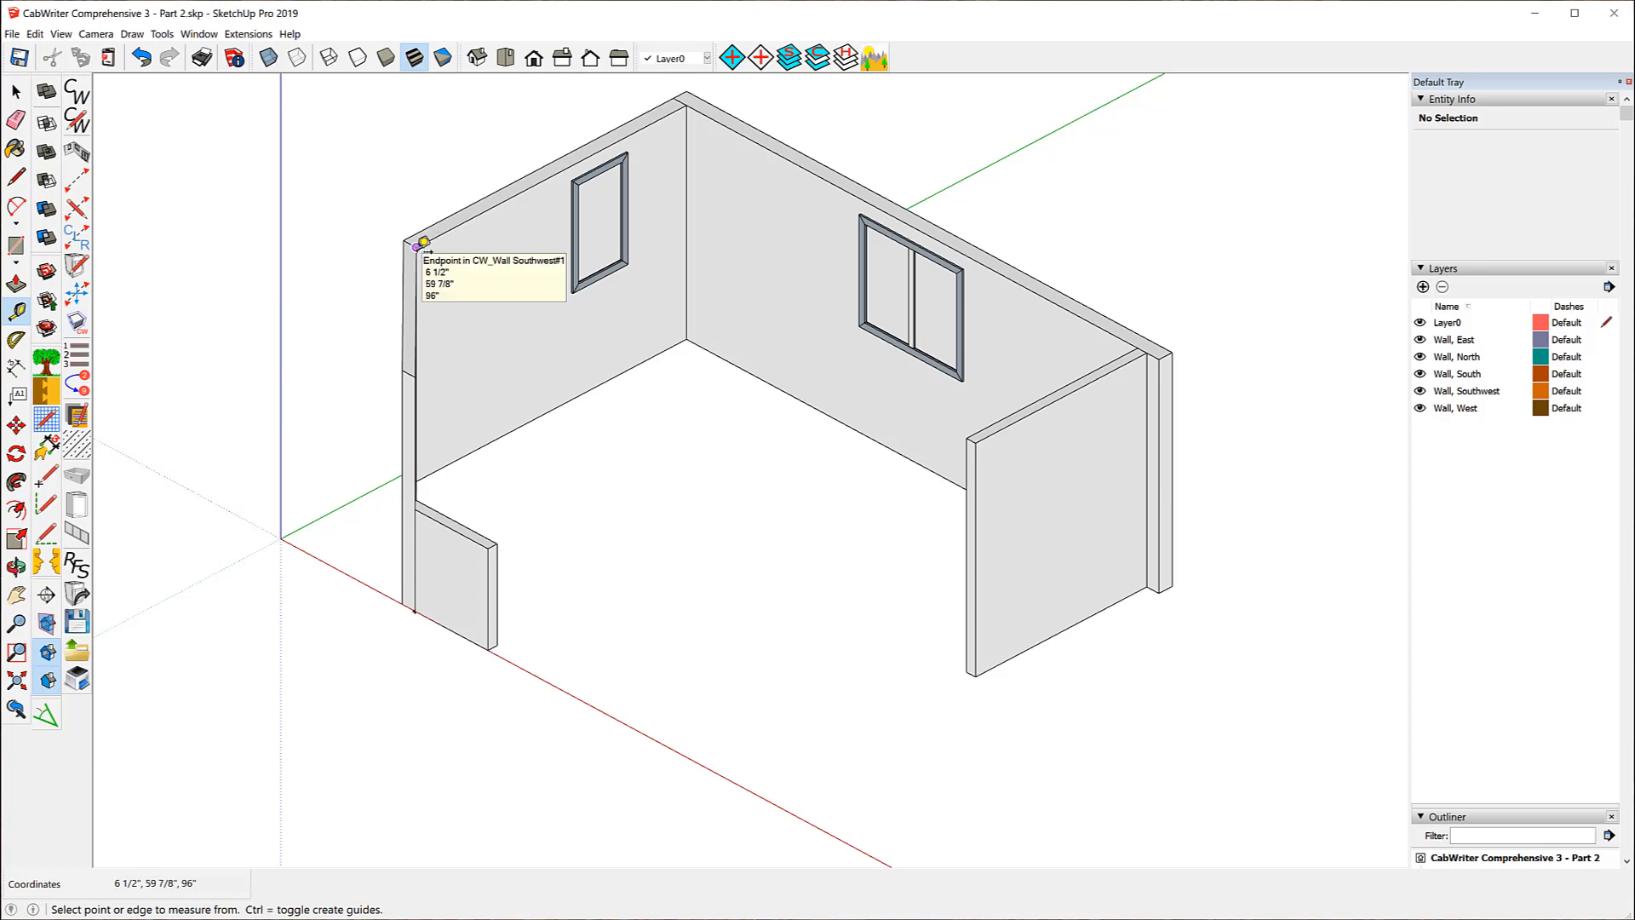
pyautogui.click(417, 247)
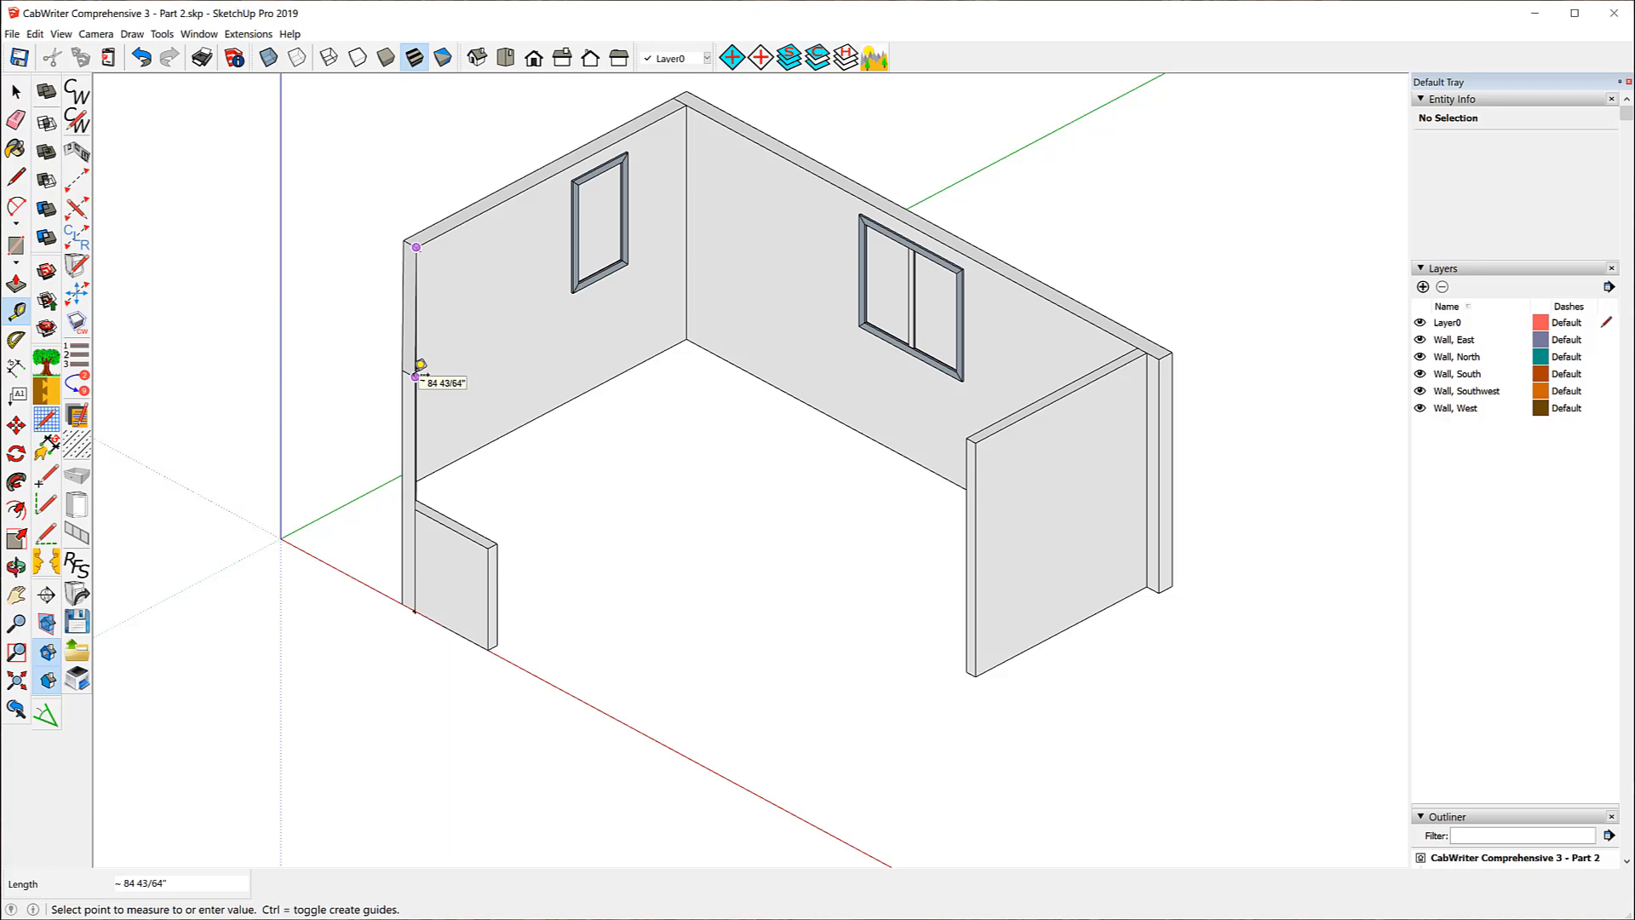
pyautogui.write('52 23/64')
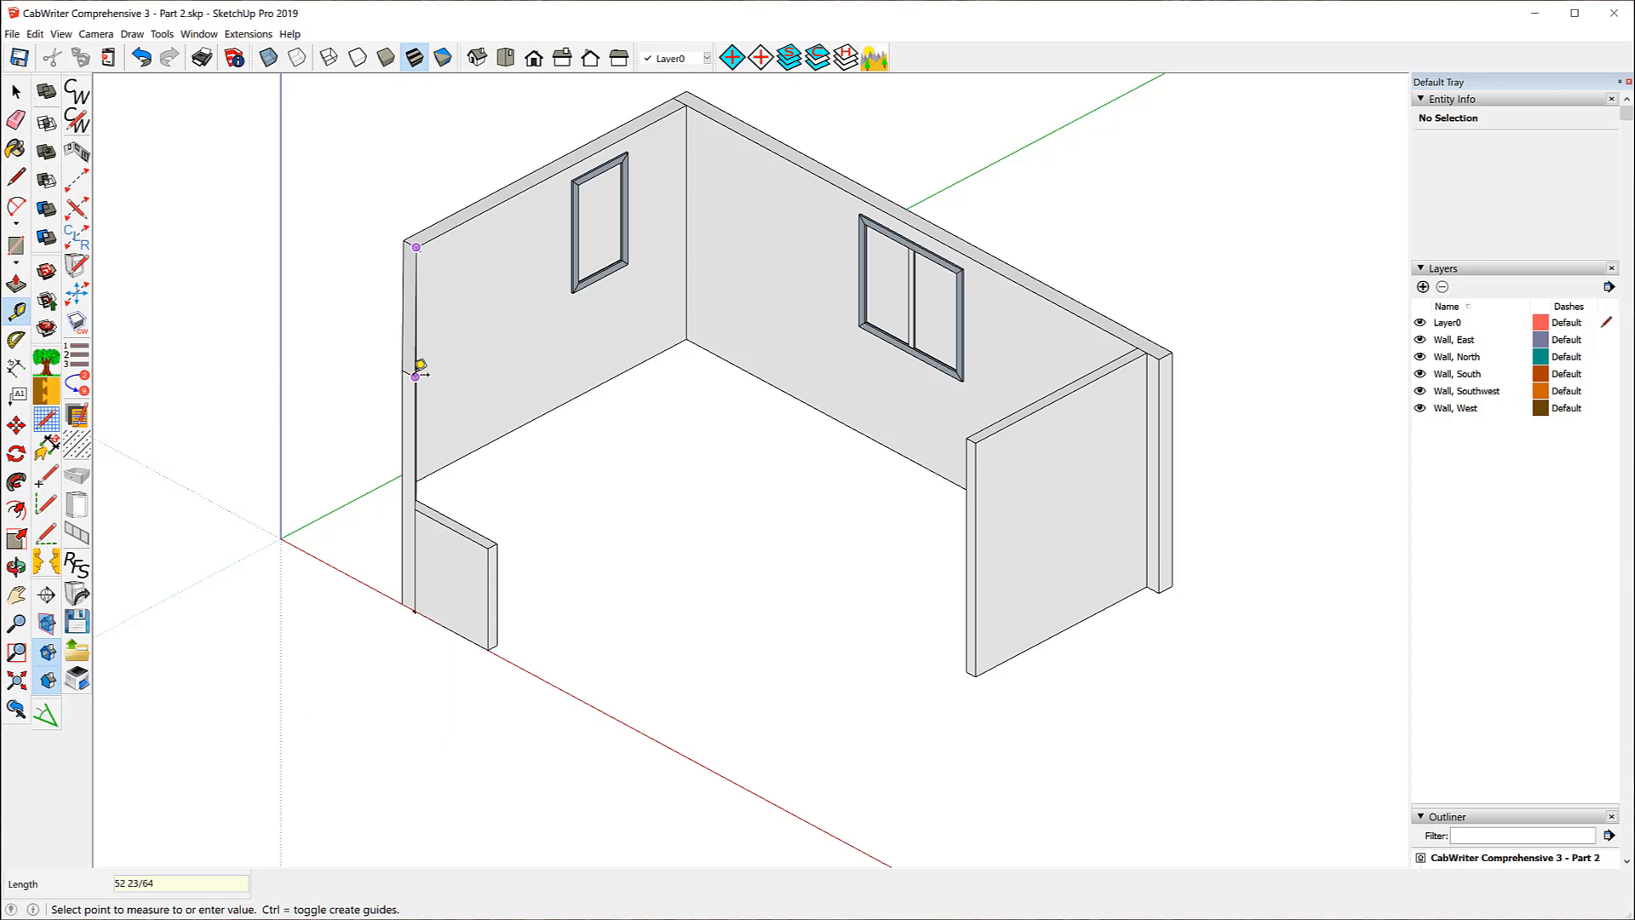
pyautogui.press('Return')
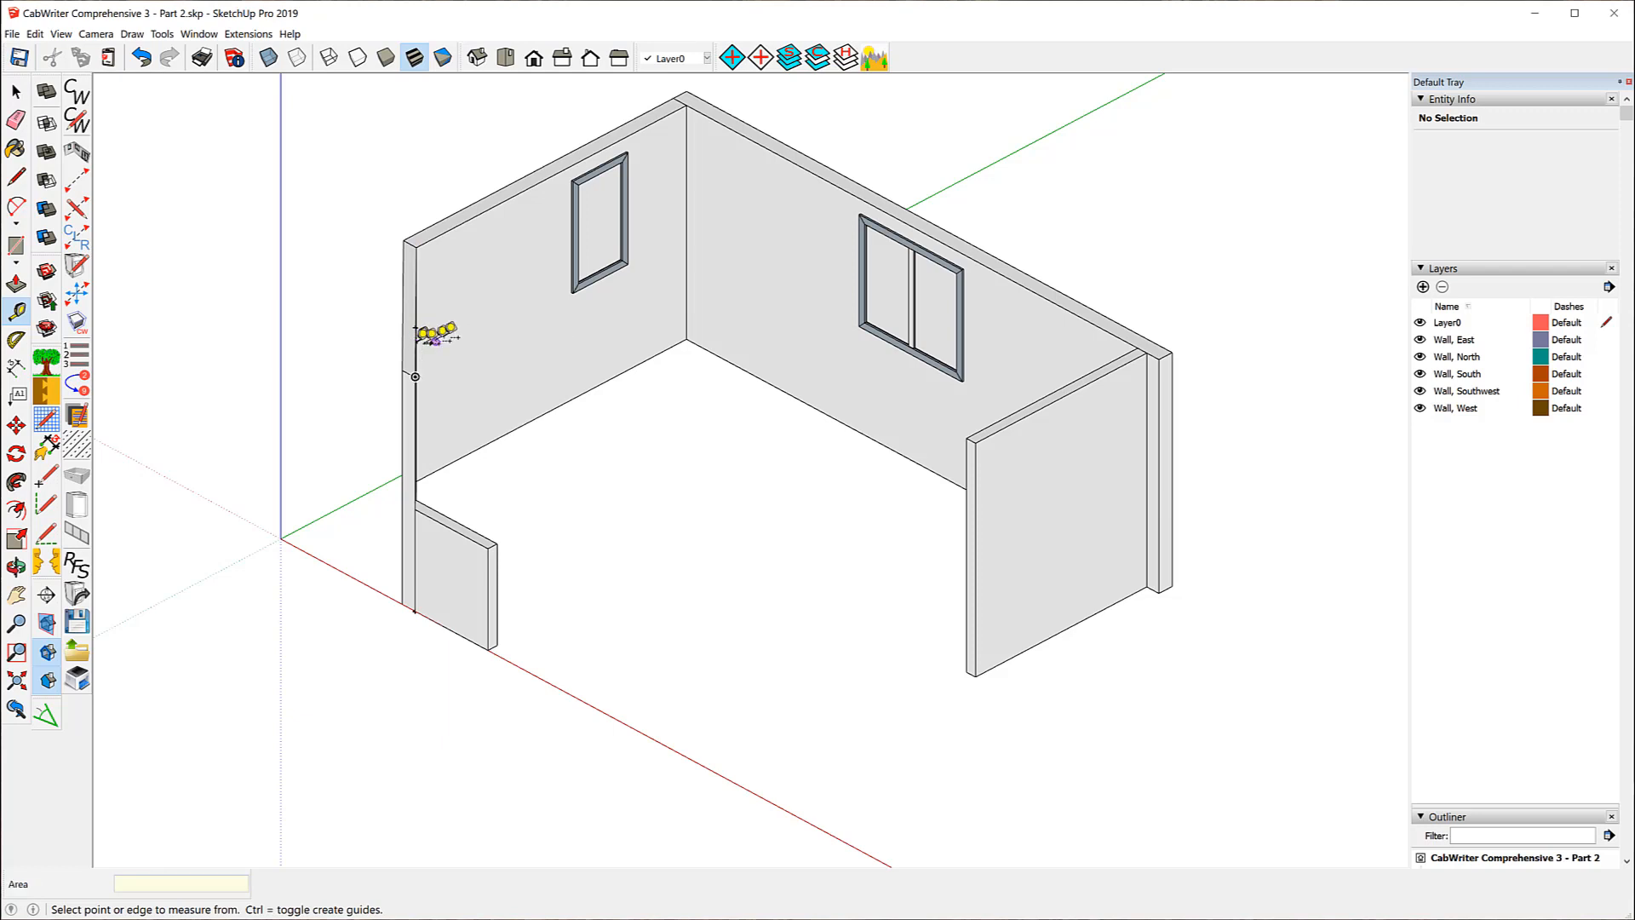
pyautogui.click(17, 92)
# - Open the Southwest wall for editing and place a 90° protractor guide line across its top through the guide point
pyautogui.click(410, 304)
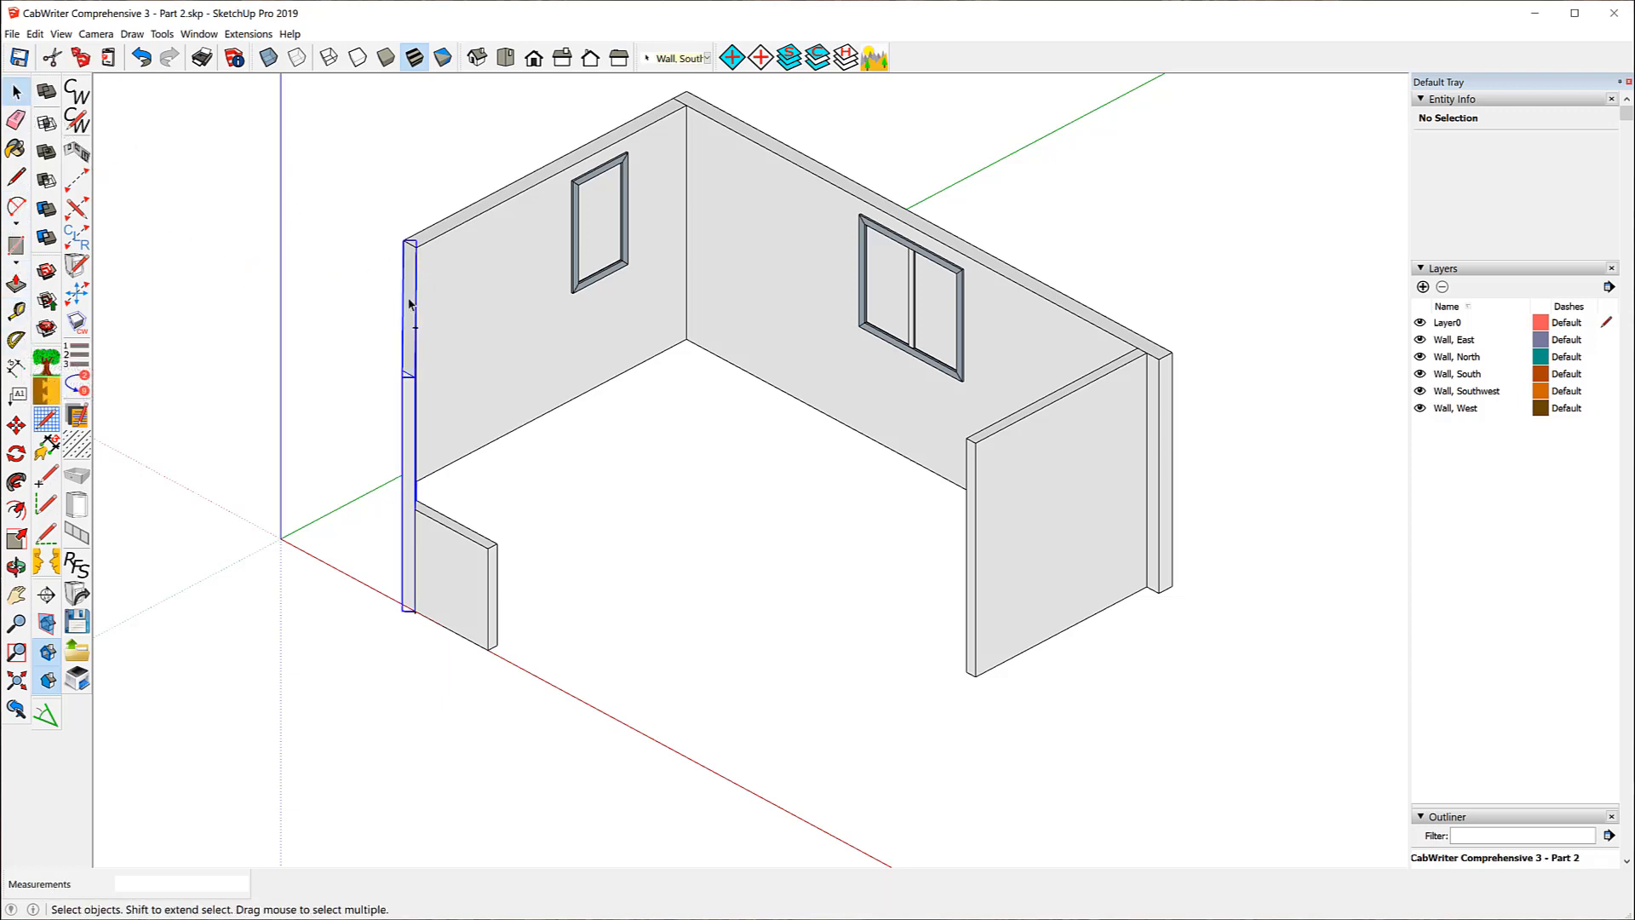
pyautogui.rightClick(410, 304)
pyautogui.click(467, 392)
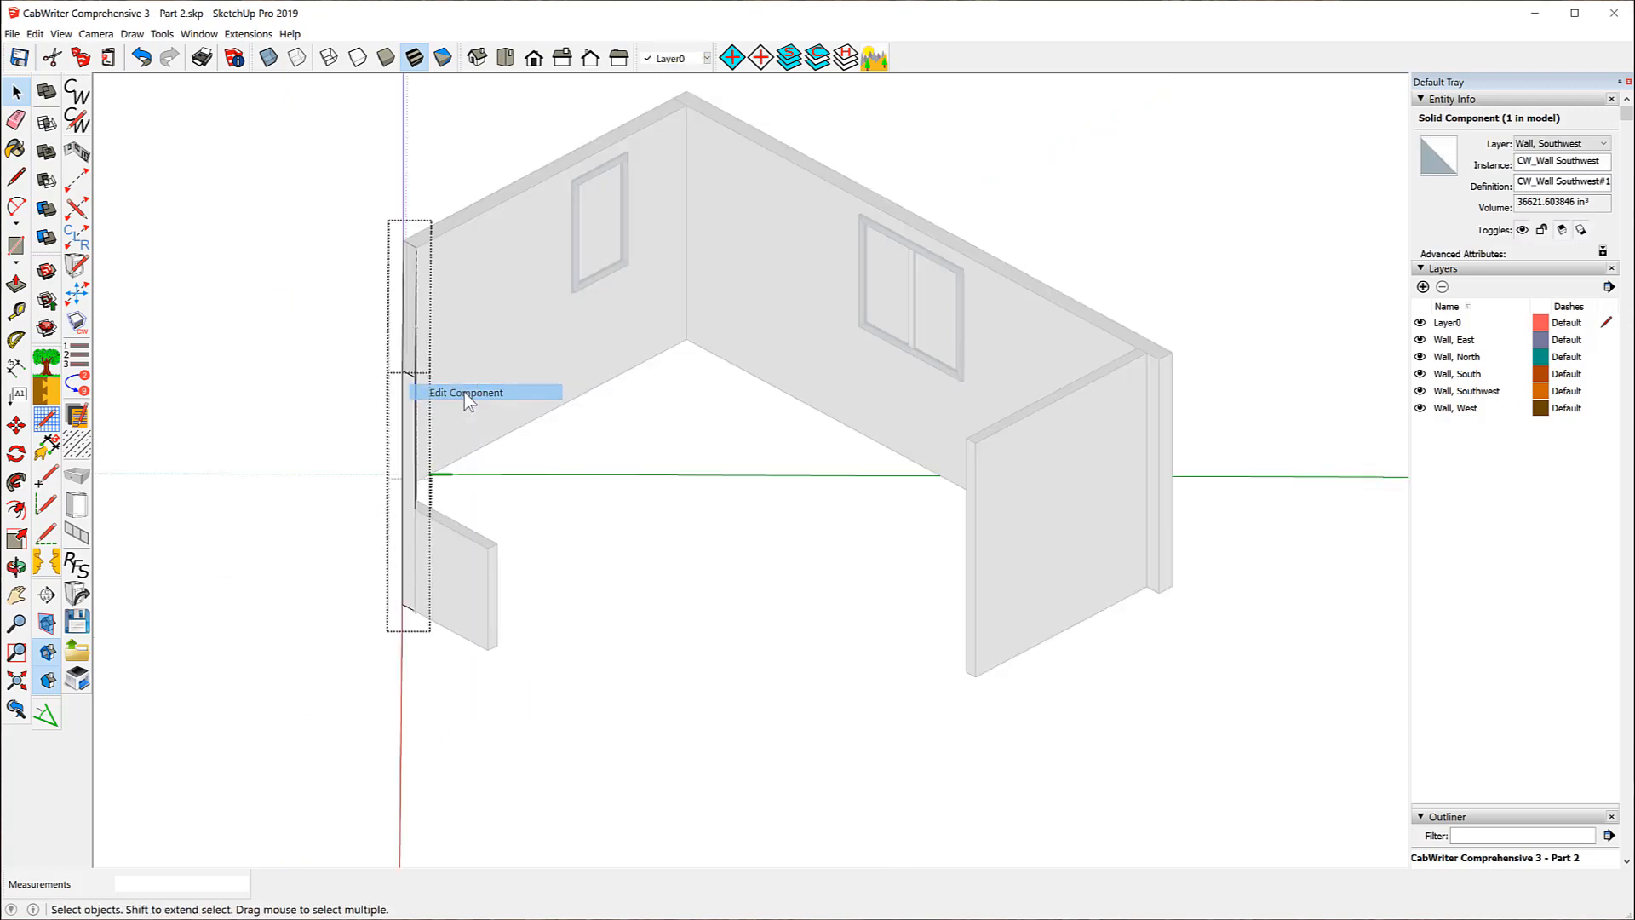
pyautogui.scroll(5, 416, 337)
pyautogui.scroll(3, 416, 332)
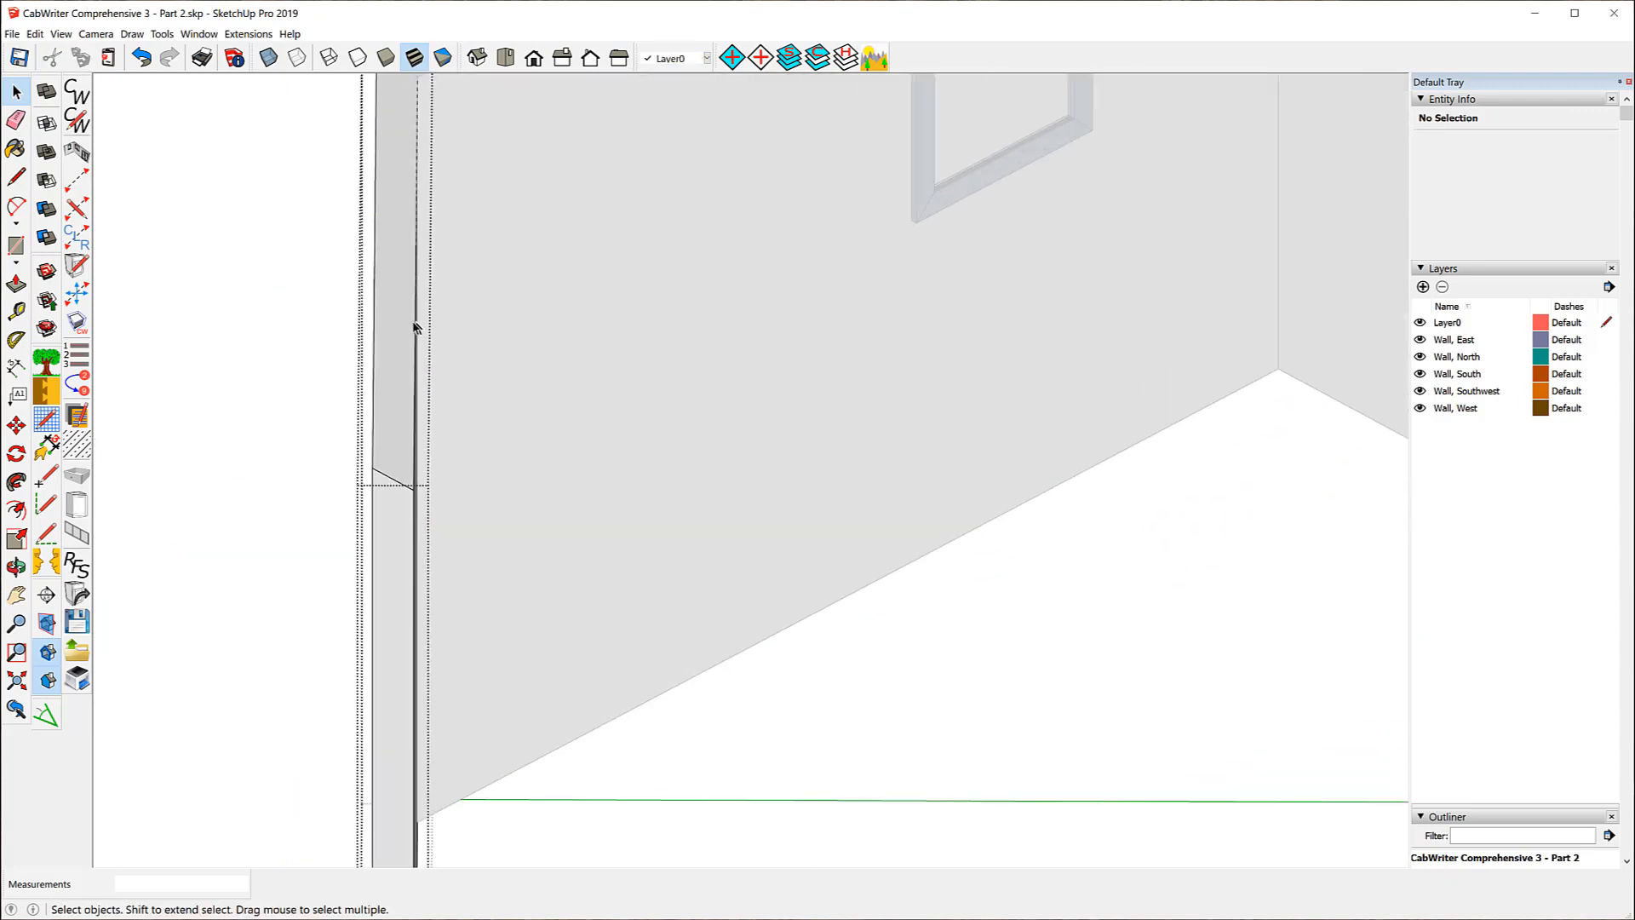
pyautogui.click(16, 341)
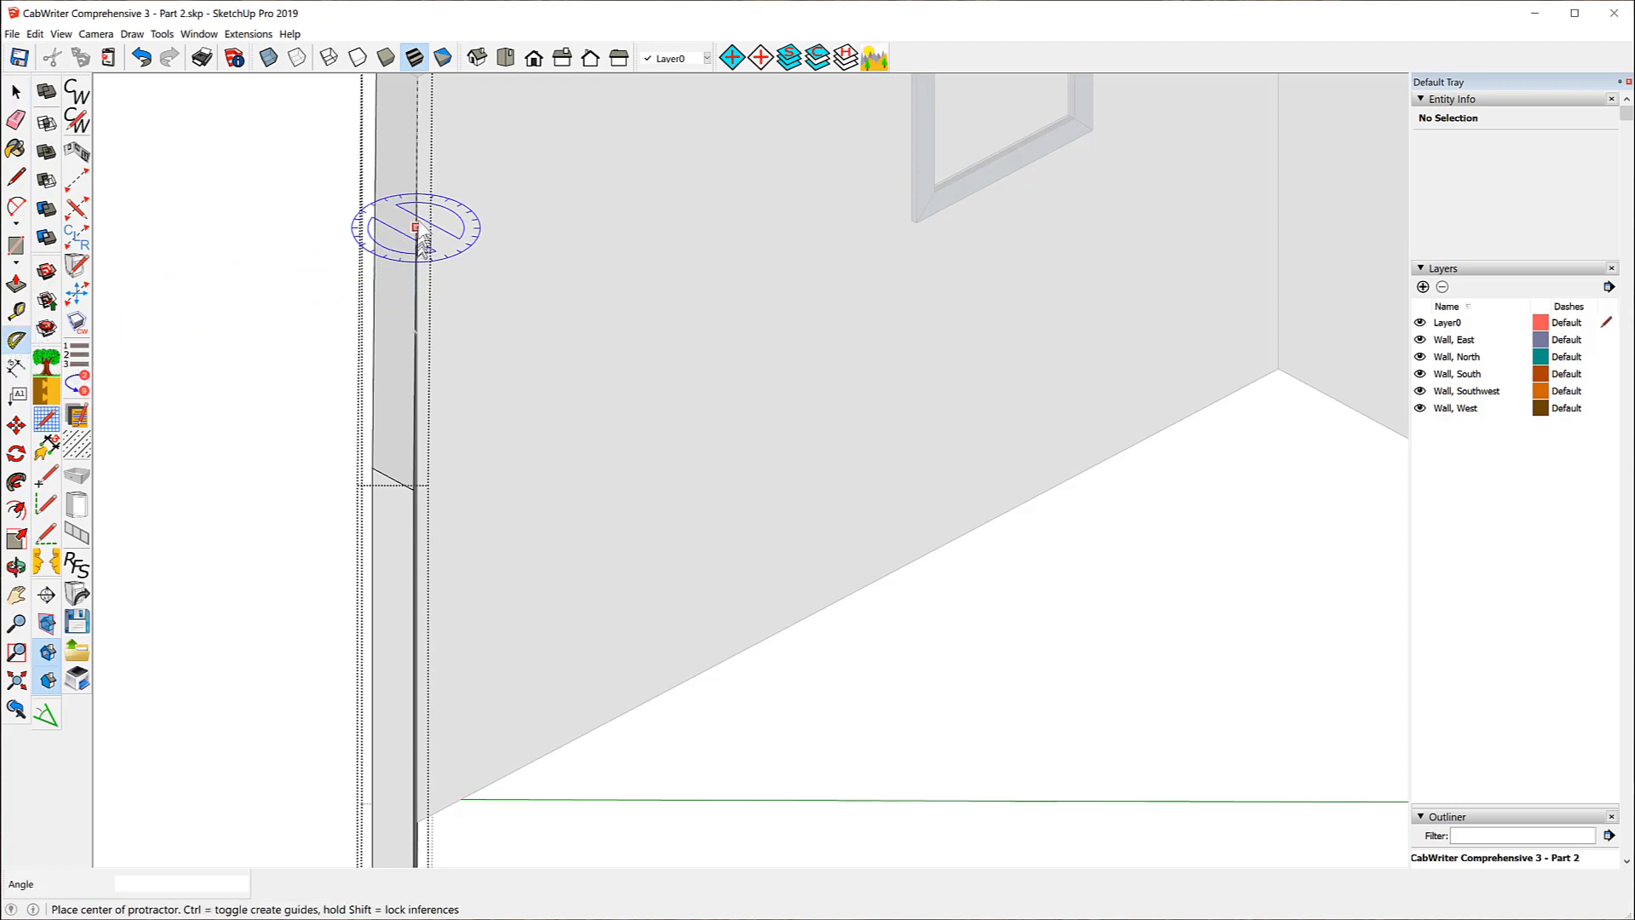
pyautogui.click(415, 332)
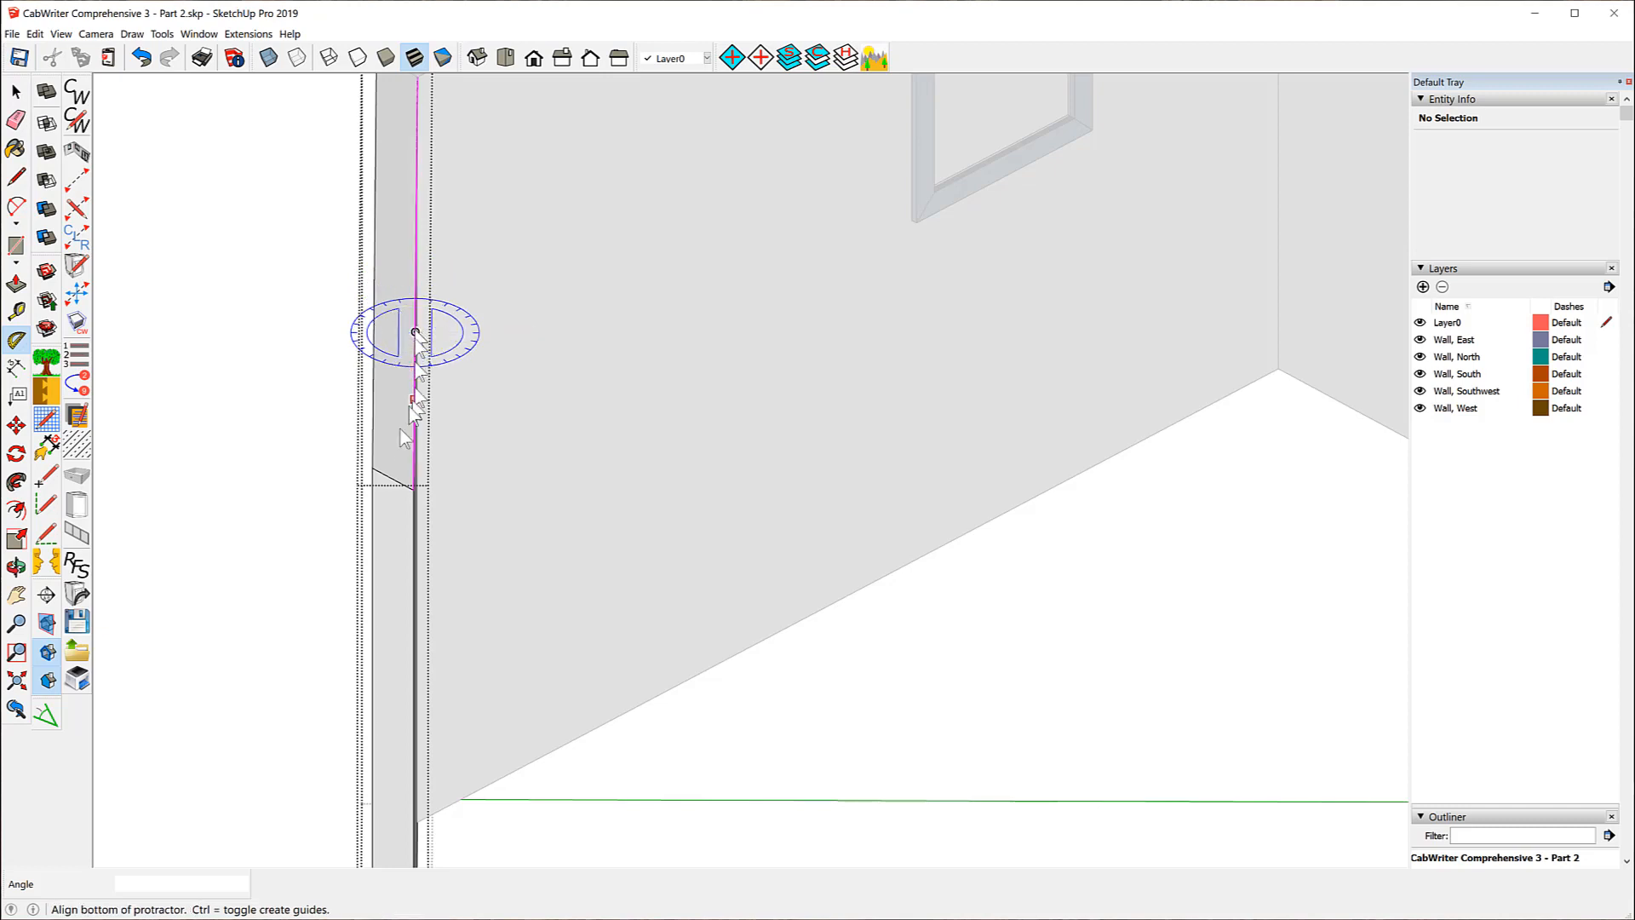
pyautogui.click(413, 492)
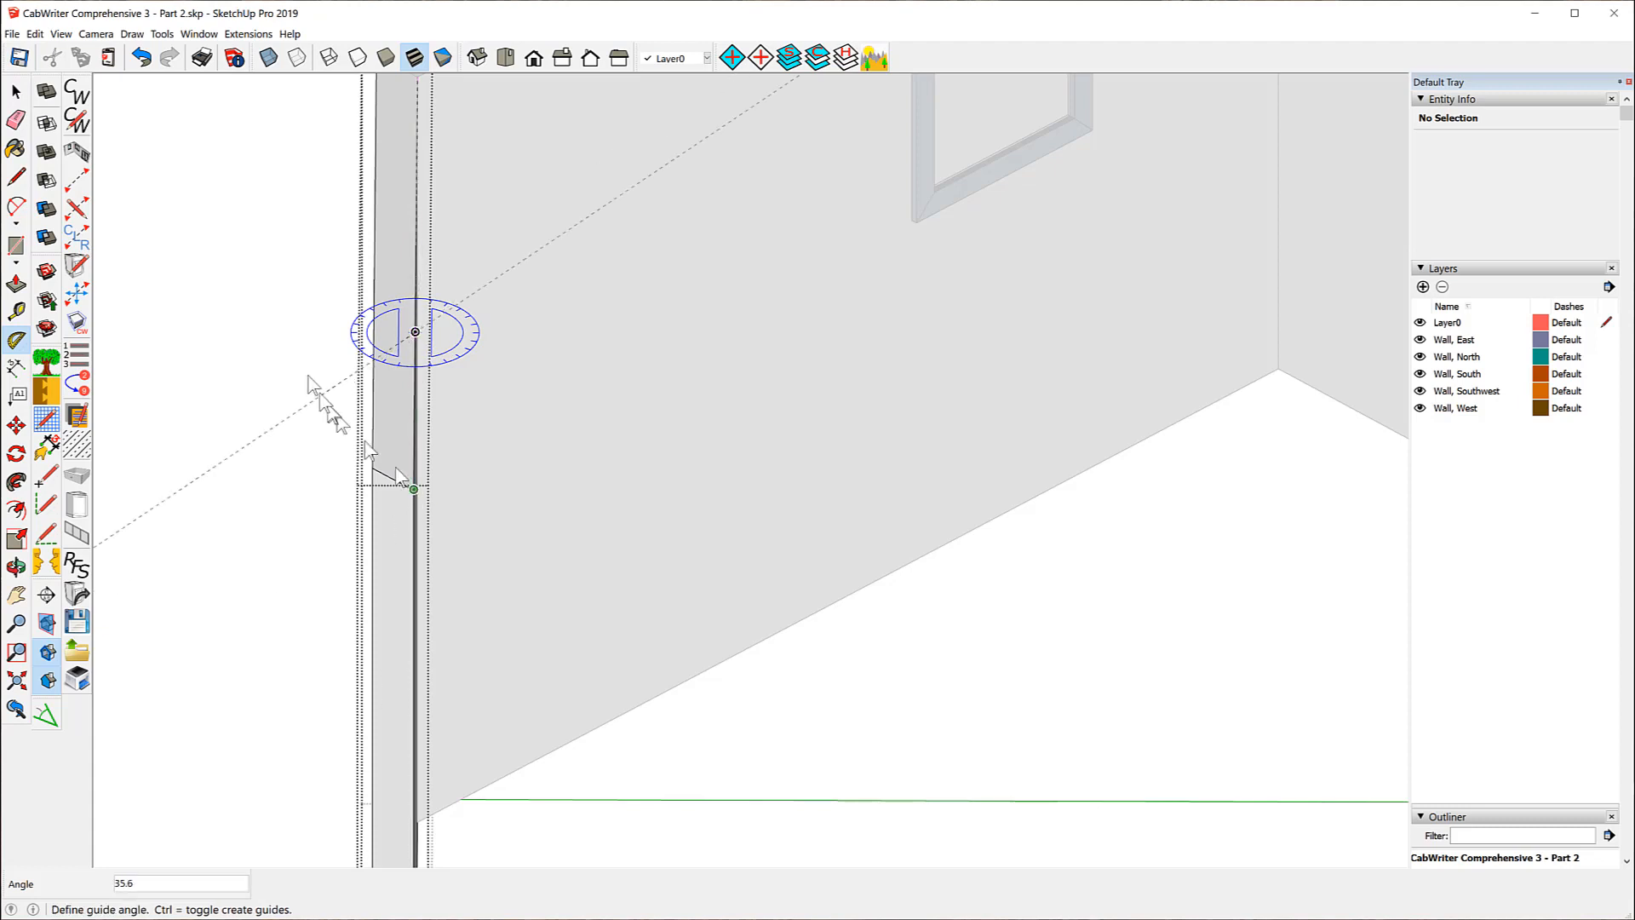
pyautogui.click(278, 341)
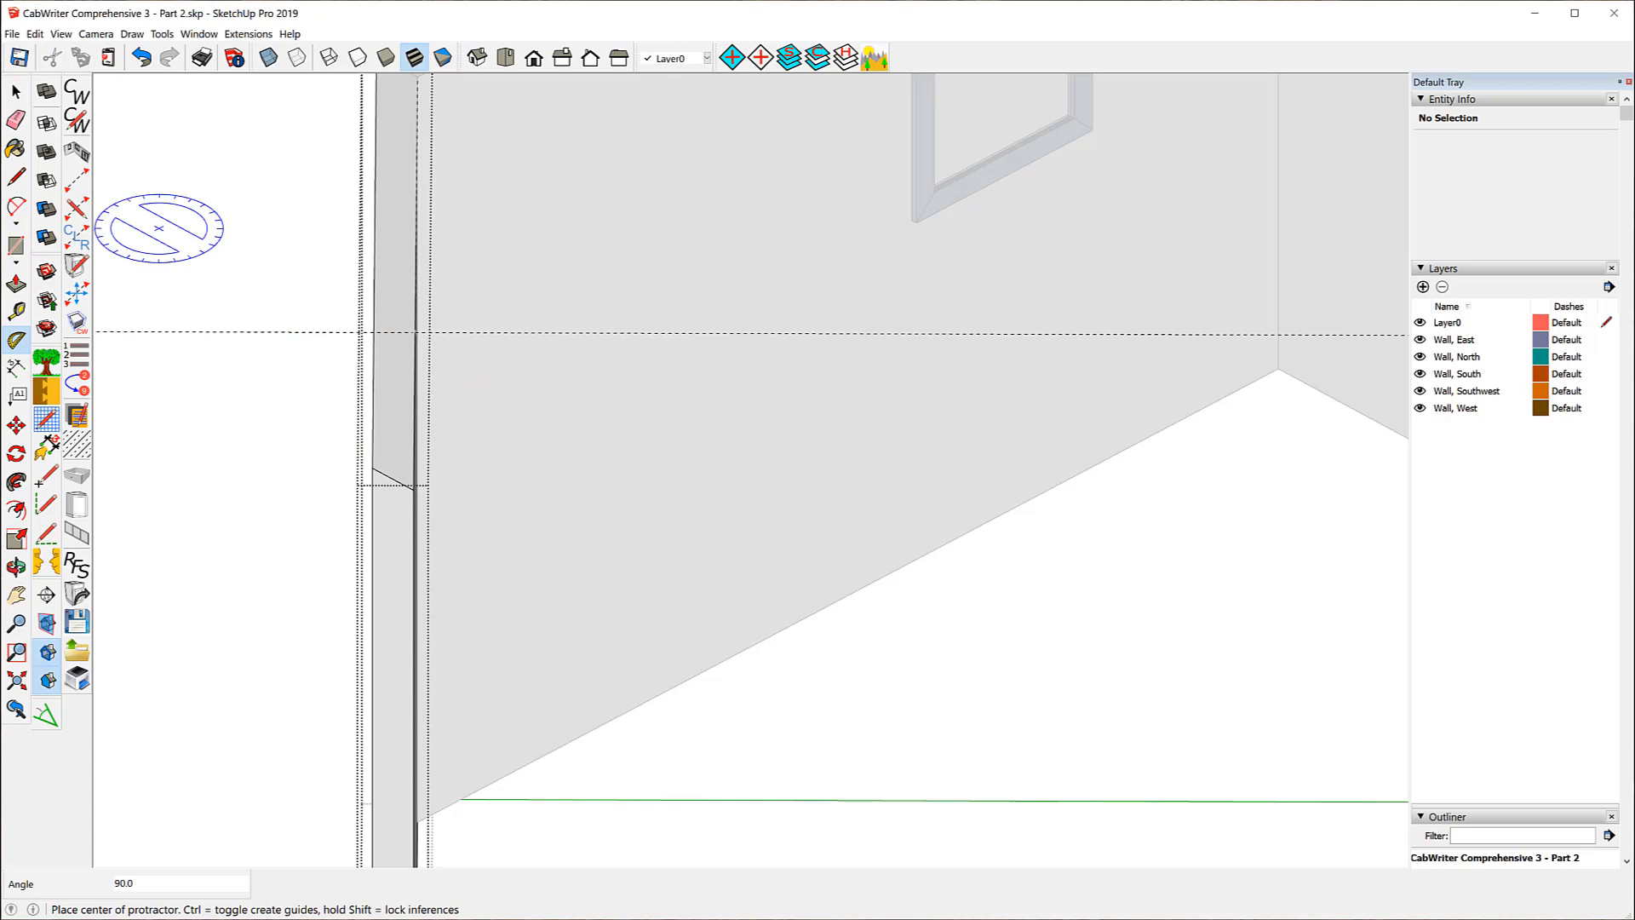
# - Draw a 4 1/2" line across the Southwest wall's top along the guide line and delete that guide
pyautogui.click(16, 176)
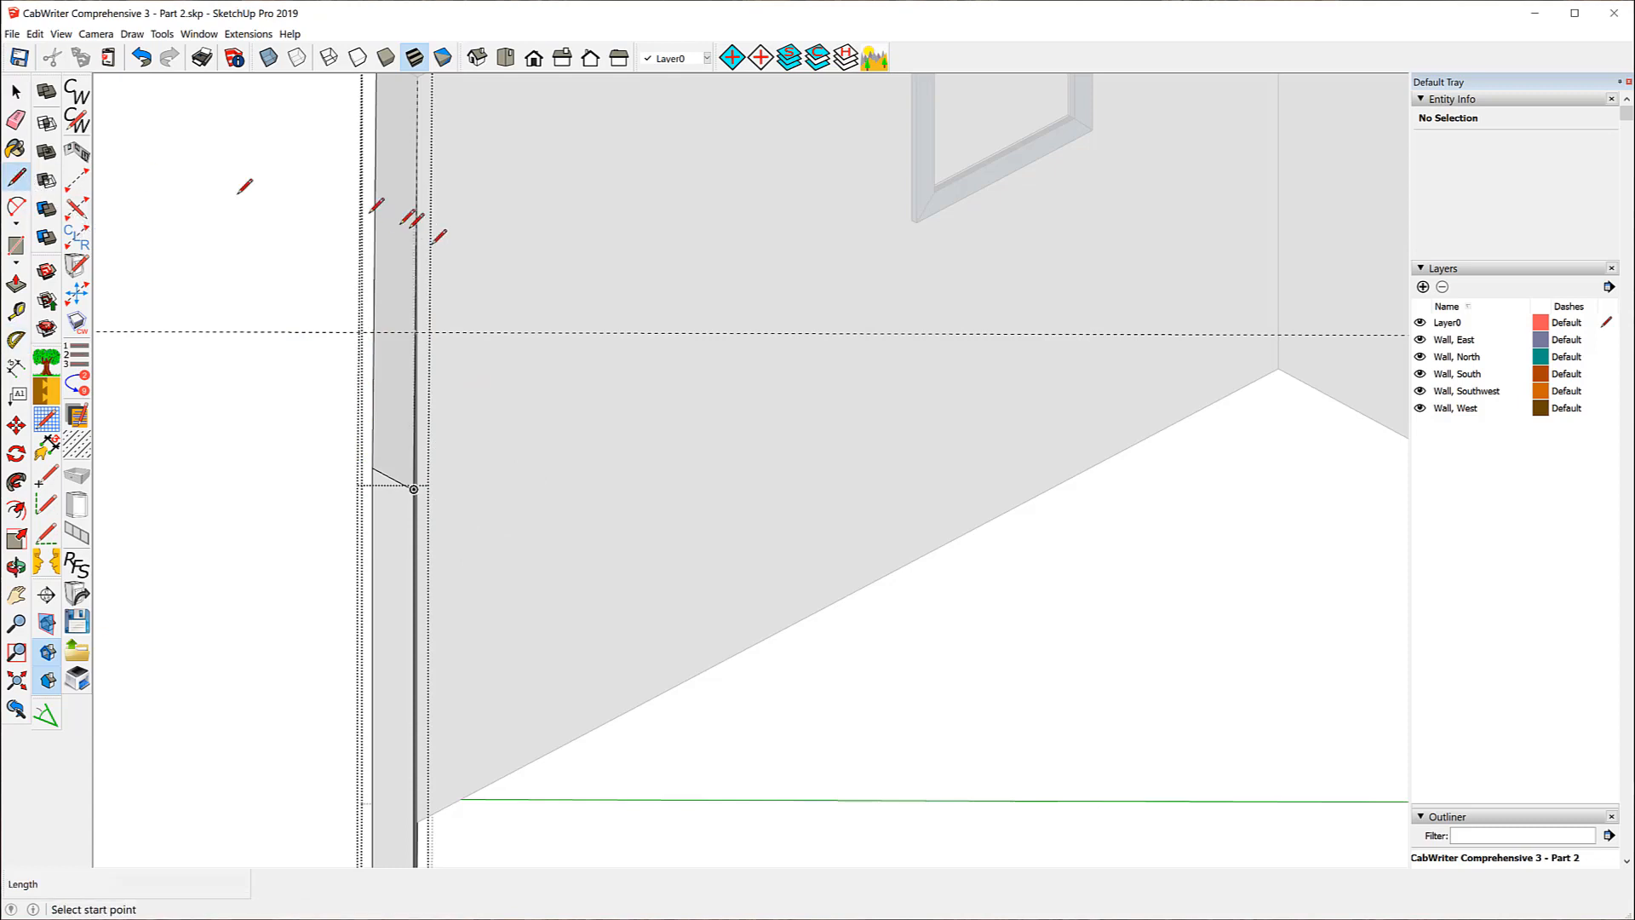
pyautogui.click(415, 332)
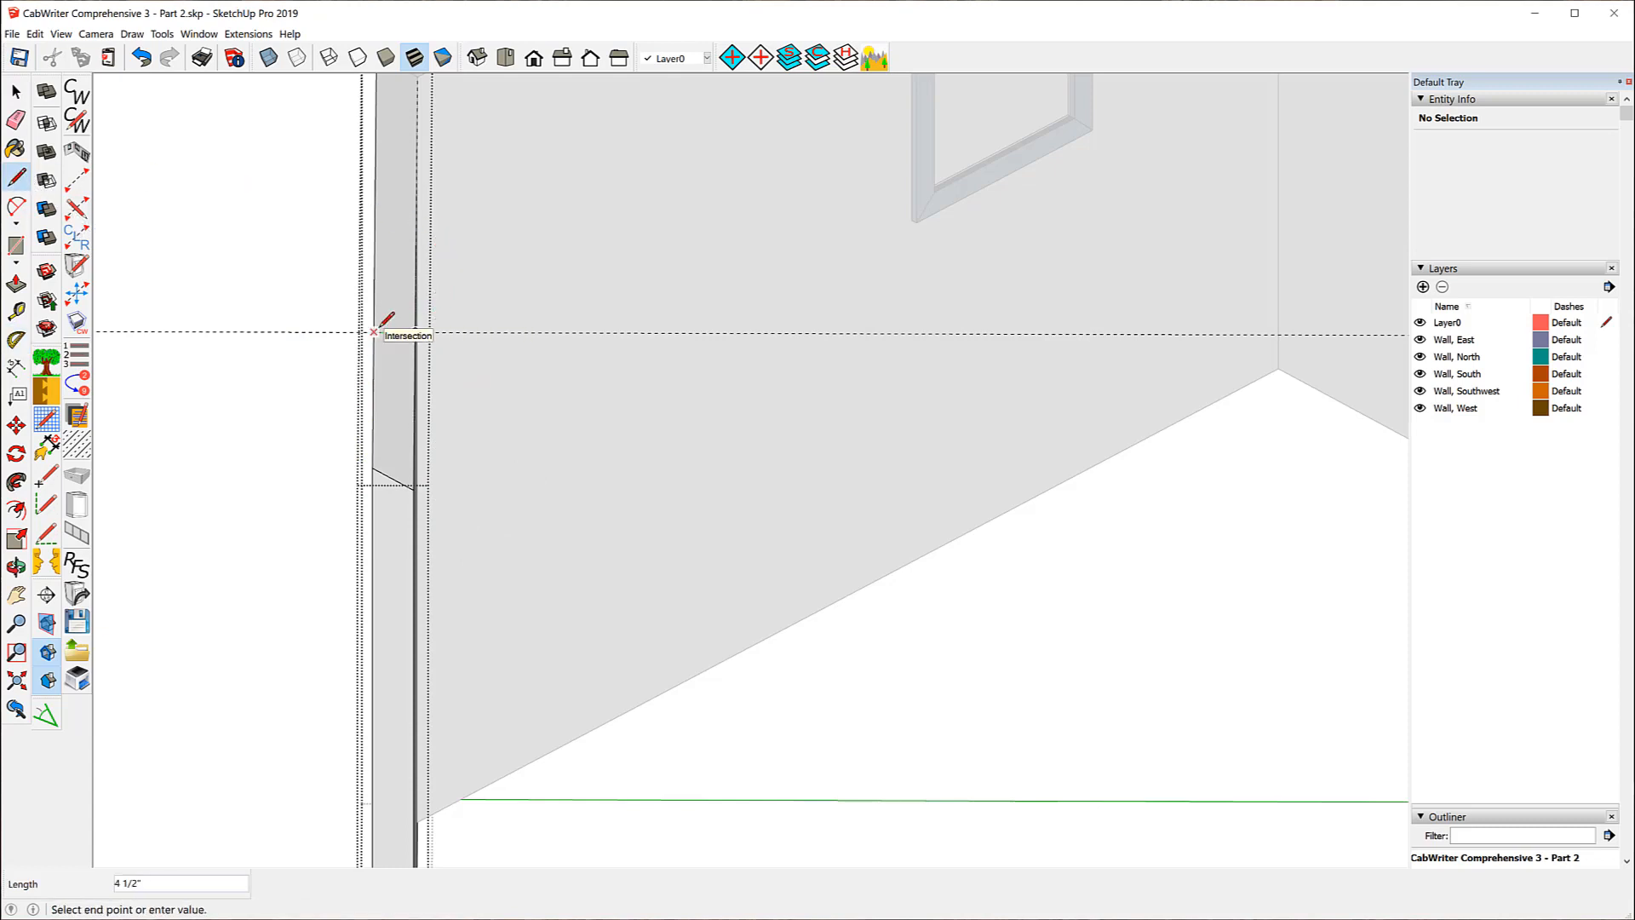
pyautogui.click(373, 331)
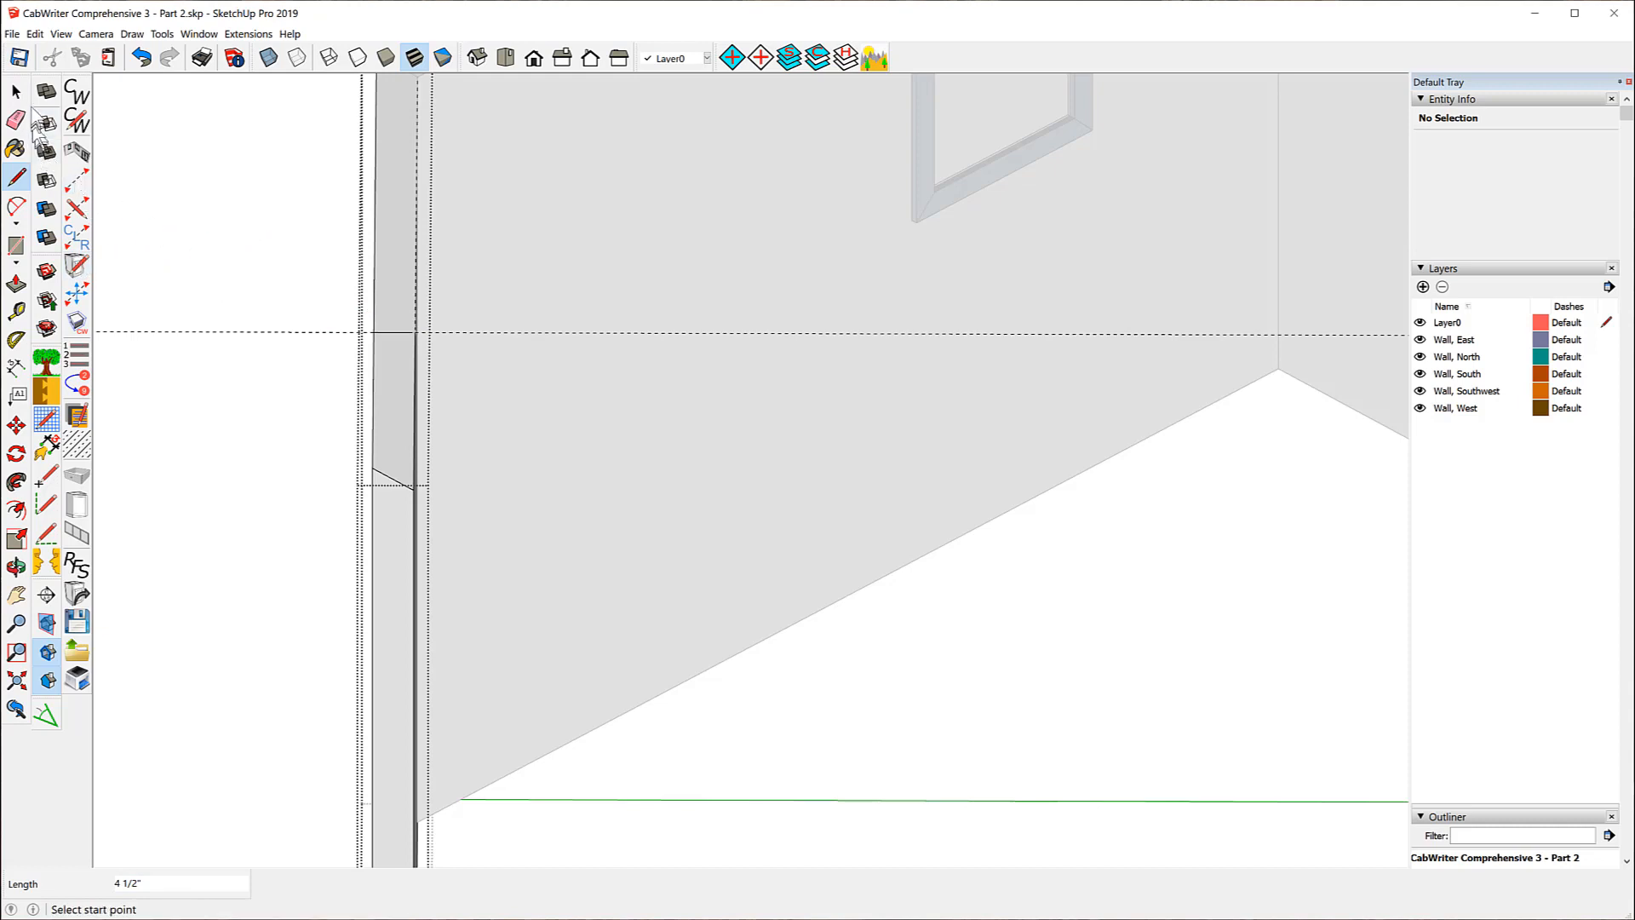
pyautogui.click(15, 91)
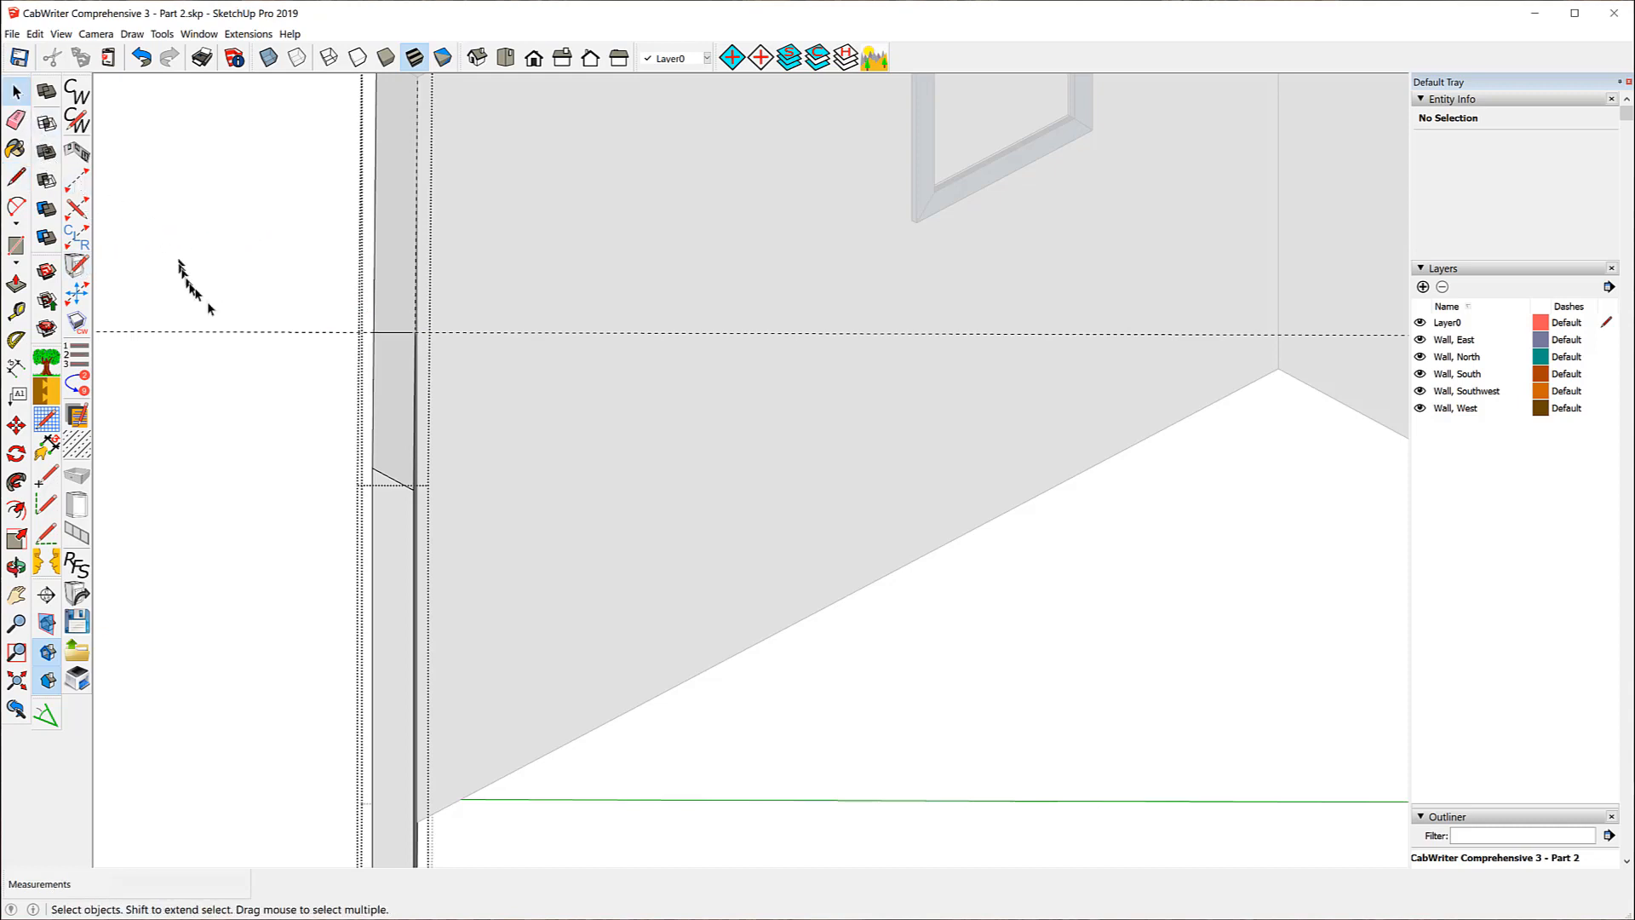
pyautogui.click(242, 334)
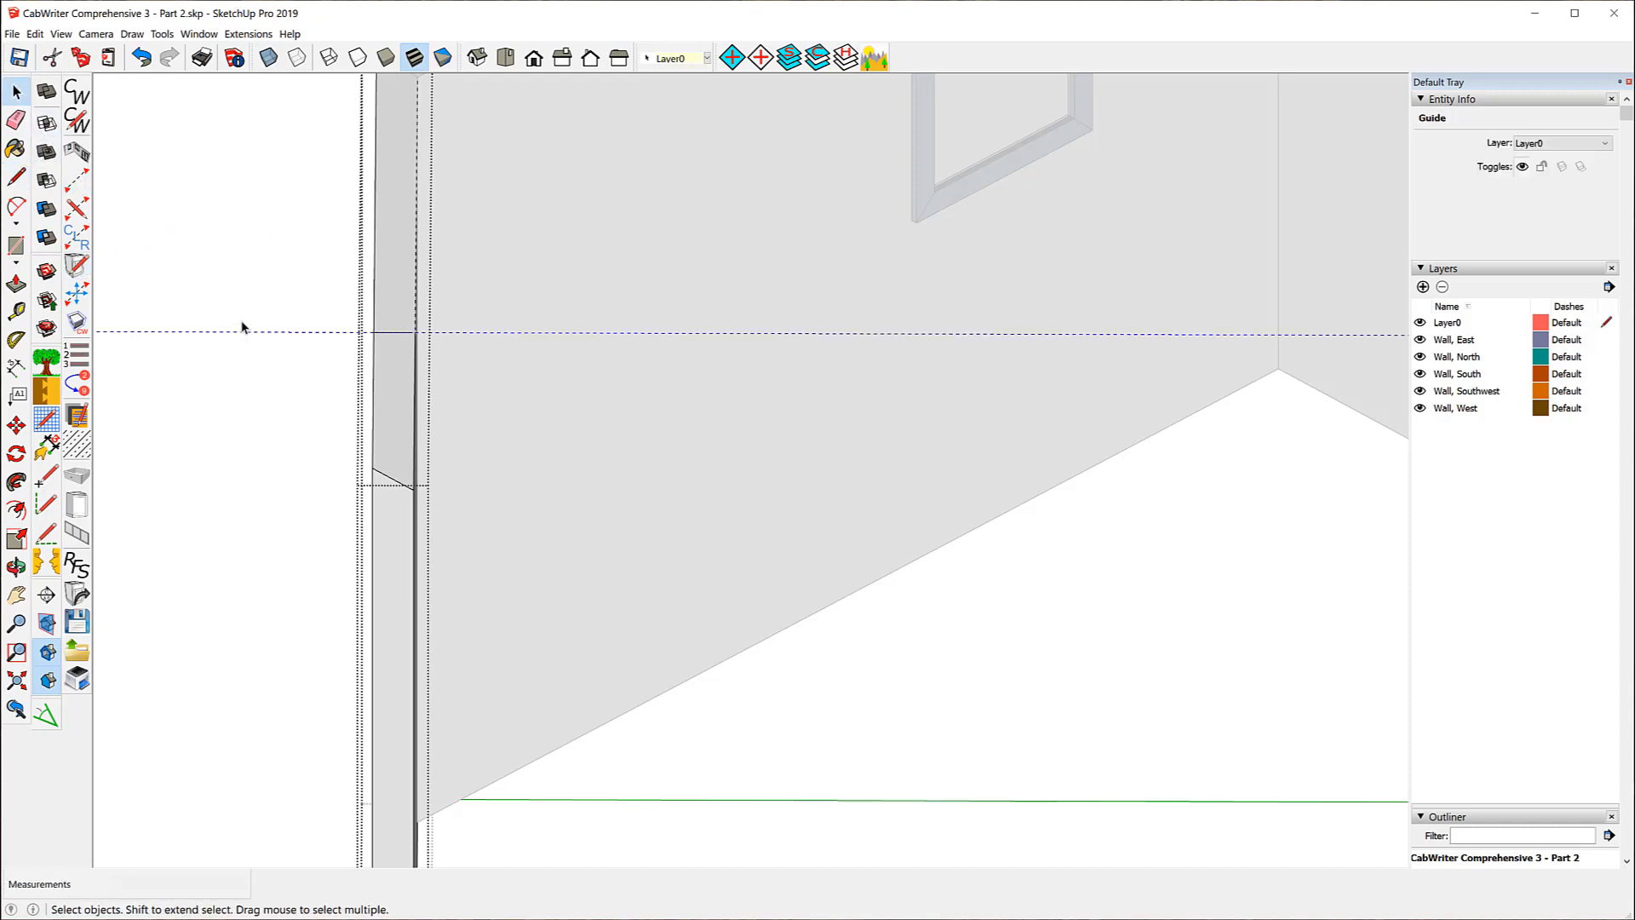
pyautogui.click(241, 327)
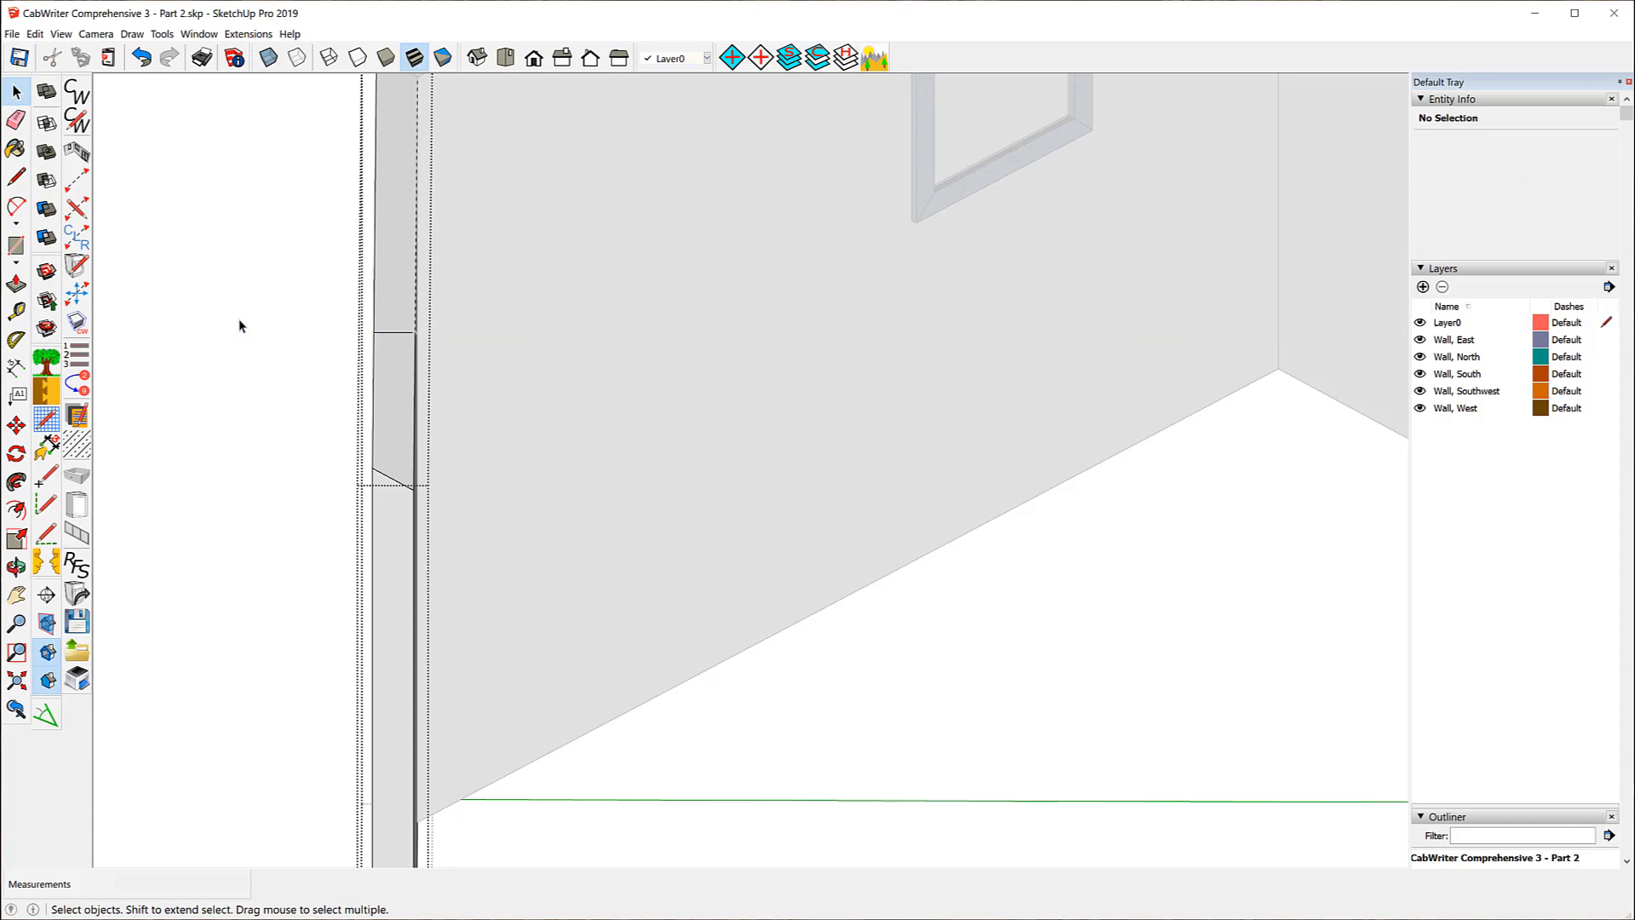
# - Push the Southwest wall's top section nearest the South wall down 54 1/4" to the South wall's top, and close the component
pyautogui.click(17, 285)
pyautogui.scroll(-2, 383, 209)
pyautogui.click(387, 349)
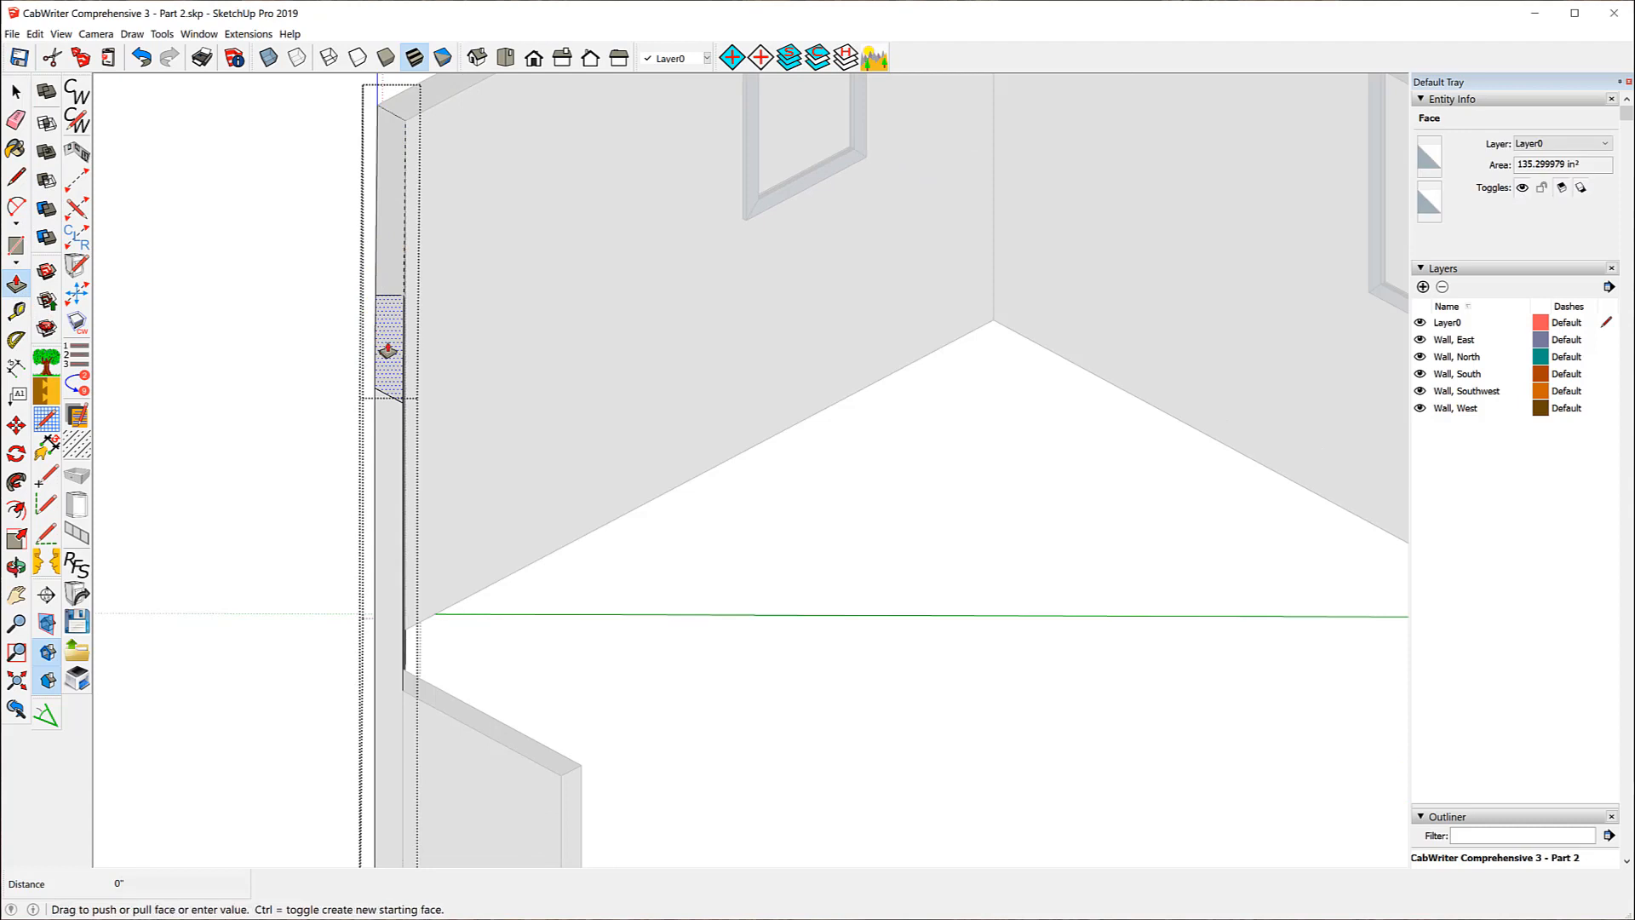
pyautogui.click(557, 780)
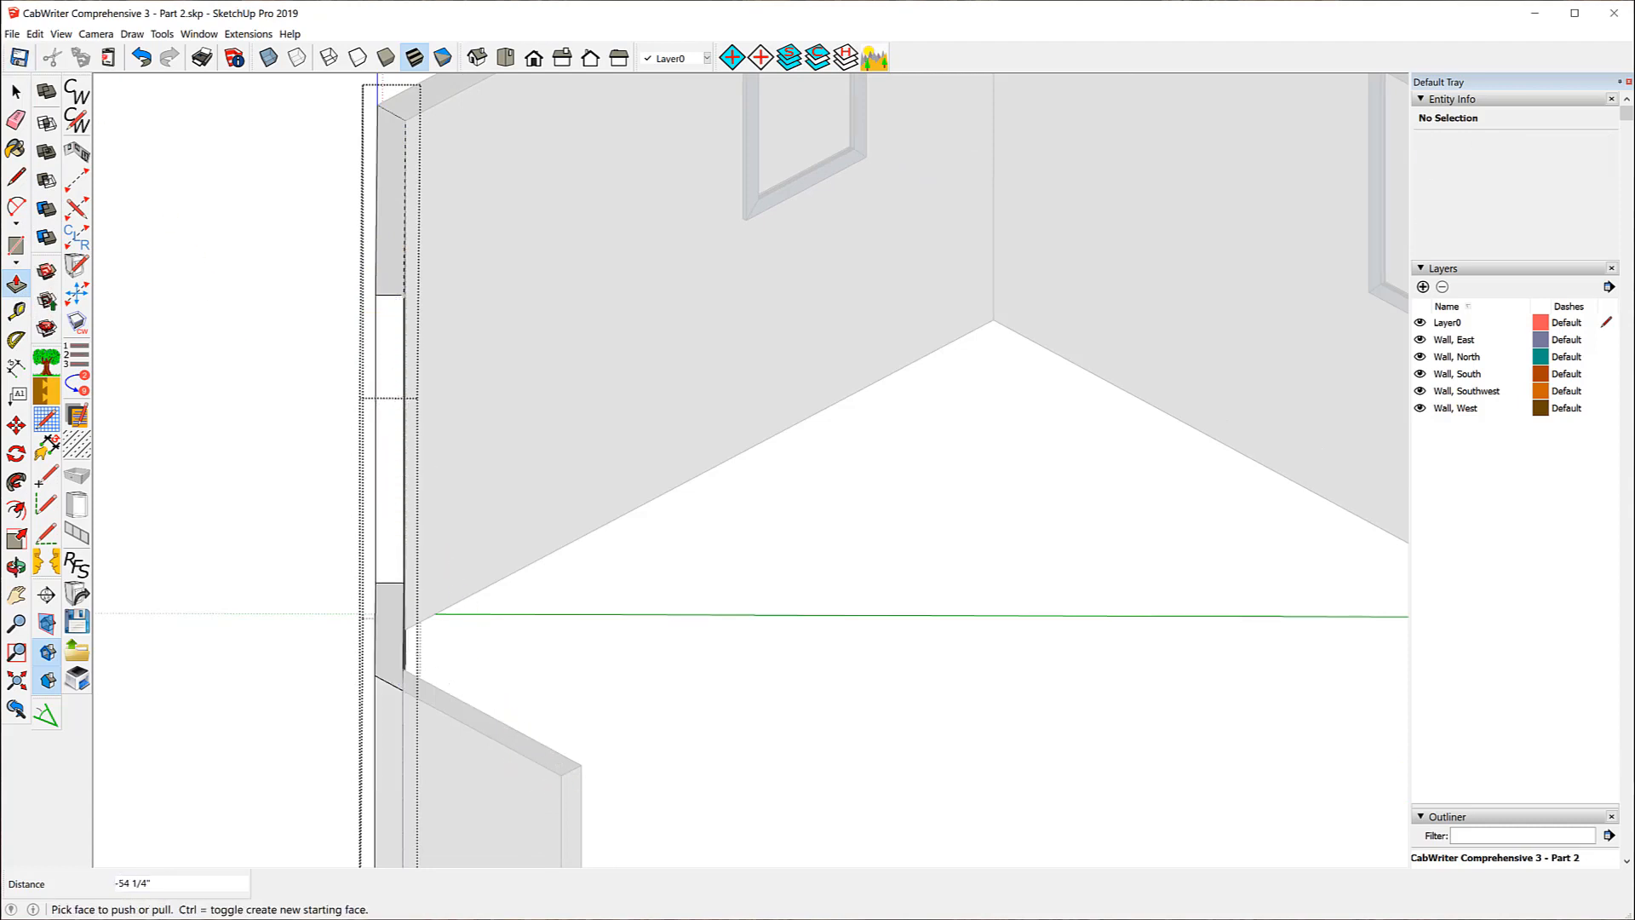
pyautogui.click(17, 91)
pyautogui.click(132, 201)
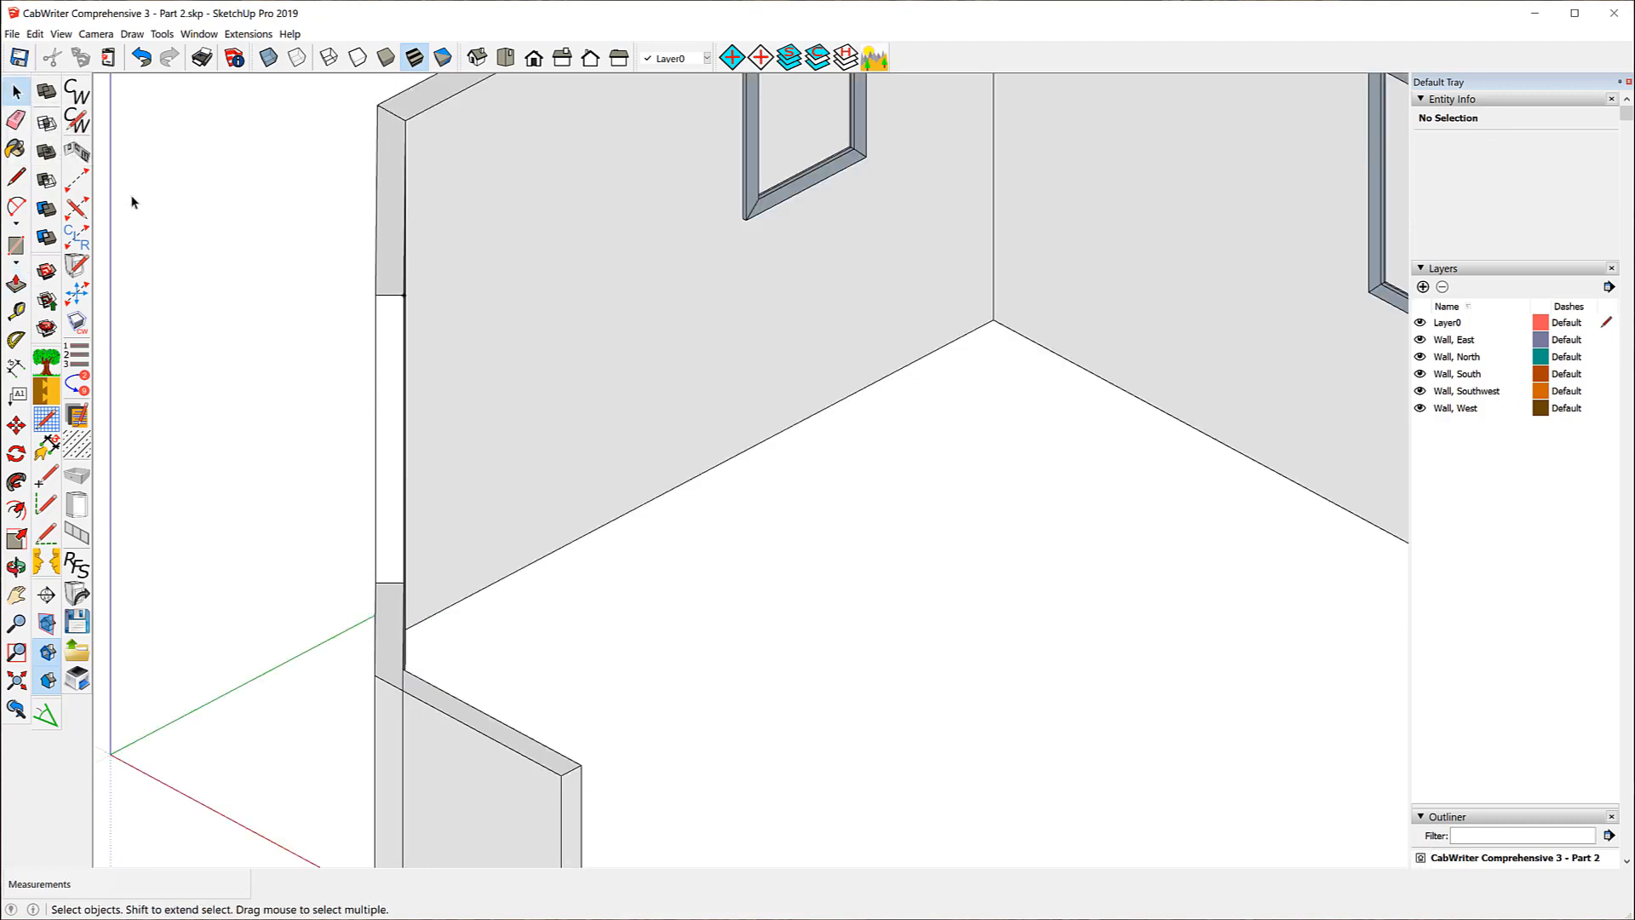
# - Delete the guide point at the top inner corner of the Southwest wall's cut
pyautogui.moveTo(688, 338); pyautogui.dragTo(281, 201, button='middle')
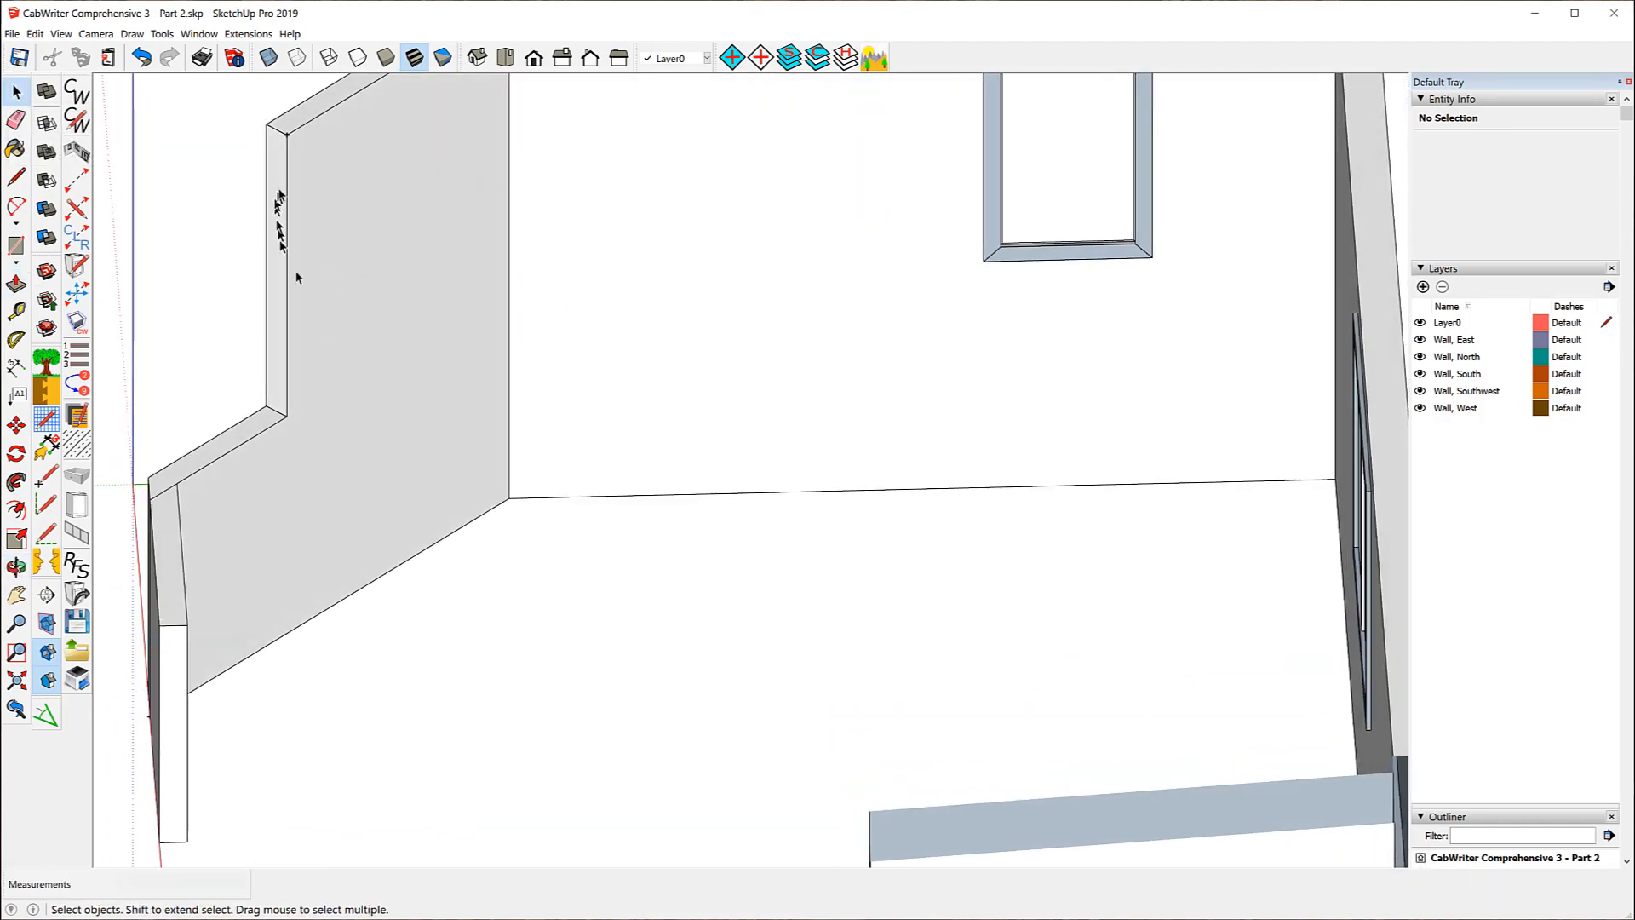
pyautogui.click(280, 132)
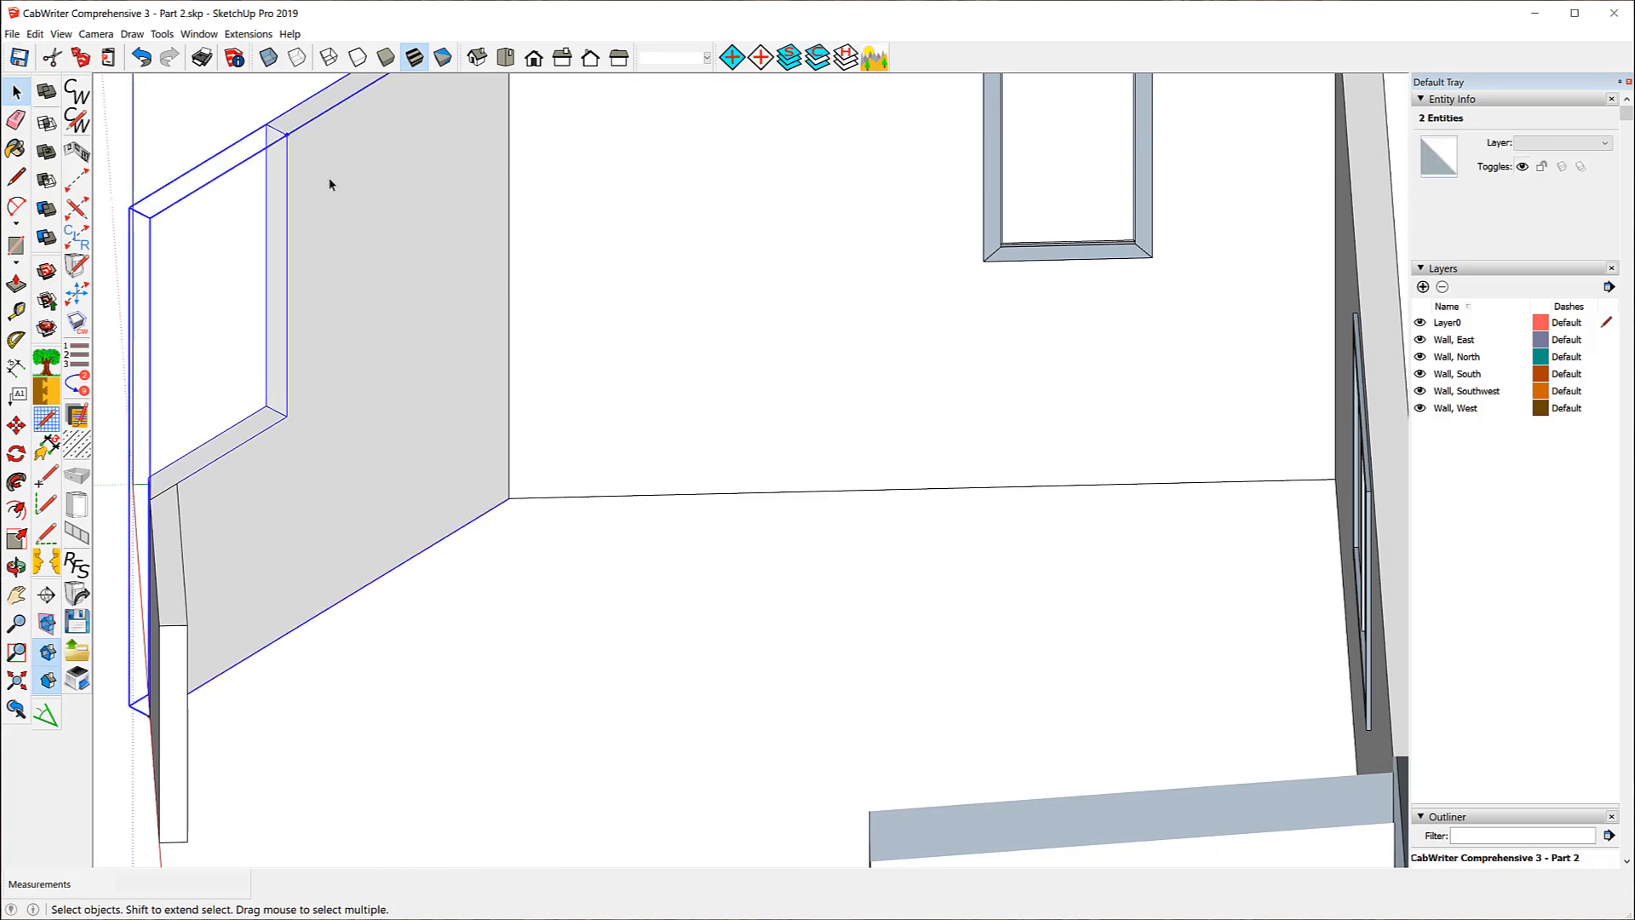
pyautogui.click(223, 114)
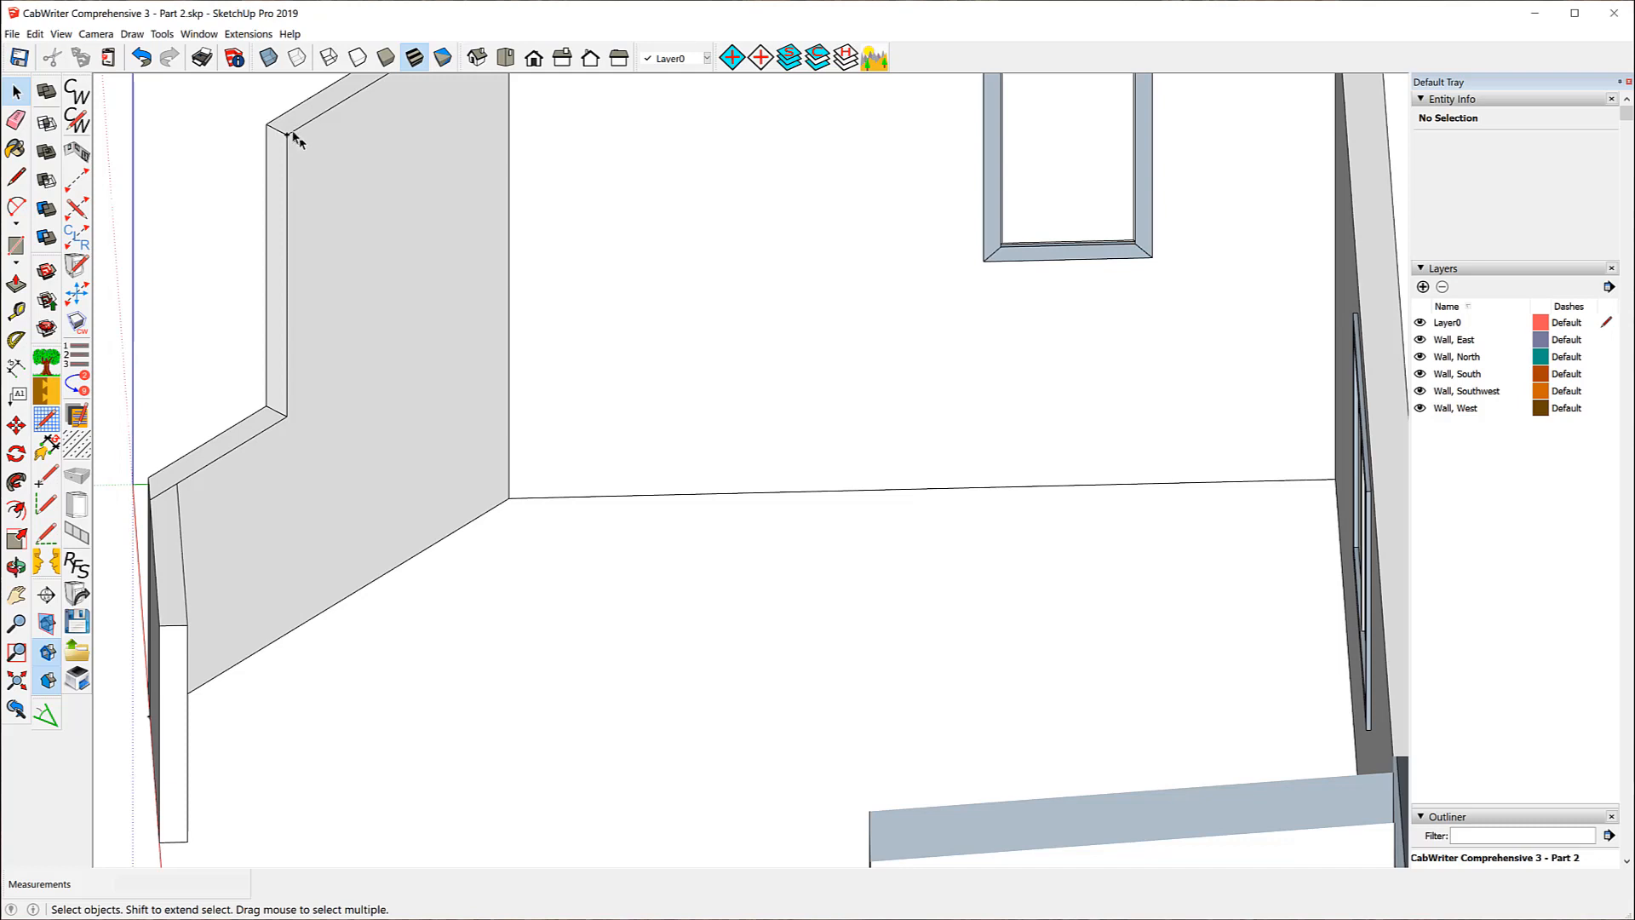
pyautogui.scroll(7, 283, 130)
pyautogui.scroll(1, 284, 130)
pyautogui.press('space')
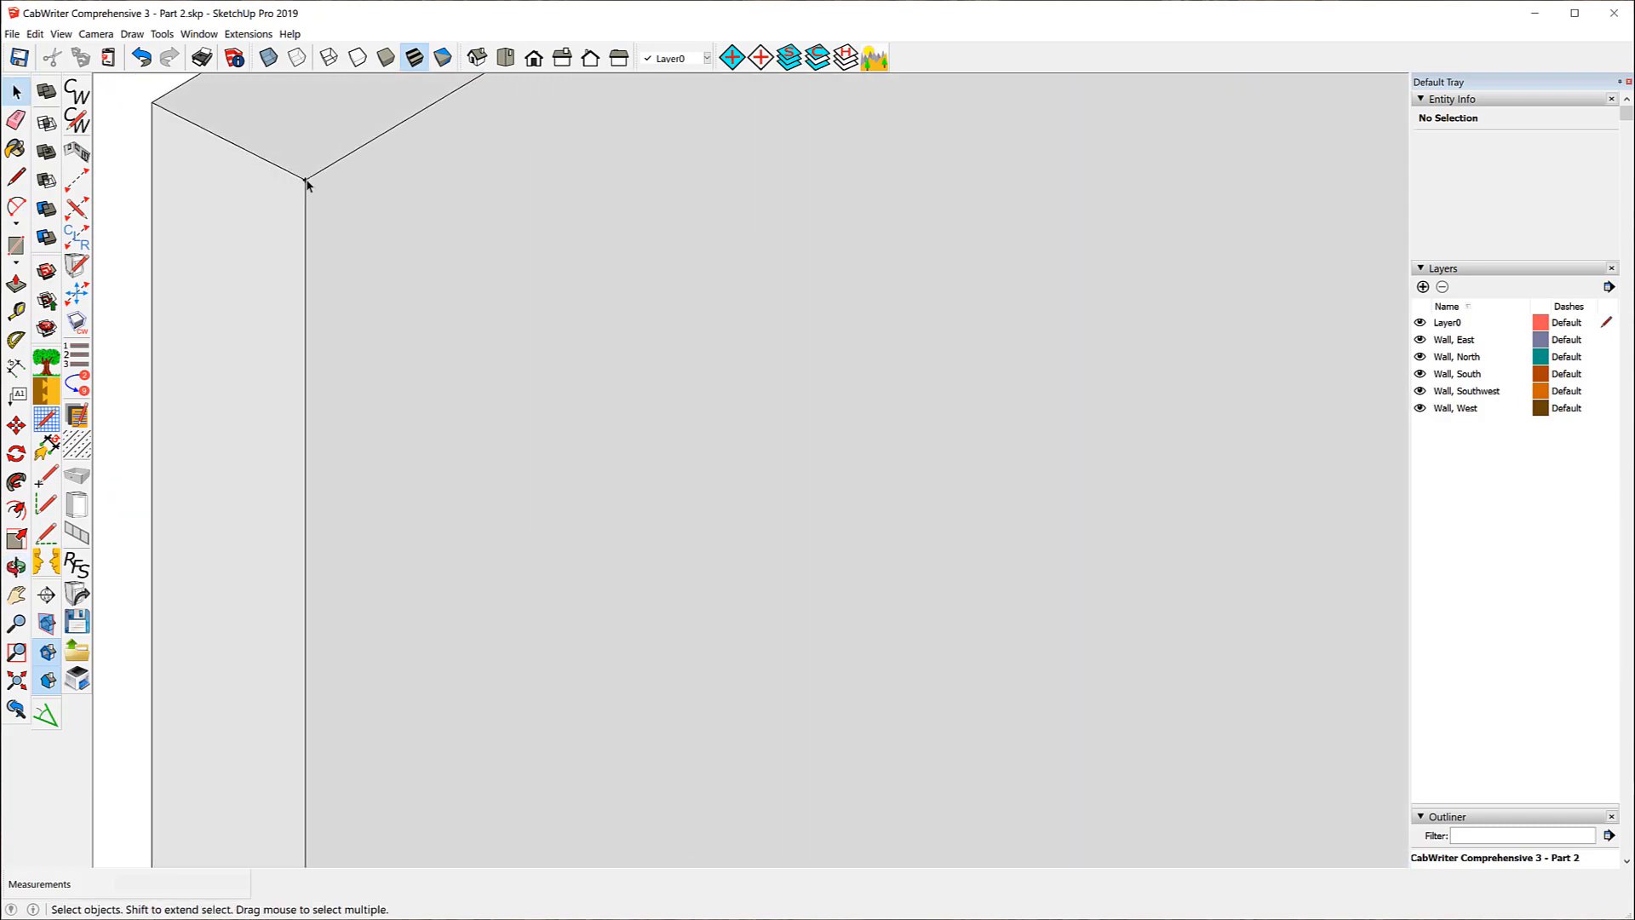
pyautogui.click(305, 181)
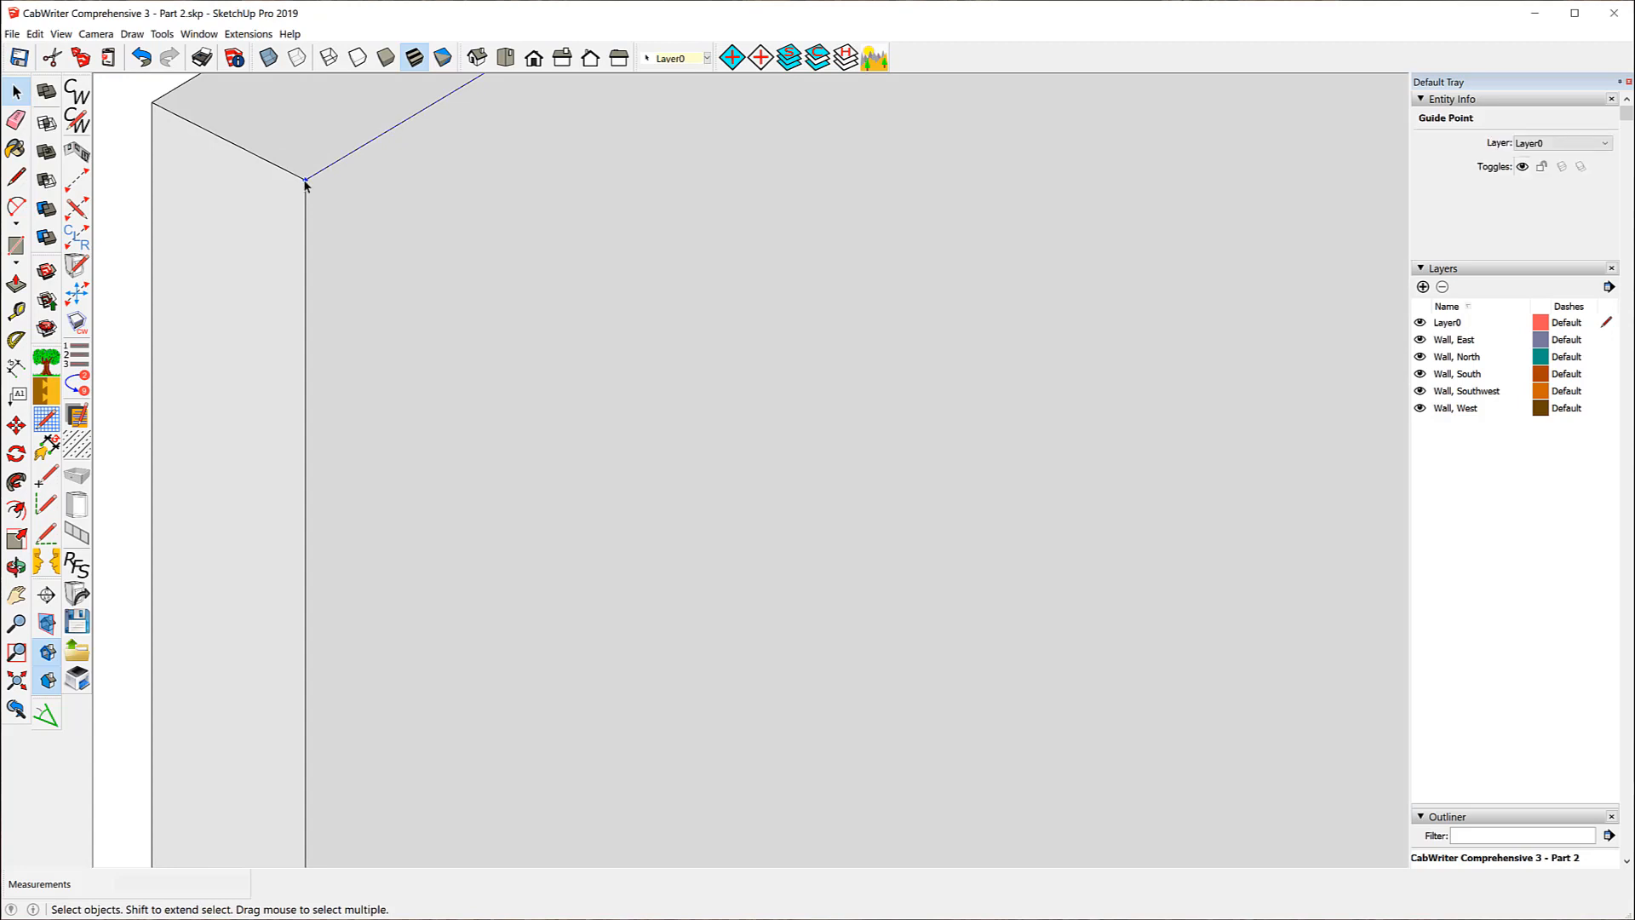
pyautogui.press('Delete')
pyautogui.scroll(-8, 340, 158)
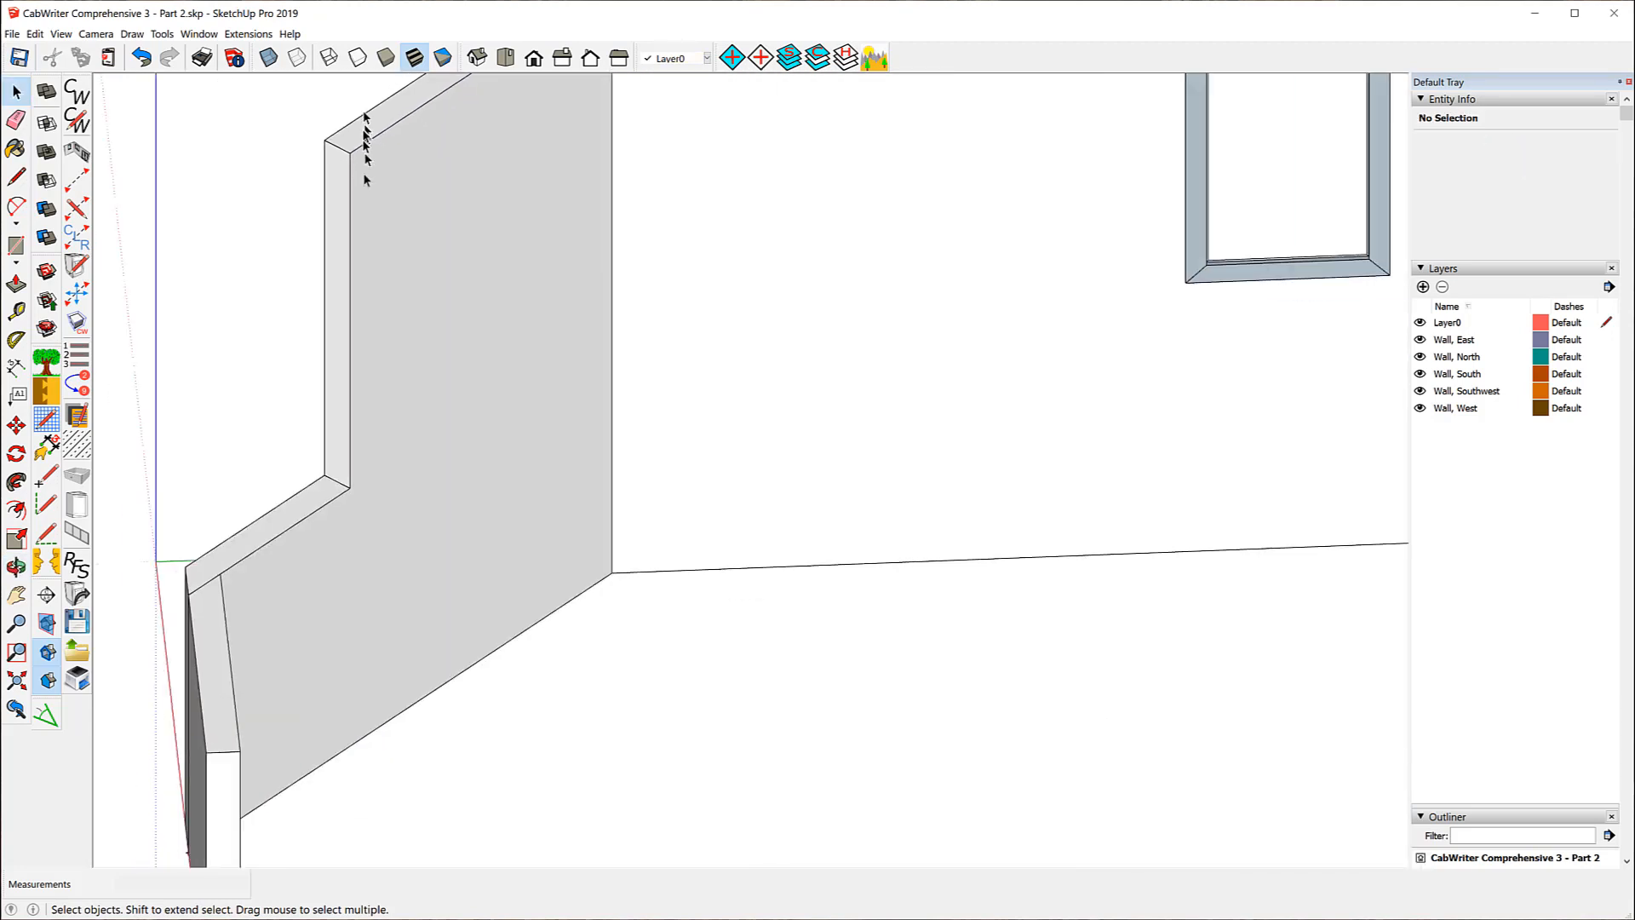
# - Delete the guide point at the base of the joint between the Southwest and South walls
pyautogui.moveTo(367, 180); pyautogui.dragTo(964, 135, button='middle')
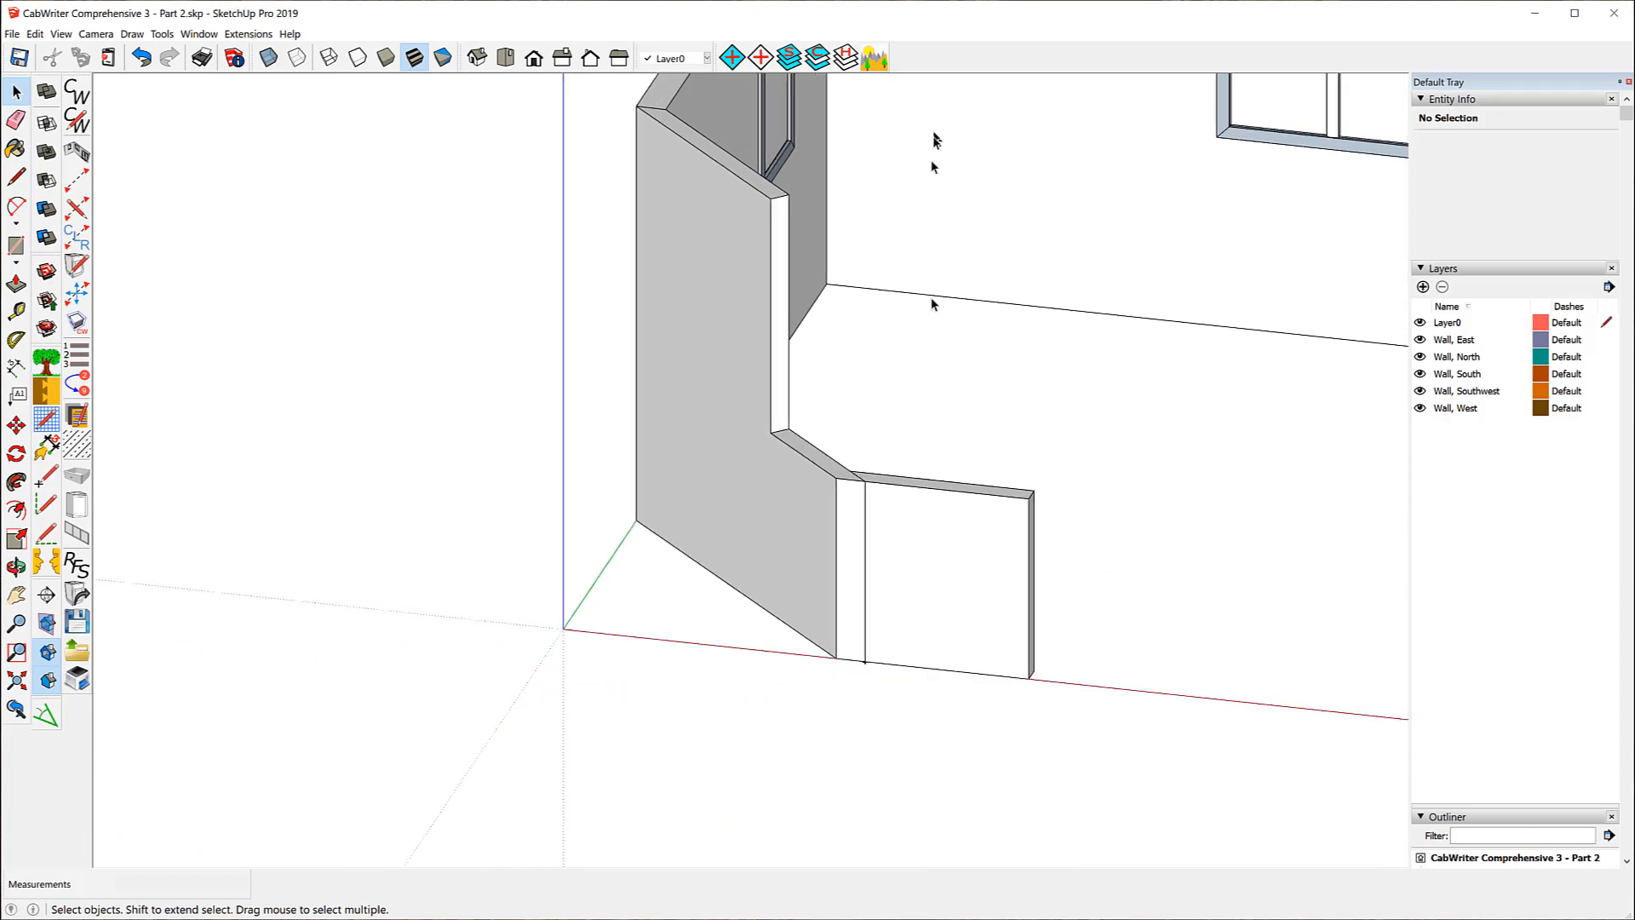
pyautogui.scroll(8, 809, 638)
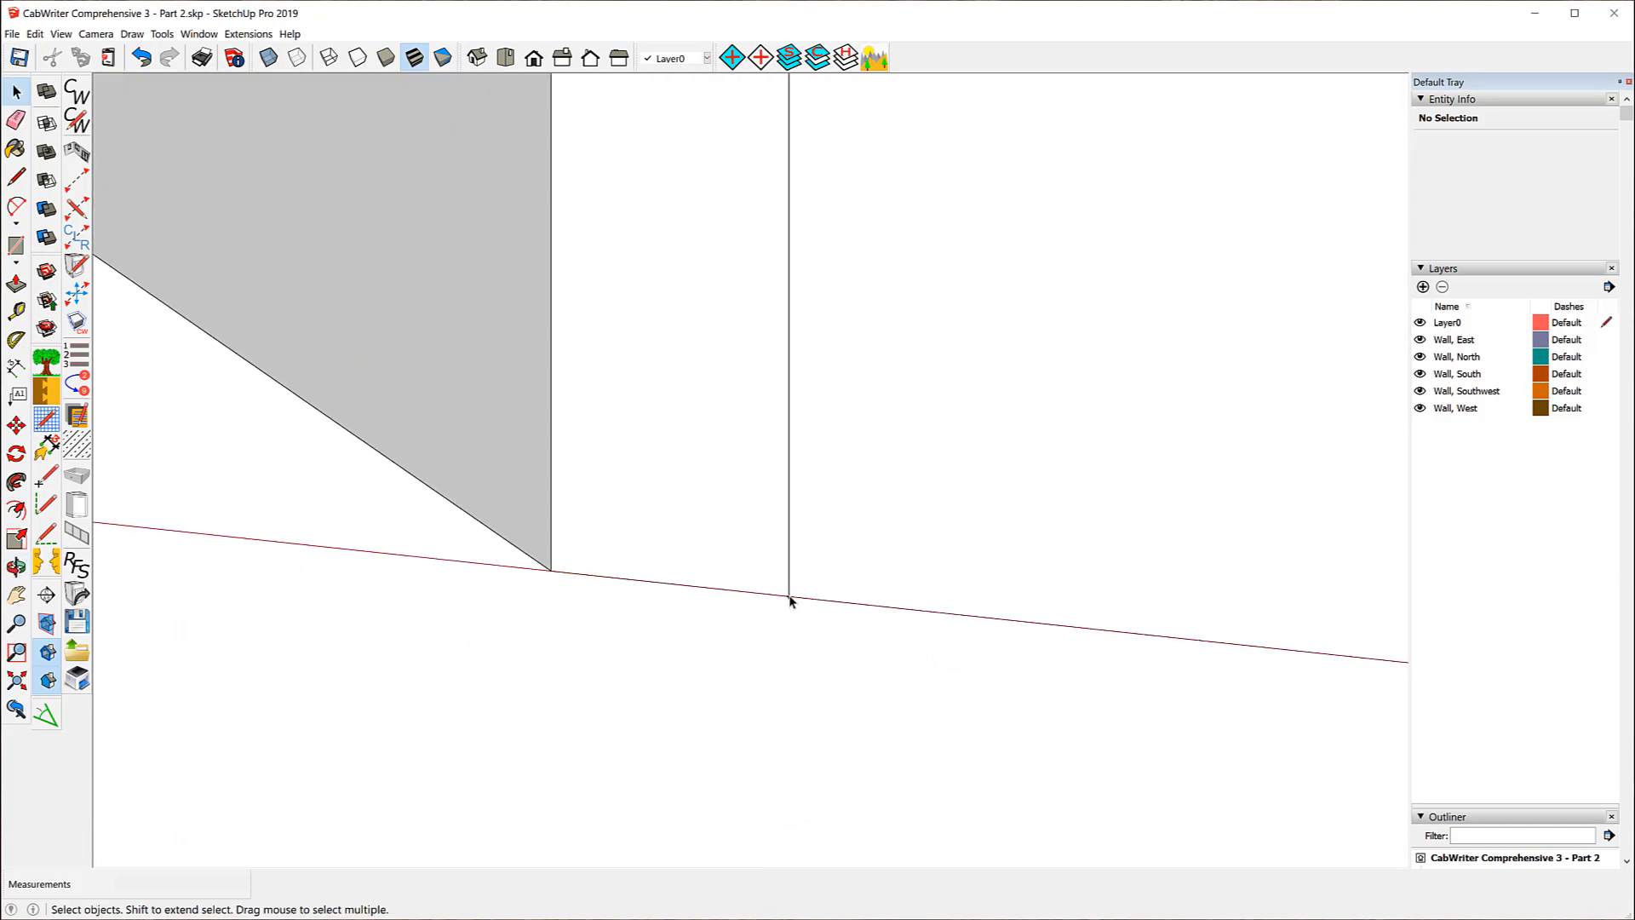
pyautogui.click(790, 599)
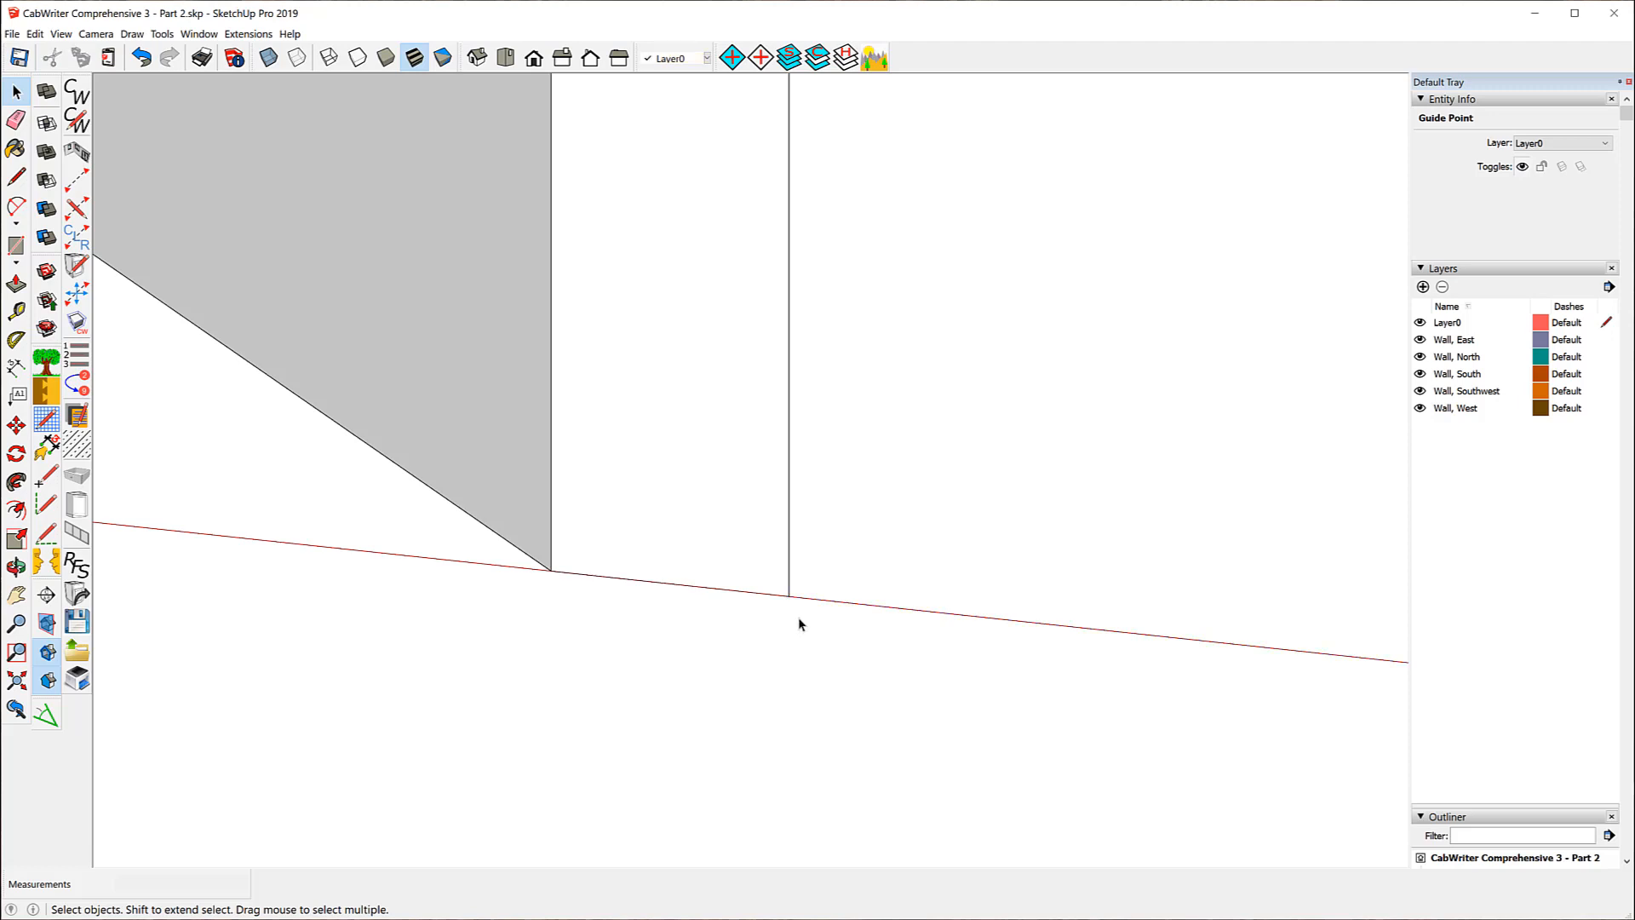
pyautogui.press('Delete')
pyautogui.scroll(-10, 542, 481)
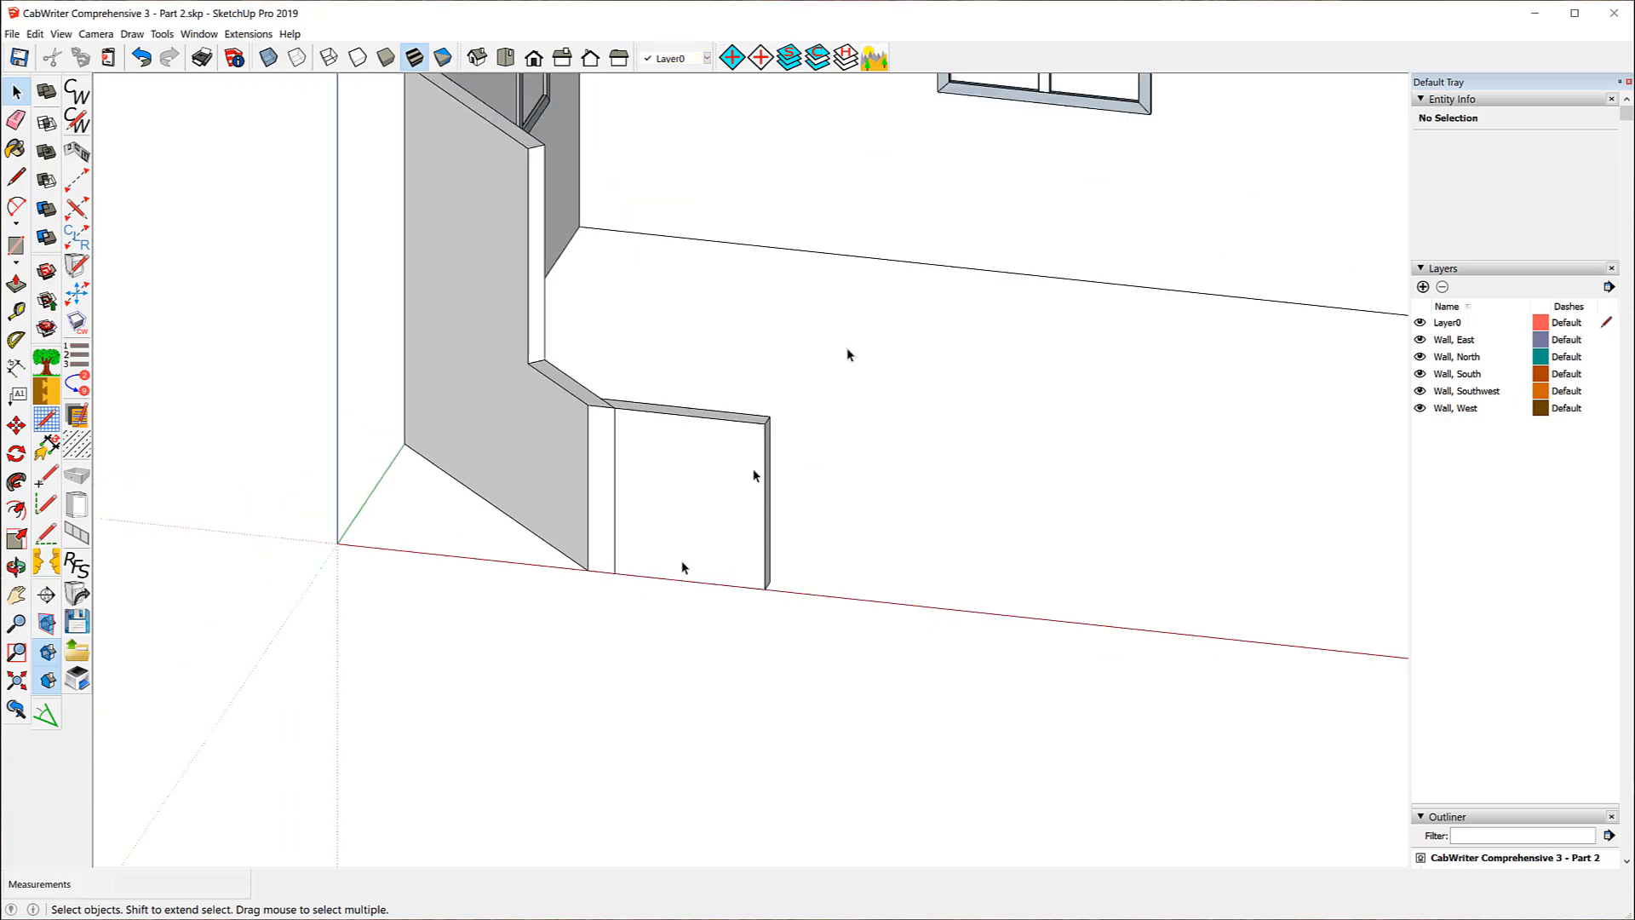
pyautogui.moveTo(920, 292); pyautogui.dragTo(596, 337)
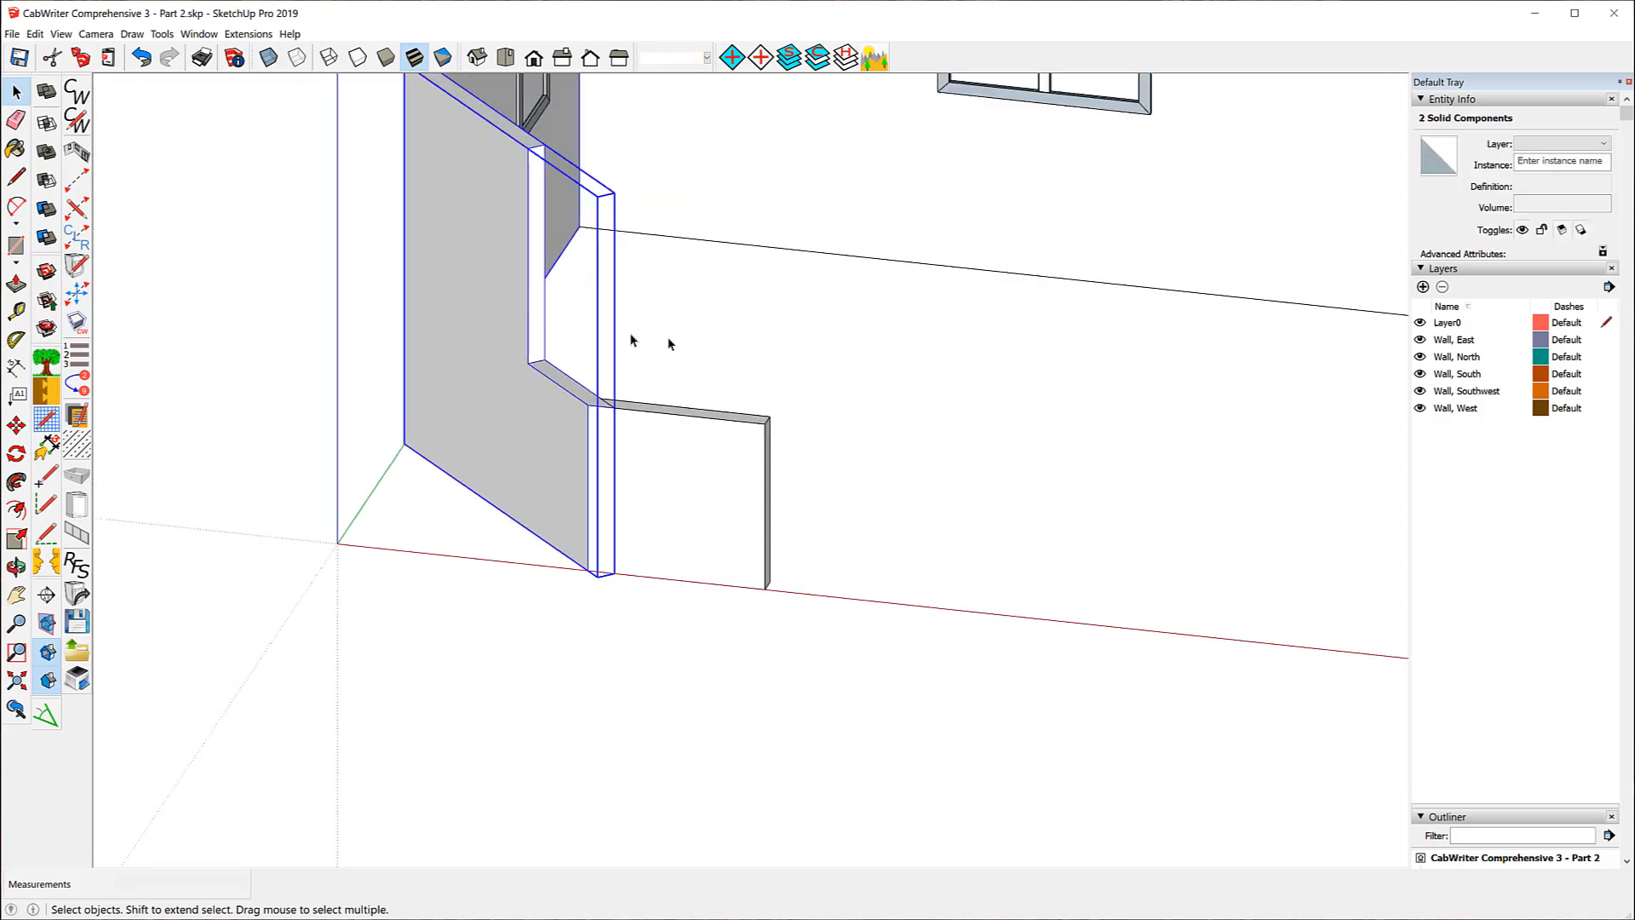
pyautogui.moveTo(1016, 399); pyautogui.dragTo(671, 500)
pyautogui.click(962, 339)
# - Open the West wall component for editing with its outer face and window outline in view
pyautogui.moveTo(962, 339); pyautogui.dragTo(1335, 270, button='middle')
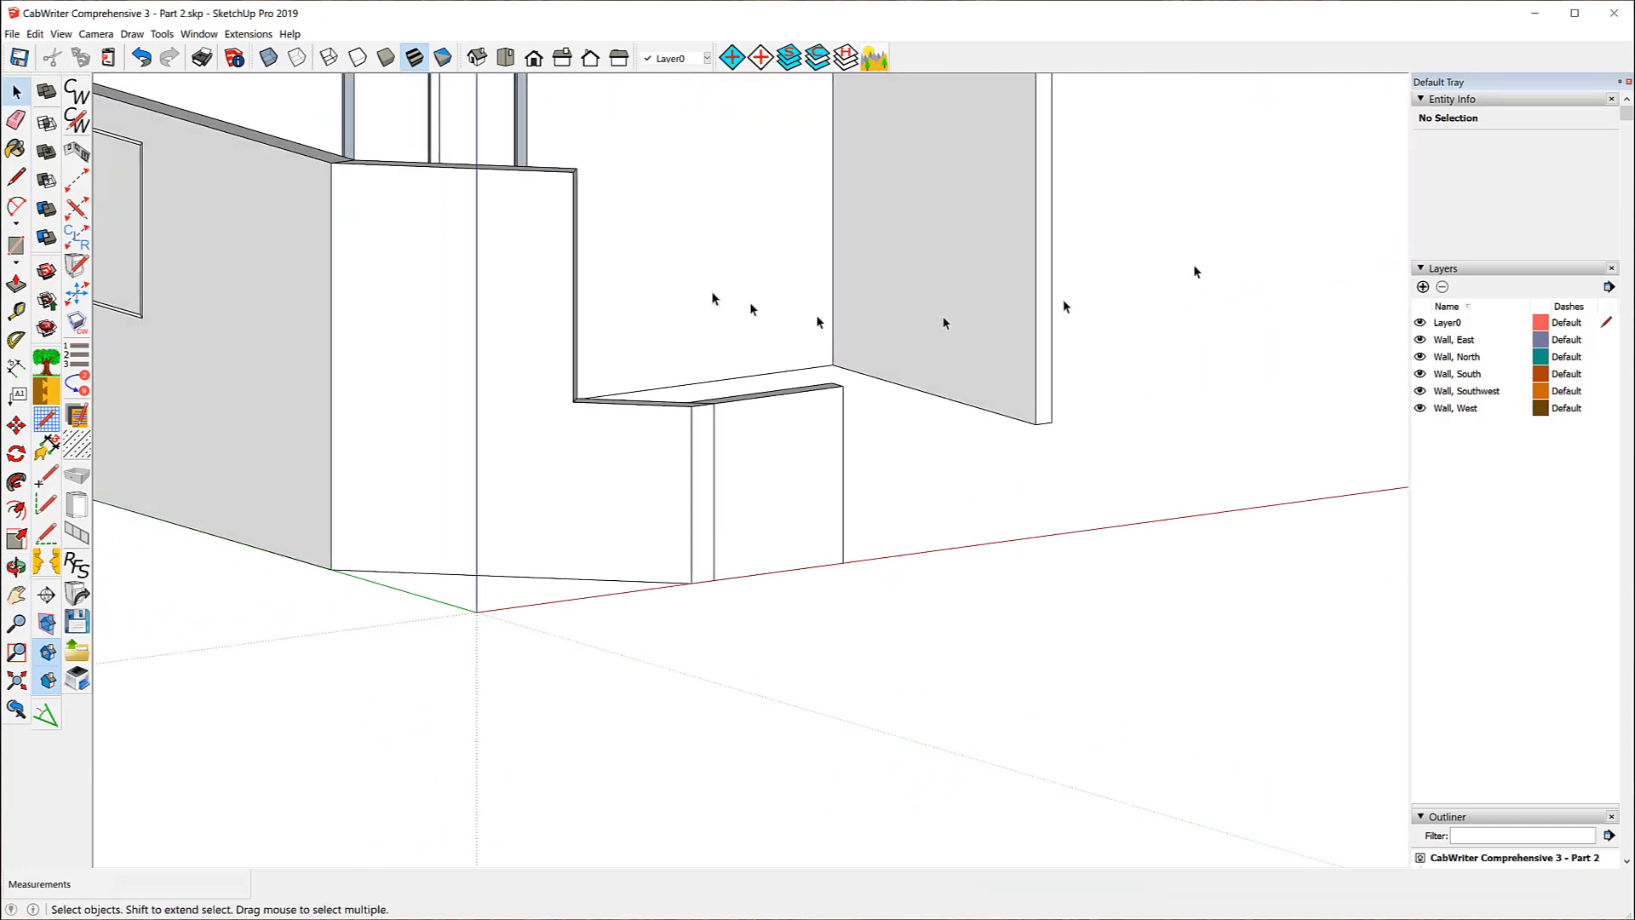
pyautogui.scroll(-3, 910, 393)
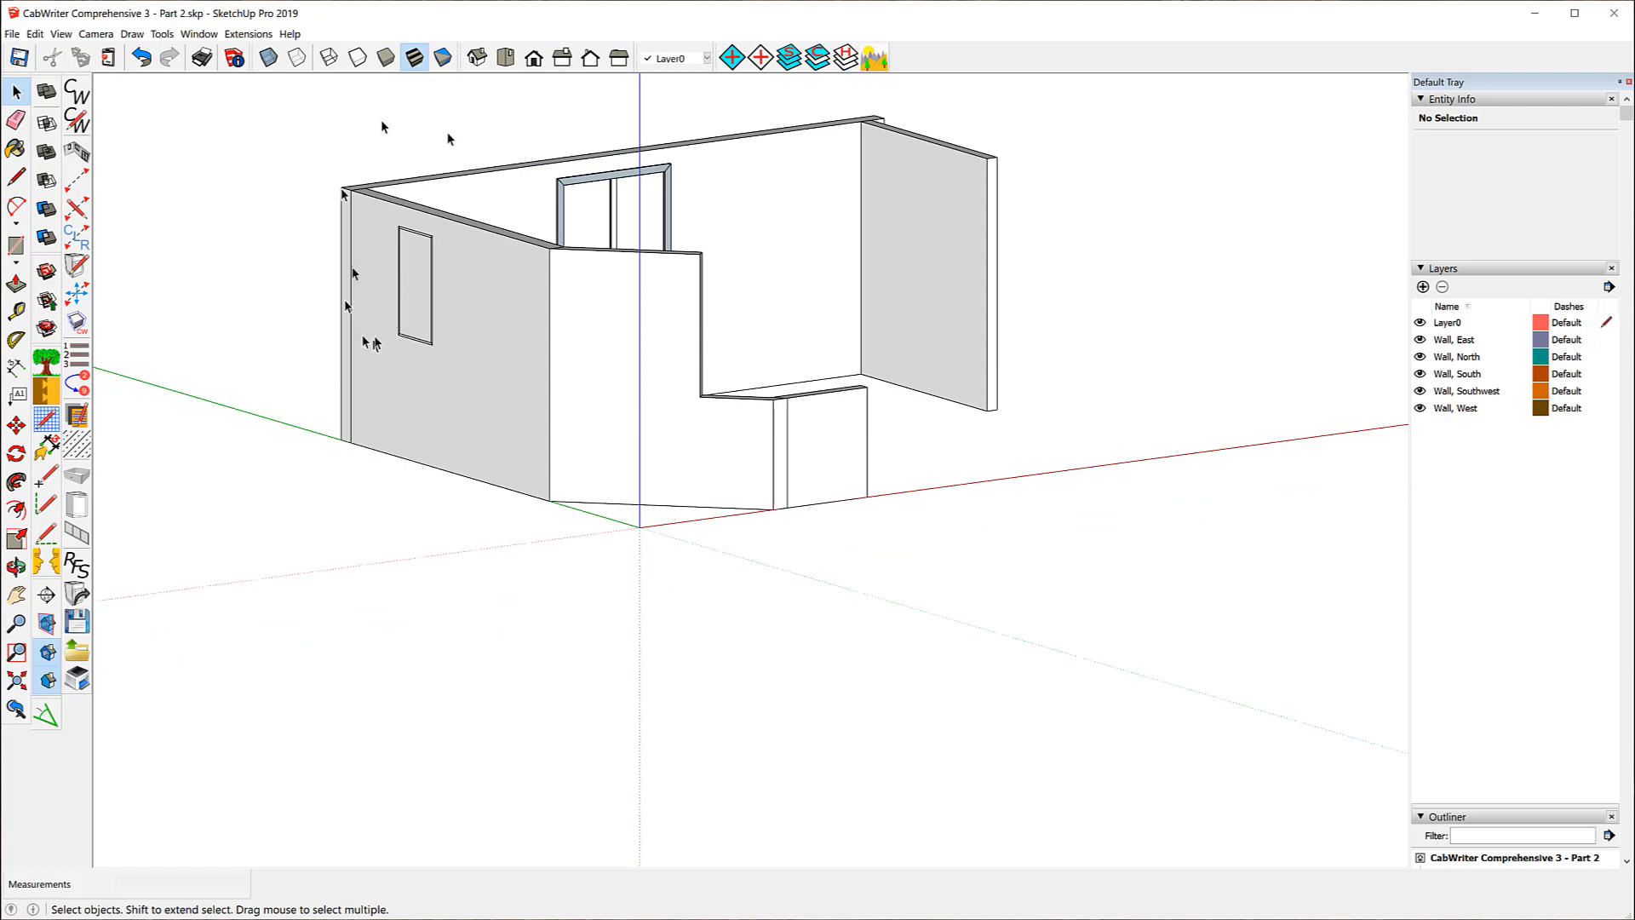
pyautogui.scroll(5, 238, 197)
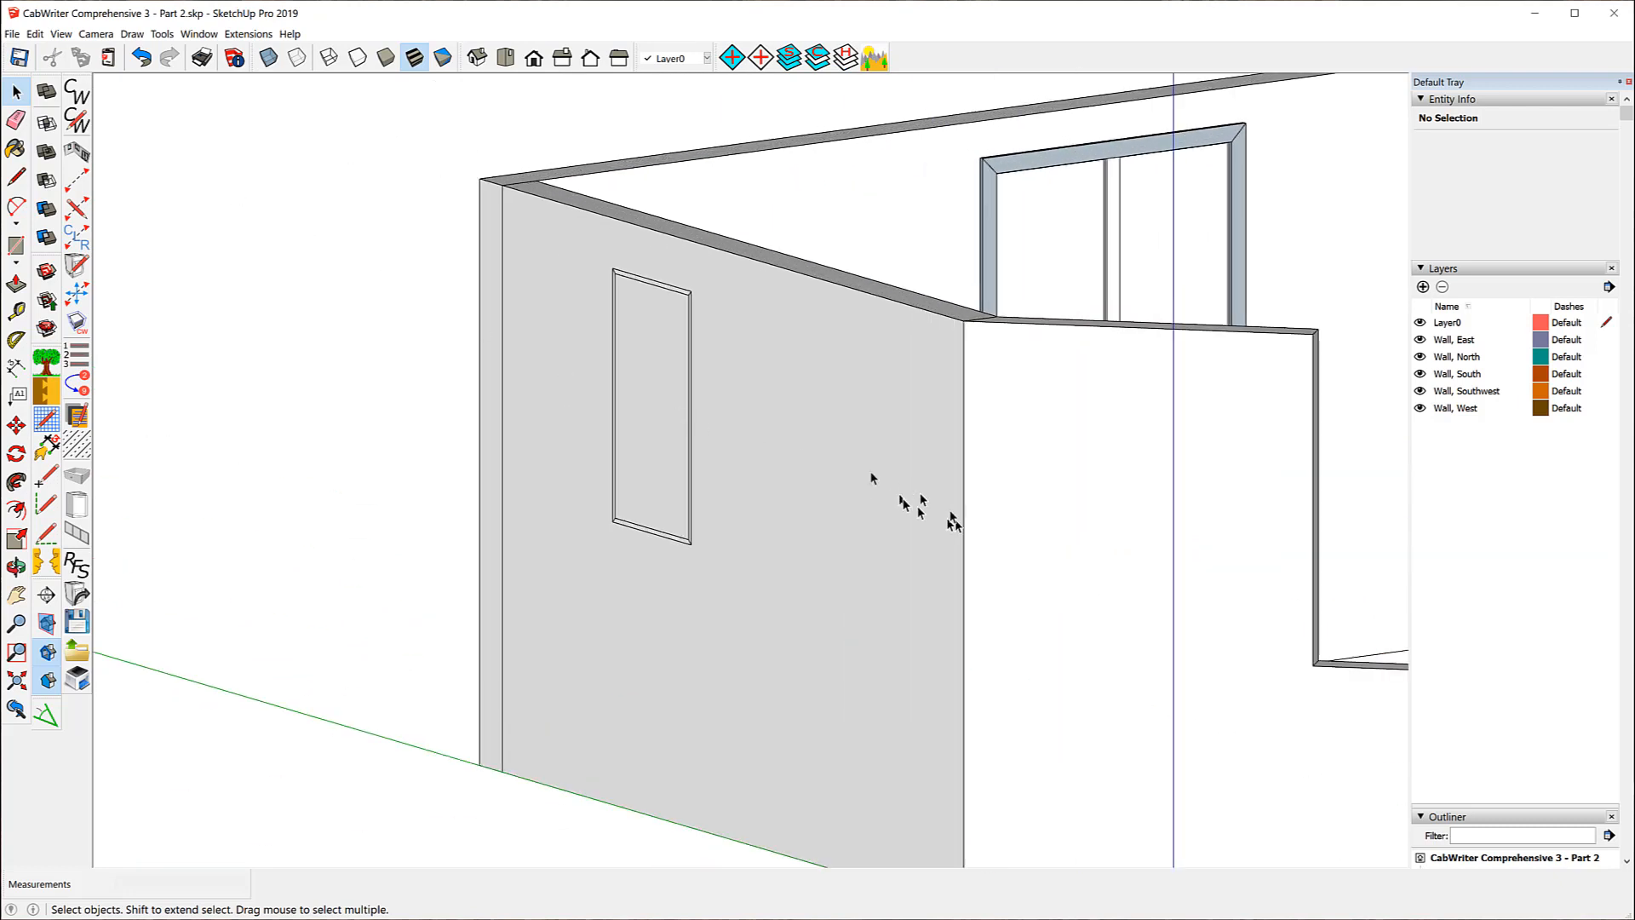
pyautogui.click(799, 409)
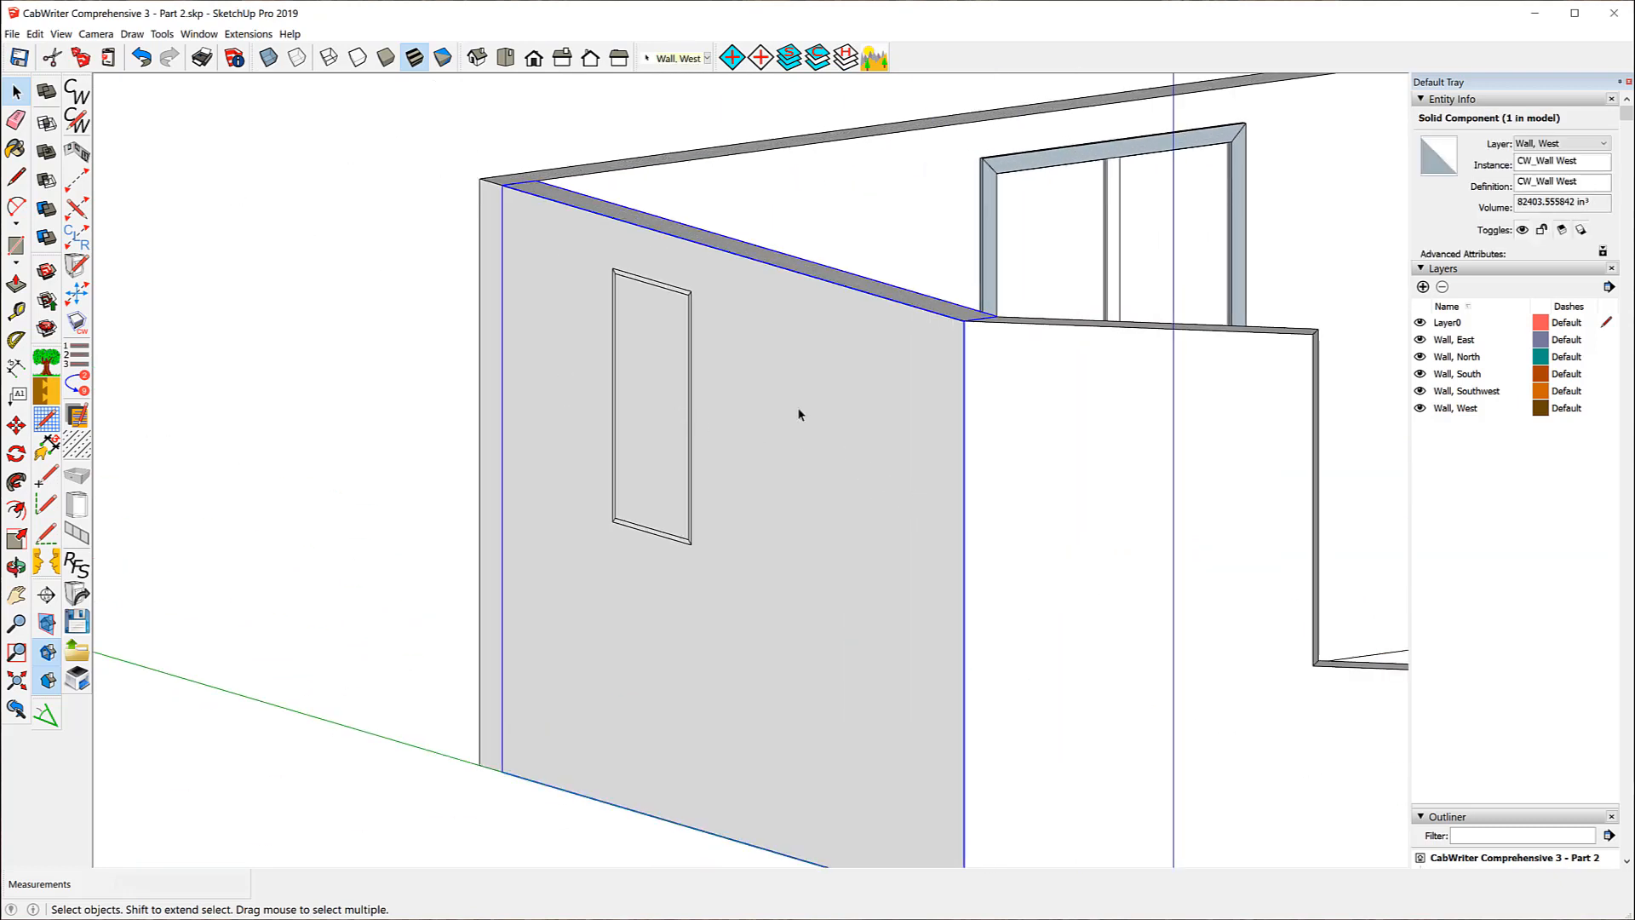
pyautogui.rightClick(800, 414)
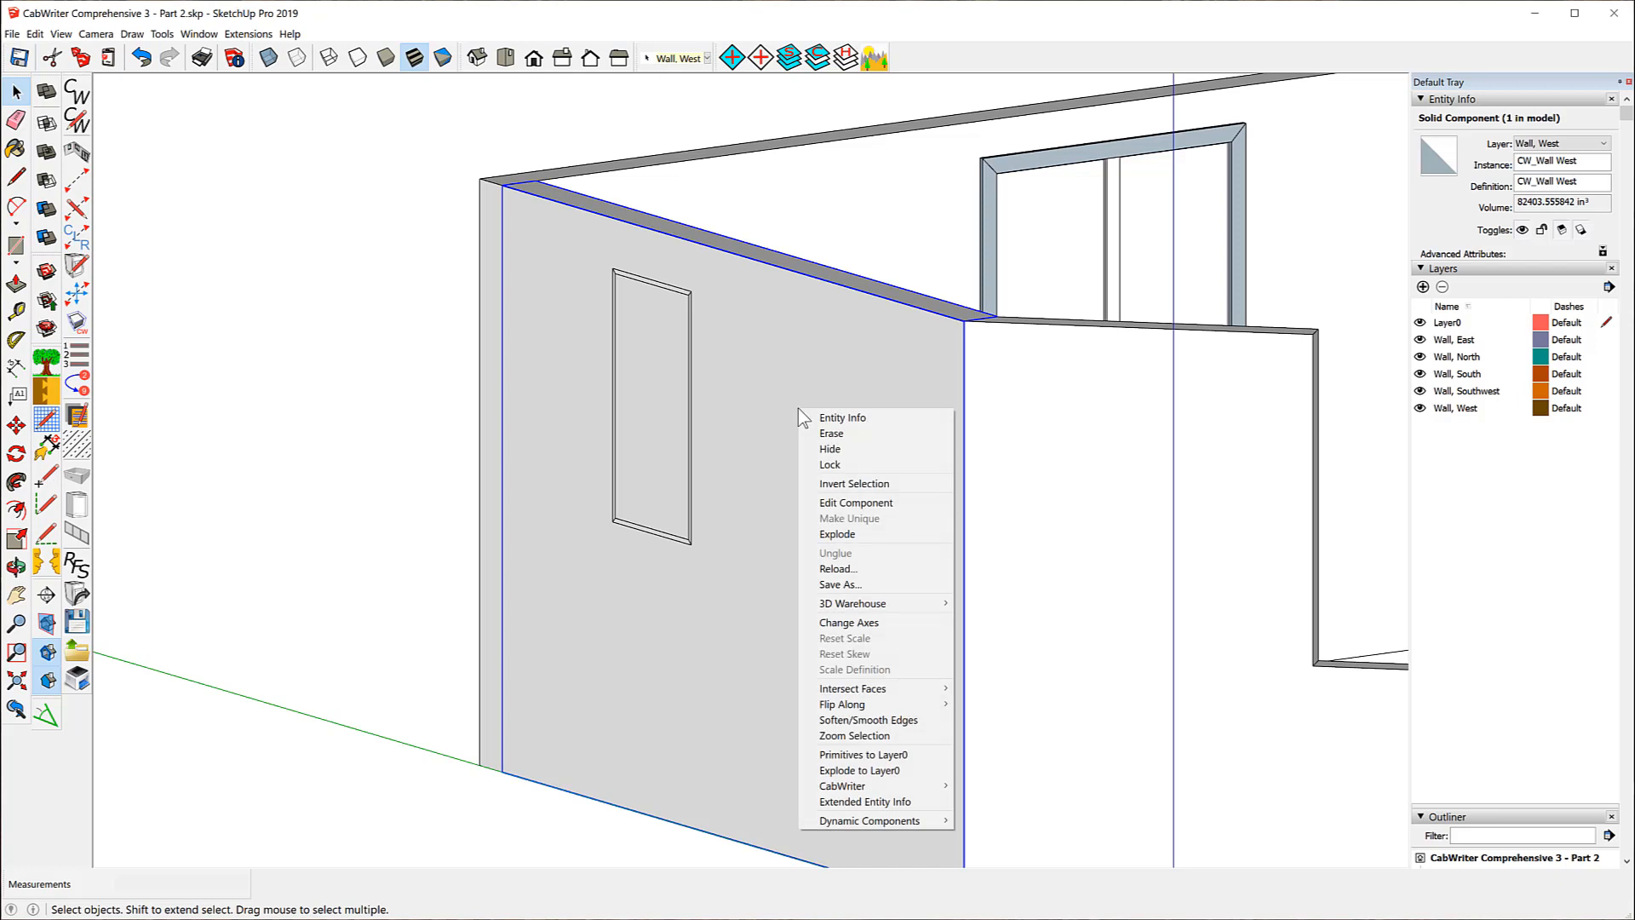
pyautogui.click(831, 502)
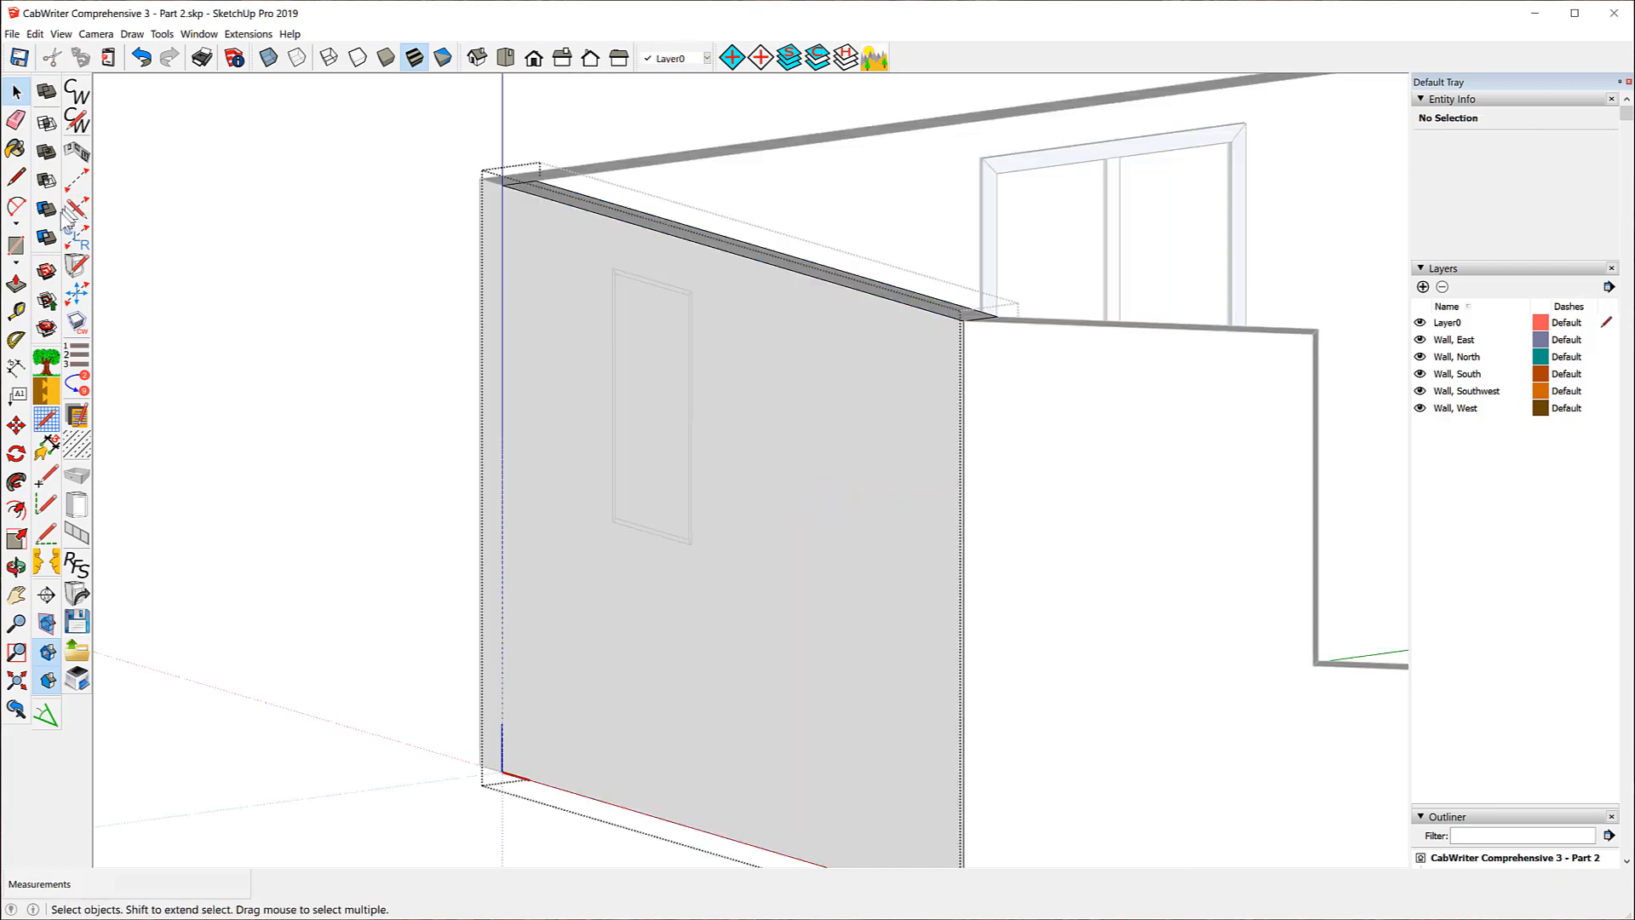
# - Draw a 41 1/2" by 22 1/2" rectangle on the West wall's outer face, over the outline of its window
pyautogui.click(15, 245)
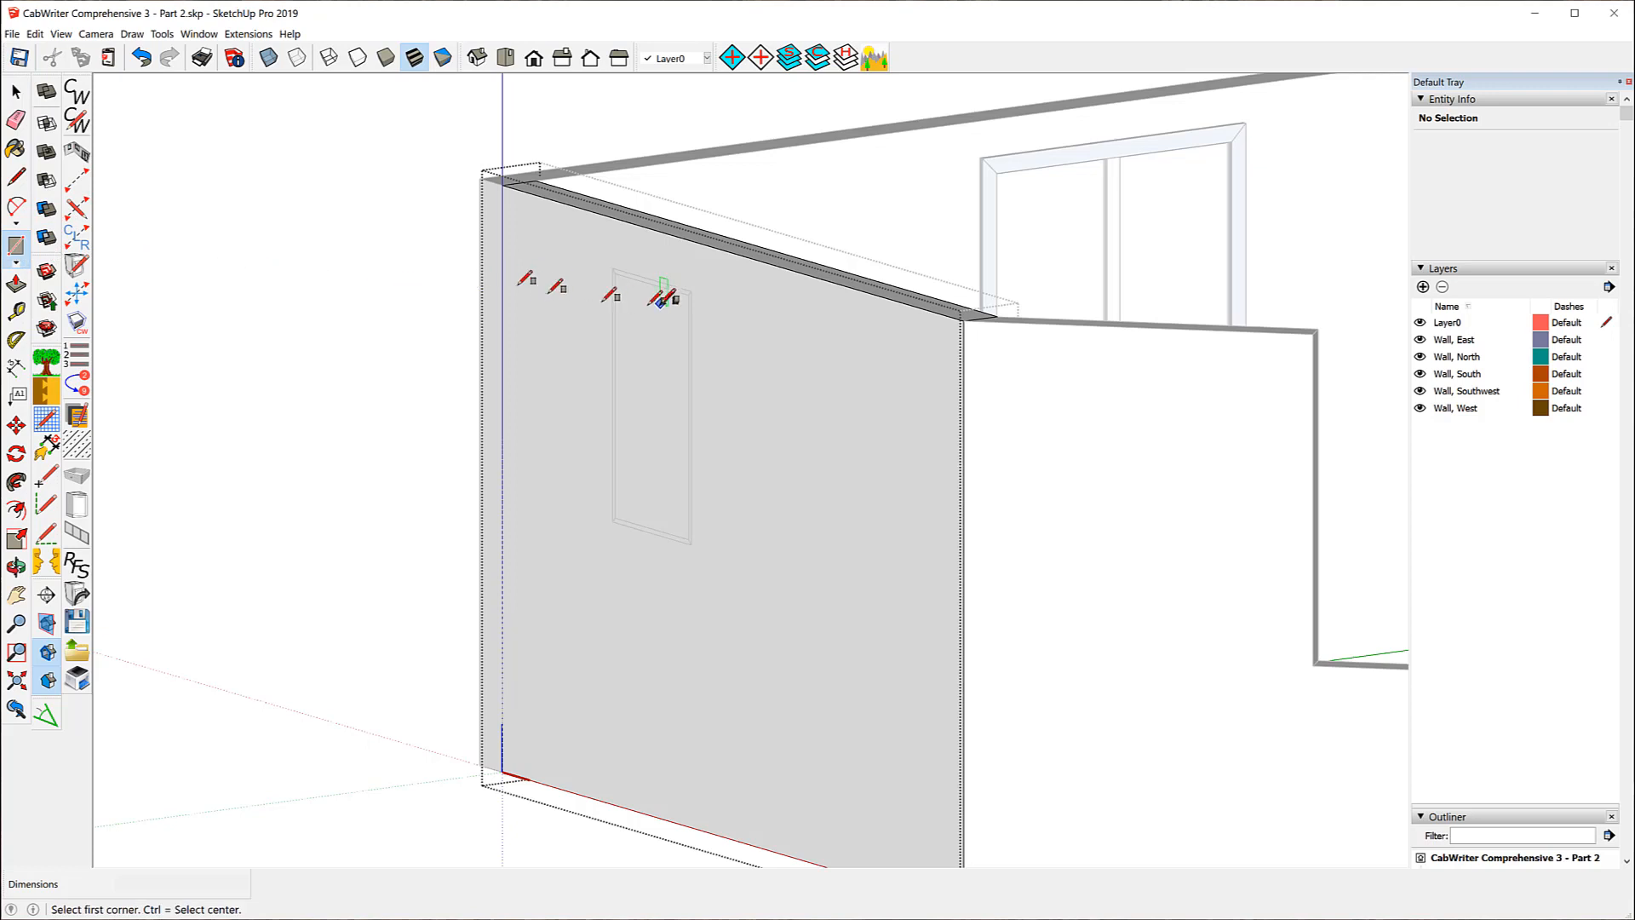
pyautogui.scroll(5, 661, 302)
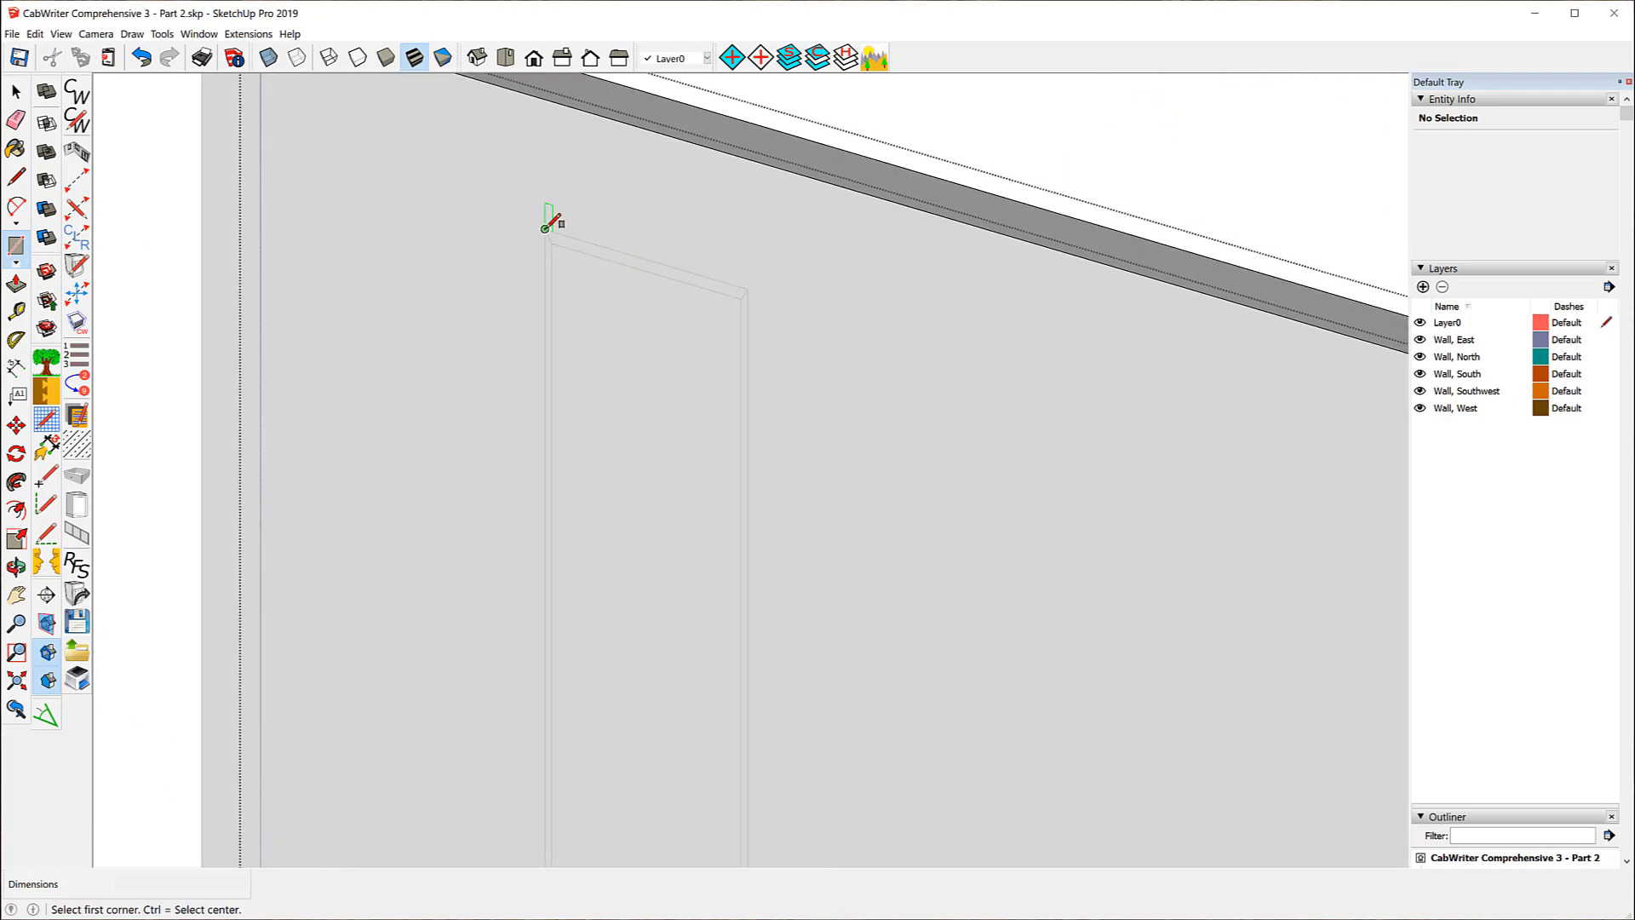
pyautogui.click(545, 228)
pyautogui.scroll(-2, 460, 197)
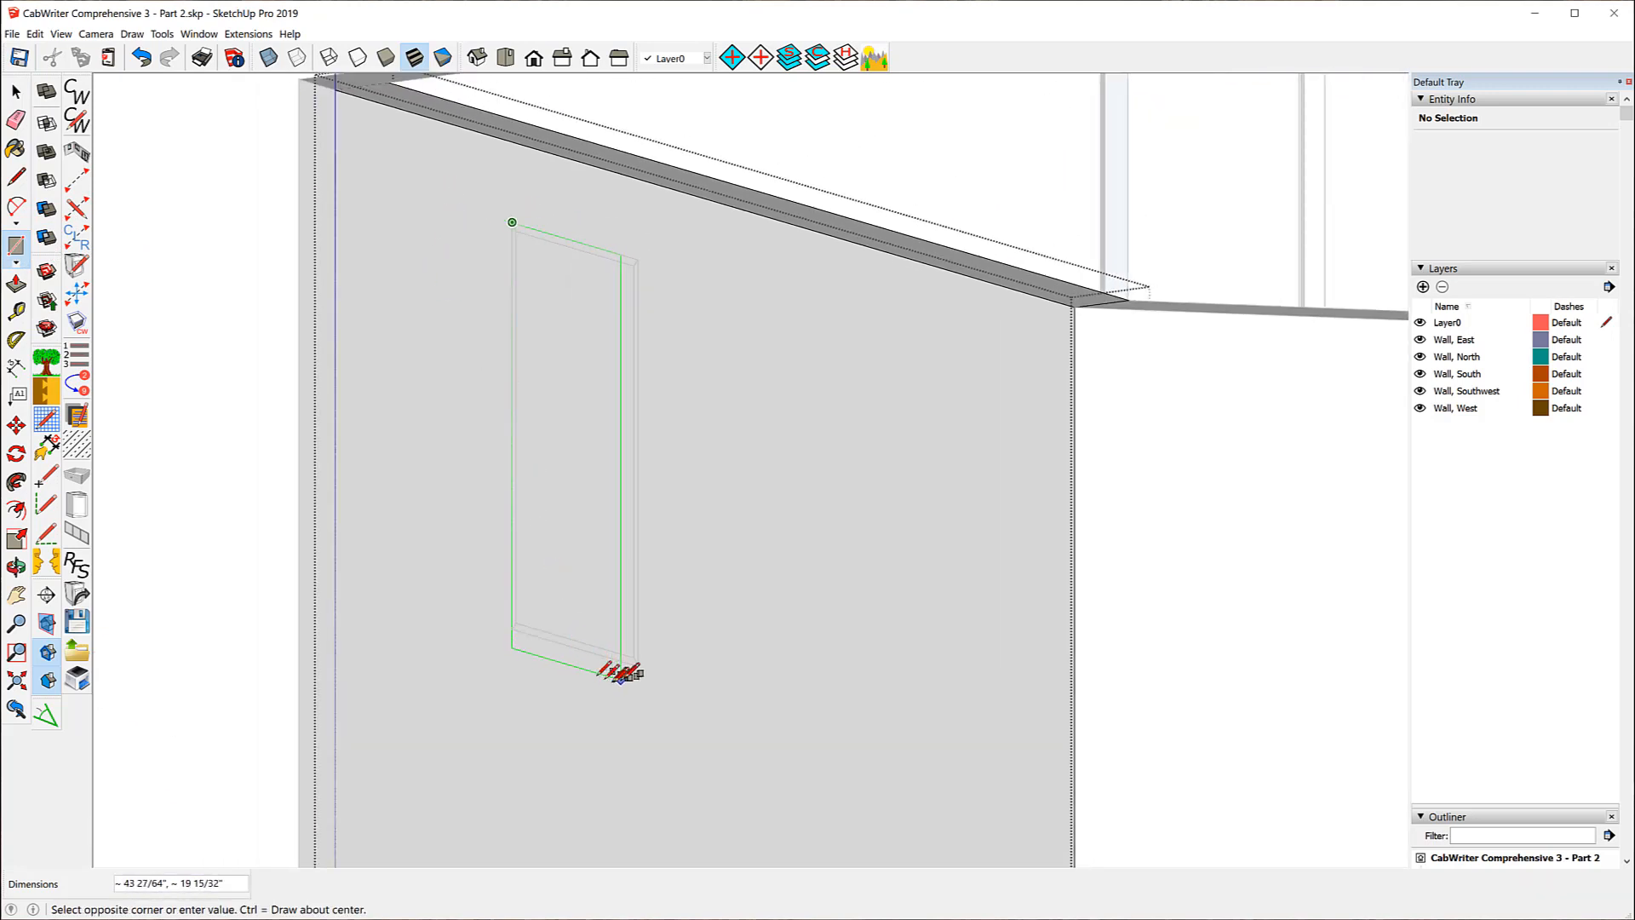
pyautogui.click(637, 657)
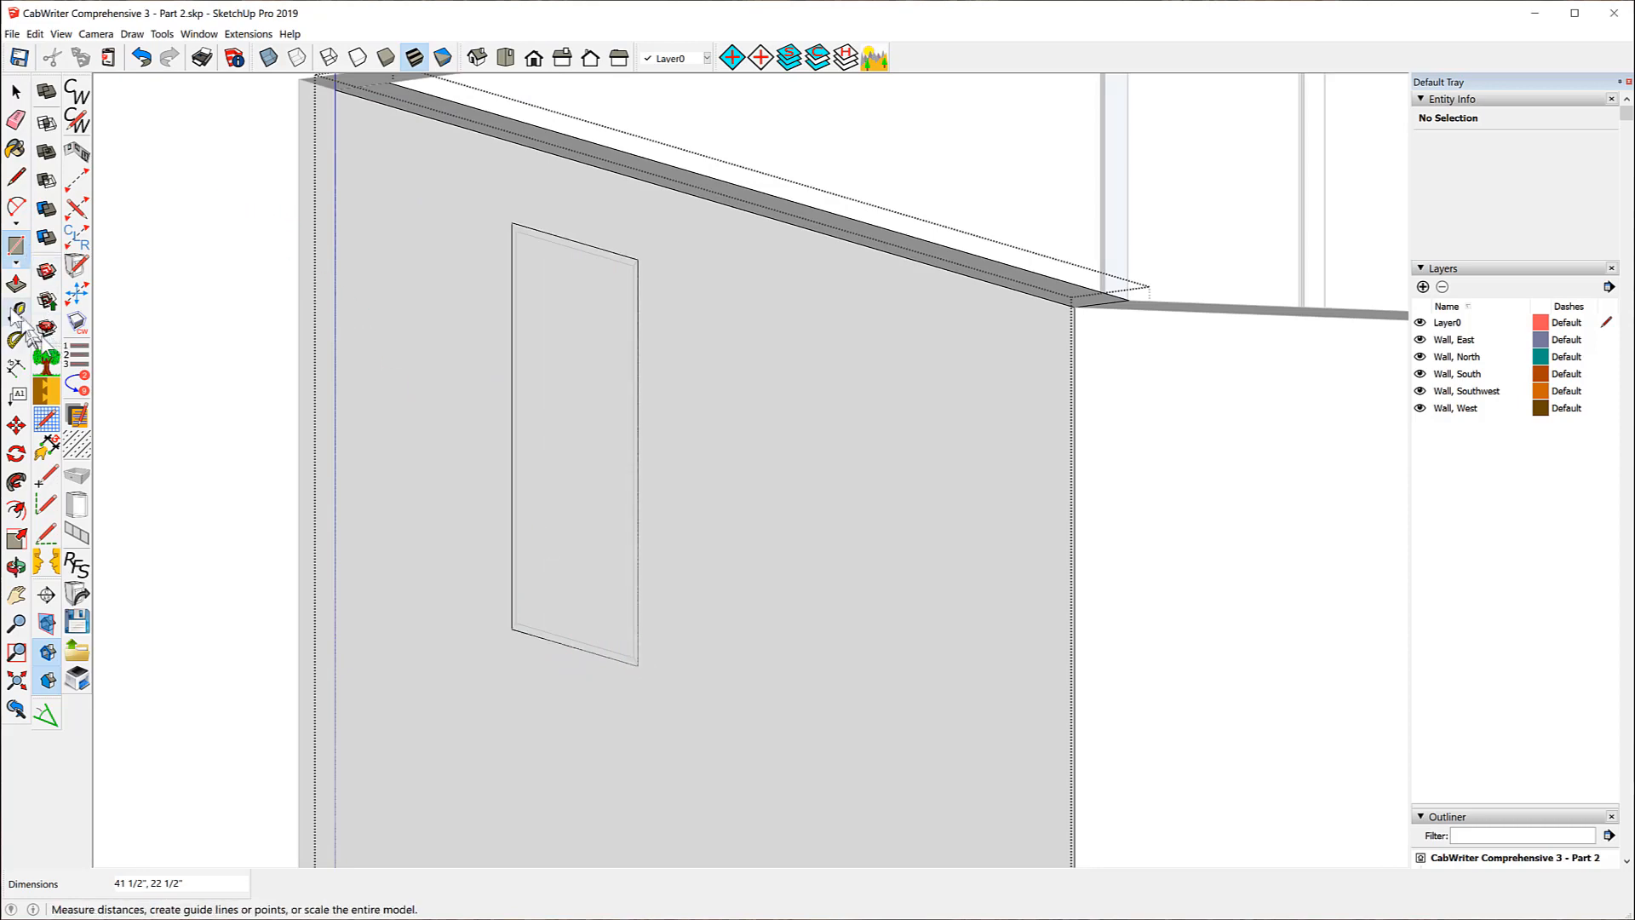
# - Push the West wall's window rectangle 6 1/2" through the wall to open the hole, and close the component
pyautogui.click(15, 283)
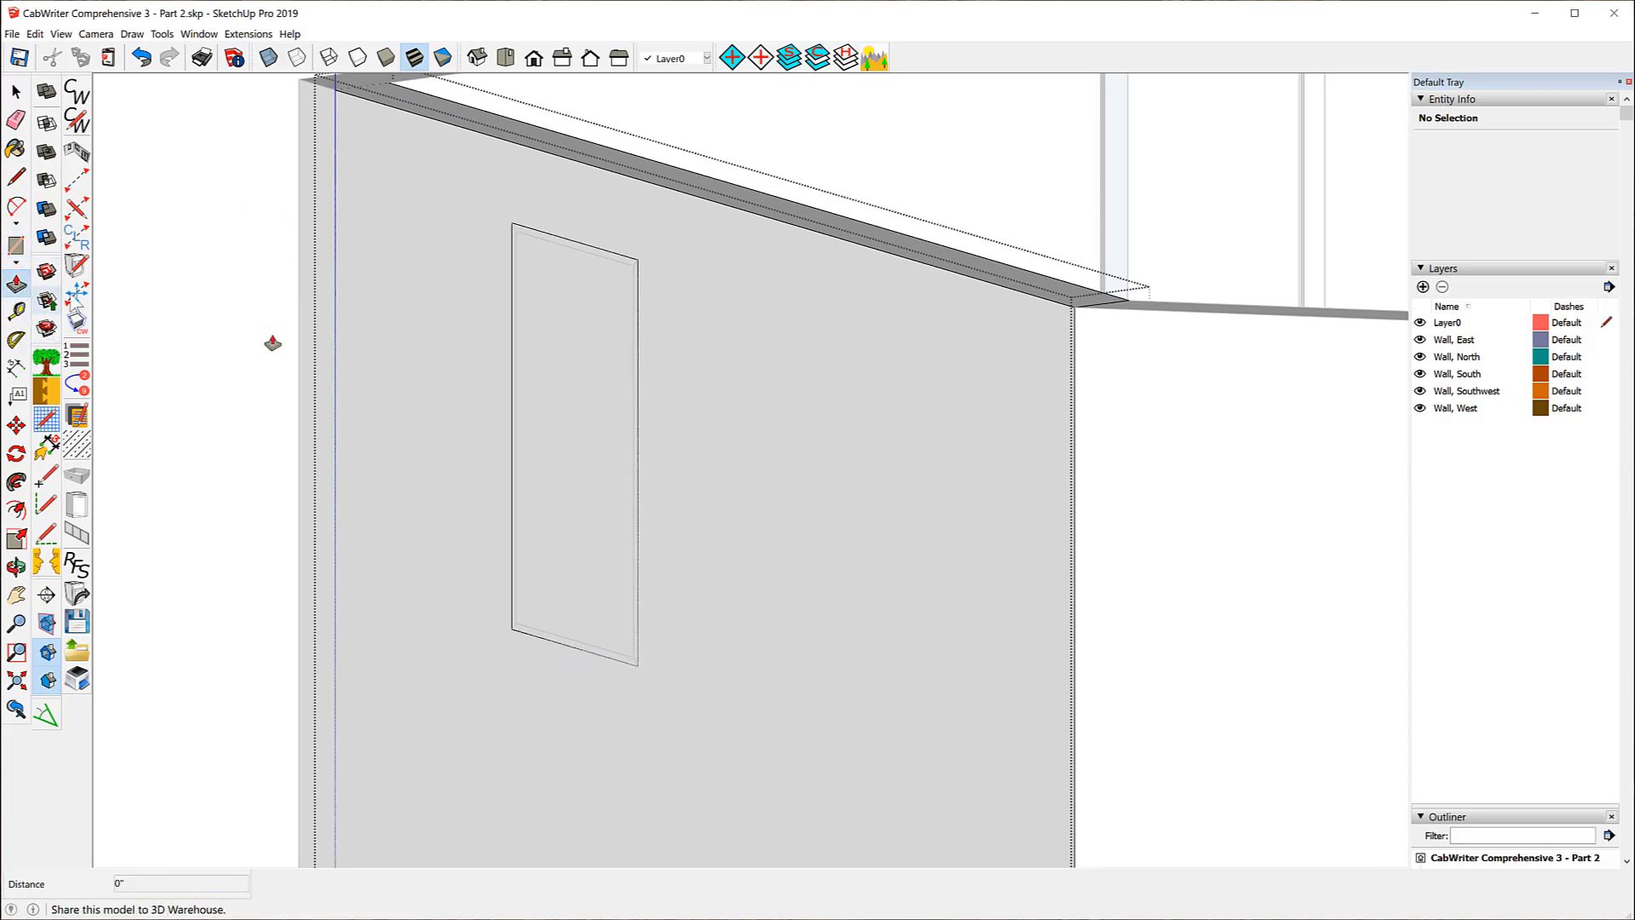
pyautogui.doubleClick(563, 404)
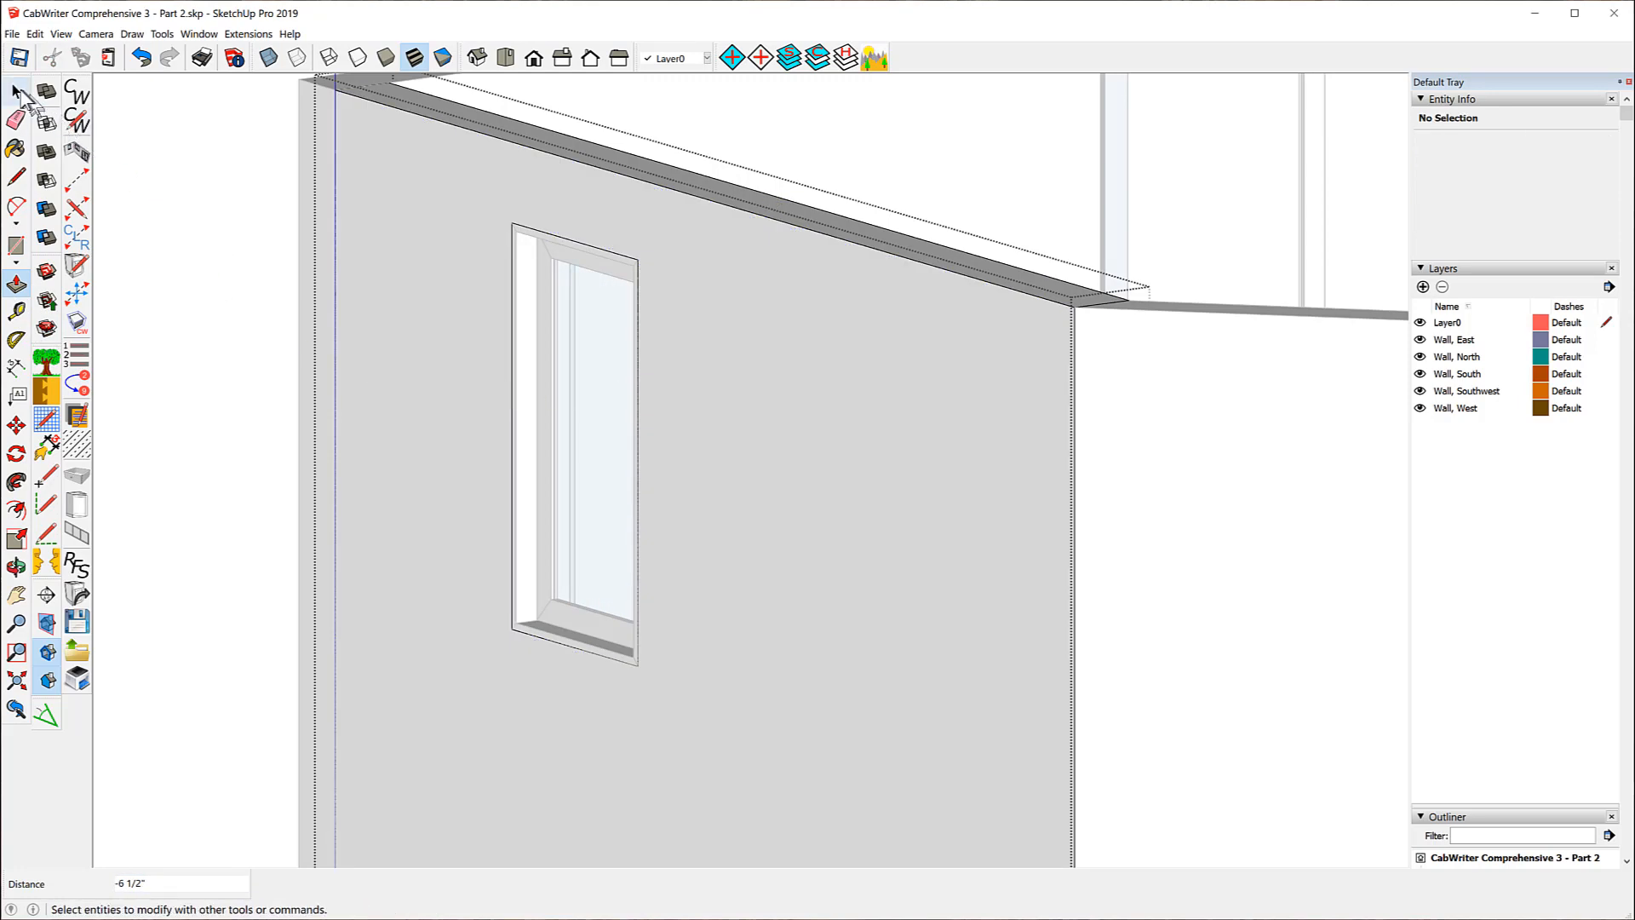
pyautogui.click(17, 92)
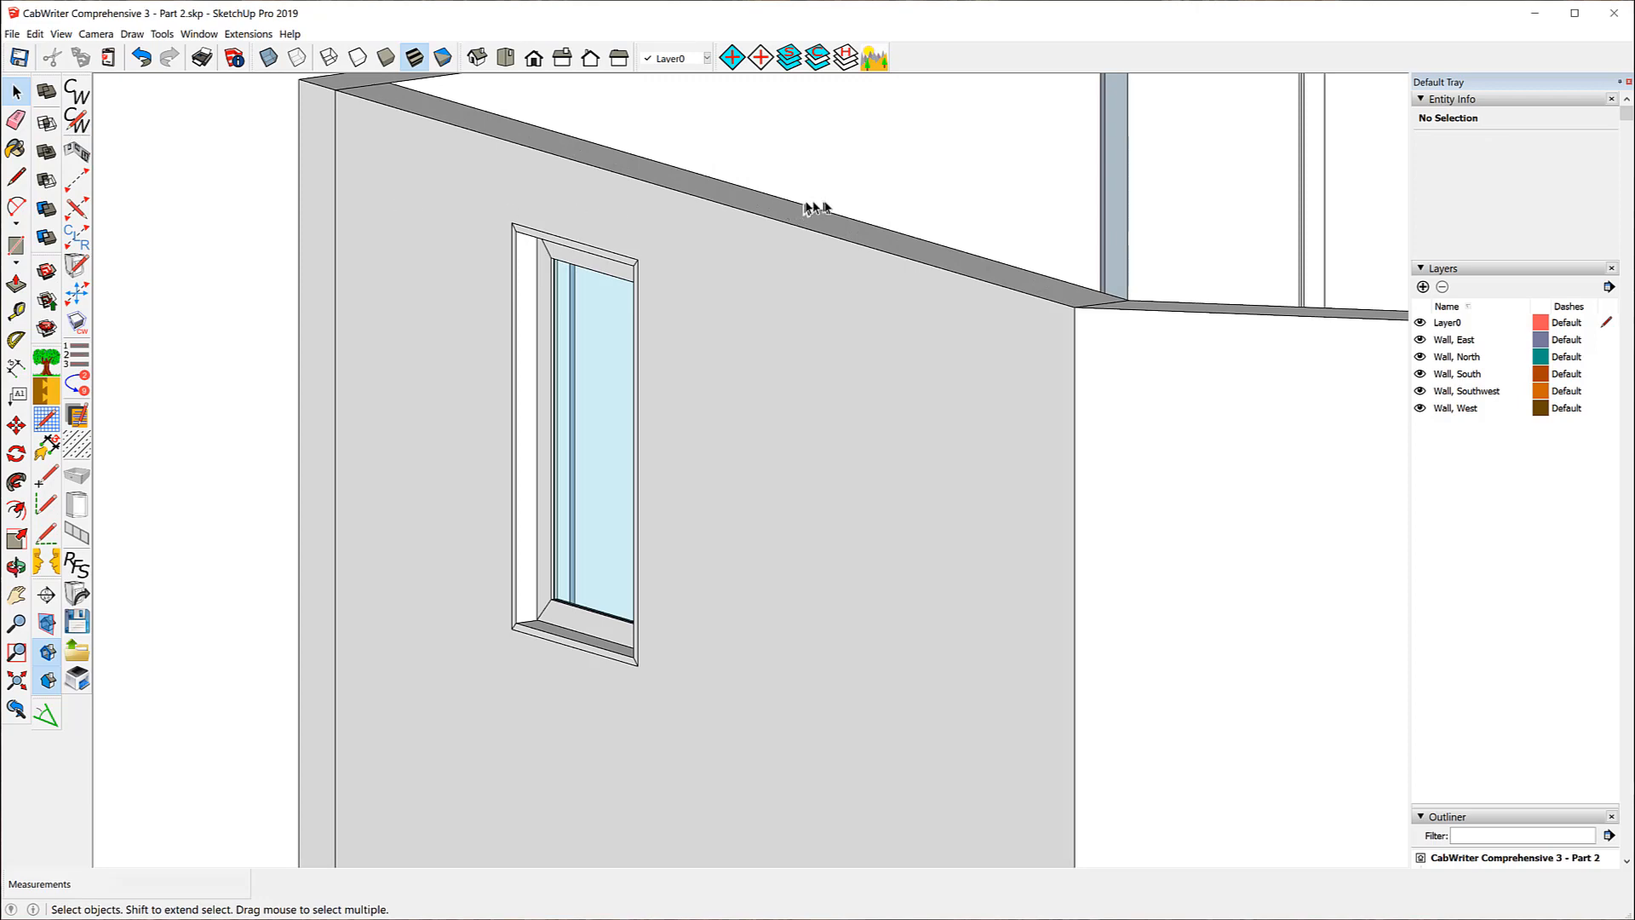
# - Bring the North wall's outer face and its double-window outline into close view
pyautogui.moveTo(814, 209); pyautogui.dragTo(405, 418, button='middle')
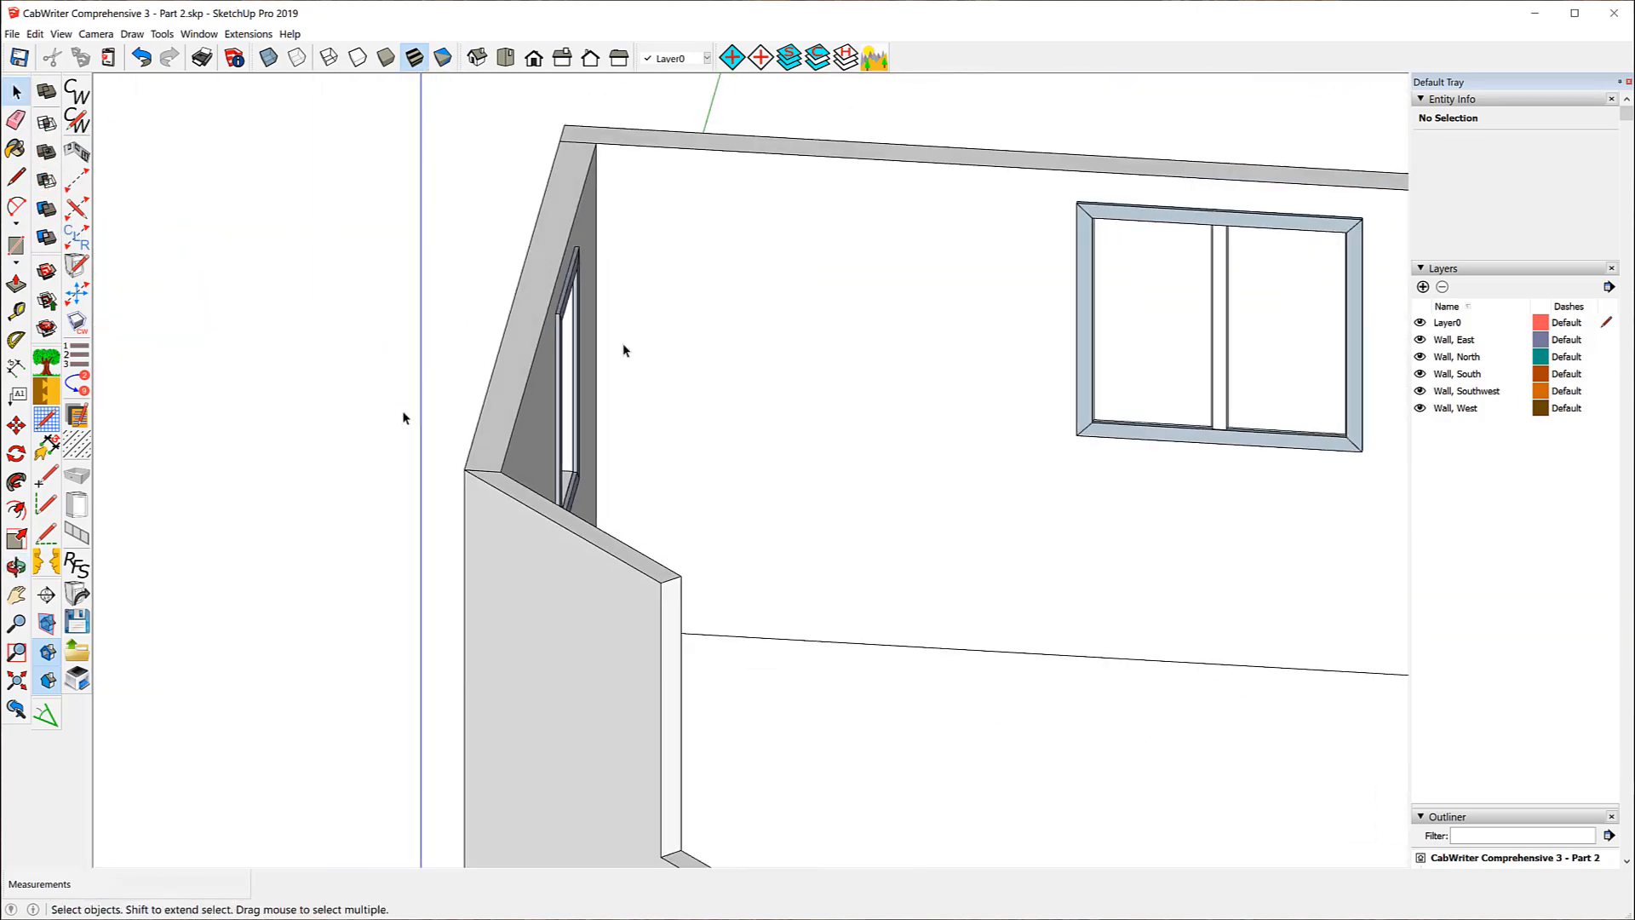
pyautogui.moveTo(244, 263); pyautogui.dragTo(1473, 194, button='middle')
pyautogui.scroll(-3, 770, 410)
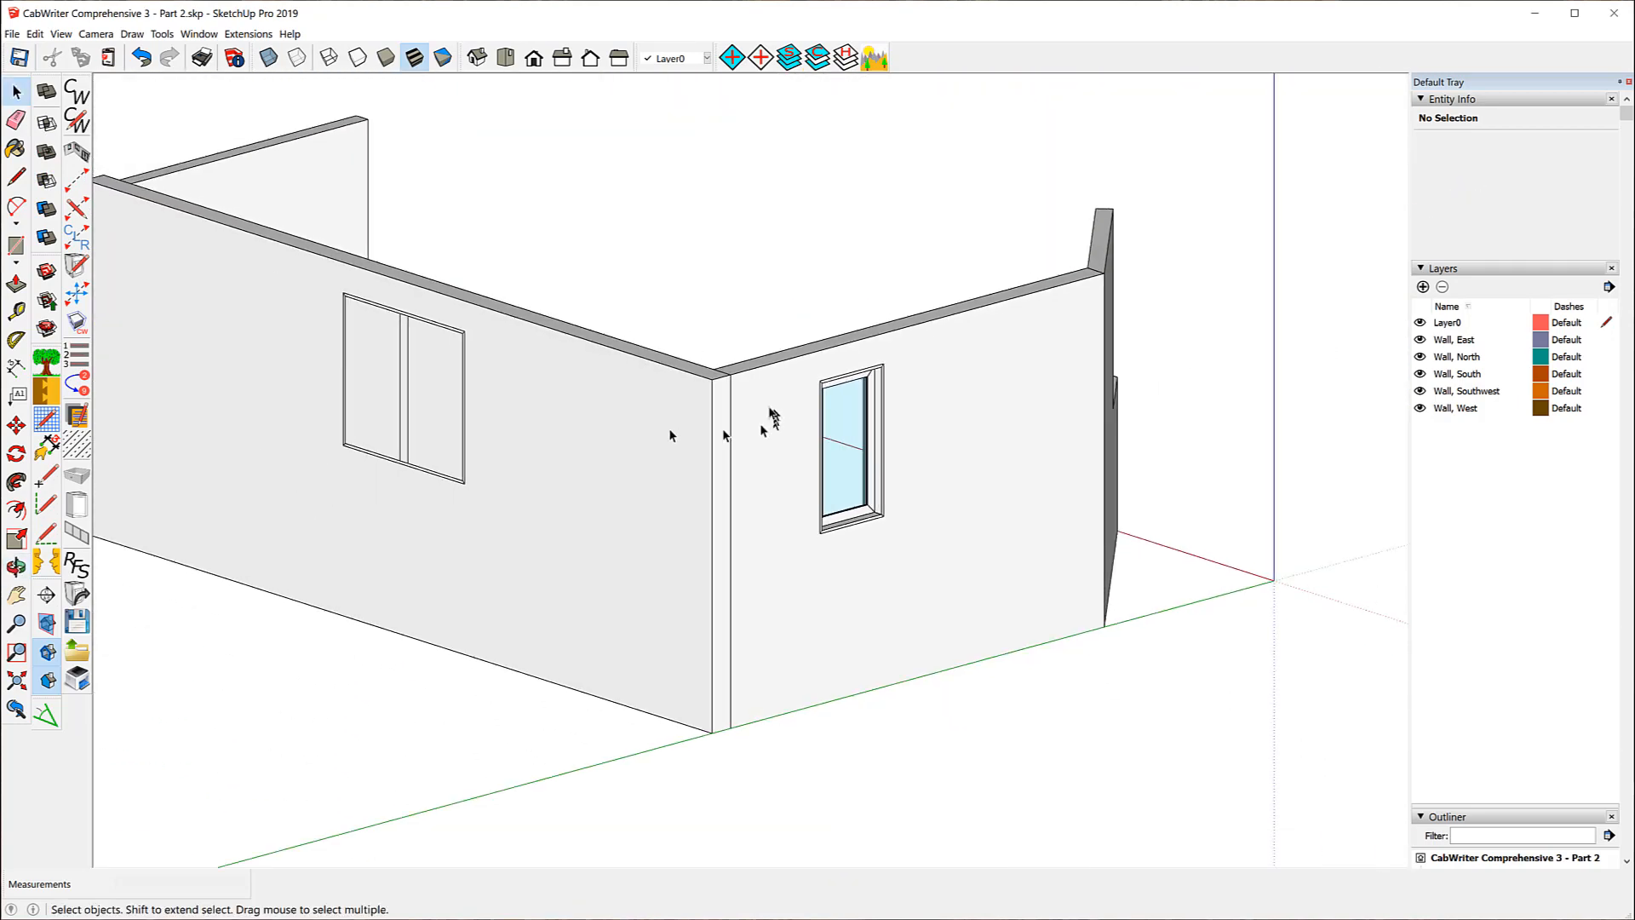
pyautogui.scroll(5, 335, 340)
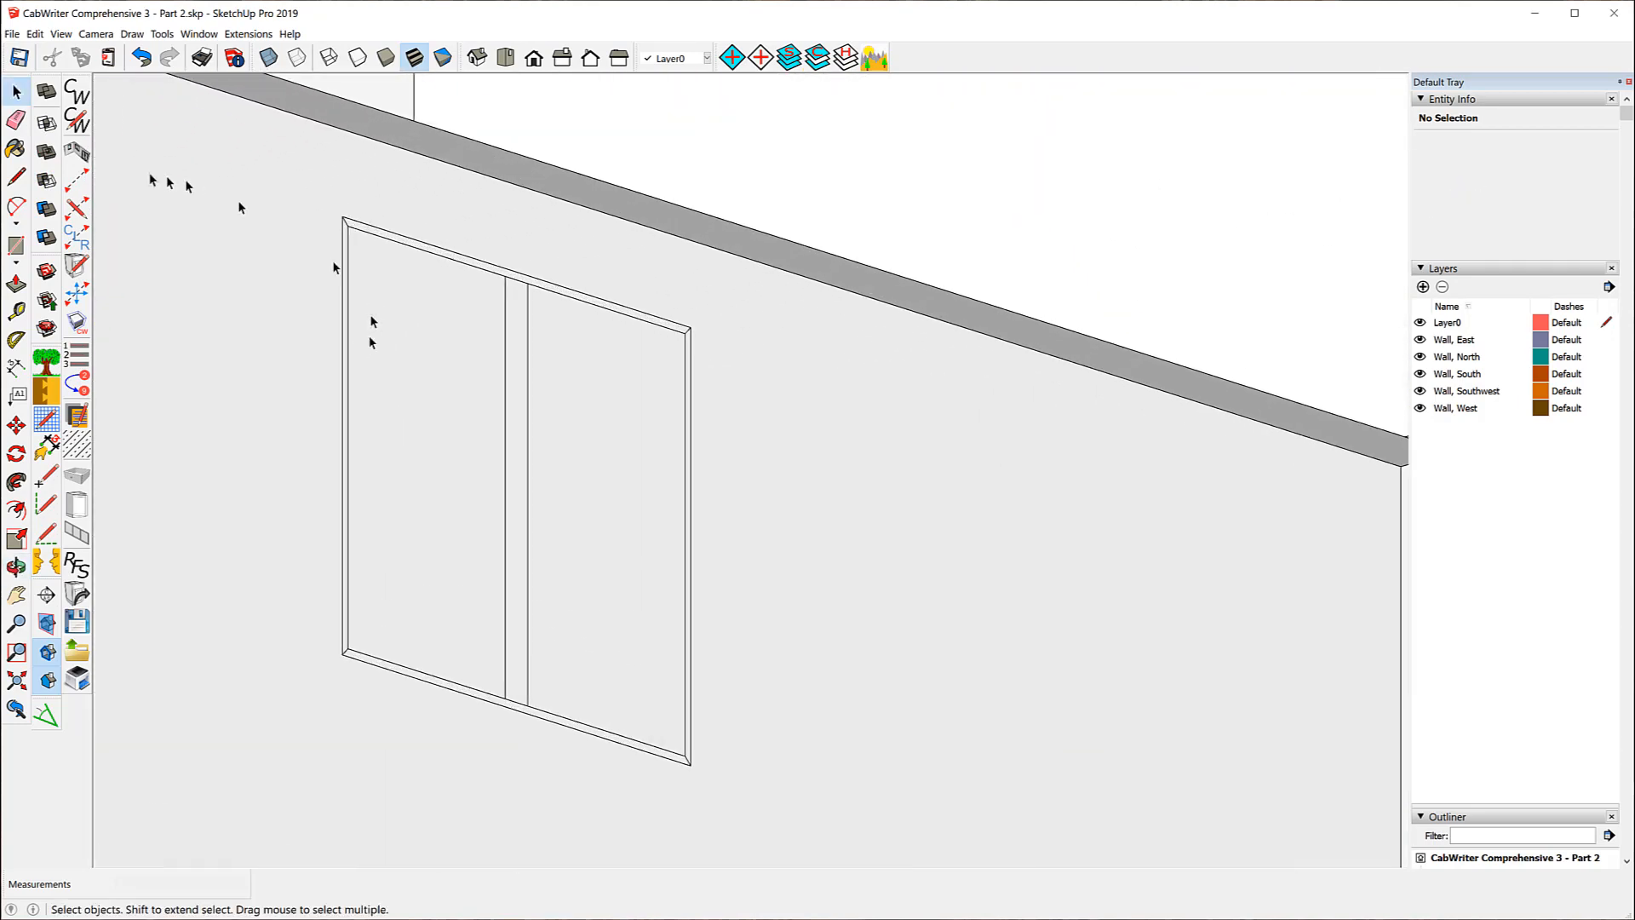
pyautogui.click(16, 247)
pyautogui.click(342, 216)
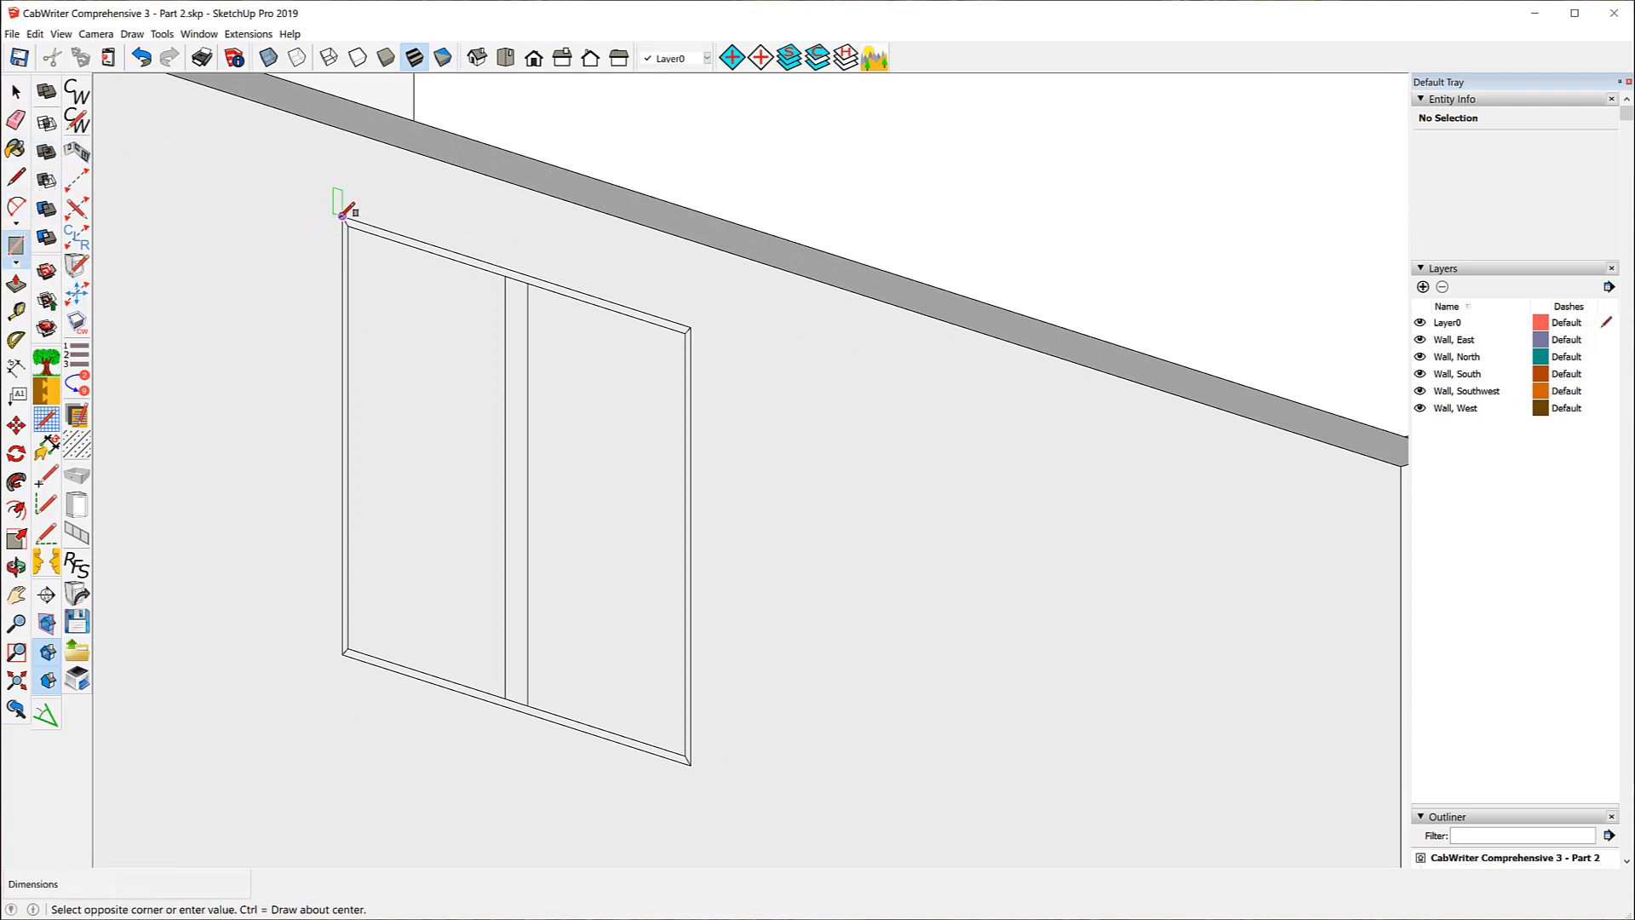
pyautogui.click(691, 764)
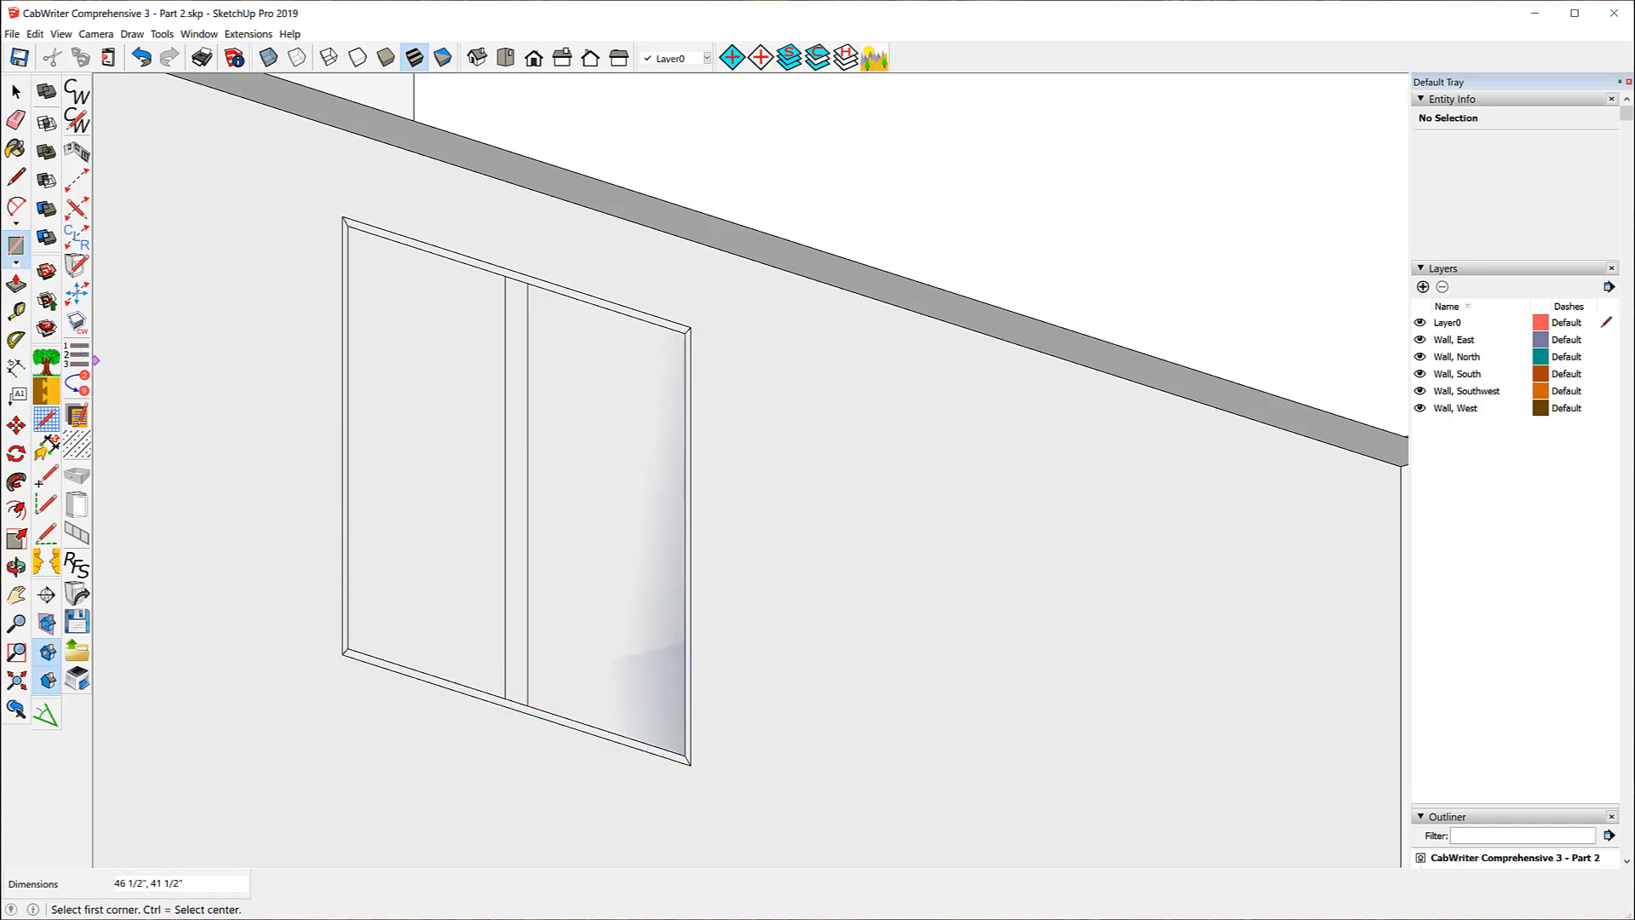
pyautogui.click(15, 284)
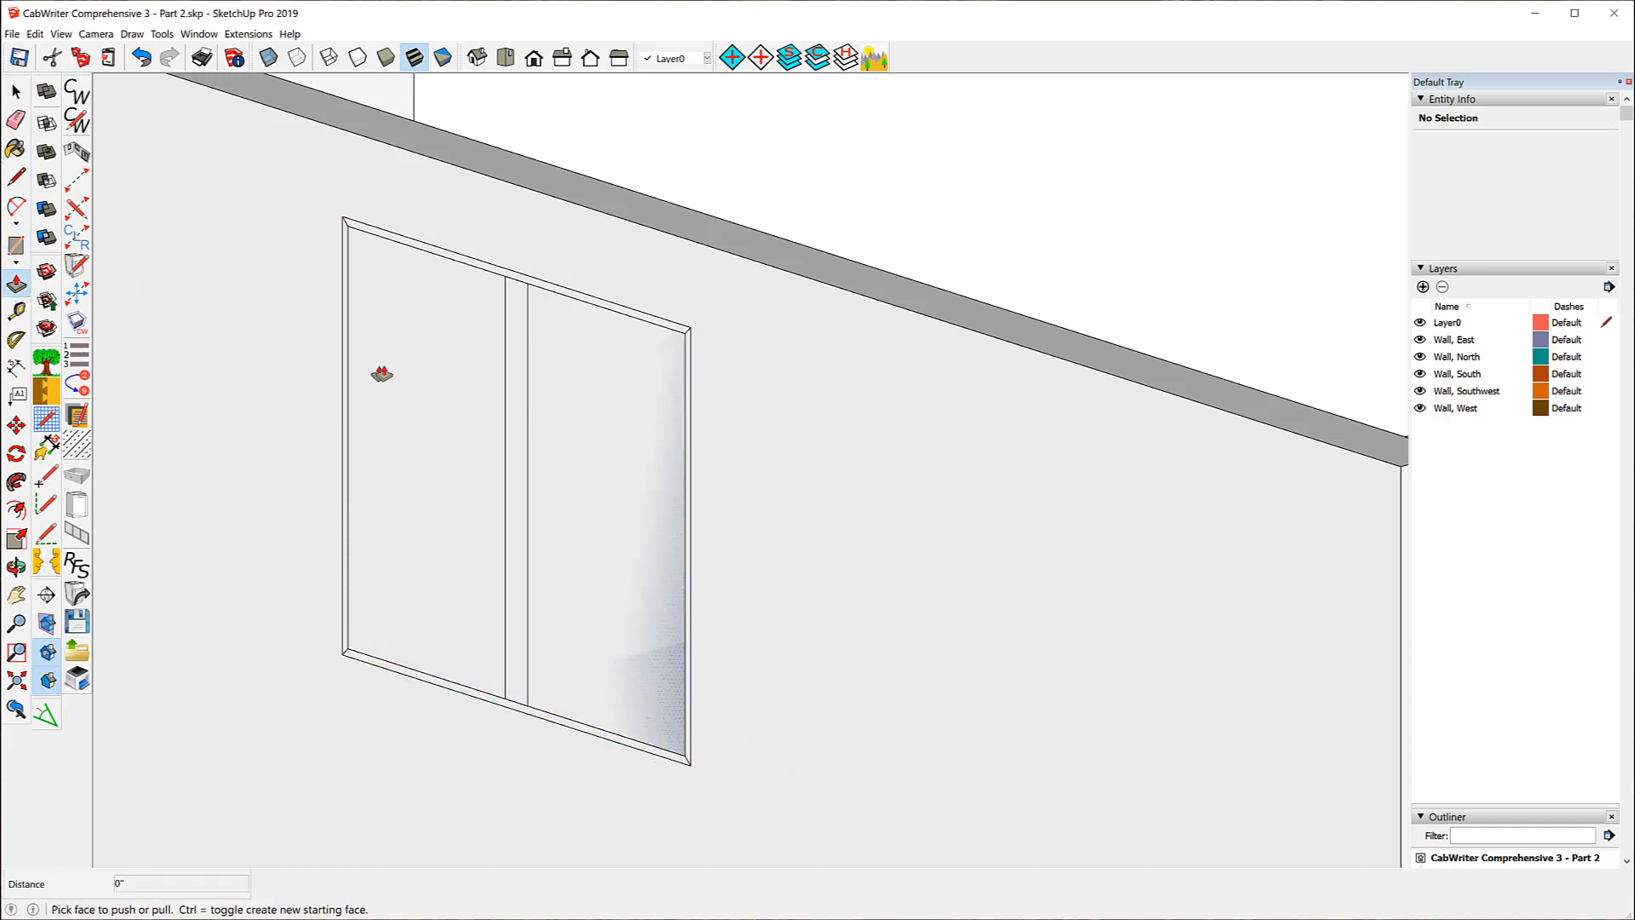
pyautogui.click(413, 379)
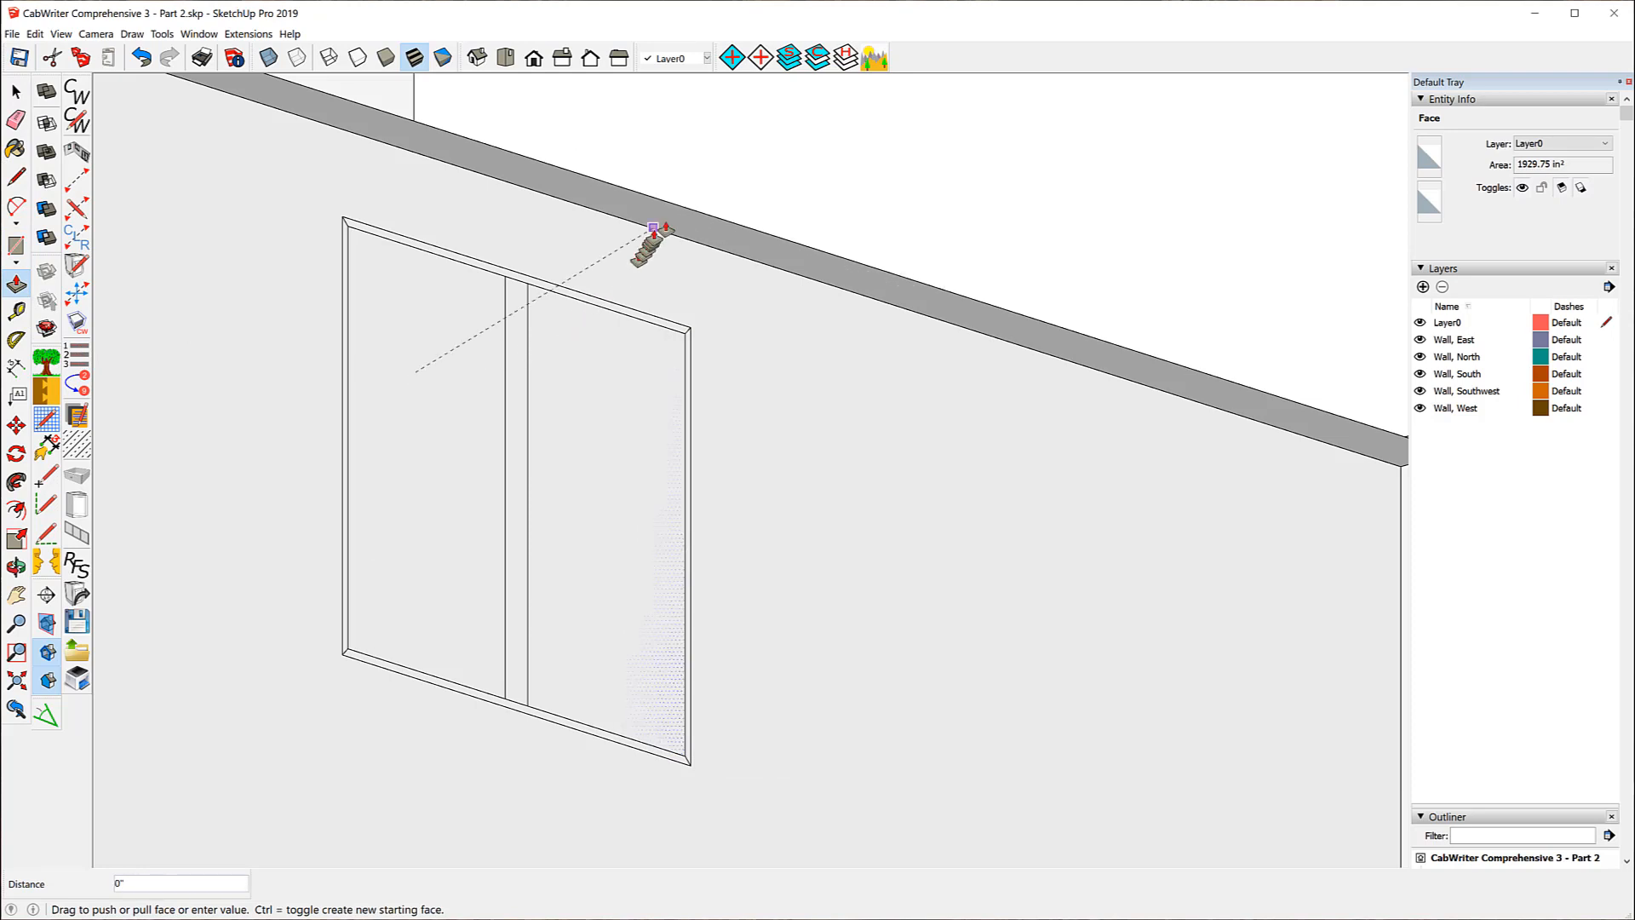
pyautogui.click(673, 209)
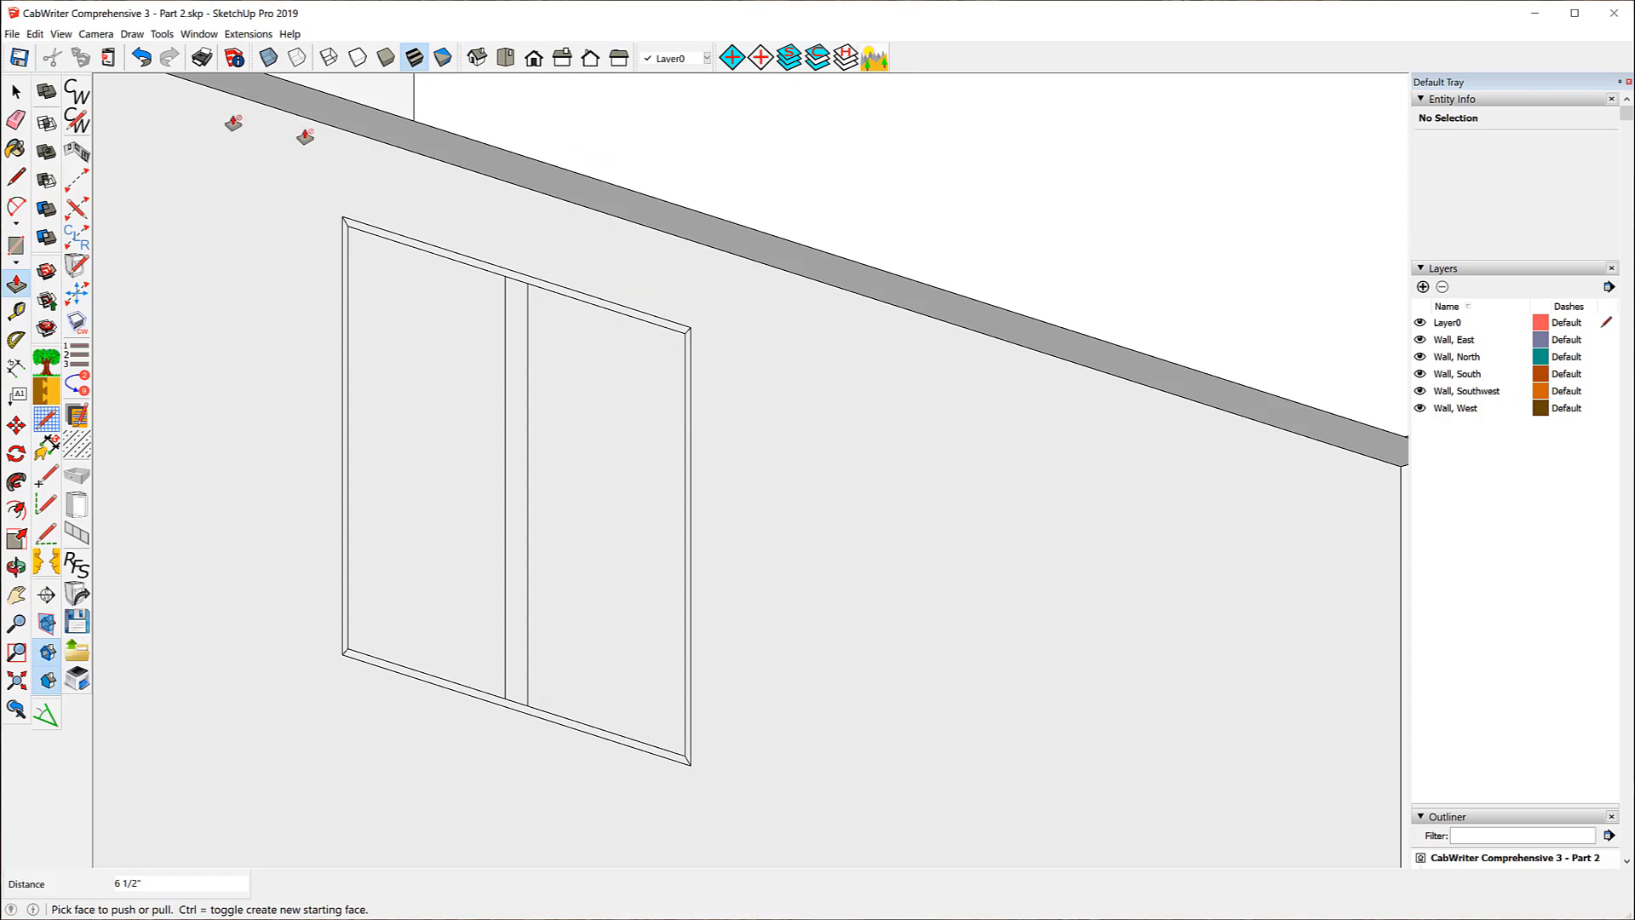
pyautogui.click(141, 59)
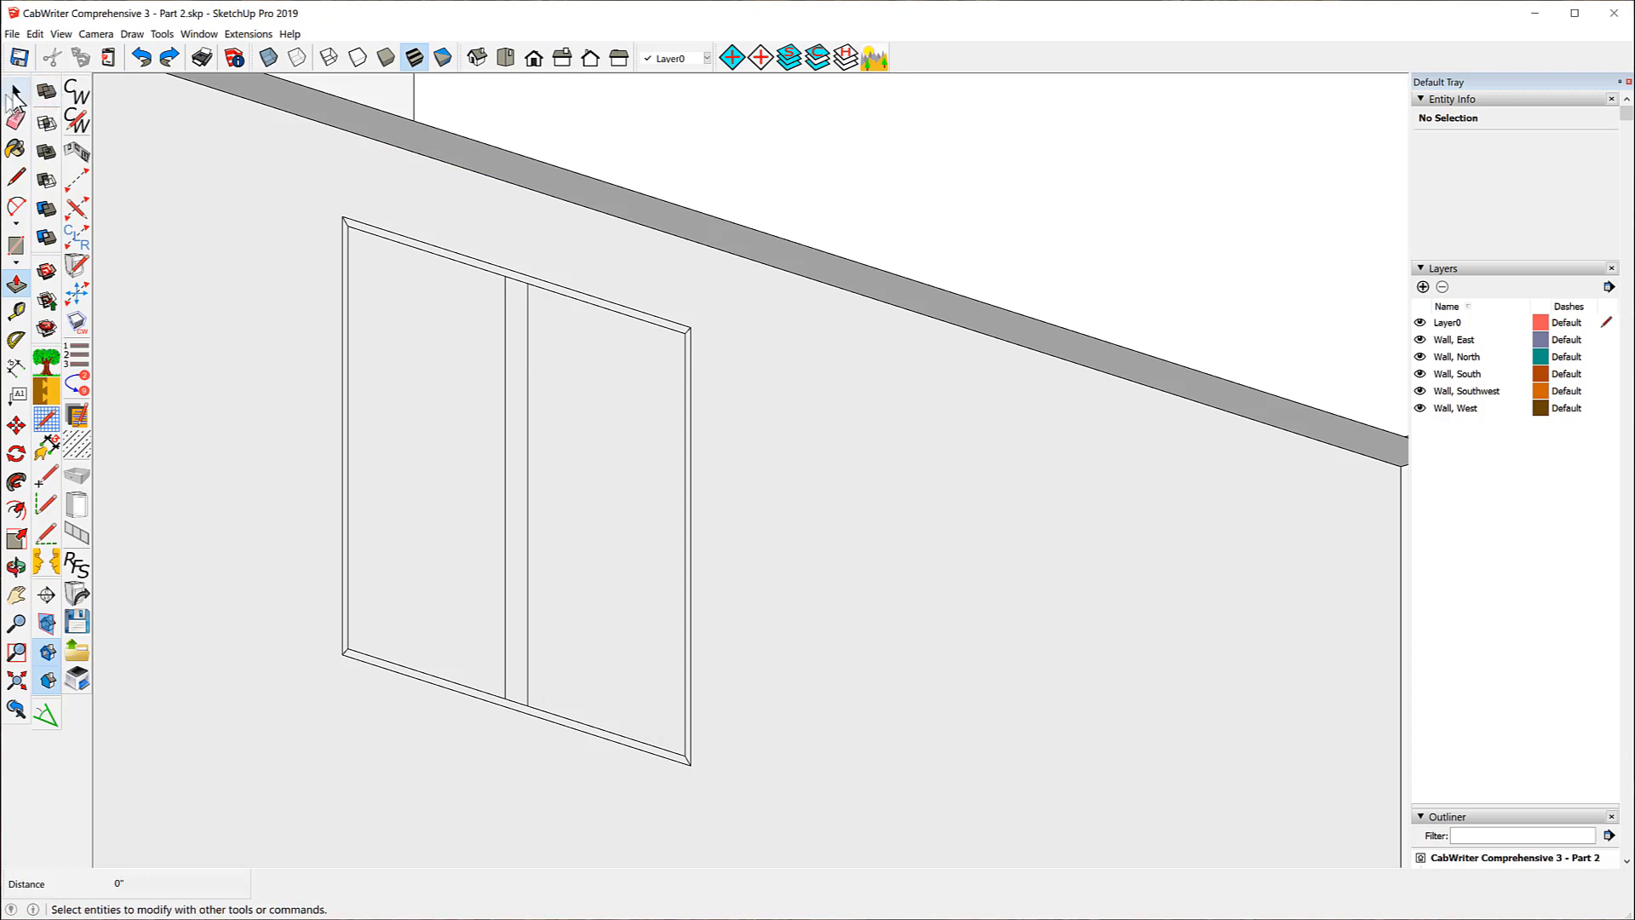
# - Open the North wall component for editing and draw a 46 1/2" by 41 1/2" rectangle over its window outline
pyautogui.click(16, 92)
pyautogui.click(236, 161)
pyautogui.rightClick(236, 160)
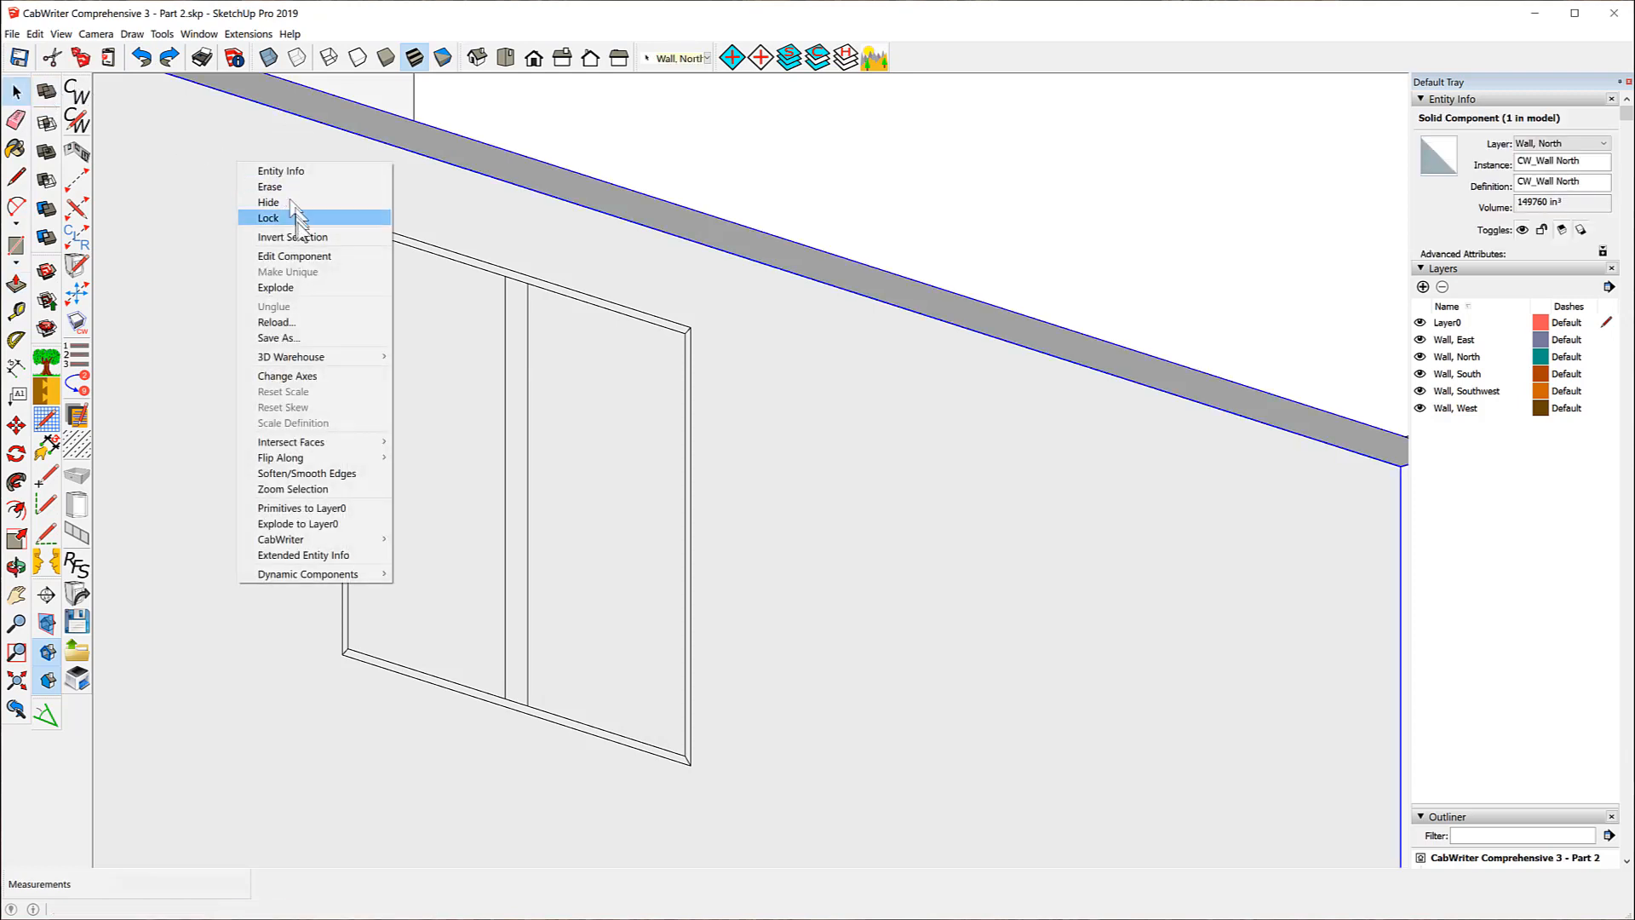
pyautogui.click(295, 257)
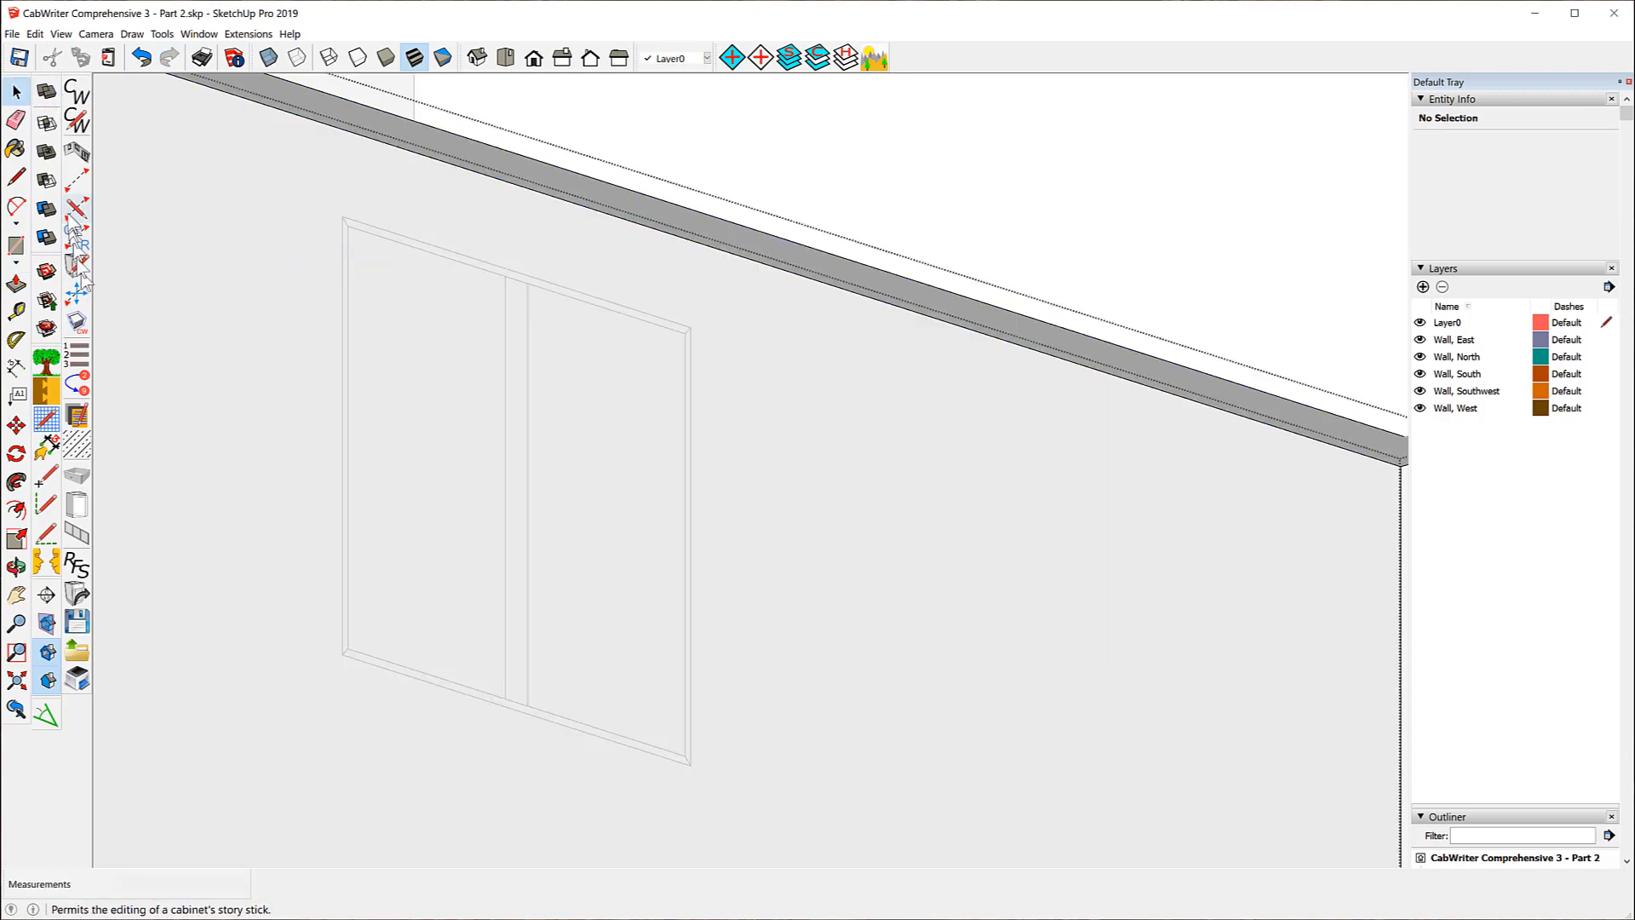
pyautogui.click(15, 246)
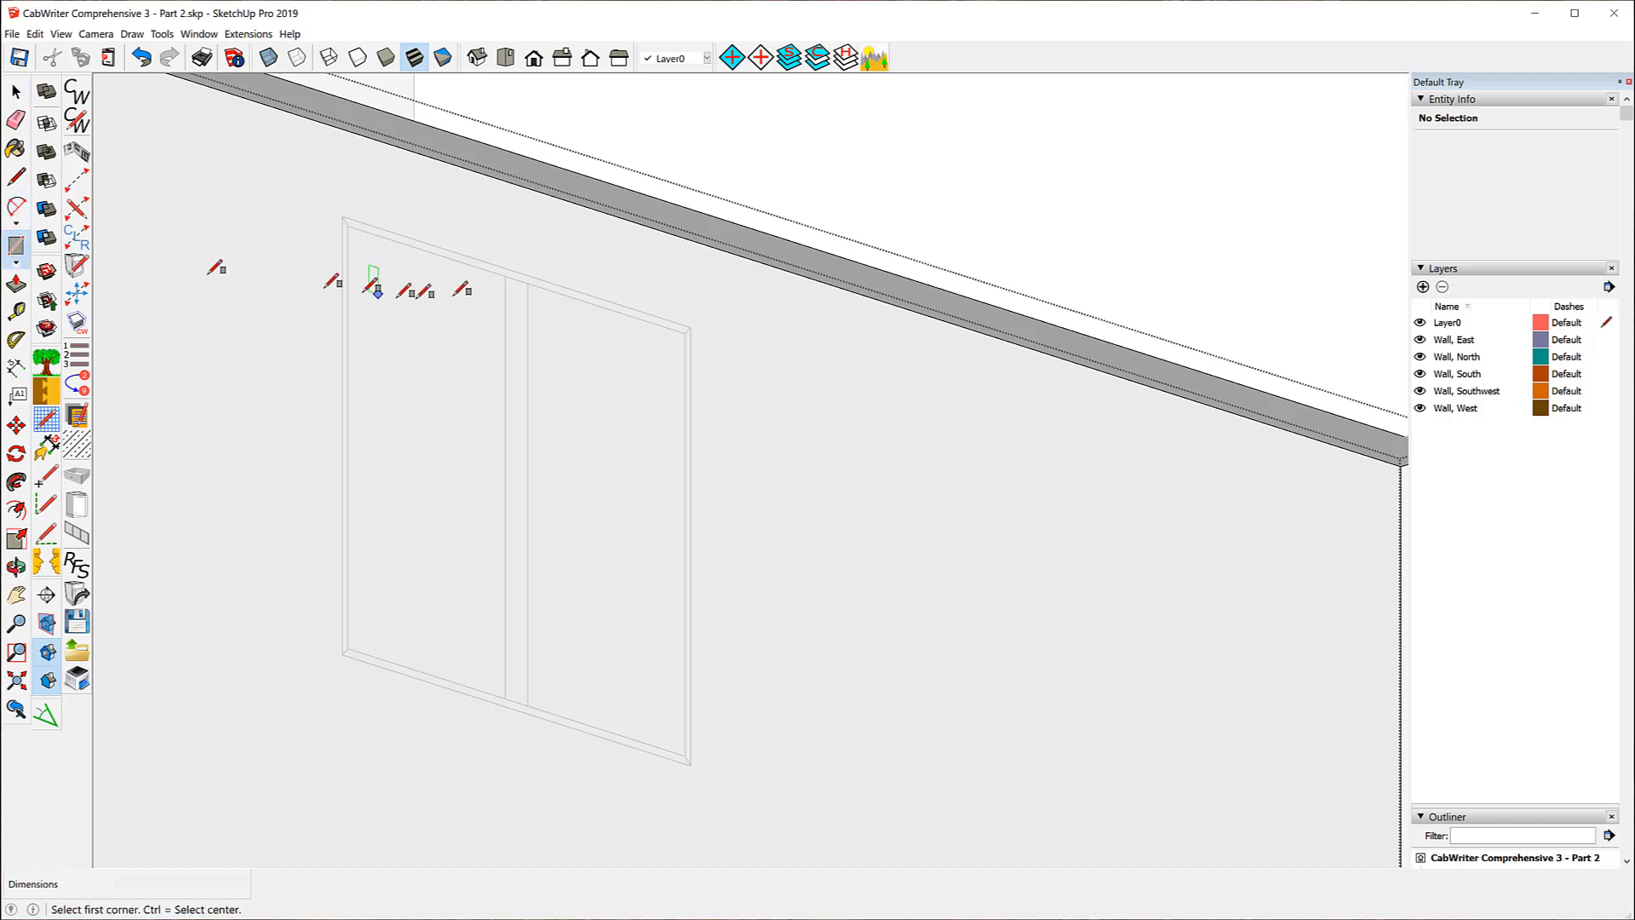
pyautogui.click(343, 216)
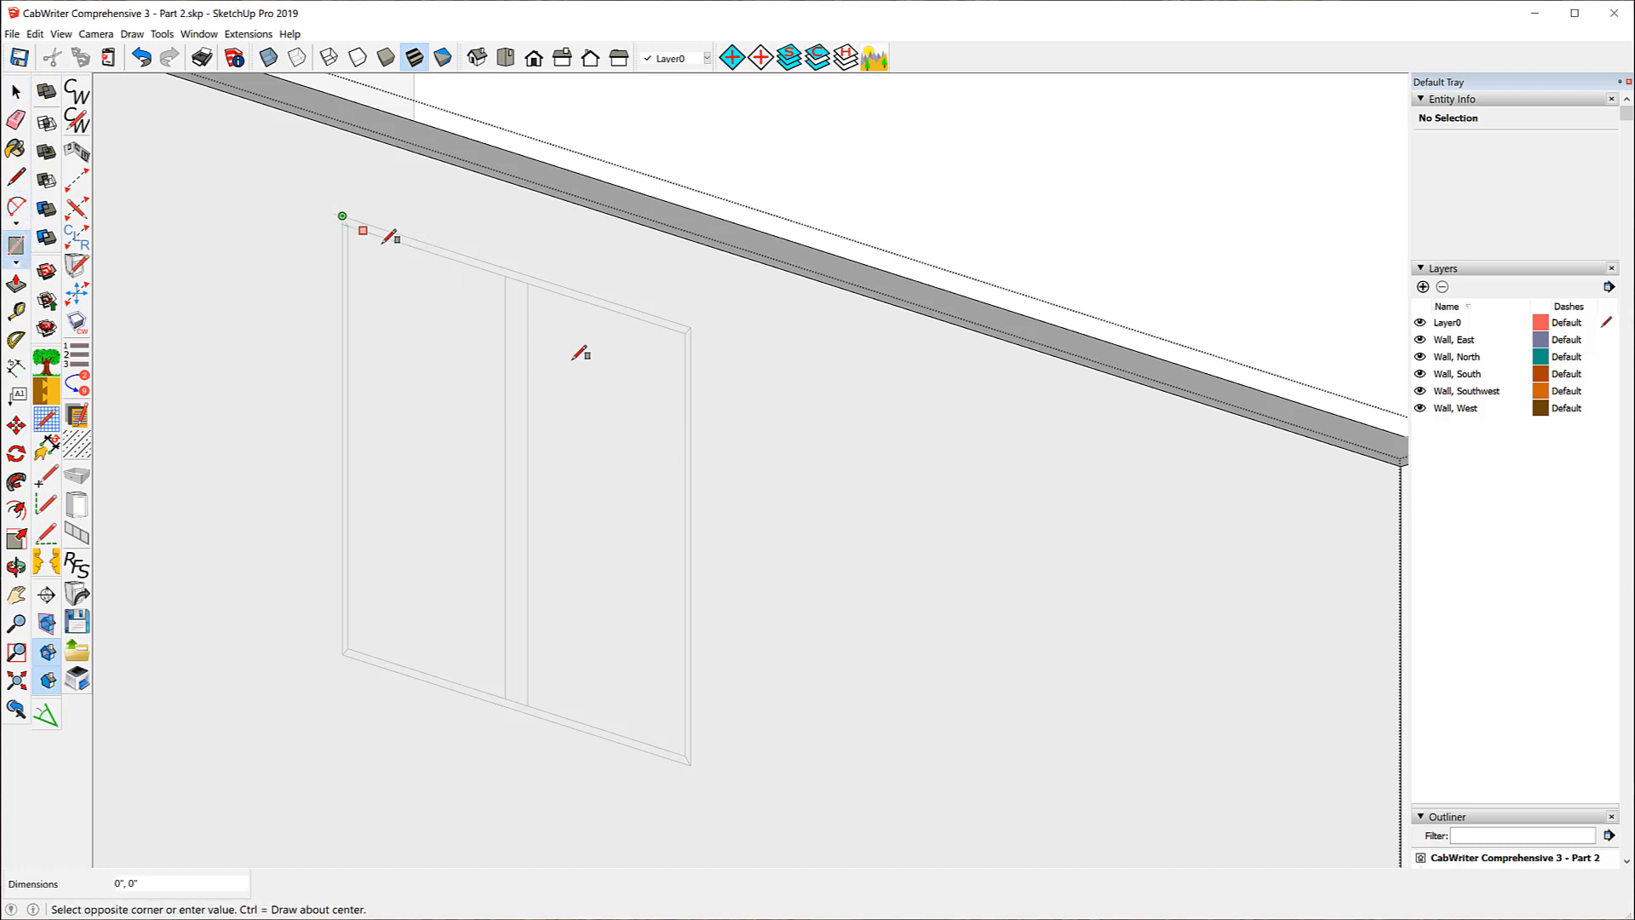
pyautogui.click(691, 764)
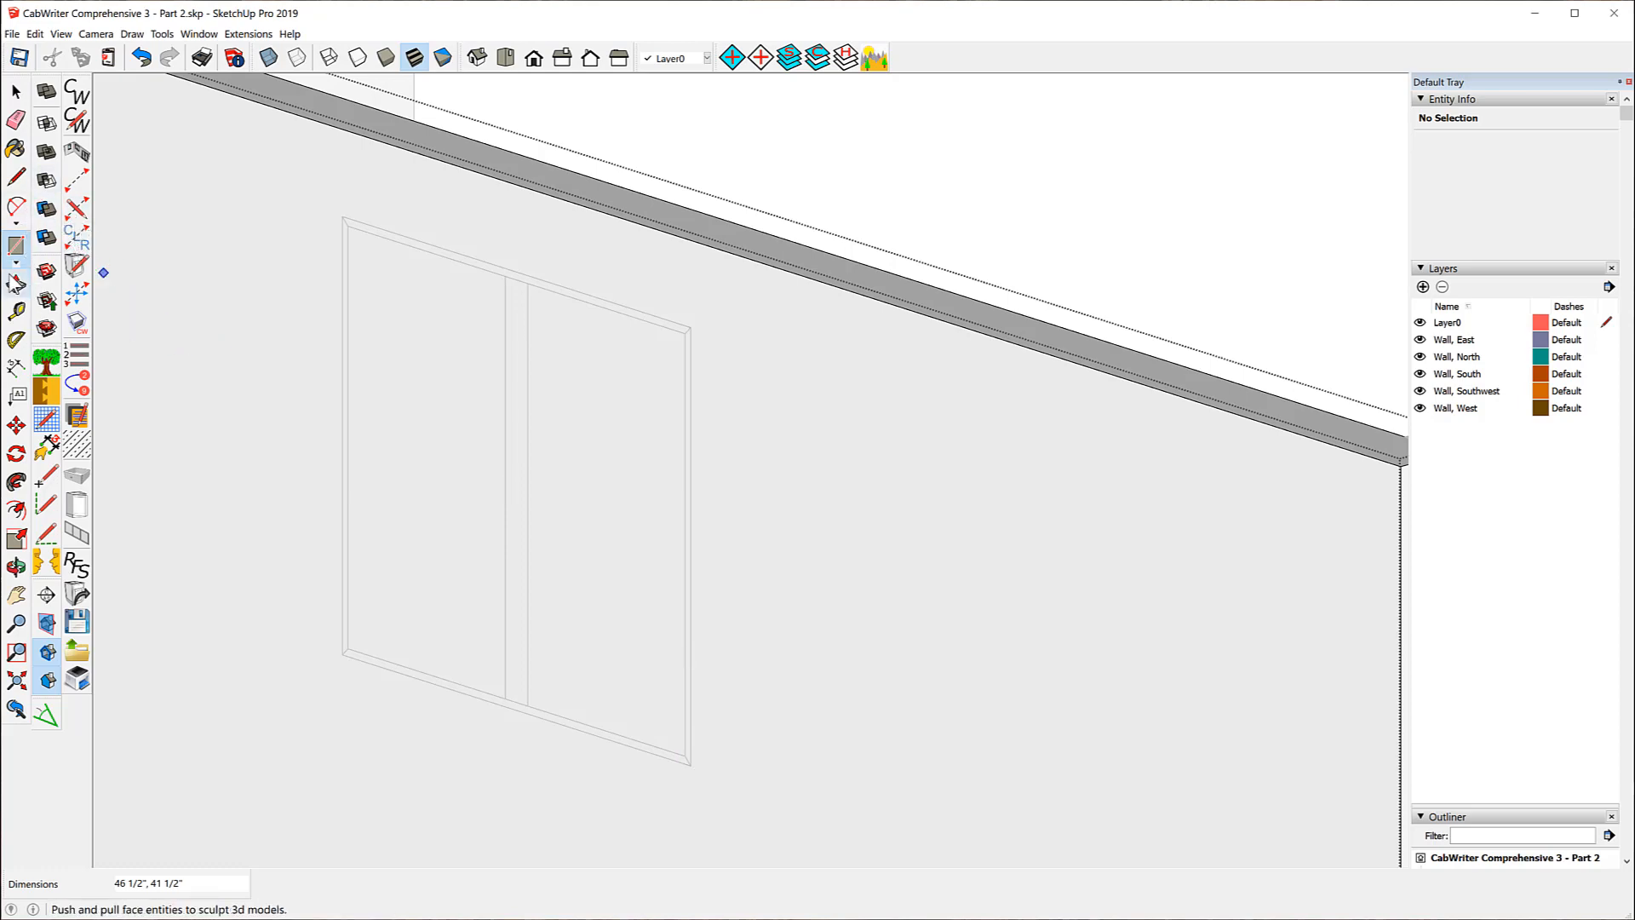
# - Push the North wall's window rectangle 6 1/2" through the wall to open the hole, and close the component
pyautogui.click(15, 283)
pyautogui.click(452, 380)
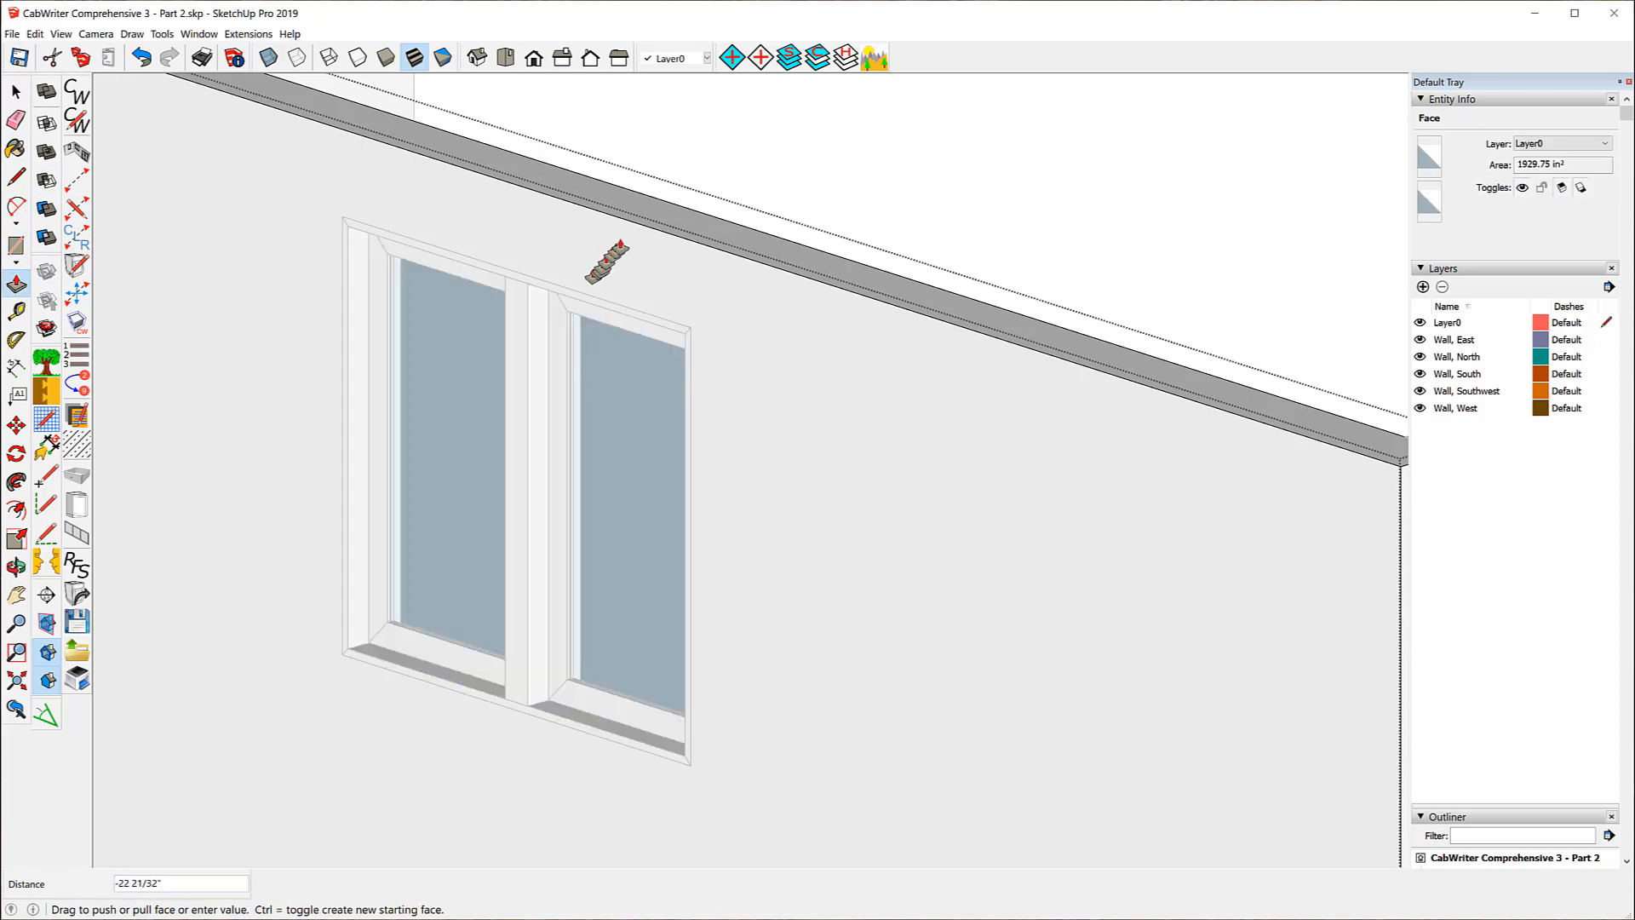
pyautogui.click(663, 205)
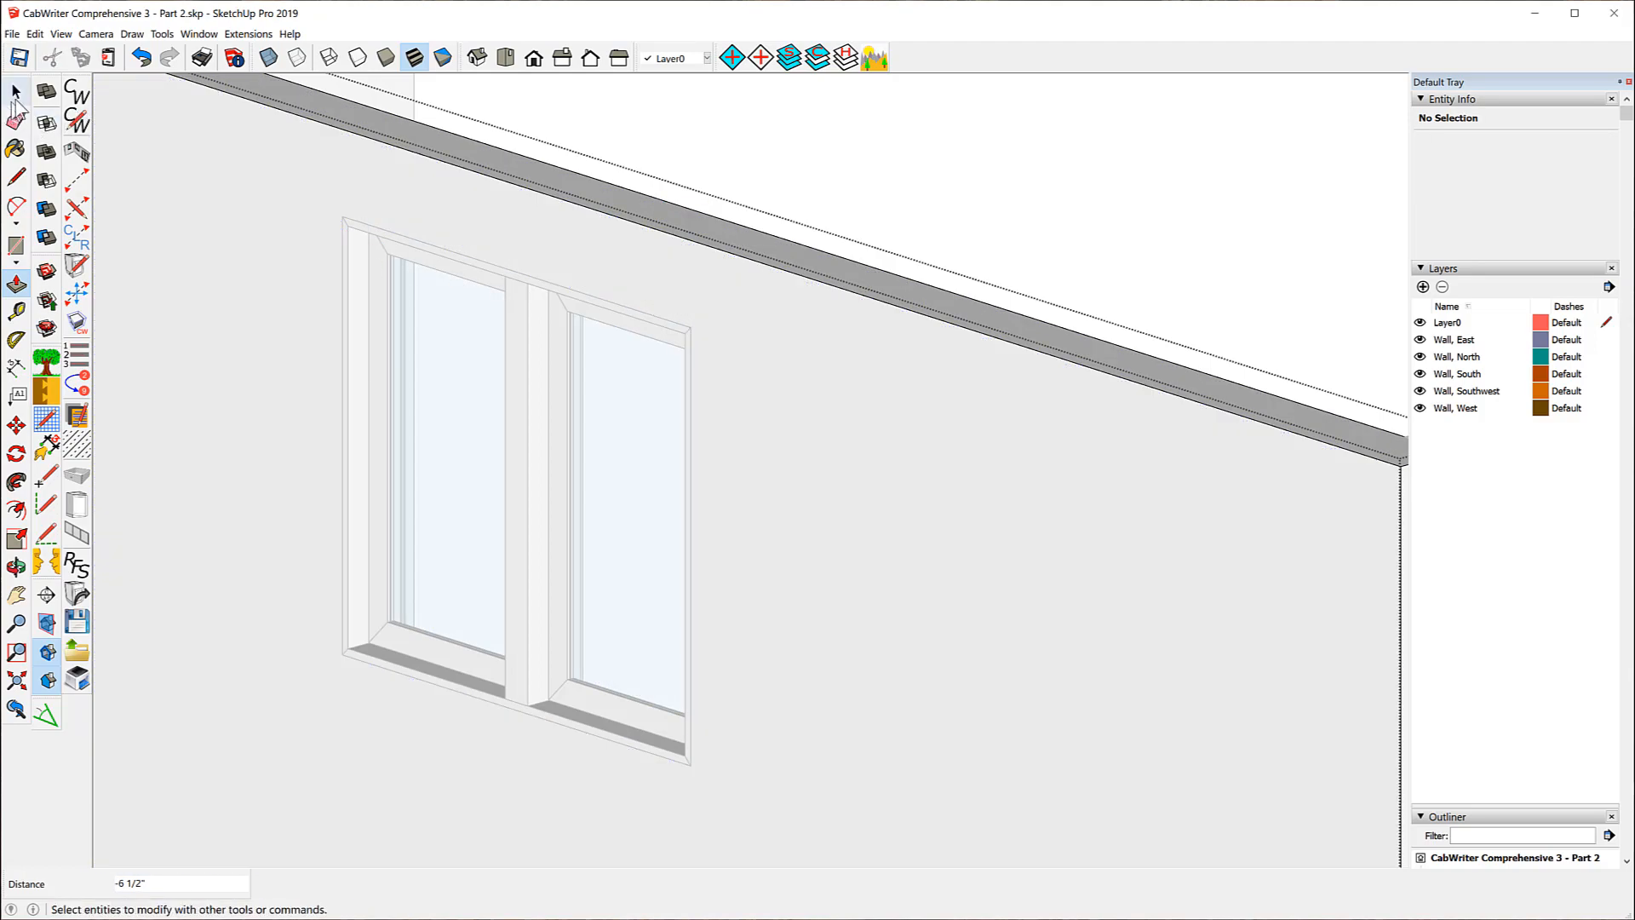
pyautogui.click(16, 91)
# - Draw a 240" by 198 1/2" floor rectangle from the origin to the outer base corner where the North and East walls meet
pyautogui.moveTo(1061, 210); pyautogui.dragTo(375, 208, button='middle')
pyautogui.scroll(-5, 398, 204)
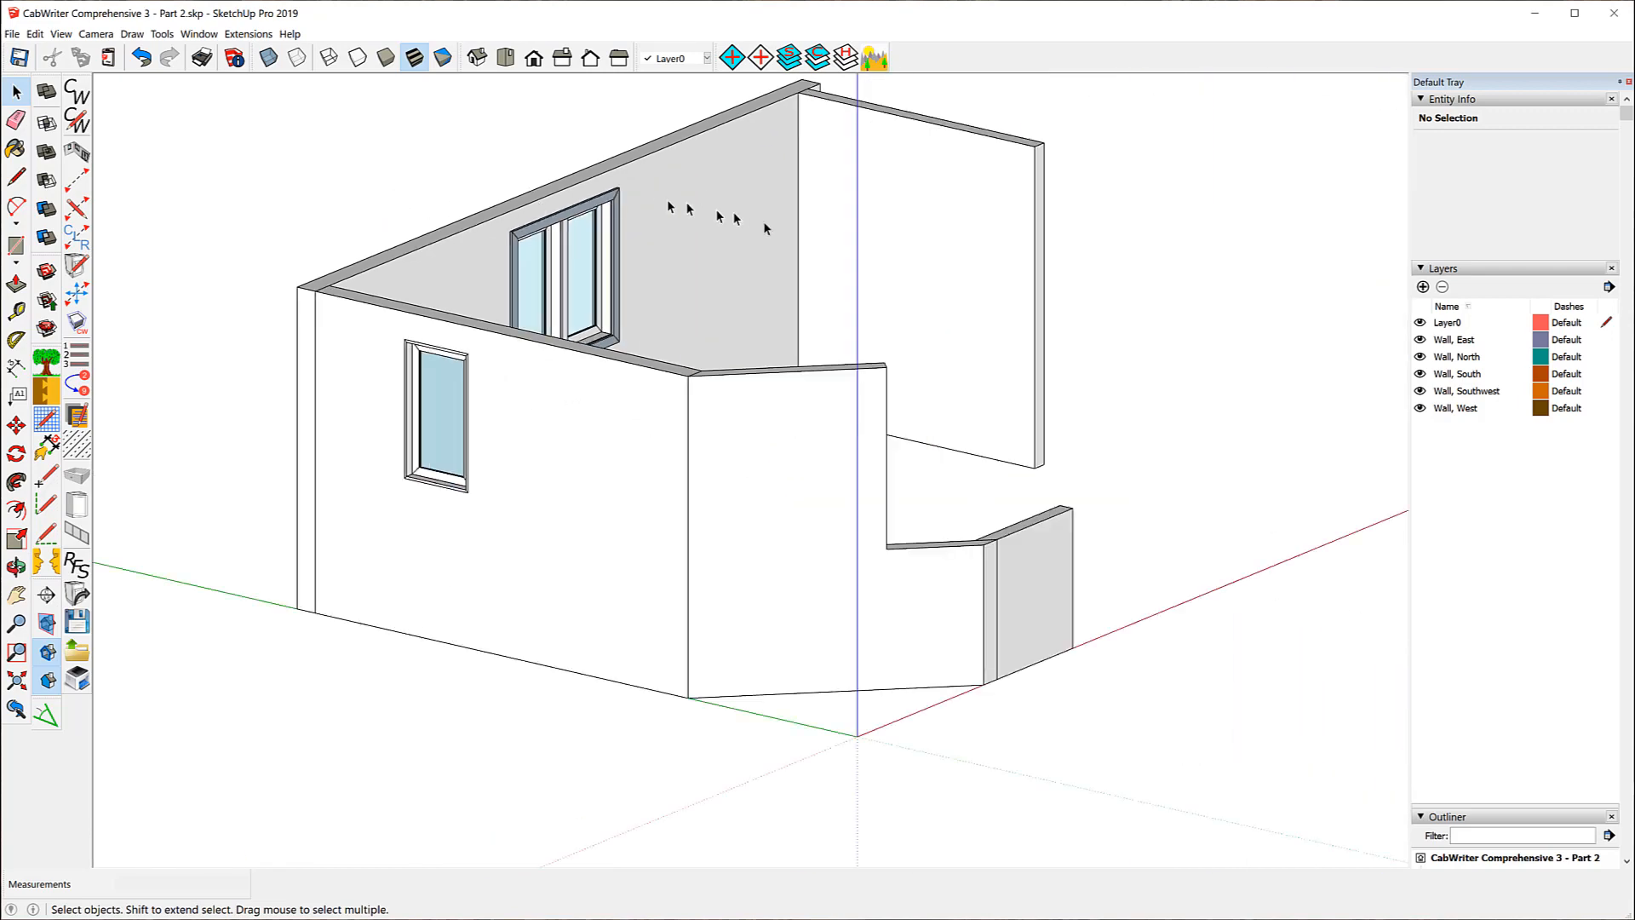
pyautogui.moveTo(831, 232); pyautogui.dragTo(719, 363, button='middle')
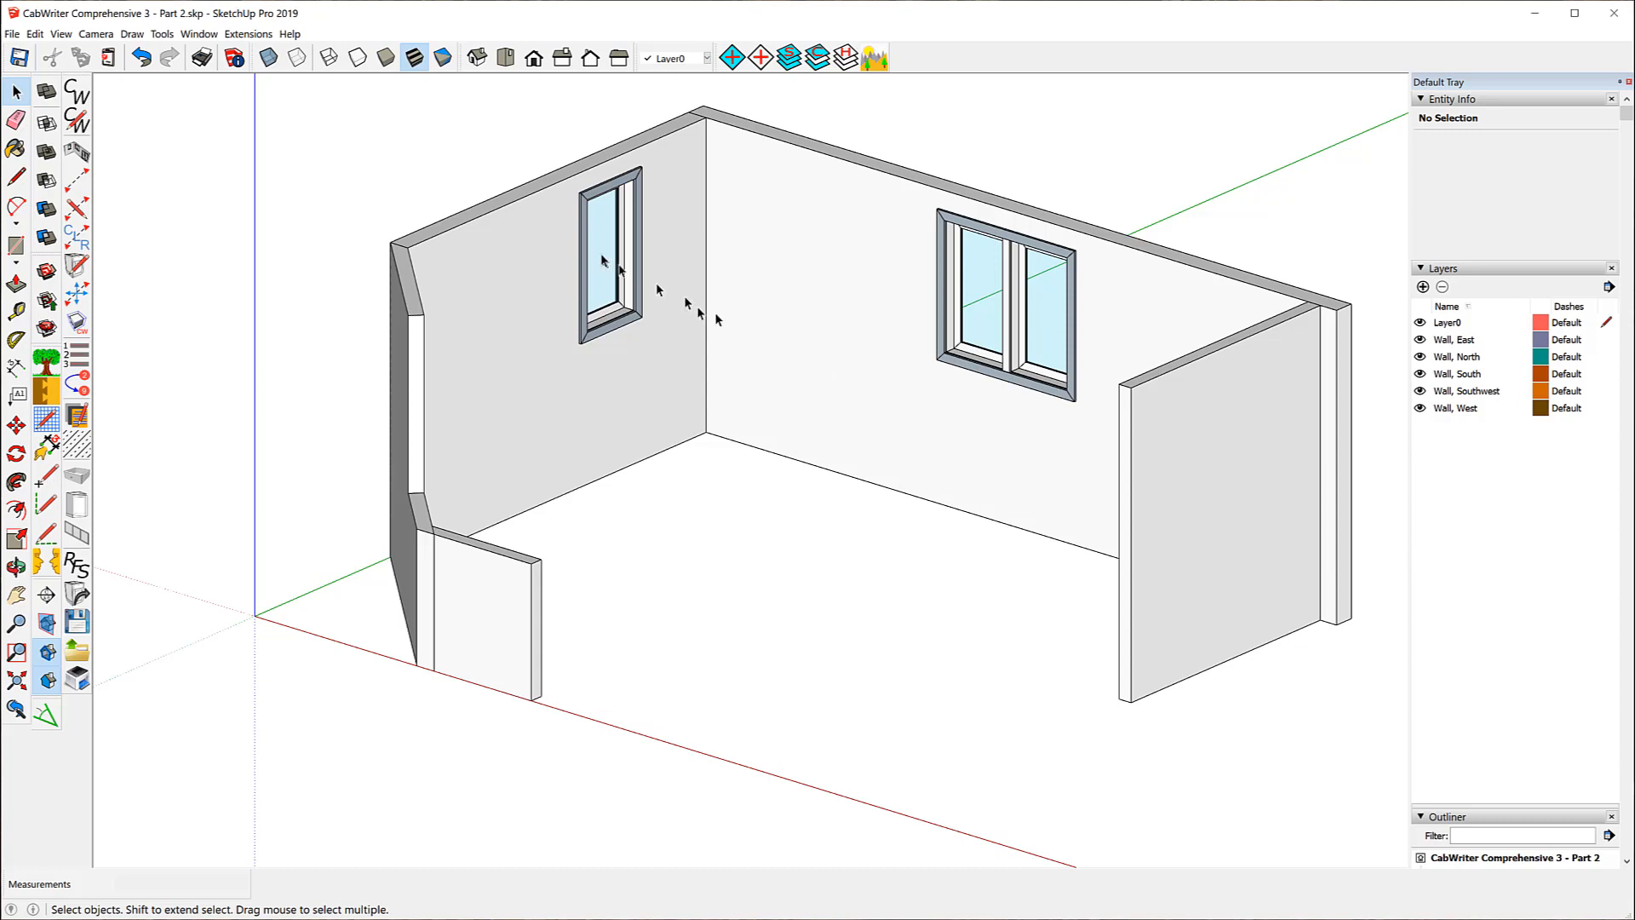
pyautogui.scroll(-2, 600, 255)
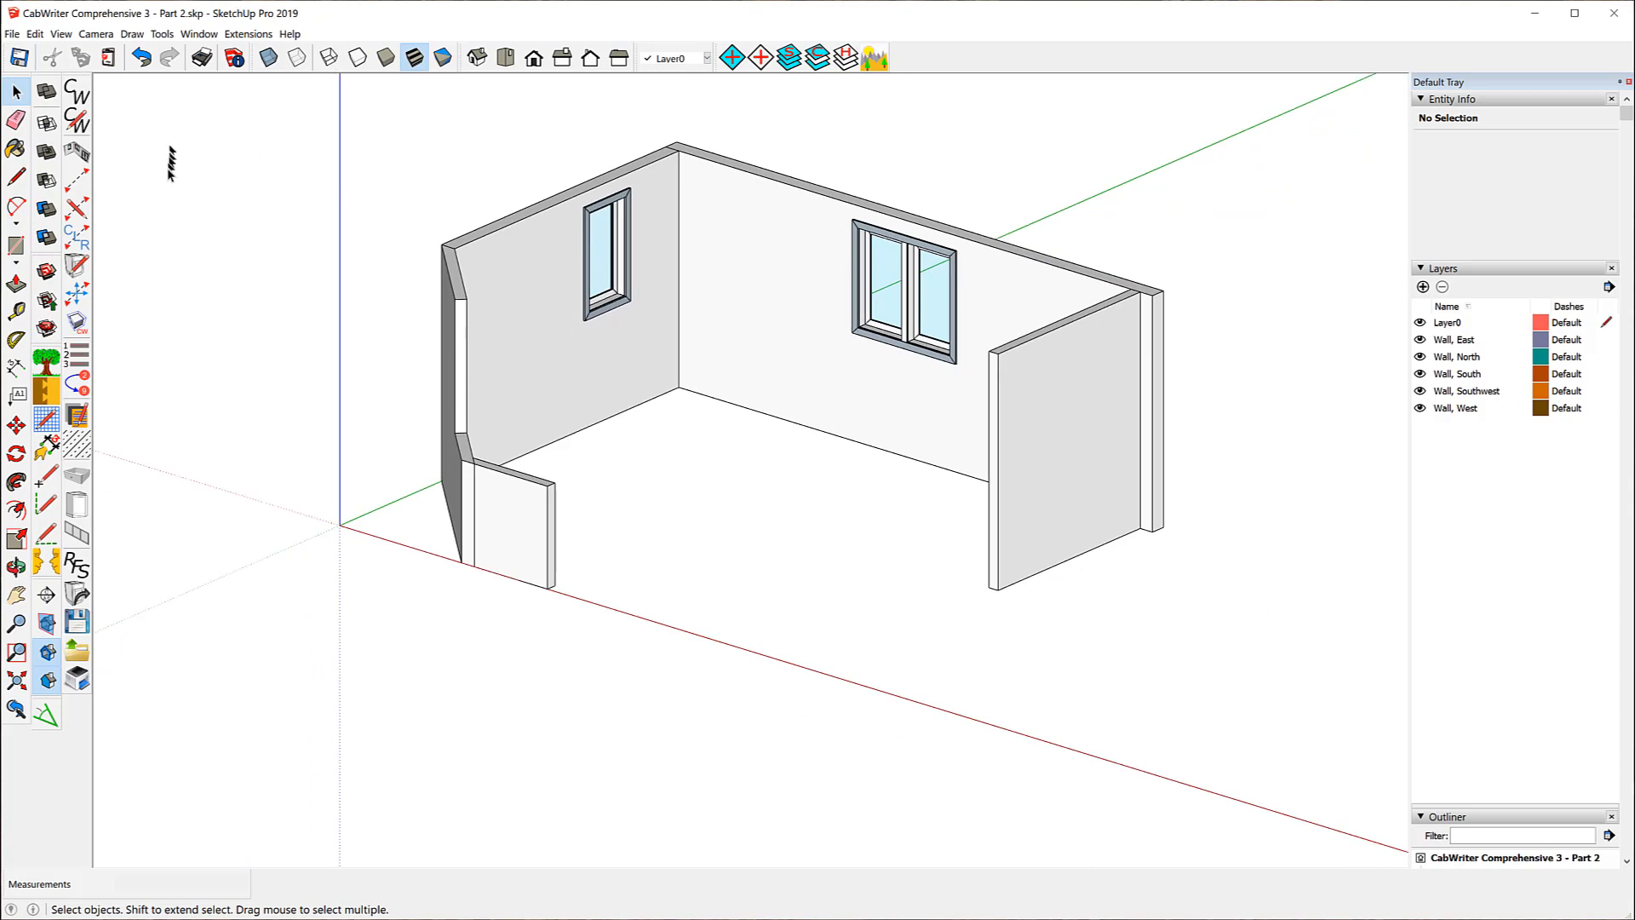
pyautogui.click(17, 246)
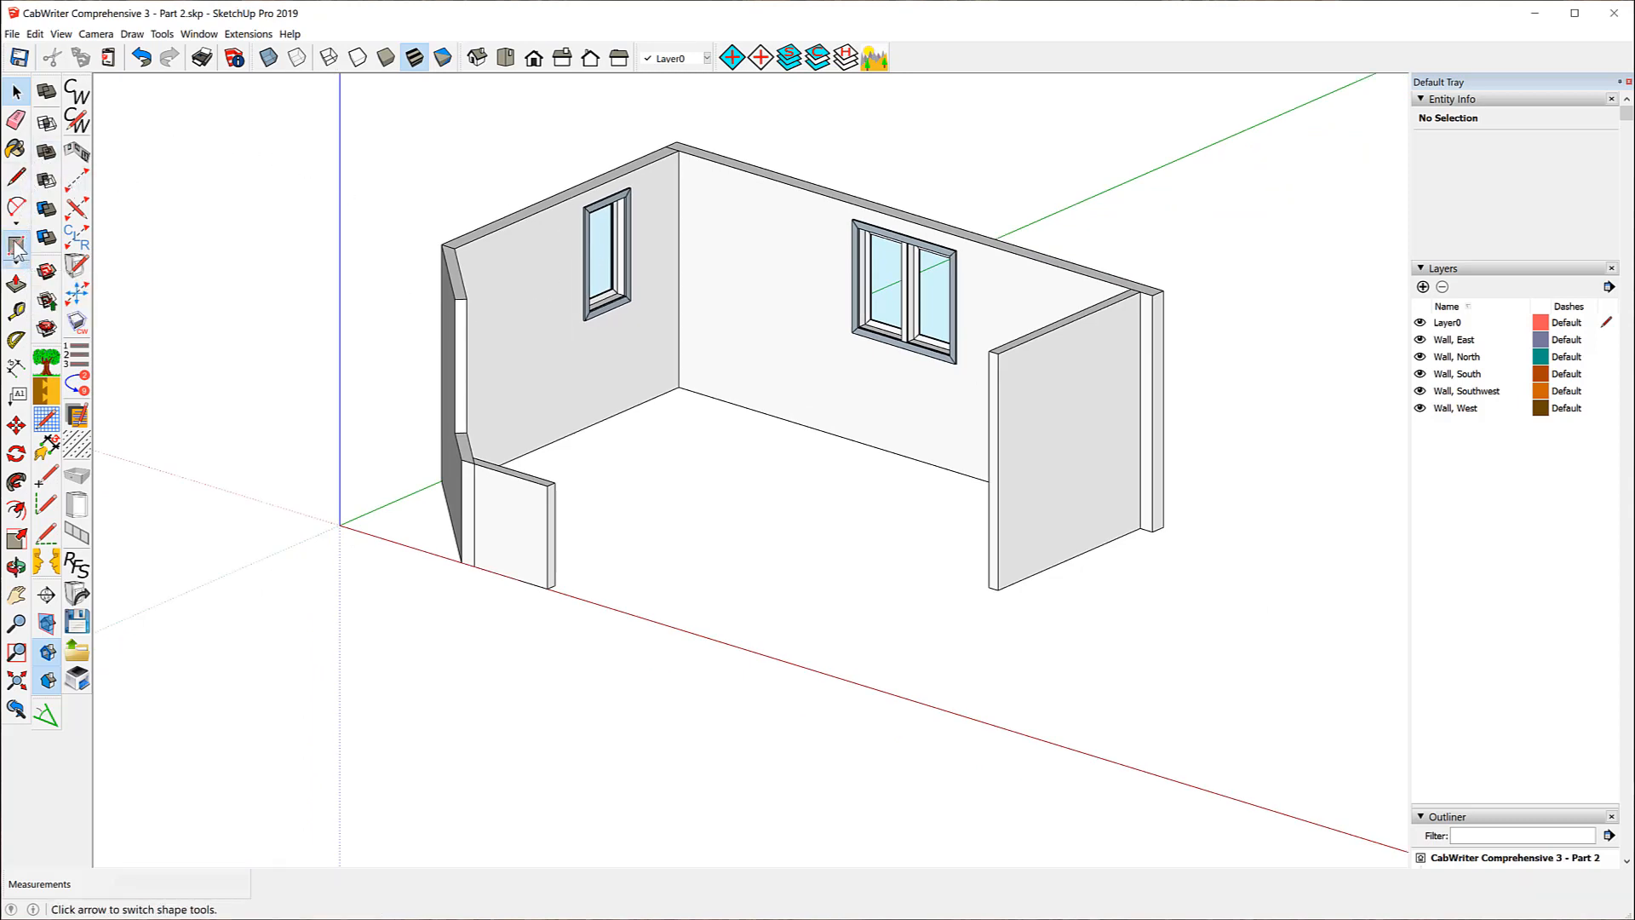
pyautogui.click(340, 524)
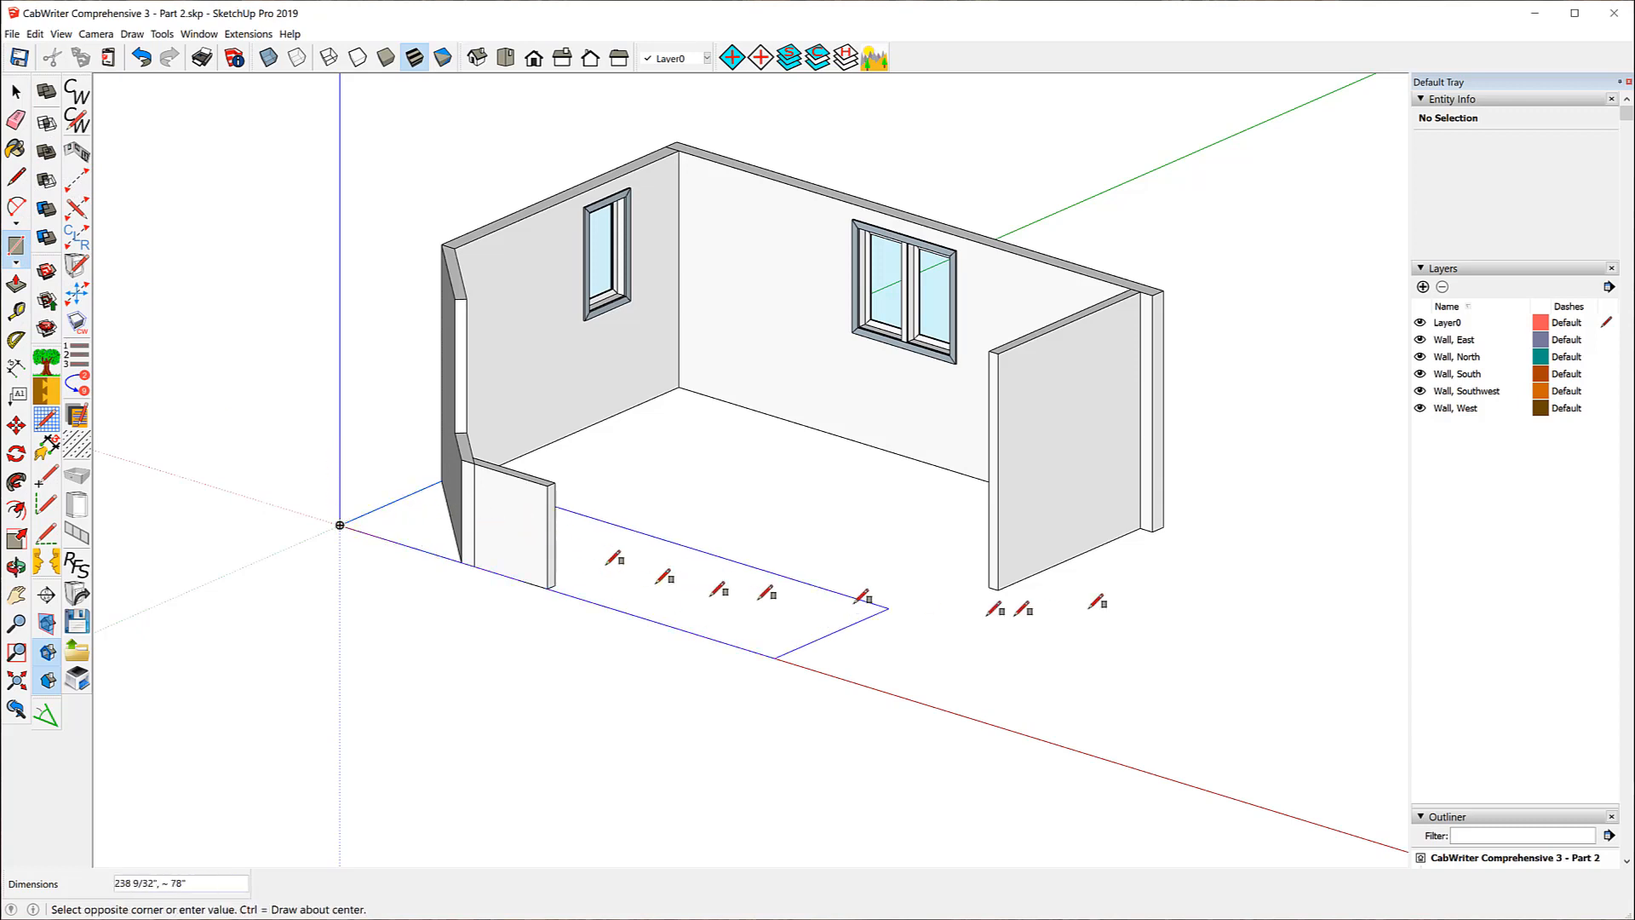
pyautogui.click(1167, 527)
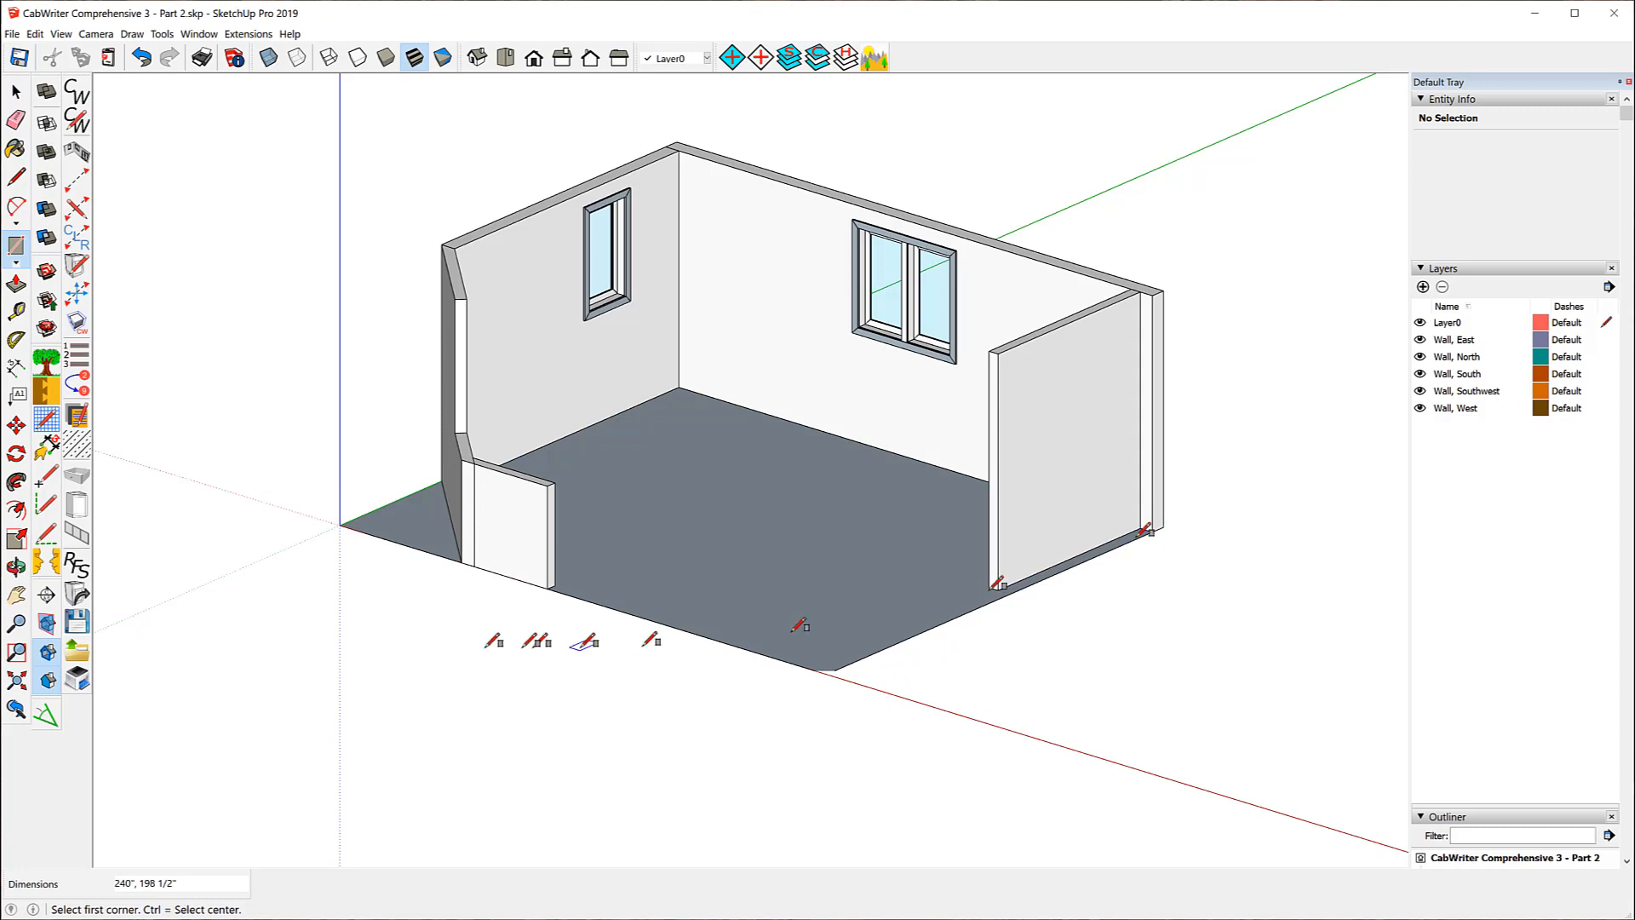
# - Push the floor rectangle down 2" to make a slab
pyautogui.click(16, 283)
pyautogui.click(686, 607)
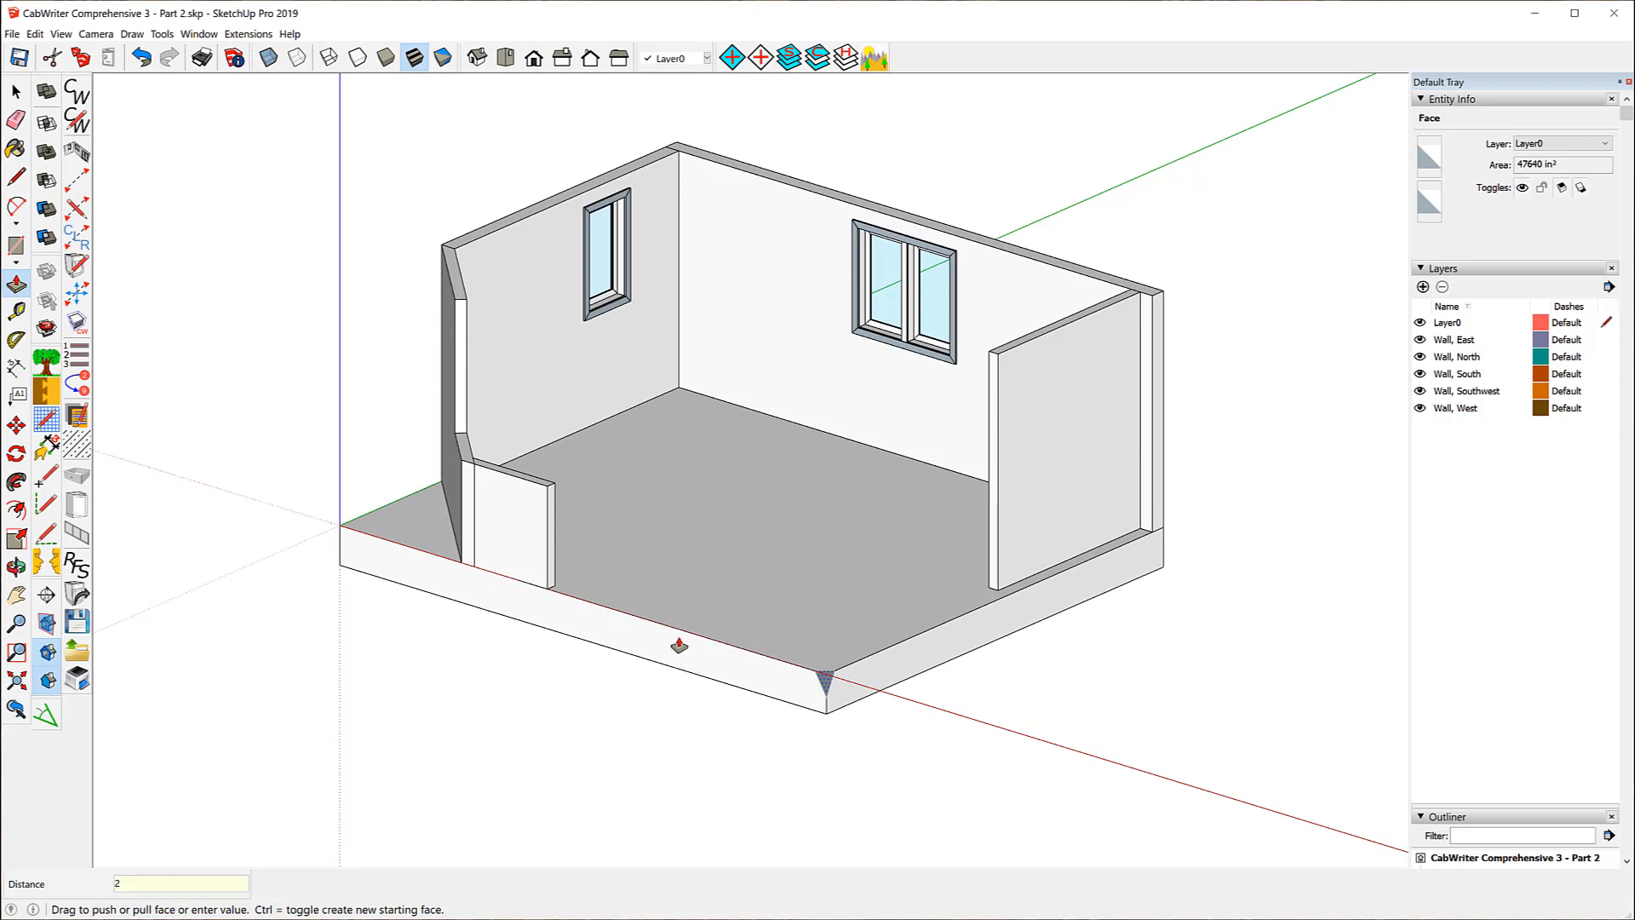
pyautogui.press('Return')
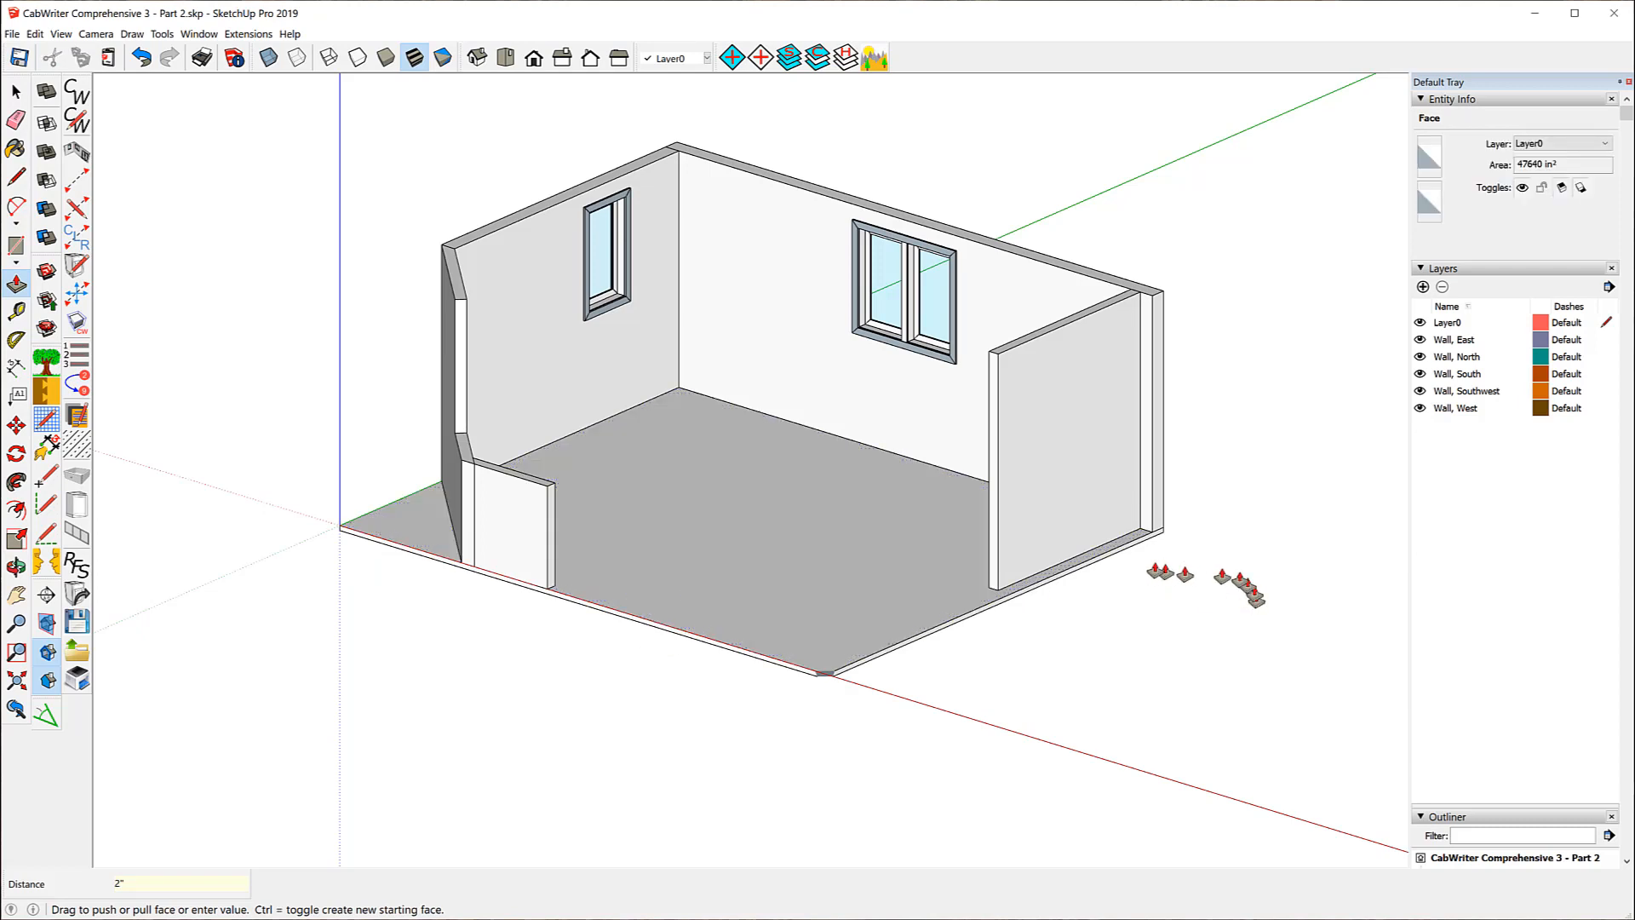
# - Pull the floor slab's side face along the East wall outward by about 17 11/32"
pyautogui.click(1133, 555)
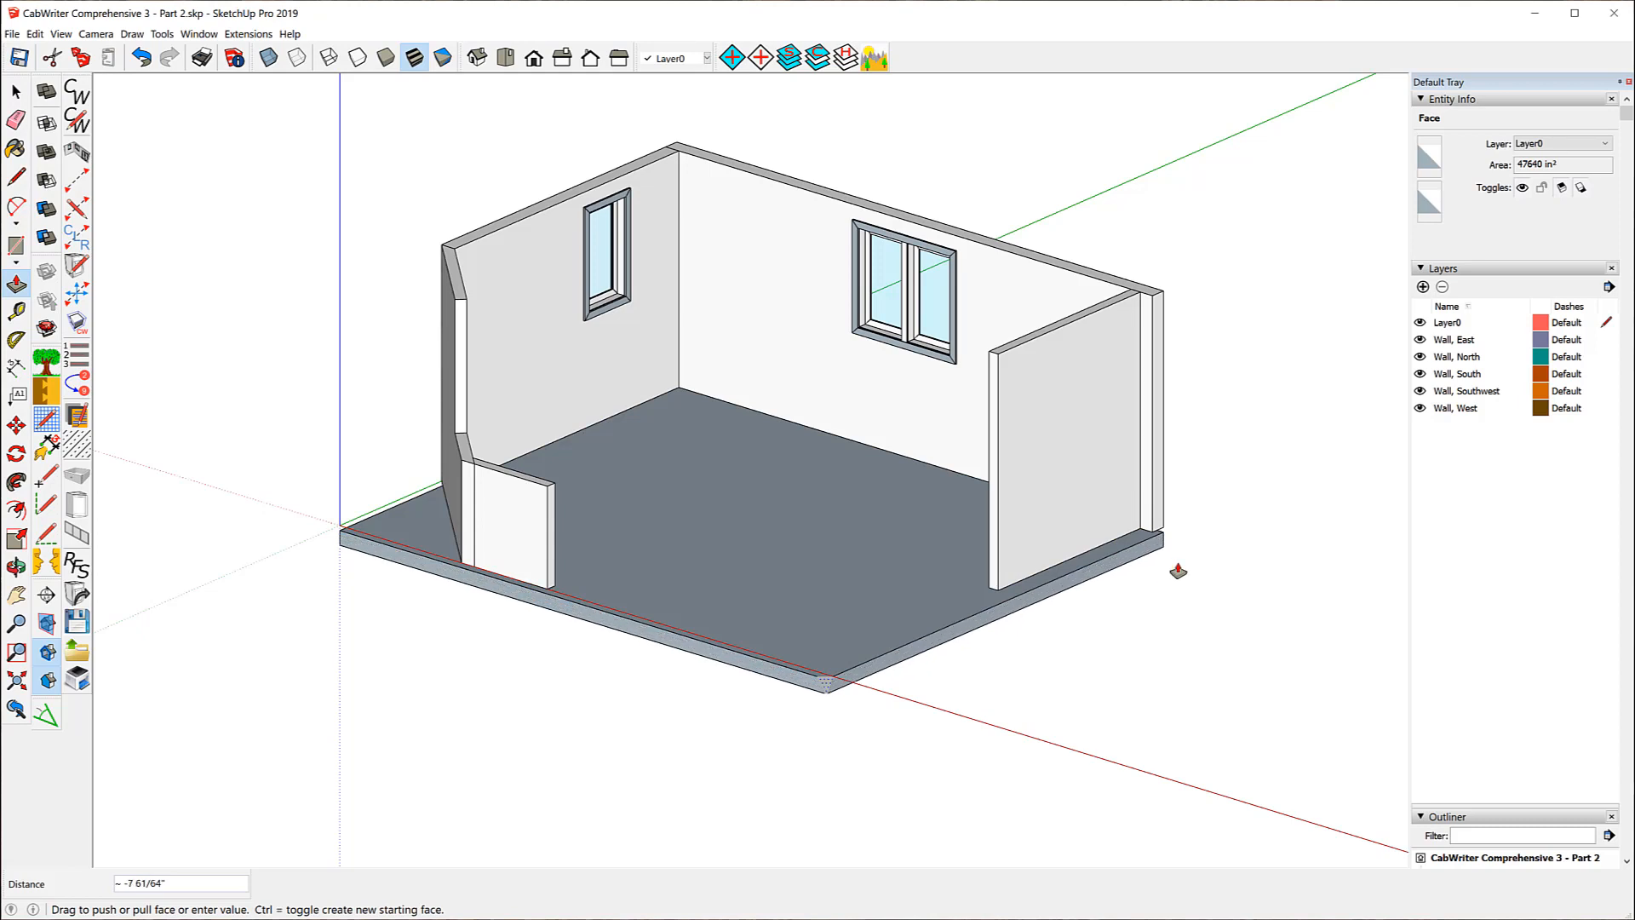
pyautogui.press('Escape')
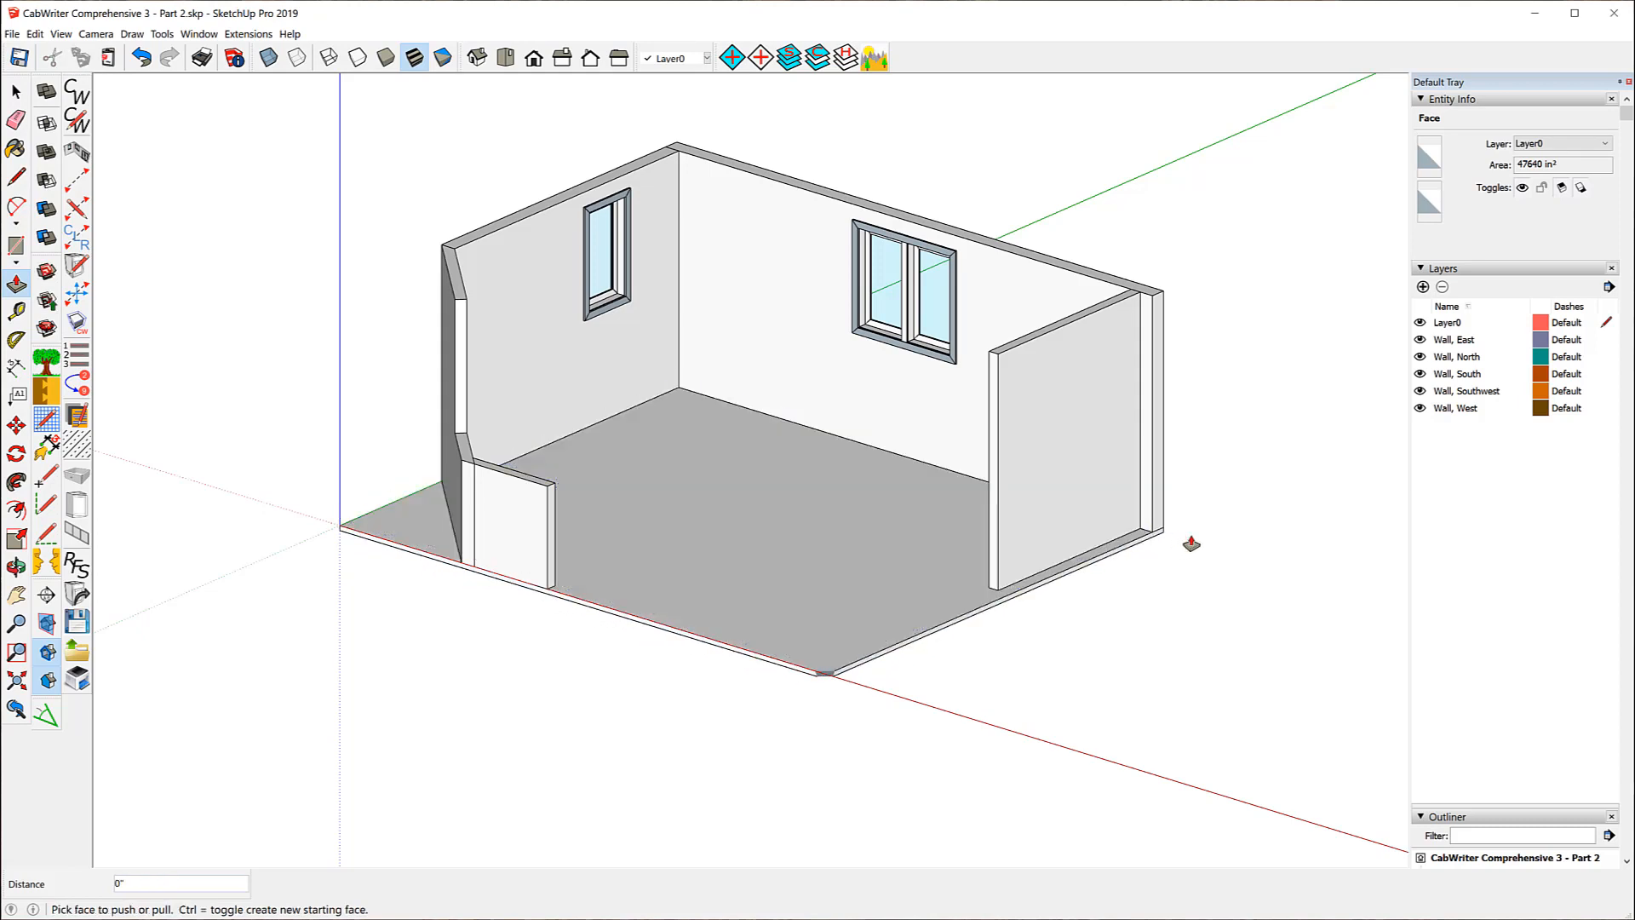
pyautogui.click(1133, 551)
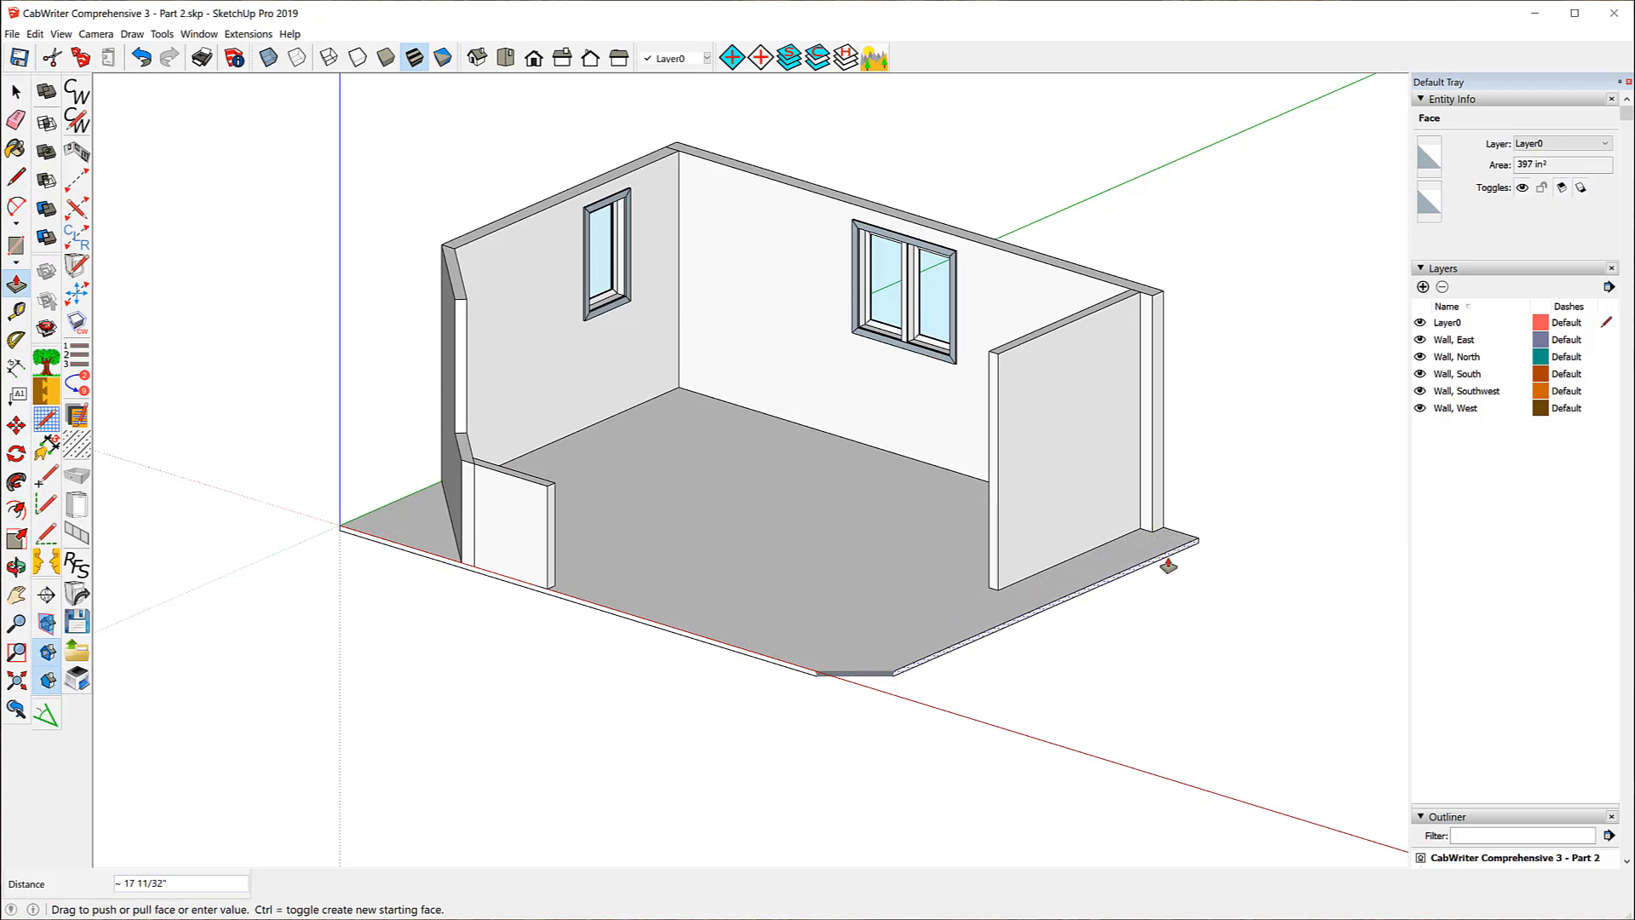
pyautogui.click(1163, 564)
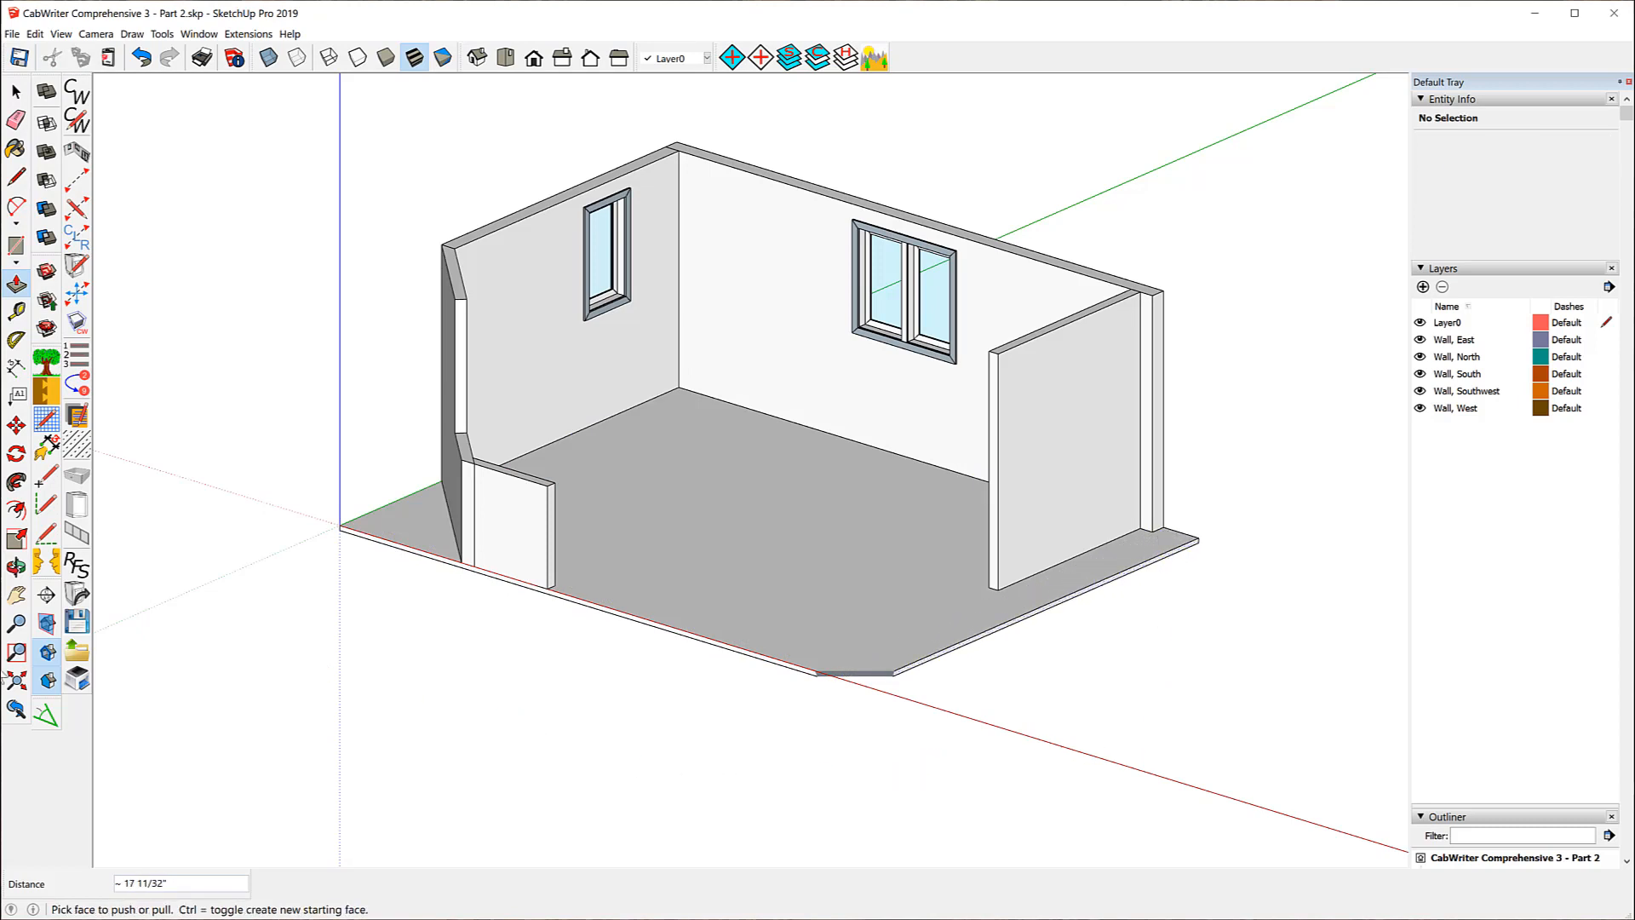
# - Make the whole floor slab a component with the definition name Floor
pyautogui.click(16, 680)
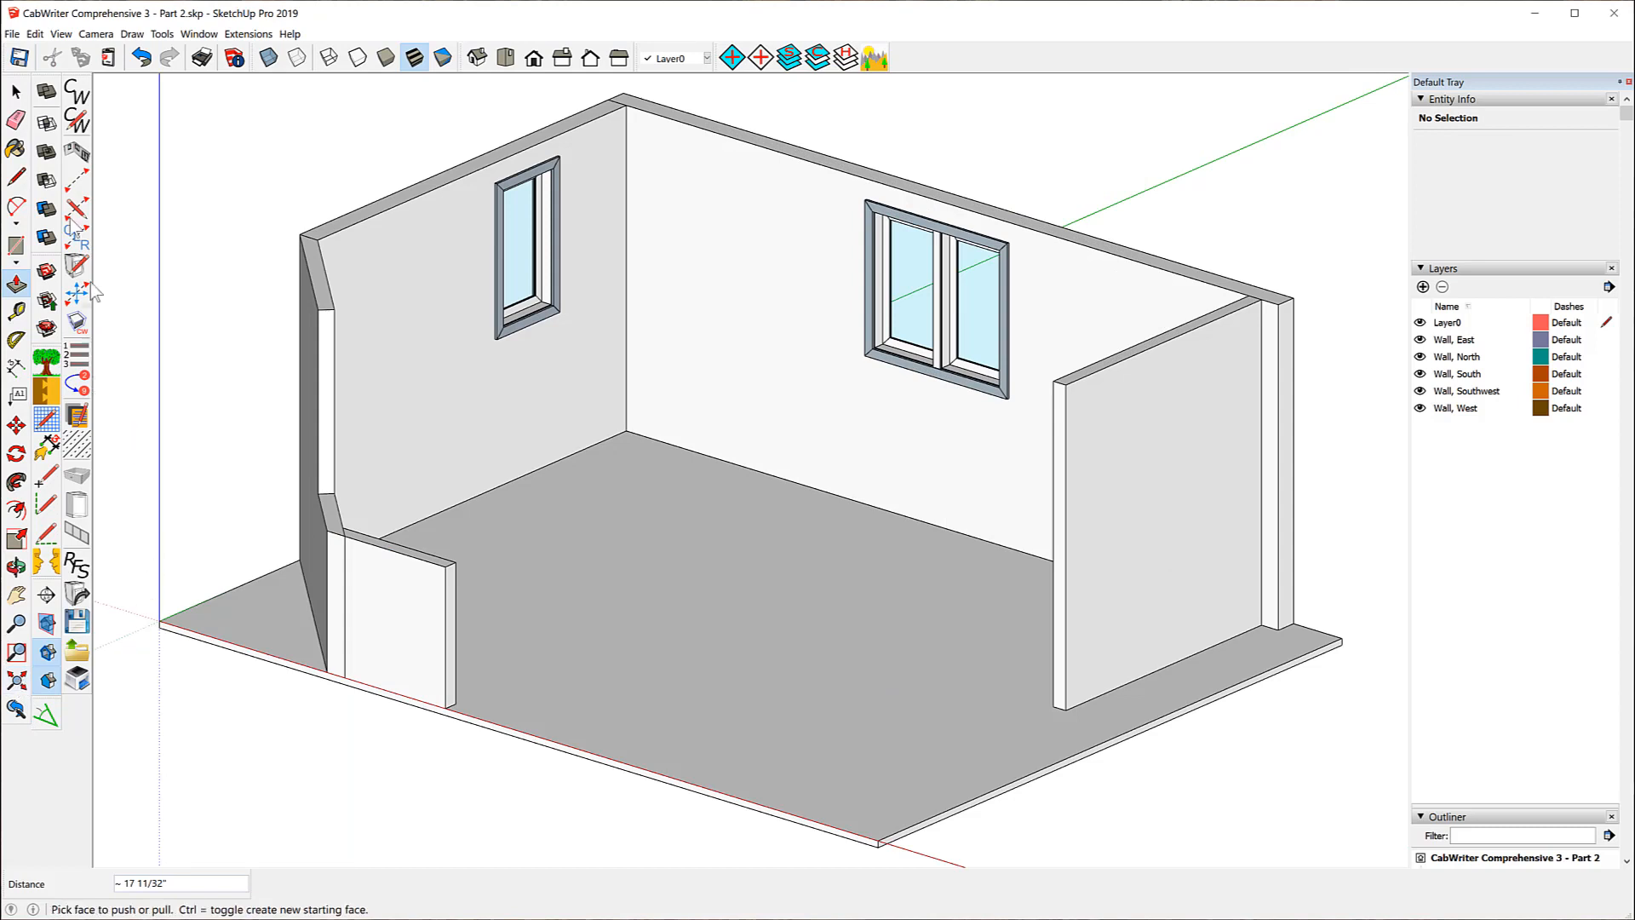
pyautogui.click(16, 91)
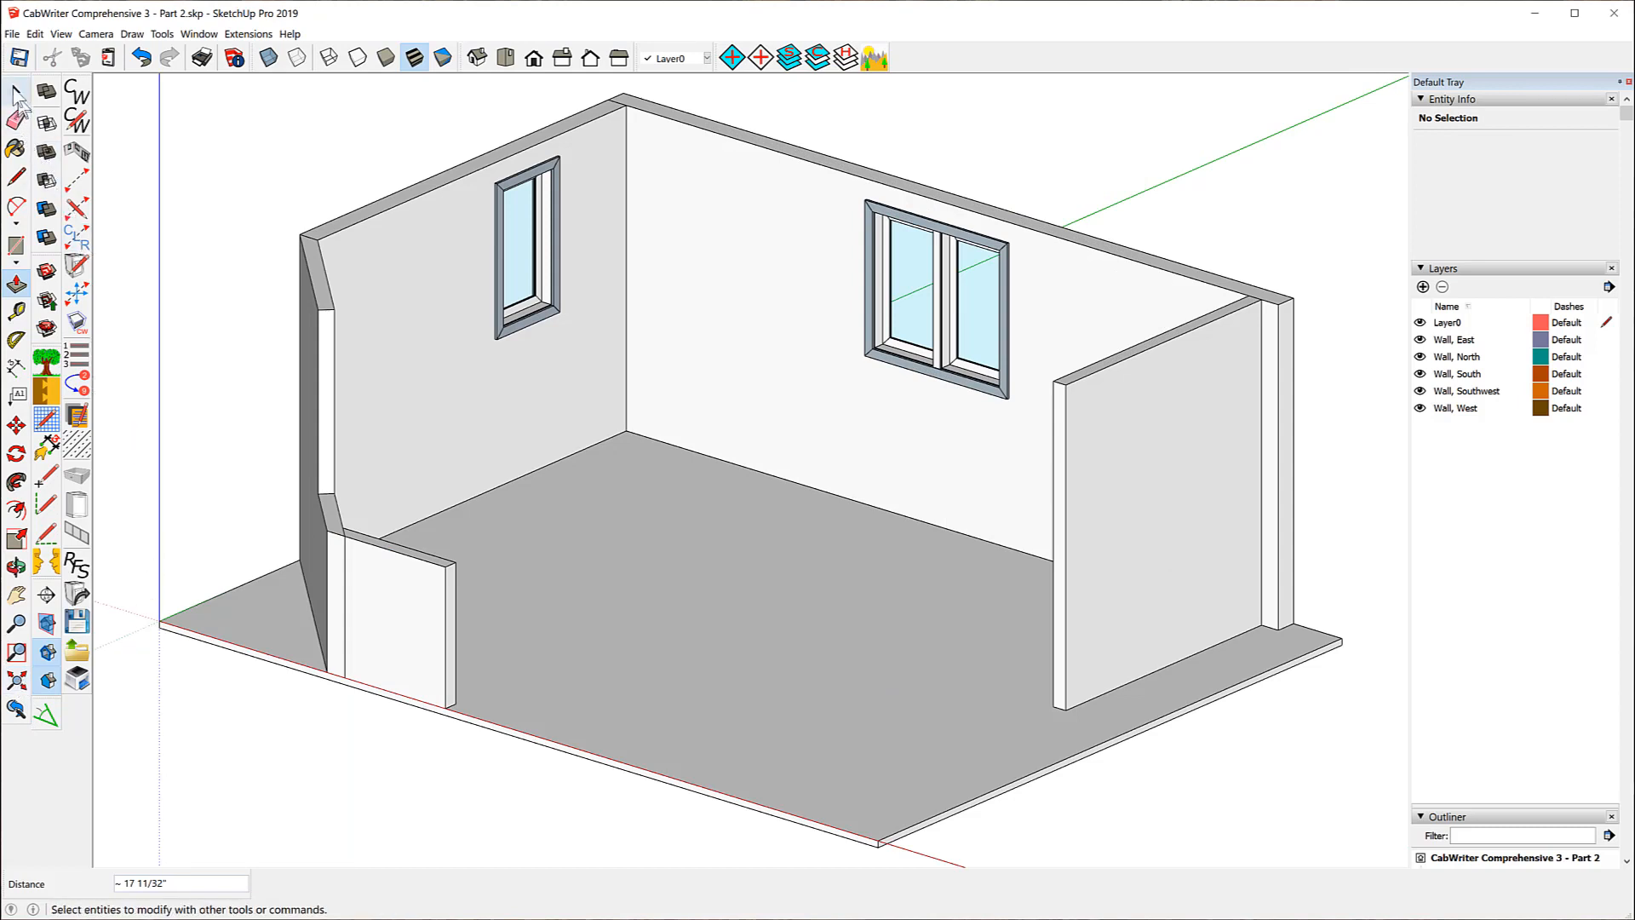
pyautogui.tripleClick(741, 730)
pyautogui.rightClick(741, 729)
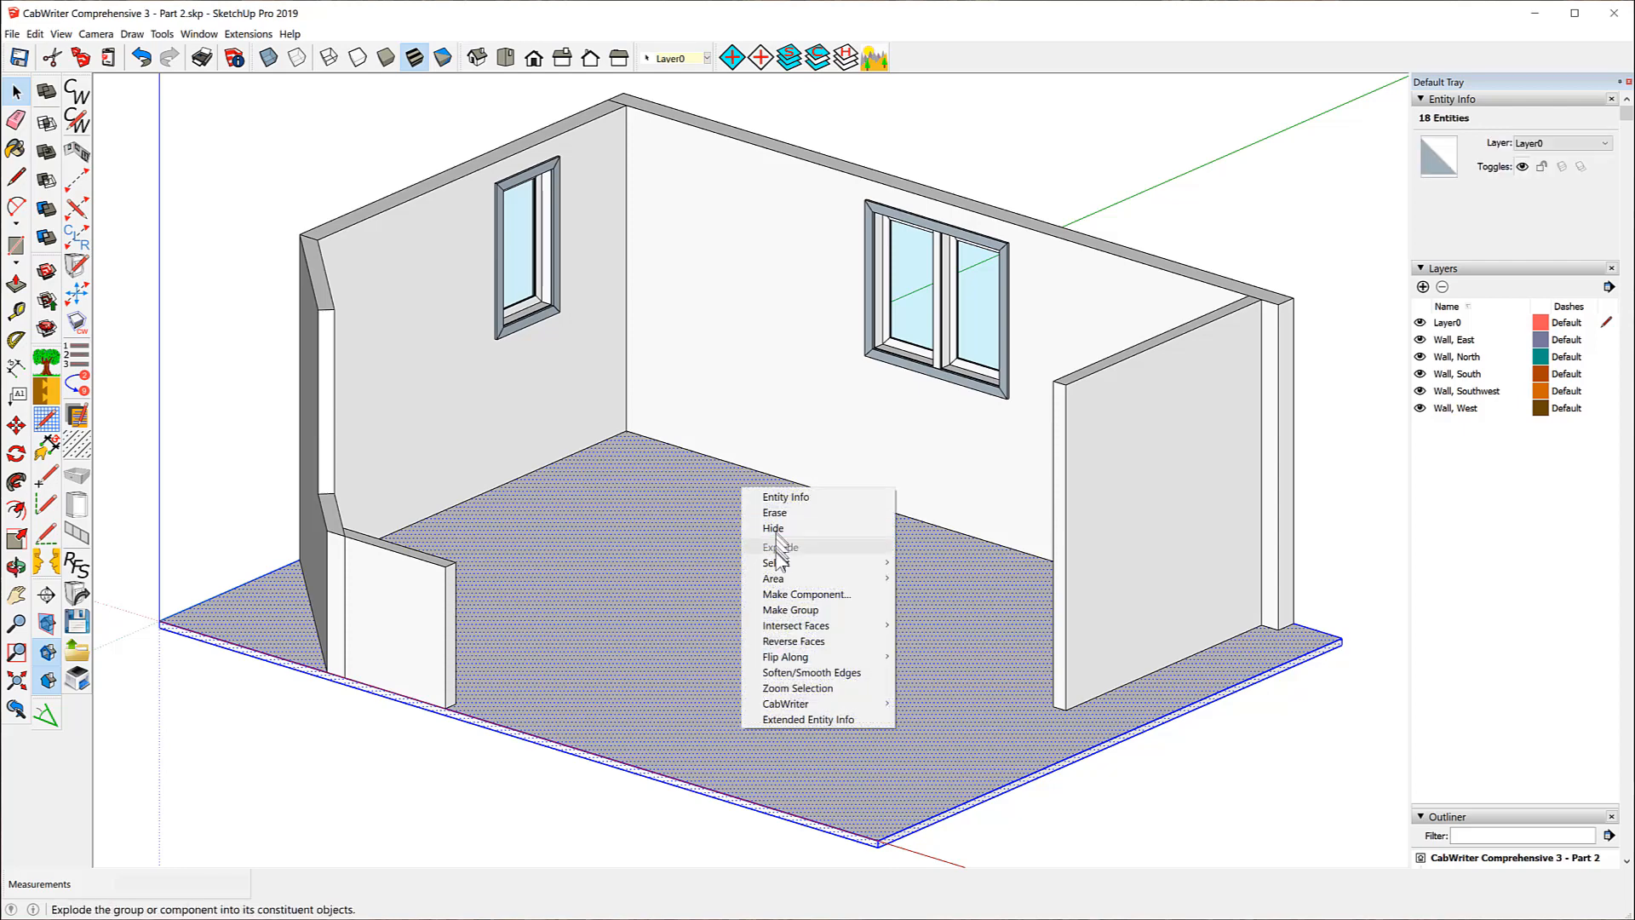
pyautogui.click(794, 595)
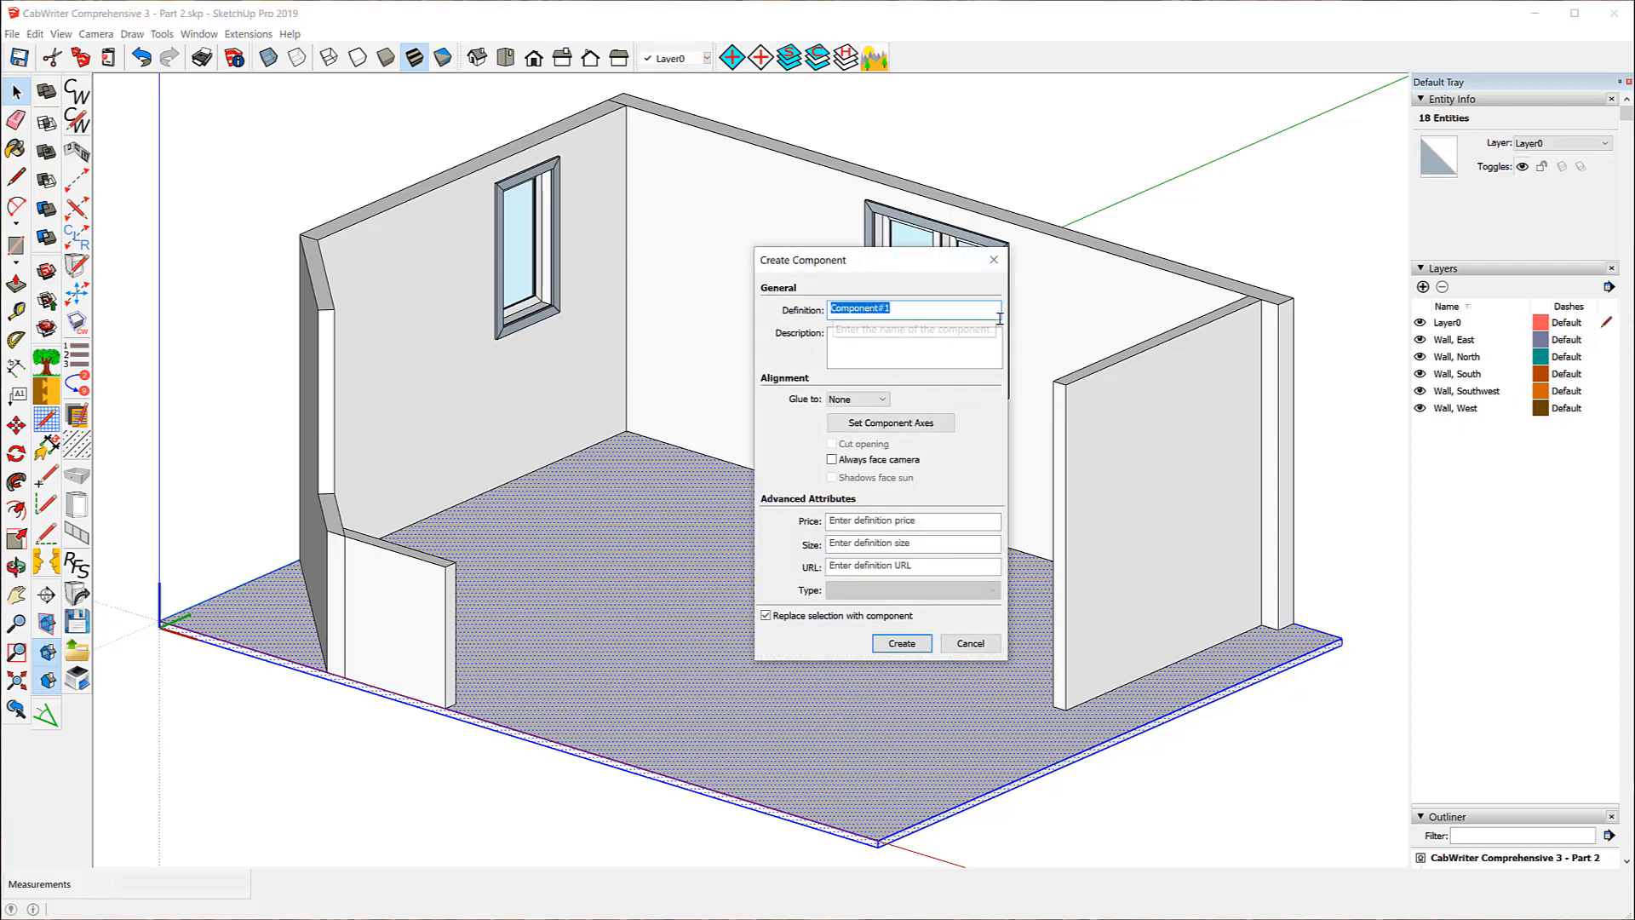
pyautogui.write('Floor')
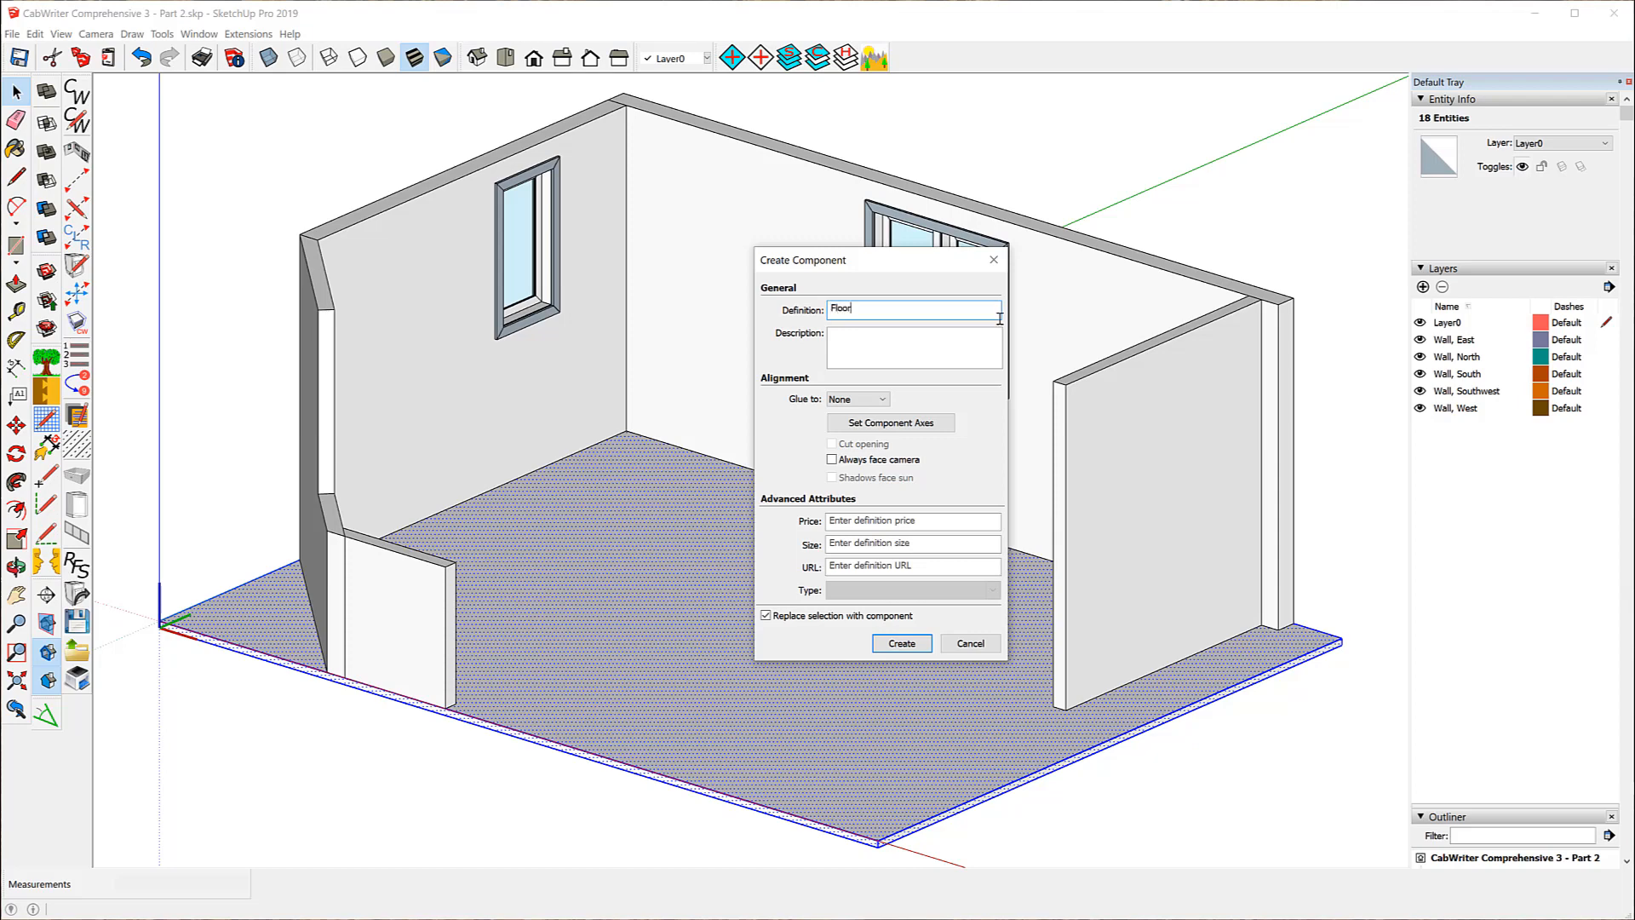
pyautogui.click(901, 644)
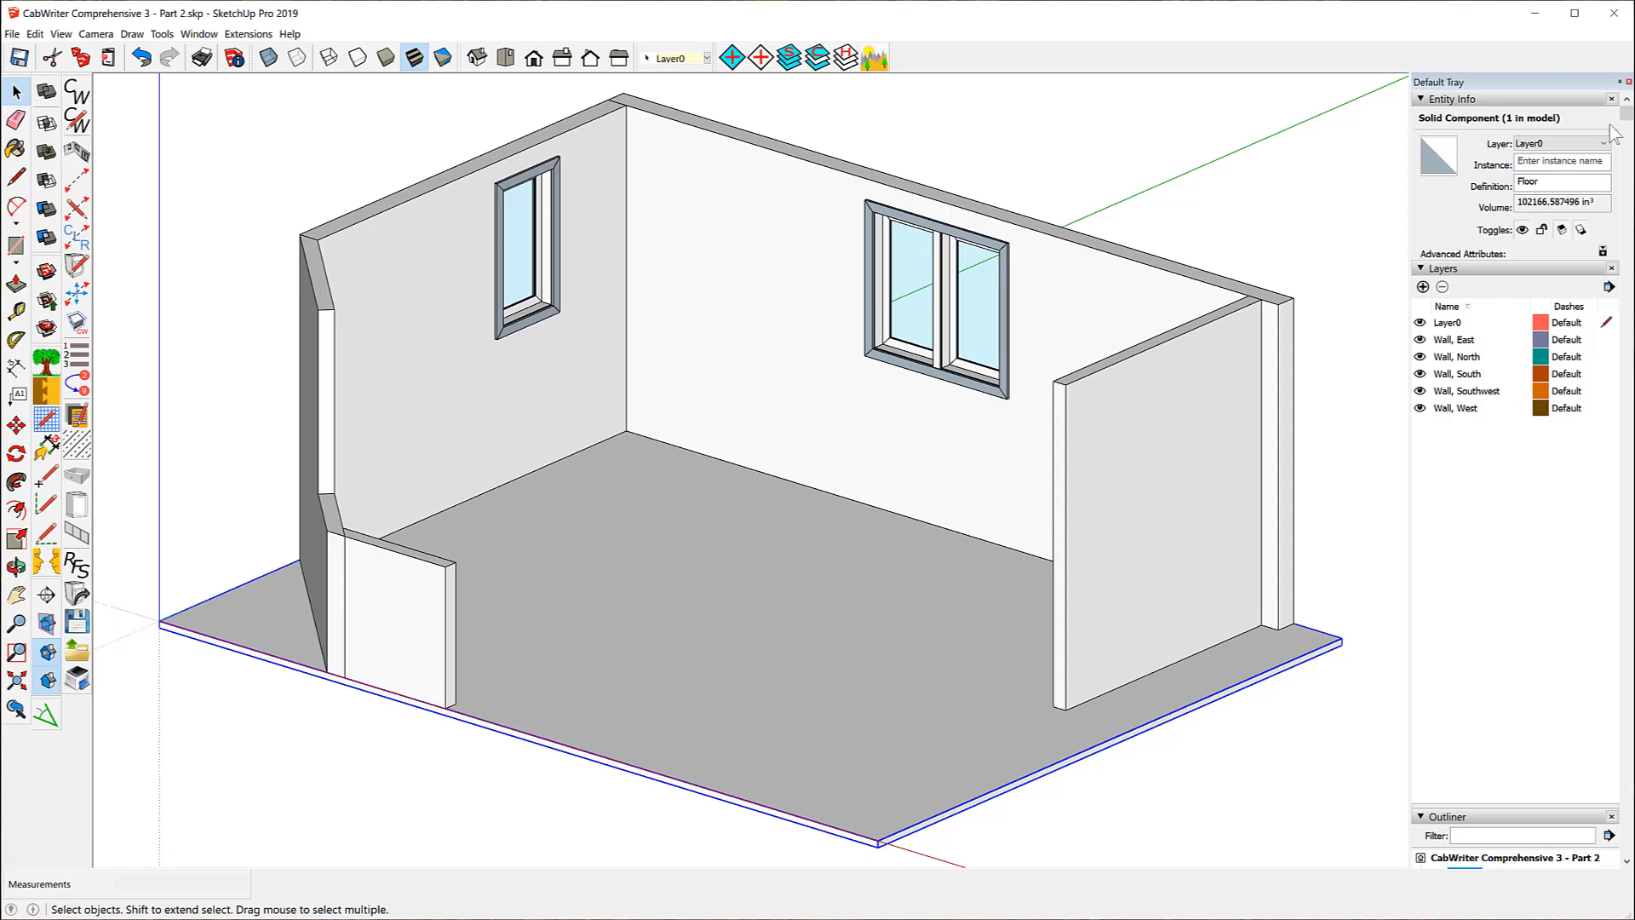
# - Give the floor component the instance name Floor, copied from its definition name
pyautogui.click(1533, 182)
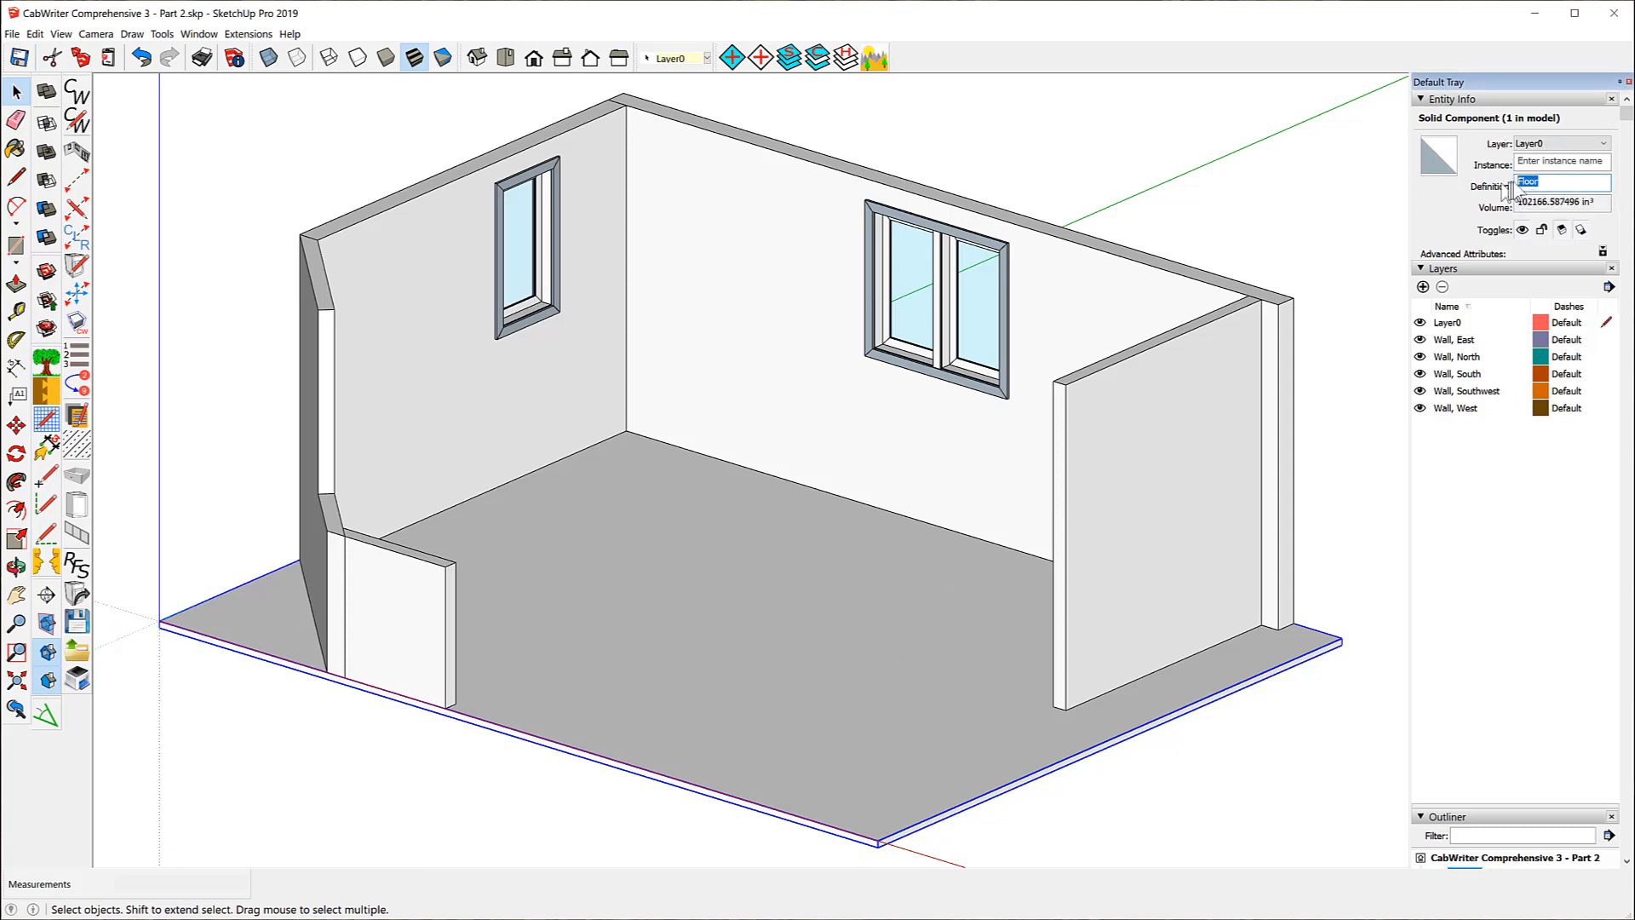
pyautogui.rightClick(1527, 181)
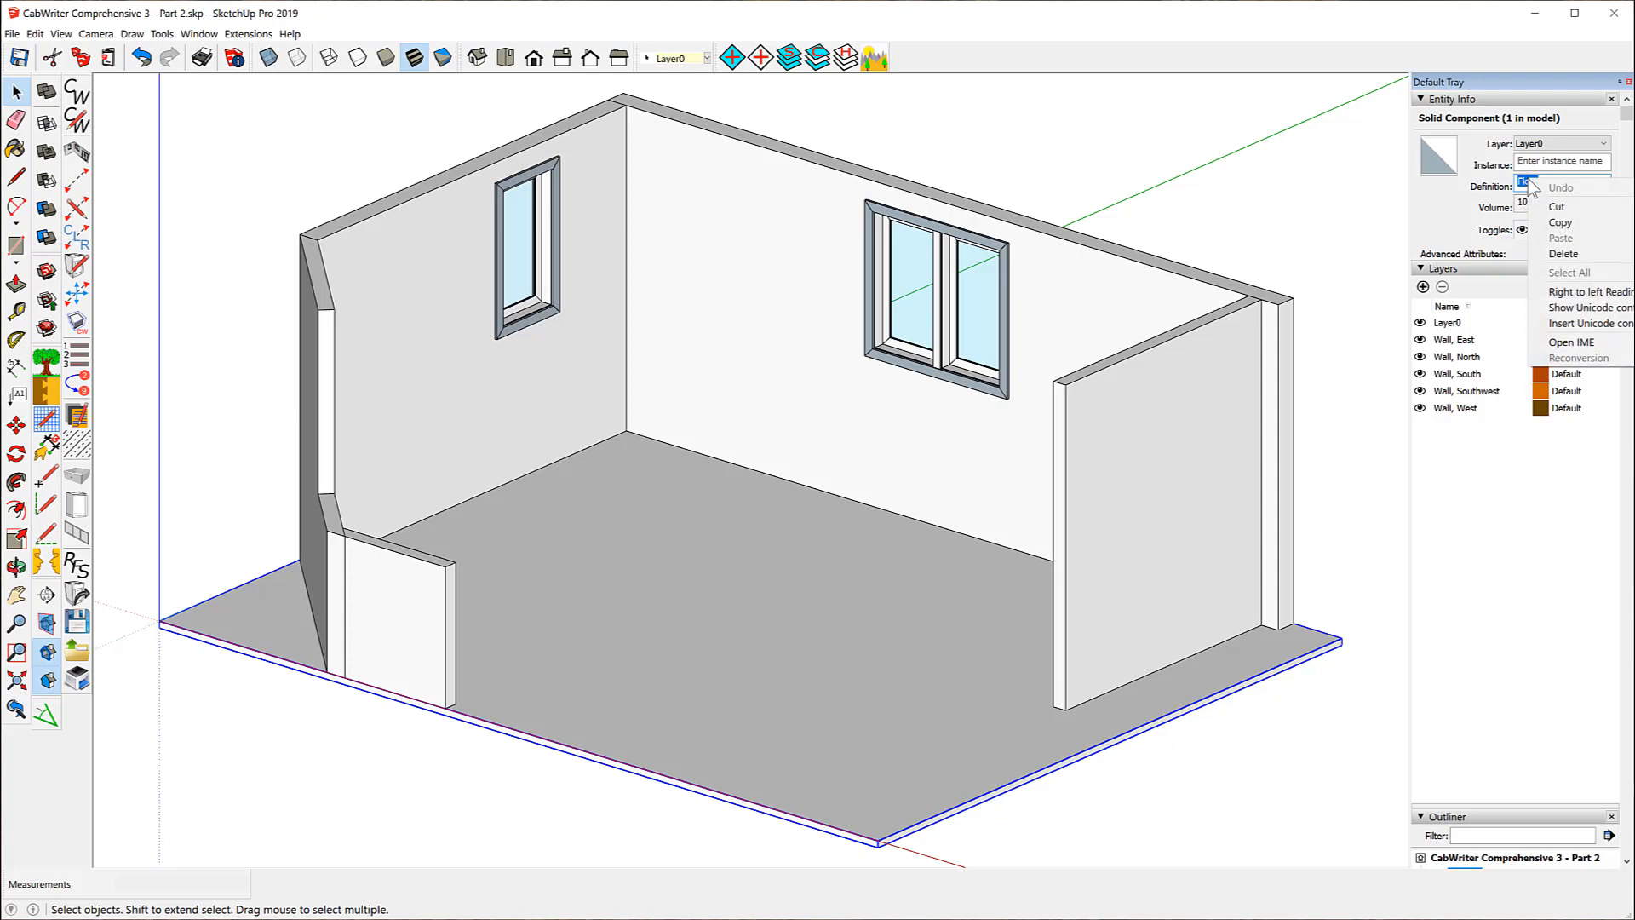
pyautogui.click(1567, 208)
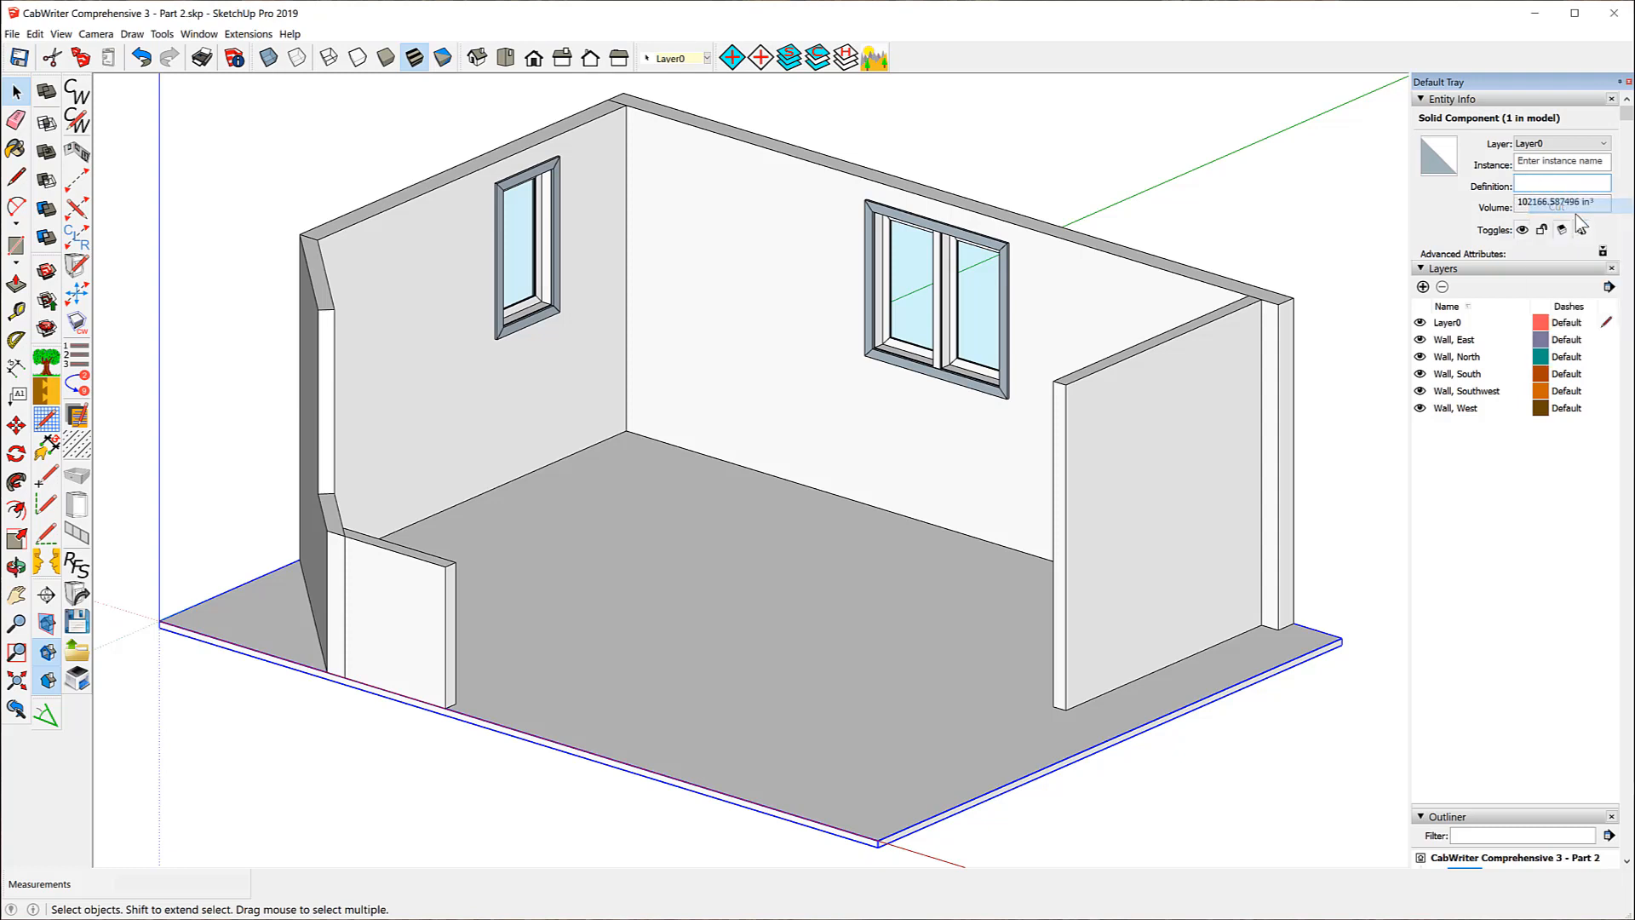
pyautogui.rightClick(1536, 183)
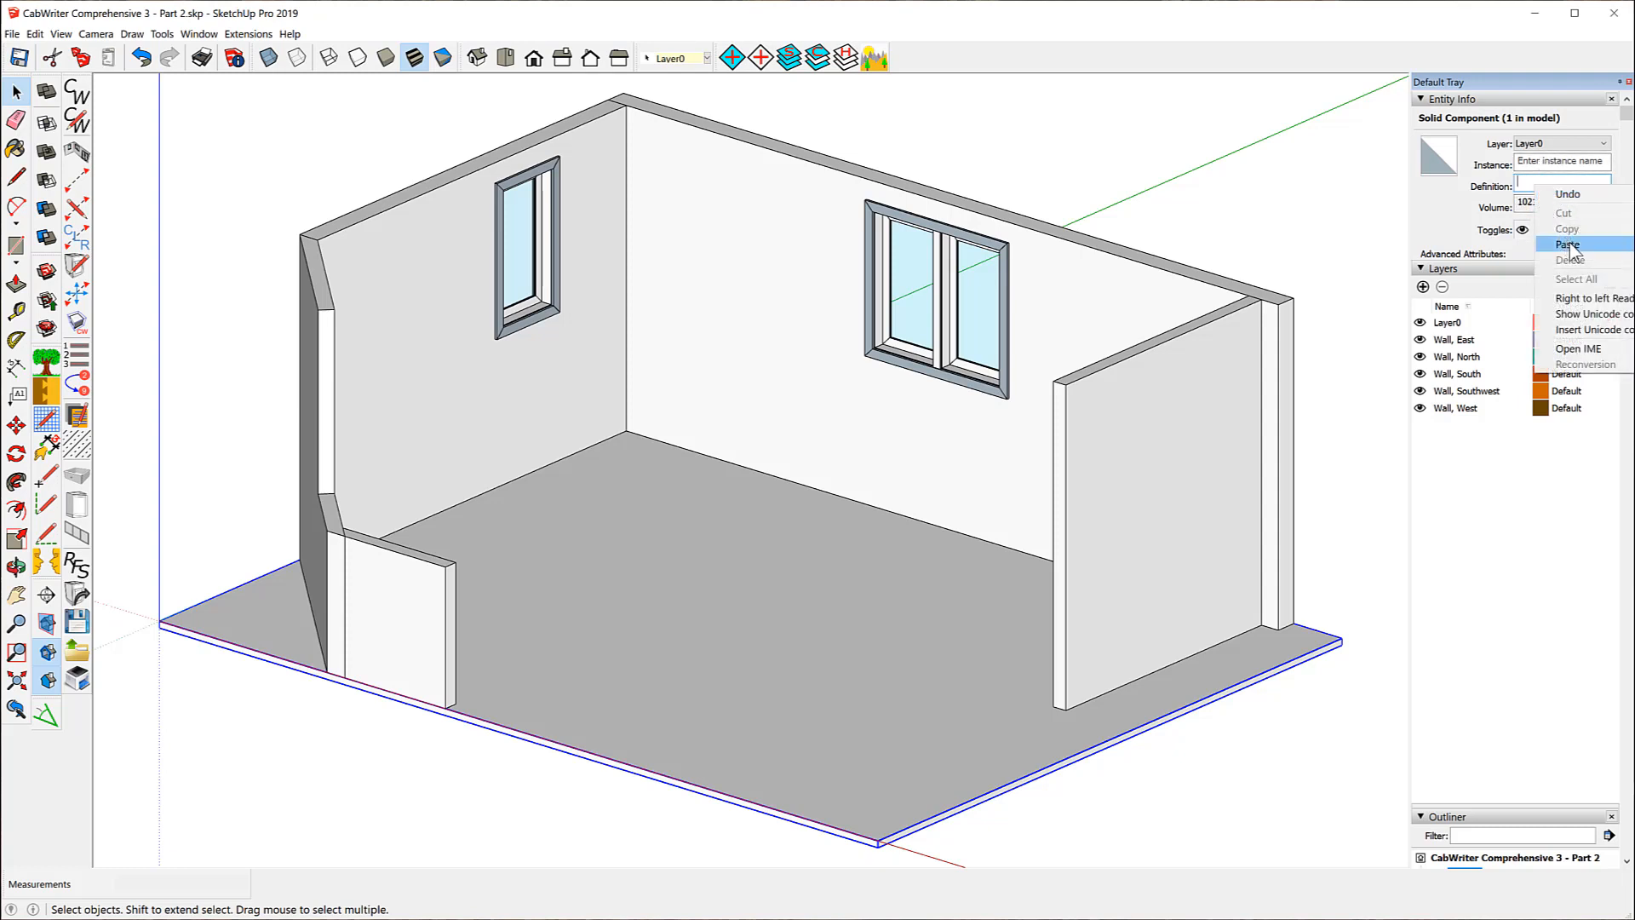
pyautogui.click(1565, 244)
pyautogui.click(1544, 162)
pyautogui.rightClick(1545, 164)
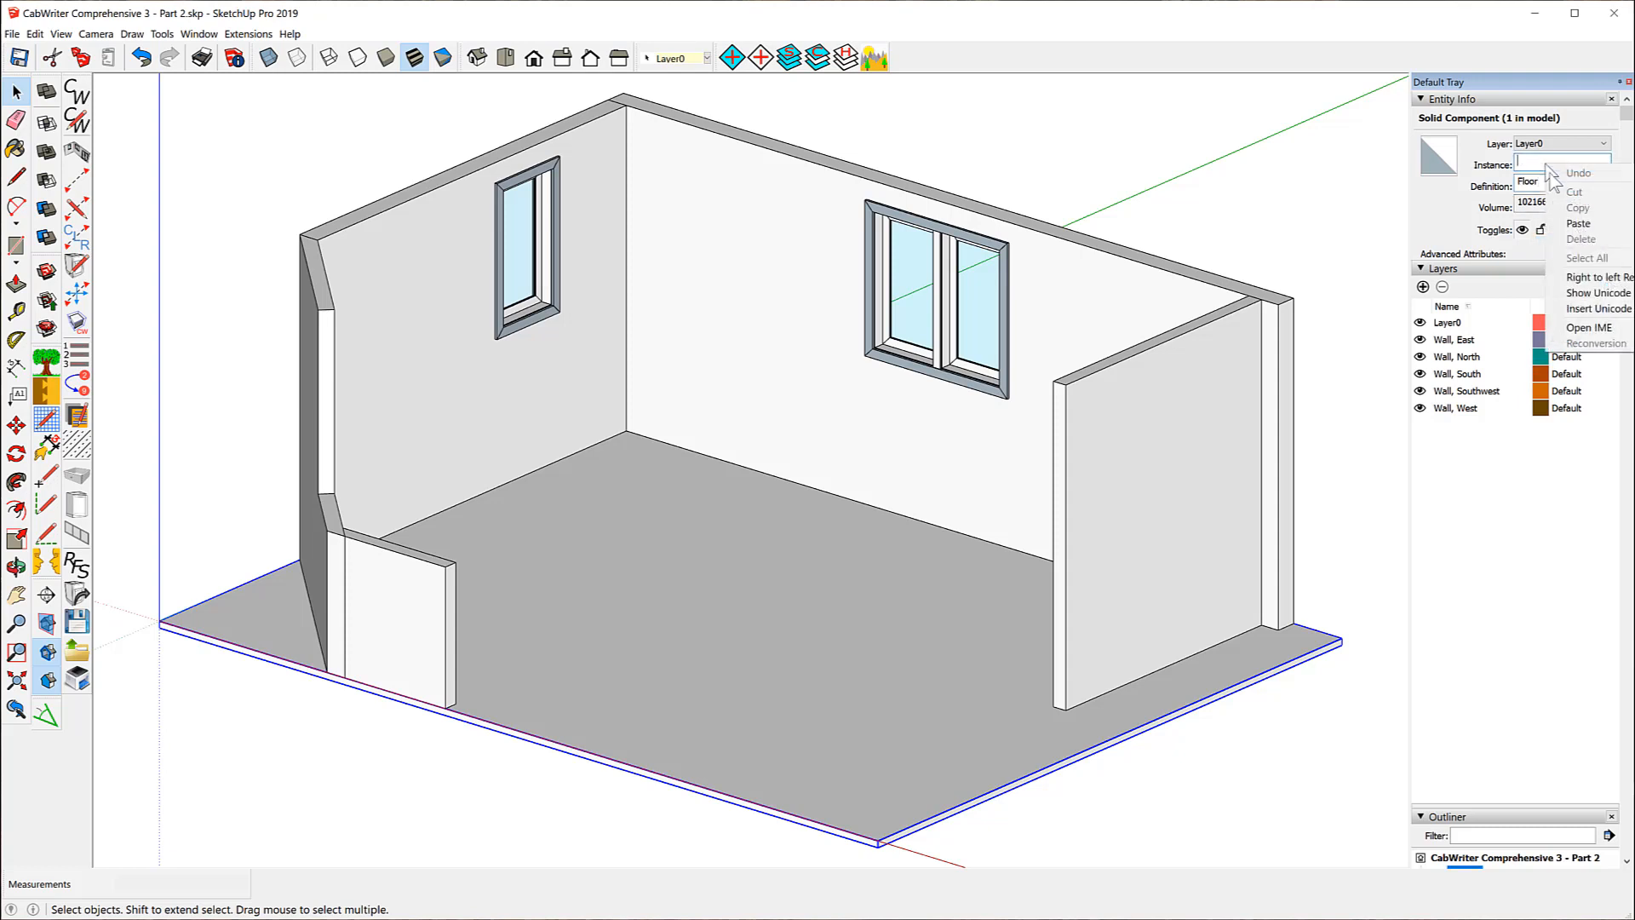
pyautogui.click(1586, 224)
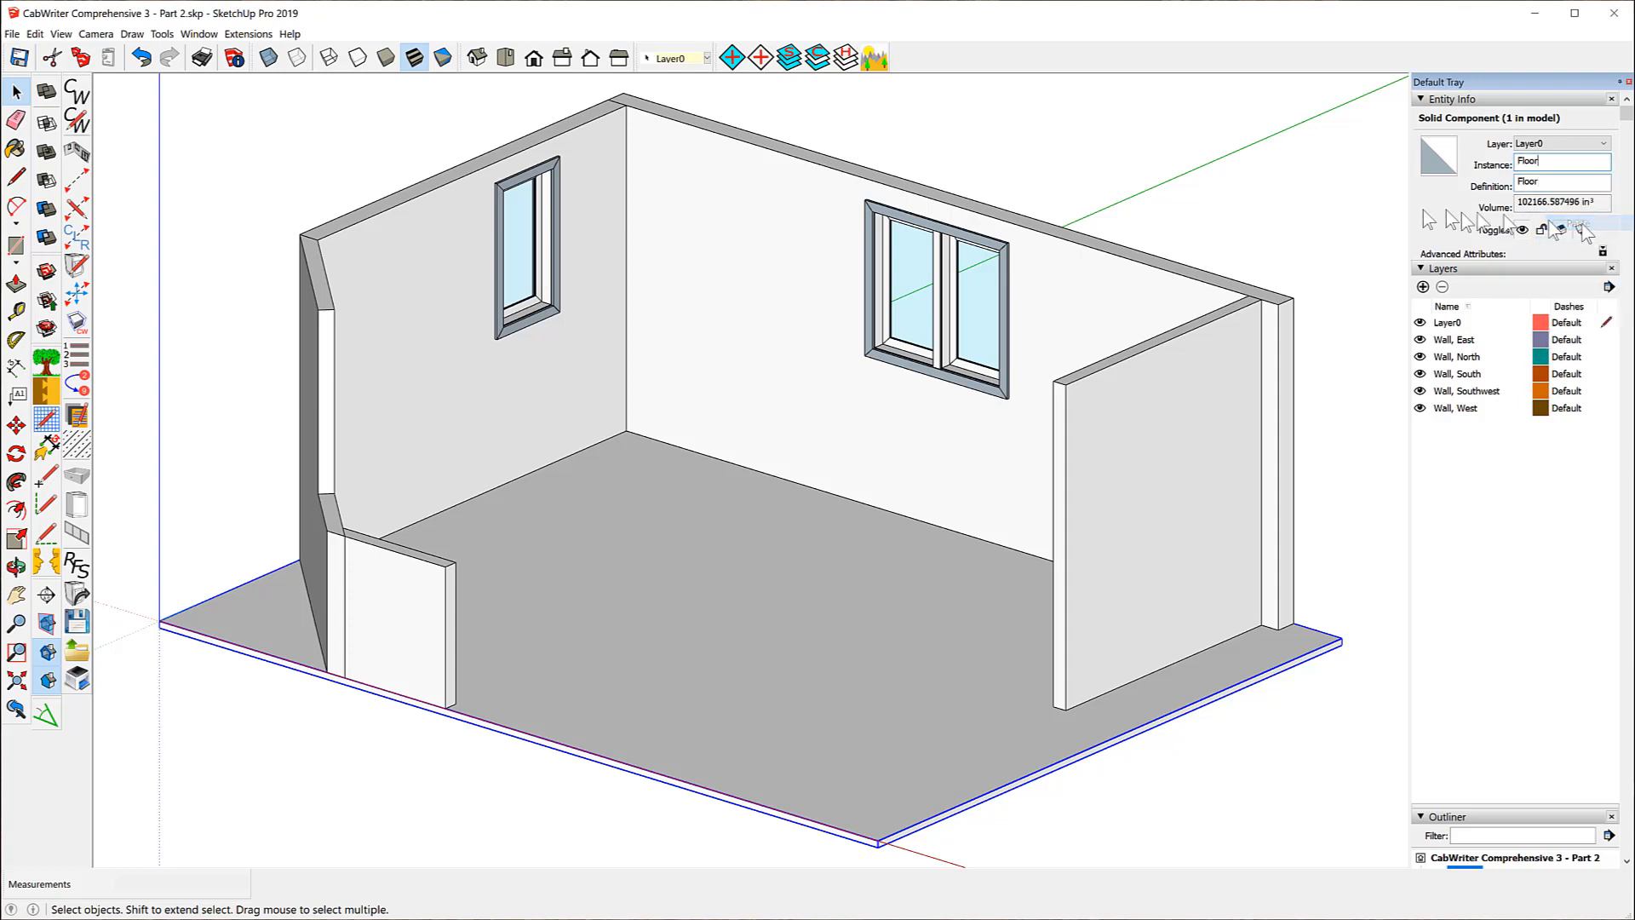
pyautogui.click(1317, 187)
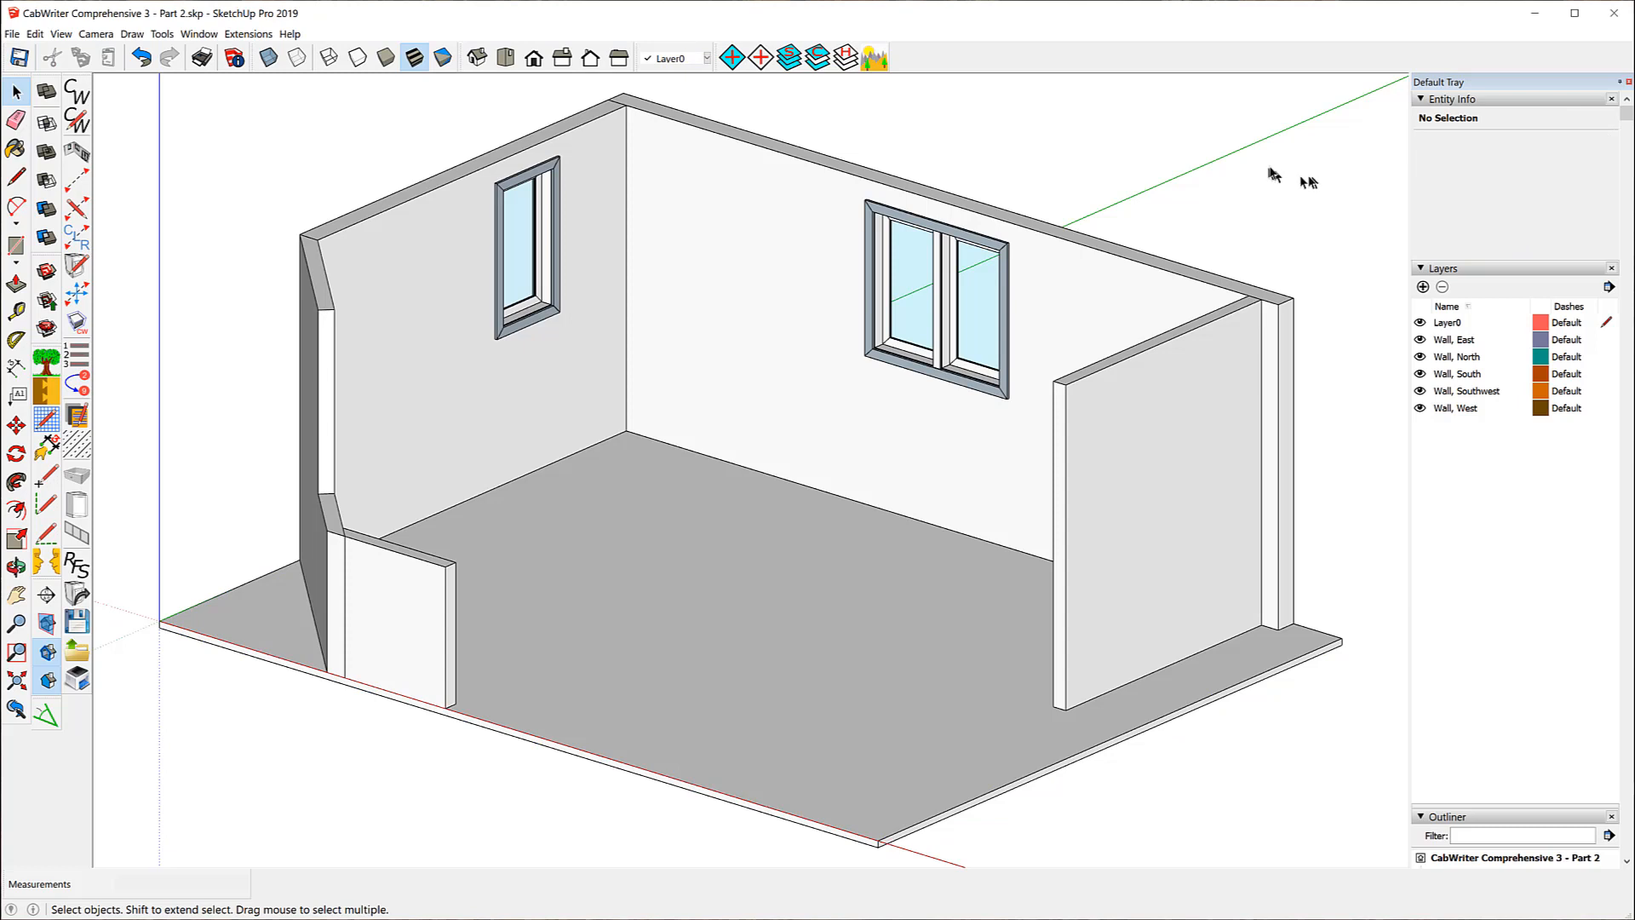
# - Add an invisible layer named Floor and assign the floor component to it
pyautogui.click(762, 59)
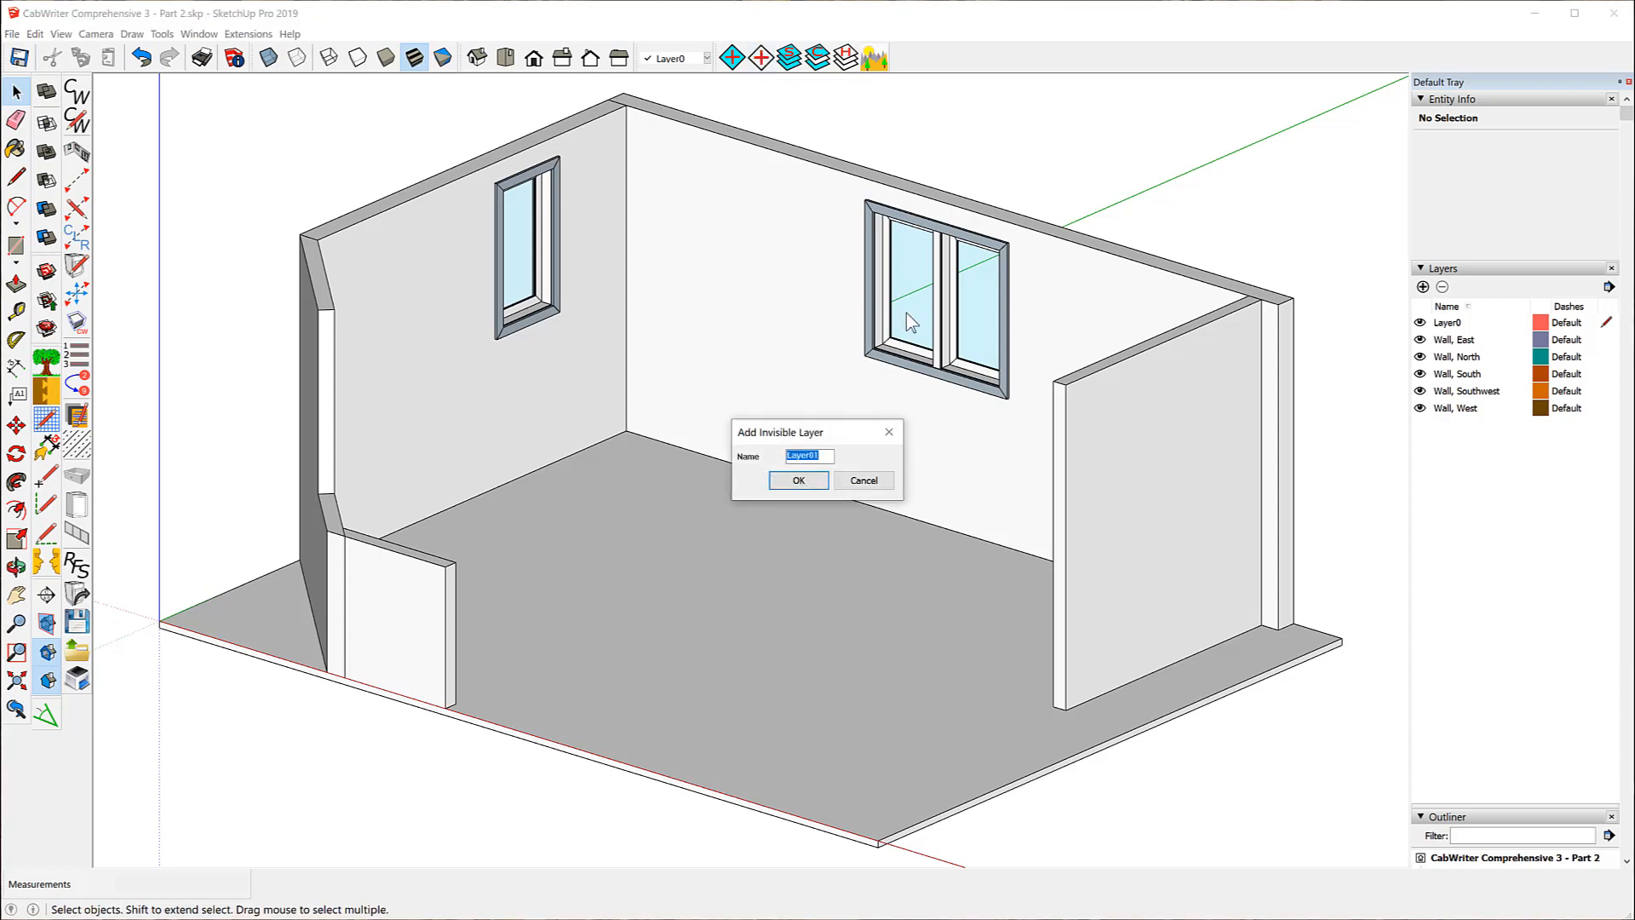
pyautogui.write('Floor')
pyautogui.click(798, 481)
pyautogui.click(712, 563)
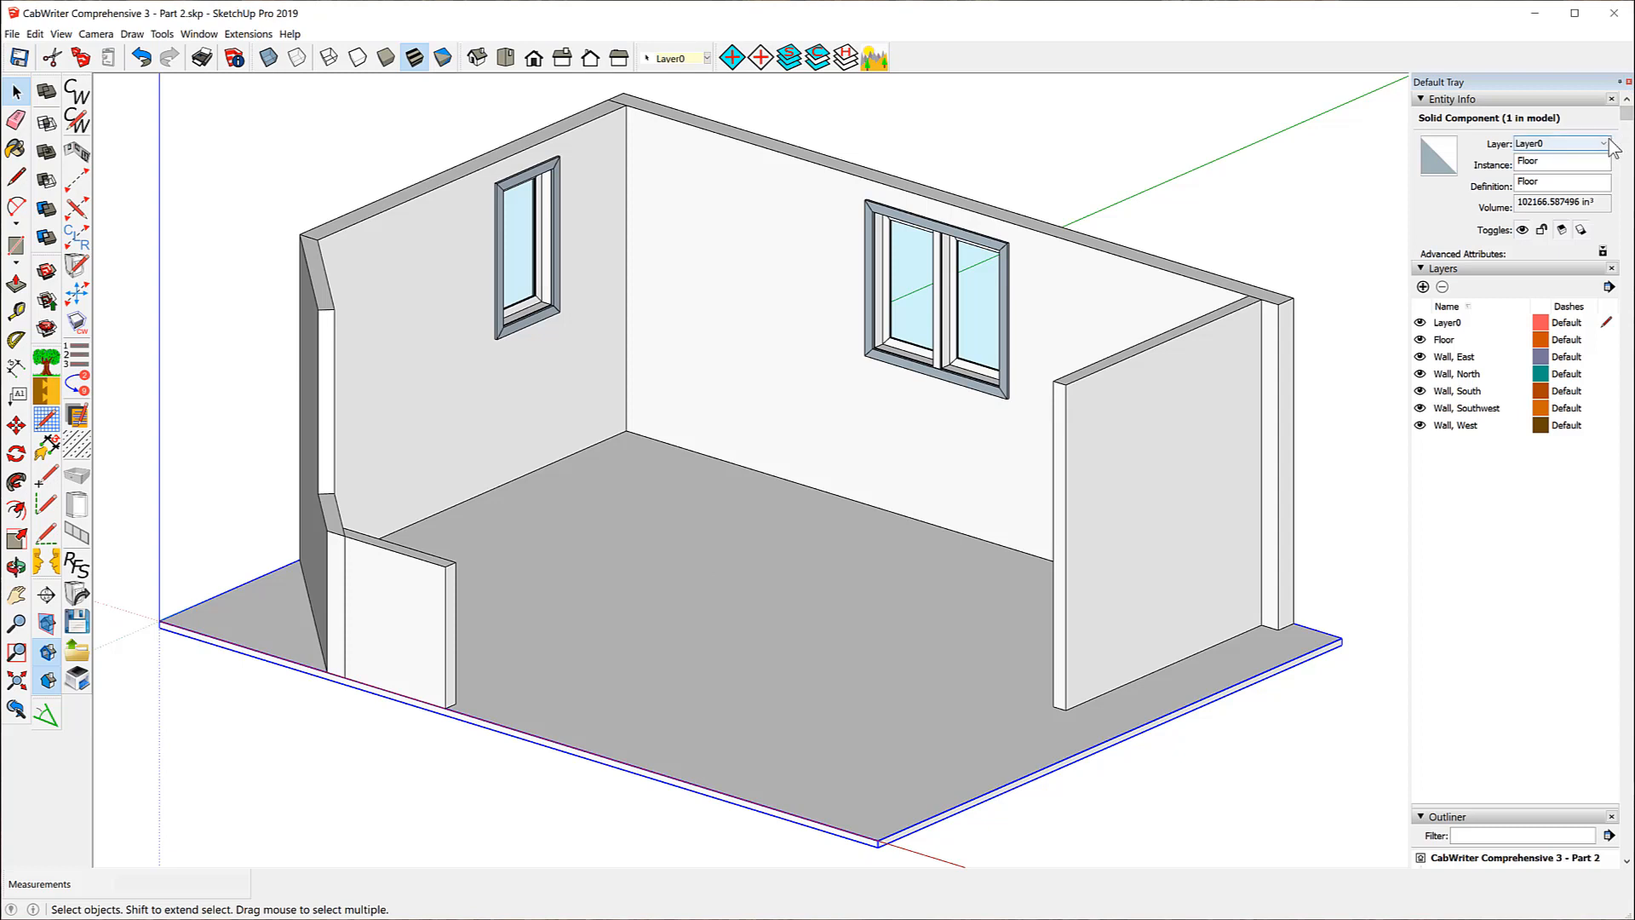
pyautogui.click(1567, 144)
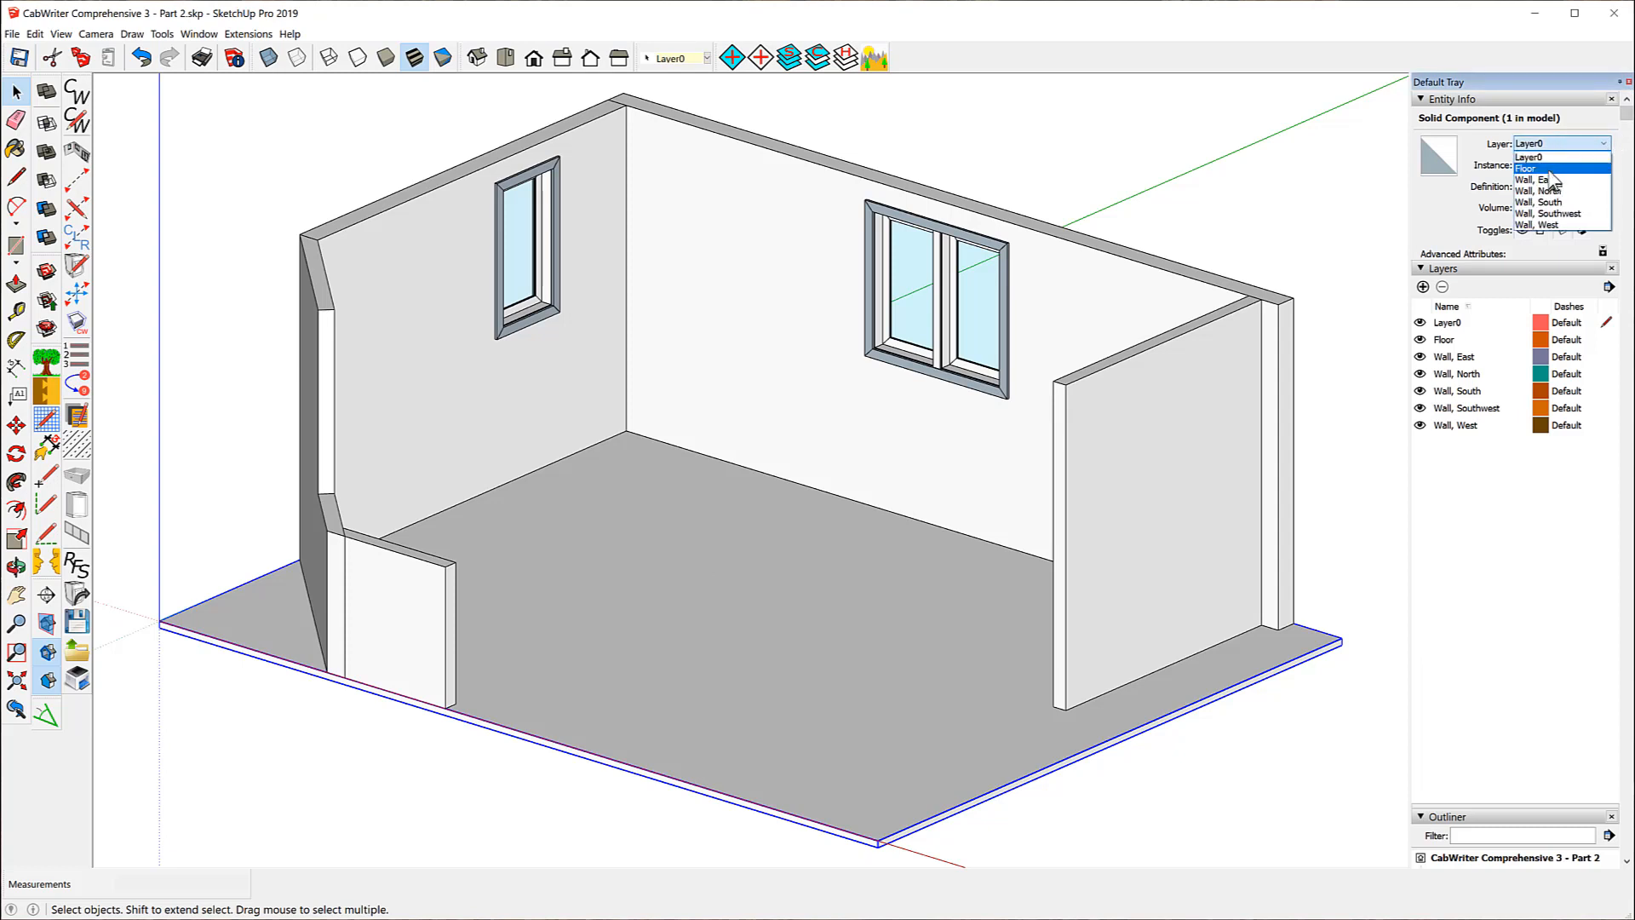
pyautogui.click(1546, 168)
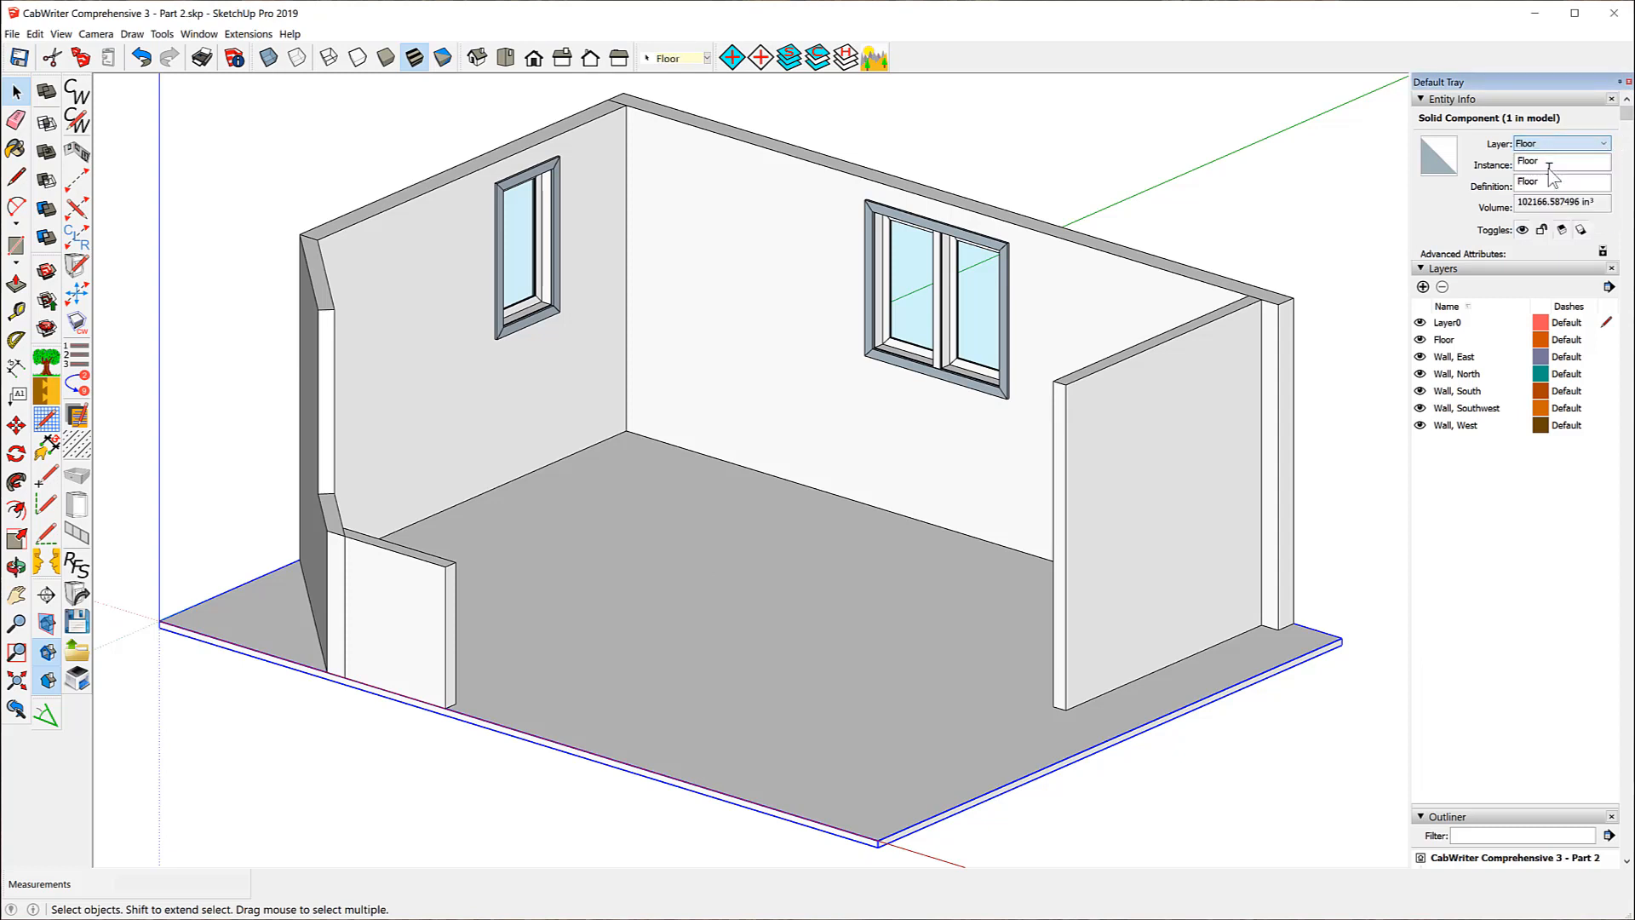
pyautogui.click(1203, 195)
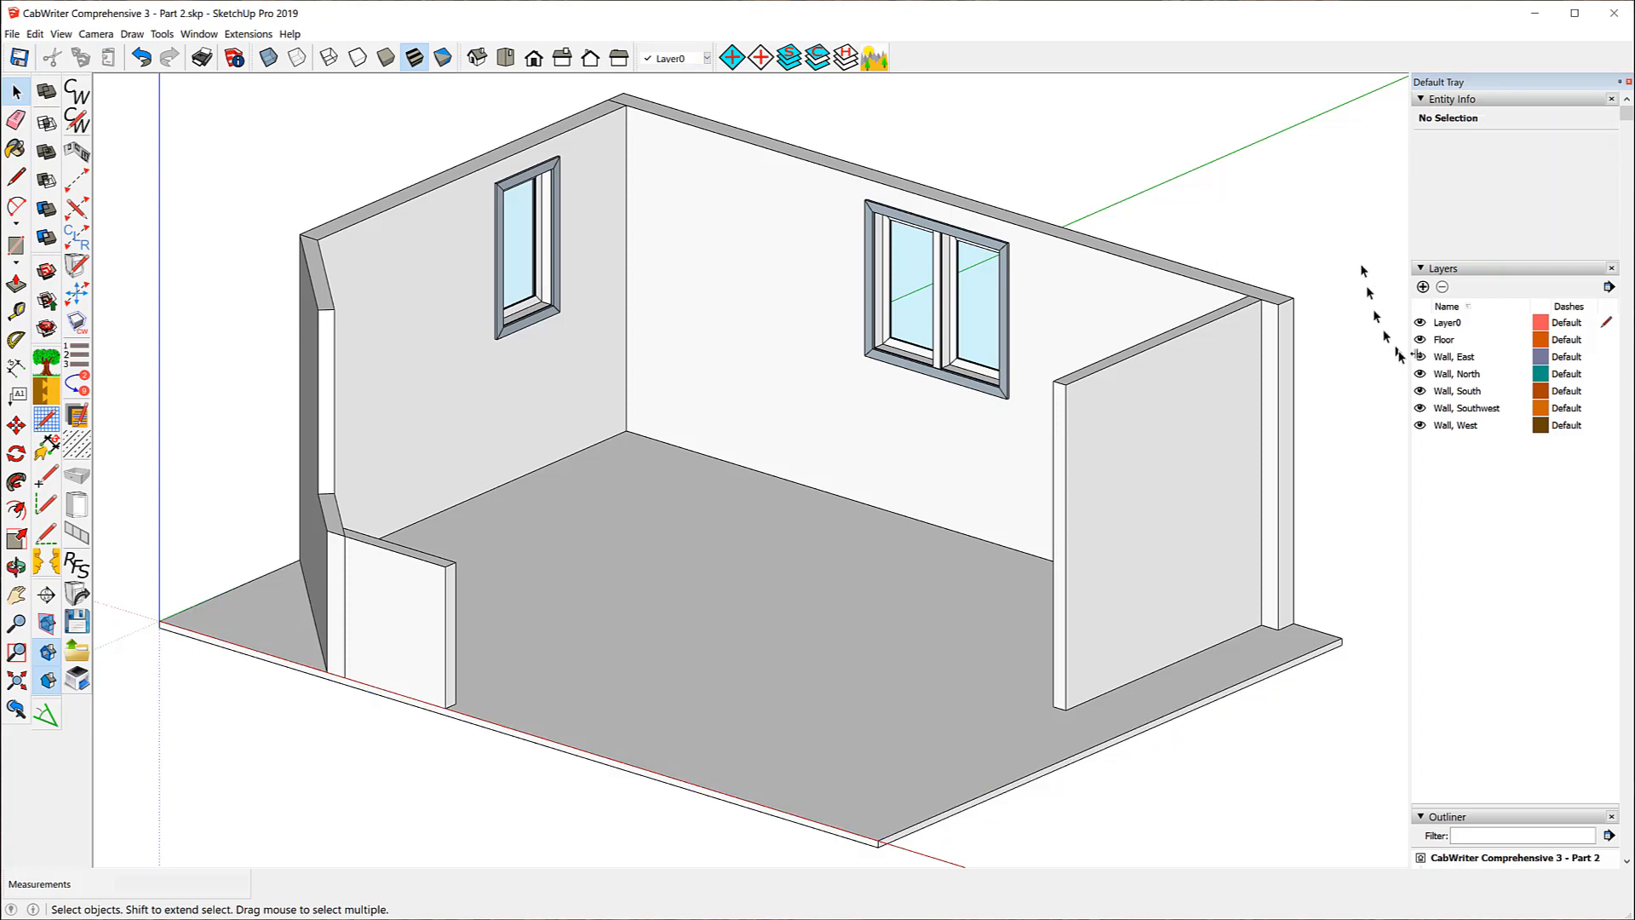
# - Hide the Floor layer
pyautogui.click(1444, 340)
pyautogui.click(1420, 340)
pyautogui.click(1420, 339)
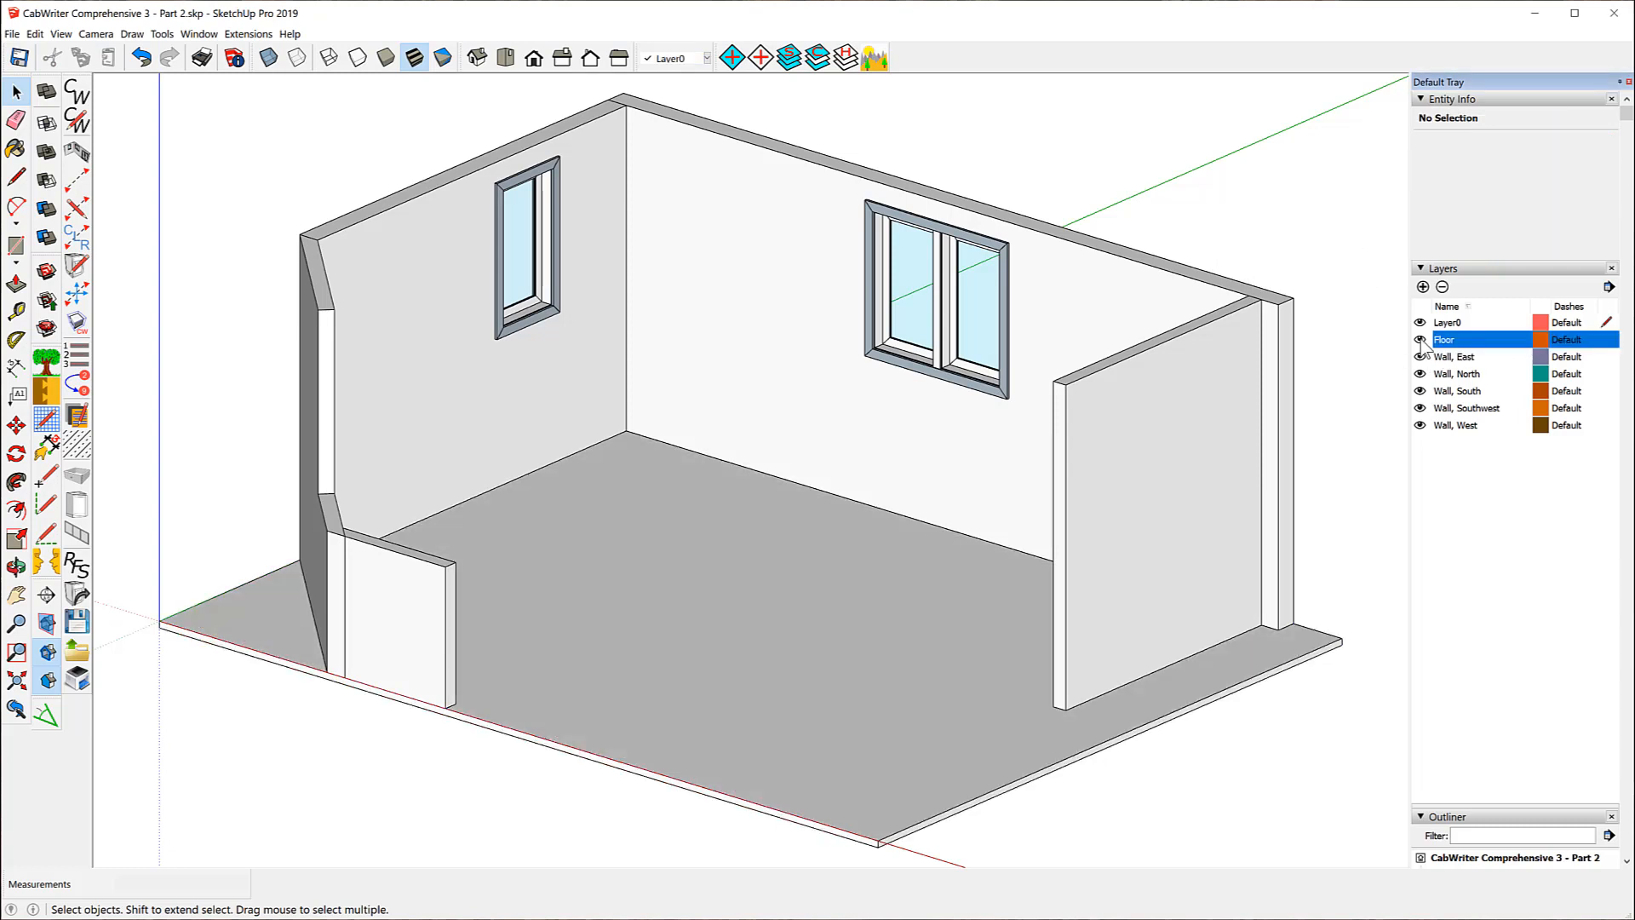
pyautogui.click(1420, 339)
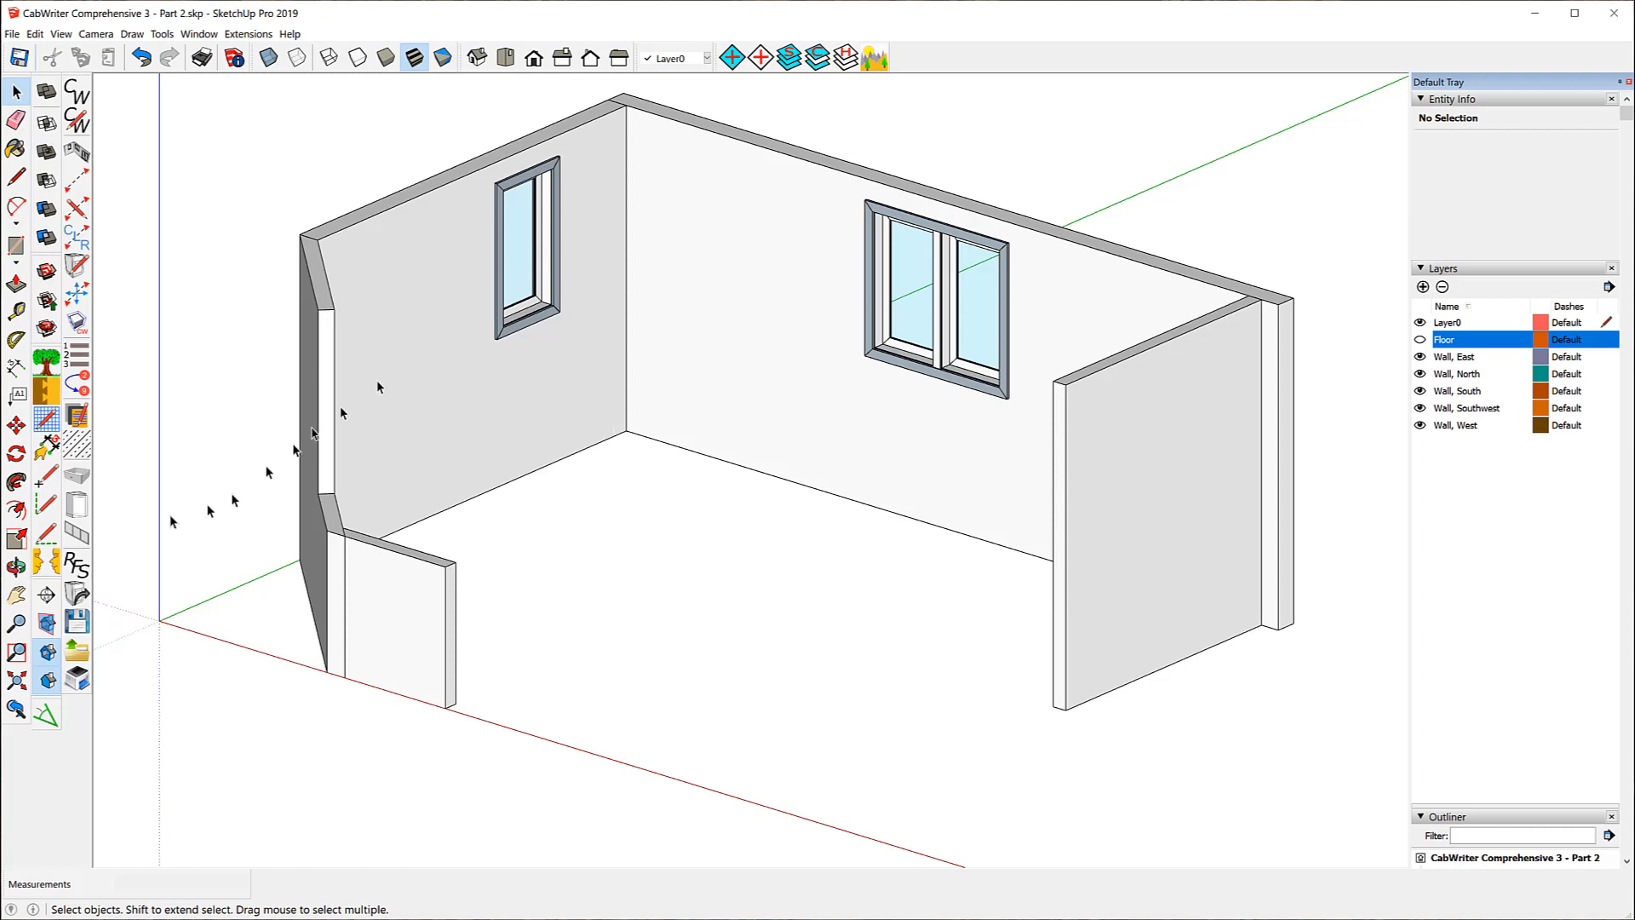
# - Place guide lines 24" into the room, parallel to the inside base edges of the West and North walls
pyautogui.click(17, 313)
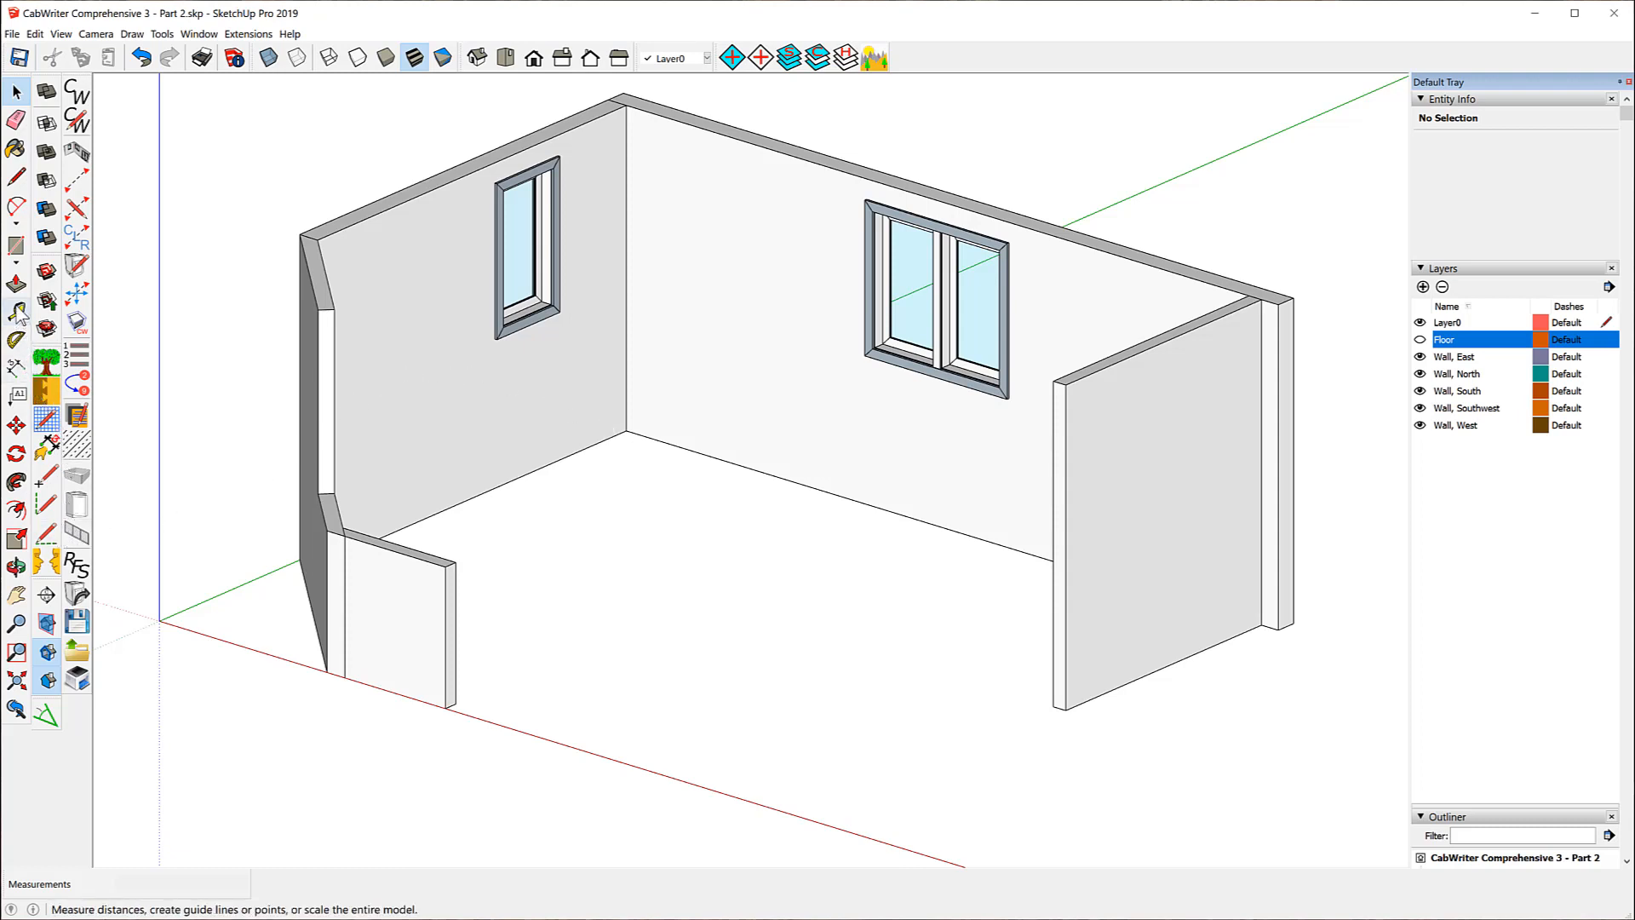
pyautogui.click(568, 455)
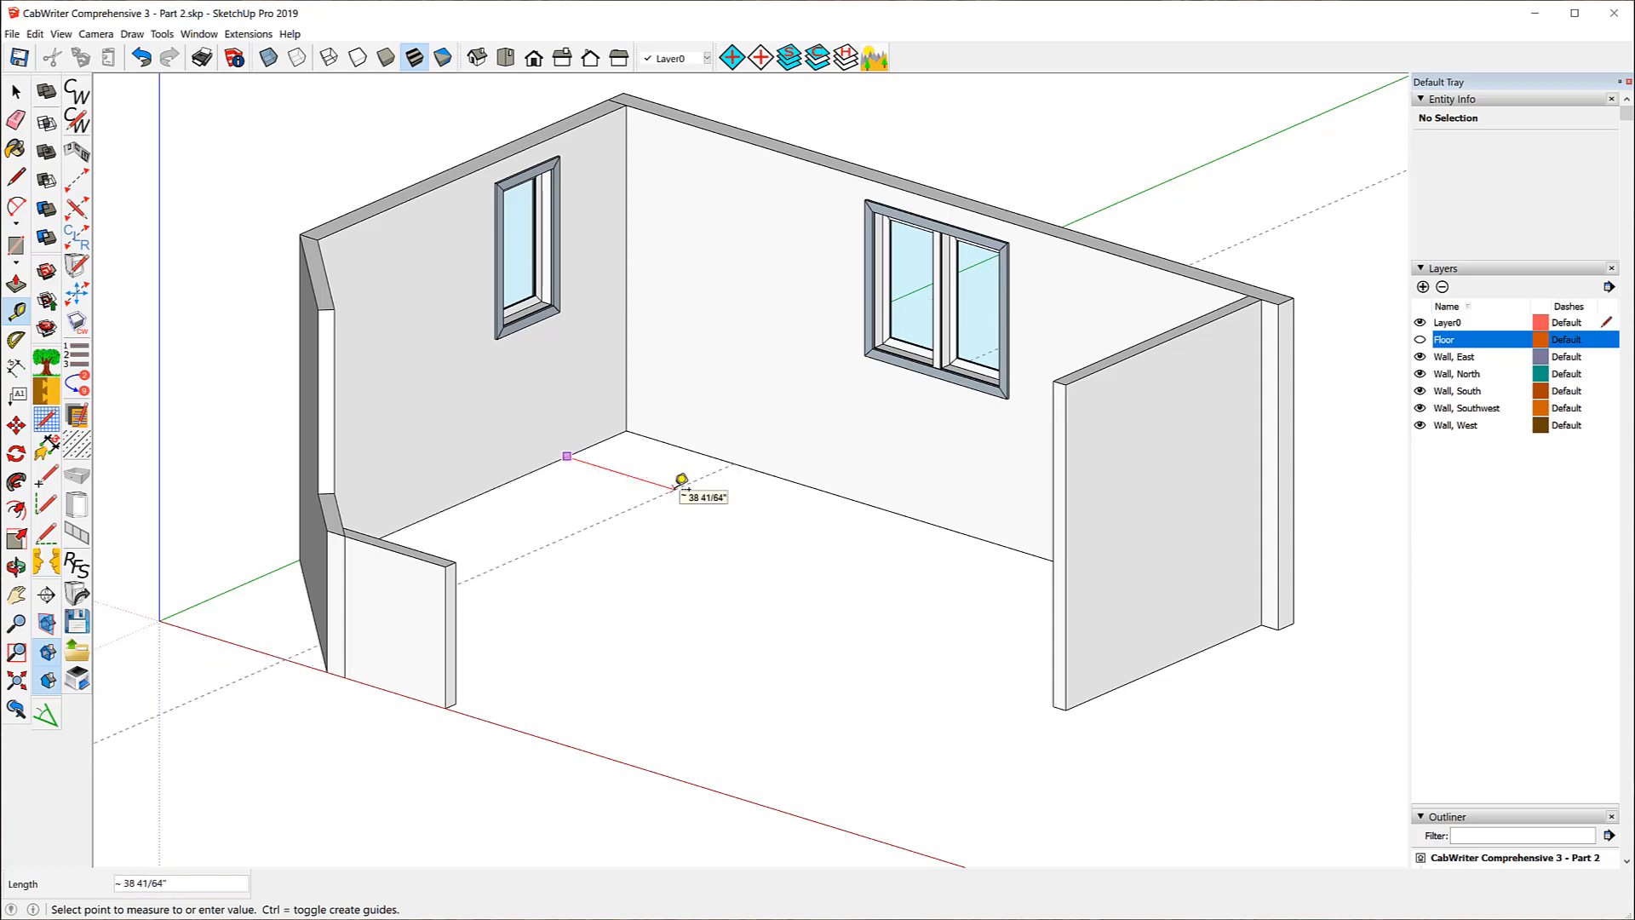
pyautogui.write('24')
pyautogui.press('Return')
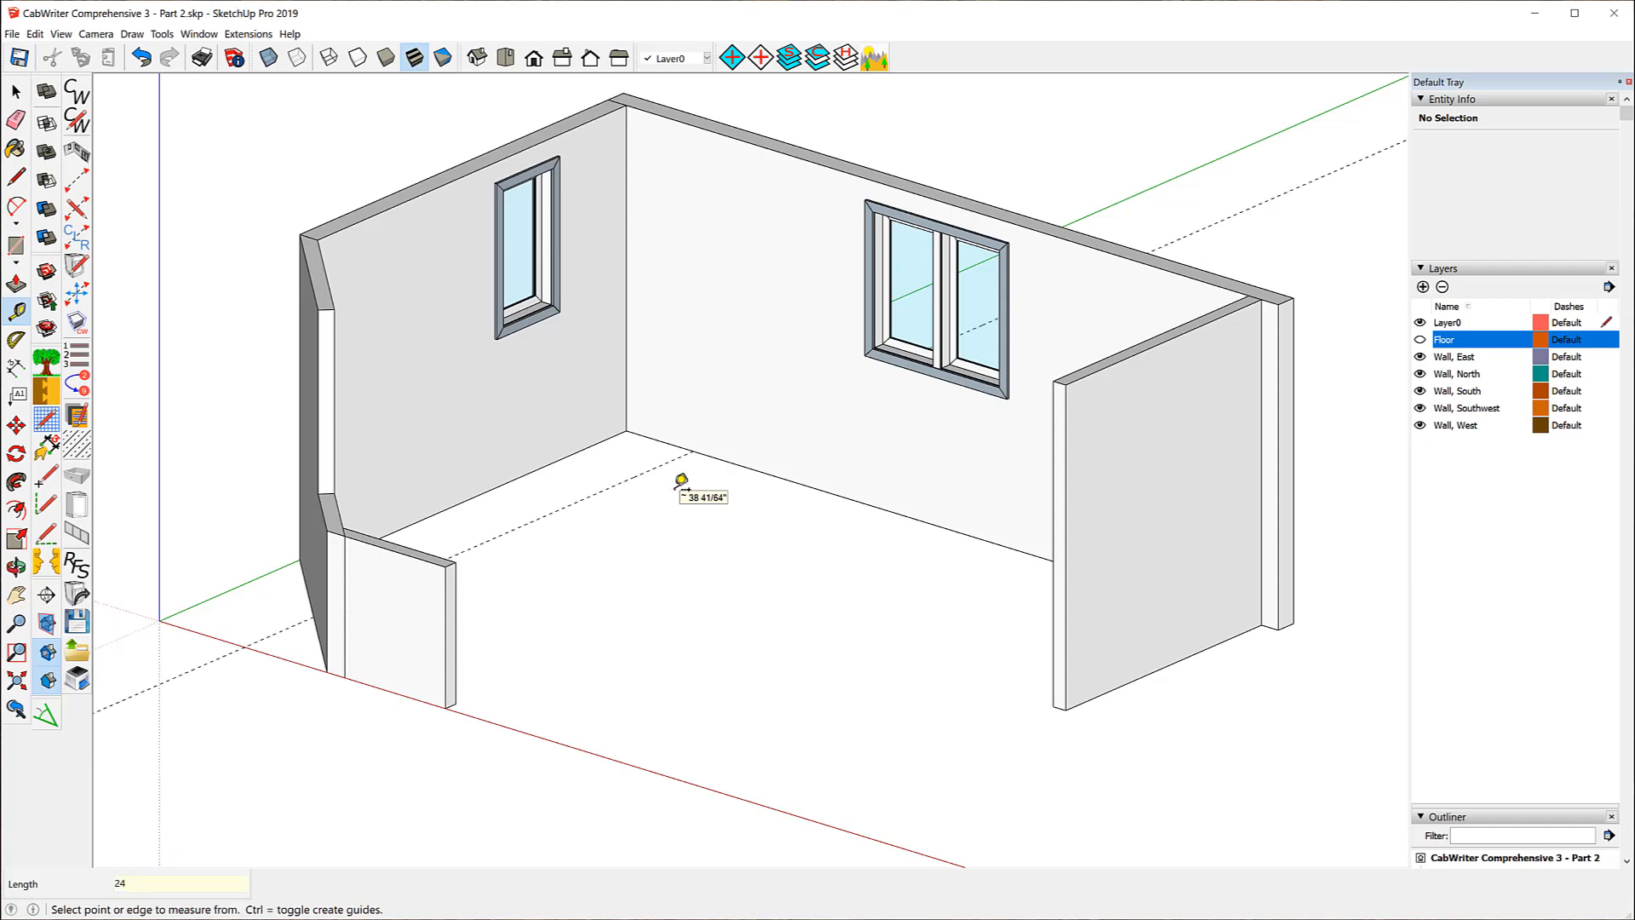
pyautogui.click(744, 466)
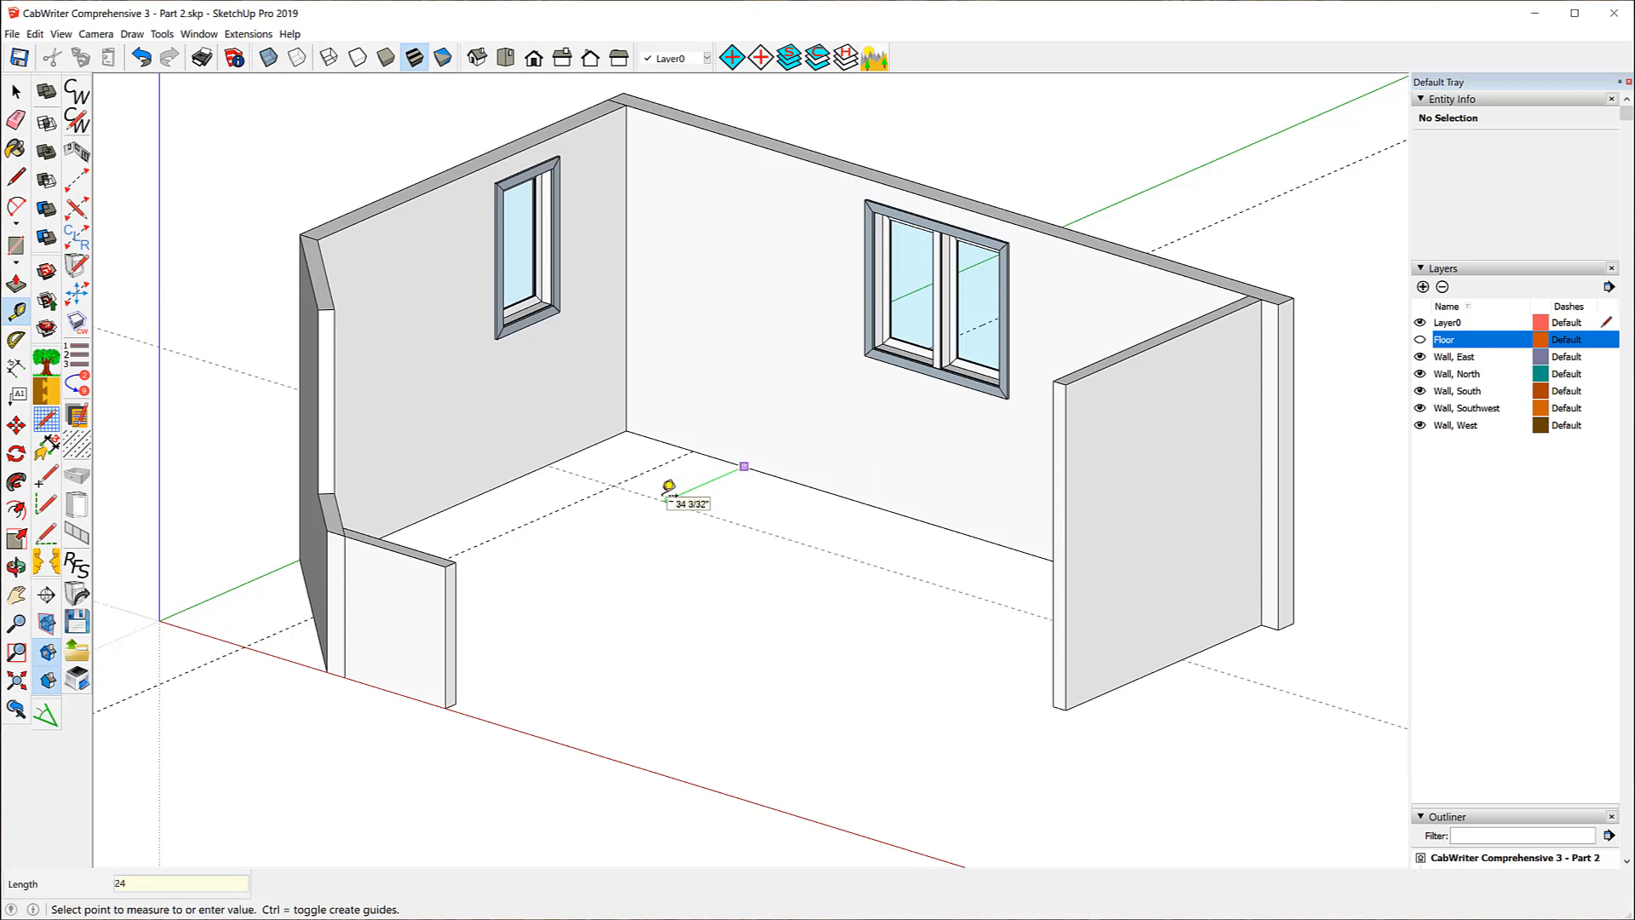
pyautogui.press('Return')
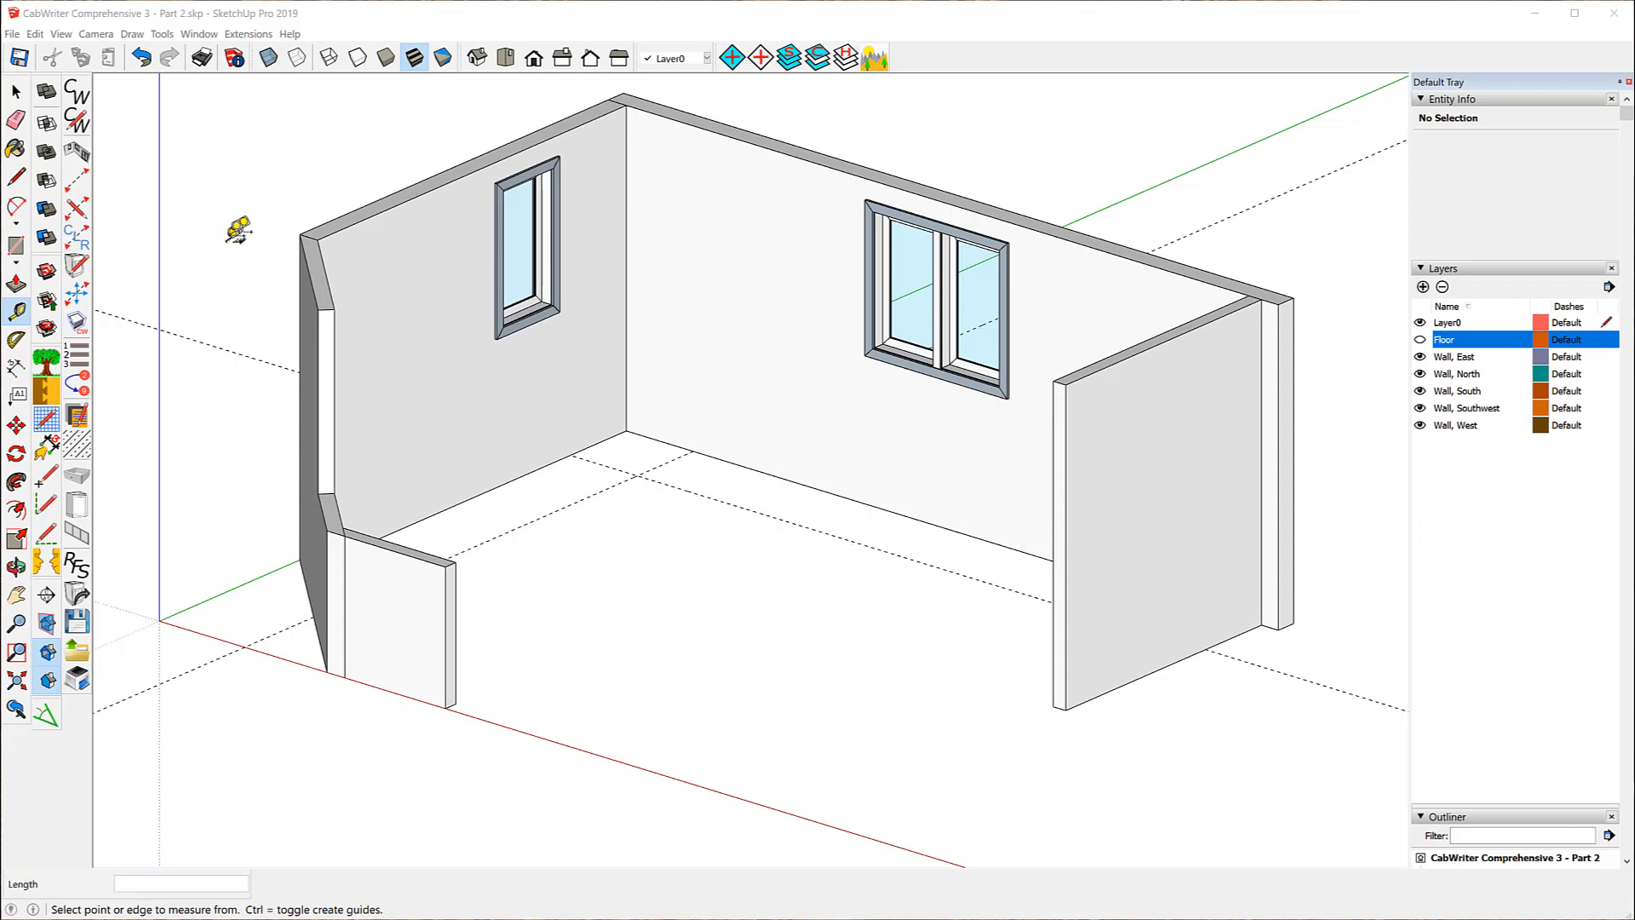
# - Draw a Left Pivot Connector stile at the guides' intersection, directed along the guide parallel to the North wall
pyautogui.click(78, 183)
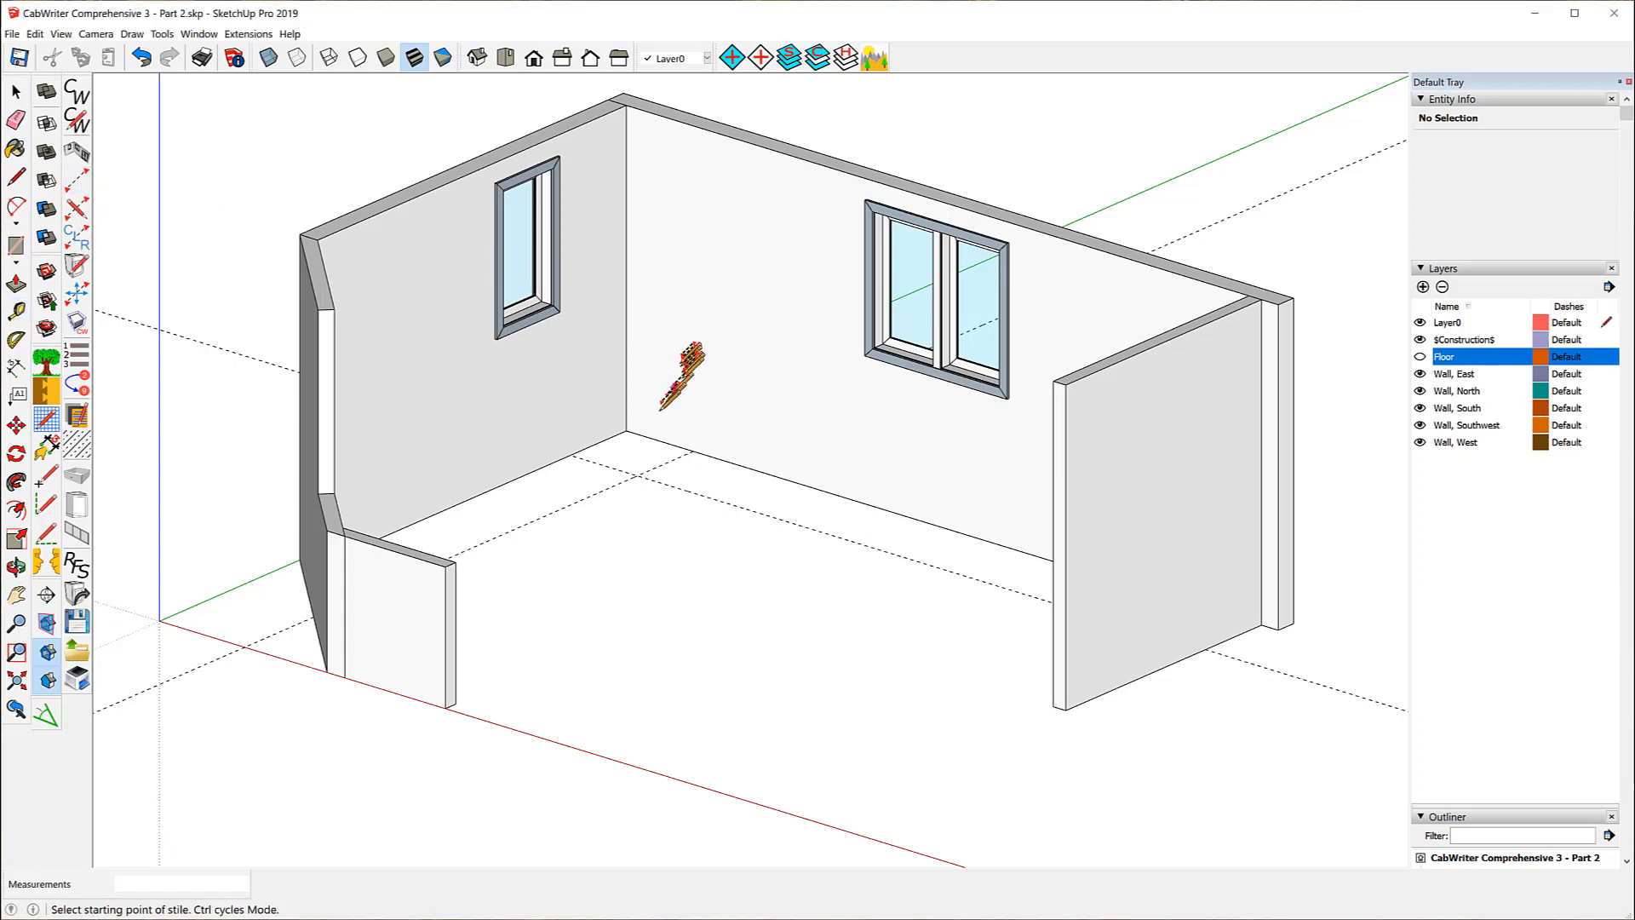
pyautogui.click(637, 474)
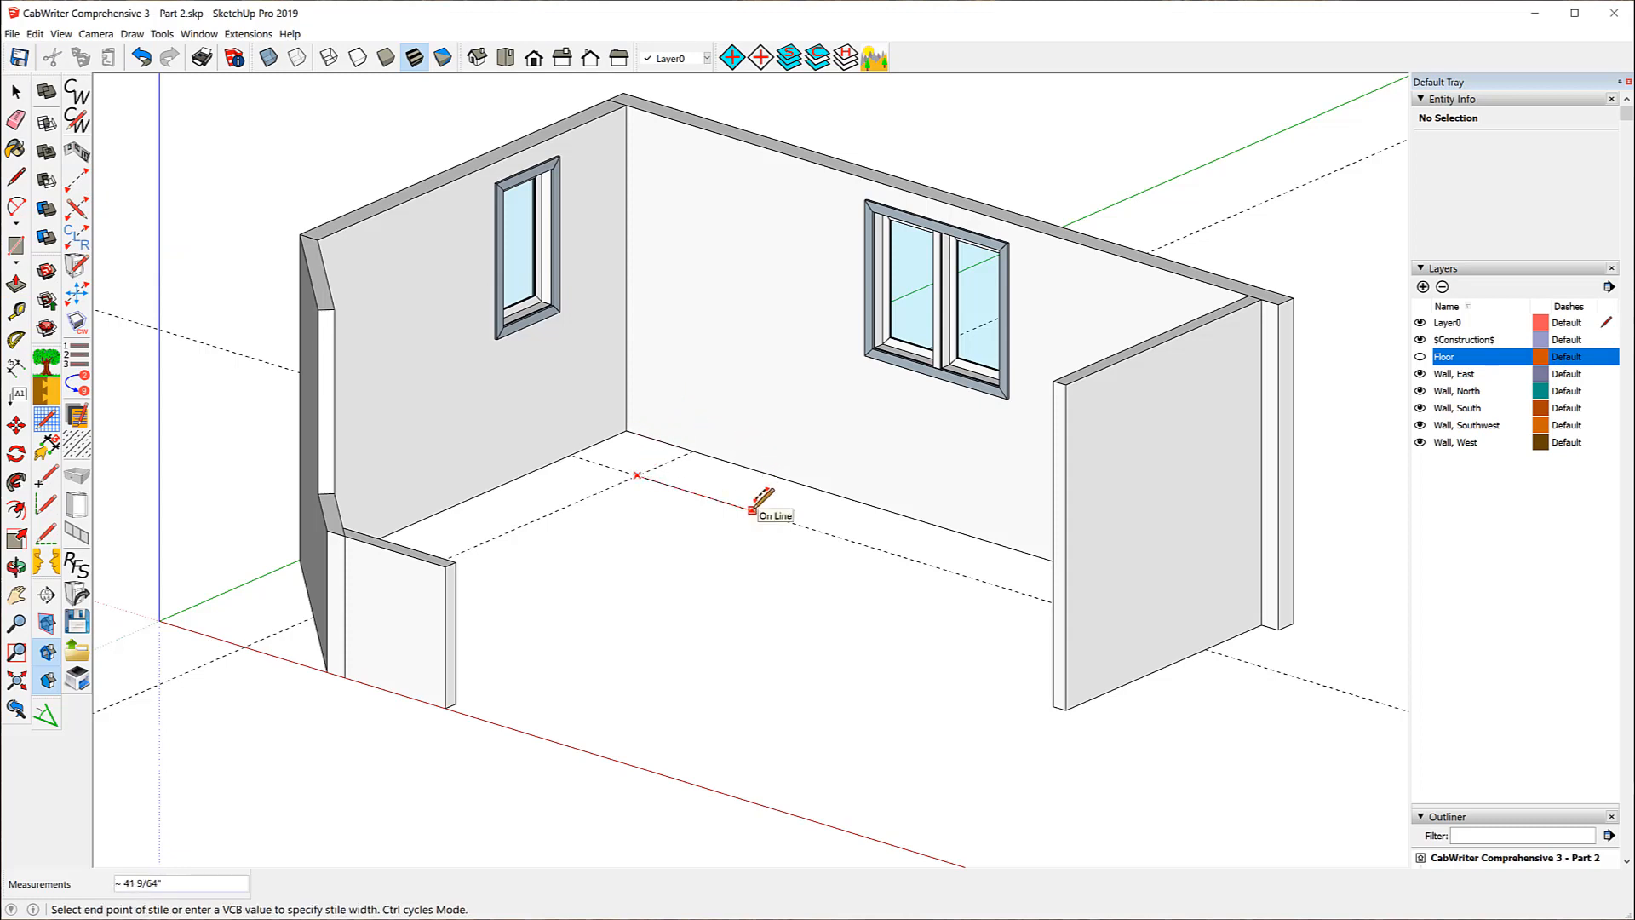
pyautogui.click(867, 543)
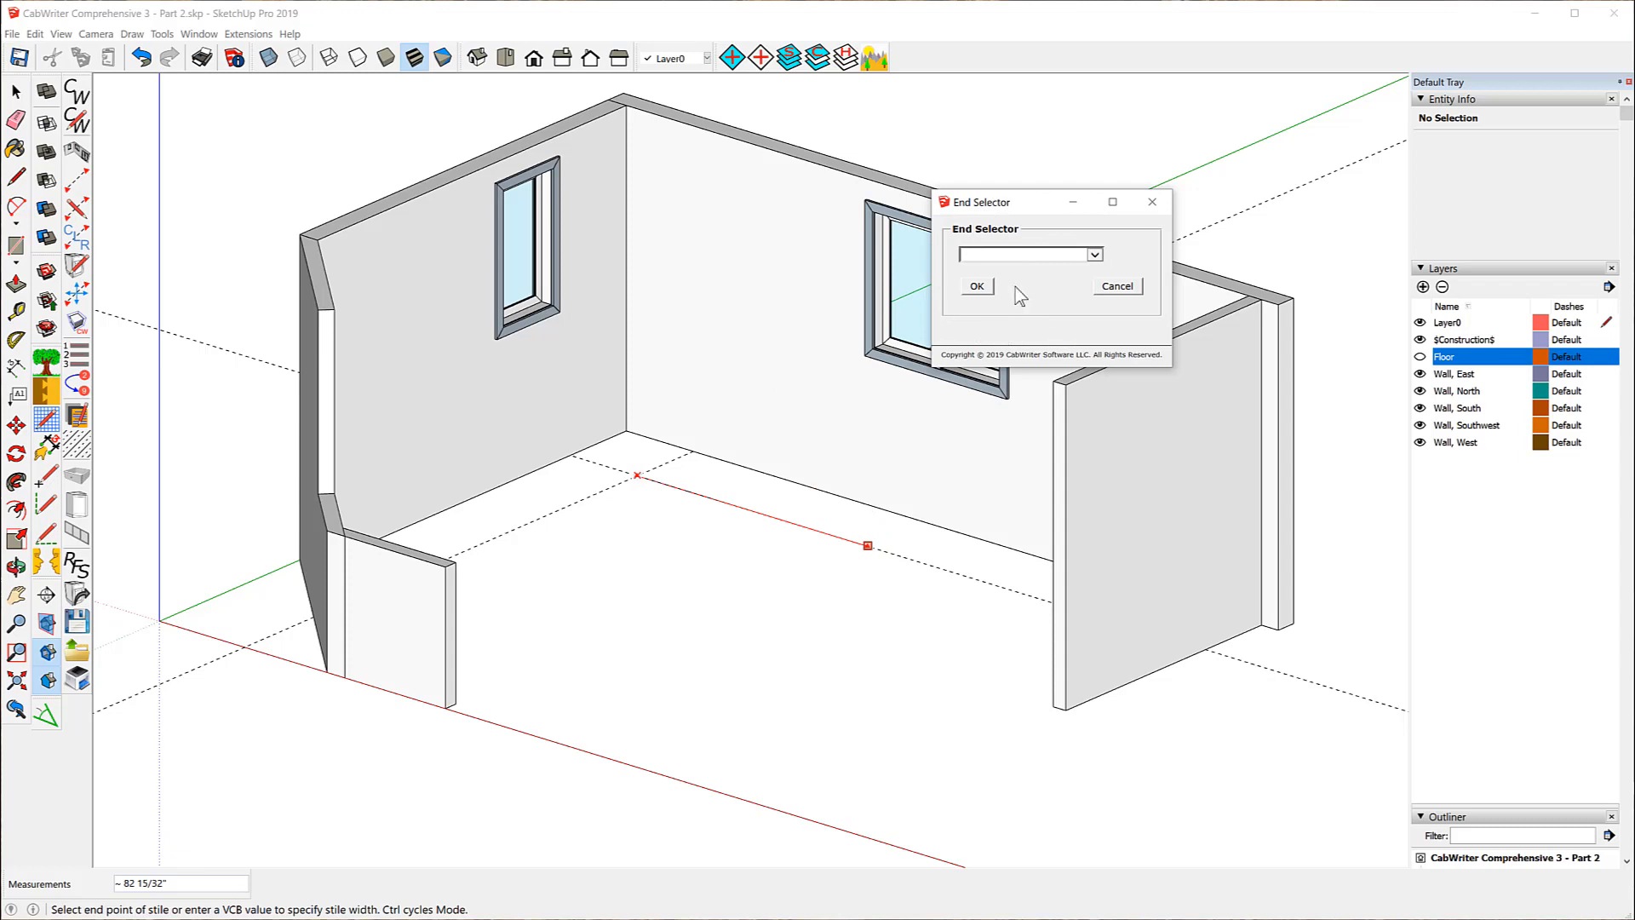
pyautogui.click(1095, 255)
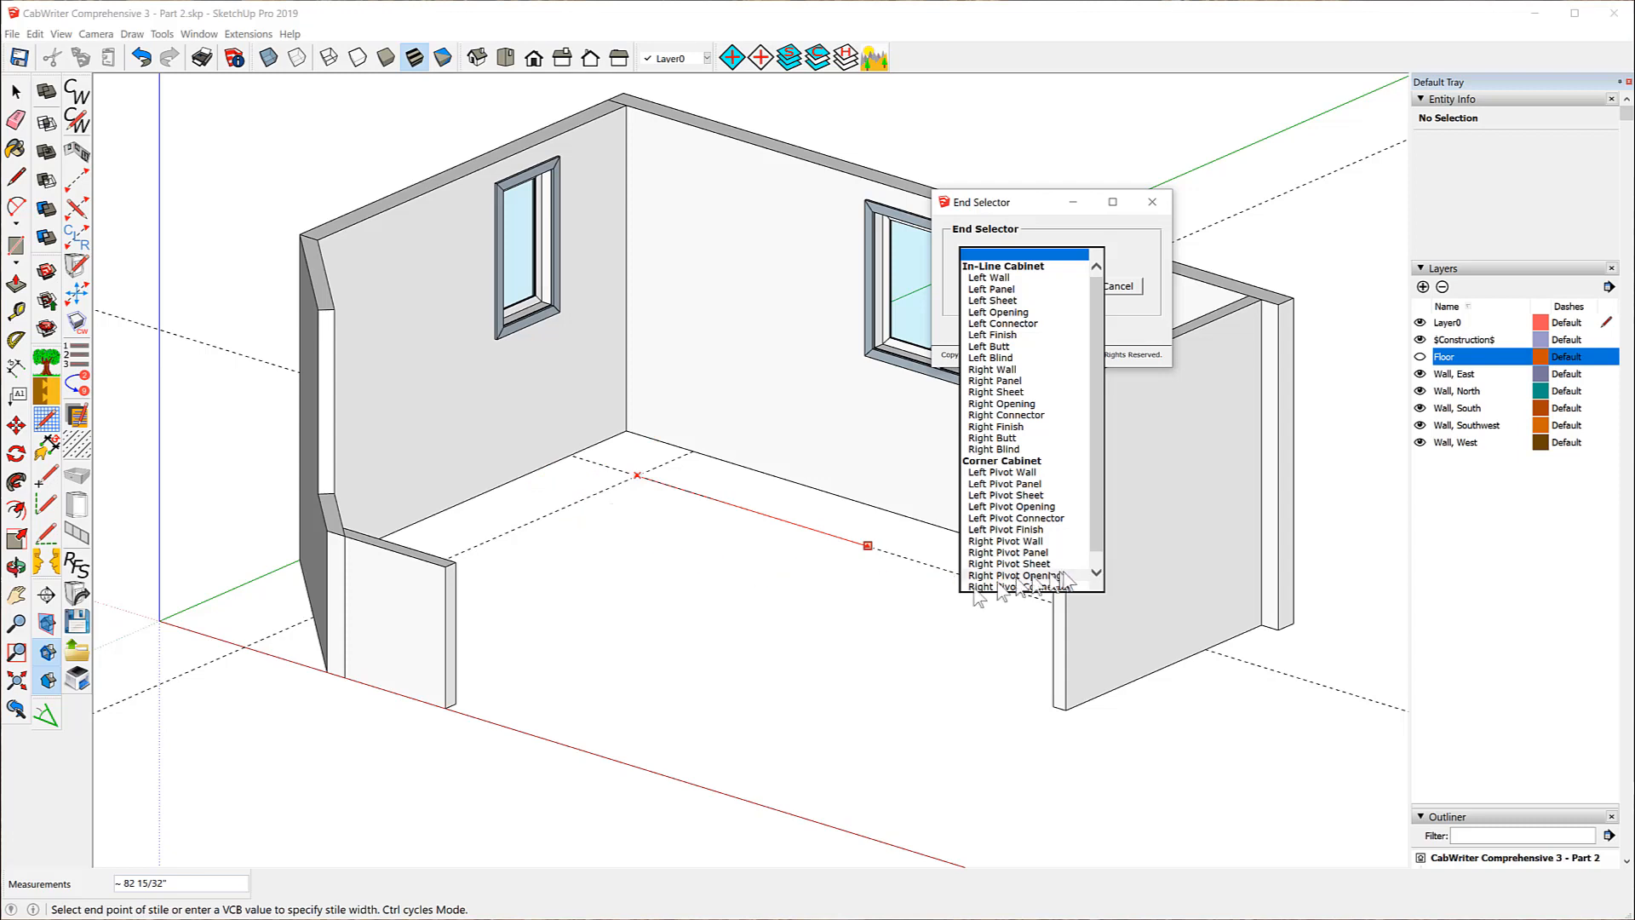
pyautogui.click(990, 519)
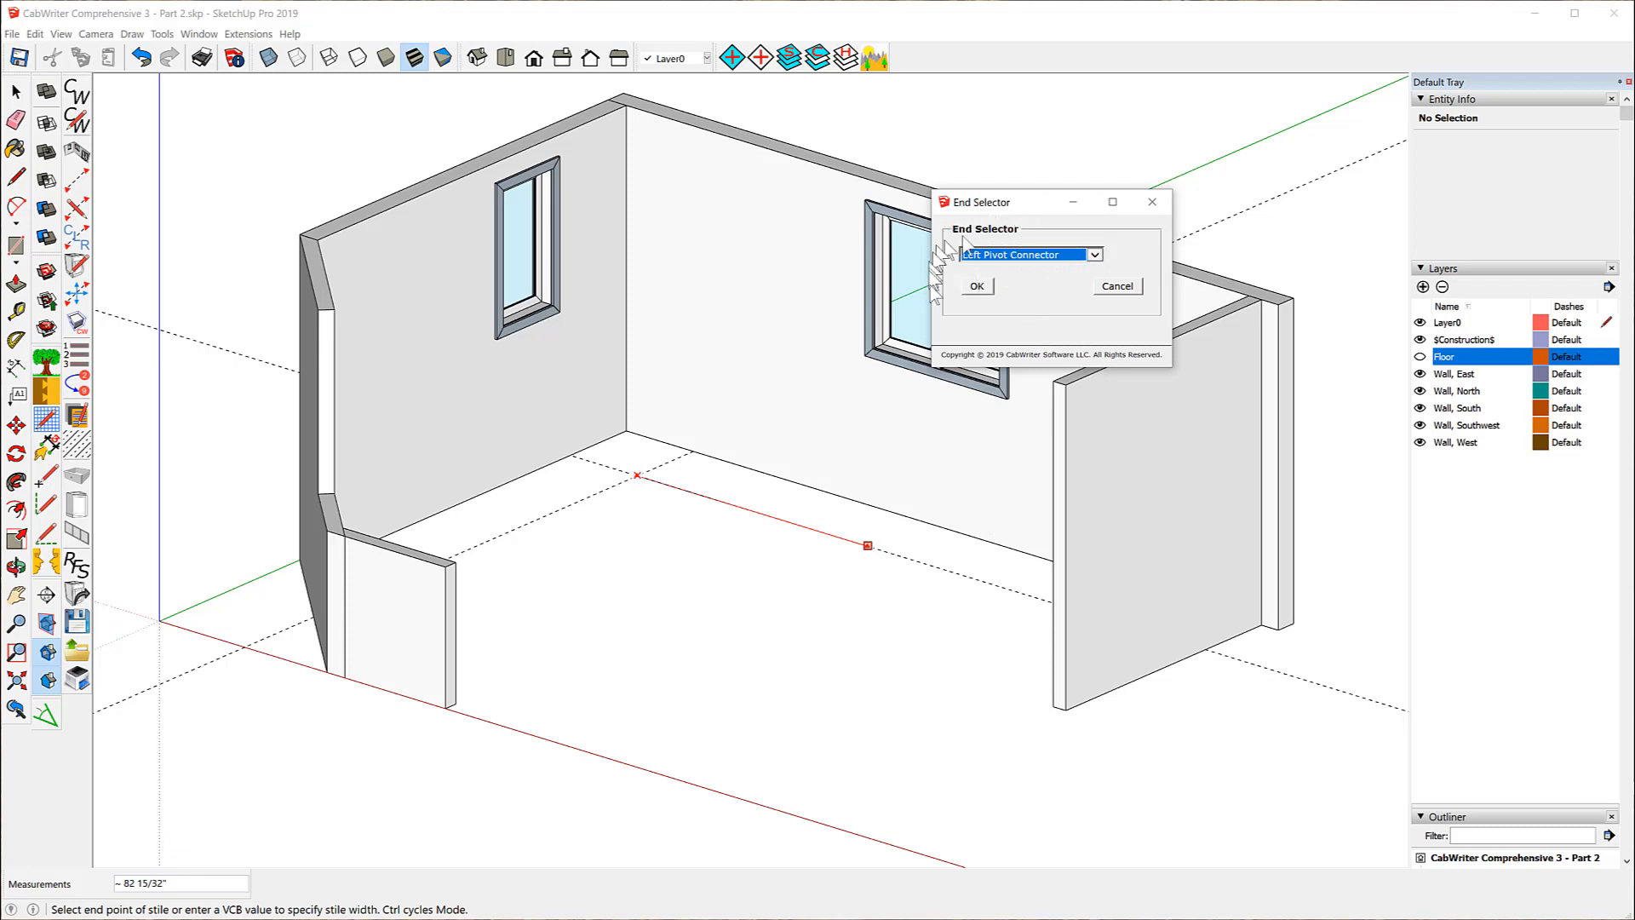
pyautogui.click(977, 288)
# - Draw a Right Opening stile starting 45" from the guides' intersection on the guide parallel to the North wall, directed back toward the intersection
pyautogui.scroll(2, 661, 479)
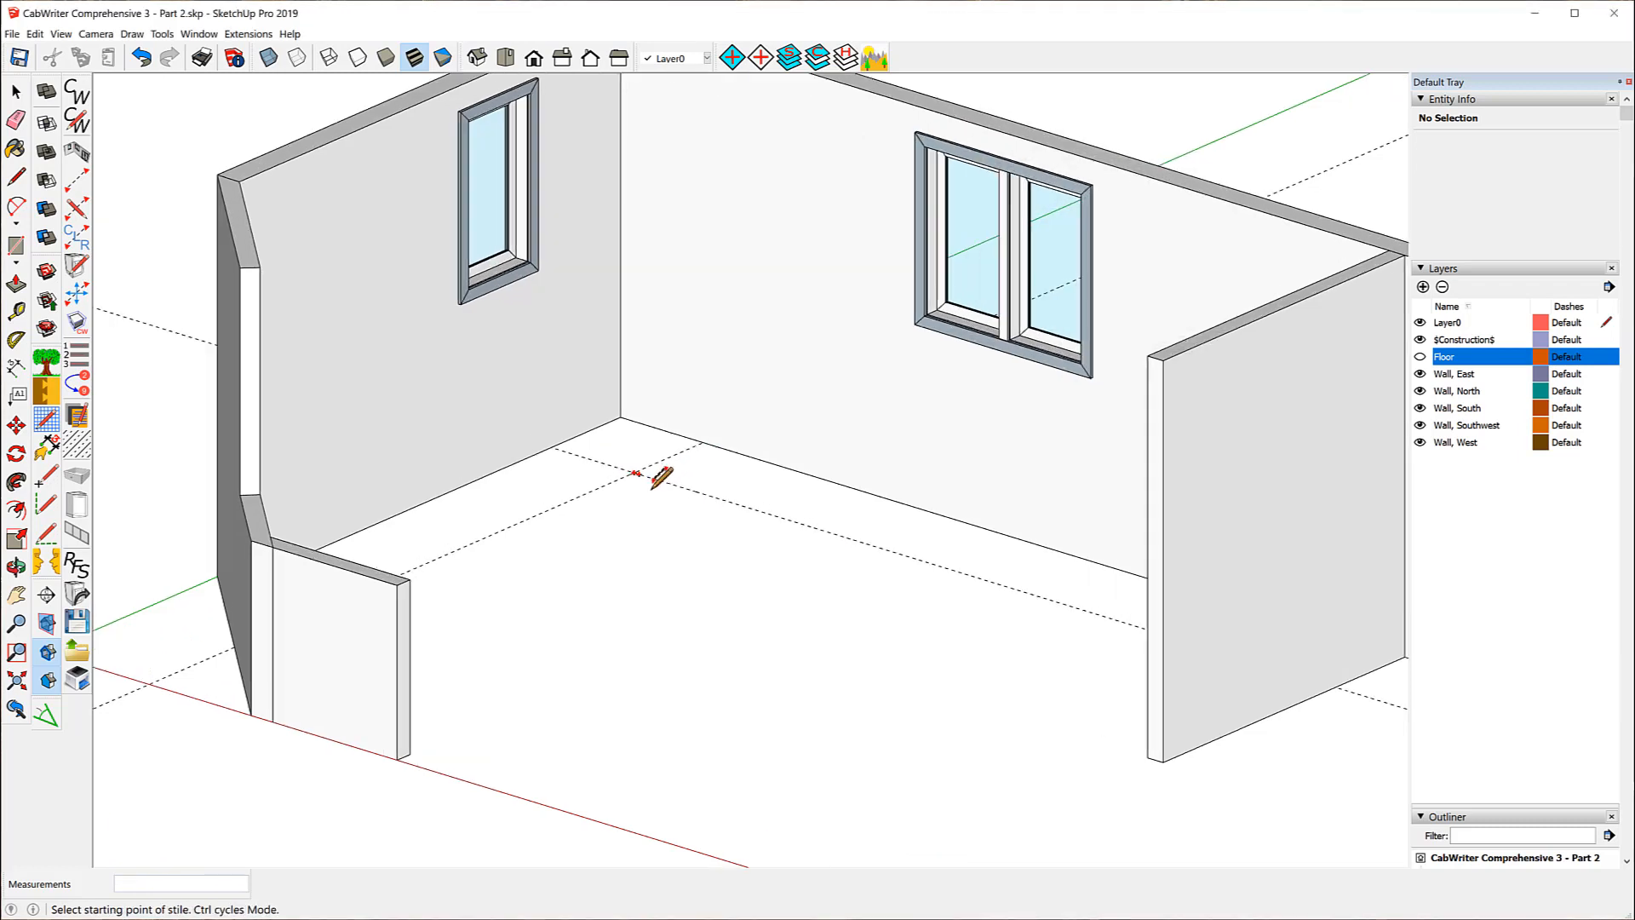
pyautogui.scroll(4, 652, 486)
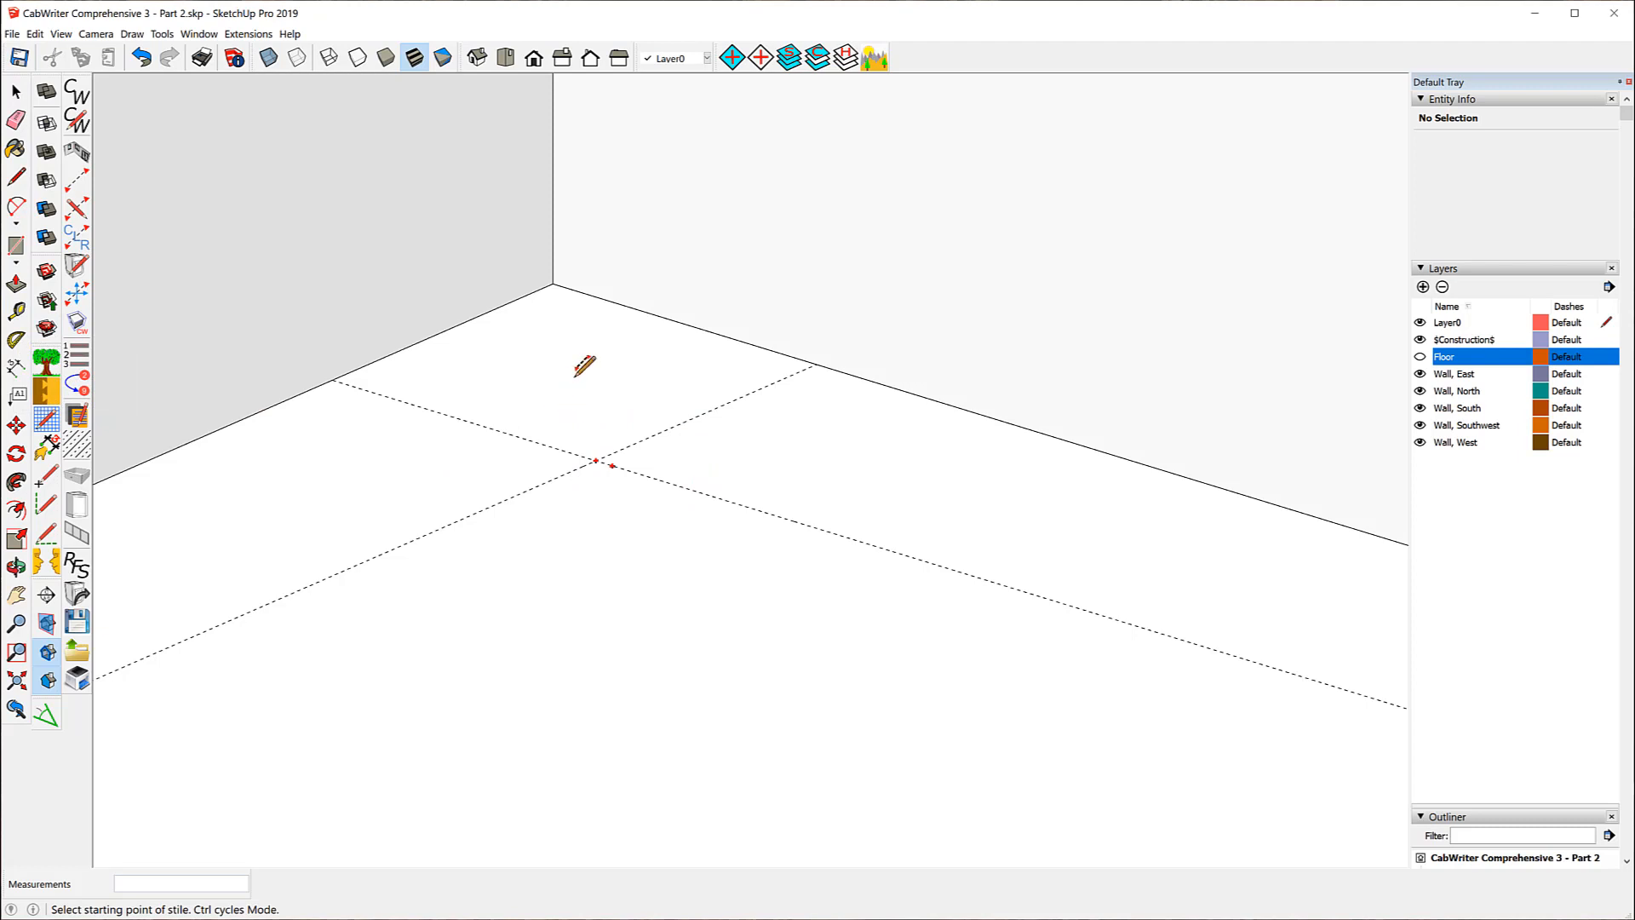
pyautogui.press('ctrl')
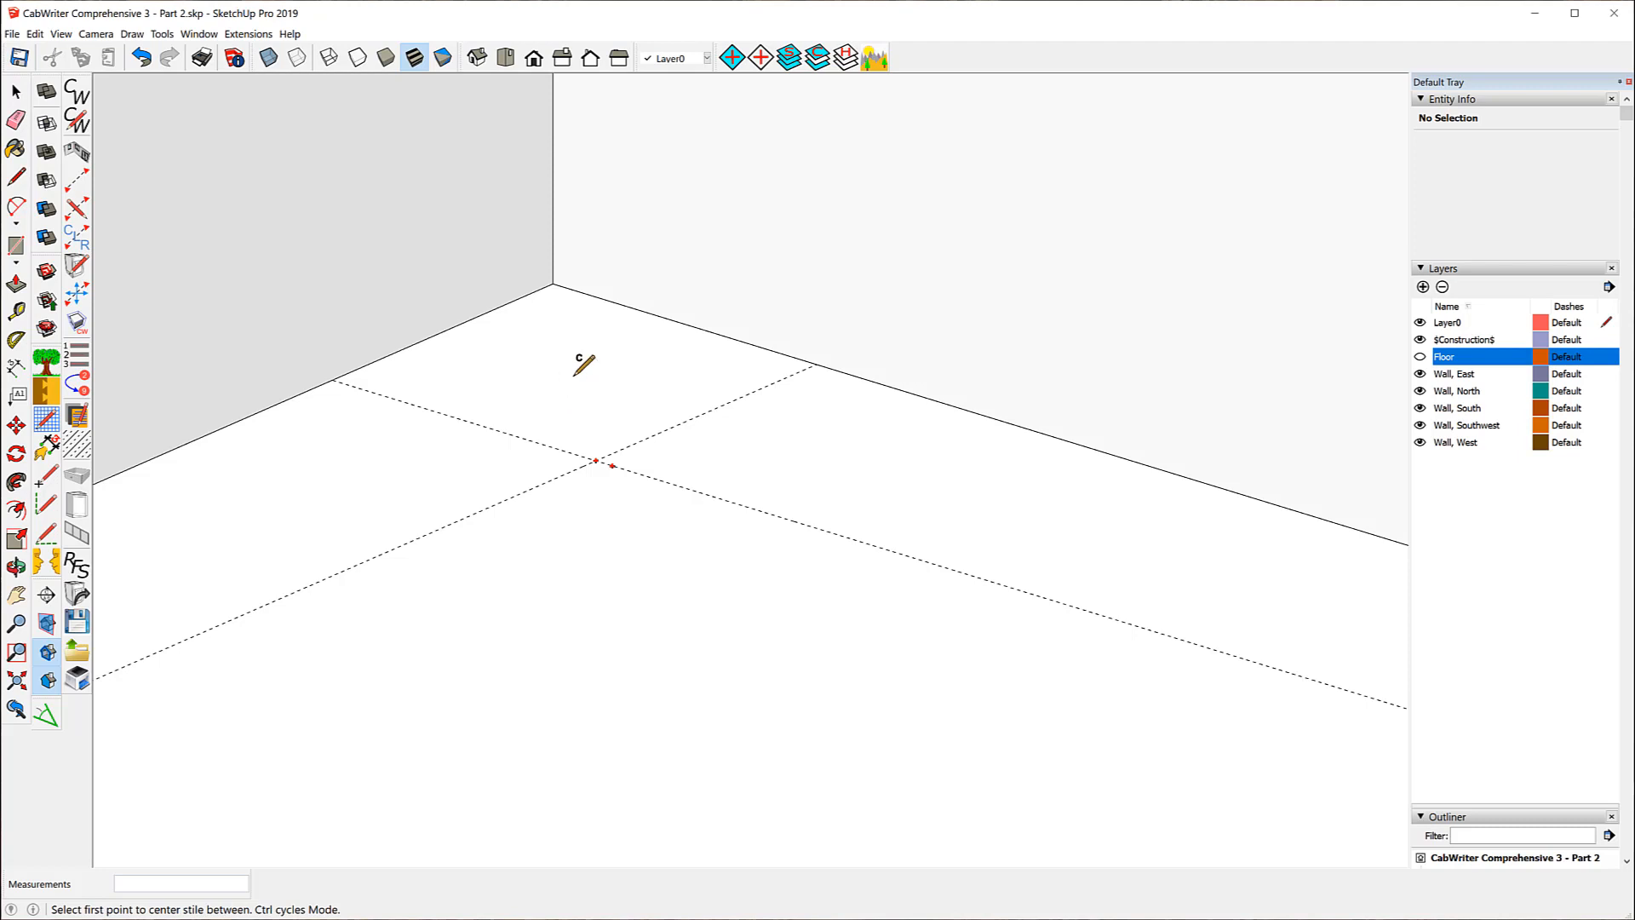
pyautogui.press('ctrl')
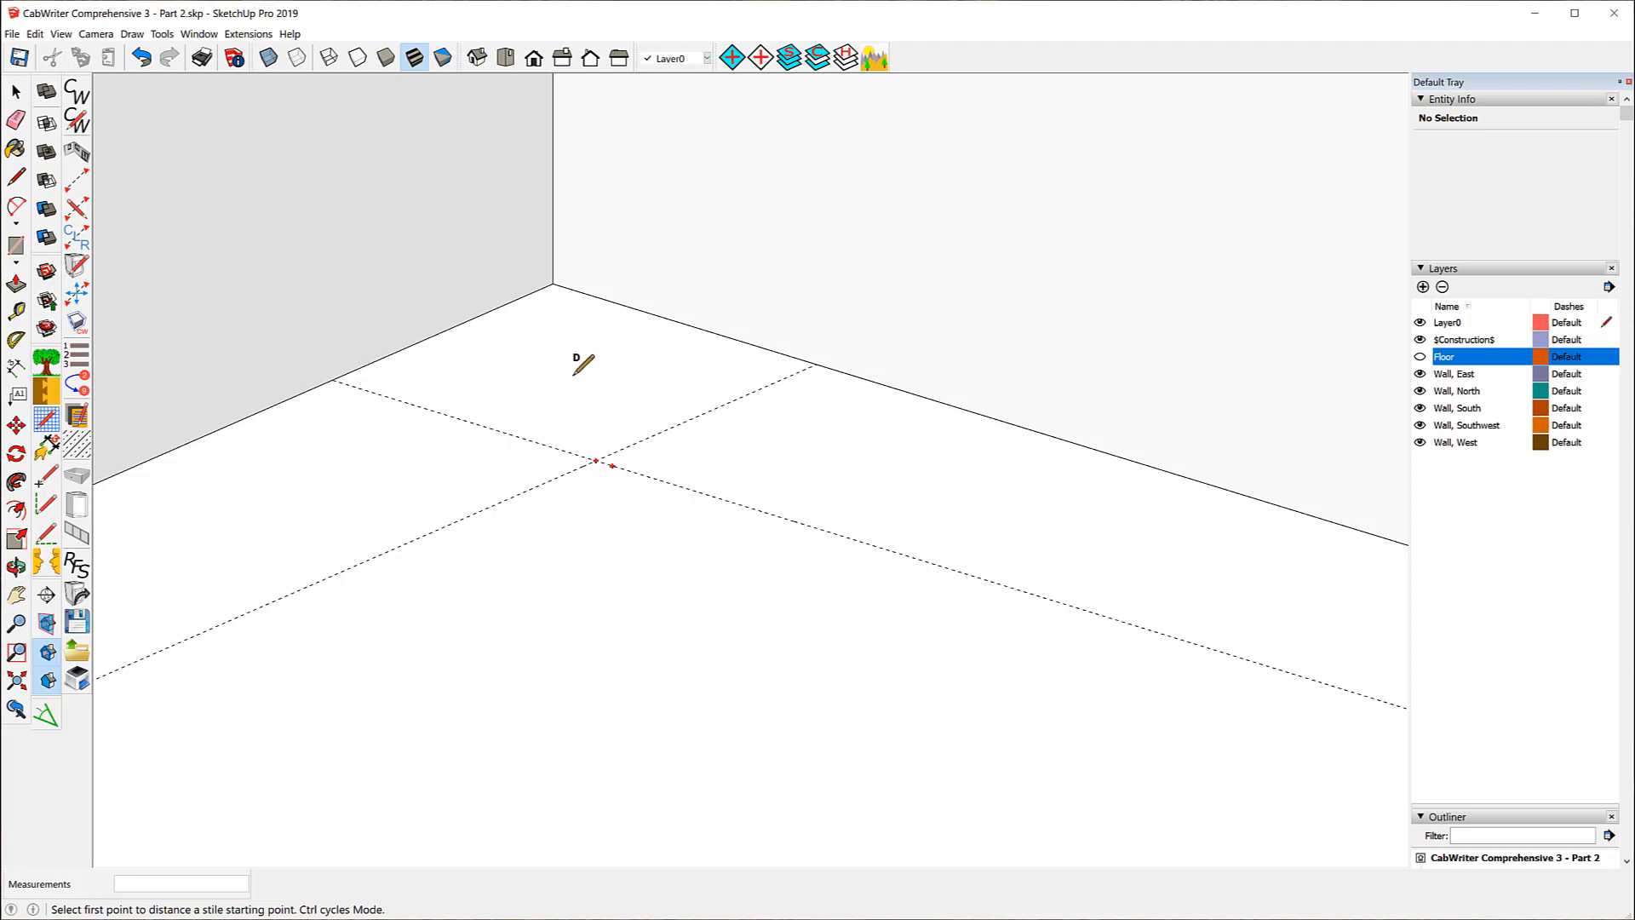
pyautogui.click(596, 460)
pyautogui.scroll(-3, 439, 370)
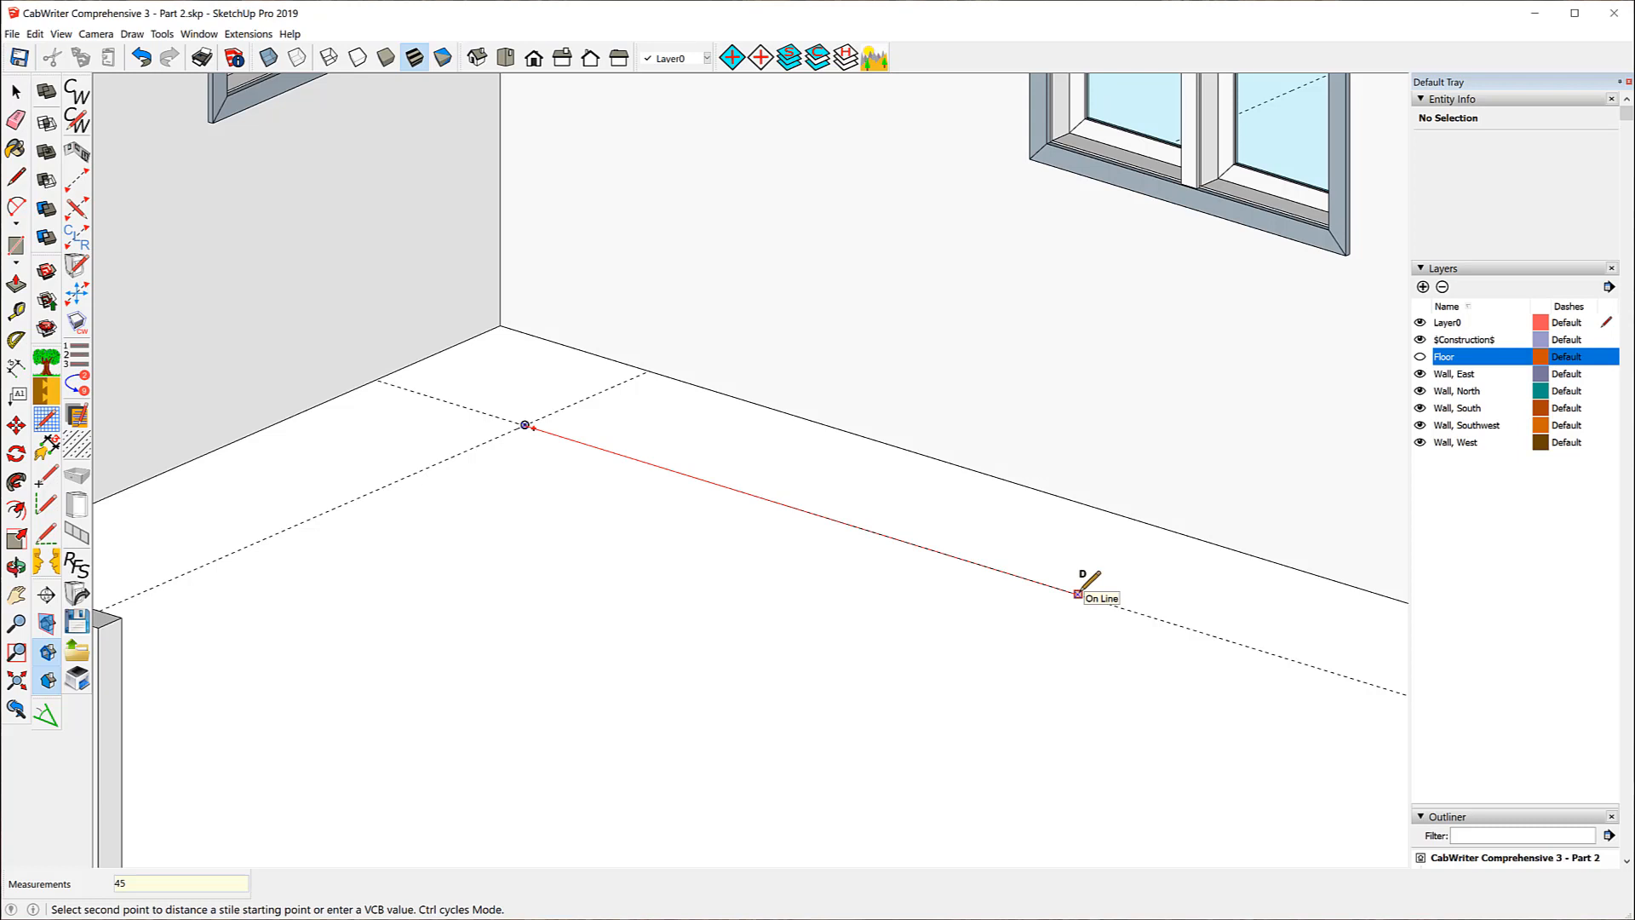
pyautogui.press('Return')
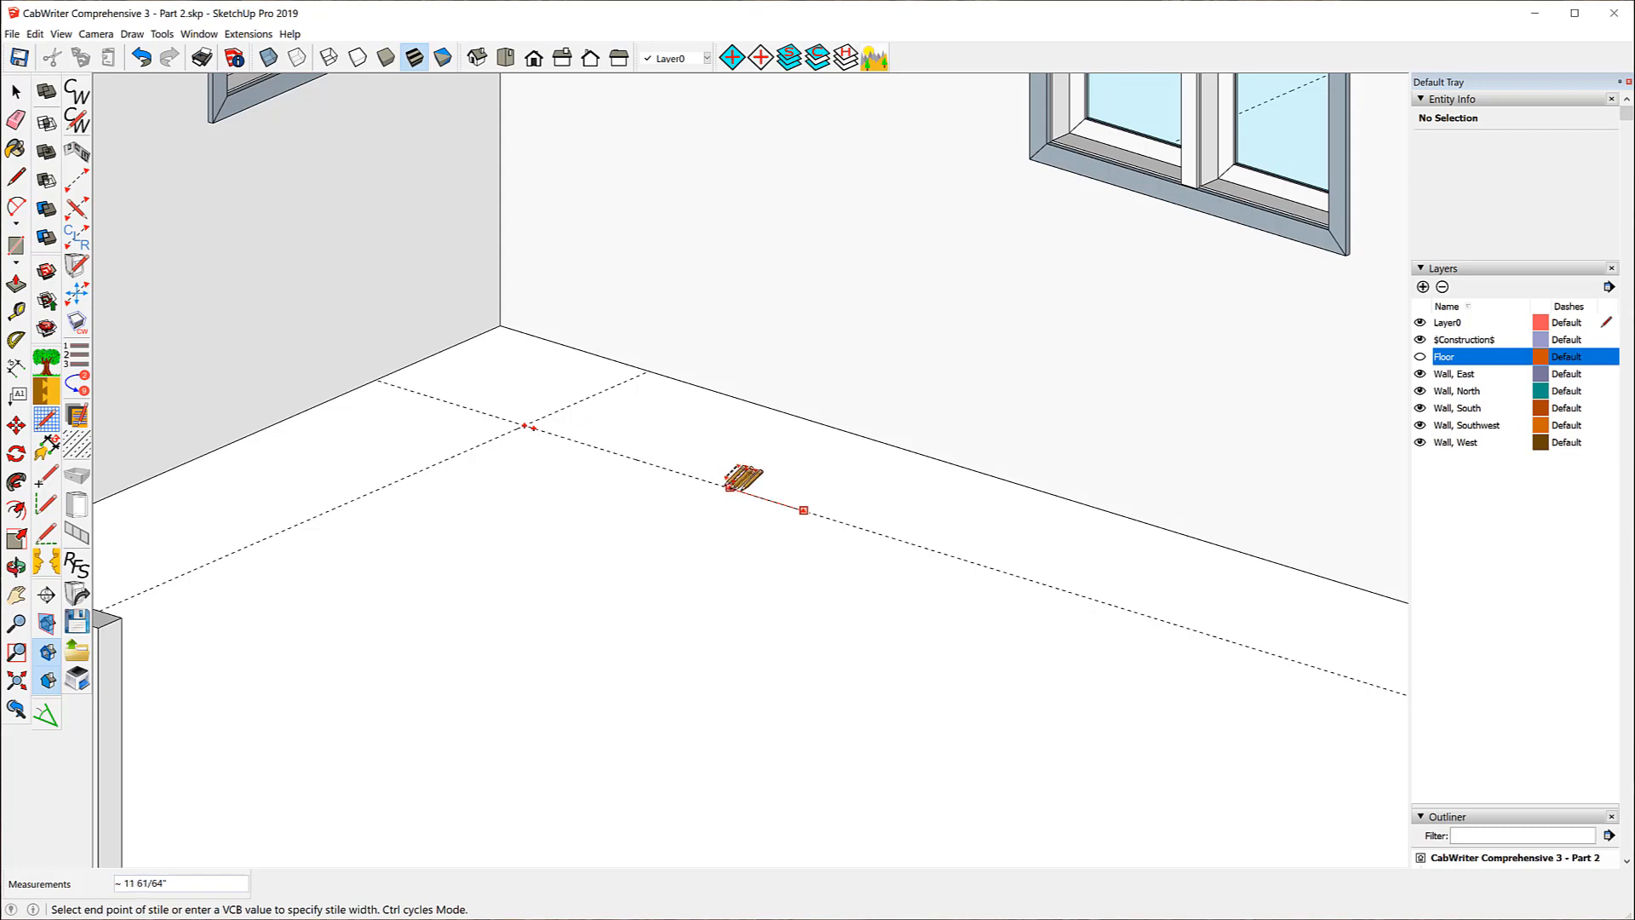
pyautogui.click(643, 458)
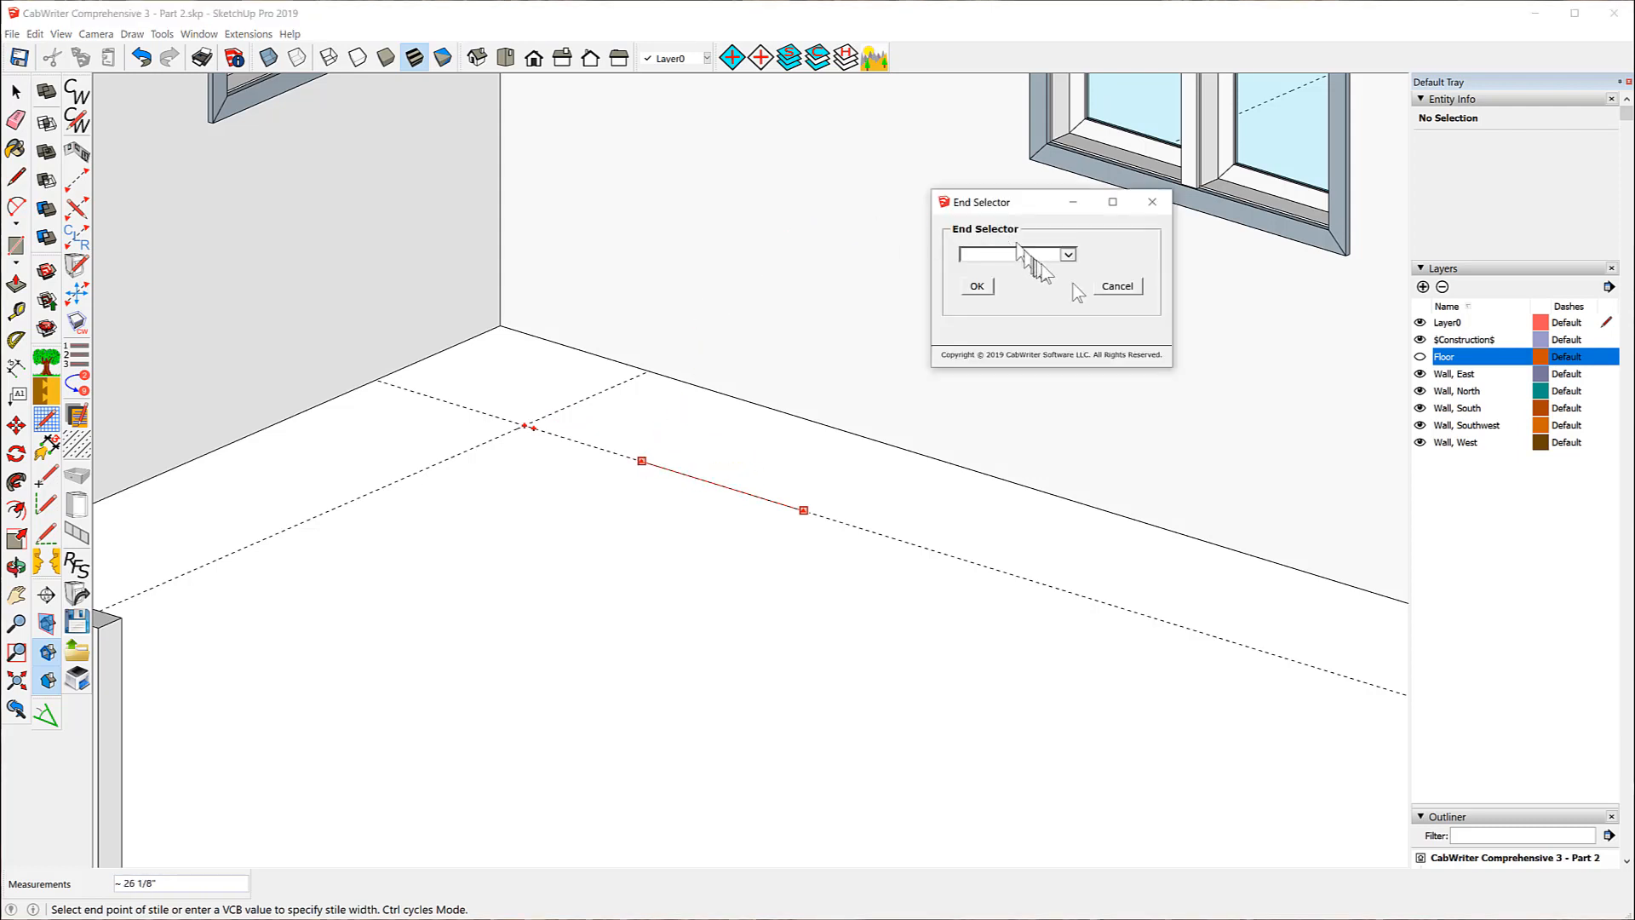
pyautogui.click(1067, 255)
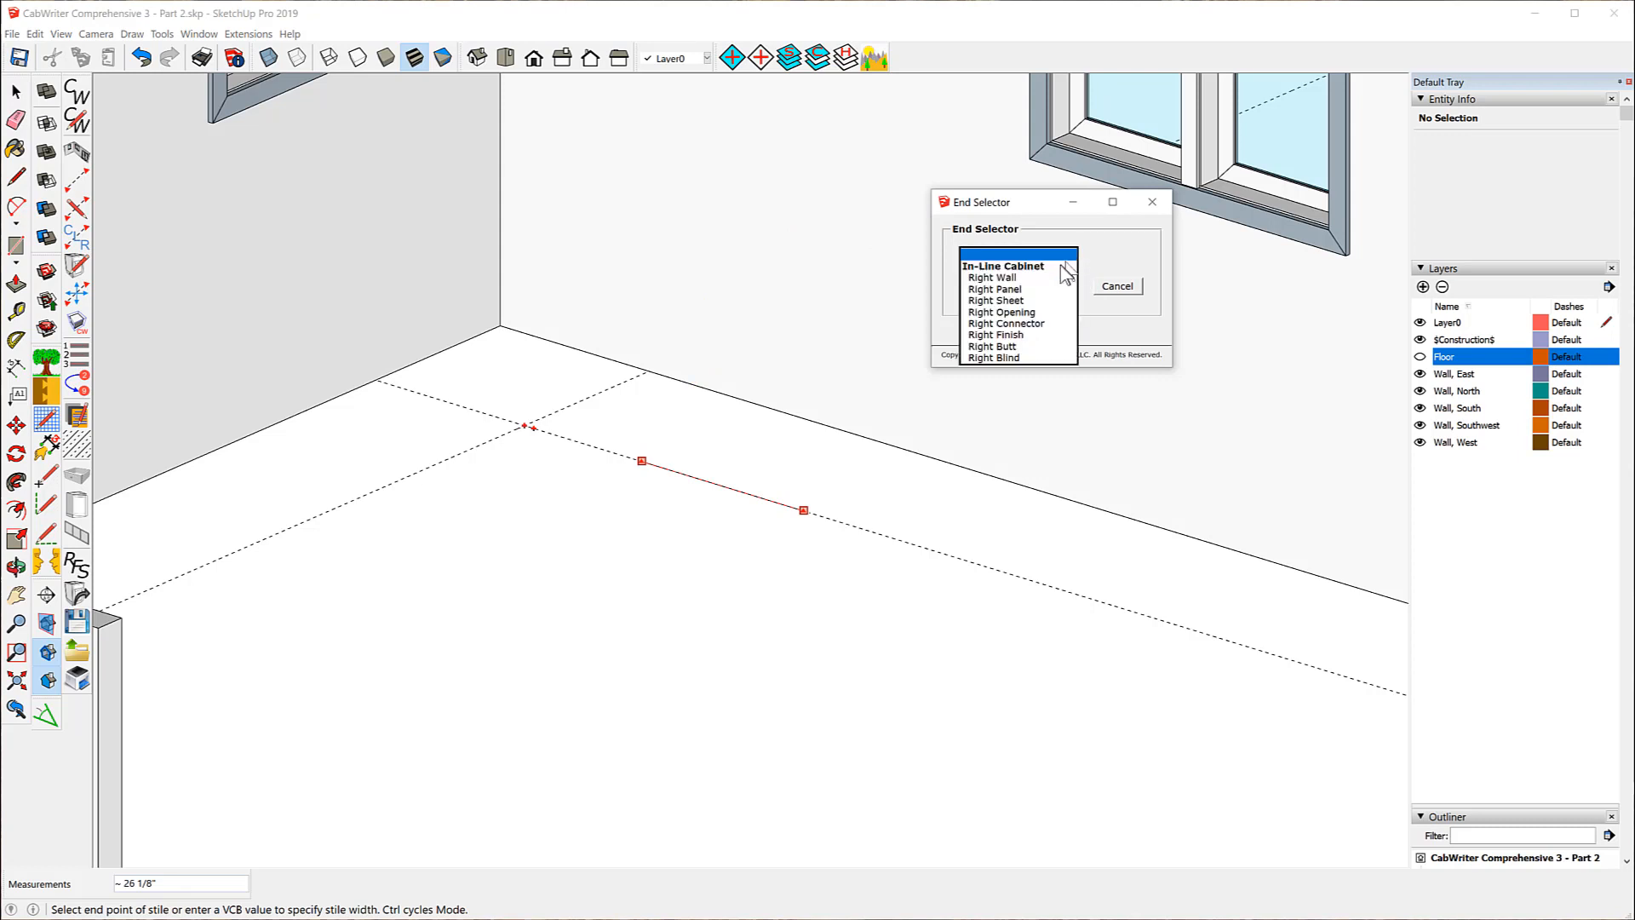
pyautogui.click(984, 313)
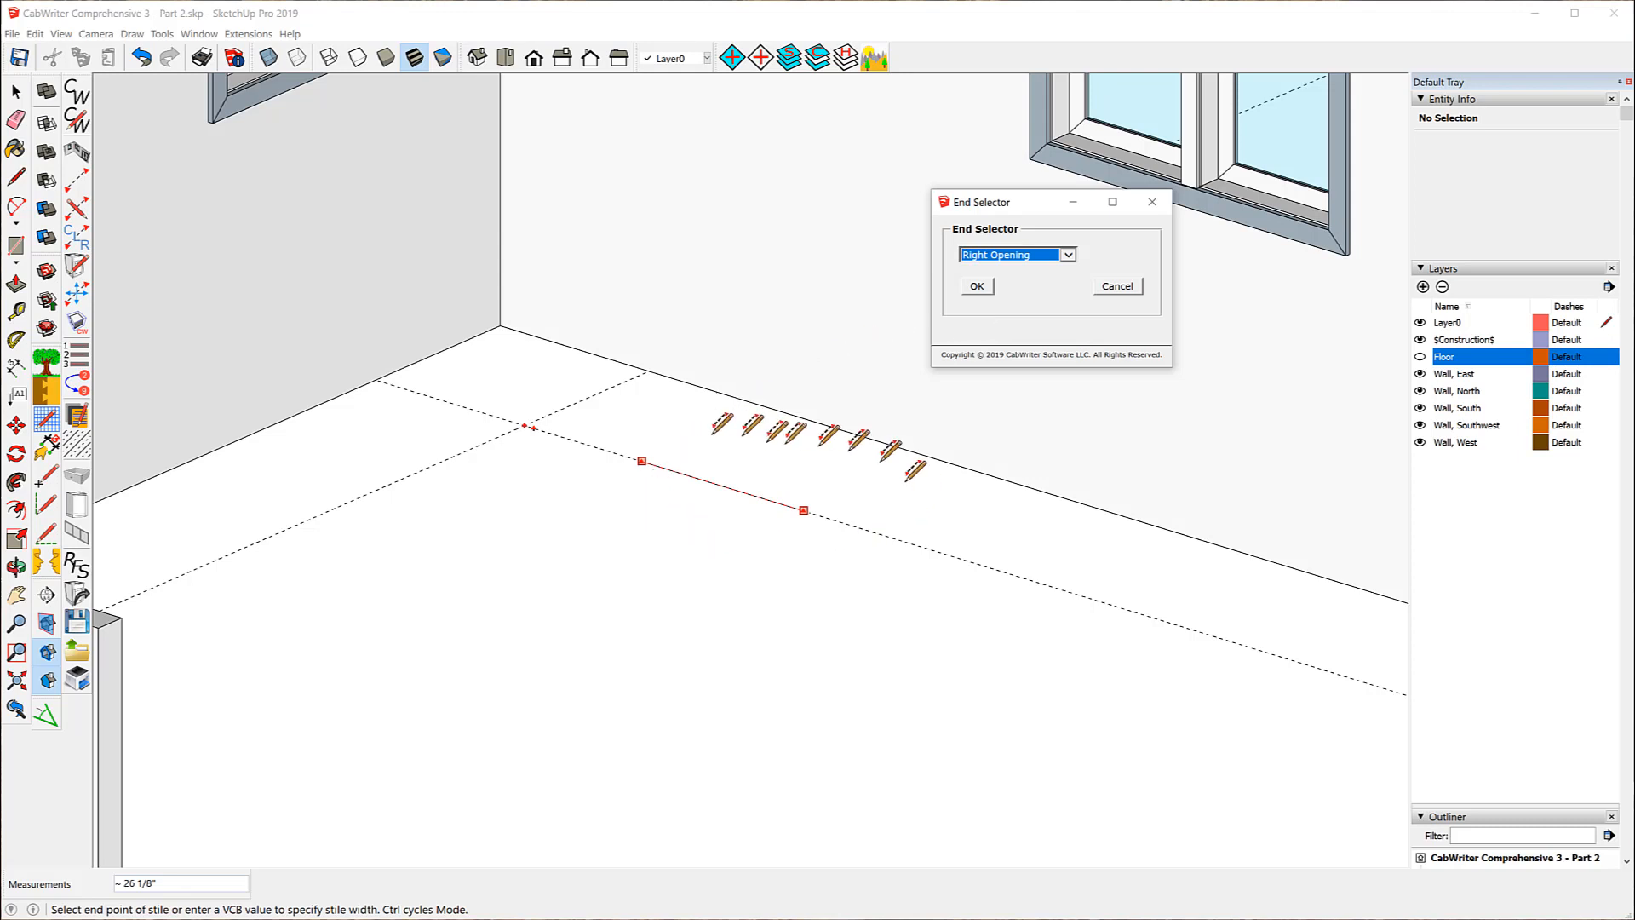
pyautogui.click(976, 288)
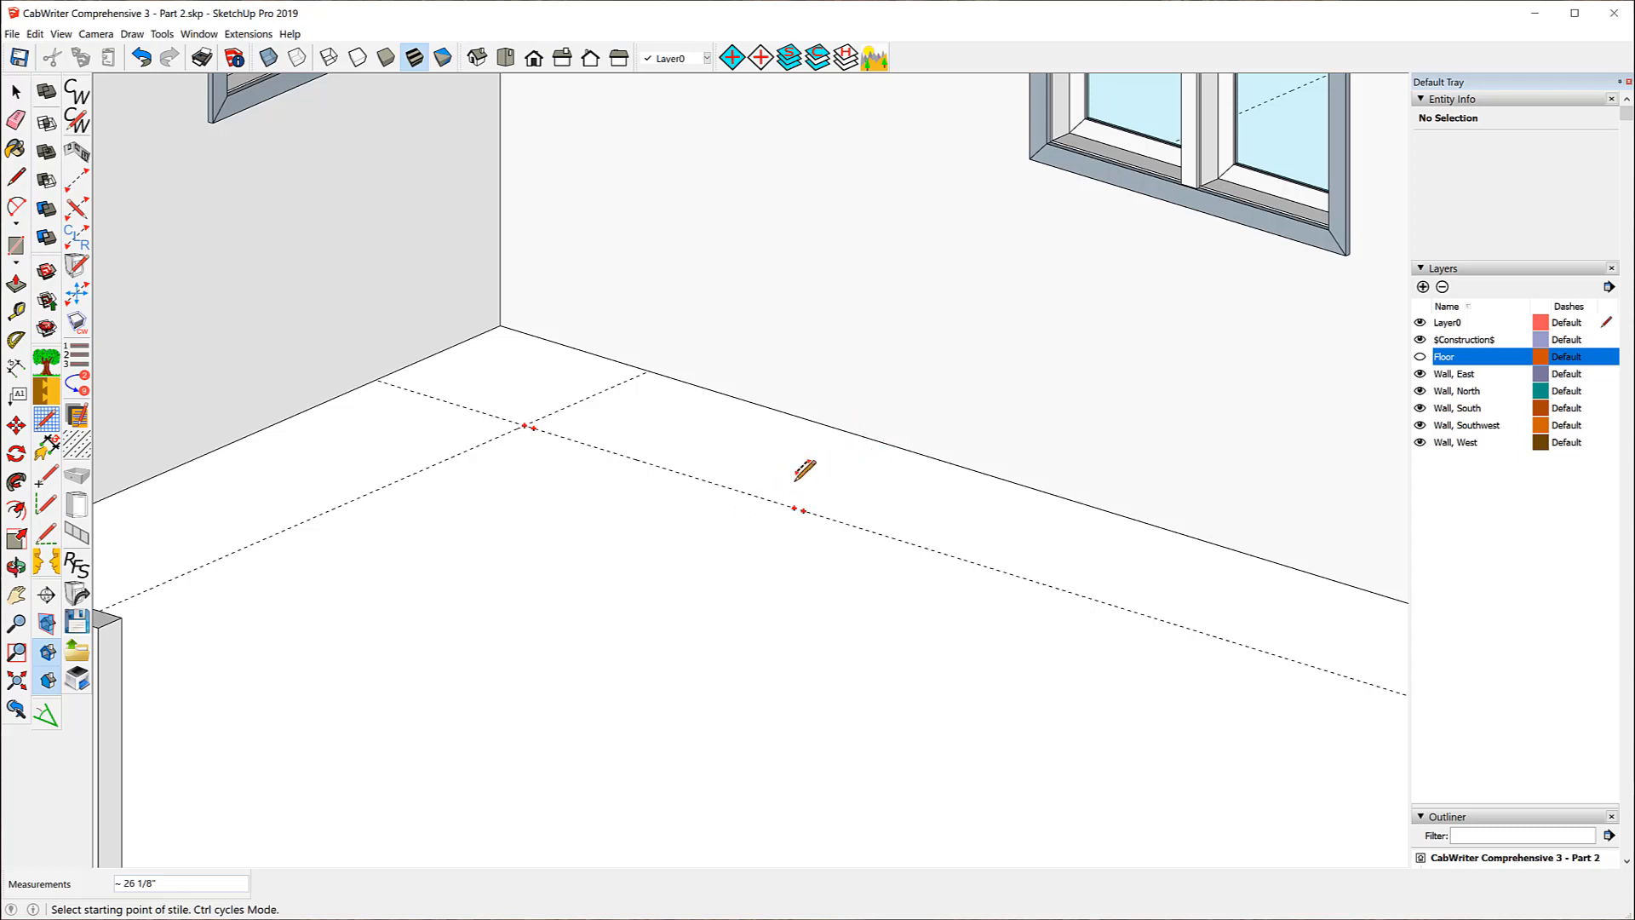
# - Draw a middle stile on the North wall guide, distanced from the inner point of the Right Opening stile and directed toward the guides' intersection
pyautogui.scroll(3, 809, 468)
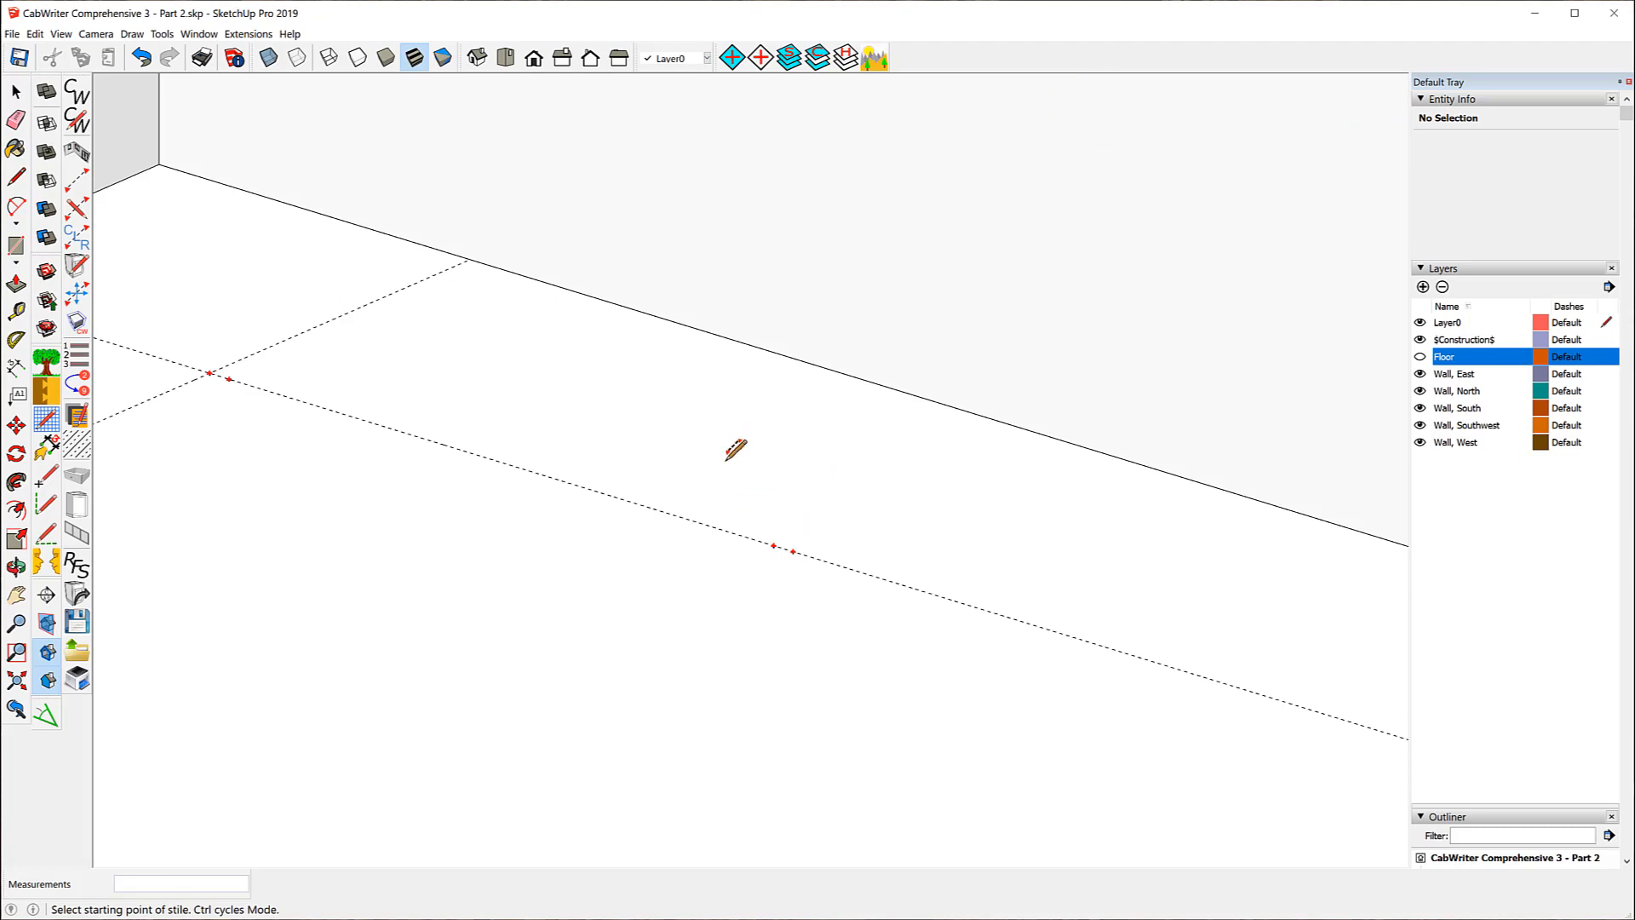
pyautogui.press('ctrl')
pyautogui.press('ctrl')
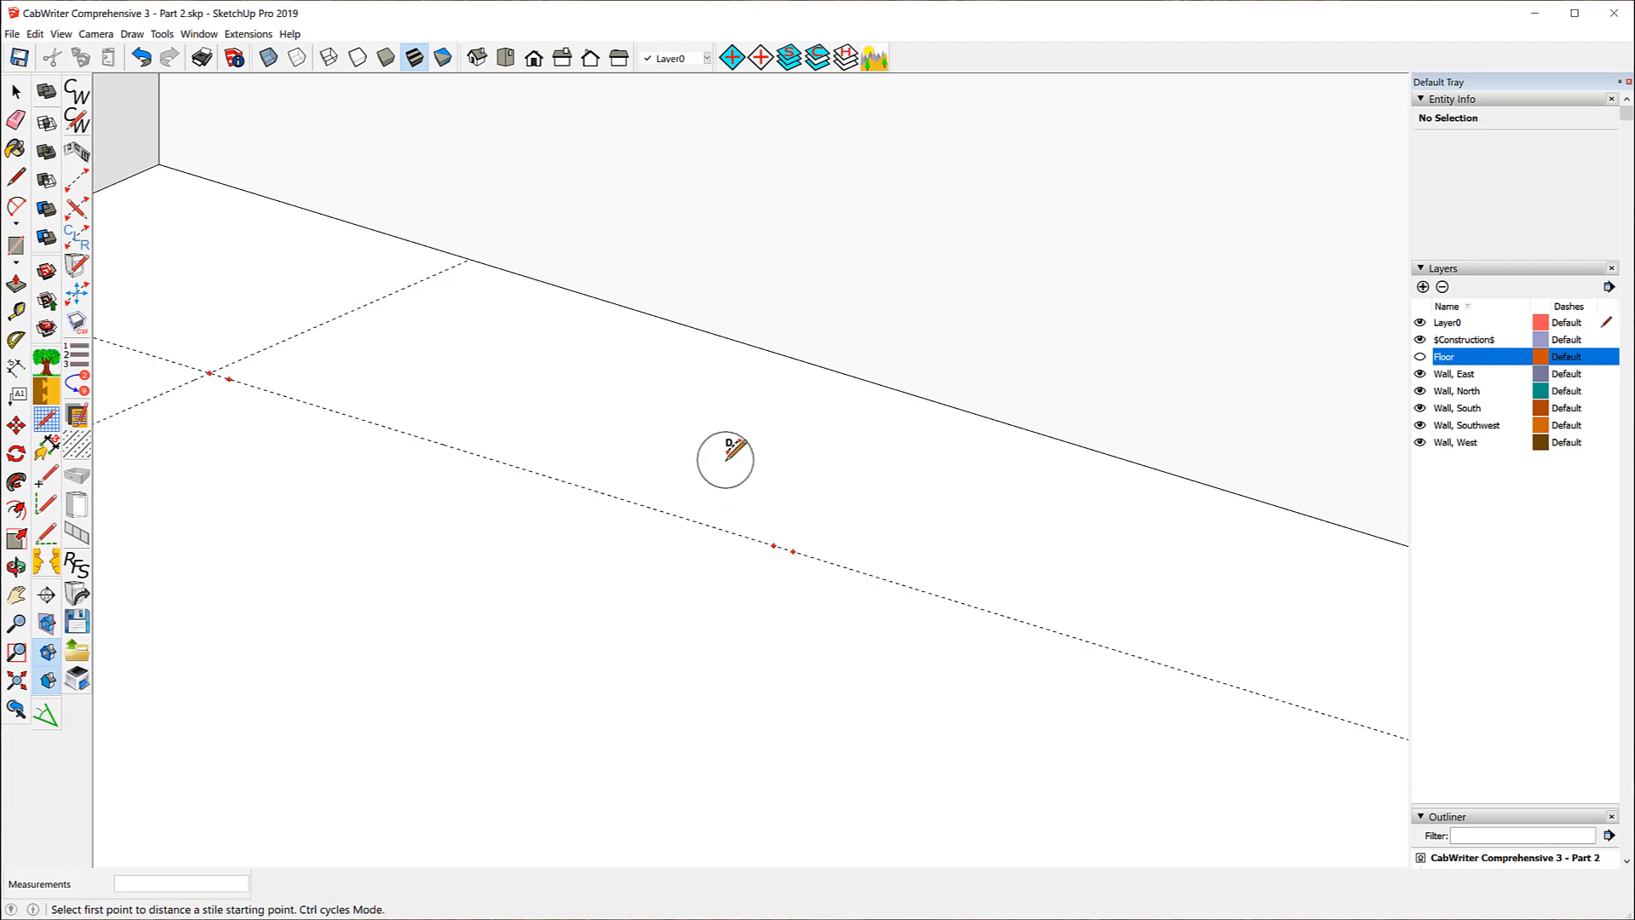
pyautogui.click(773, 545)
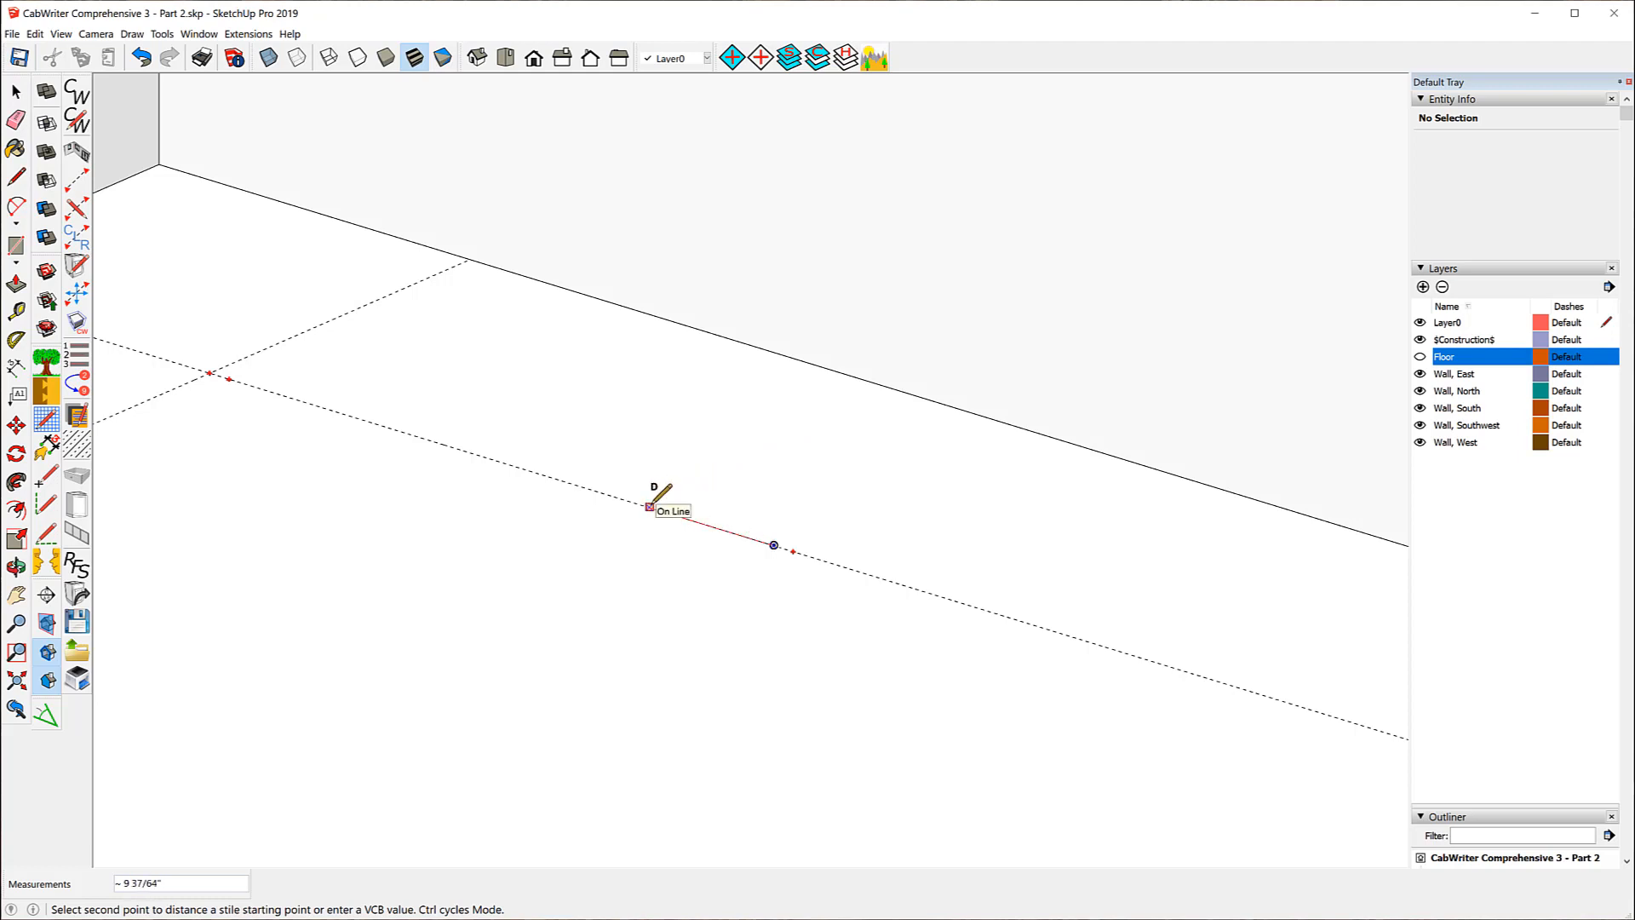
pyautogui.press('Return')
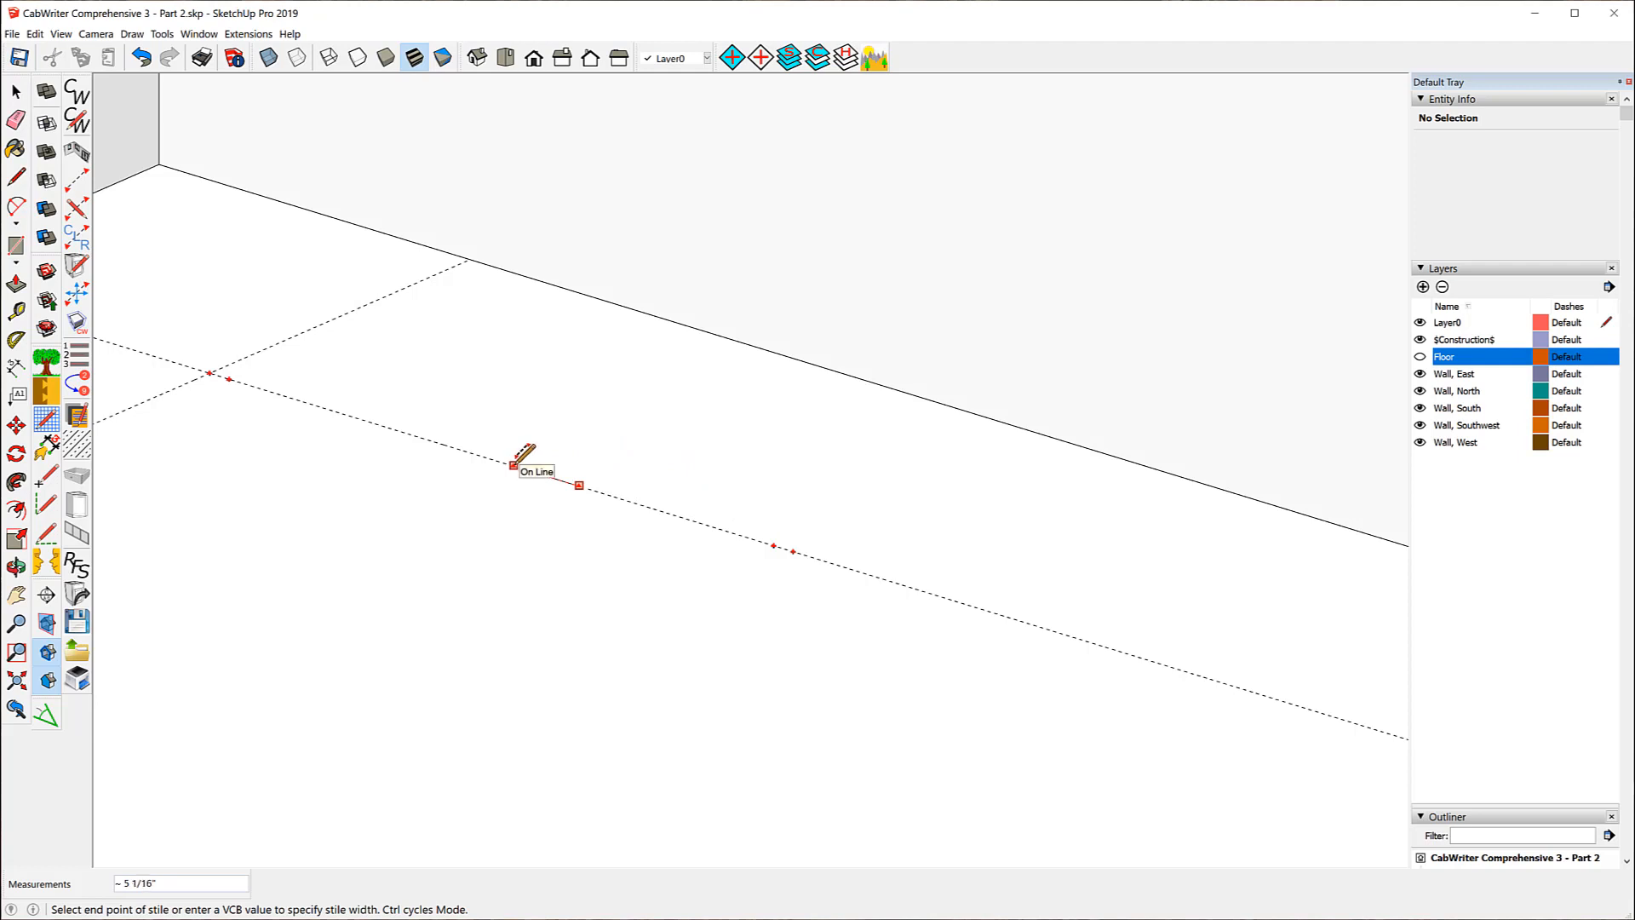
pyautogui.click(367, 420)
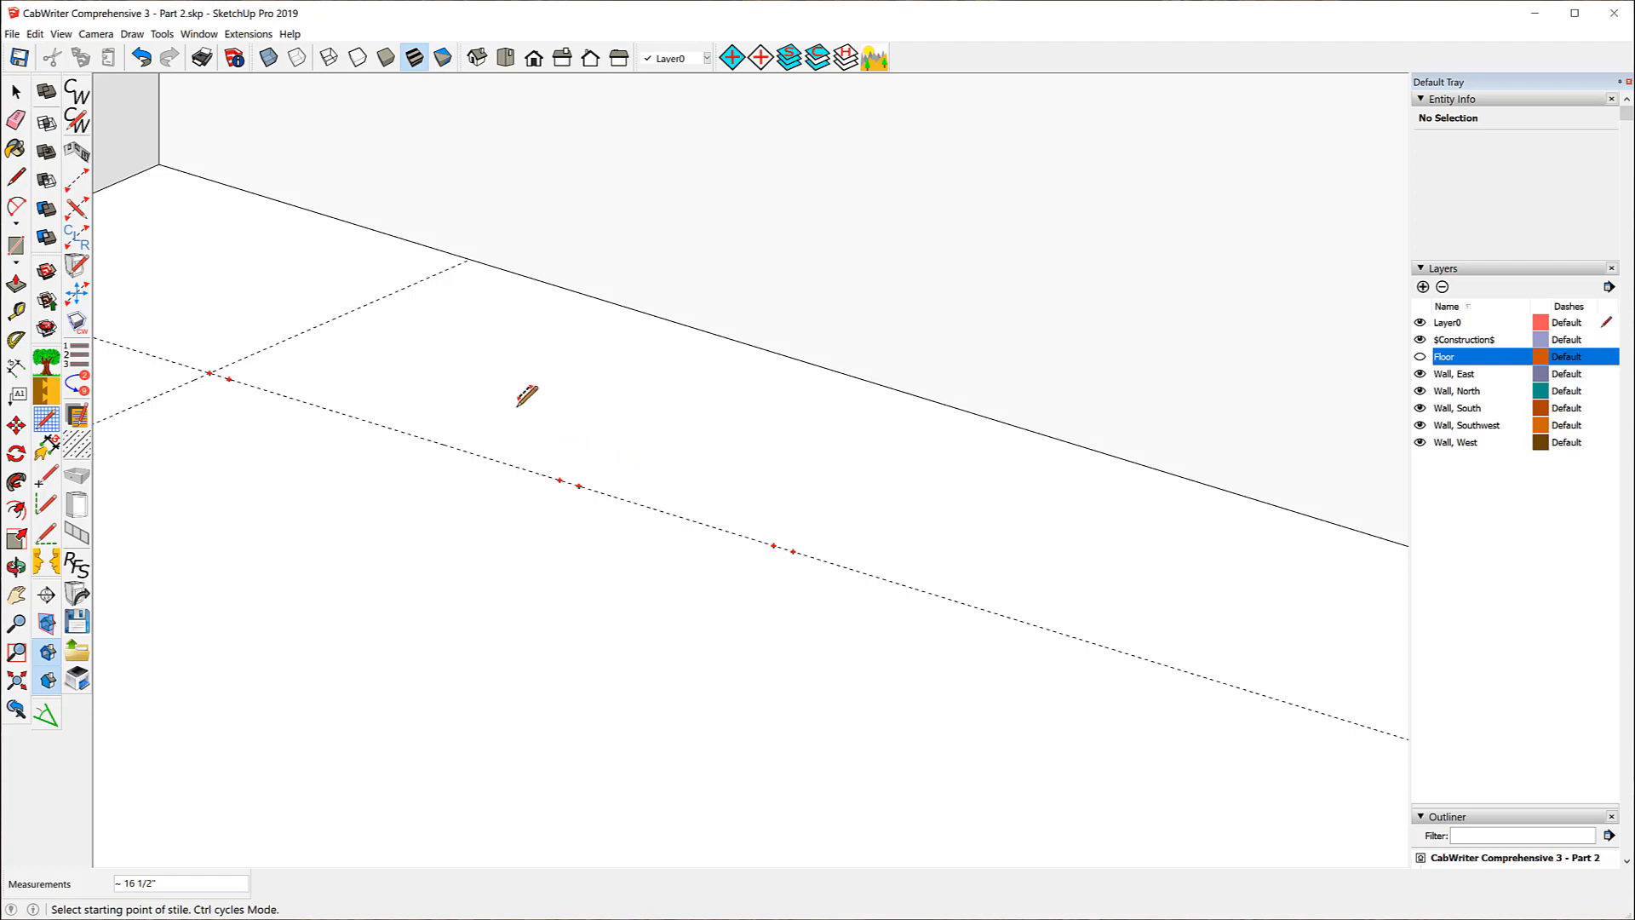
# - Draw a second middle stile on the same guide, distanced from the previous middle stile toward the Left Pivot Connector stile
pyautogui.press('ctrl')
pyautogui.press('ctrl')
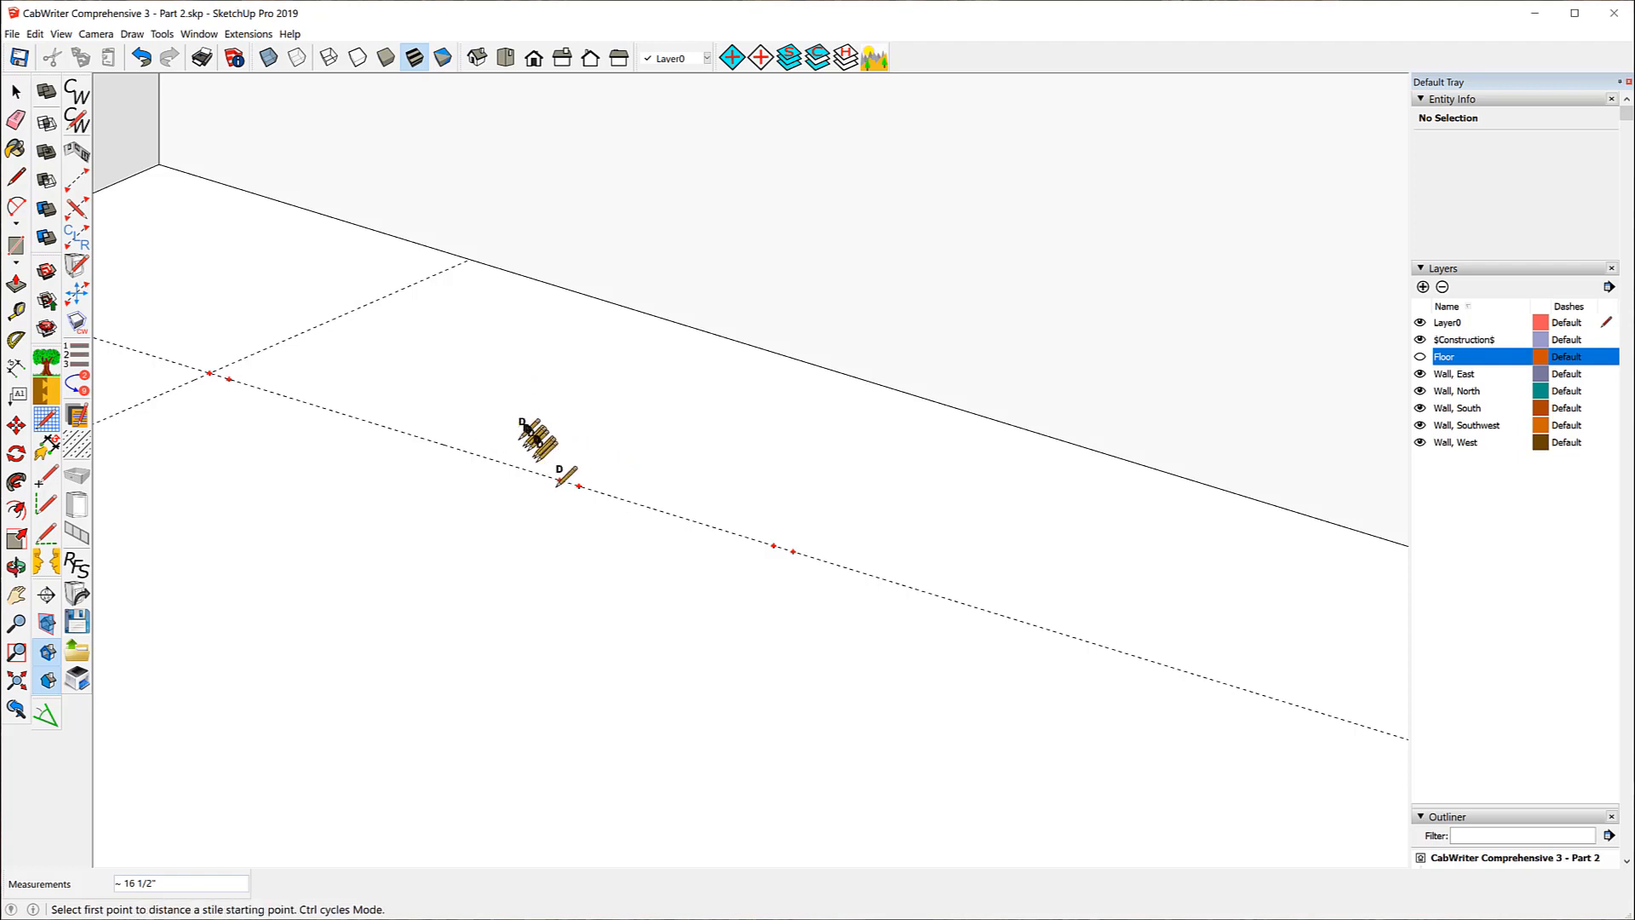
pyautogui.click(560, 479)
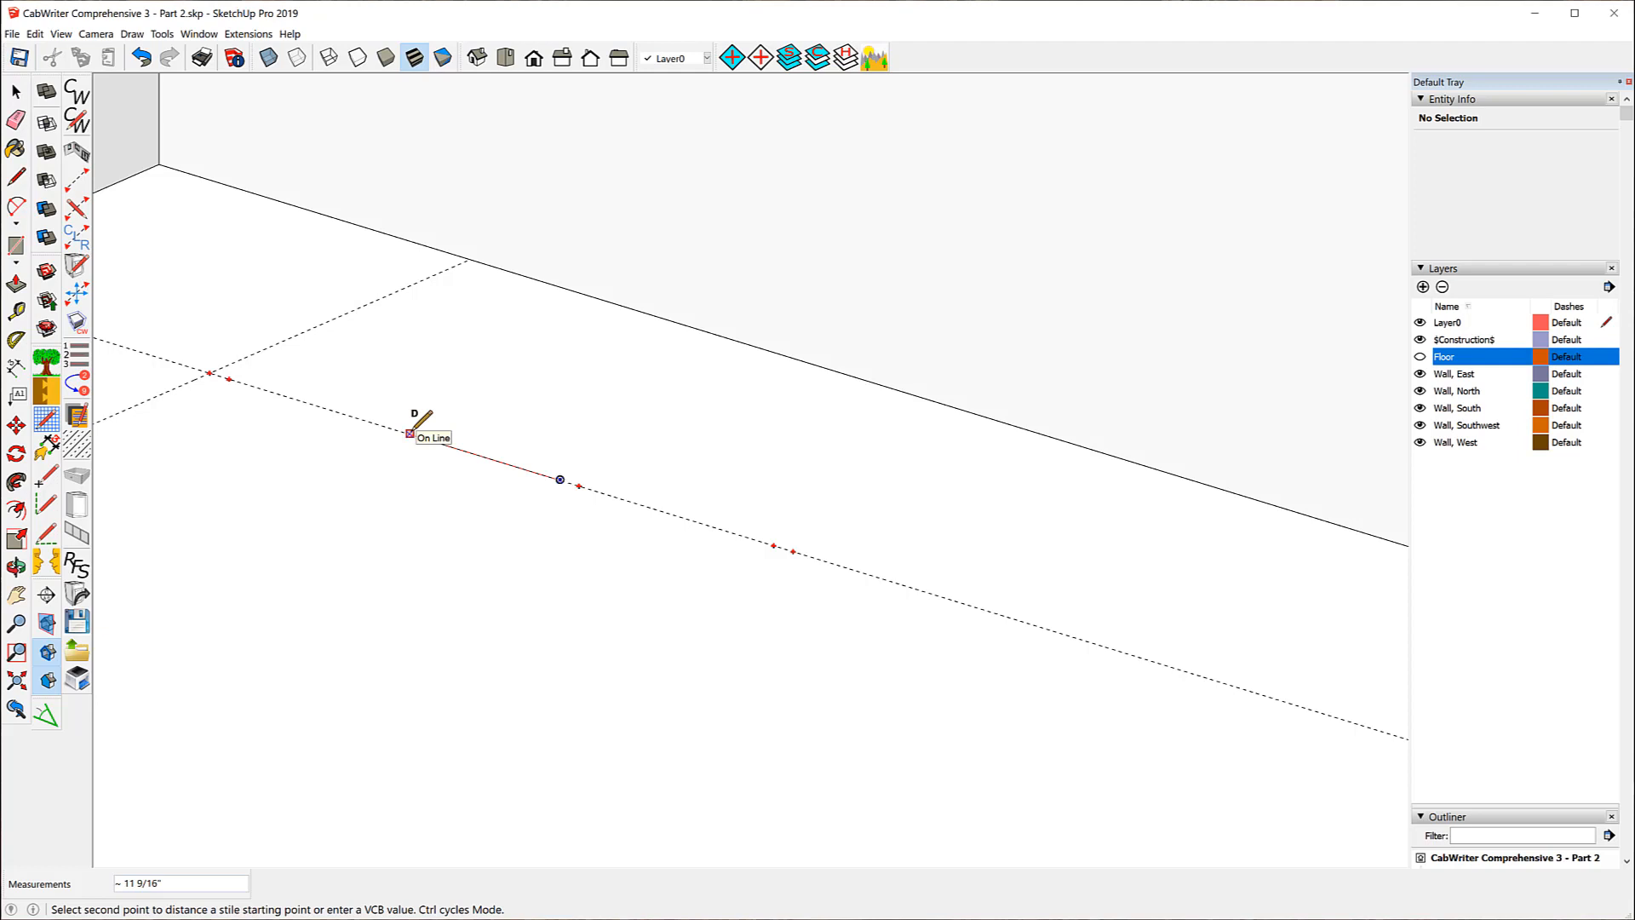
pyautogui.press('Return')
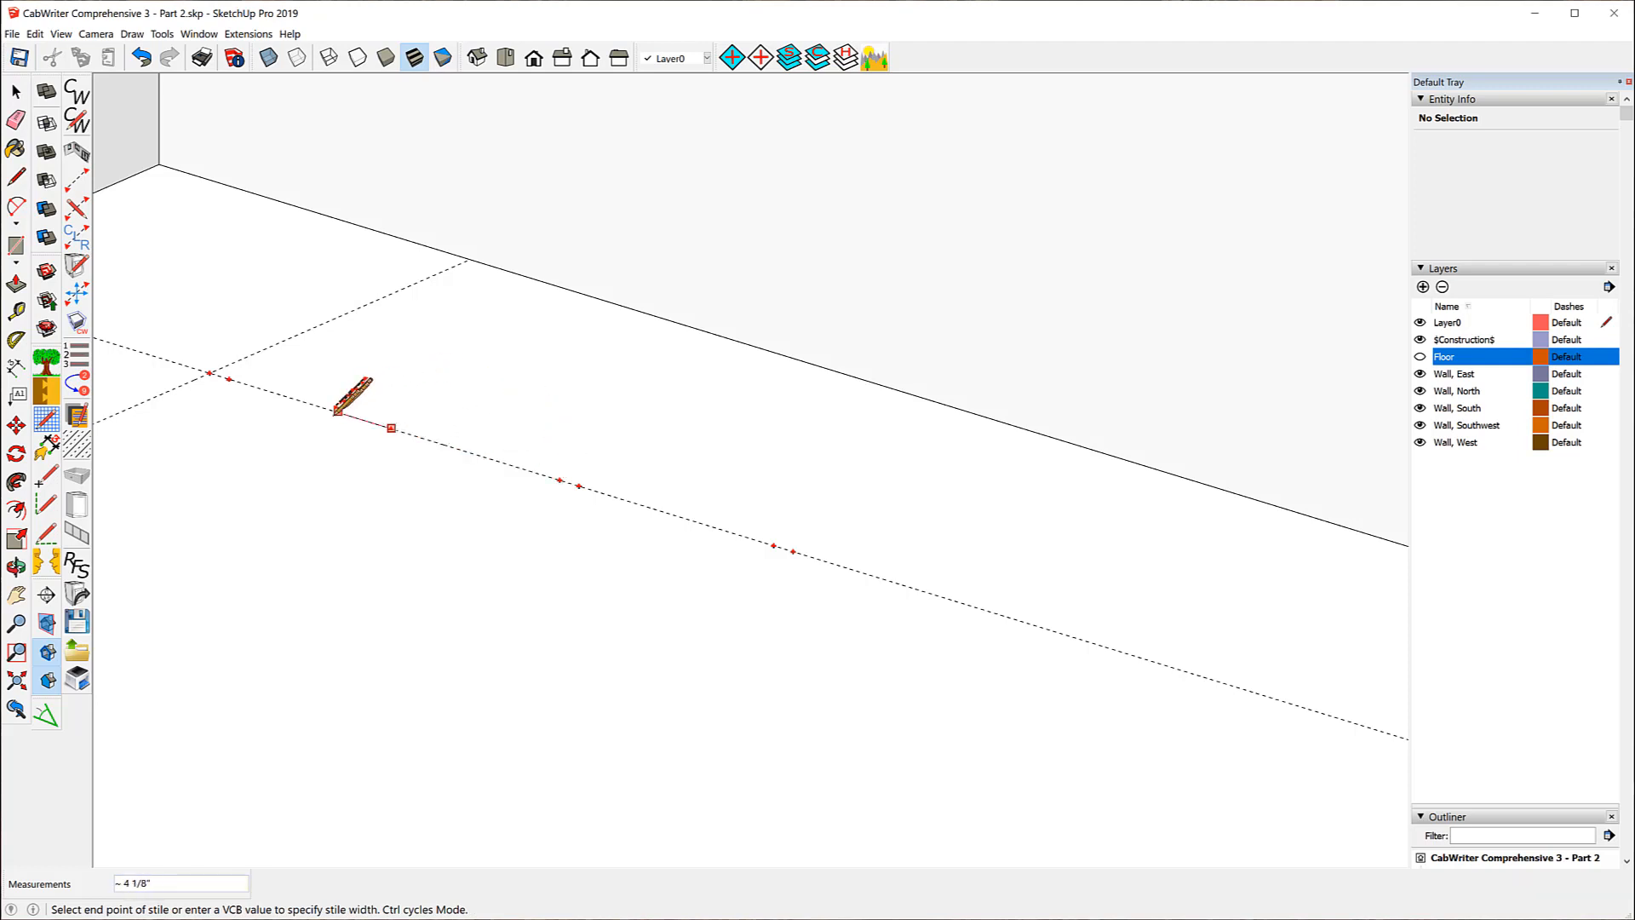
pyautogui.click(291, 385)
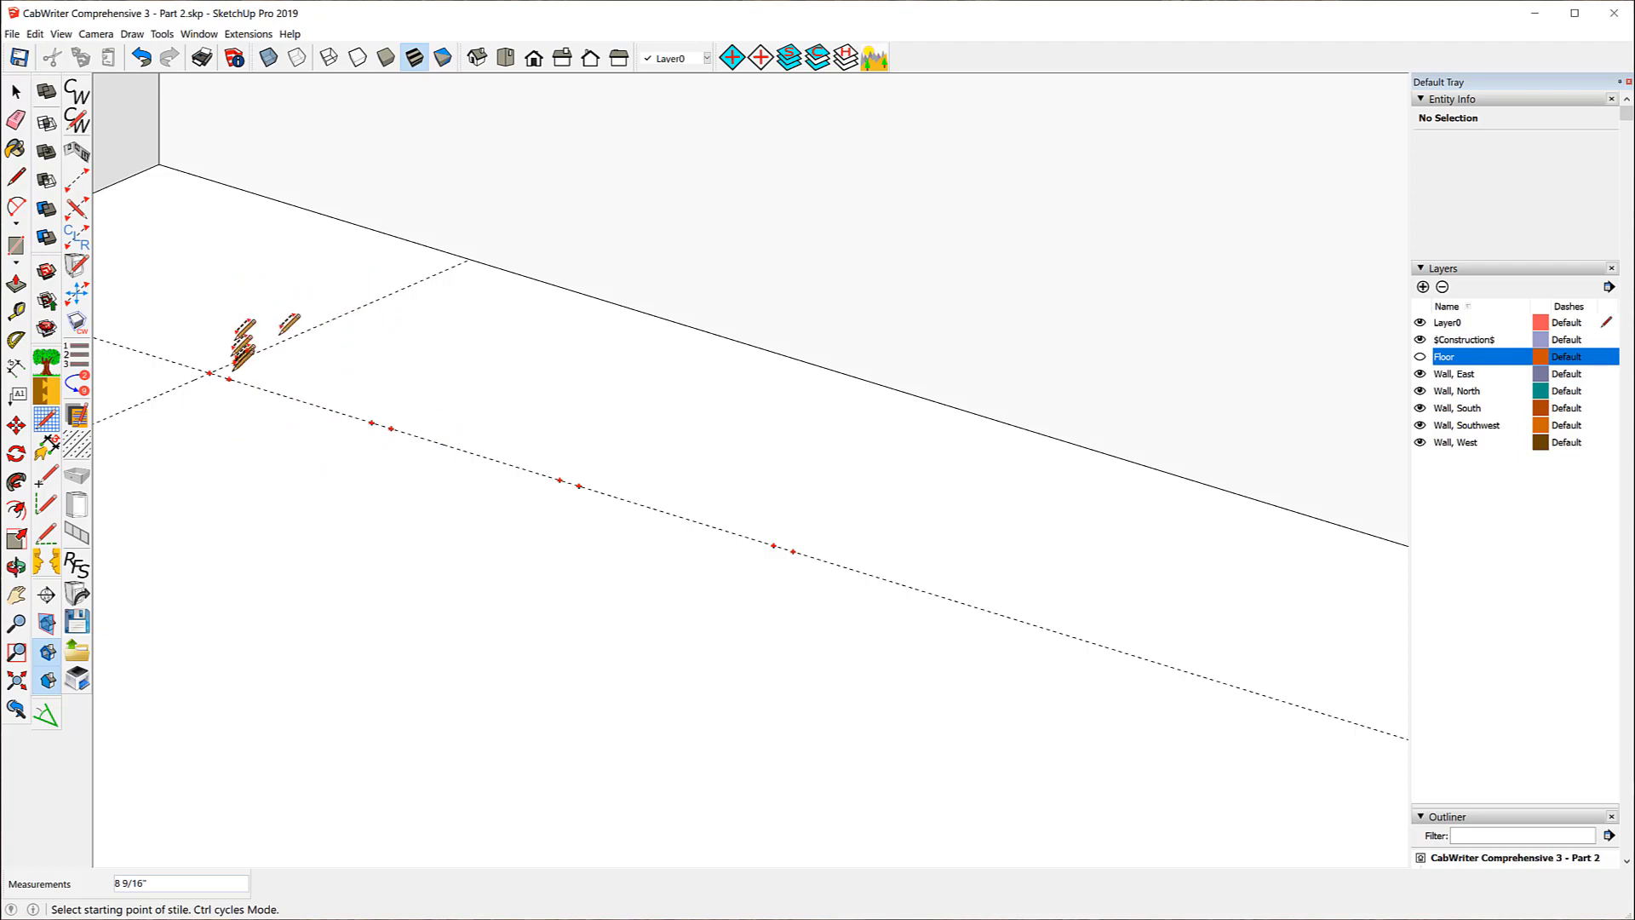
# - Measure the opening between the Left Pivot Connector stile and the nearest middle stile
pyautogui.click(16, 311)
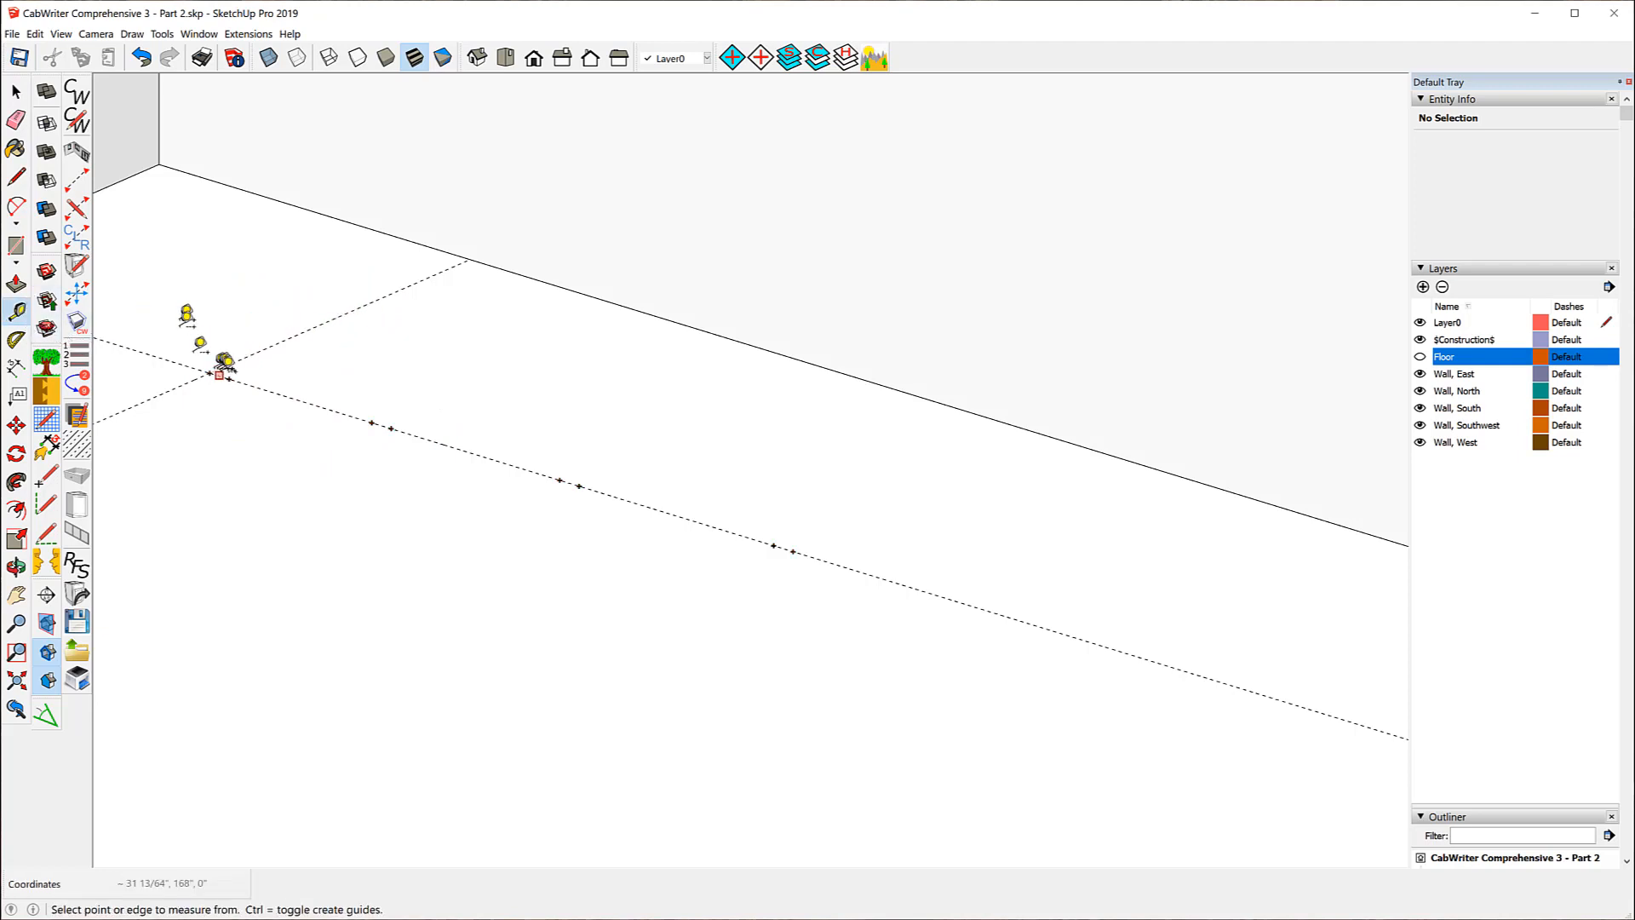
pyautogui.click(229, 378)
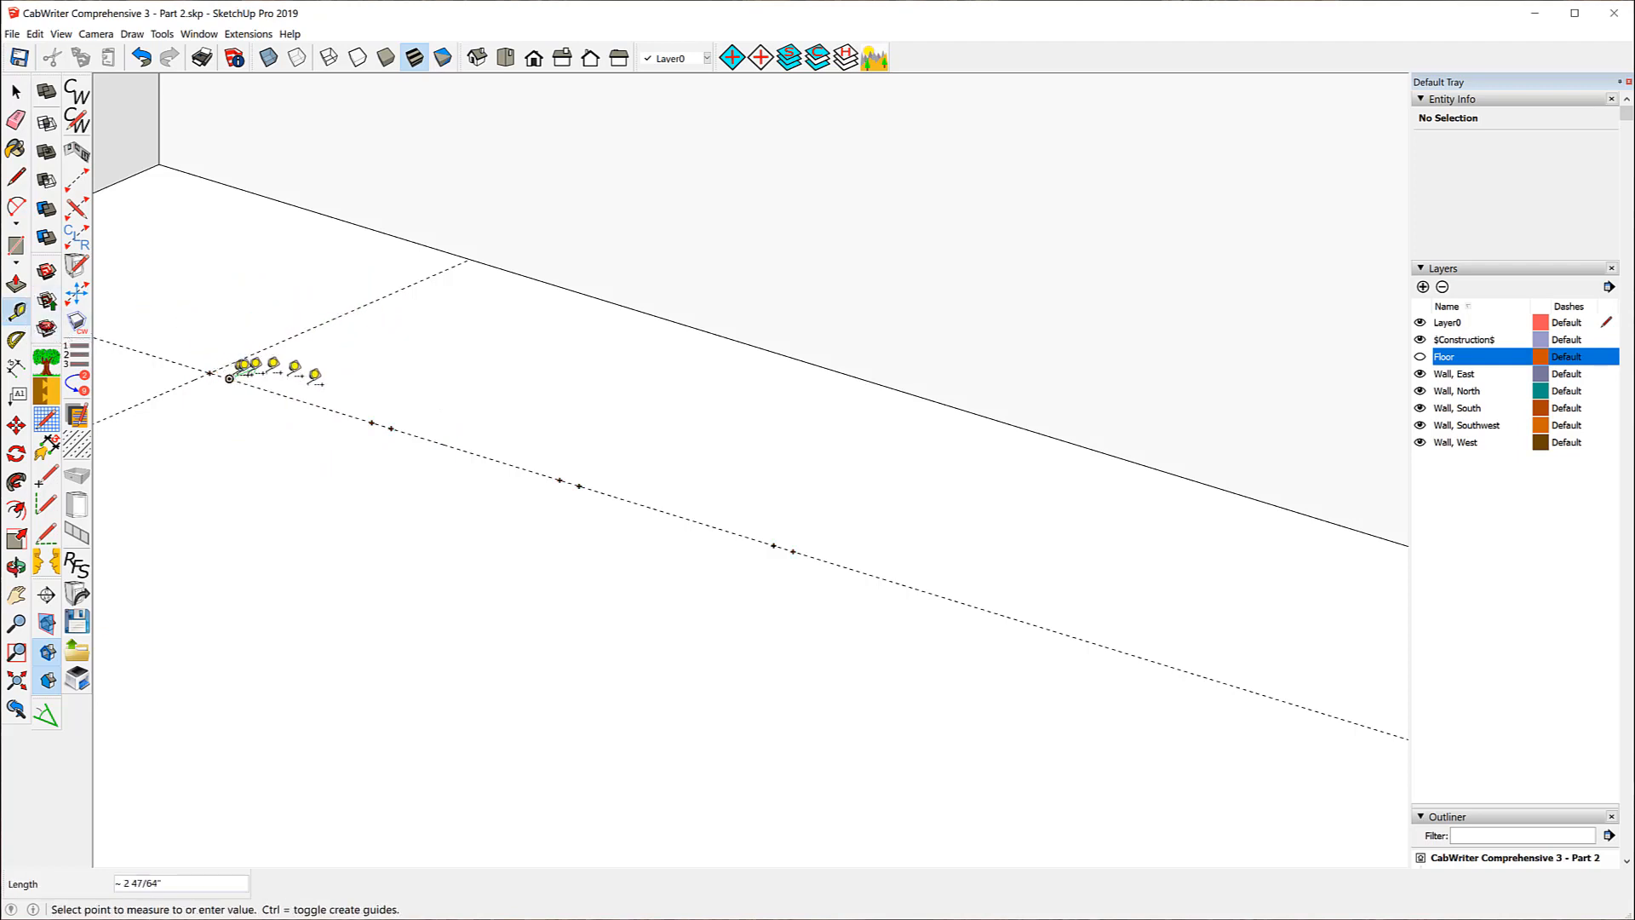
pyautogui.click(373, 422)
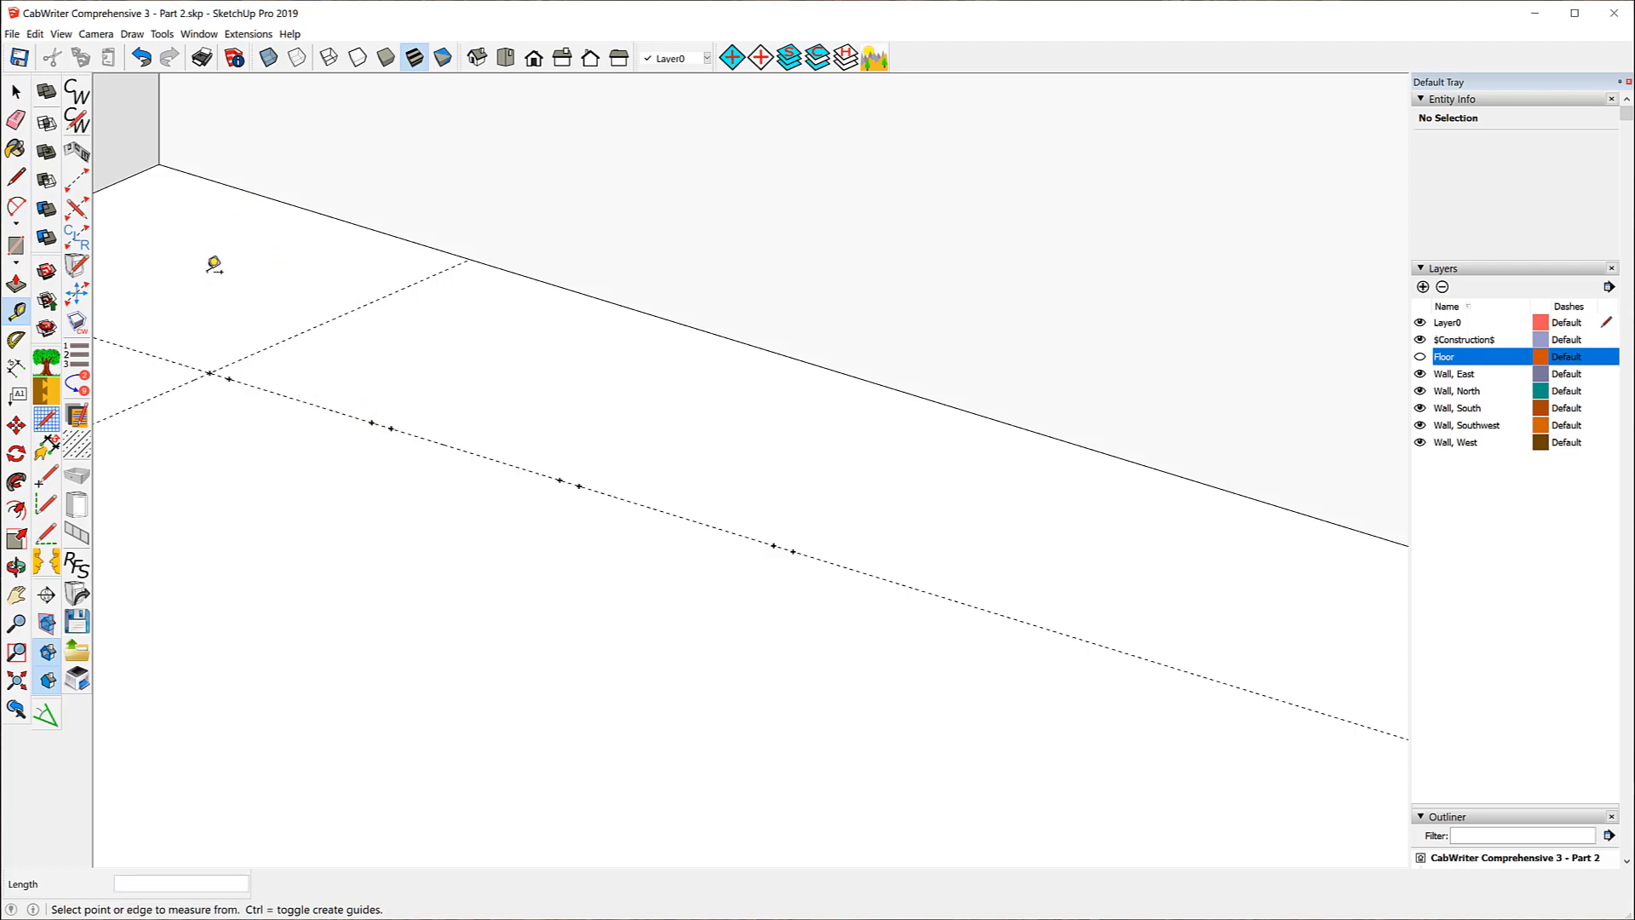
# - Finish the stile layout with the CabWriter drawing tool and define box 1 at the corner as a Lazy Susan Base
pyautogui.click(76, 181)
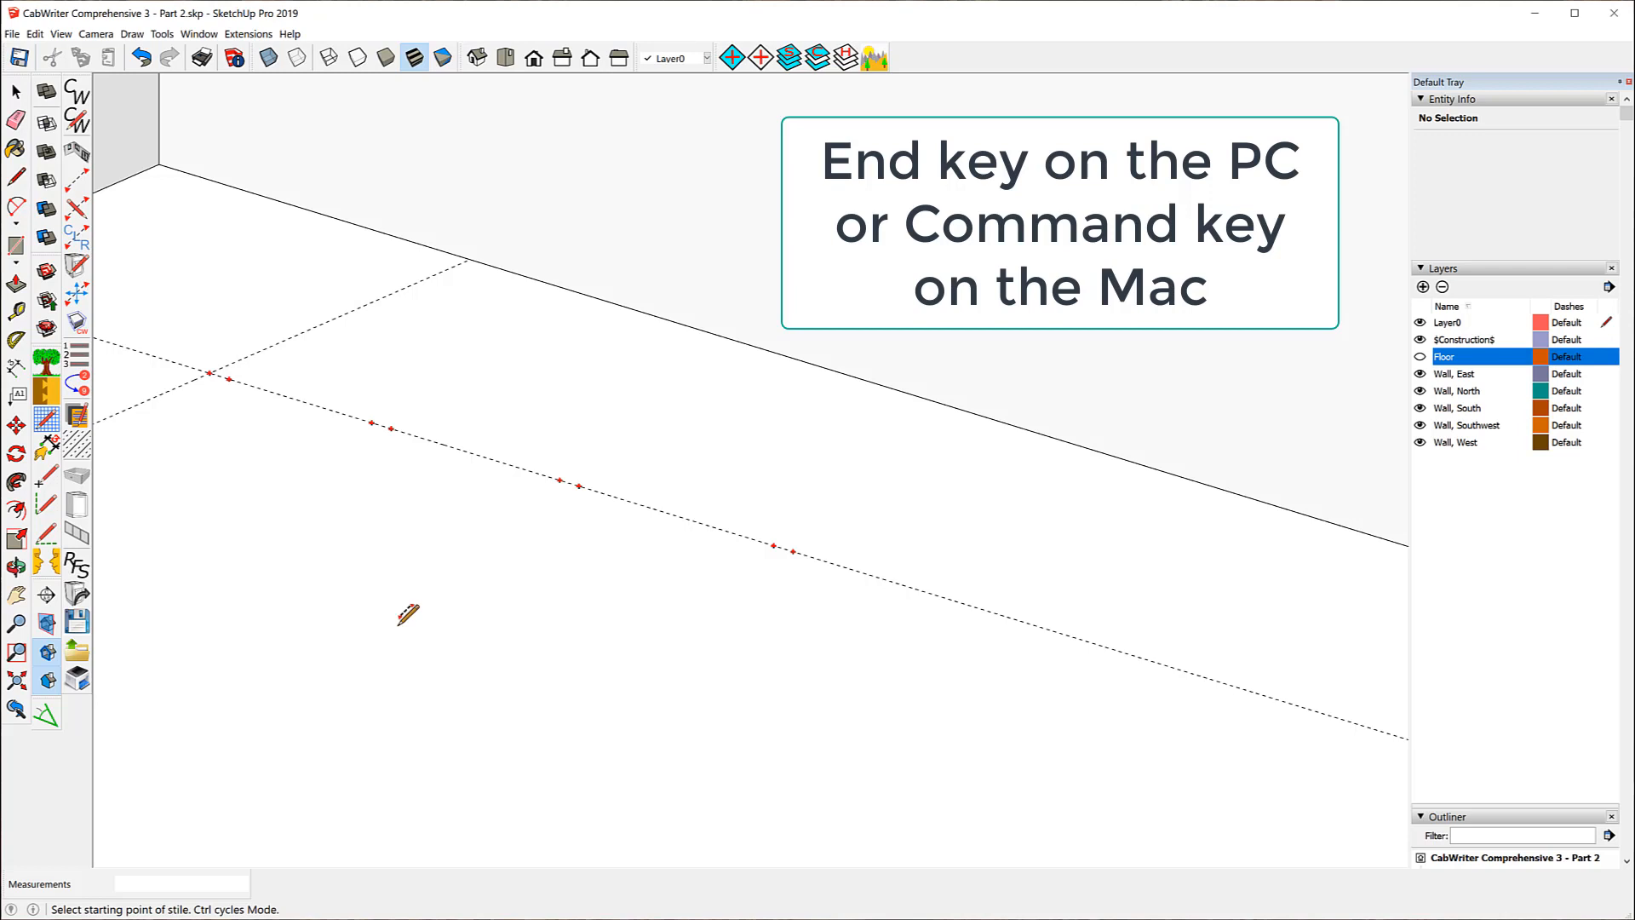
pyautogui.press('End')
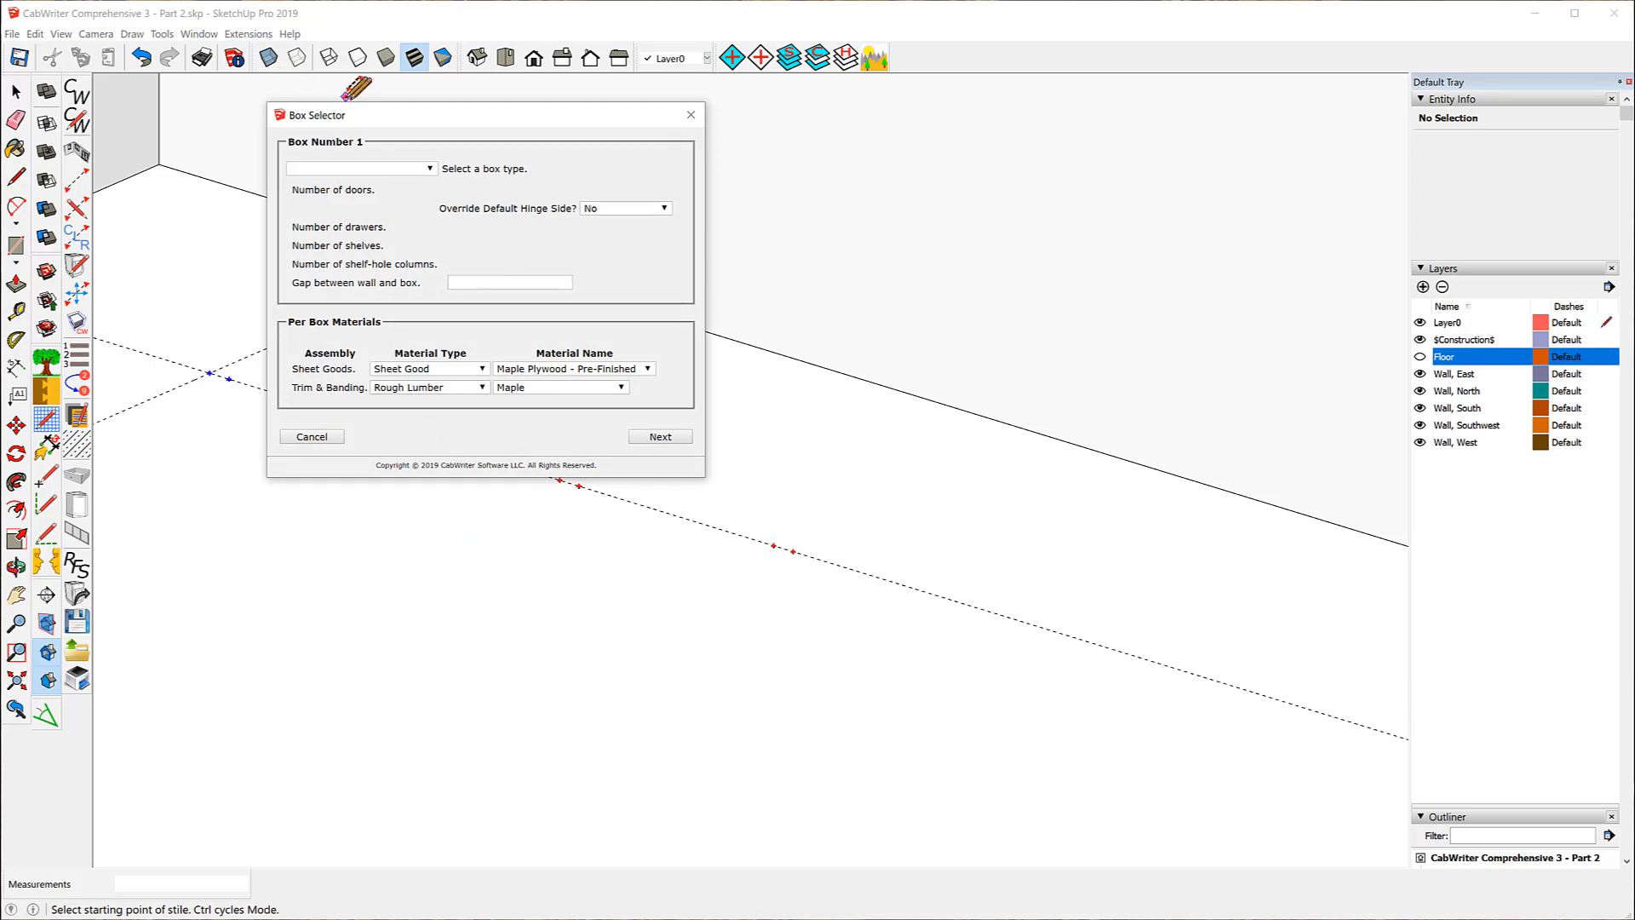
pyautogui.moveTo(360, 120); pyautogui.dragTo(763, 98)
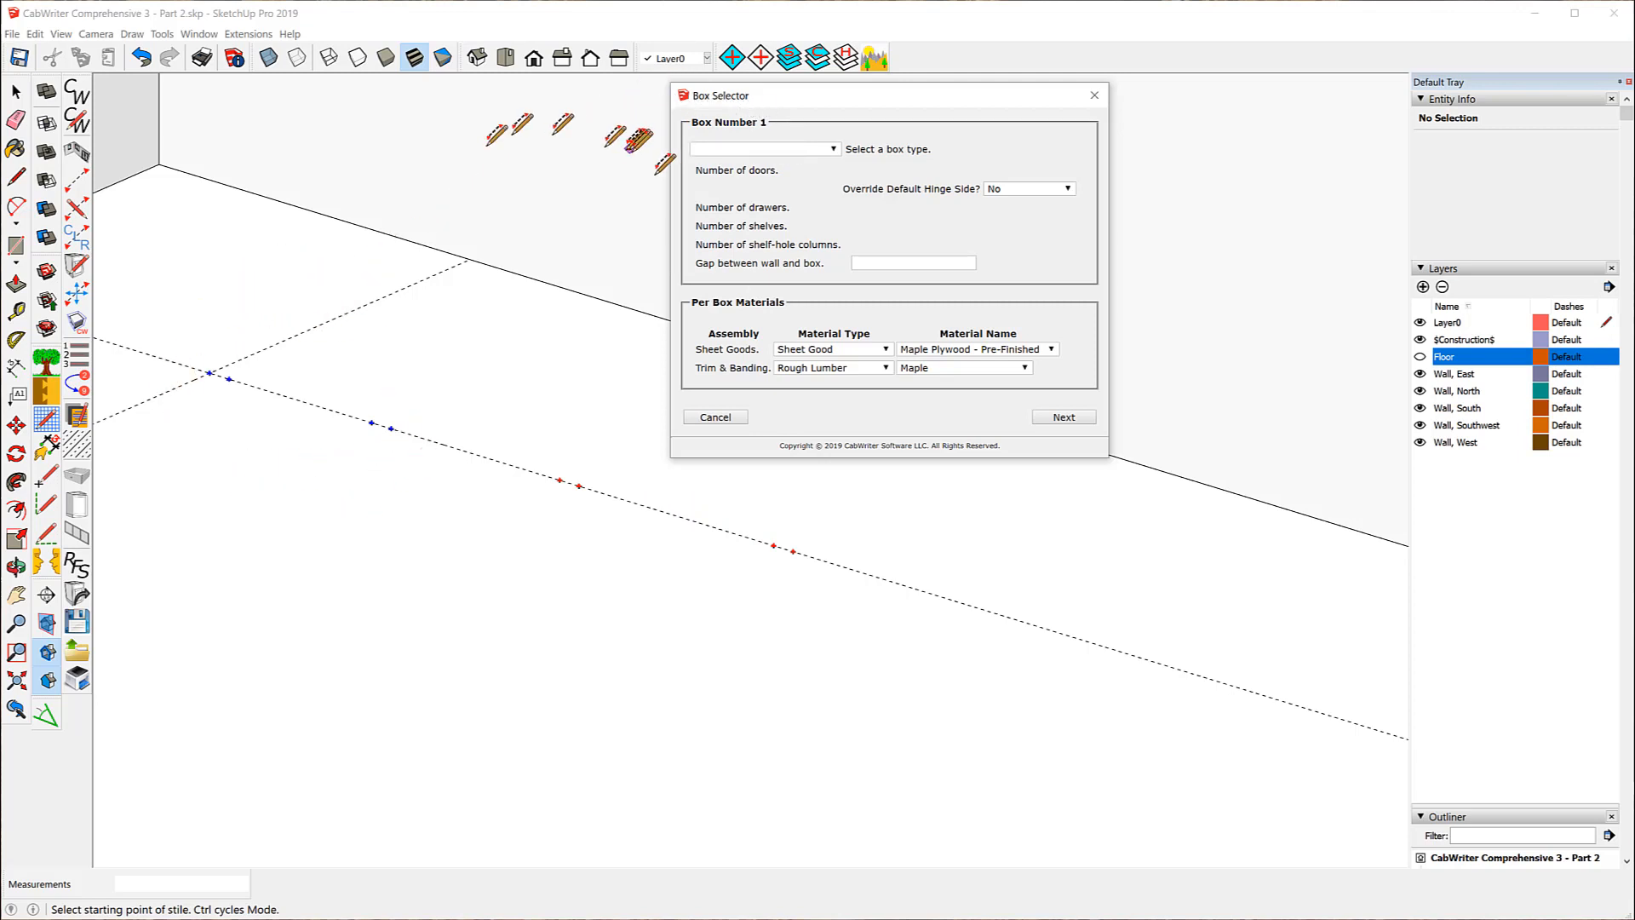
pyautogui.click(836, 150)
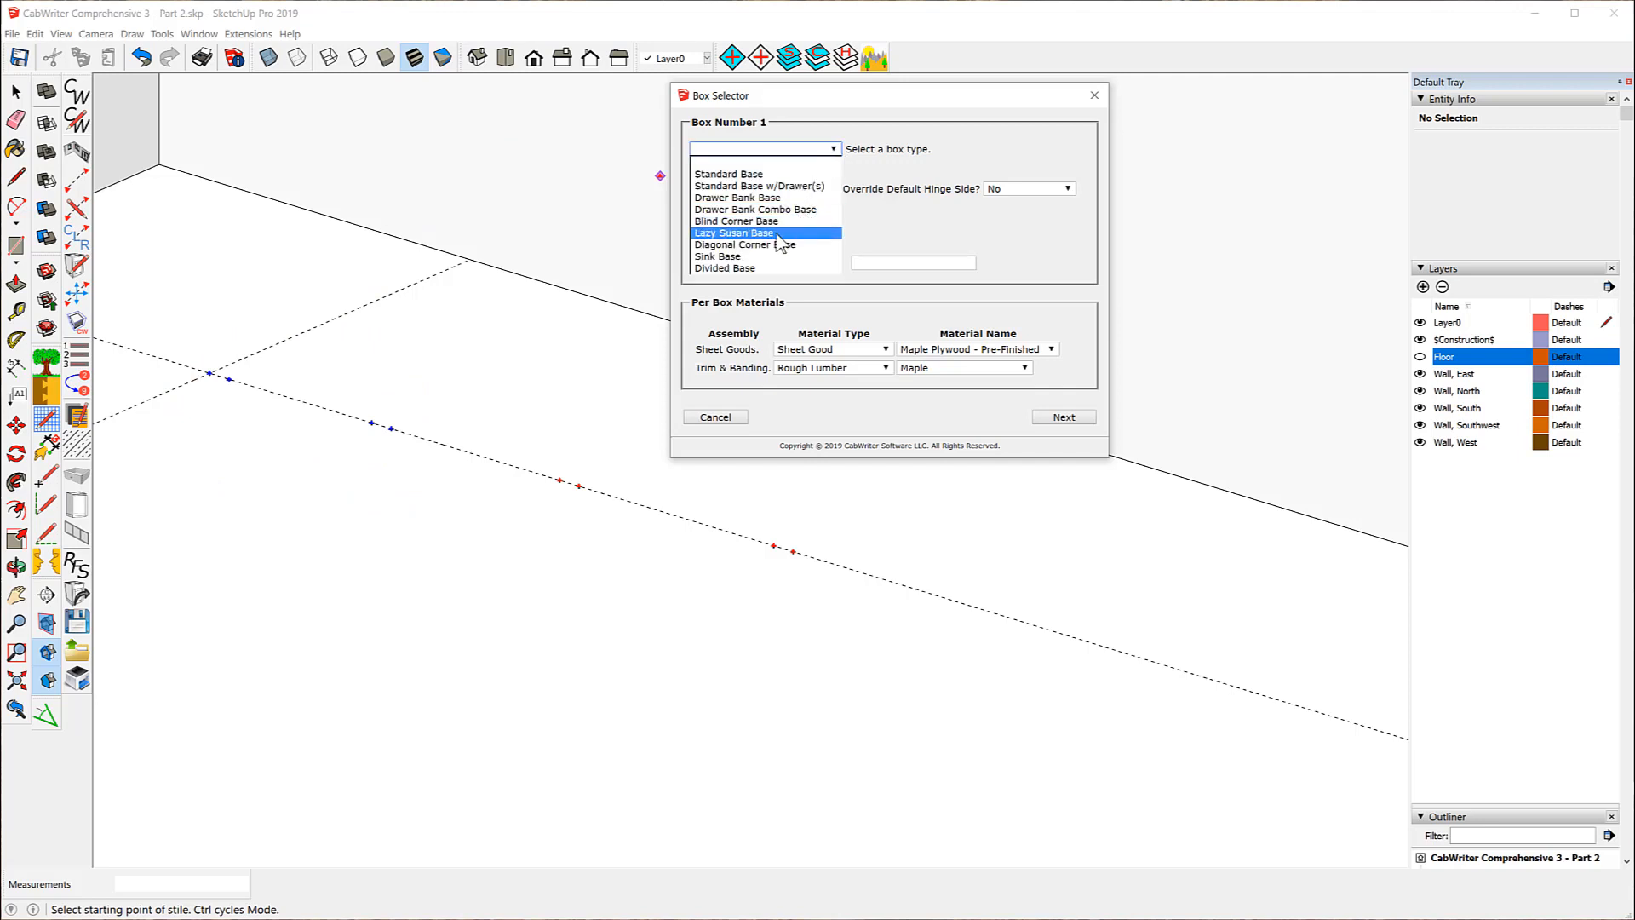
pyautogui.click(777, 235)
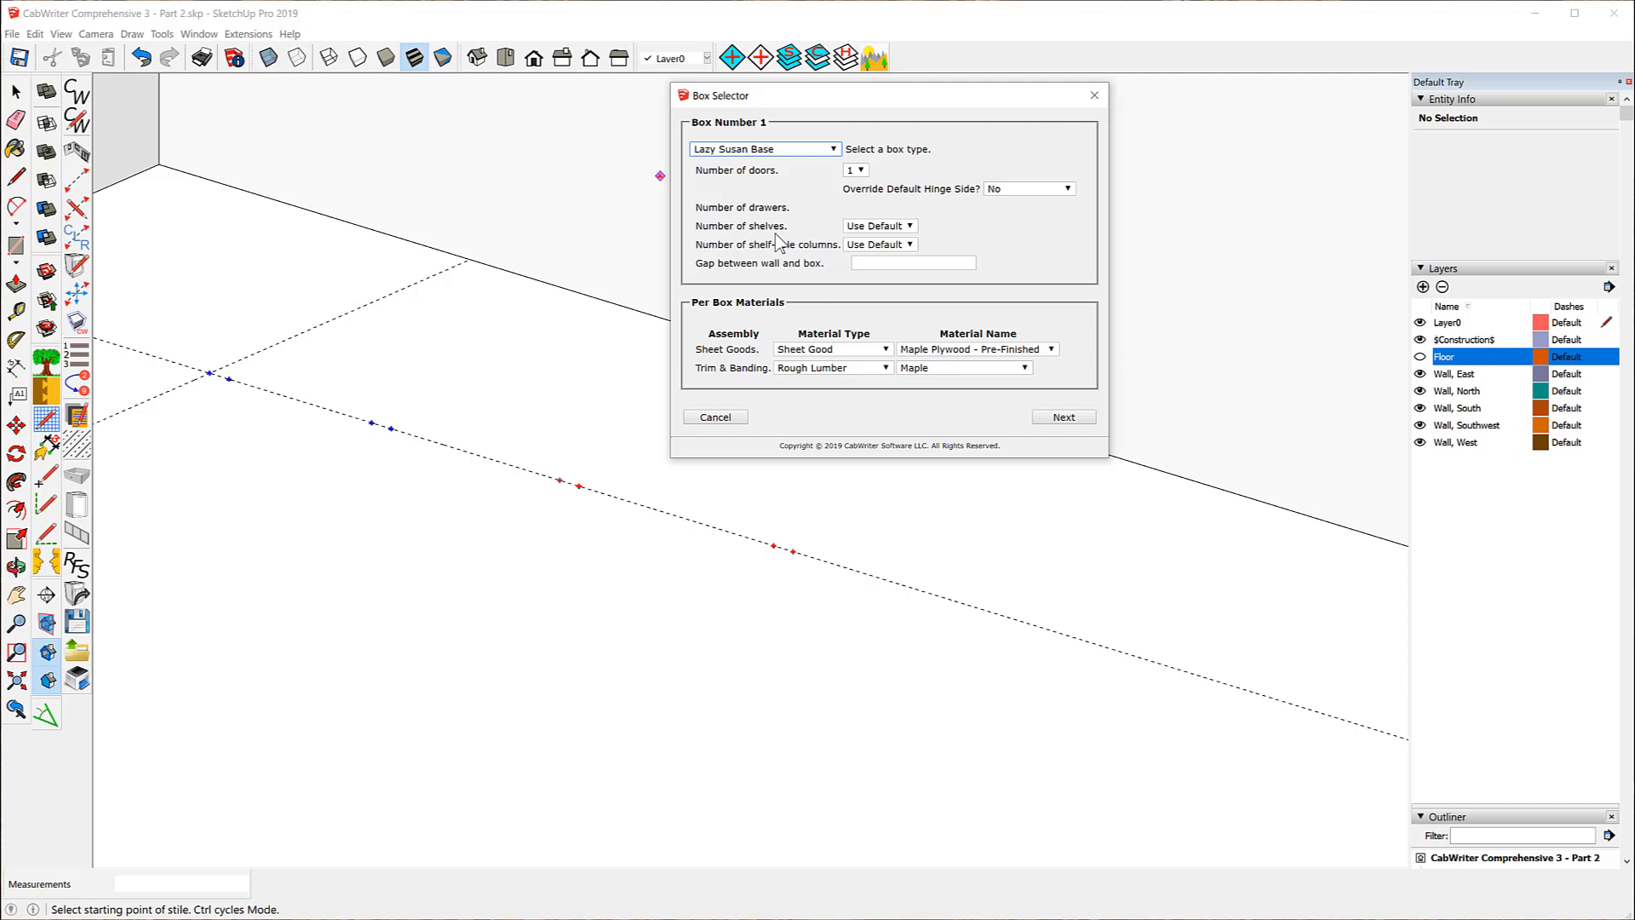
pyautogui.click(1062, 421)
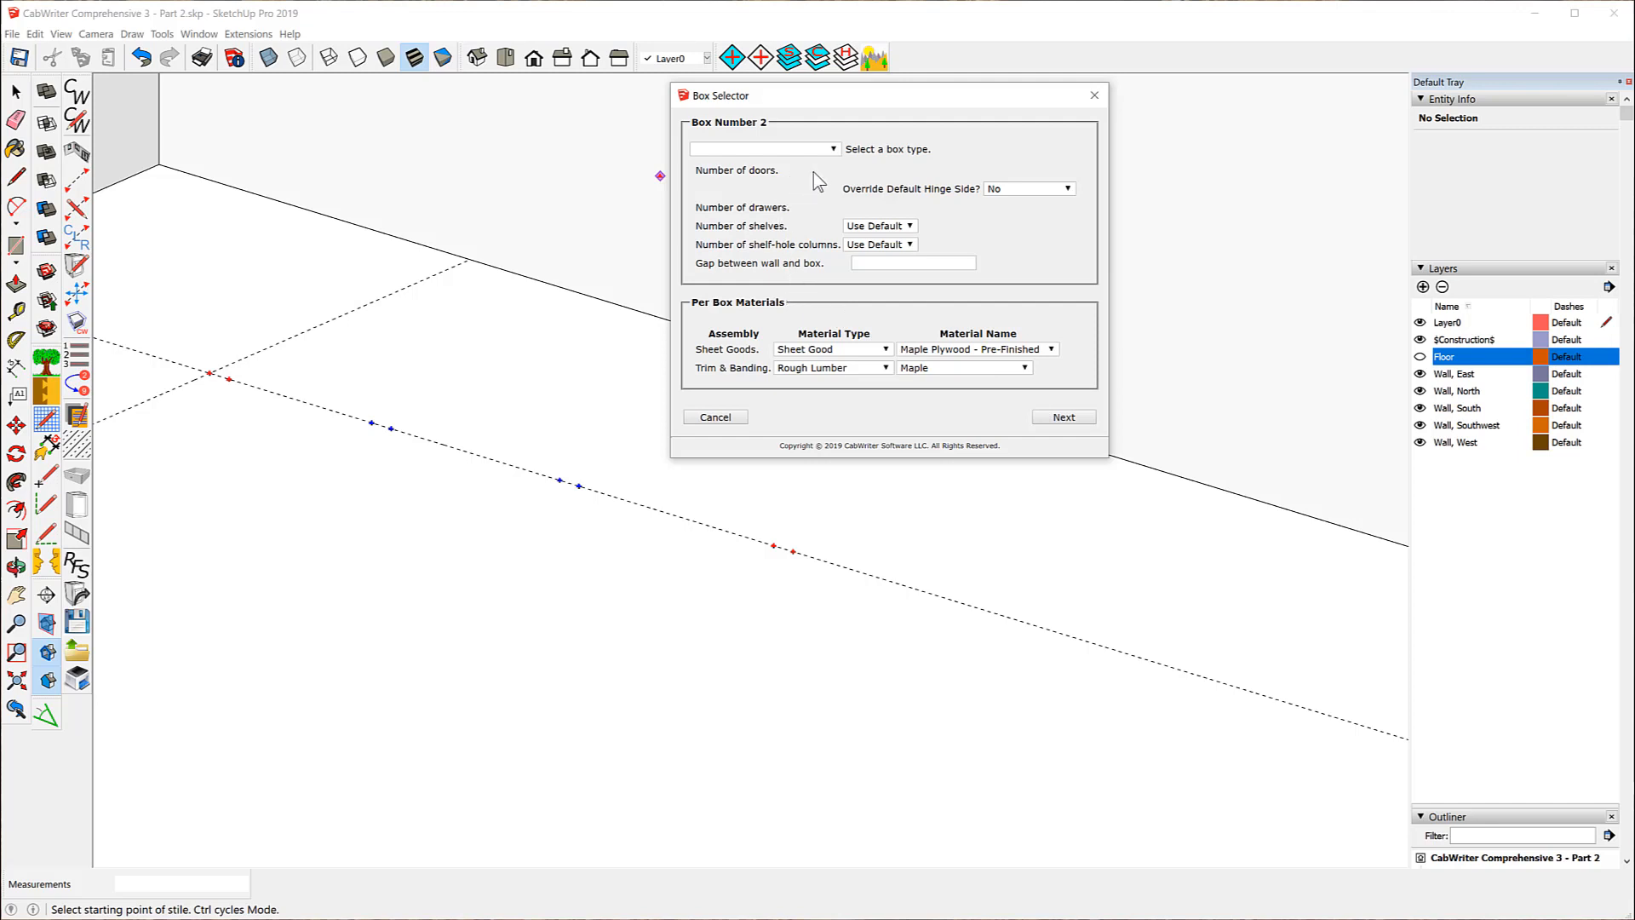
# - Define box 2 as a Drawer Bank Base
pyautogui.click(834, 151)
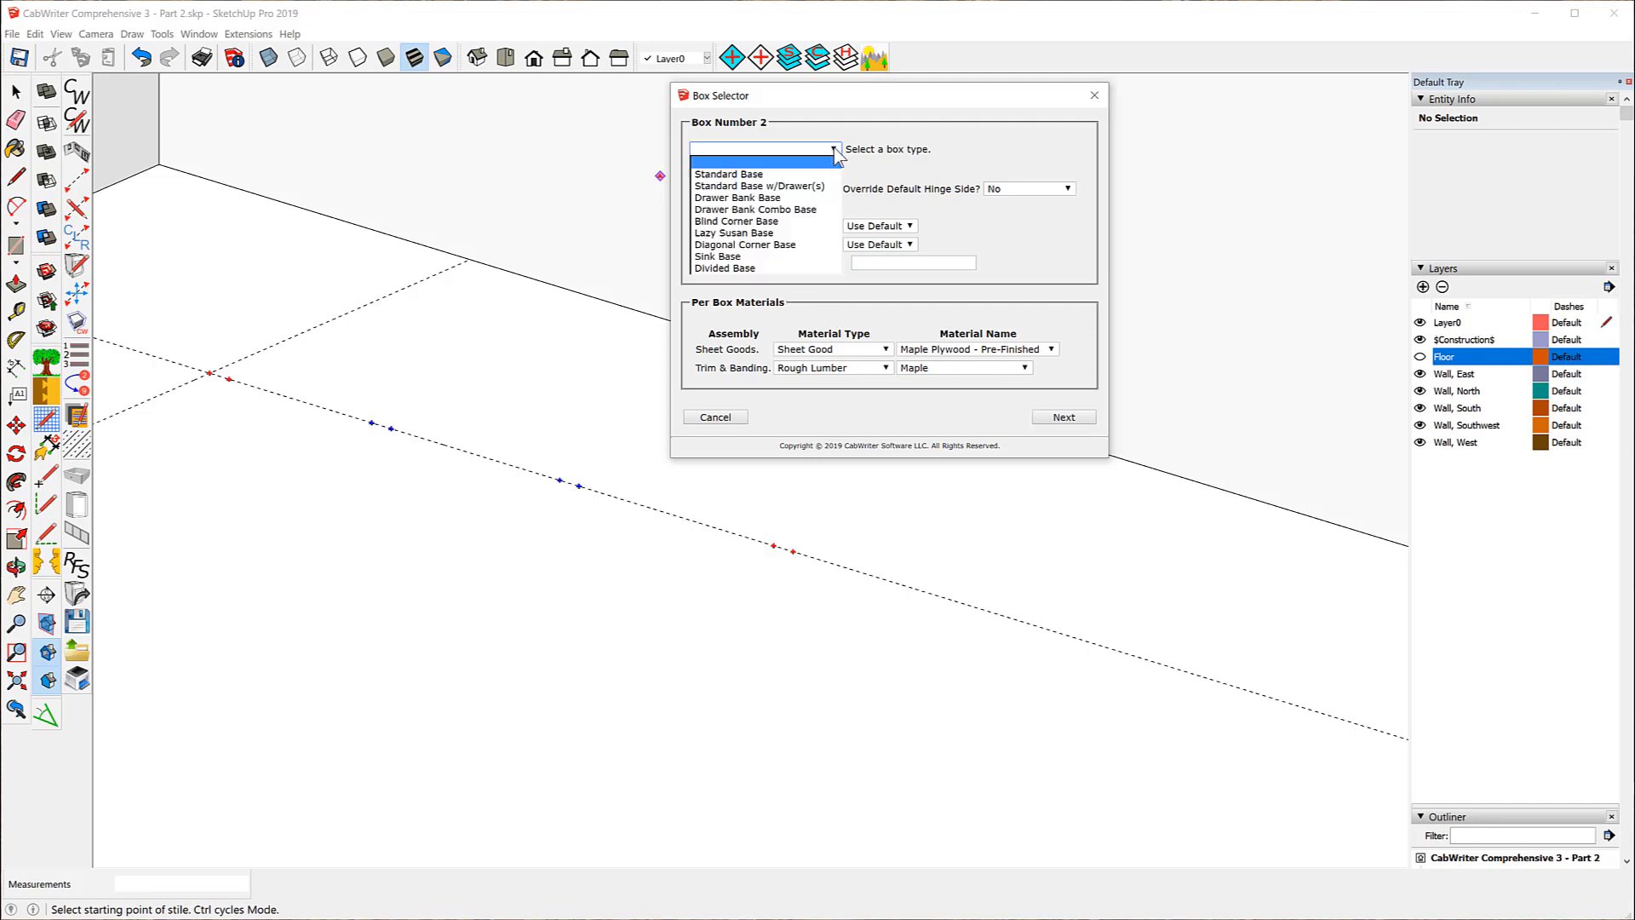
pyautogui.click(711, 198)
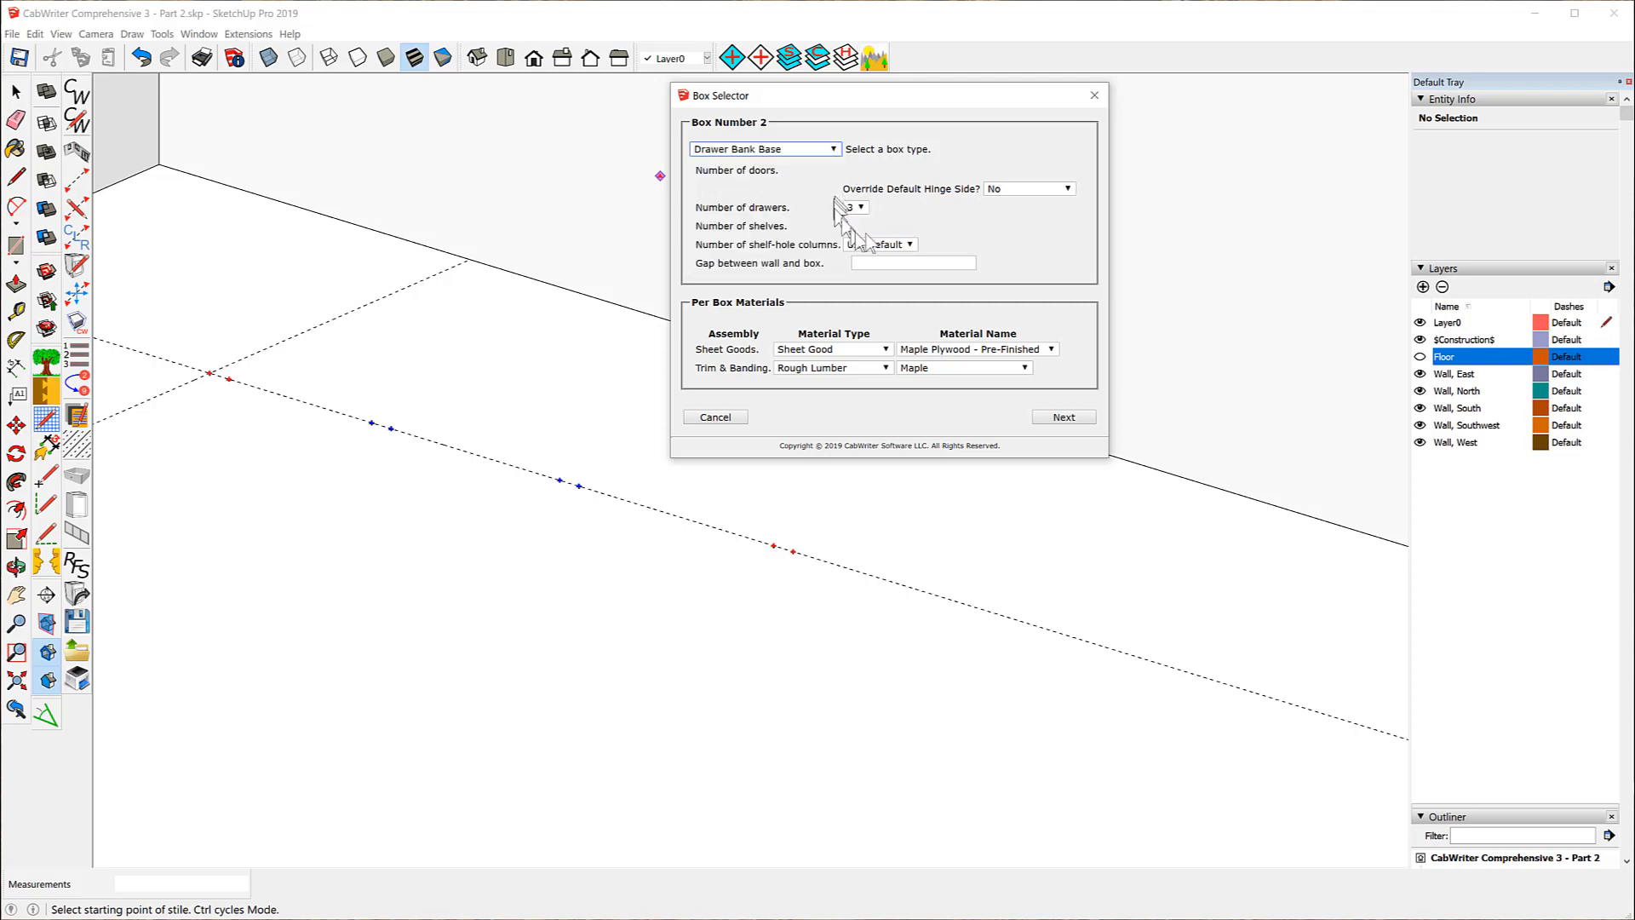
pyautogui.click(1064, 418)
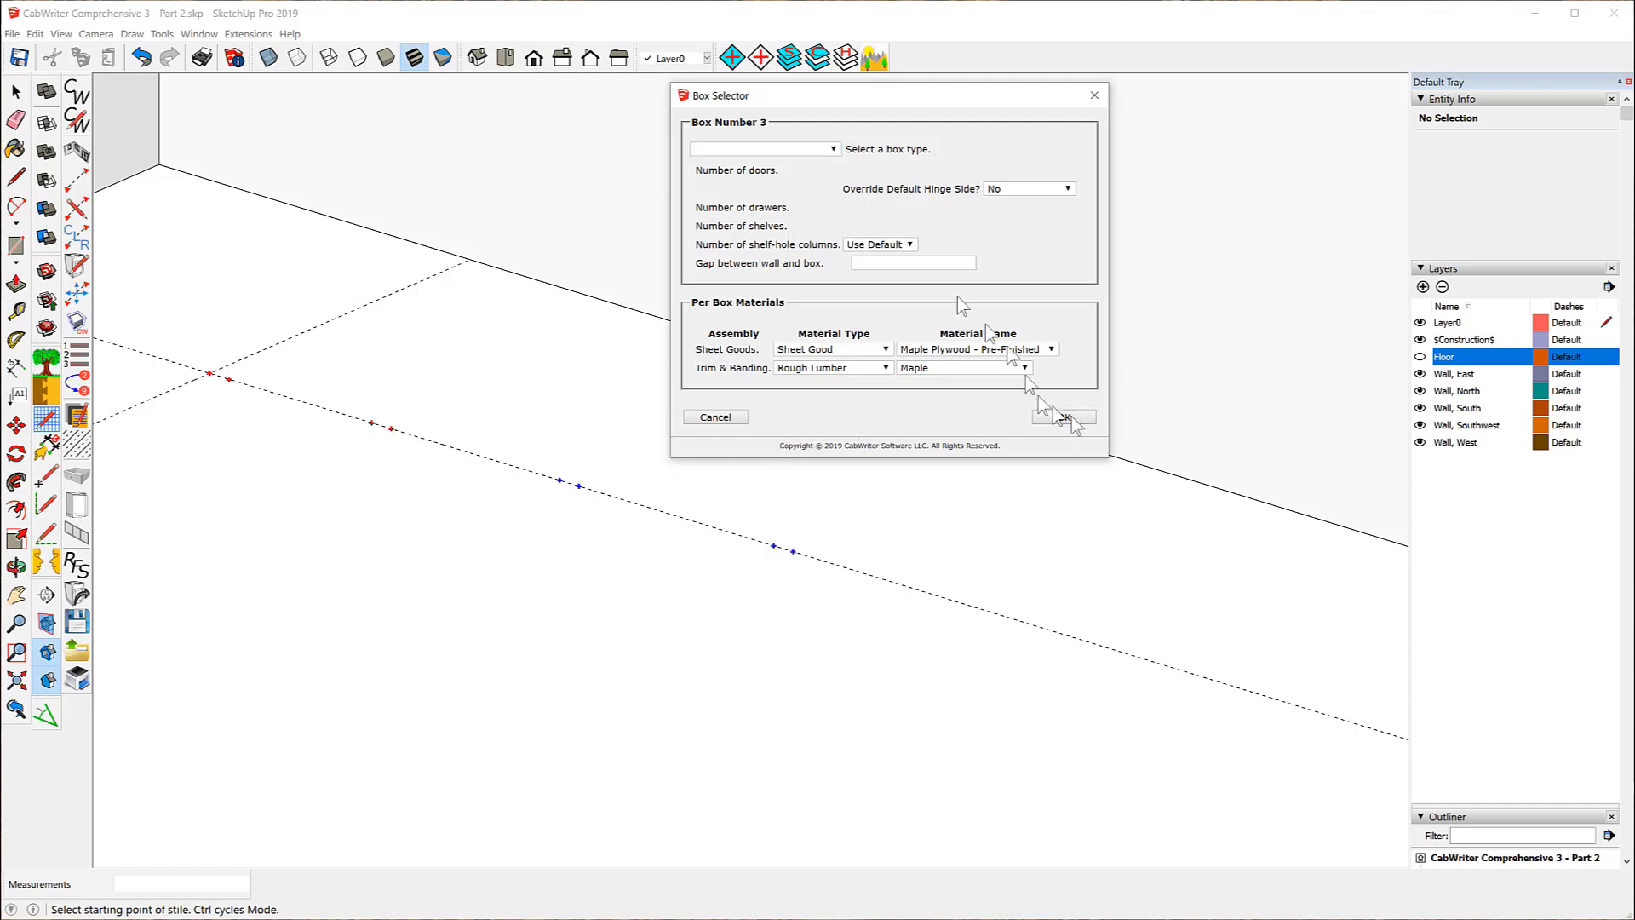
# - Define box 3 as a Standard Base w/Drawer(s) and generate the base cabinets
pyautogui.click(833, 149)
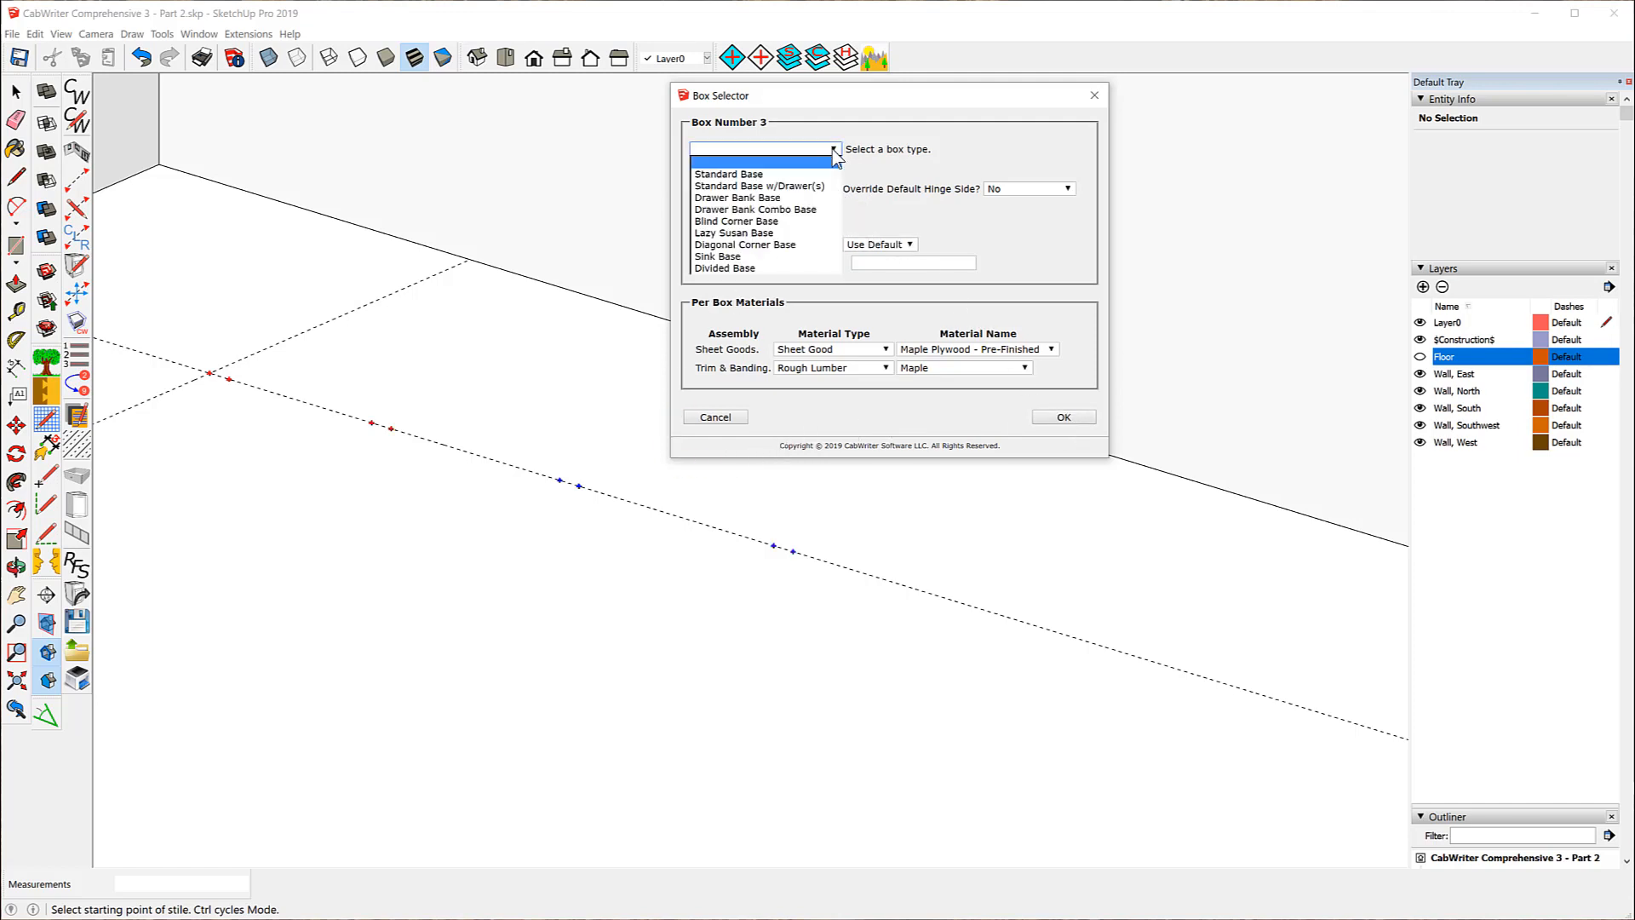
pyautogui.click(808, 187)
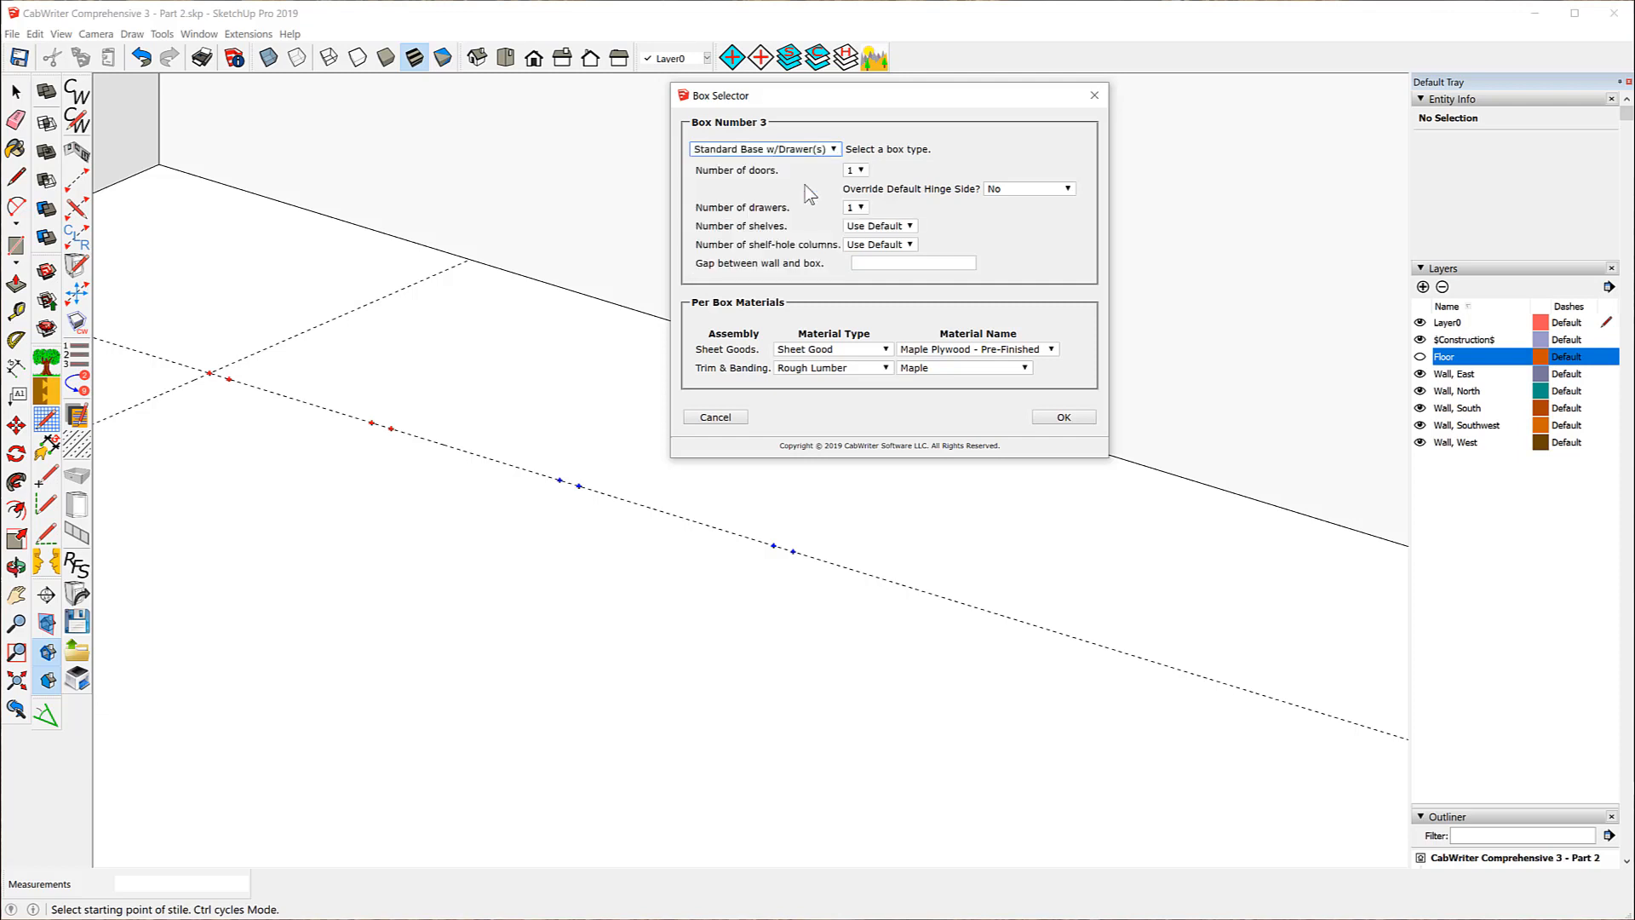
pyautogui.click(1061, 418)
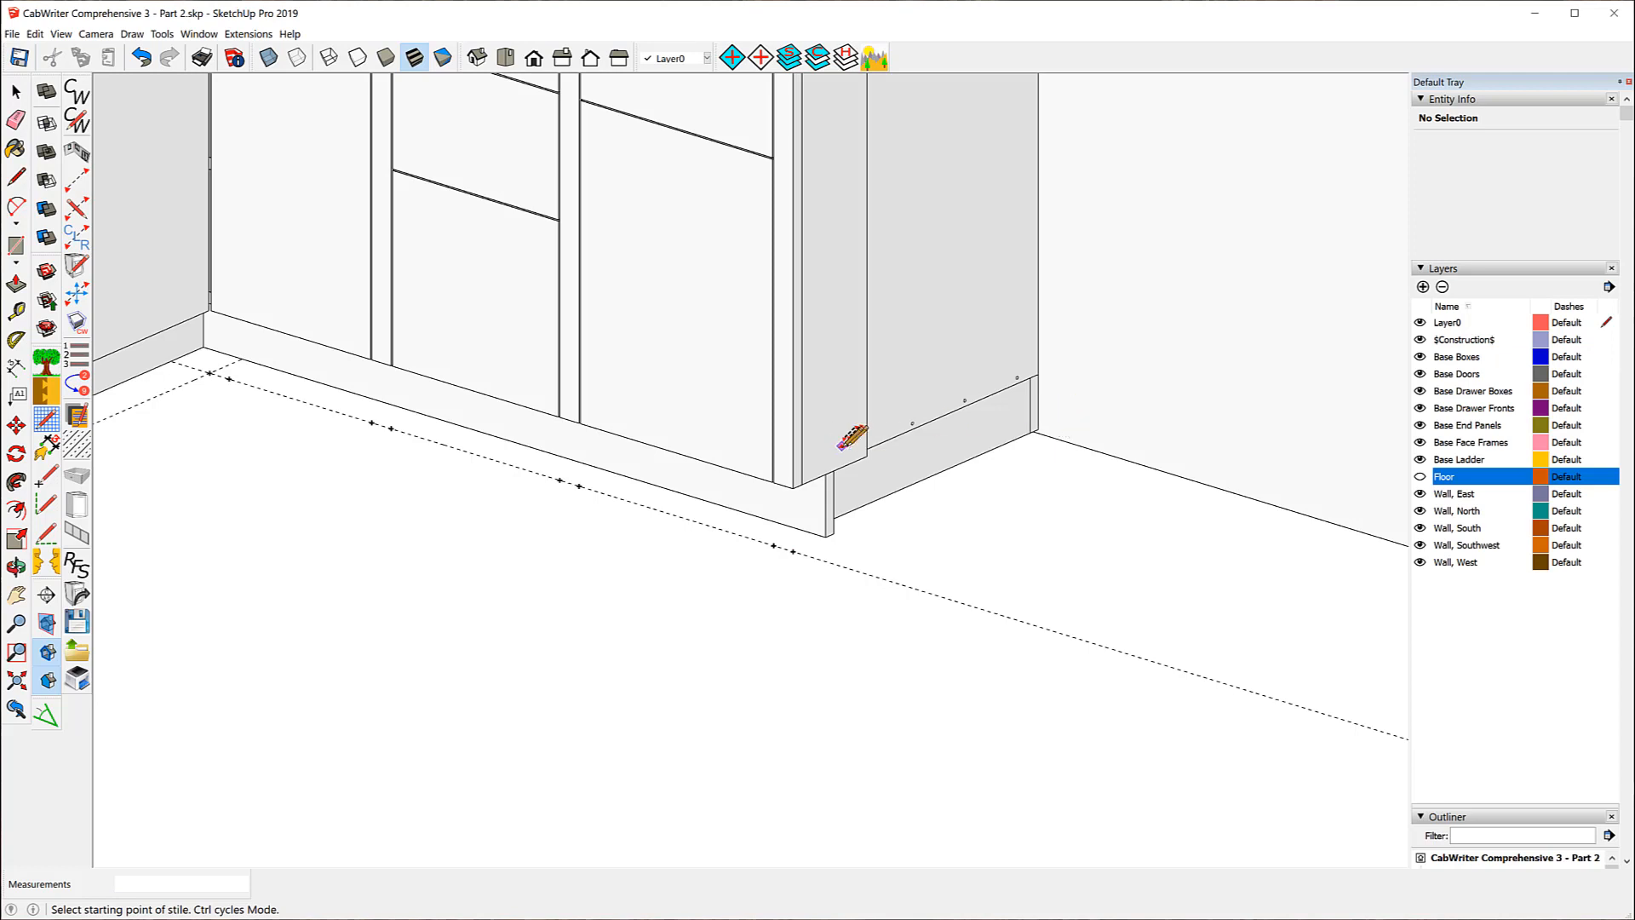
pyautogui.scroll(-5, 933, 460)
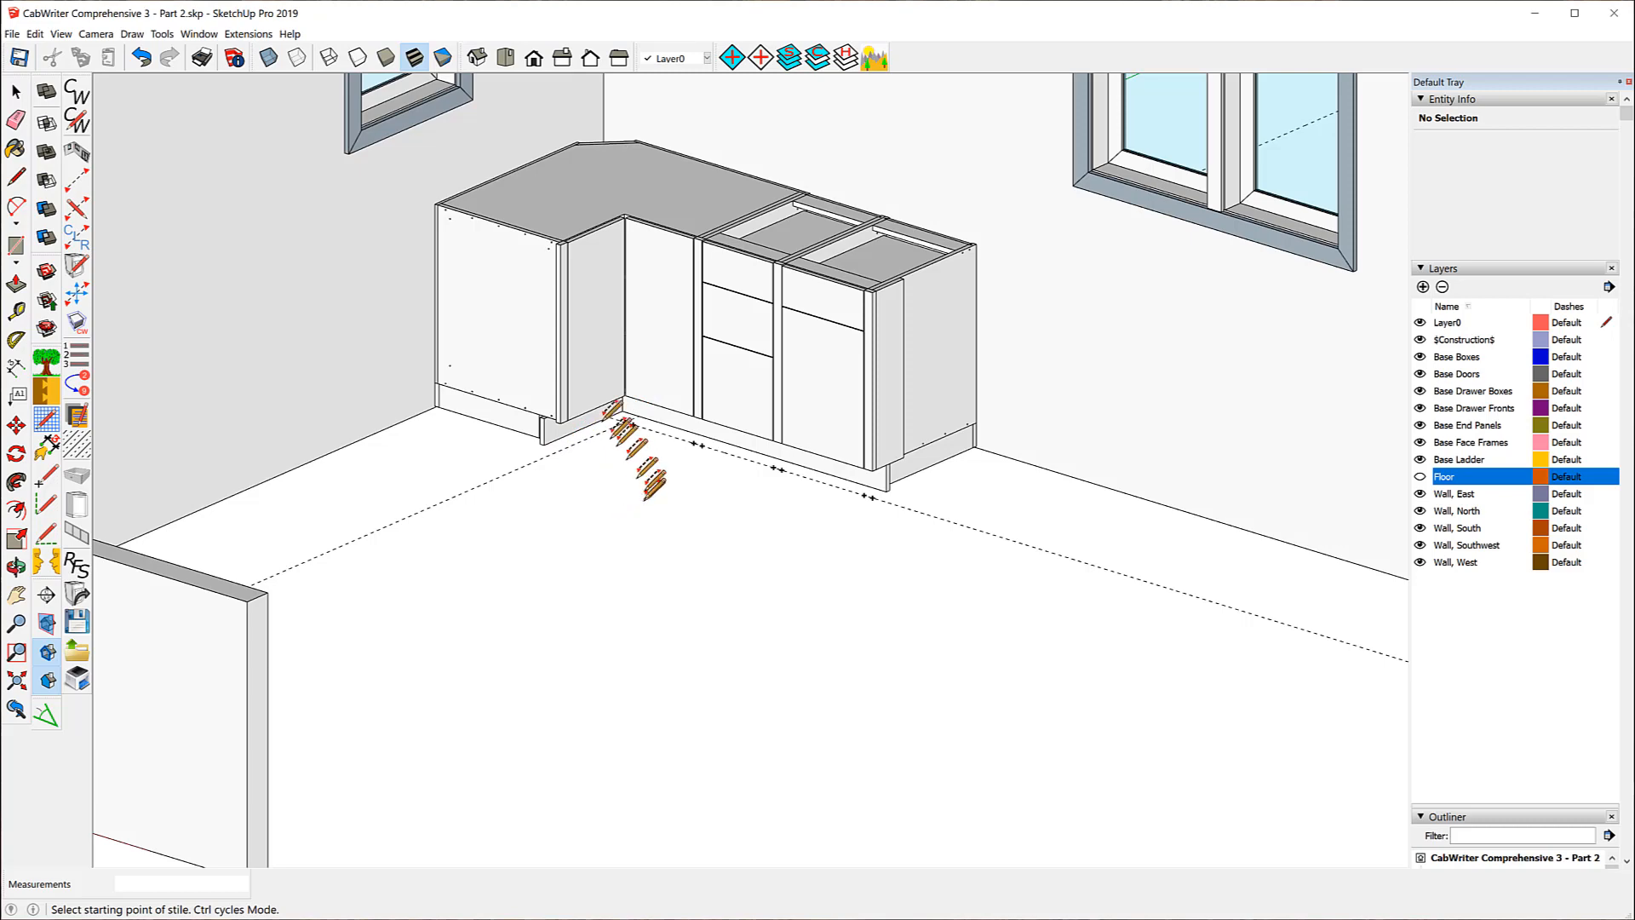
# - Select the Left Corner Connector stile on the corner cabinet's face frame to inspect it
pyautogui.scroll(5, 594, 413)
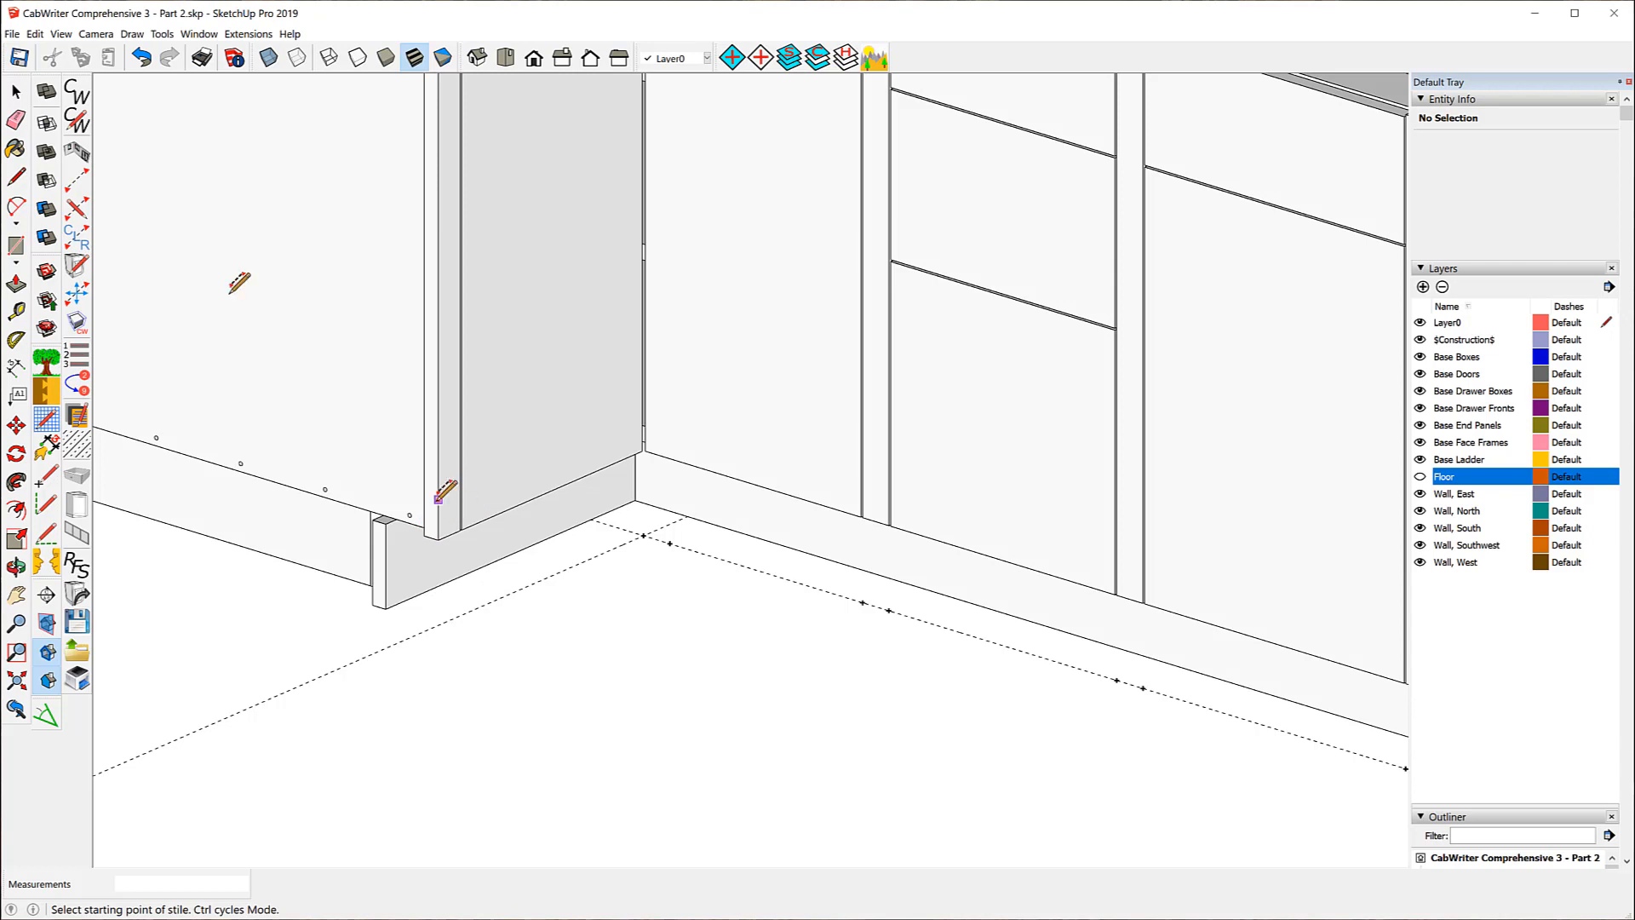
pyautogui.click(15, 91)
pyautogui.click(433, 304)
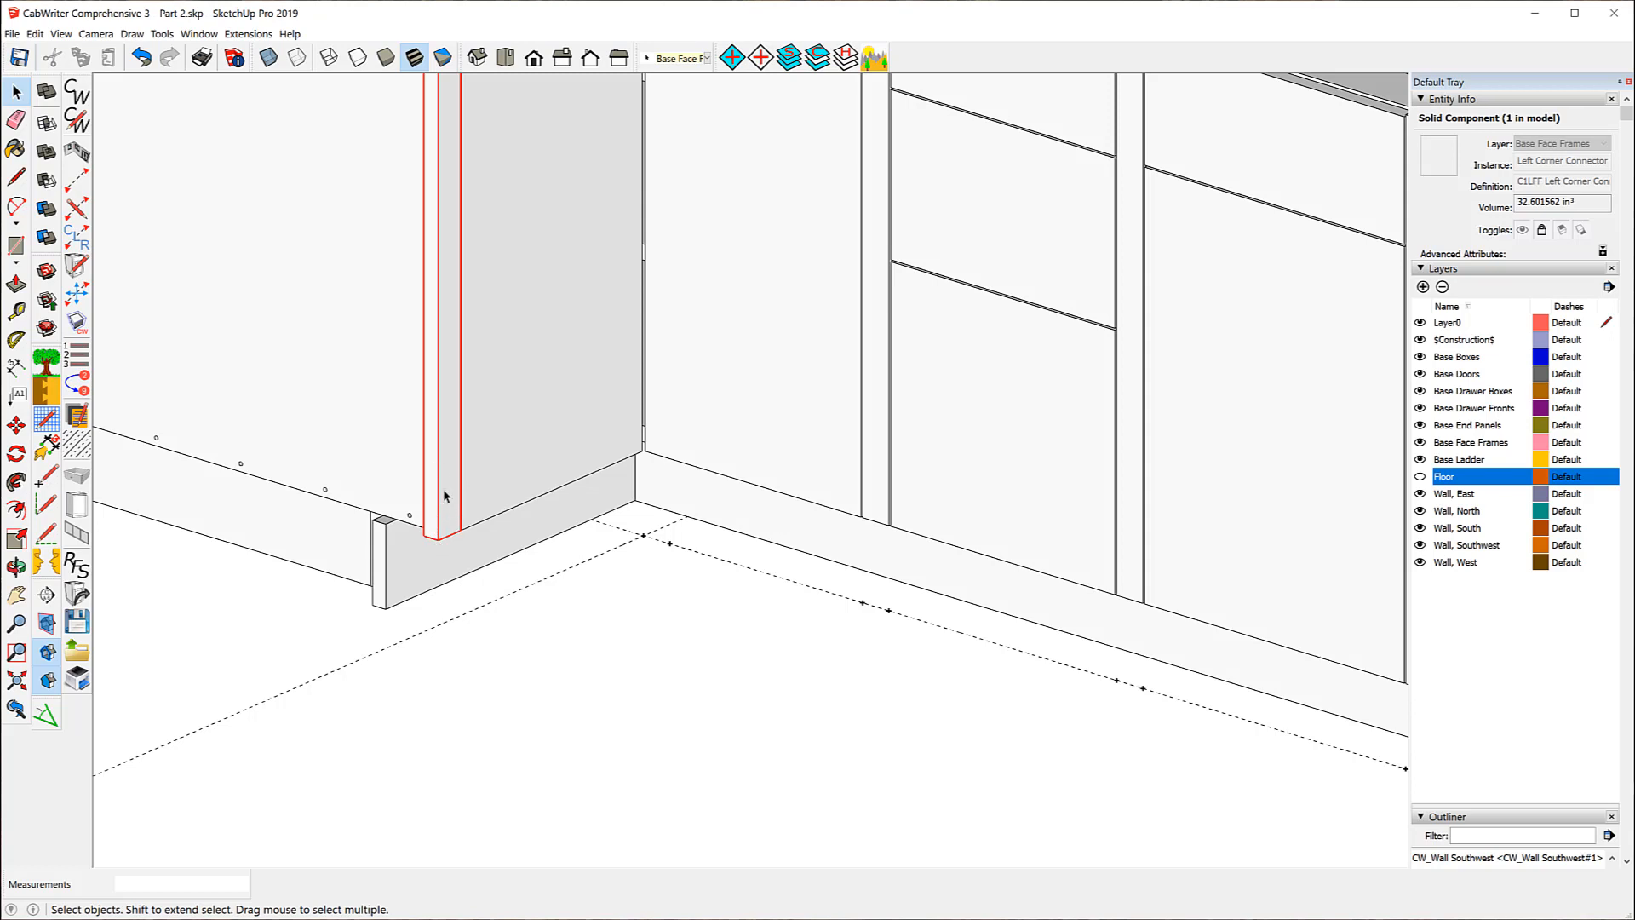
pyautogui.scroll(-3, 443, 497)
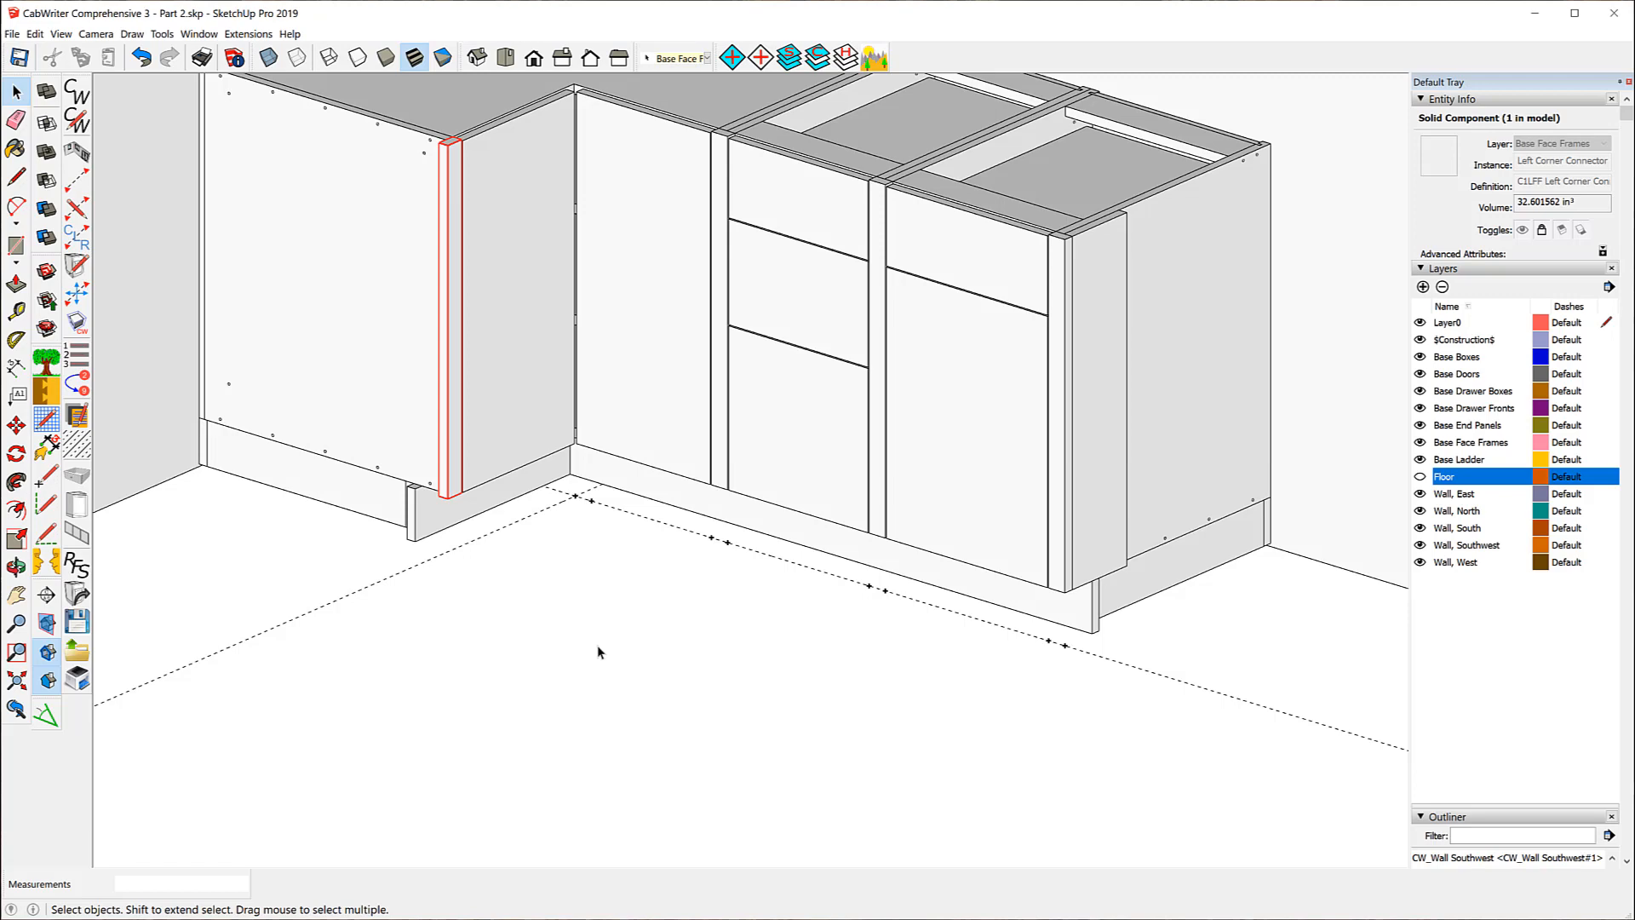
pyautogui.scroll(-3, 626, 681)
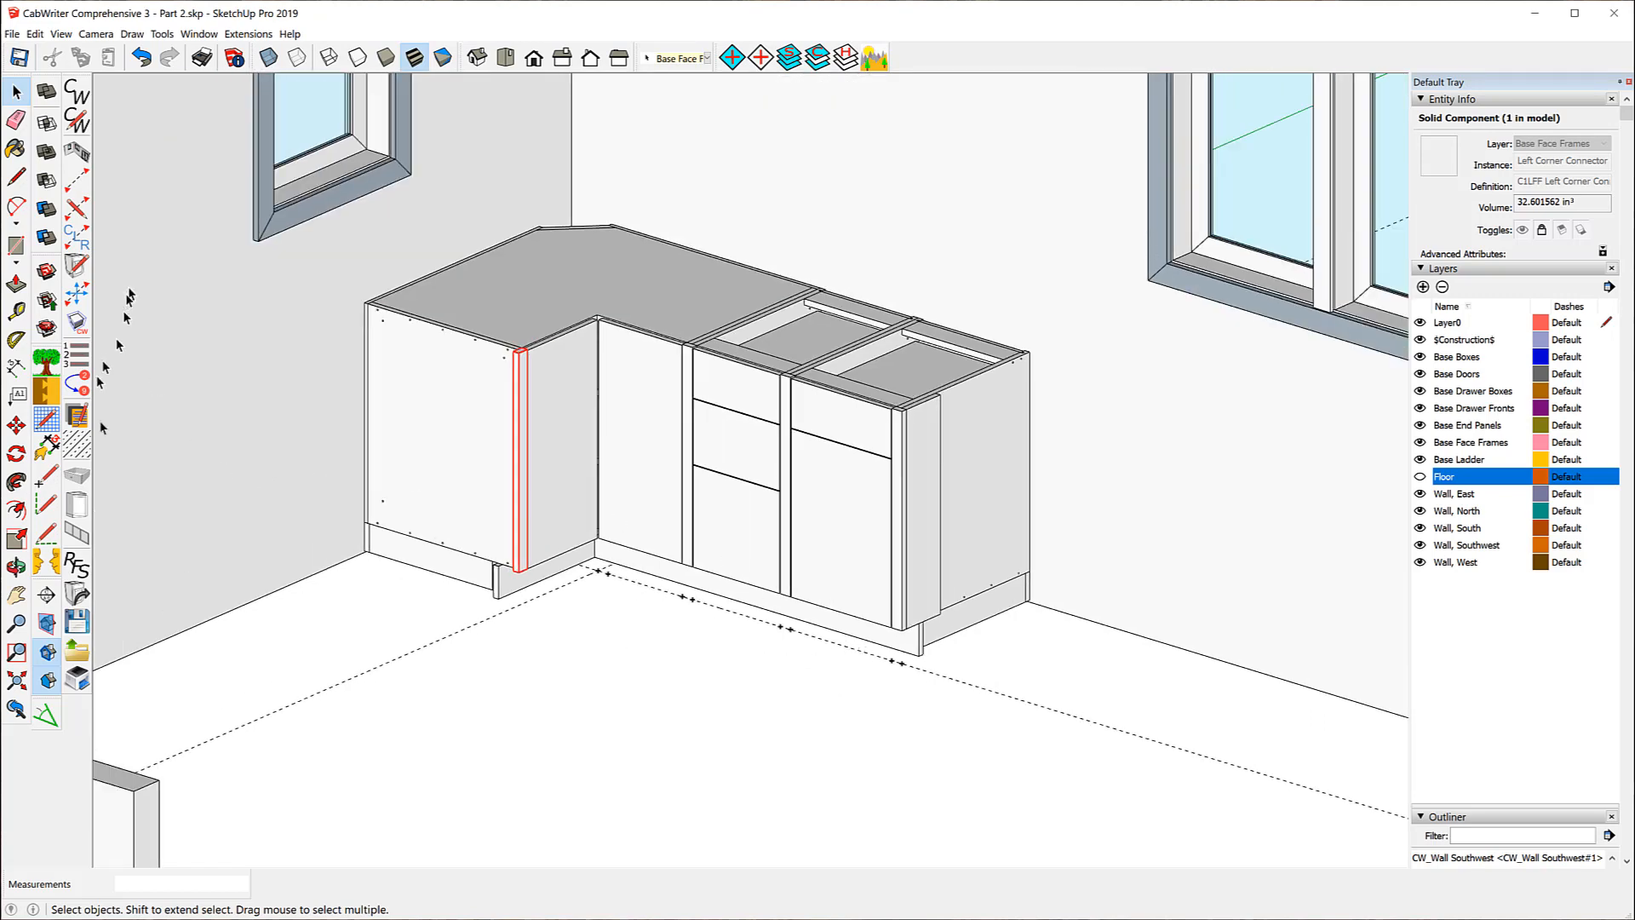
# - Measure the face frame opening width of the standard drawer-and-door base cabinet between its two stiles
pyautogui.click(15, 311)
pyautogui.scroll(5, 824, 477)
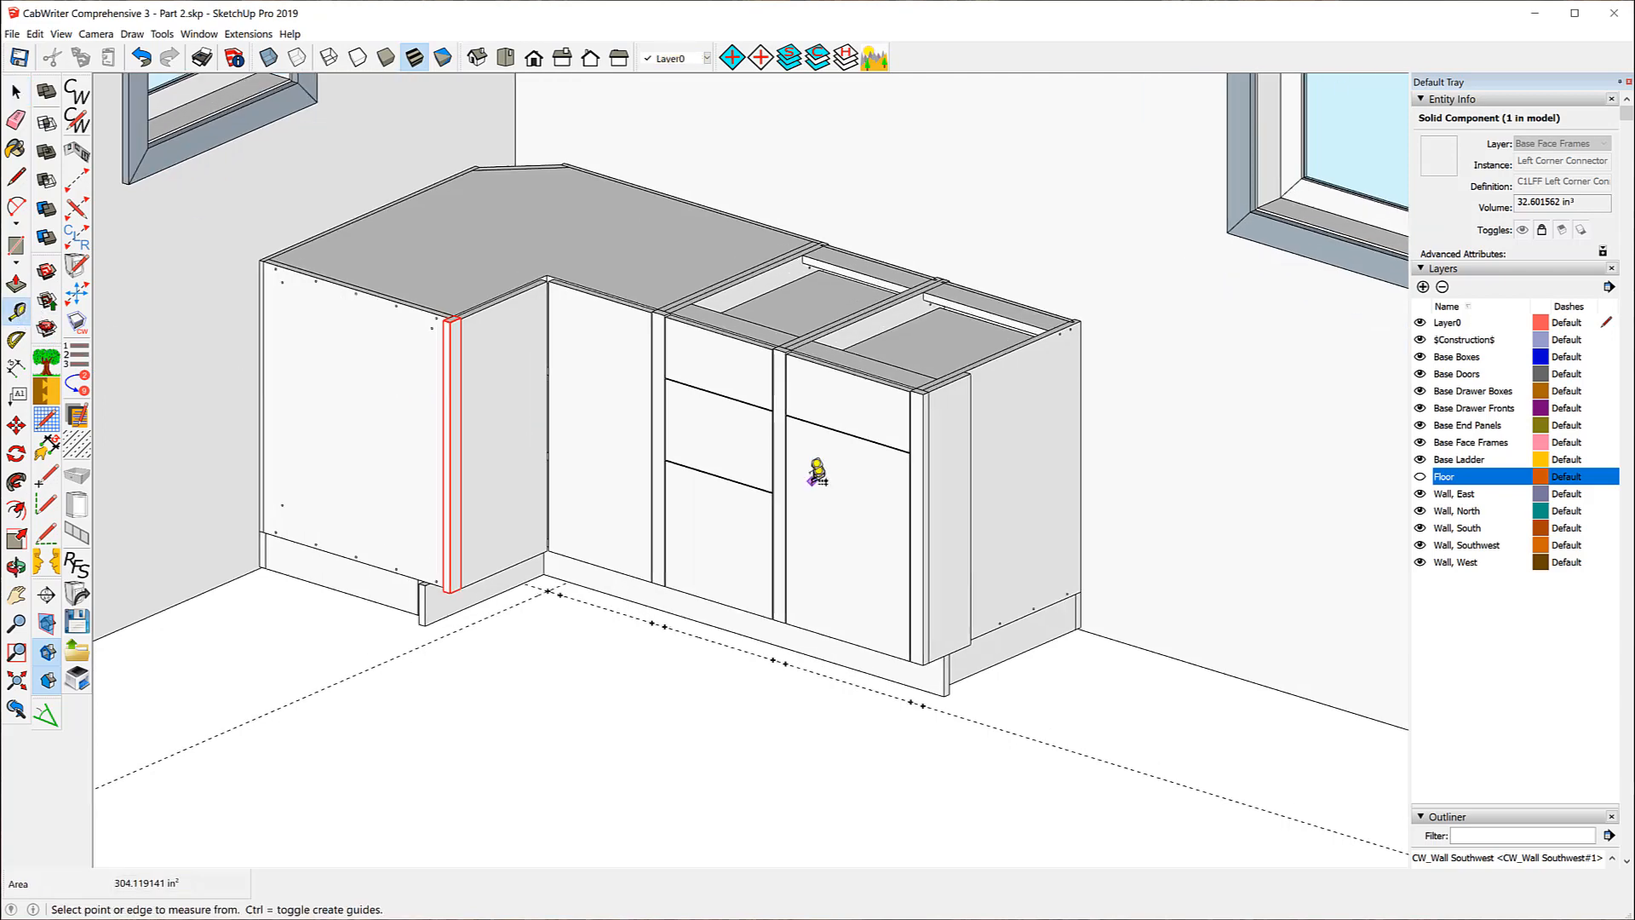
pyautogui.scroll(3, 827, 464)
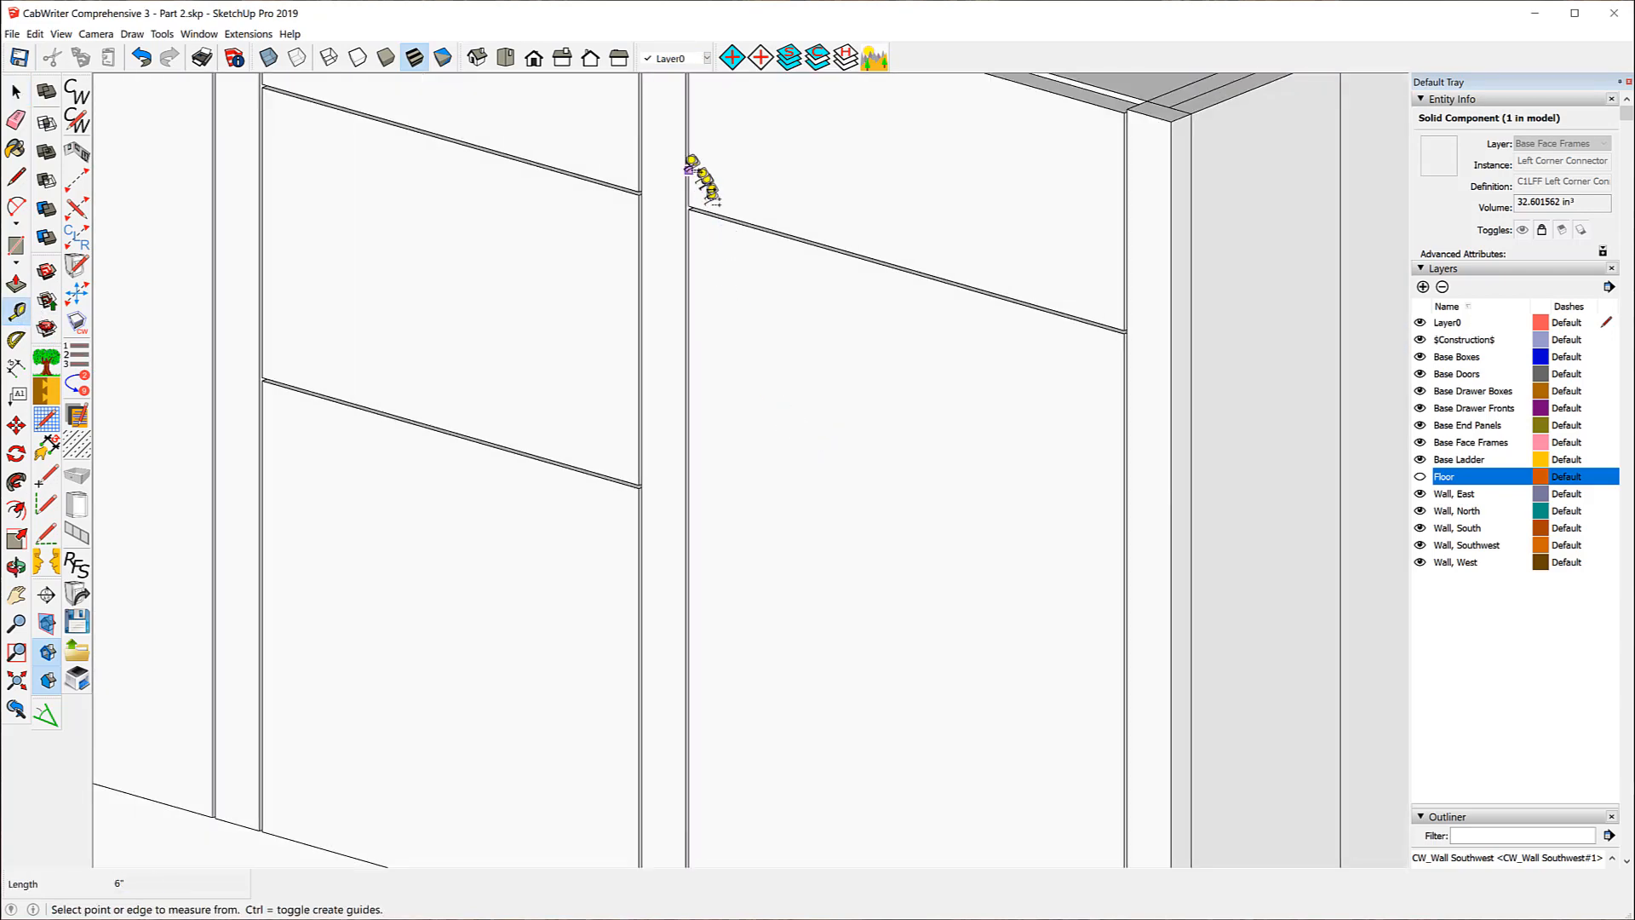
pyautogui.scroll(-3, 714, 449)
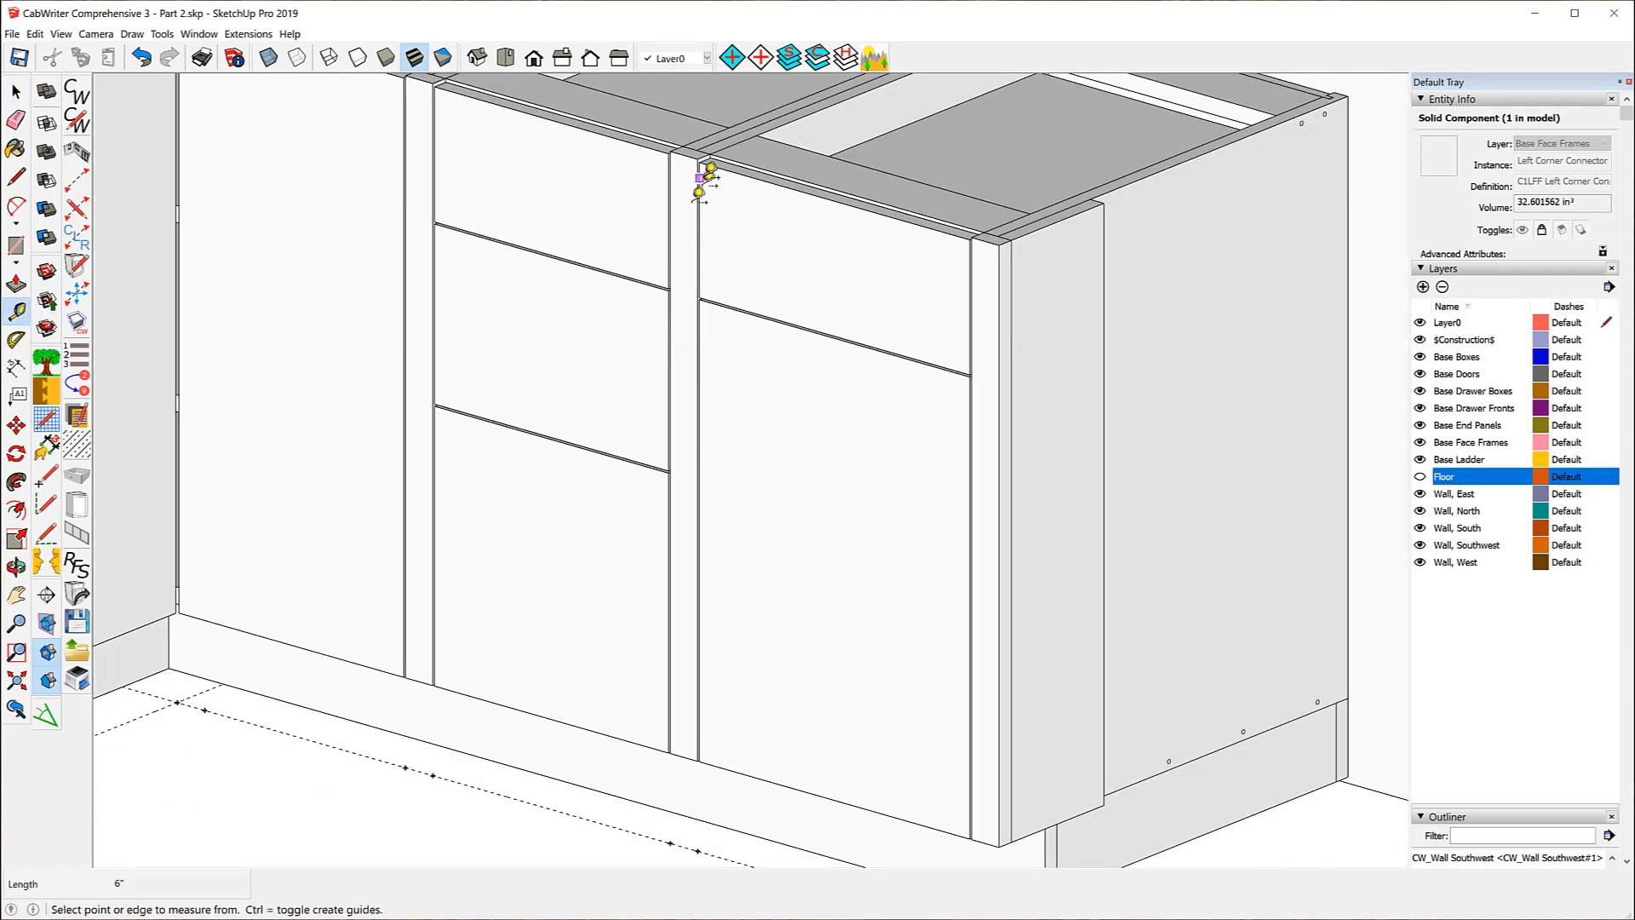
pyautogui.scroll(4, 700, 176)
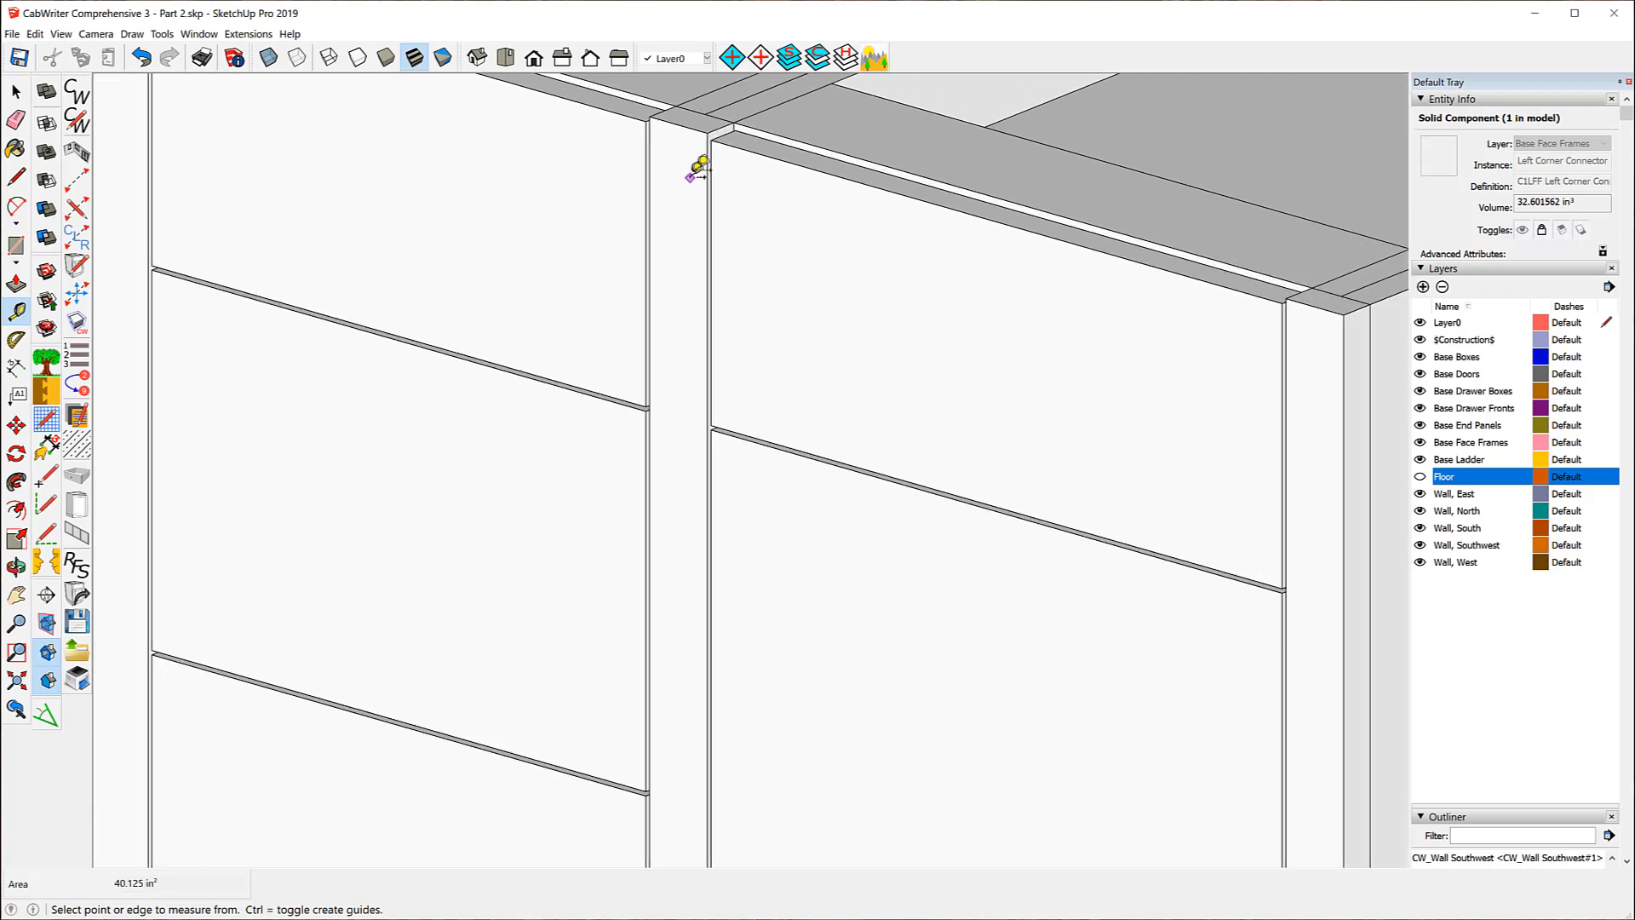
pyautogui.click(708, 168)
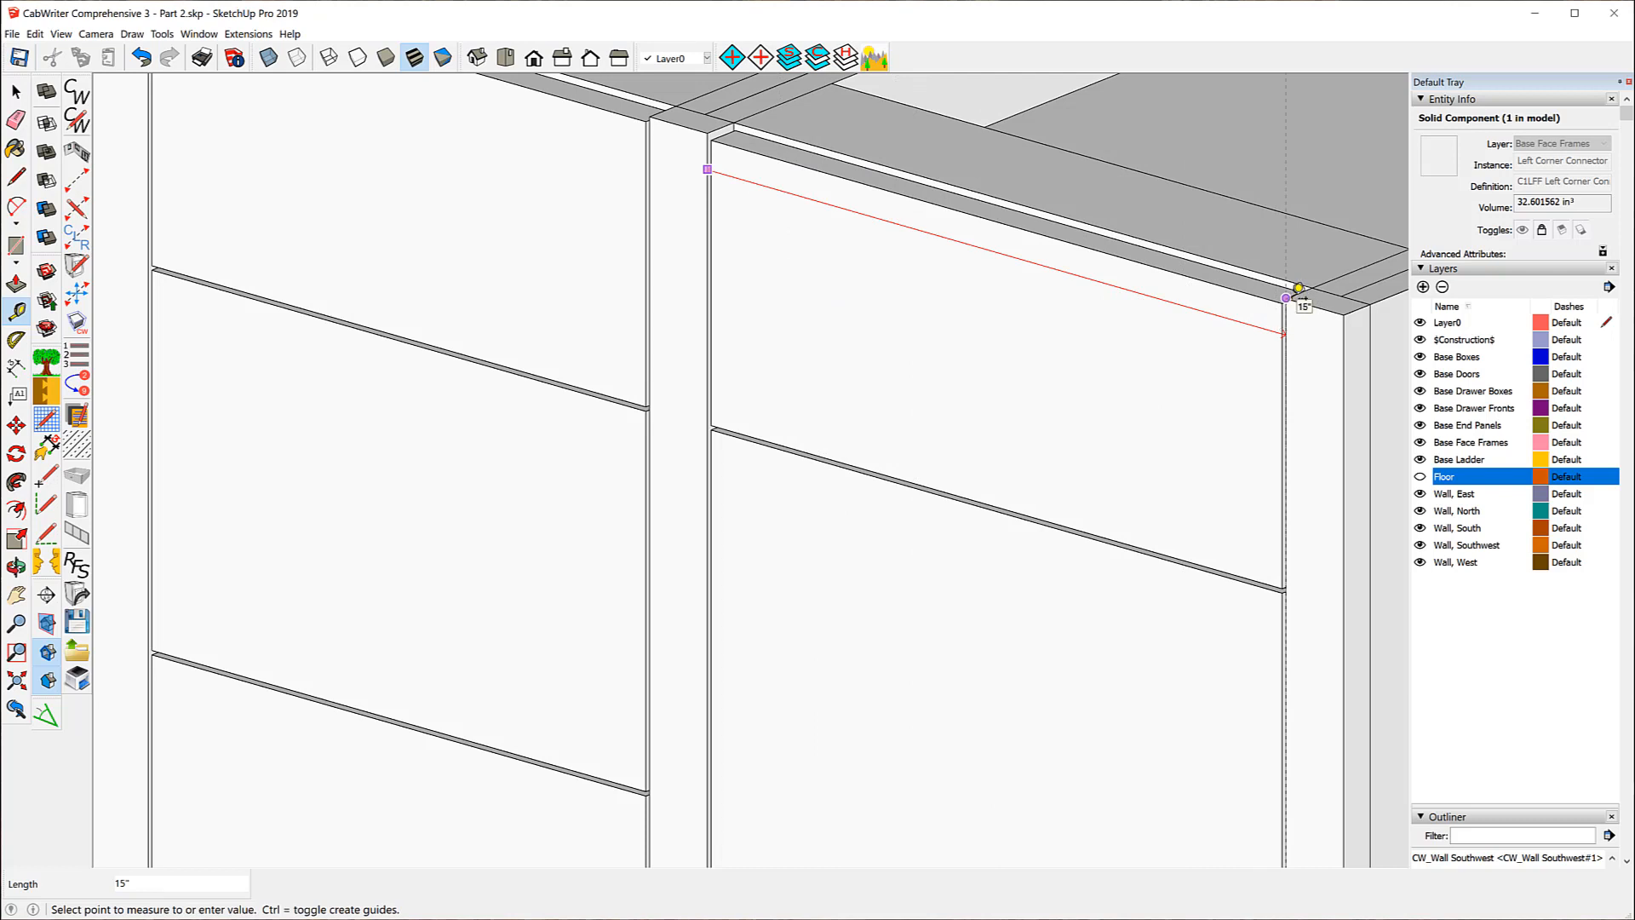
pyautogui.click(1298, 289)
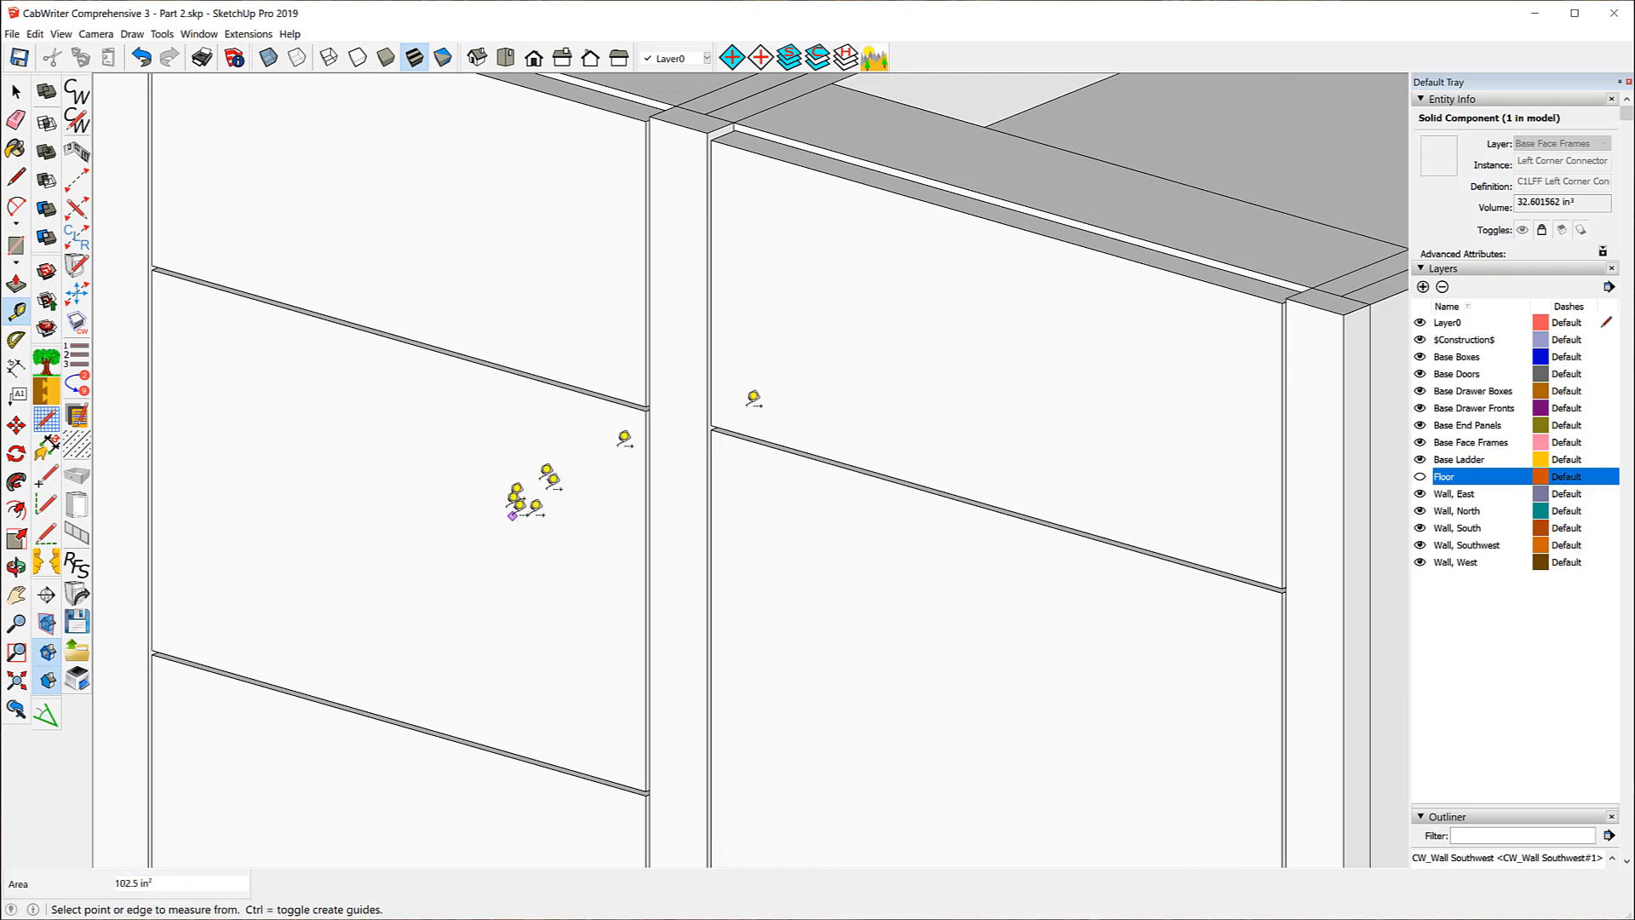
# - Measure the face frame opening width of the drawer bank cabinet between its two stiles
pyautogui.click(650, 158)
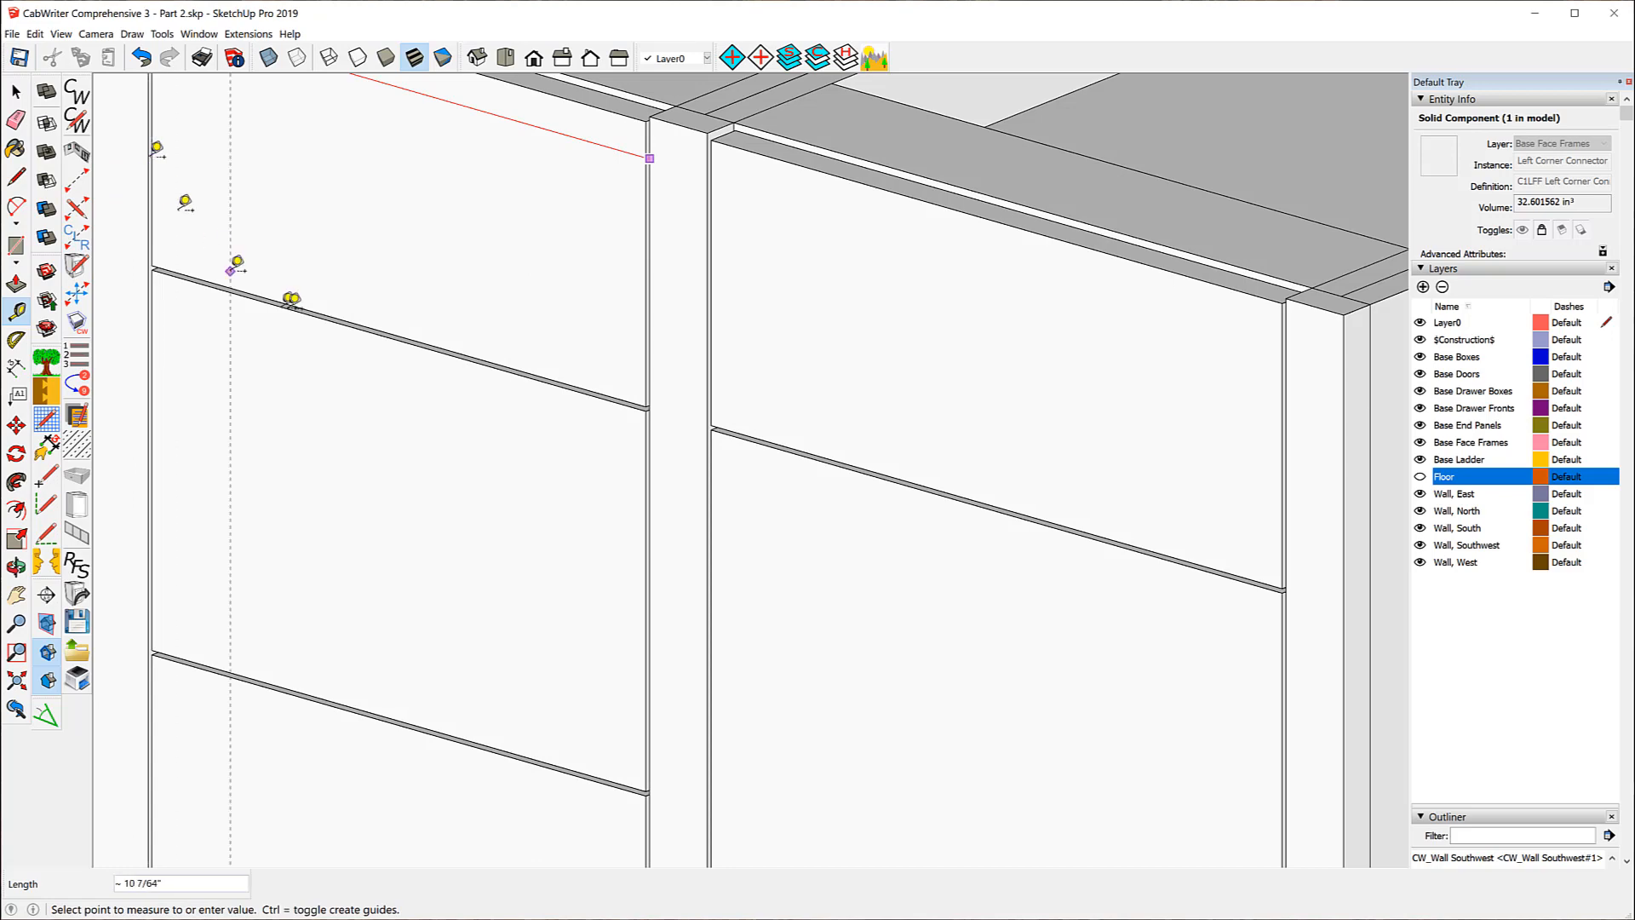
pyautogui.press('Escape')
pyautogui.scroll(-5, 765, 465)
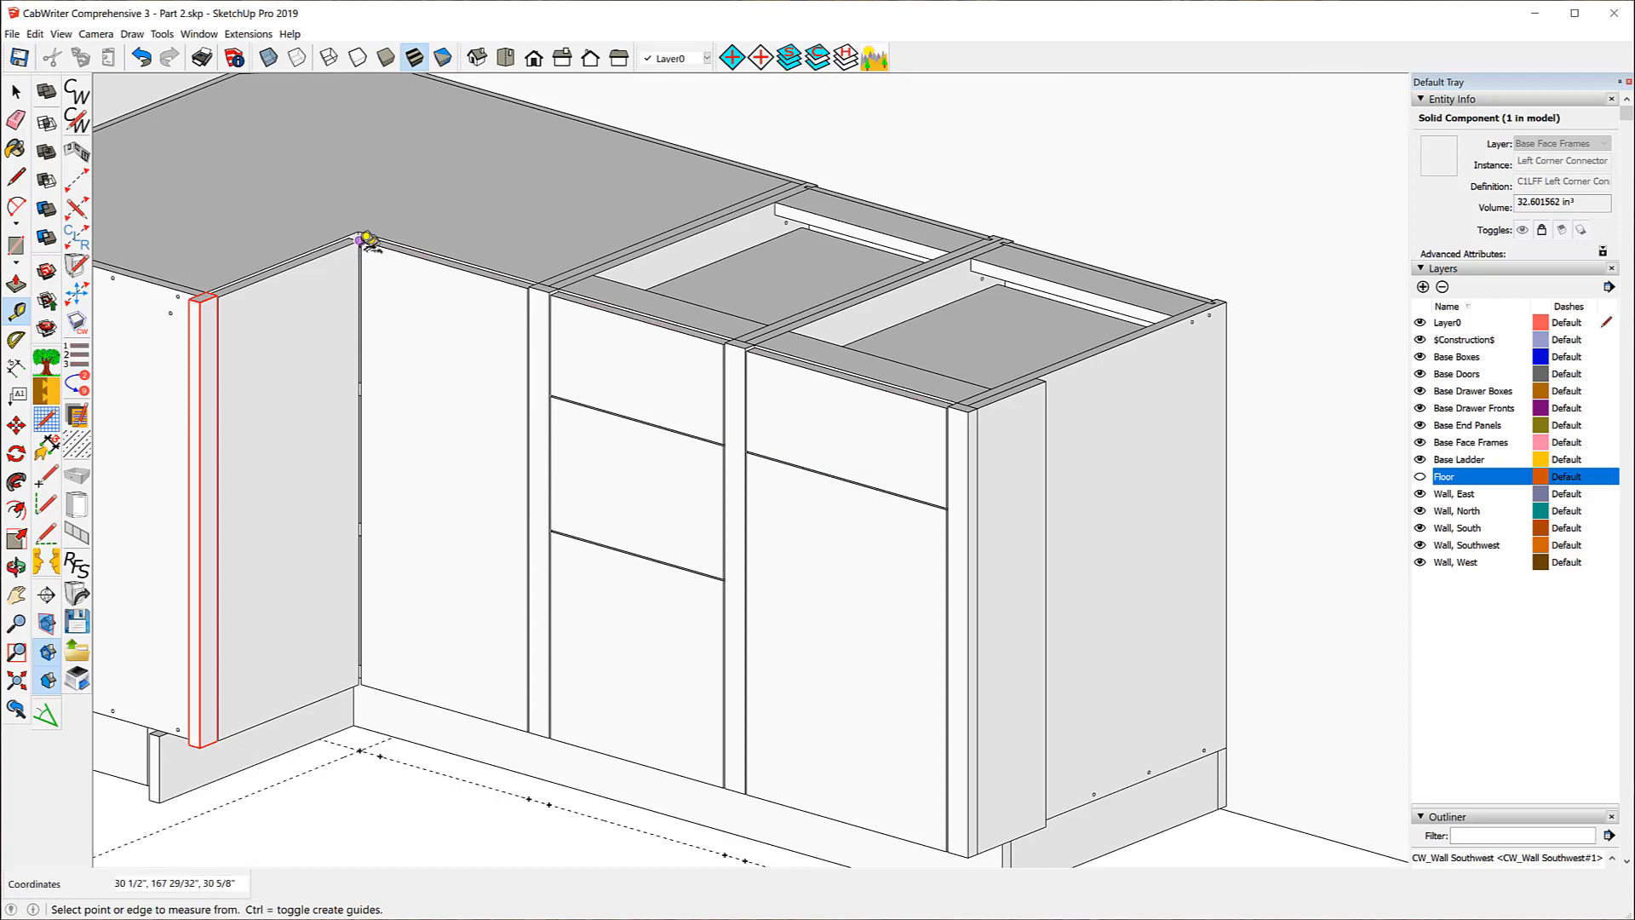
# - Examine the inside corner of the Lazy Susan cabinet where its two door panels meet
pyautogui.scroll(5, 364, 230)
pyautogui.scroll(2, 375, 231)
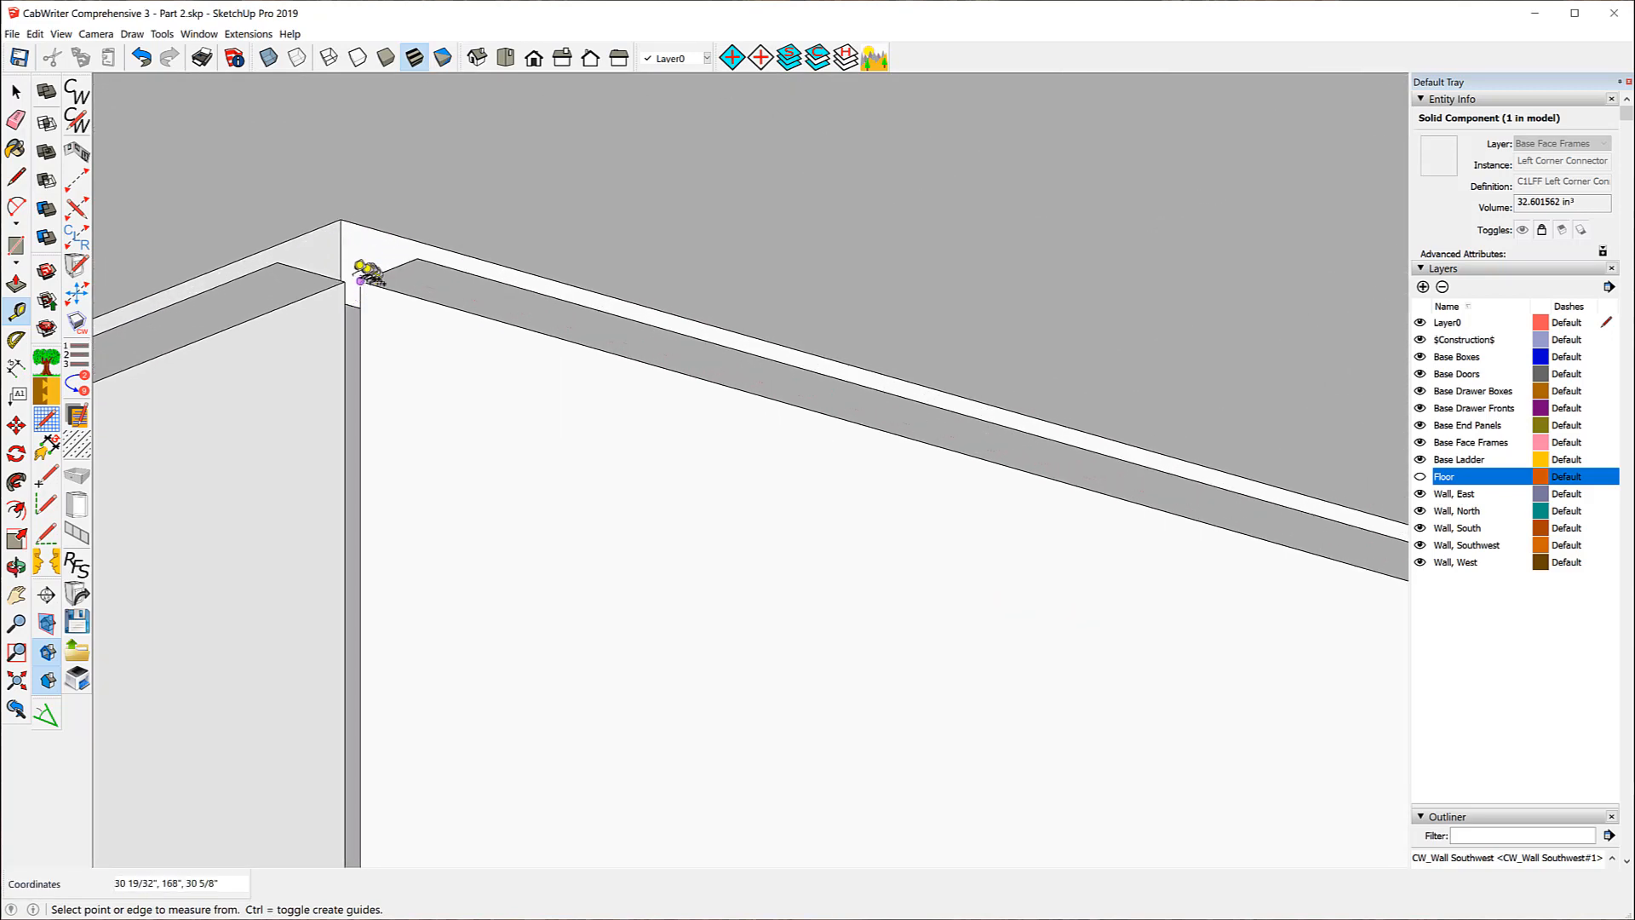
pyautogui.scroll(-2, 345, 281)
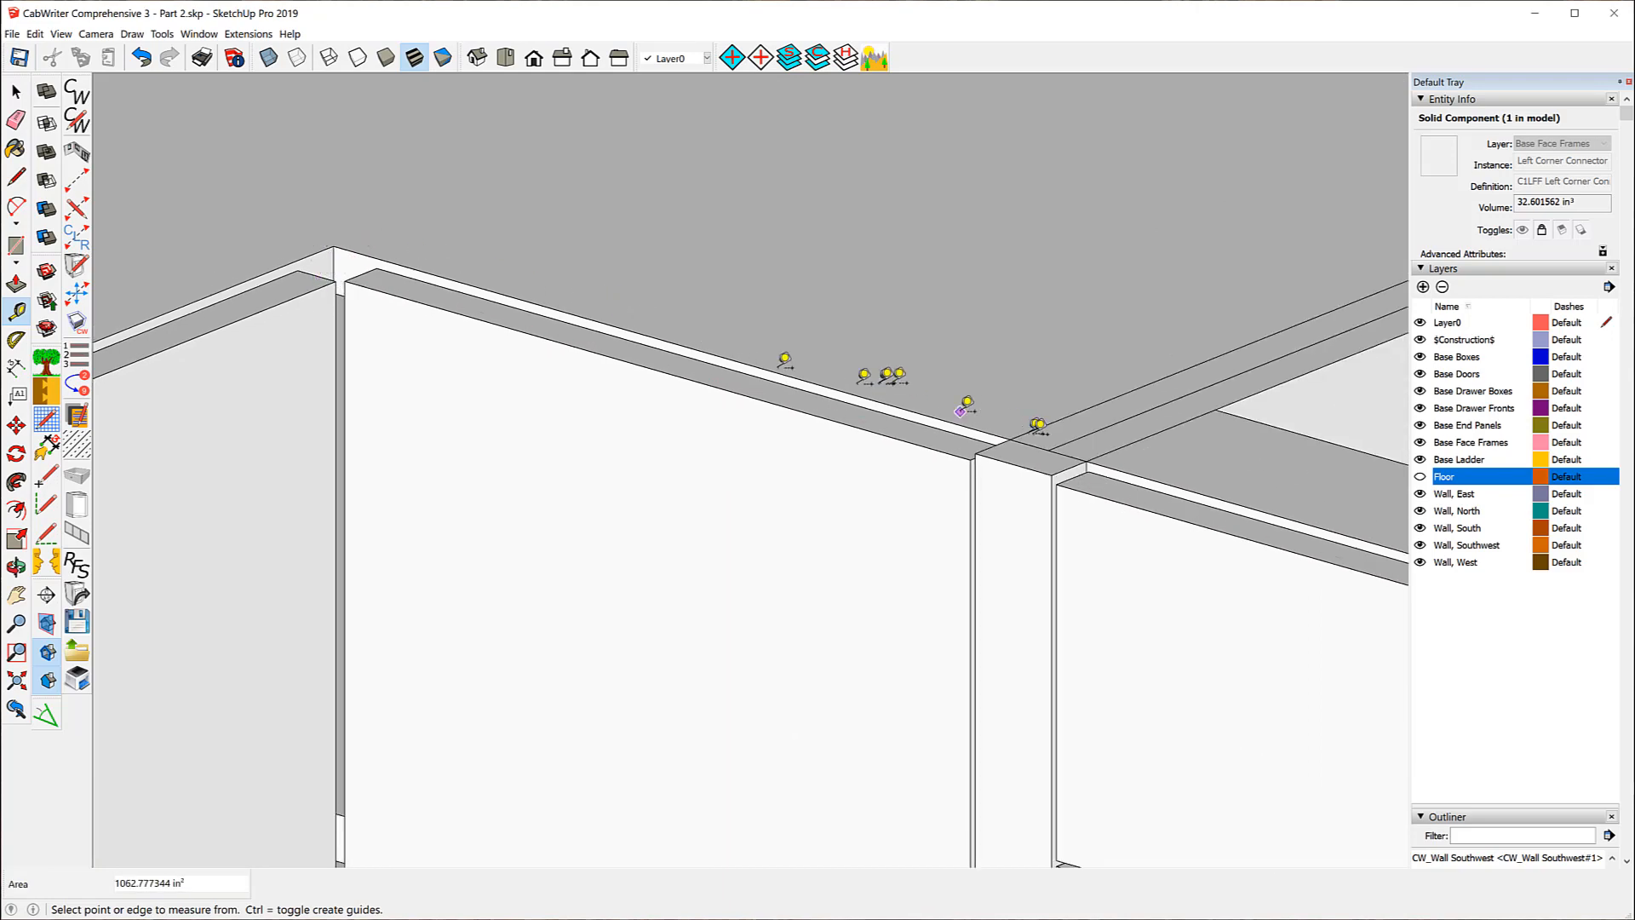
pyautogui.scroll(-3, 672, 232)
pyautogui.scroll(-3, 651, 228)
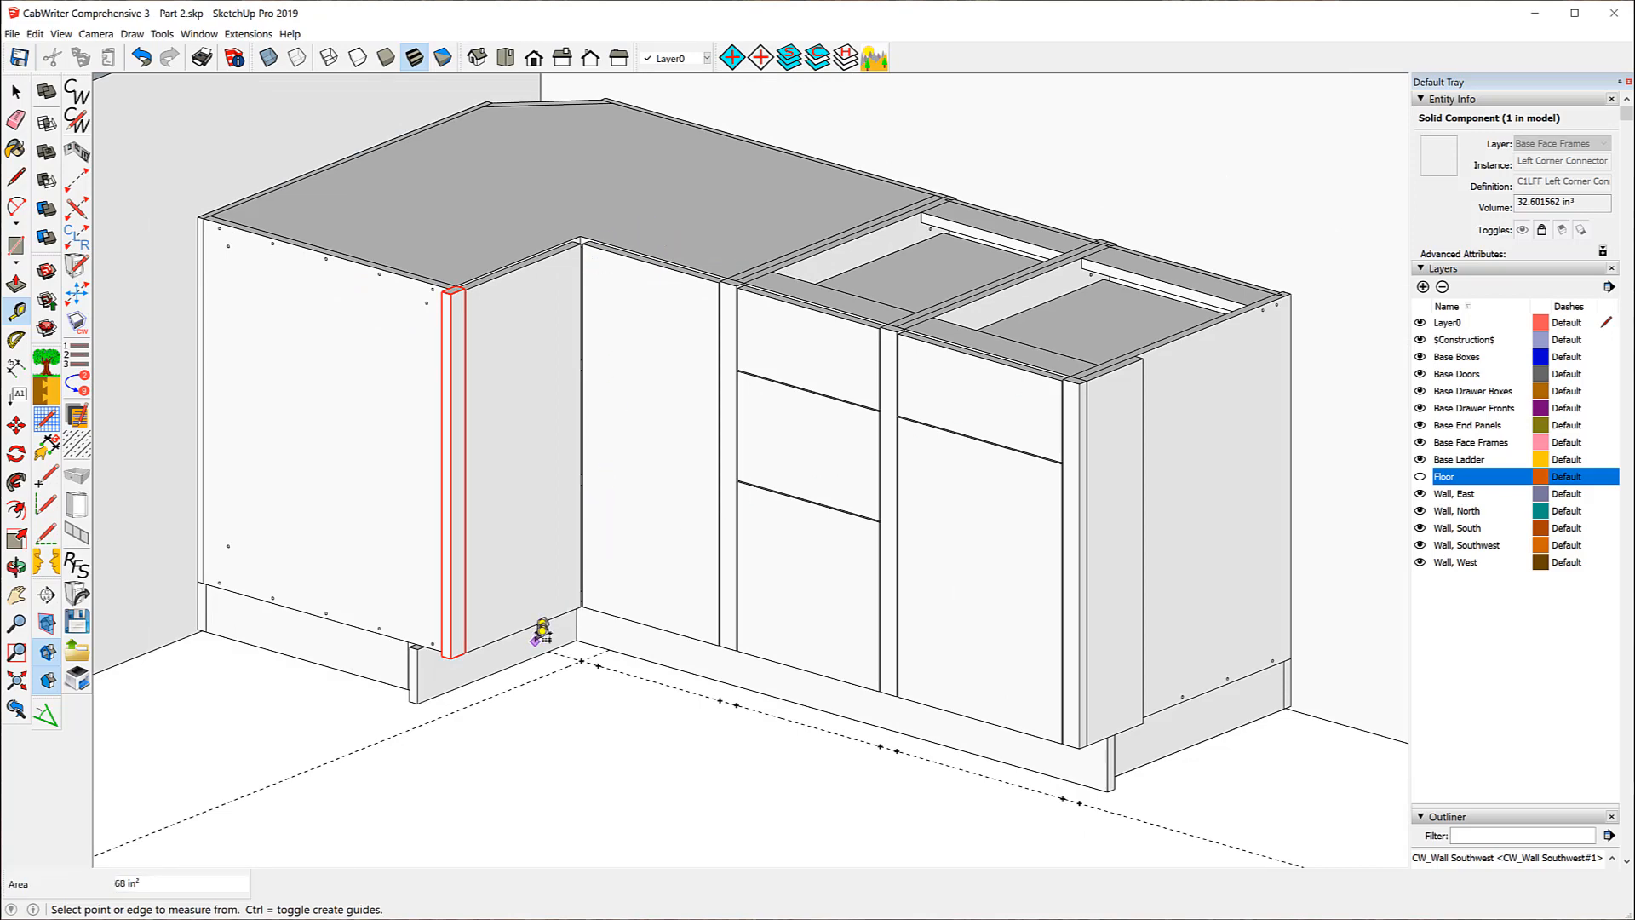
# - Measure the opening from the Left Corner Connector stile to the guide intersection on the floor at the inside corner
pyautogui.scroll(3, 537, 629)
pyautogui.scroll(3, 530, 634)
pyautogui.scroll(3, 285, 686)
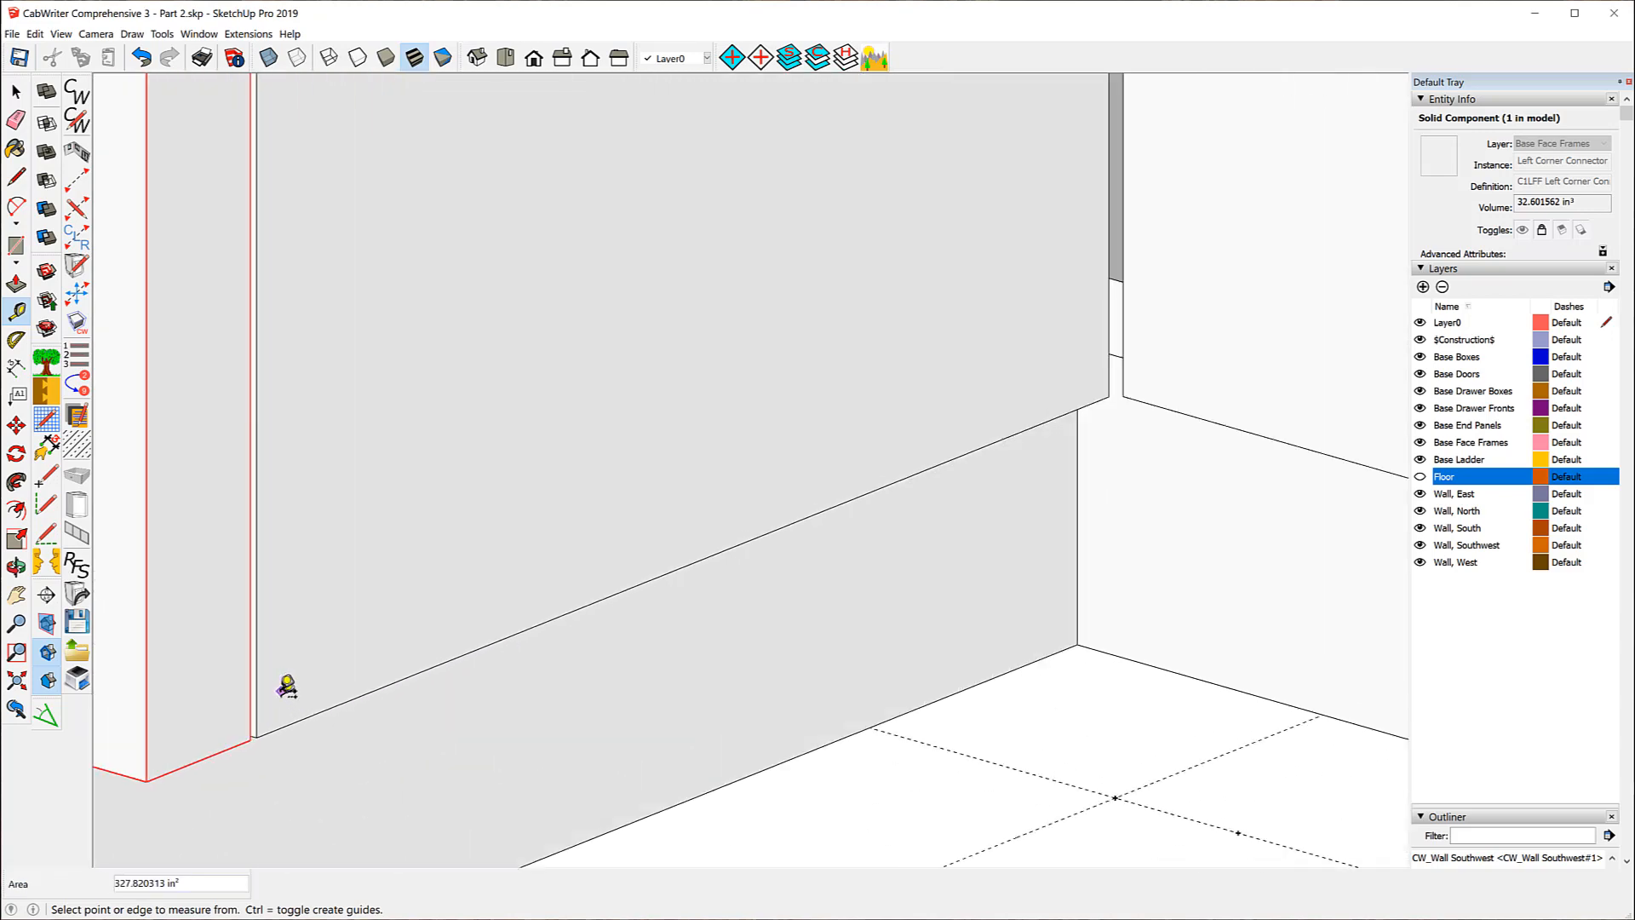
pyautogui.click(244, 701)
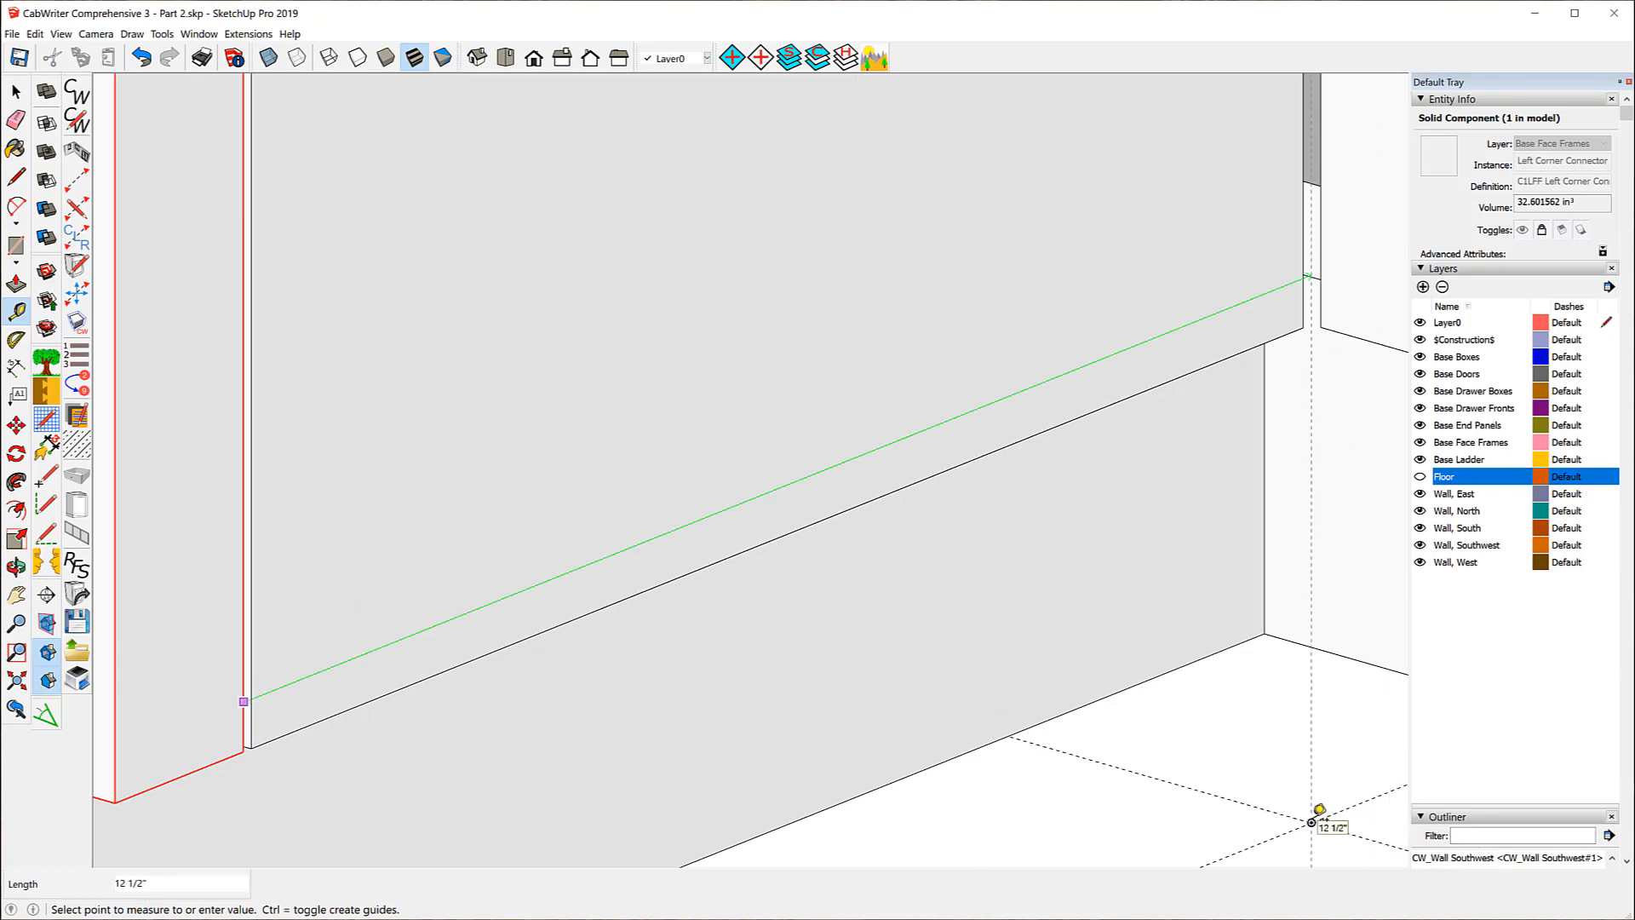
pyautogui.scroll(-5, 694, 355)
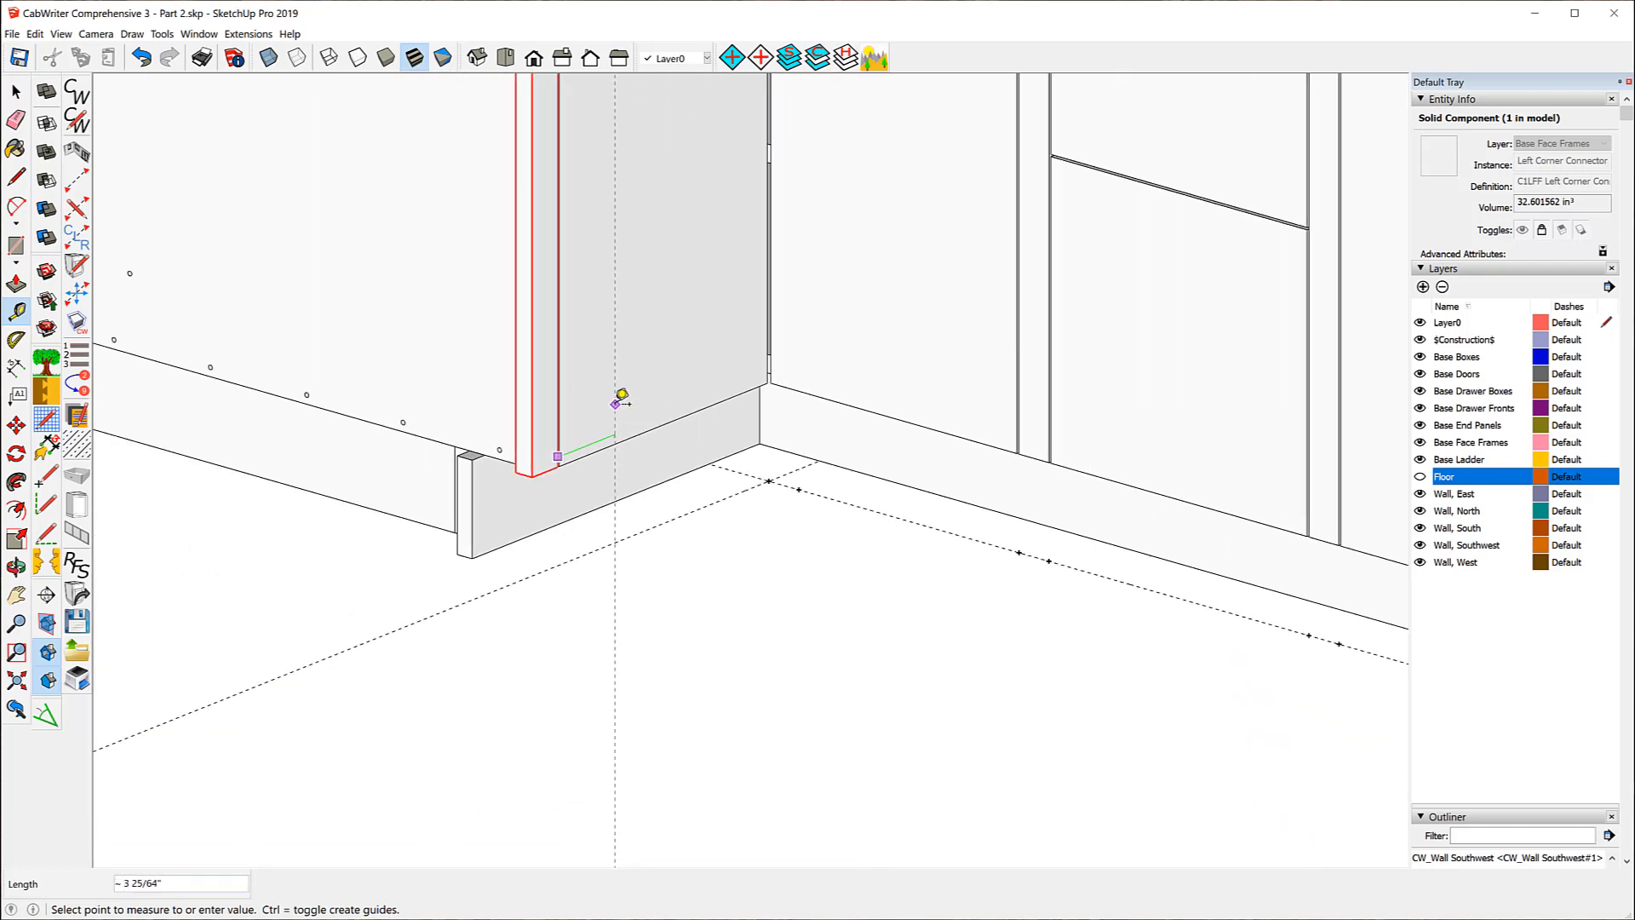
pyautogui.press('Escape')
pyautogui.scroll(-5, 683, 566)
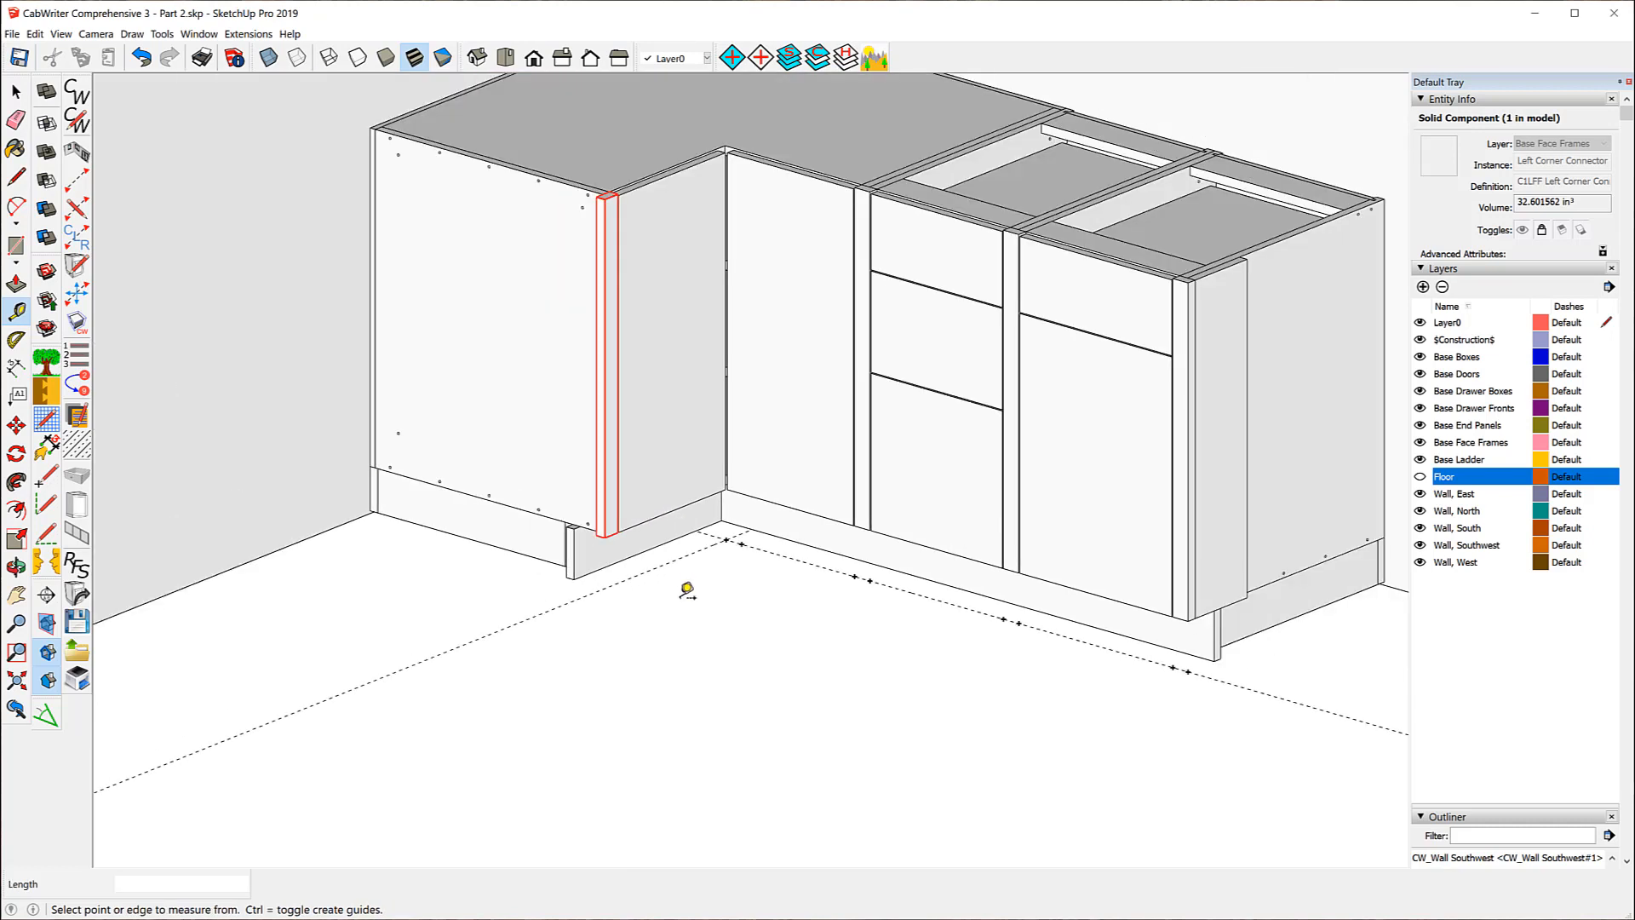
# - Measure the spacing between the guide intersection and the adjacent guide point at the inside corner on the floor
pyautogui.click(743, 540)
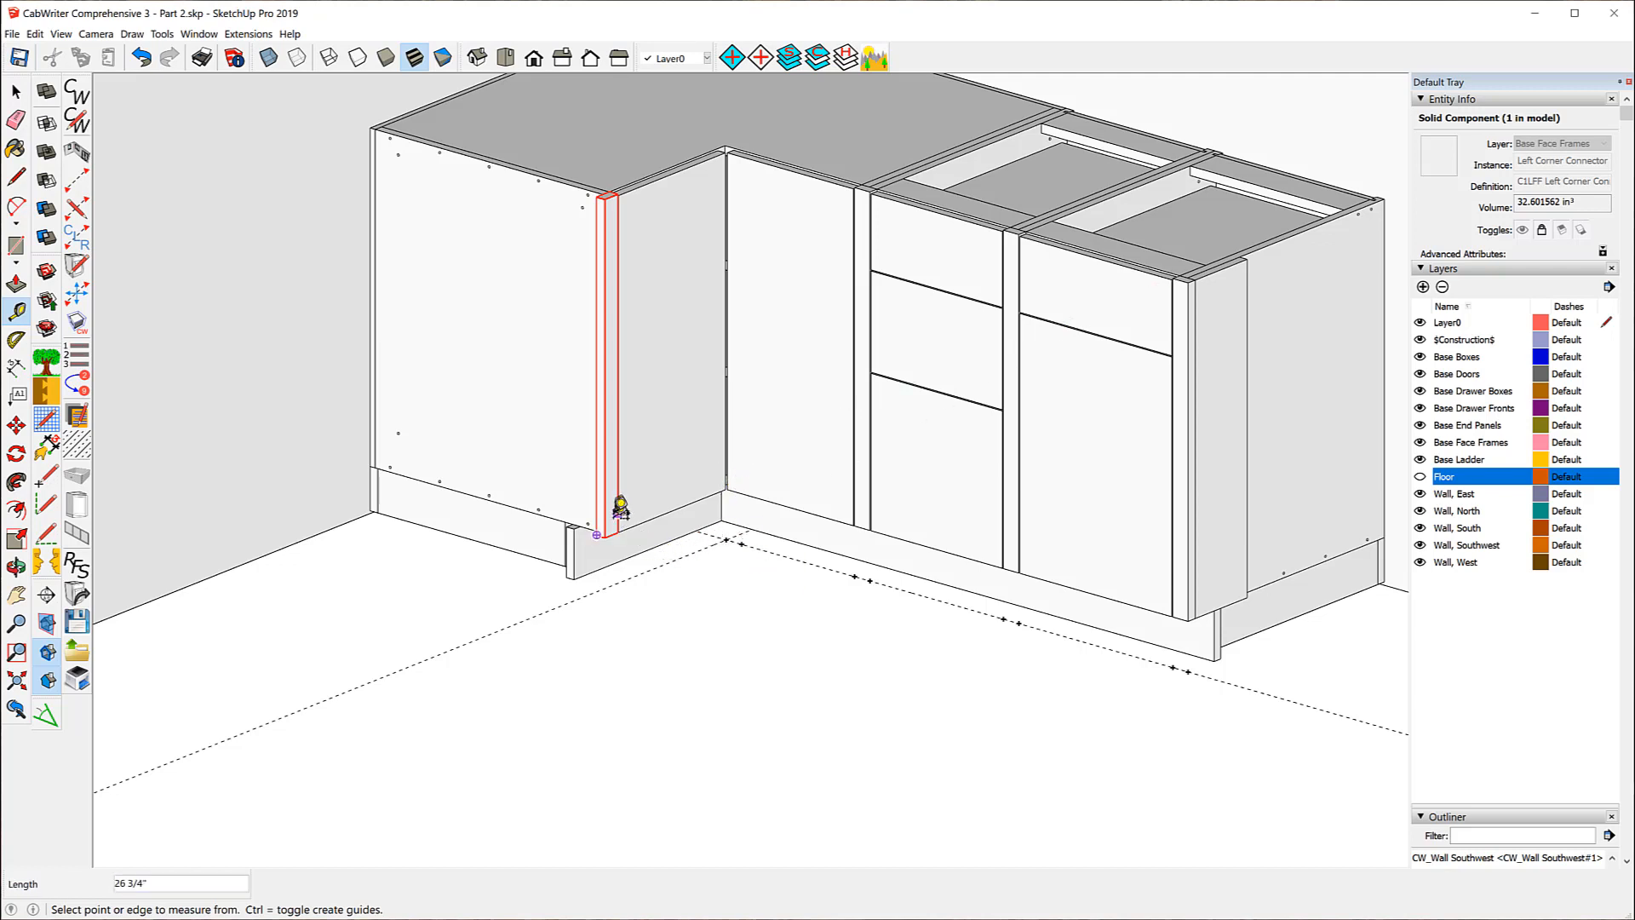
pyautogui.click(748, 532)
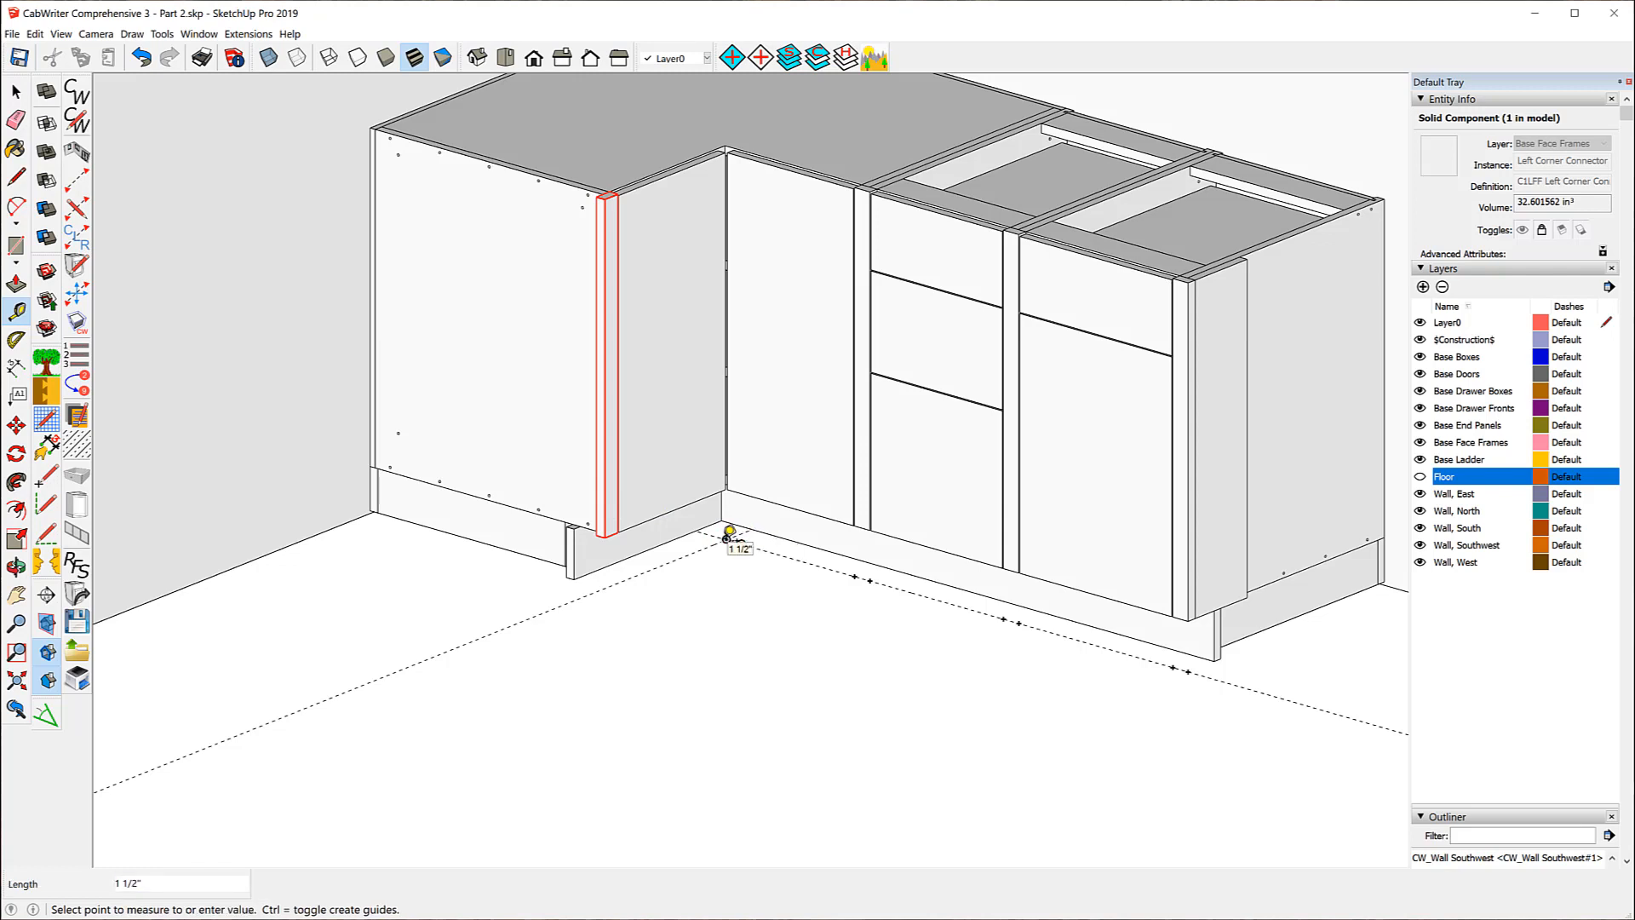
pyautogui.click(730, 532)
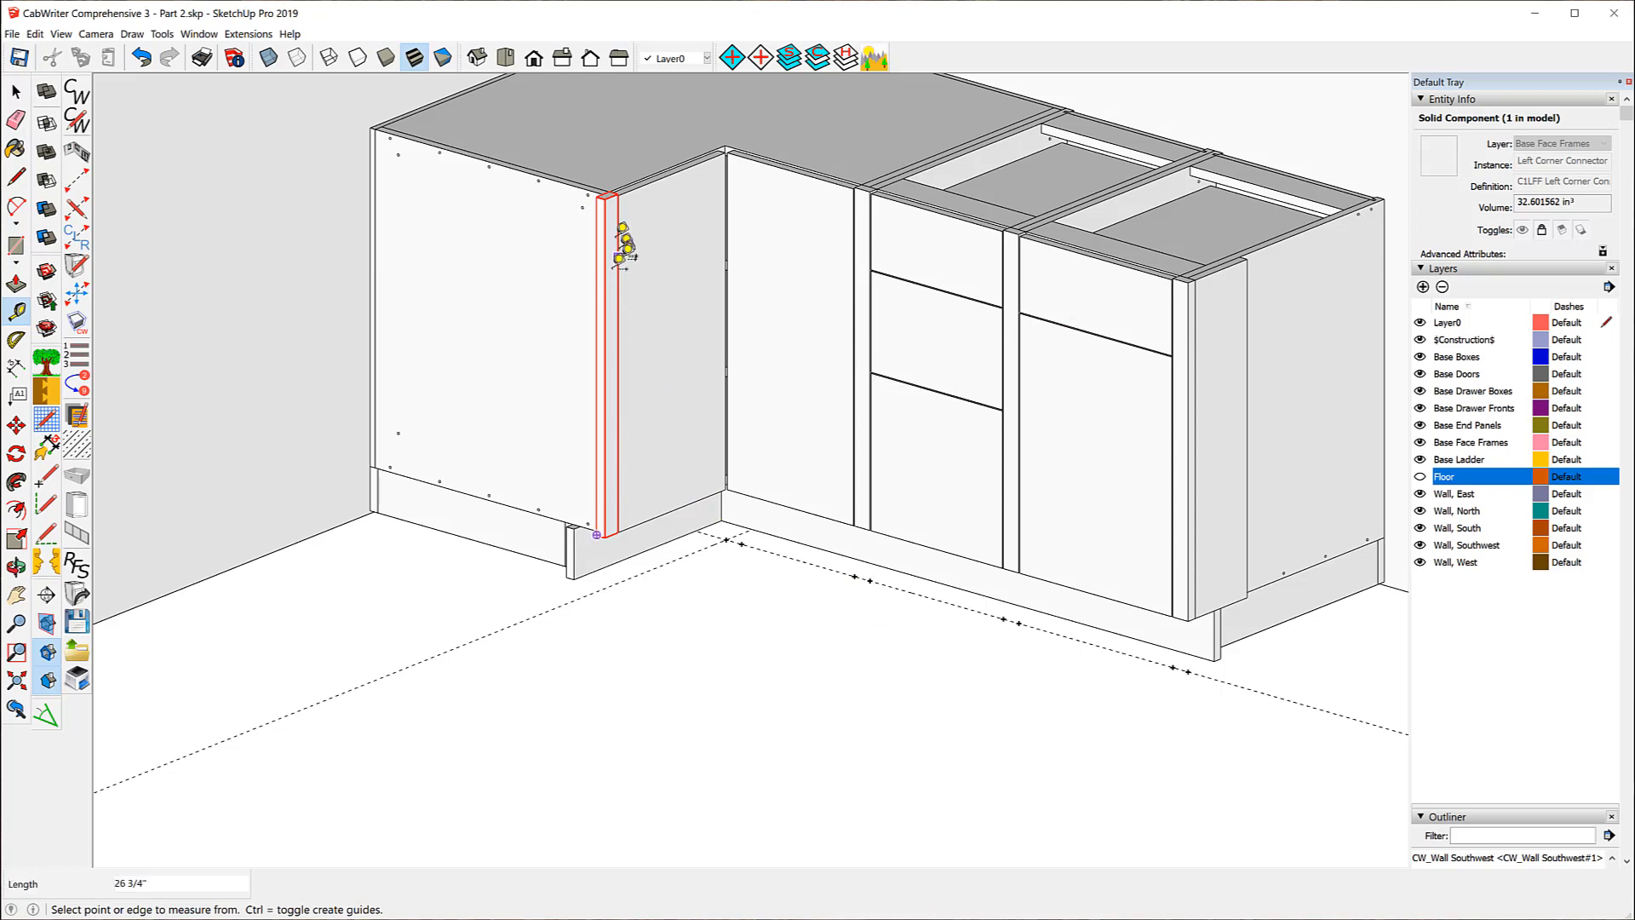
pyautogui.scroll(4, 710, 396)
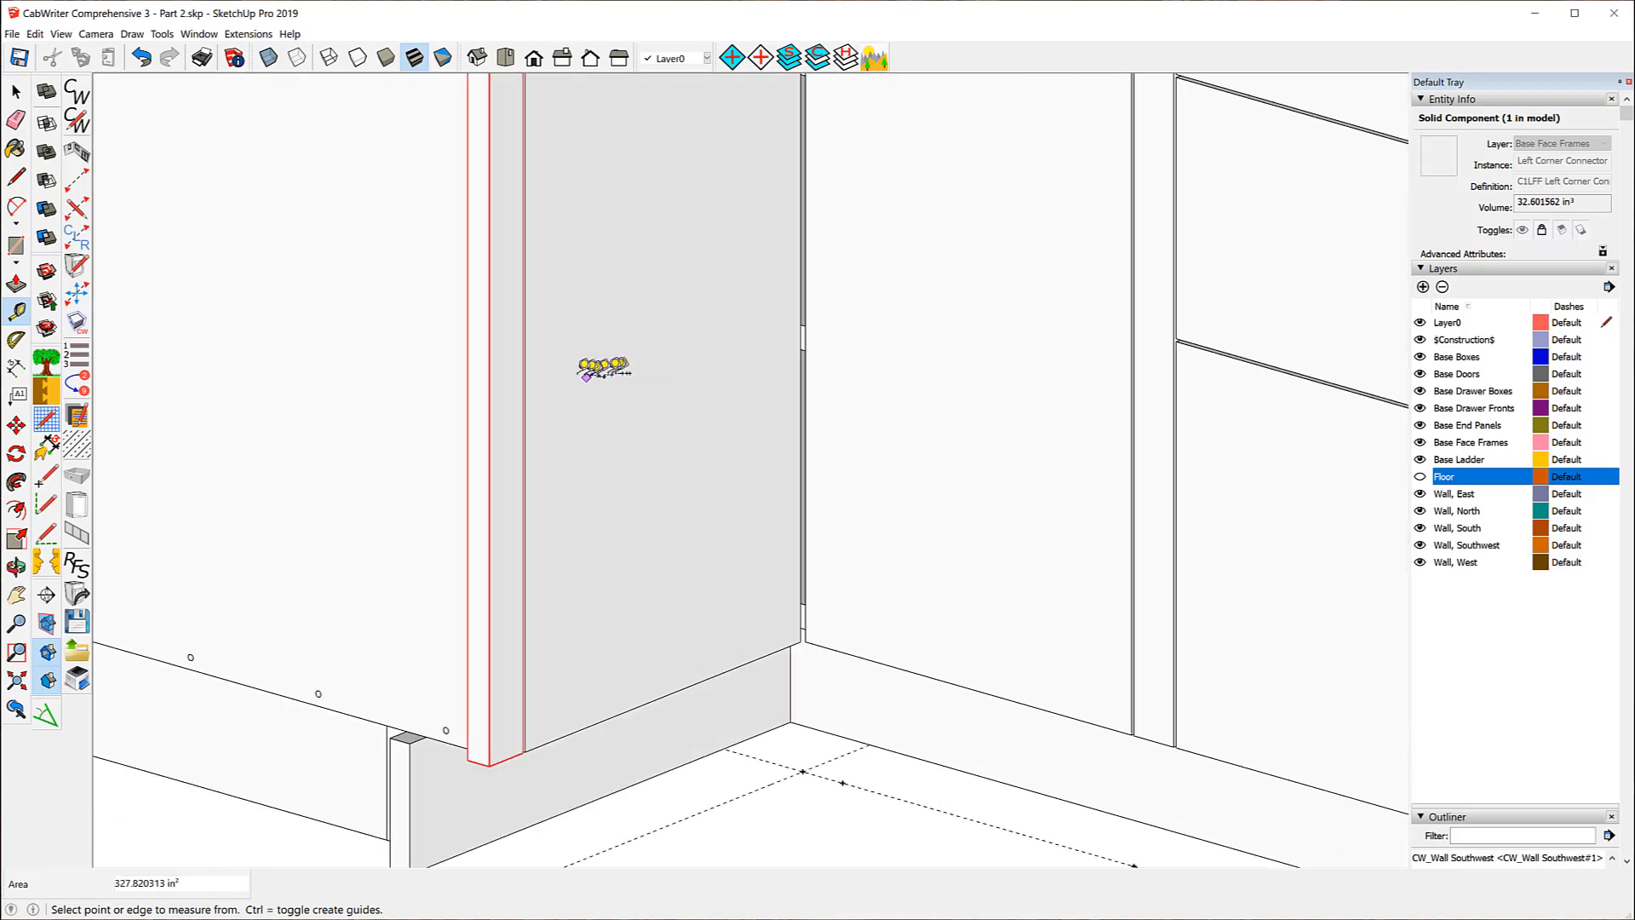
pyautogui.scroll(2, 558, 379)
pyautogui.scroll(1, 558, 379)
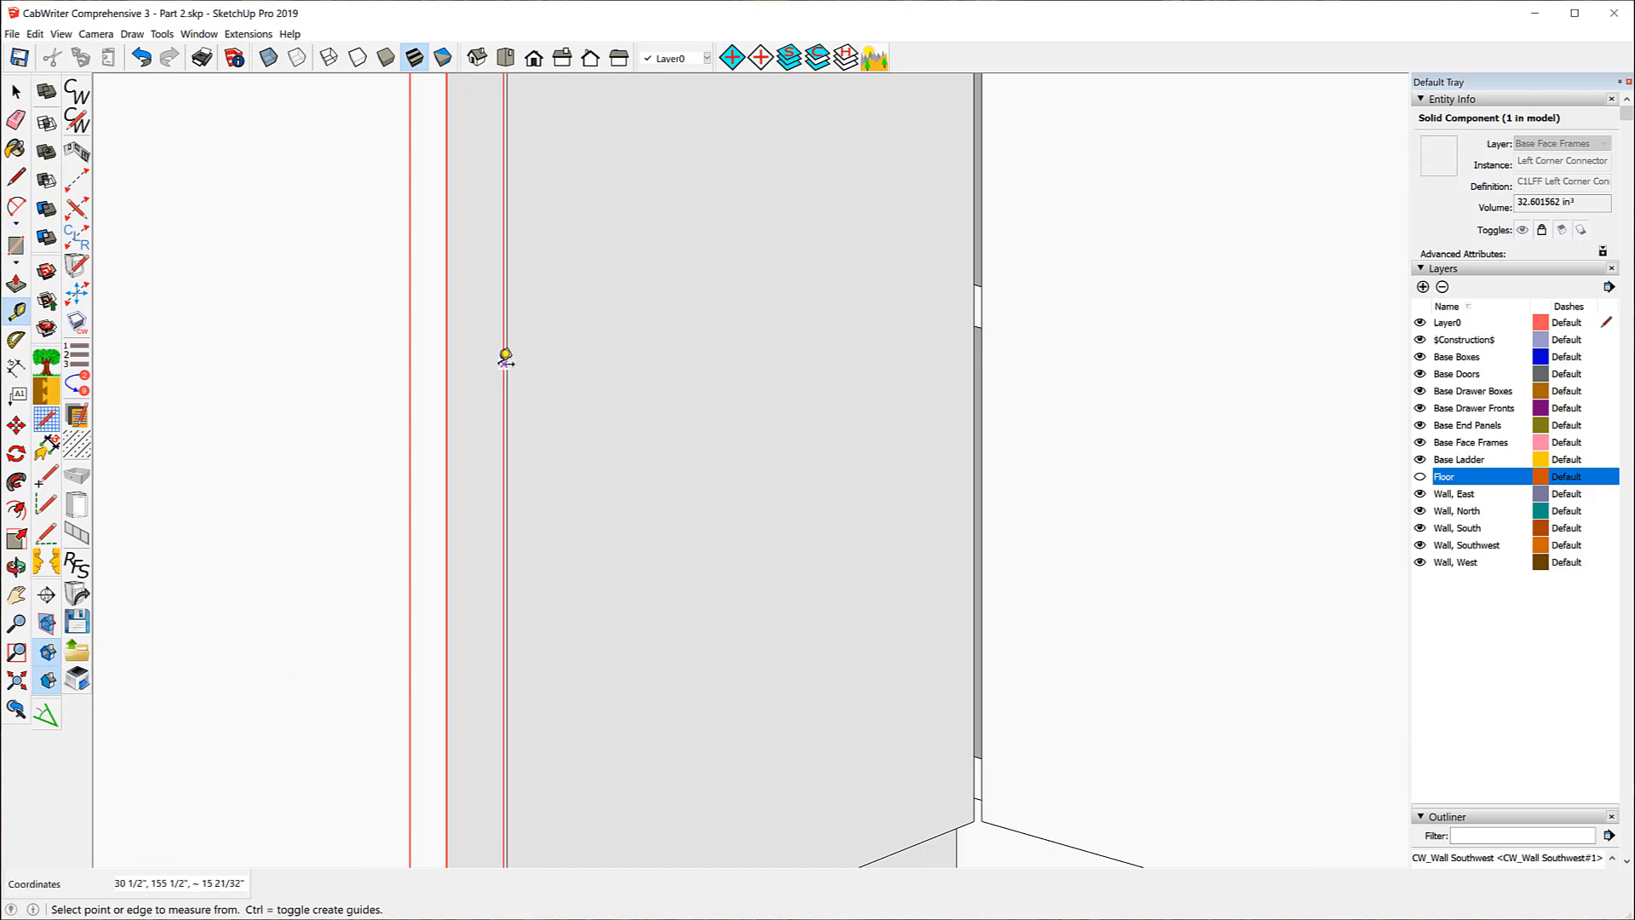
pyautogui.click(505, 356)
pyautogui.scroll(-3, 693, 375)
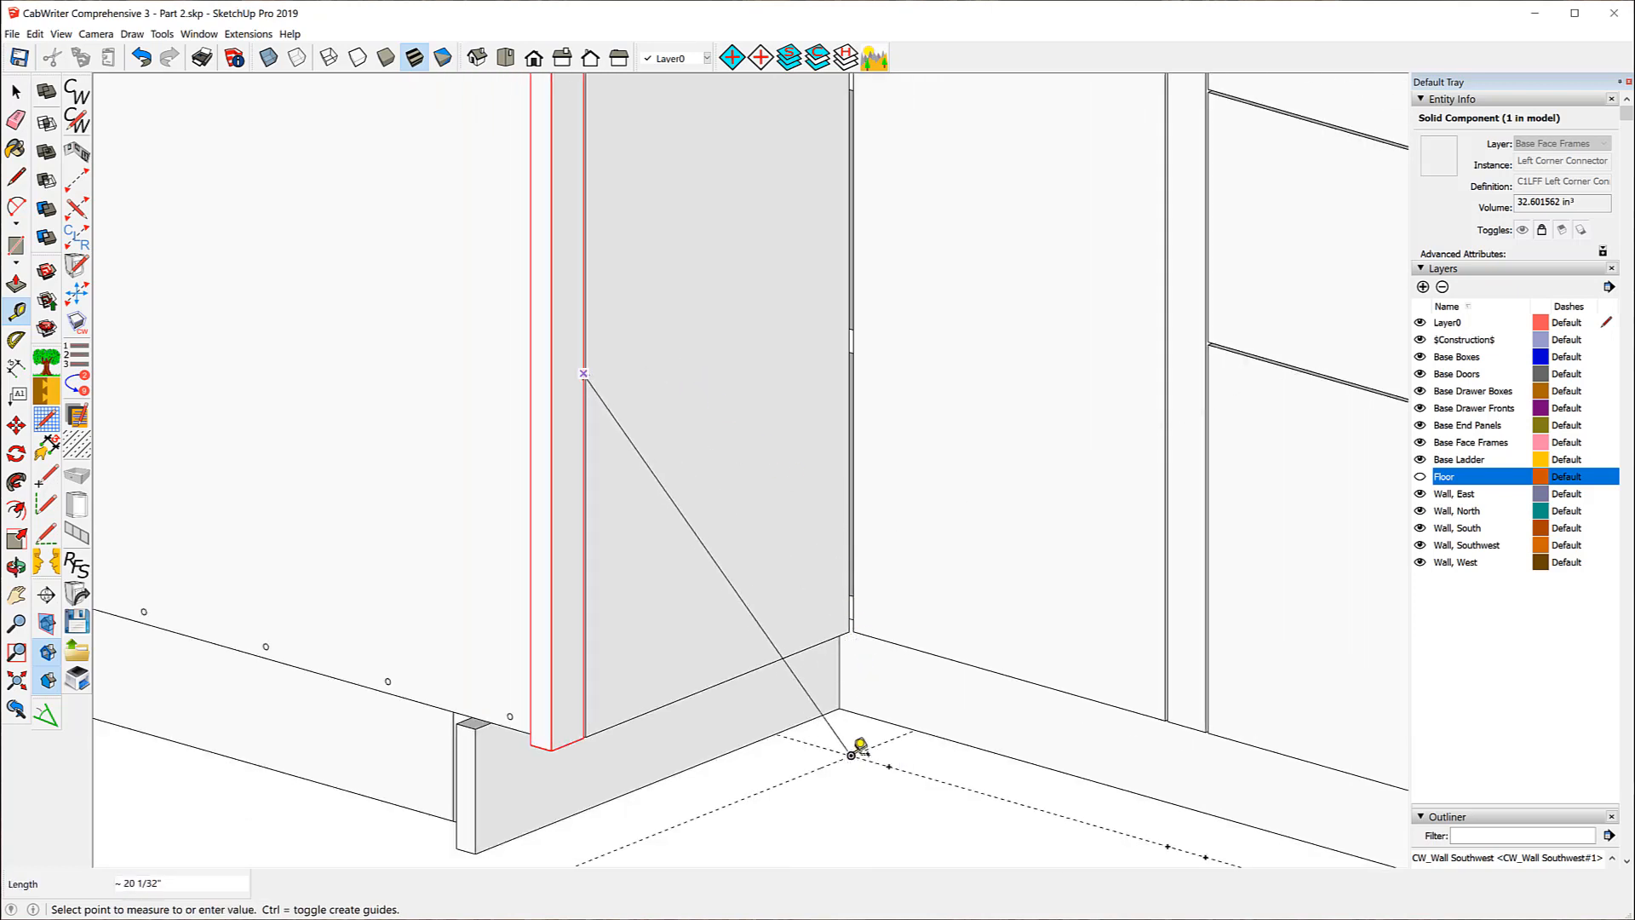
pyautogui.press('Escape')
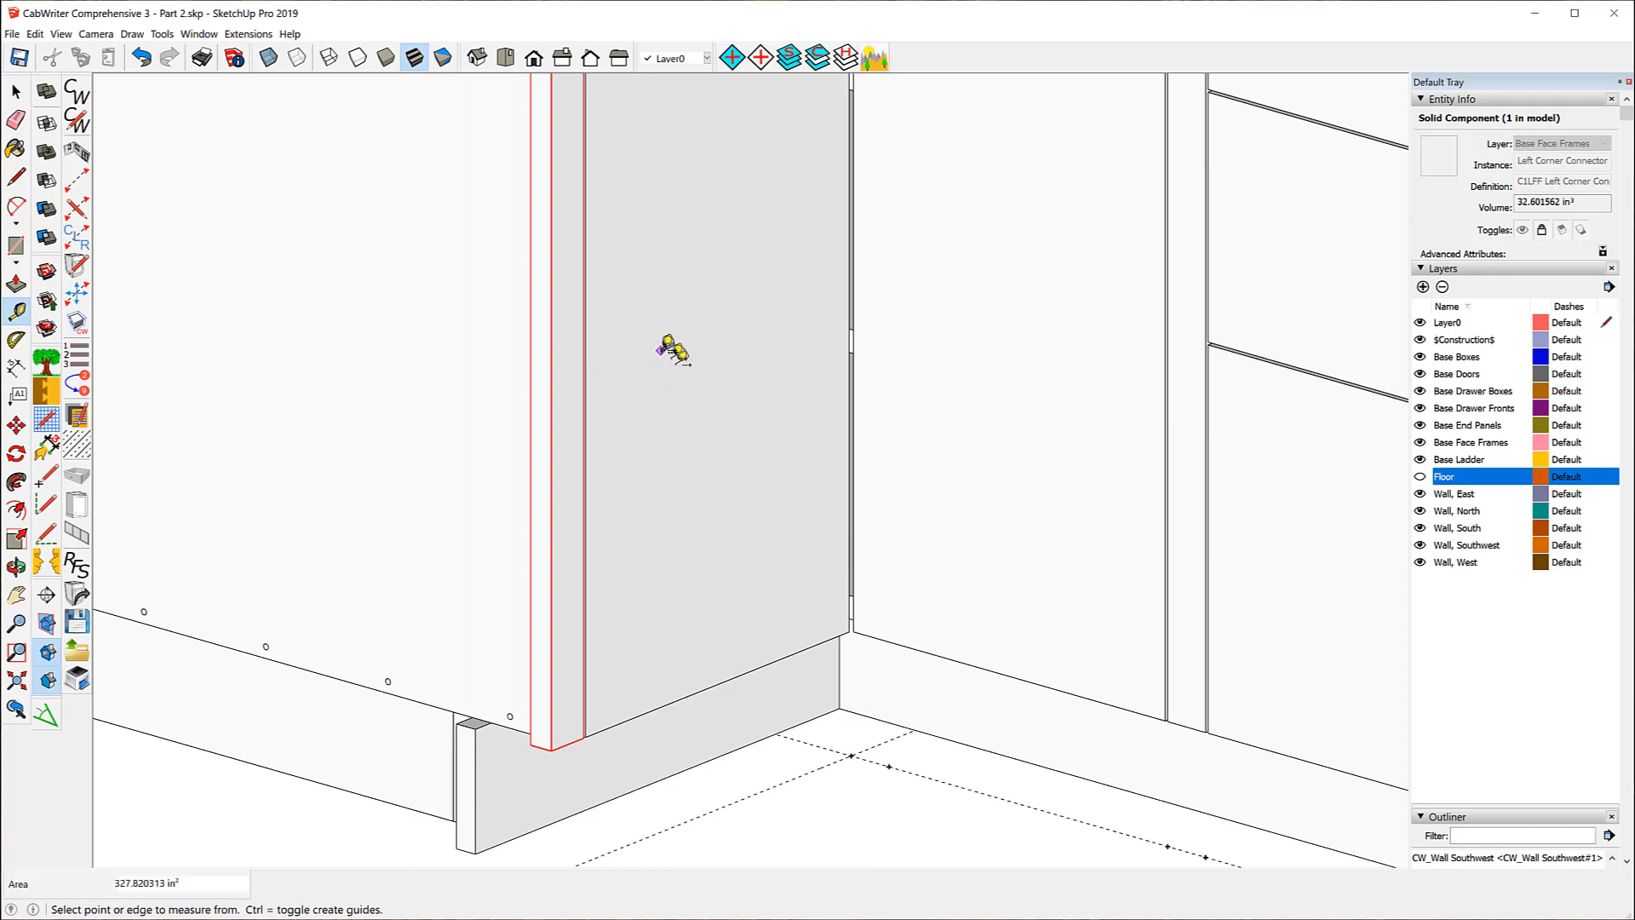
# - Measure from the Left Corner Connector stile's inner edge to the corner guide intersection along the green axis
pyautogui.click(584, 351)
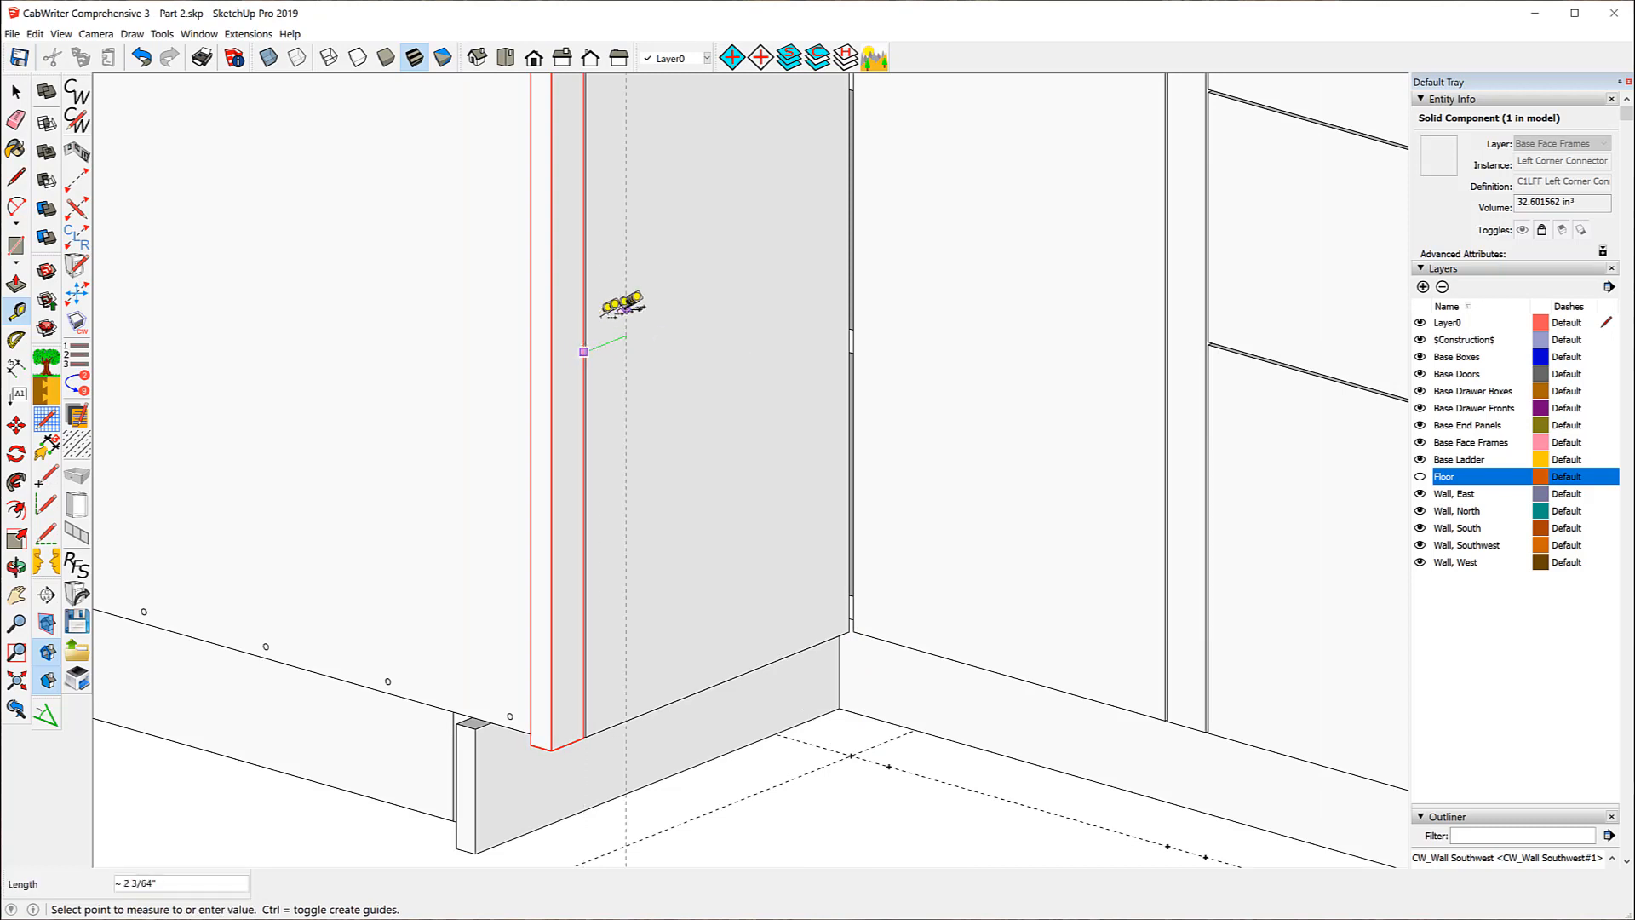
pyautogui.click(853, 753)
pyautogui.scroll(-6, 522, 379)
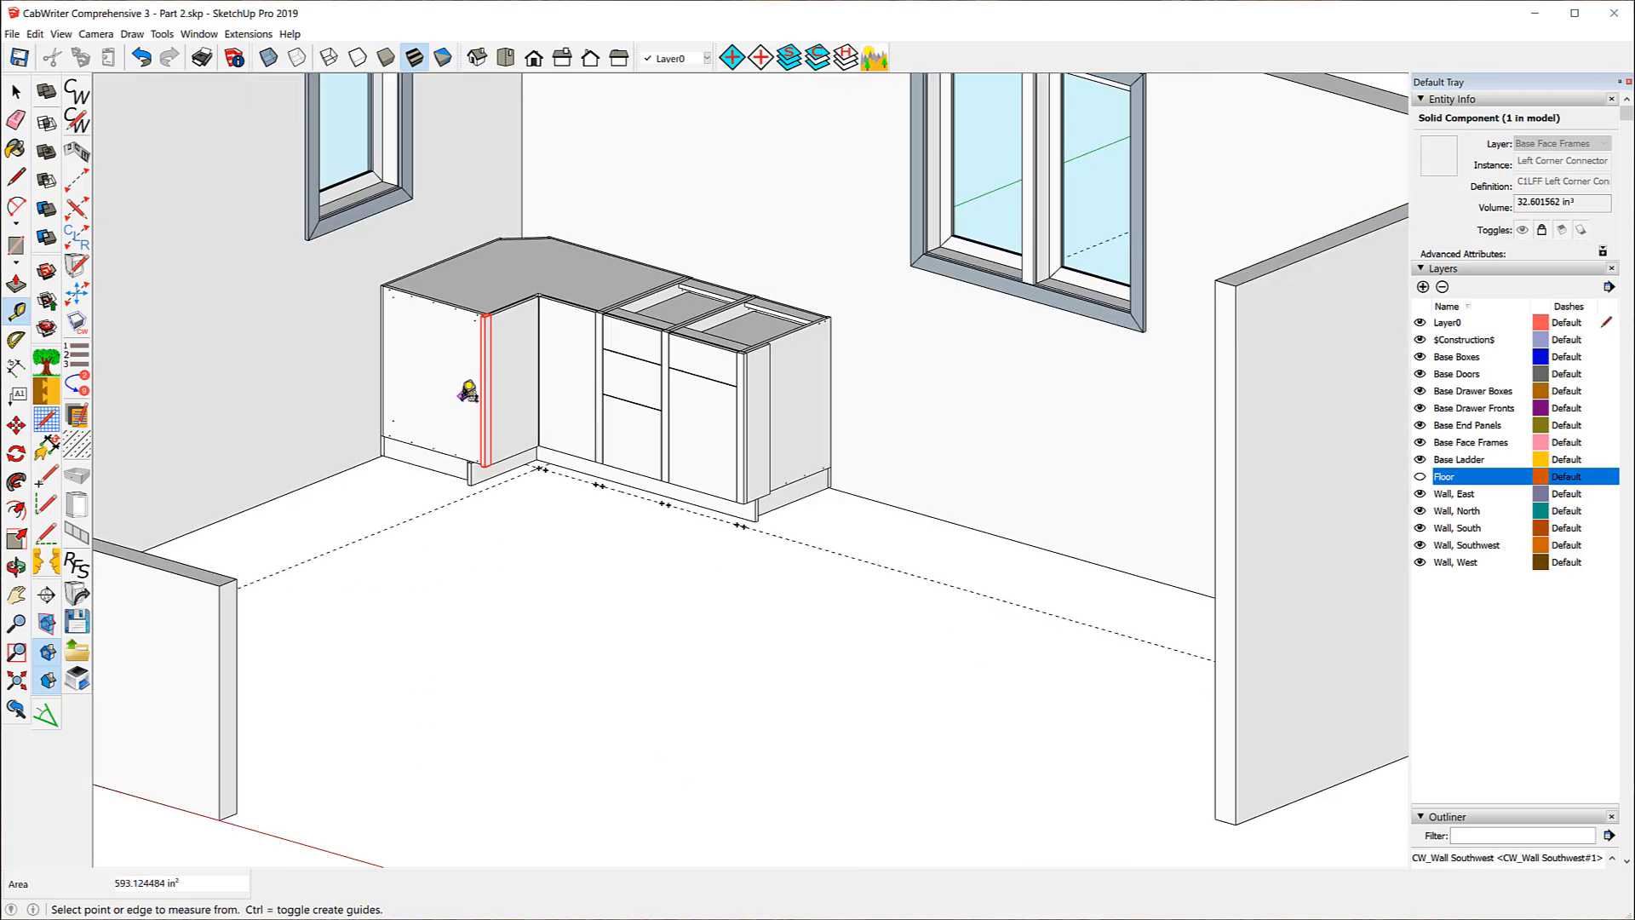